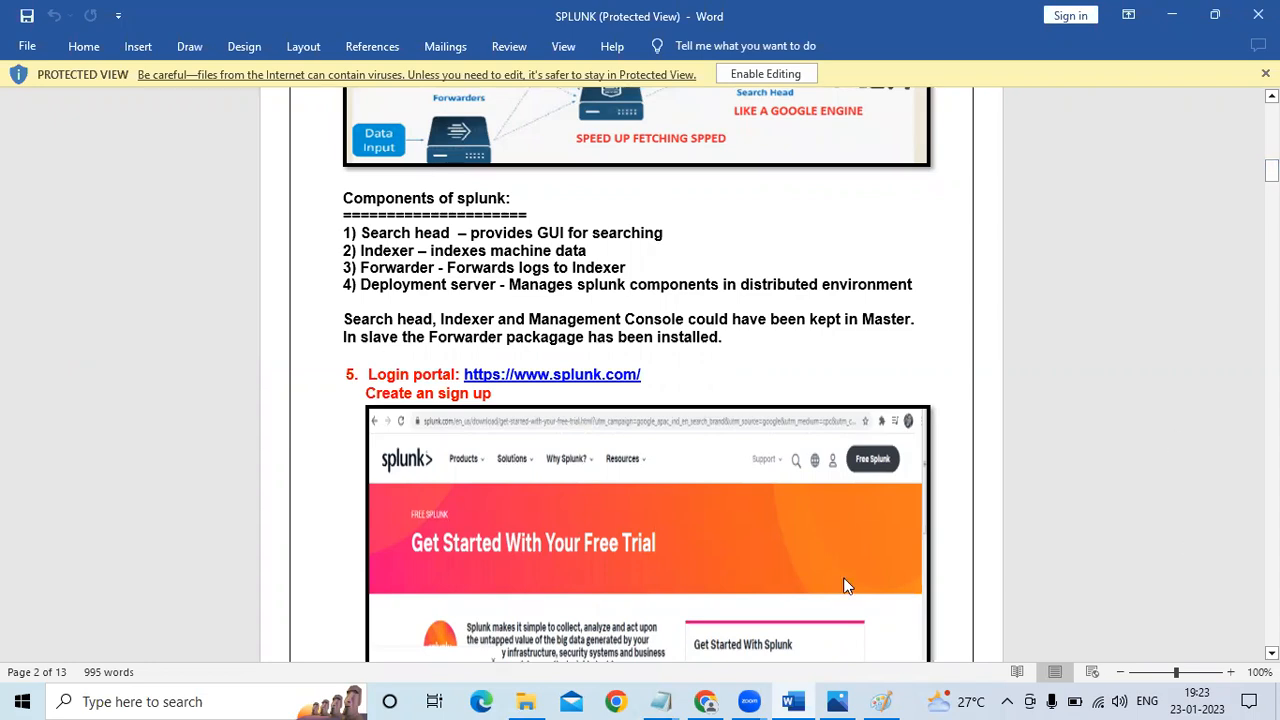
Switch to the Splunk_Intro_Installation notes in Notepad and highlight the version number in the Splunk download command
{"action": "left_click", "coordinate": [660, 701]}
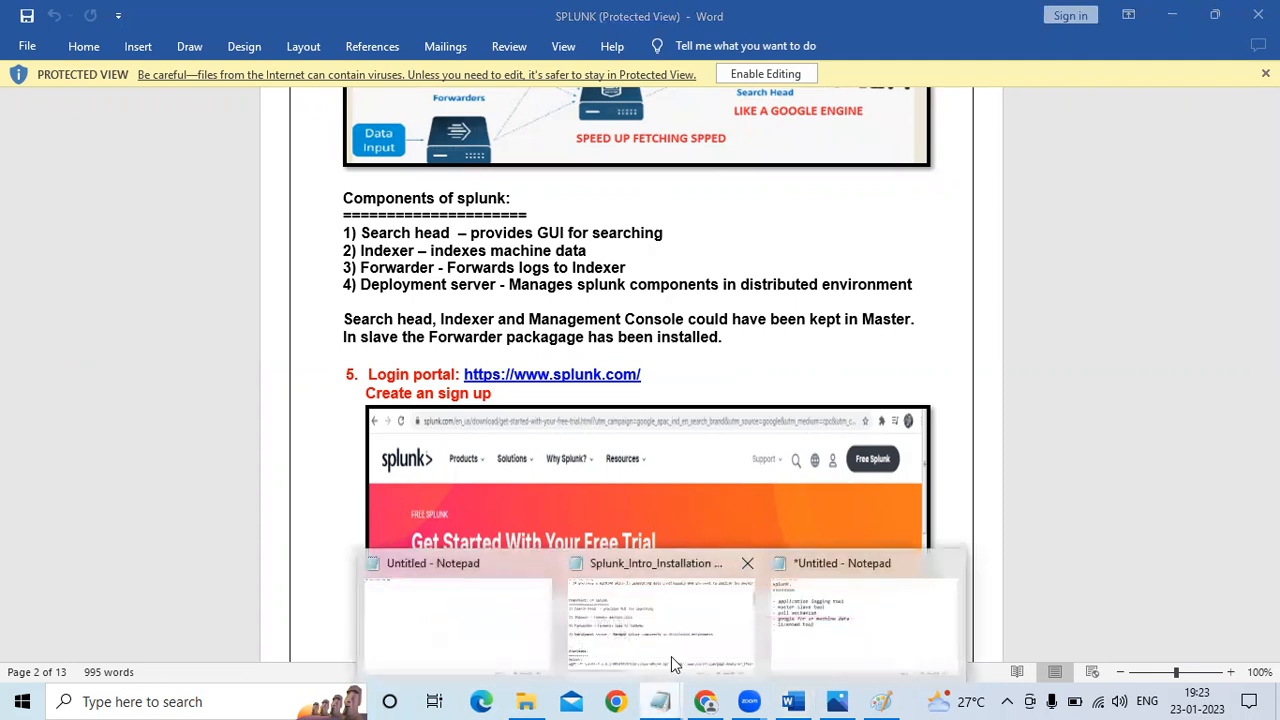
{"action": "left_click", "coordinate": [671, 656]}
{"action": "left_click", "coordinate": [616, 538]}
{"action": "key", "text": "Down"}
{"action": "key", "text": "Down"}
{"action": "key", "text": "Down"}
{"action": "key", "text": "Down"}
{"action": "key", "text": "Down"}
{"action": "key", "text": "Down"}
{"action": "key", "text": "Down"}
{"action": "key", "text": "Down"}
{"action": "key", "text": "Down"}
{"action": "key", "text": "Down"}
{"action": "key", "text": "Down"}
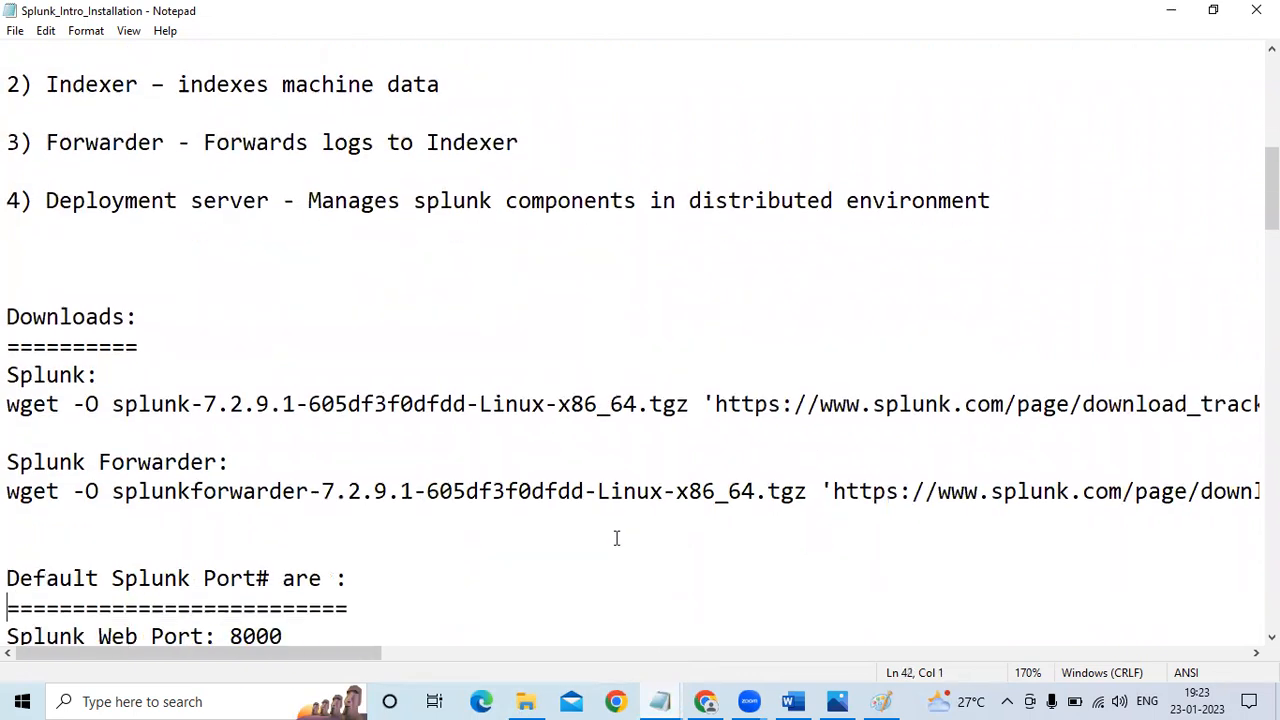
{"action": "left_click_drag", "start_coordinate": [211, 322], "coordinate": [280, 322]}
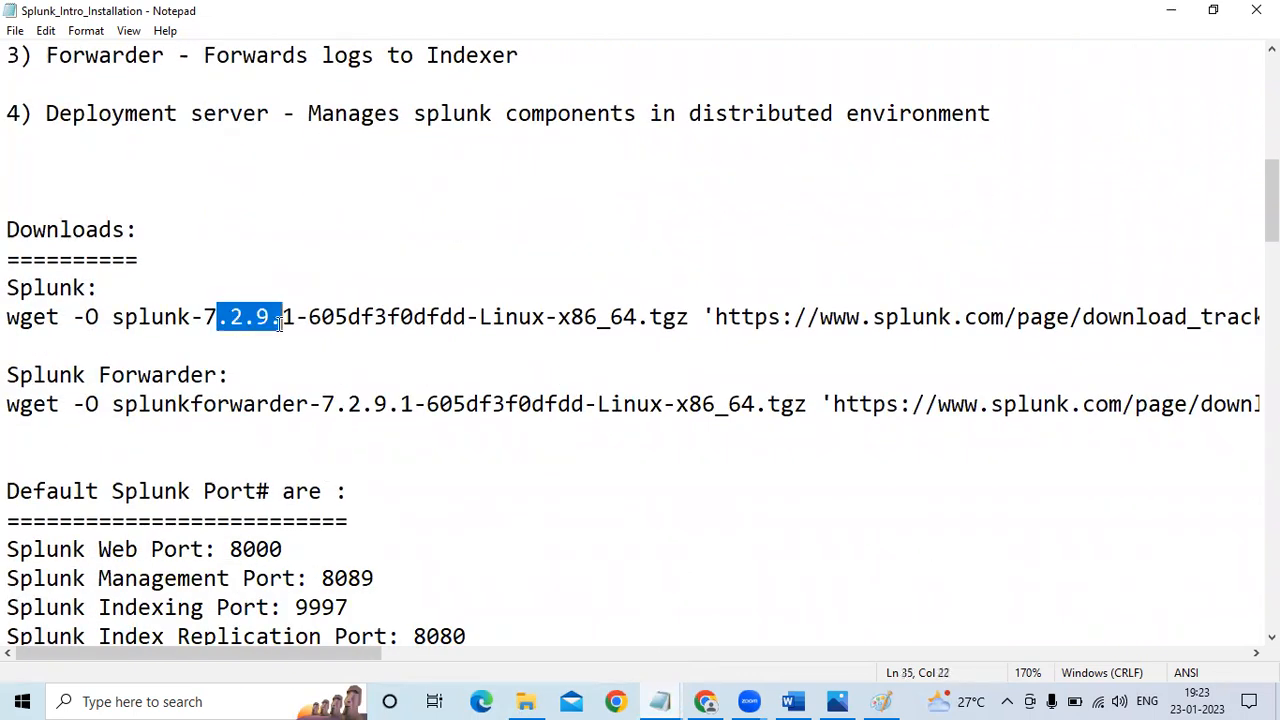
Open the Splunk_Intro_Installation text file from the splunk-new\Splunk folder and show its Downloads section in a maximized window
{"action": "left_click", "coordinate": [528, 701]}
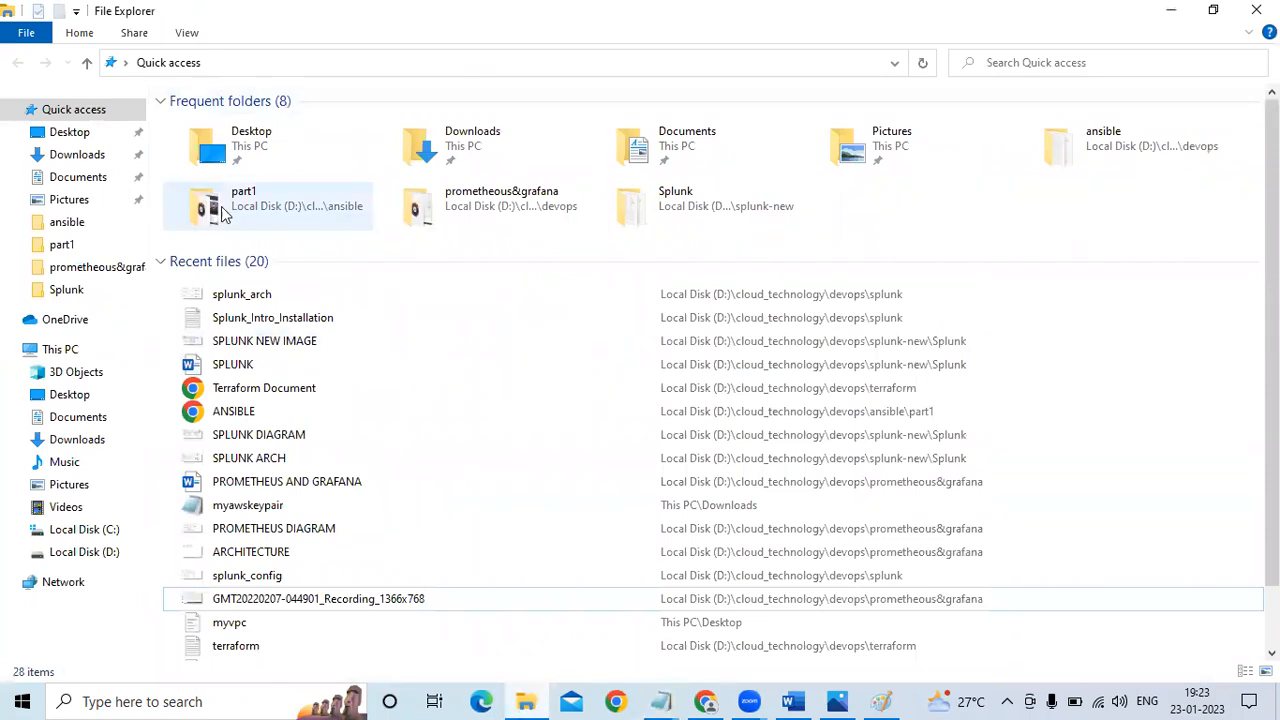
{"action": "left_click", "coordinate": [725, 231]}
{"action": "double_click", "coordinate": [725, 231]}
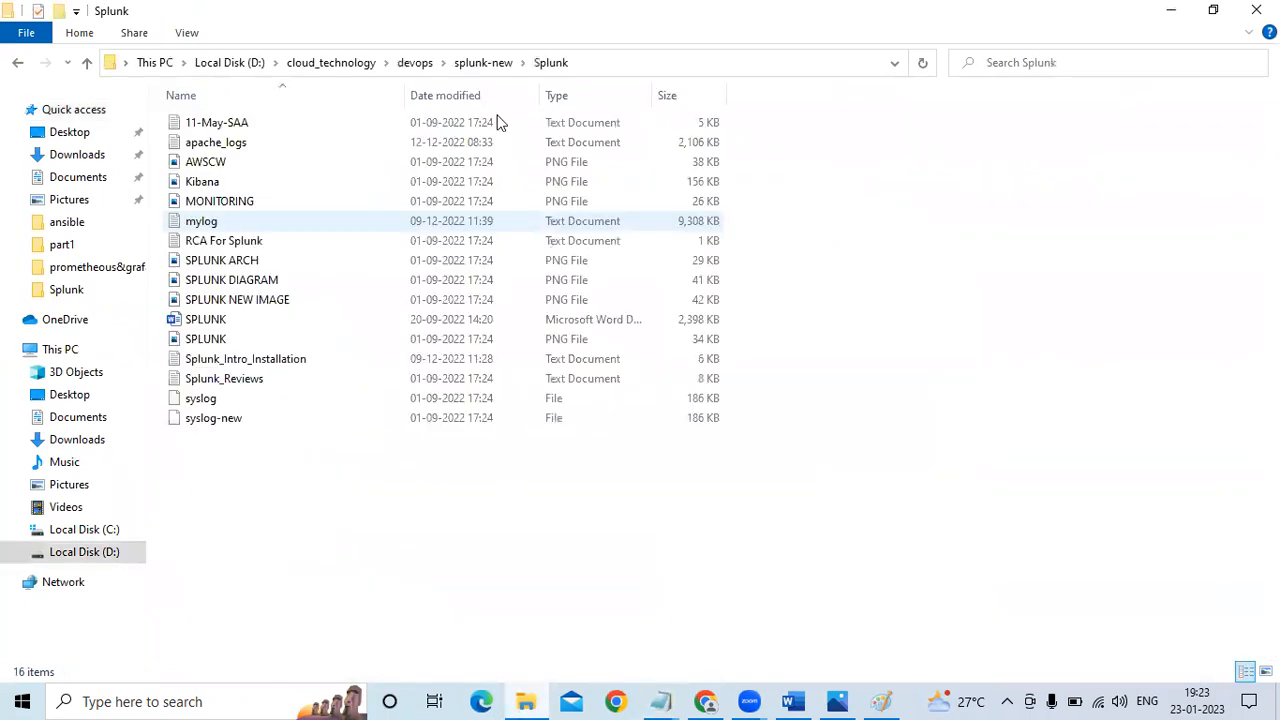
{"action": "left_click", "coordinate": [253, 366]}
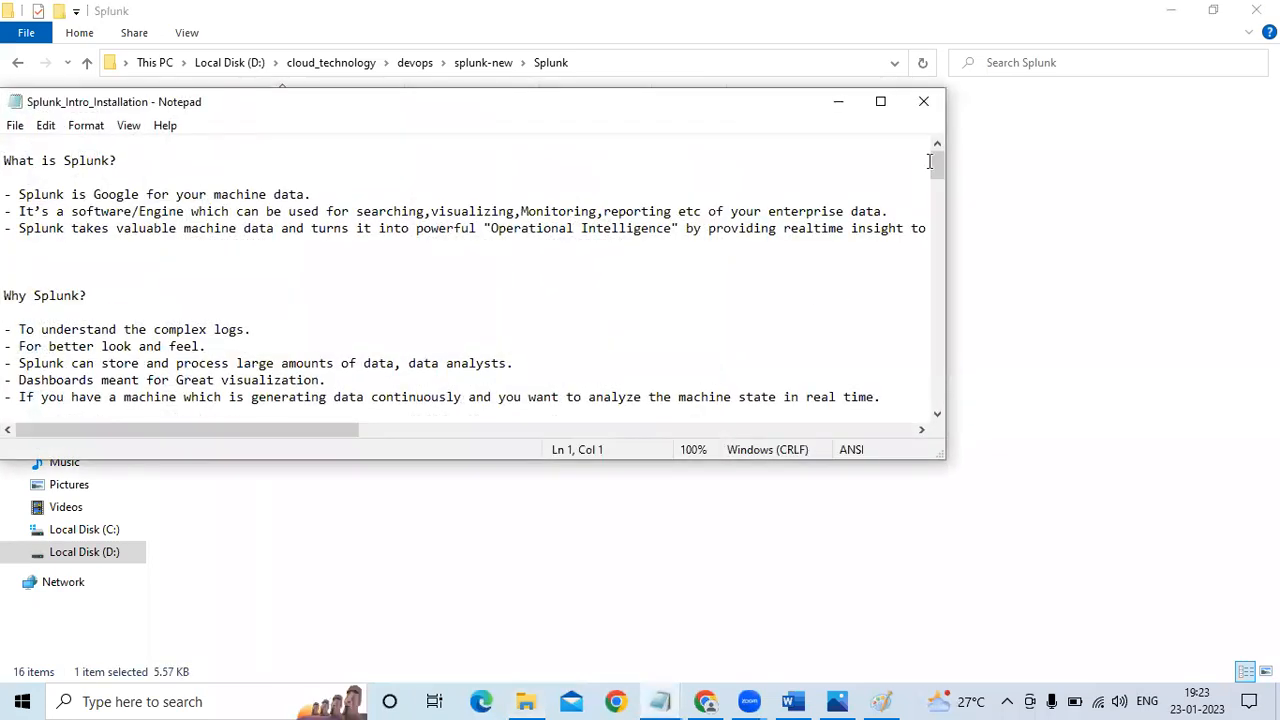
{"action": "left_click_drag", "start_coordinate": [939, 174], "coordinate": [939, 203]}
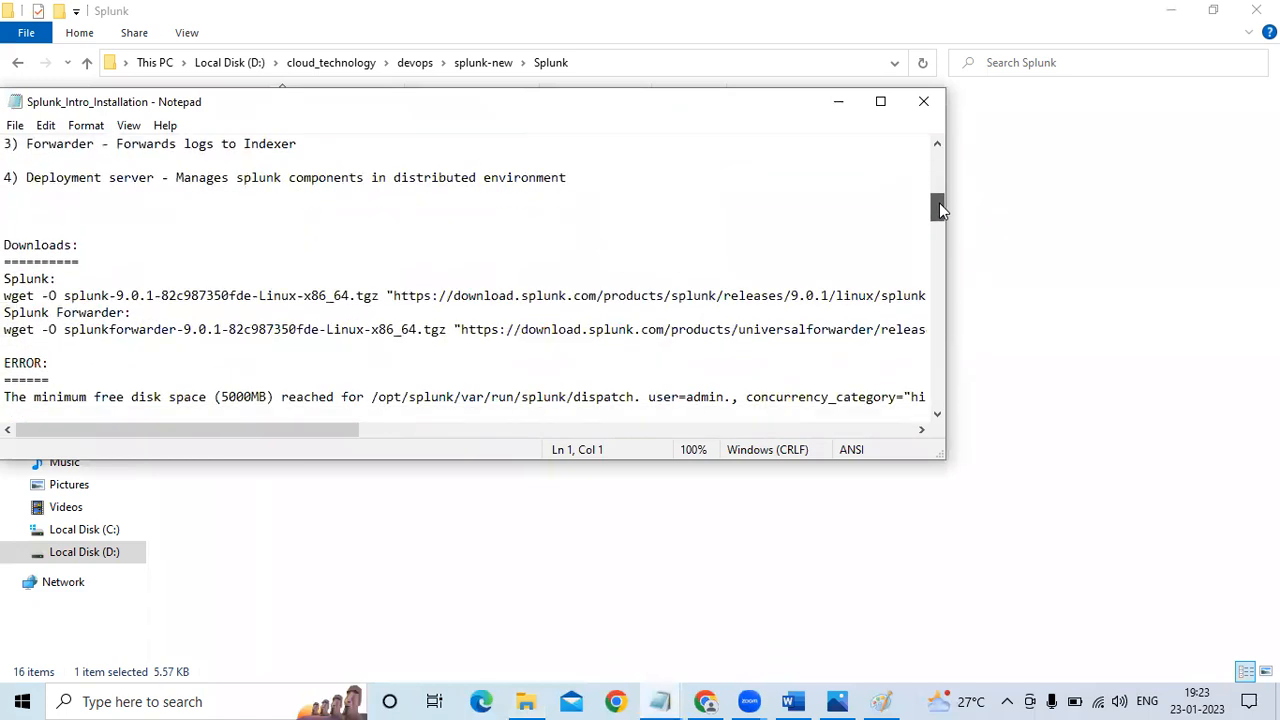
{"action": "left_click", "coordinate": [880, 101]}
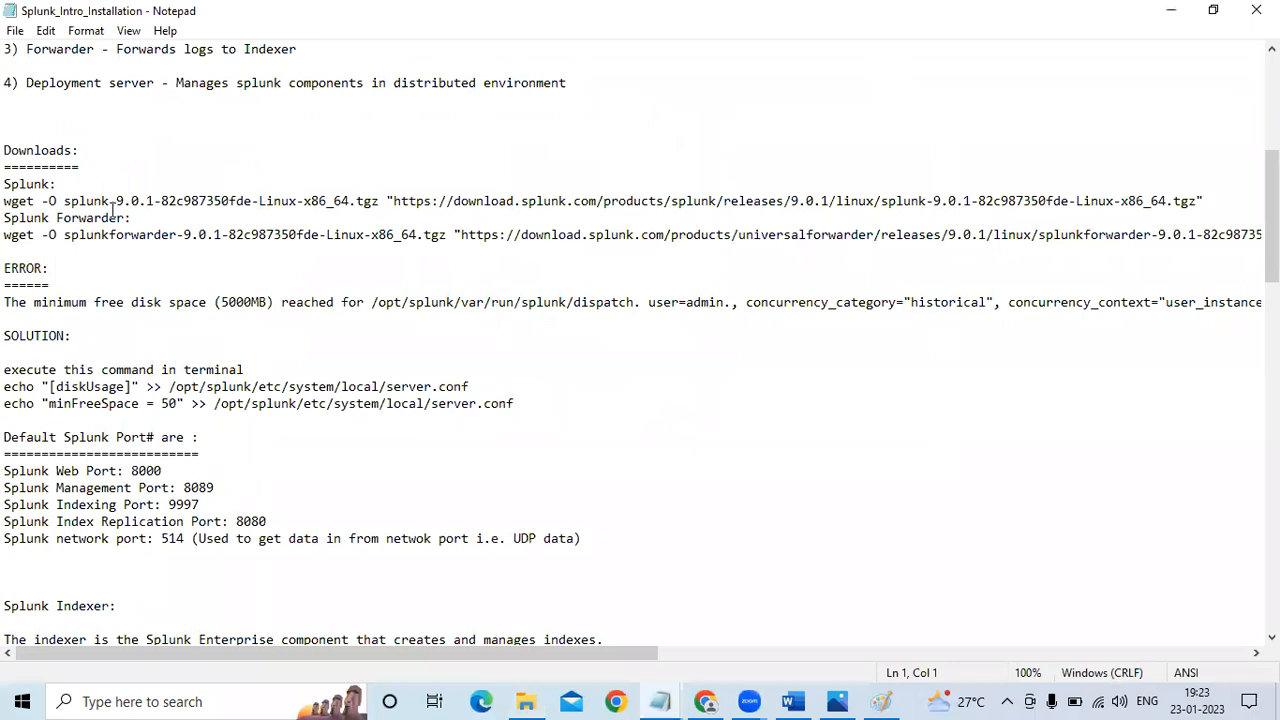
Highlight the 9.0.1 version number and the full Splunk wget command line under Downloads
{"action": "left_click_drag", "start_coordinate": [117, 201], "coordinate": [150, 201]}
{"action": "left_click", "coordinate": [152, 201]}
{"action": "left_click_drag", "start_coordinate": [5, 205], "coordinate": [5, 214]}
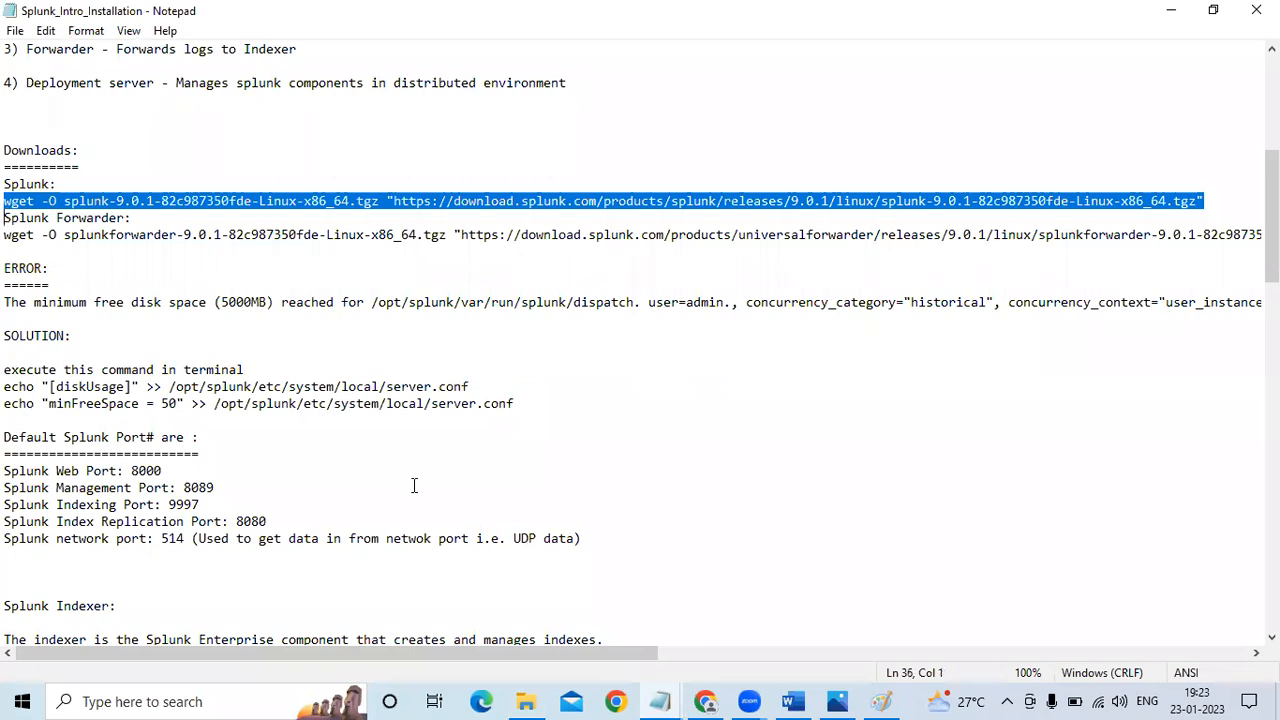
Switch to Chrome and search Google for "splunk download" in a new tab
{"action": "left_click", "coordinate": [706, 701]}
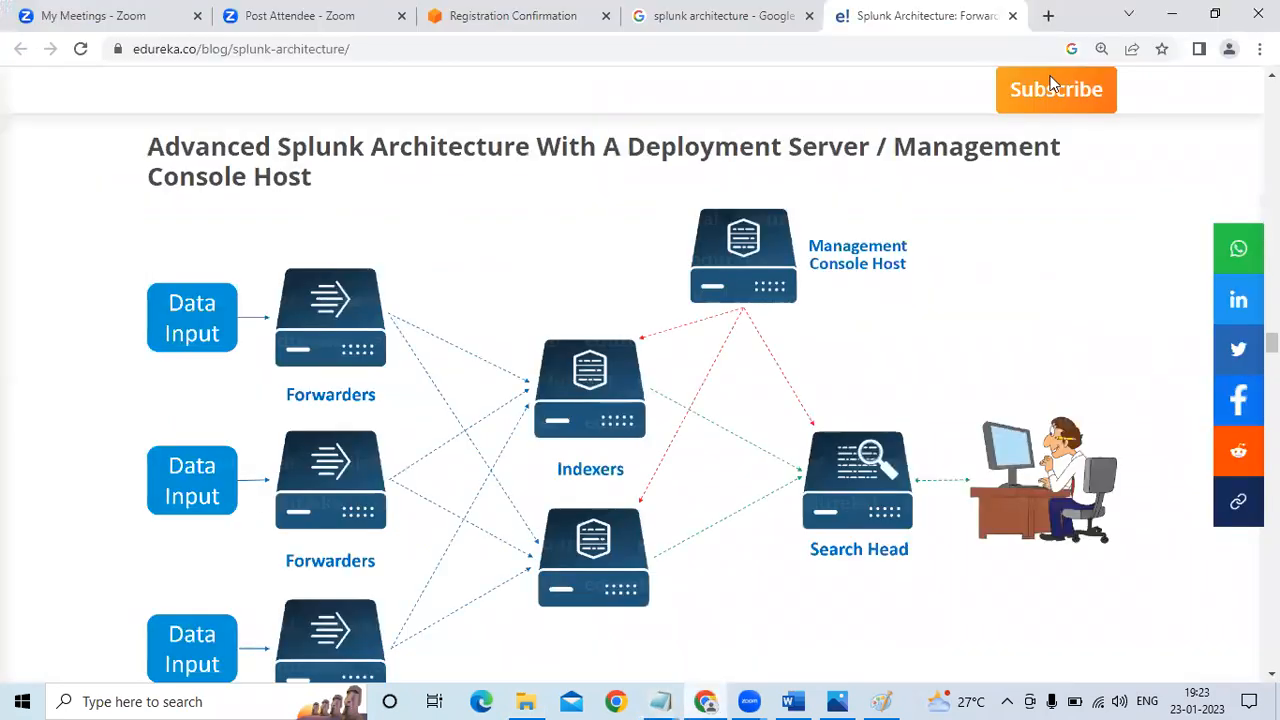
{"action": "left_click", "coordinate": [1048, 15]}
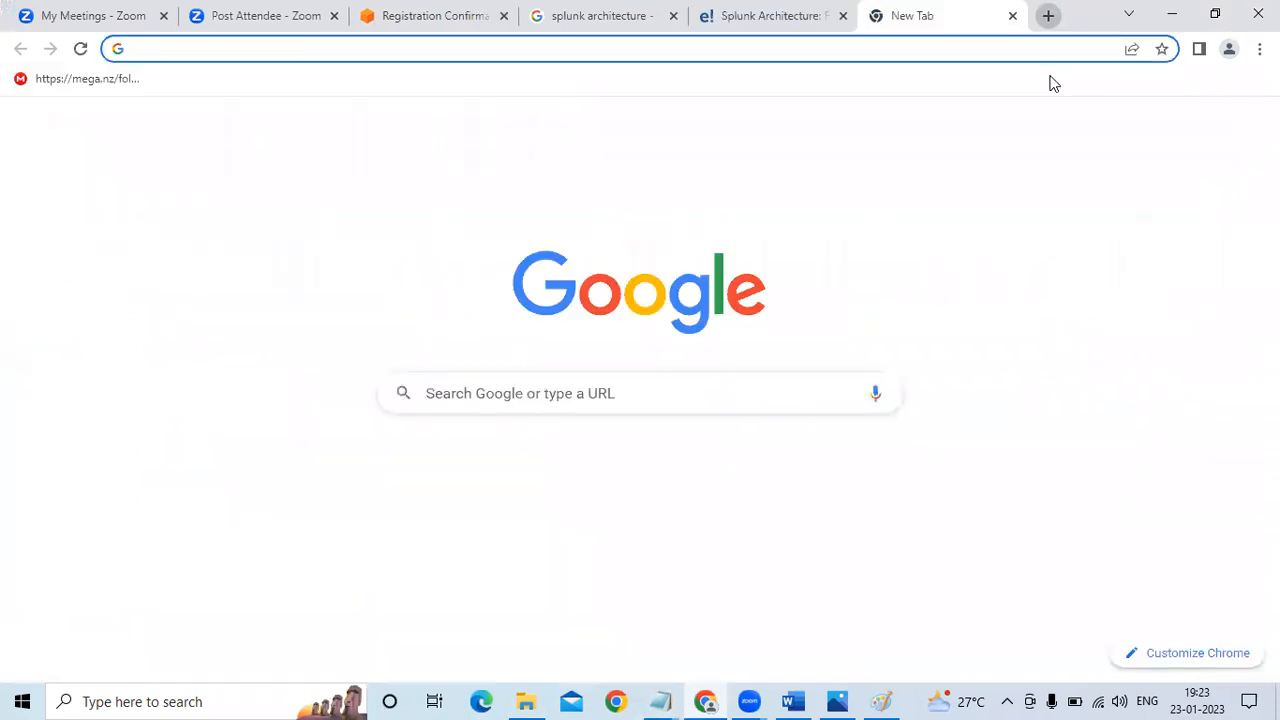
{"action": "left_click", "coordinate": [1032, 56]}
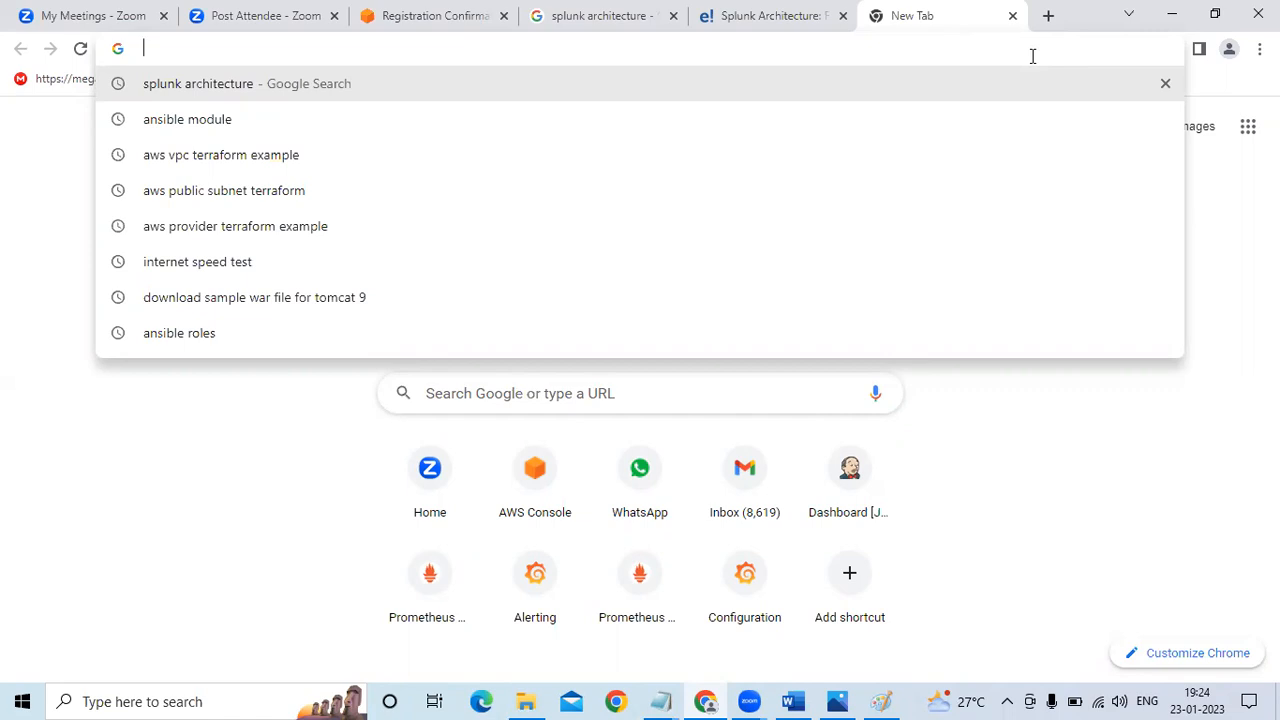
{"action": "type", "text": "s"}
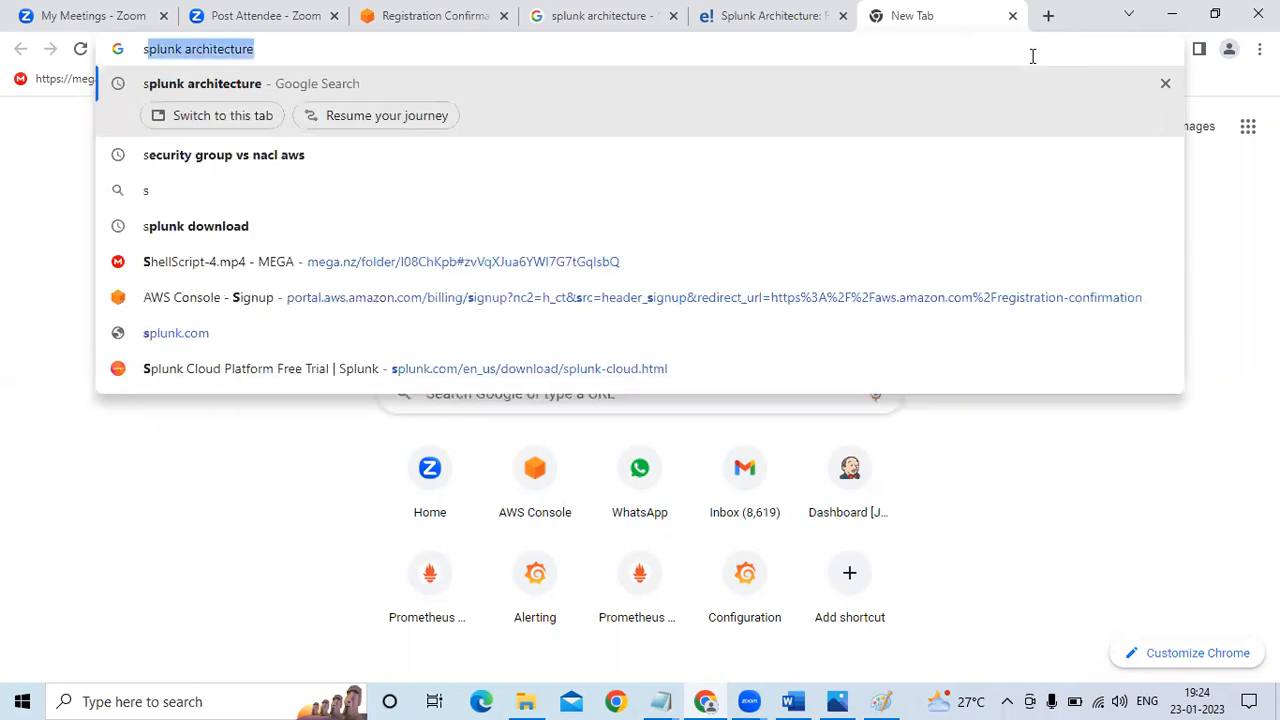
{"action": "type", "text": "plunk intro"}
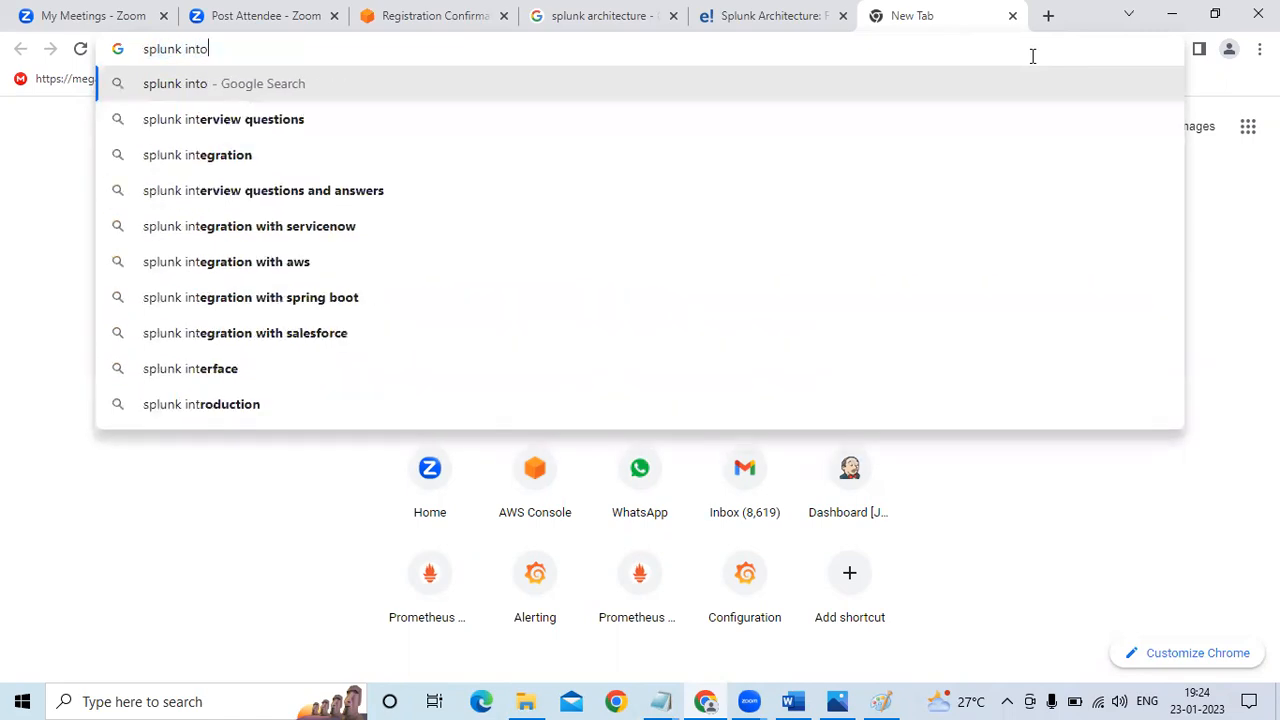
{"action": "key", "text": "BackSpace"}
{"action": "type", "text": "p"}
{"action": "key", "text": "BackSpace"}
{"action": "key", "text": "BackSpace"}
{"action": "key", "text": "BackSpace"}
{"action": "key", "text": "BackSpace"}
{"action": "key", "text": "BackSpace"}
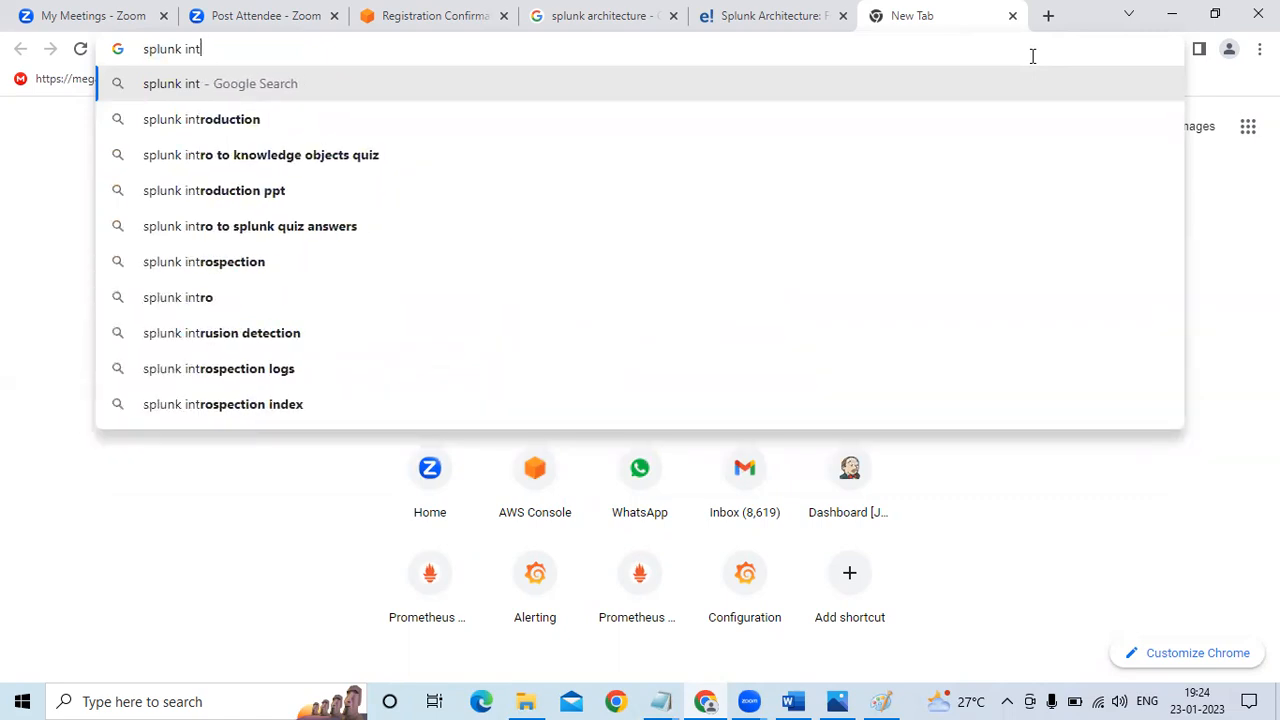
{"action": "type", "text": "down"}
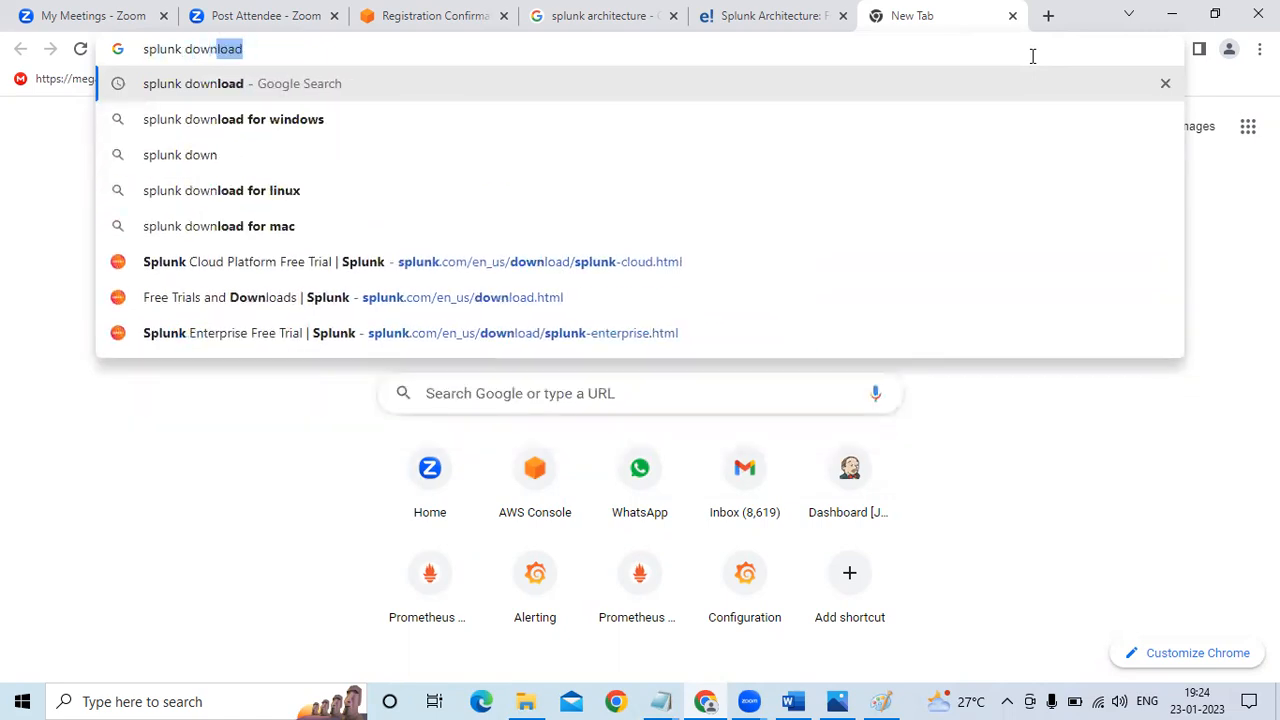
{"action": "key", "text": "Return"}
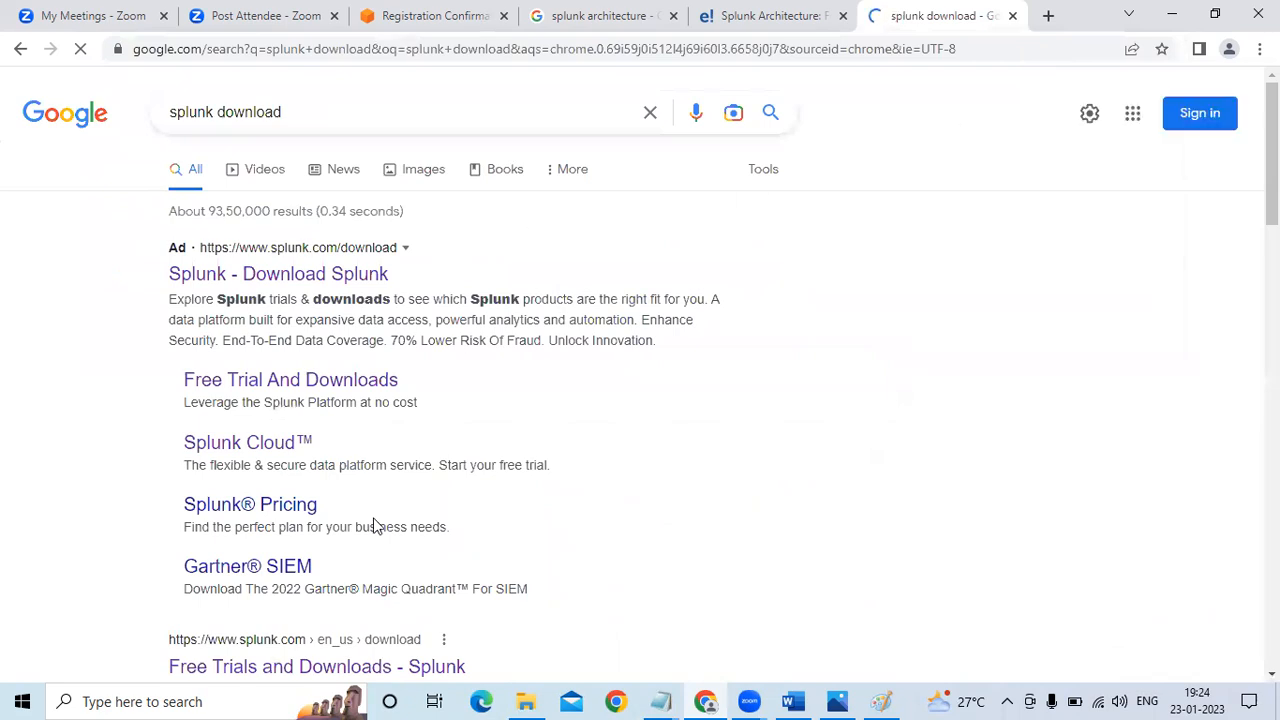
Open the Free Trials and Downloads result on splunk.com and go through Free Splunk to the account login page
{"action": "left_click", "coordinate": [270, 668]}
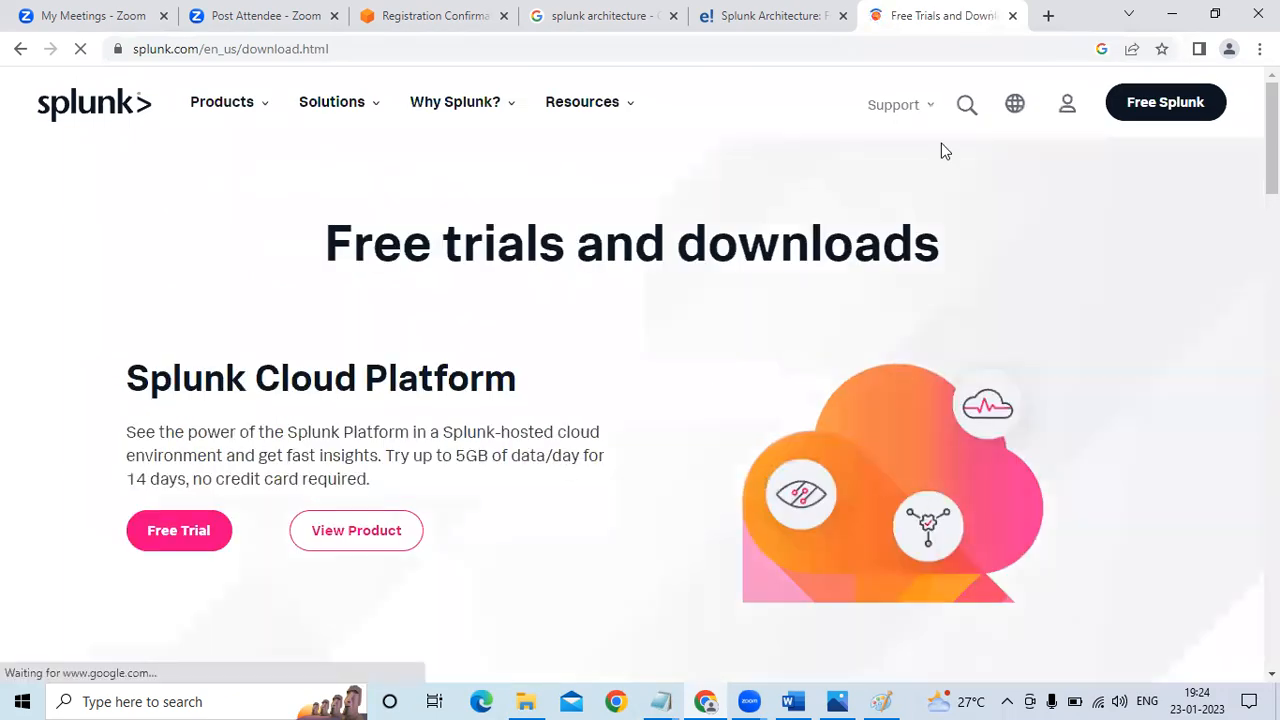
{"action": "left_click", "coordinate": [1172, 108]}
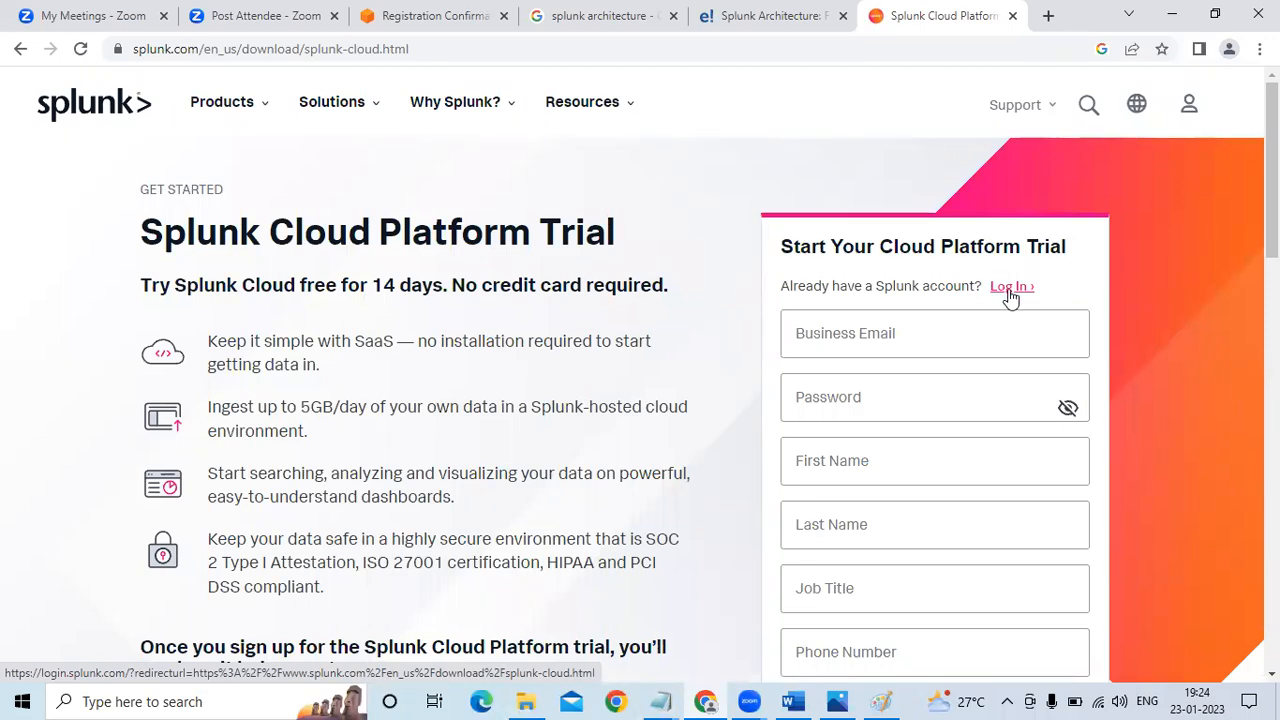
{"action": "left_click", "coordinate": [1011, 290]}
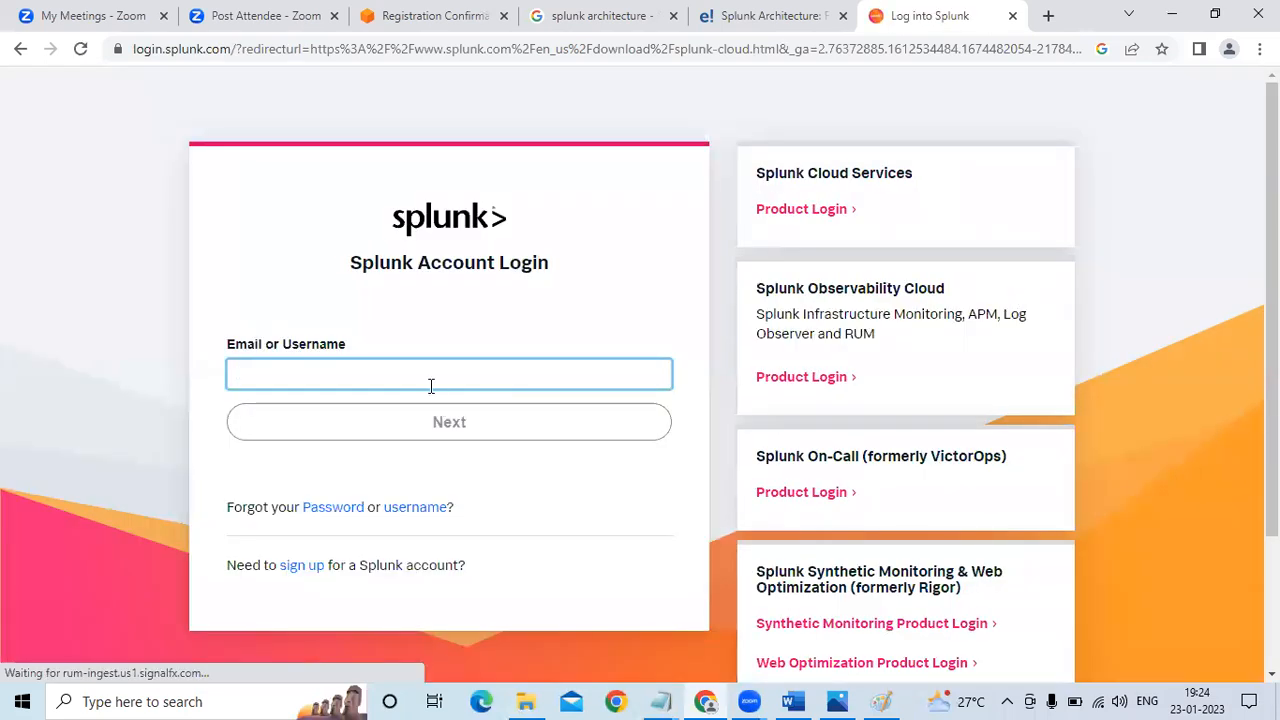
Log in to the Splunk account with the account e-mail and the account password
{"action": "left_click", "coordinate": [431, 428]}
{"action": "left_click", "coordinate": [517, 422]}
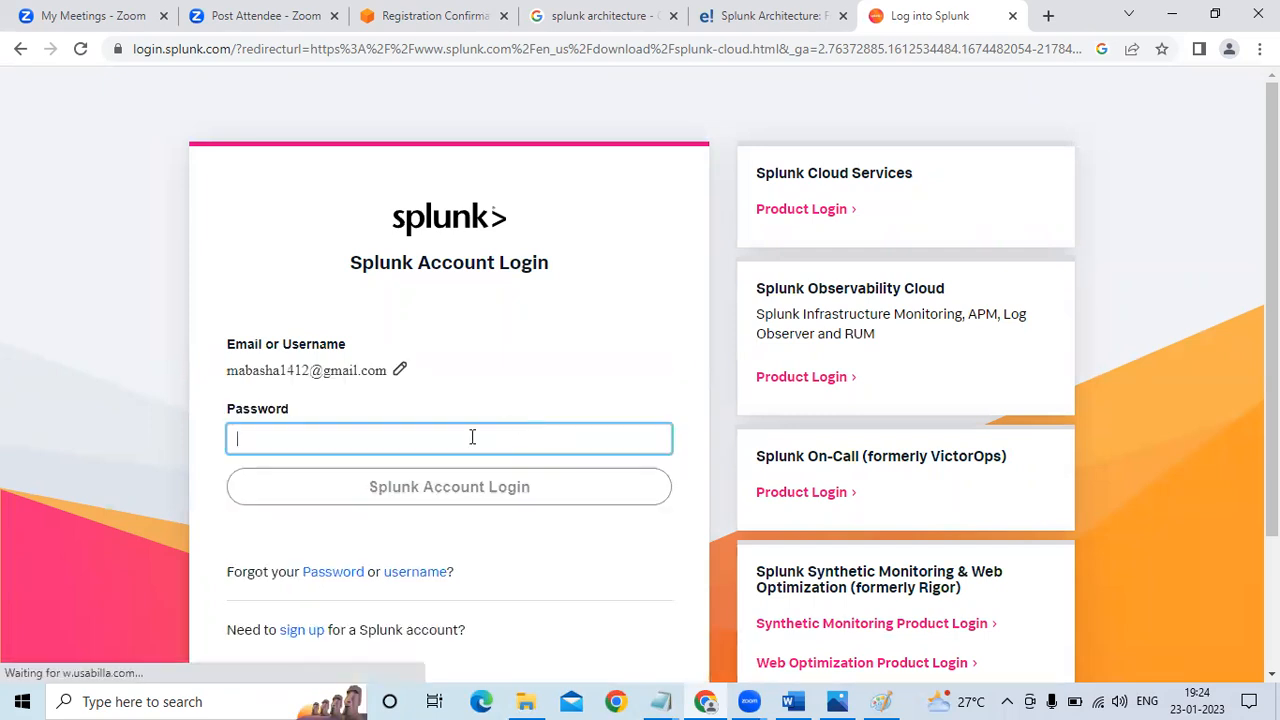
{"action": "type", "text": "•••••"}
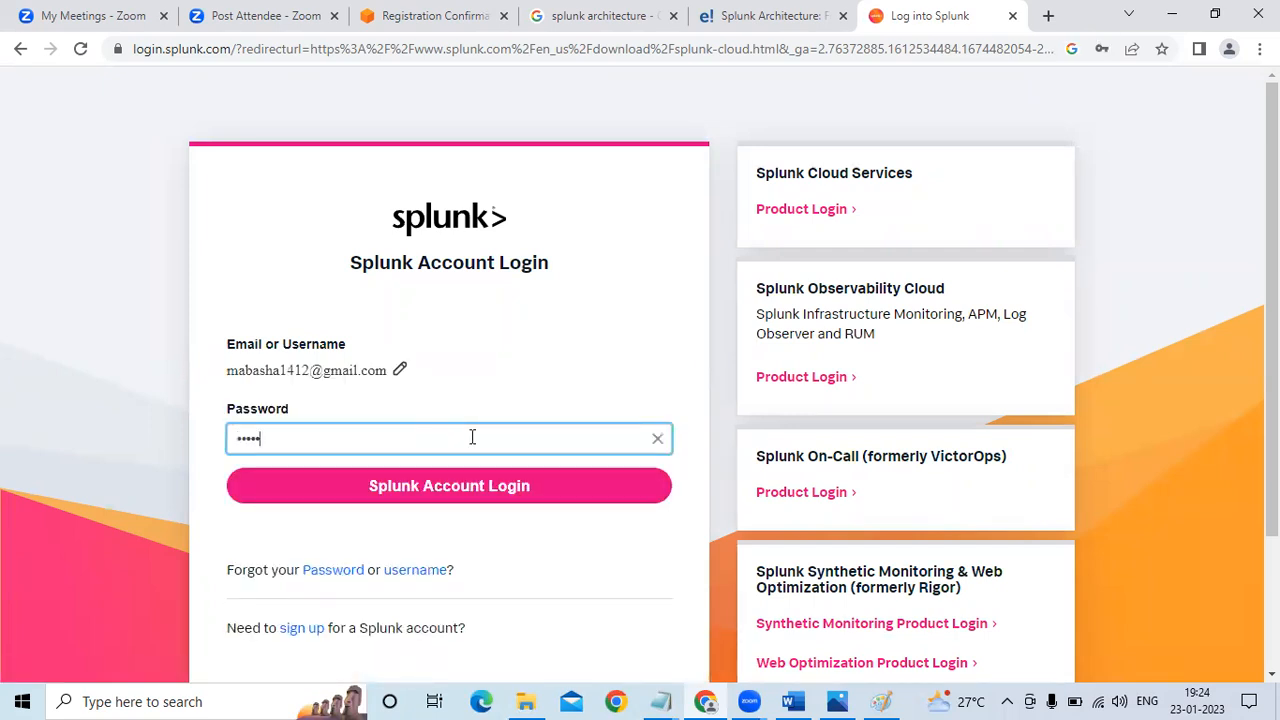
{"action": "key", "text": "Return"}
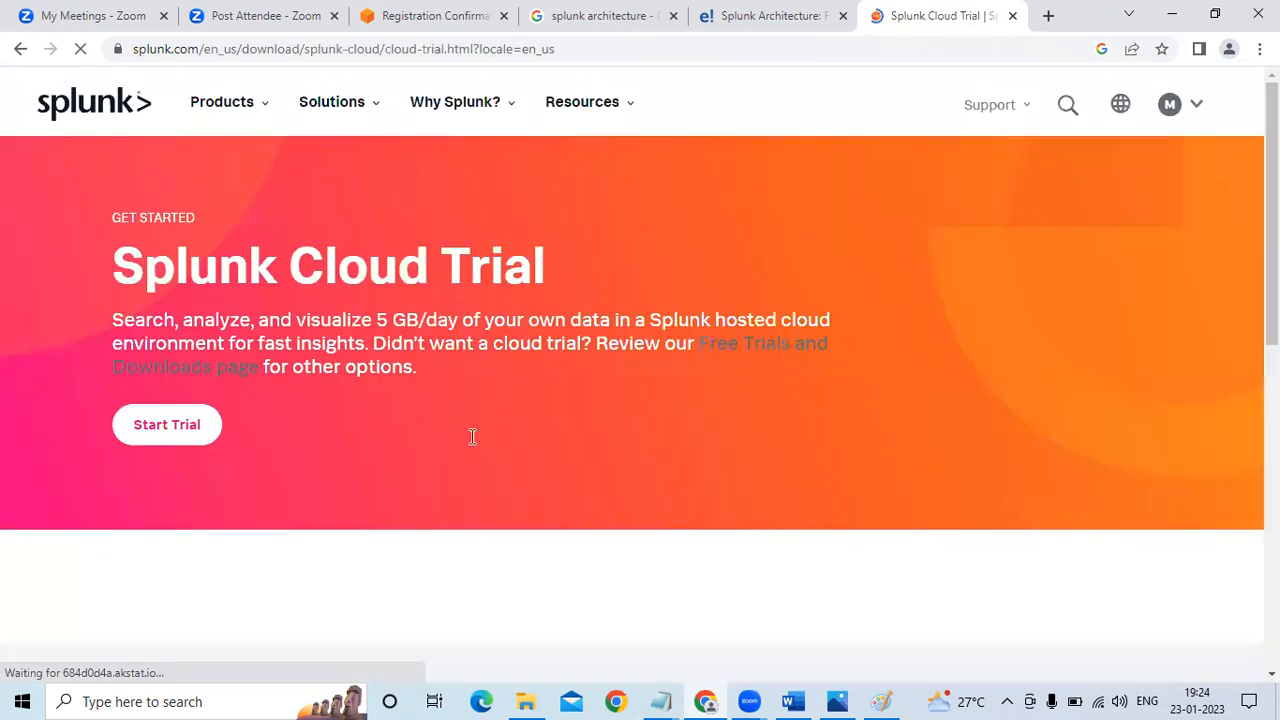
Open the Free Trials & Downloads page and view the Splunk Cloud Platform product
{"action": "left_click_drag", "start_coordinate": [1271, 205], "coordinate": [1271, 376]}
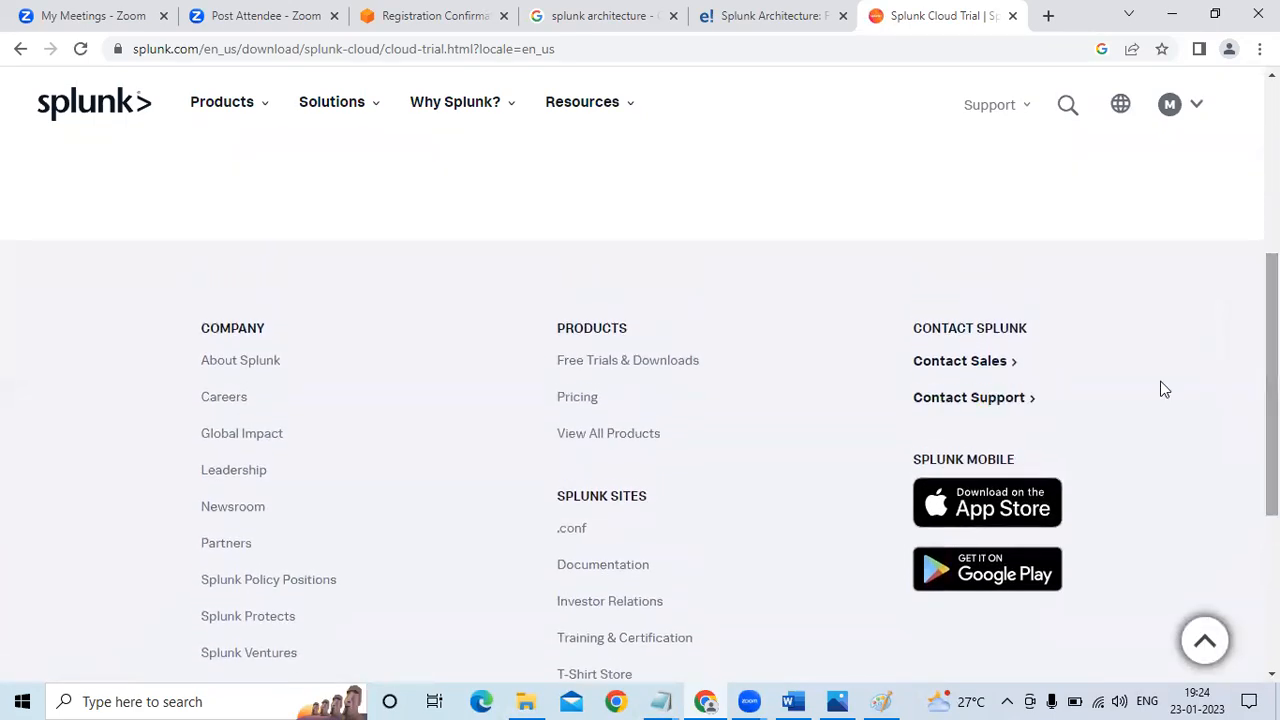
{"action": "left_click", "coordinate": [624, 362]}
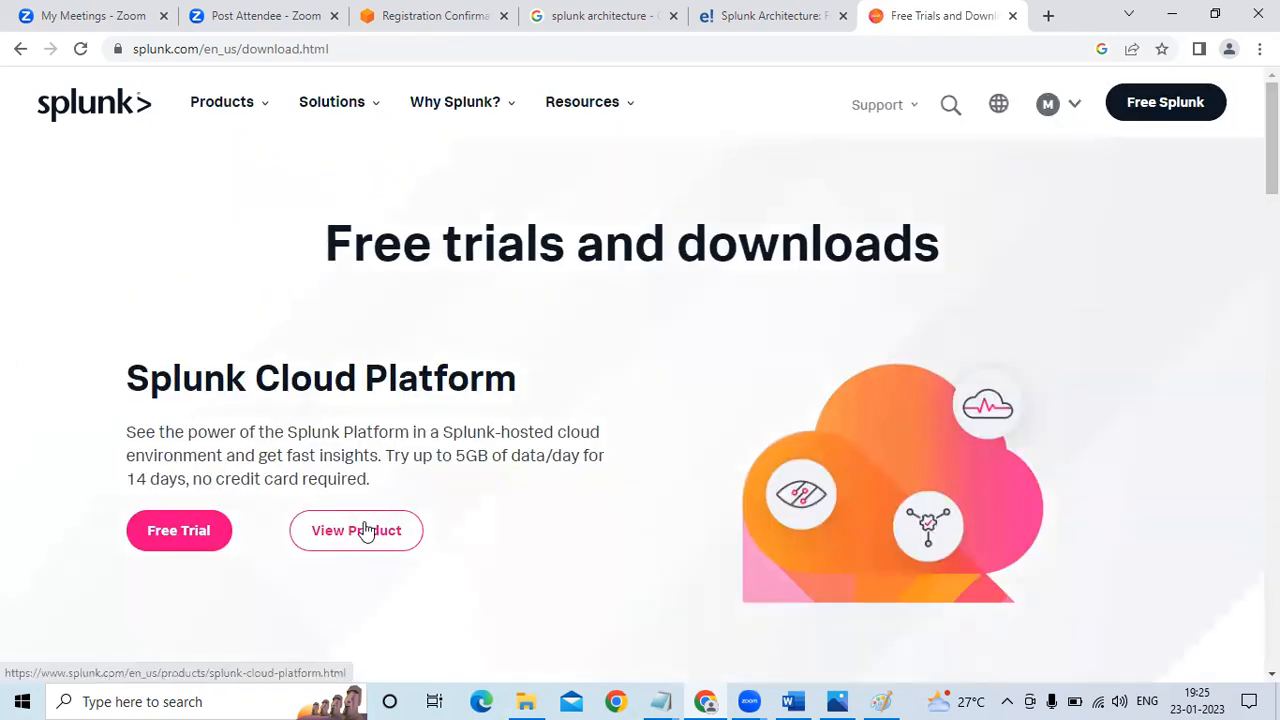
{"action": "left_click", "coordinate": [361, 530]}
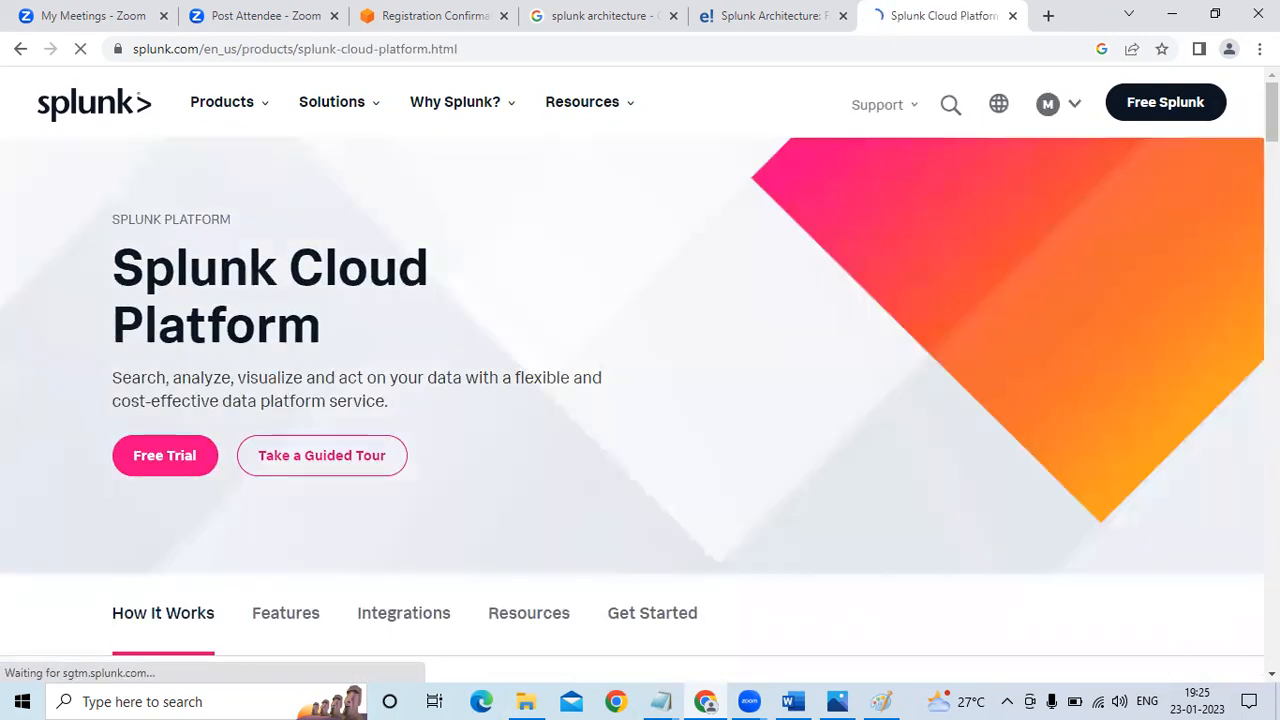
Look through the Splunk Cloud Platform product page, including its How It Works and security sections
{"action": "scroll", "coordinate": [640, 400], "scroll_direction": "down", "scroll_amount": 10}
{"action": "scroll", "coordinate": [640, 400], "scroll_direction": "up", "scroll_amount": 10}
{"action": "scroll", "coordinate": [640, 400], "scroll_direction": "down", "scroll_amount": 1}
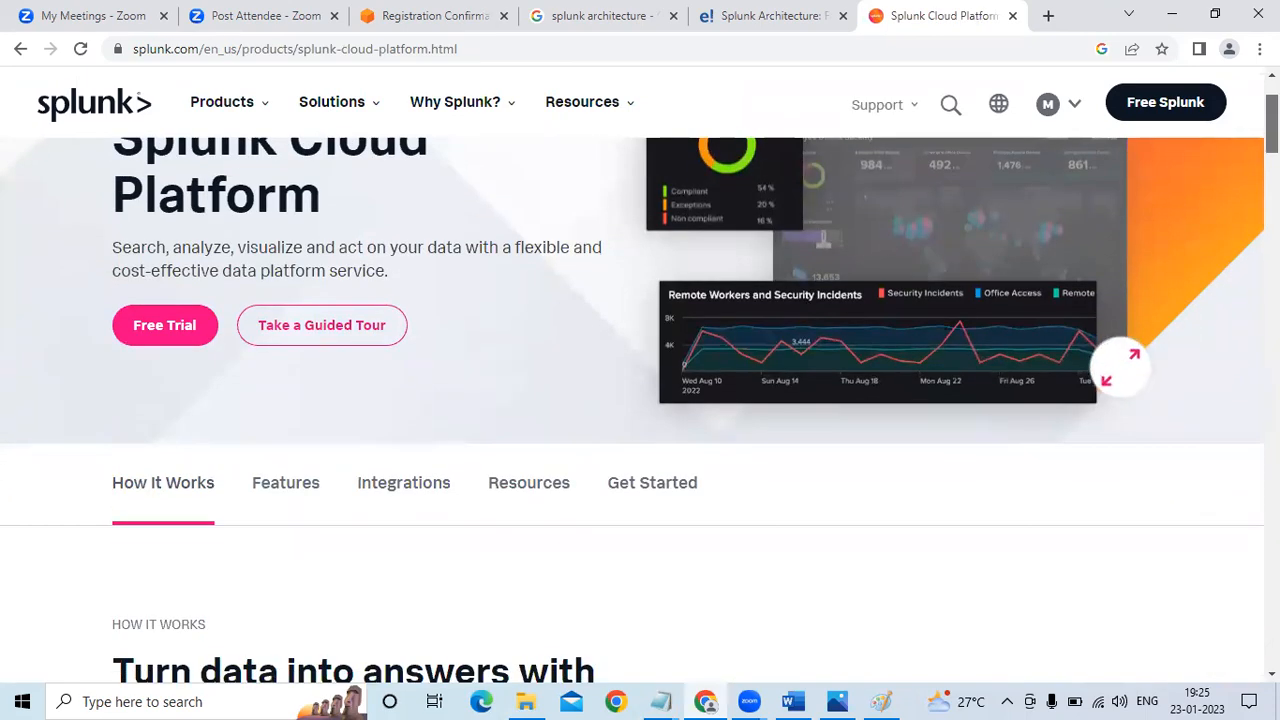
{"action": "scroll", "coordinate": [640, 400], "scroll_direction": "up", "scroll_amount": 1}
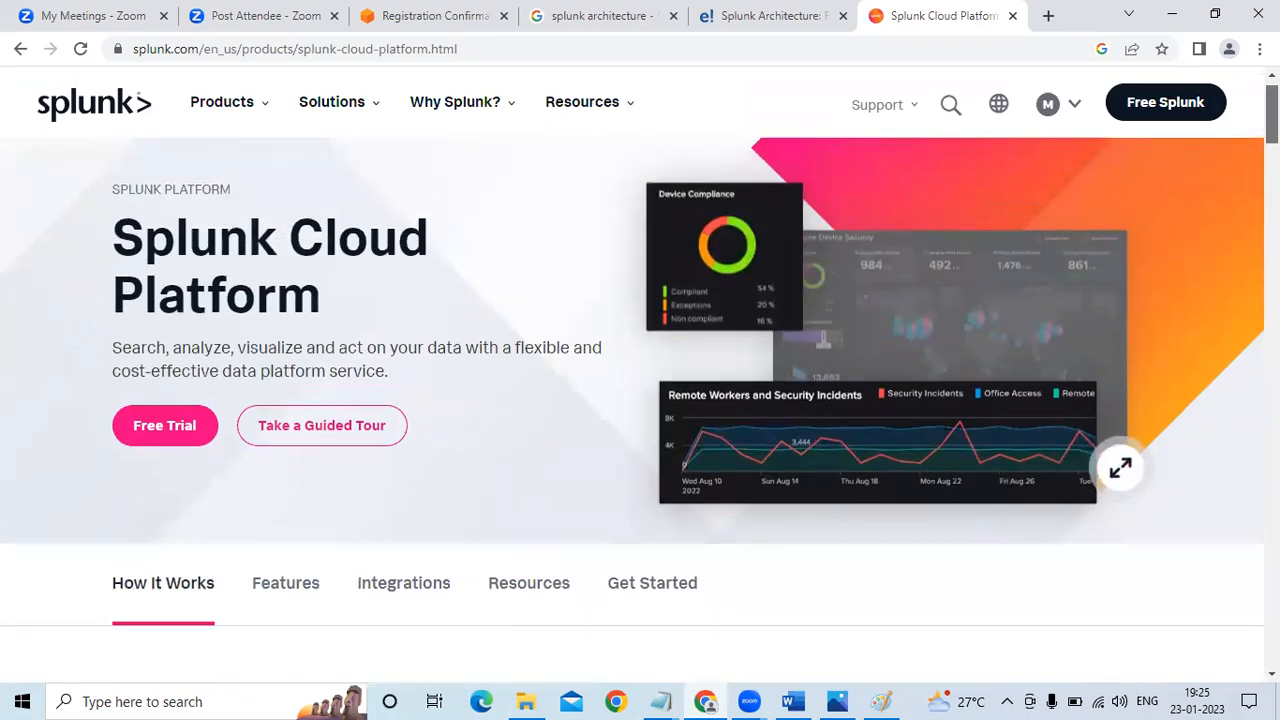
{"action": "scroll", "coordinate": [640, 400], "scroll_direction": "down", "scroll_amount": 1}
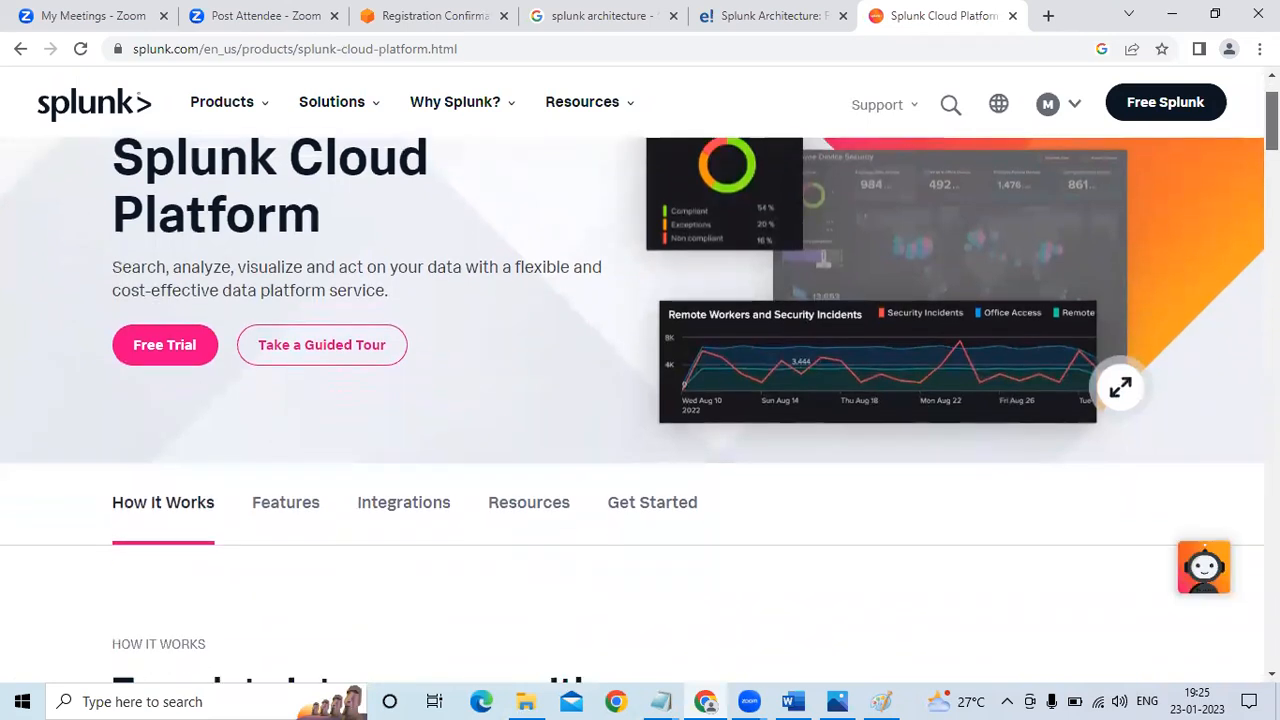
{"action": "scroll", "coordinate": [640, 410], "scroll_direction": "down", "scroll_amount": 6}
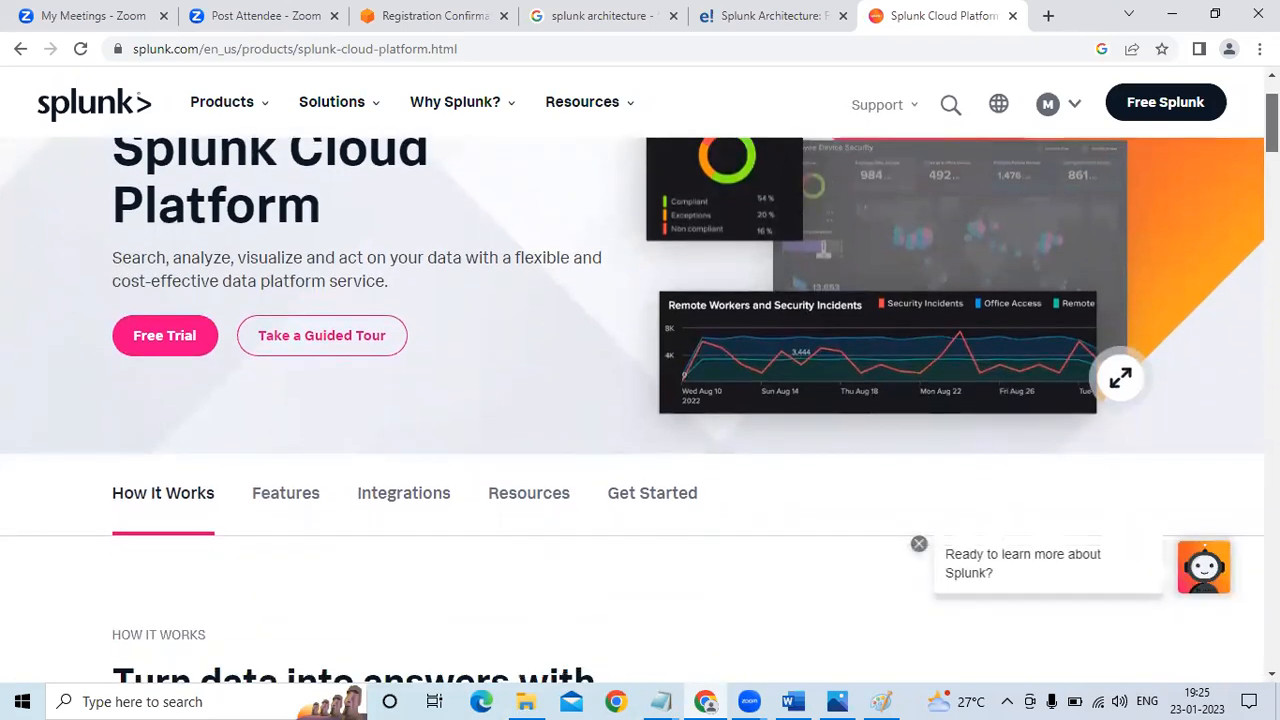
{"action": "scroll", "coordinate": [640, 400], "scroll_direction": "down", "scroll_amount": 10}
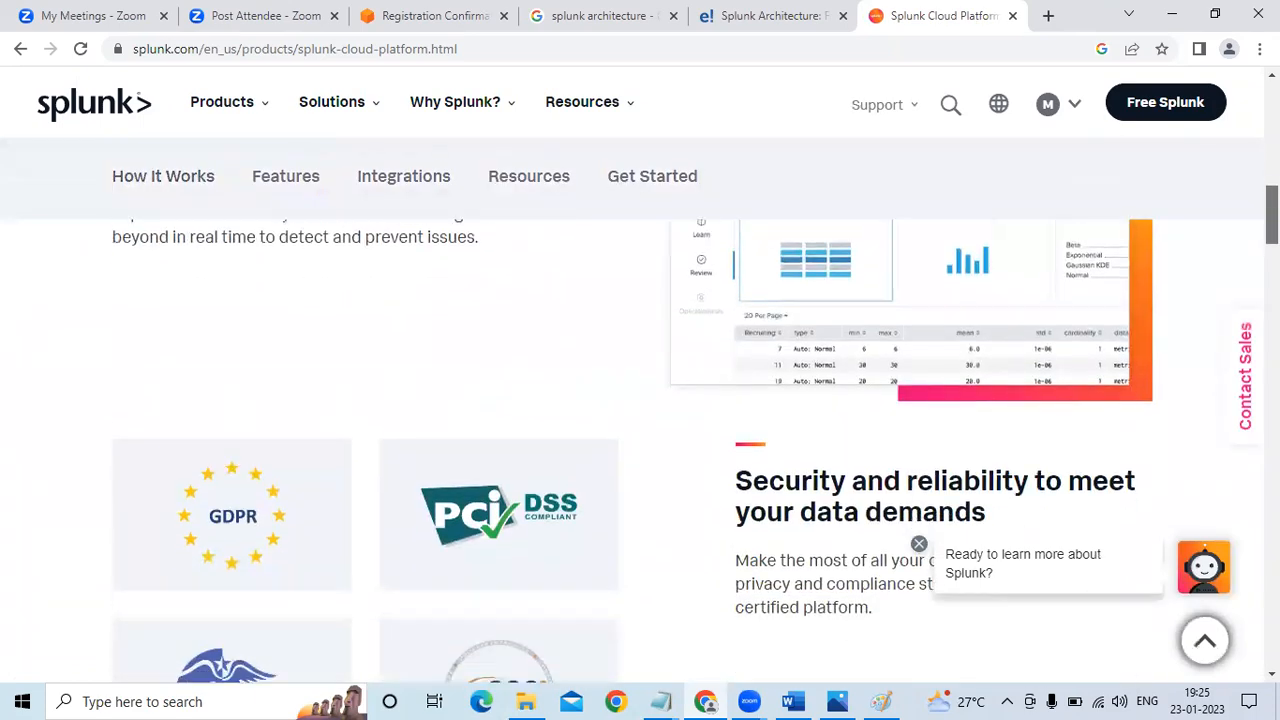
{"action": "left_click_drag", "start_coordinate": [1272, 357], "coordinate": [1239, 110]}
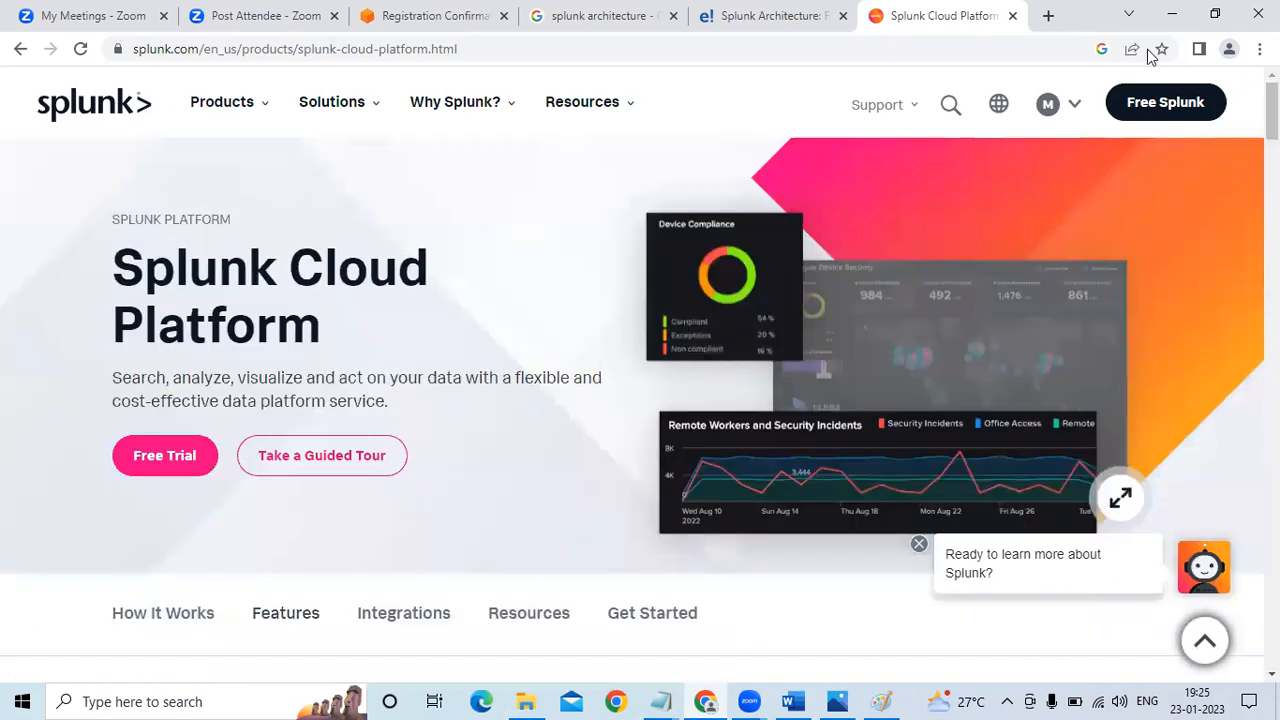
Open the Splunk Enterprise product page from the site's product list and show its How It Works section
{"action": "left_click", "coordinate": [257, 102]}
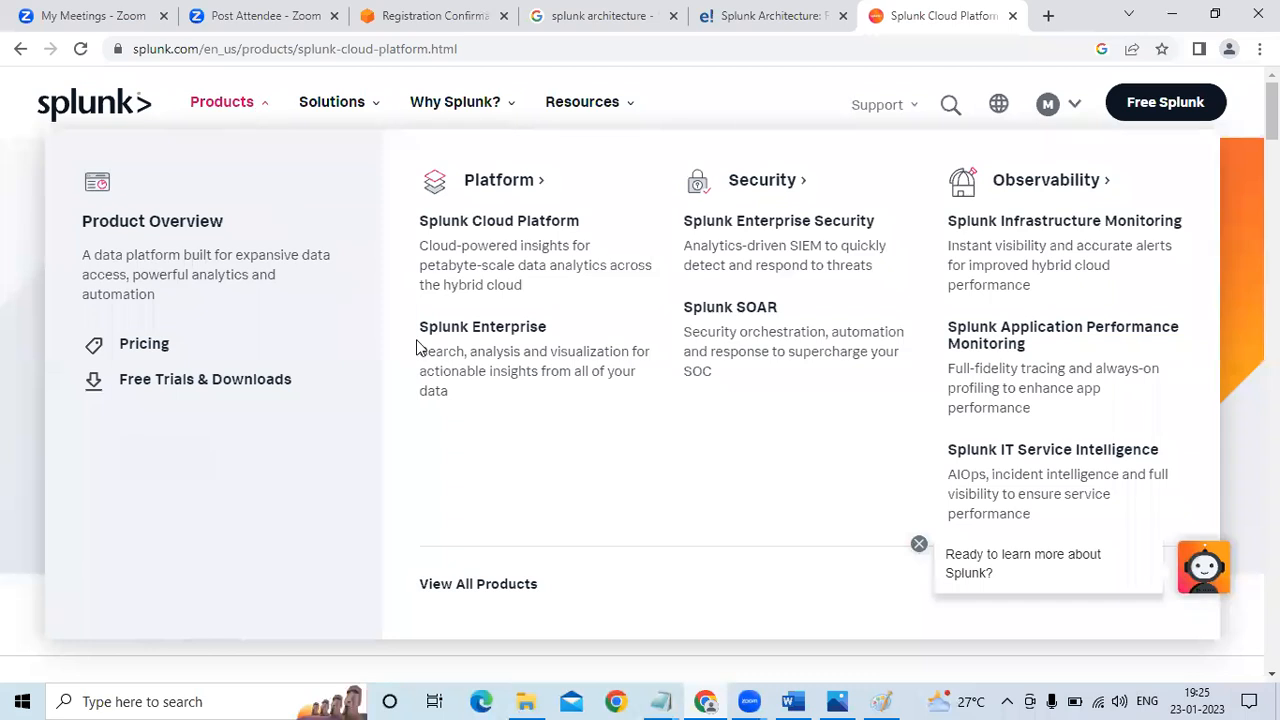
{"action": "left_click", "coordinate": [502, 340]}
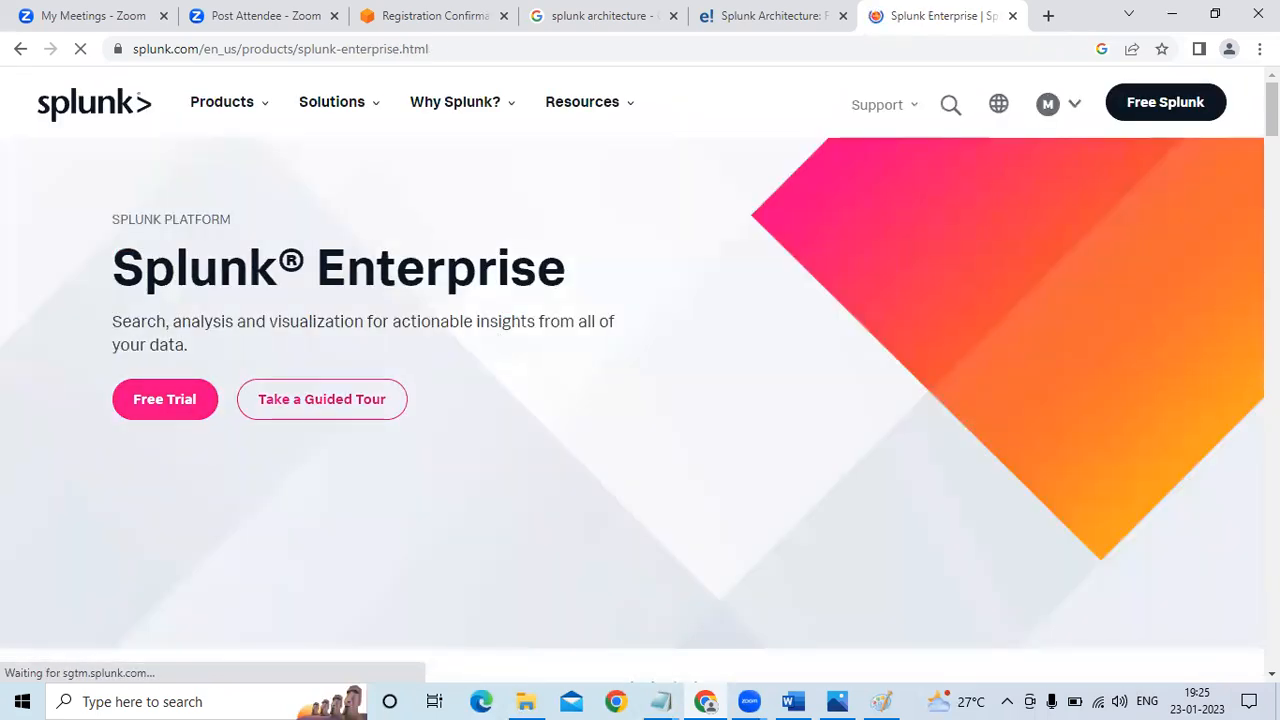
{"action": "scroll", "coordinate": [640, 400], "scroll_direction": "down", "scroll_amount": 5}
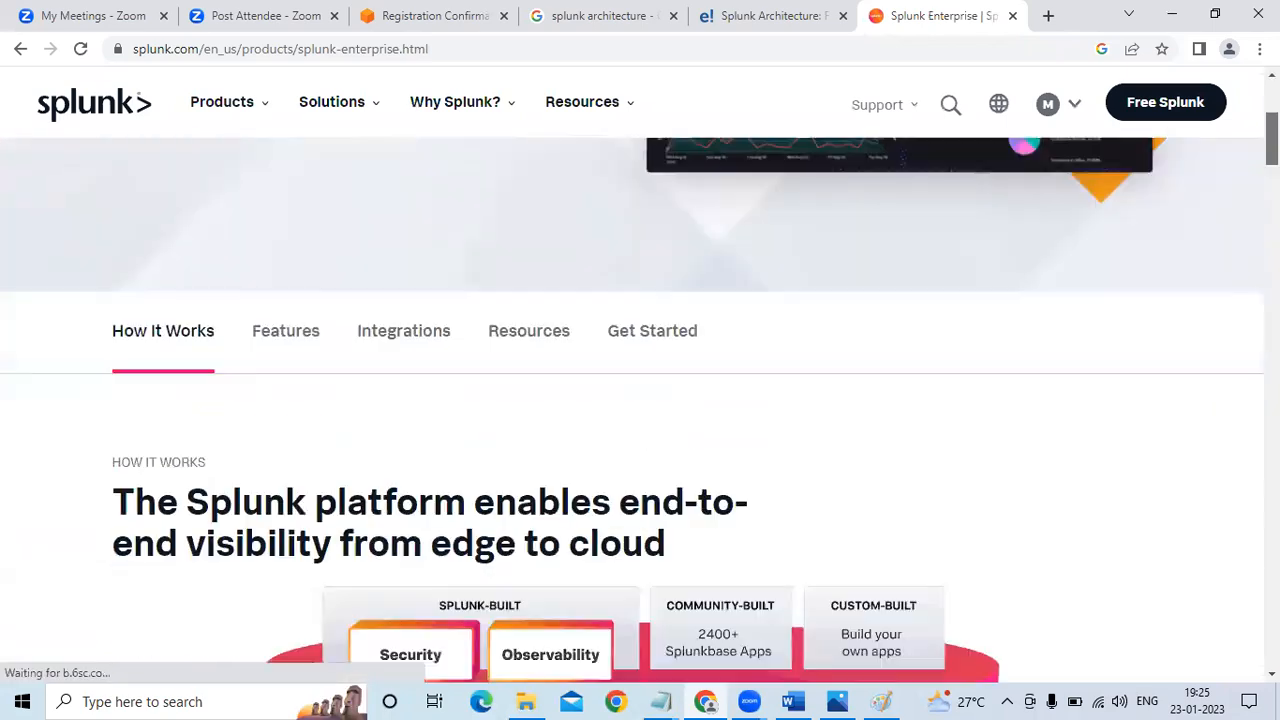
Look through the Splunk Enterprise product page, including its integrations, resources and related products
{"action": "scroll", "coordinate": [640, 400], "scroll_direction": "down", "scroll_amount": 1}
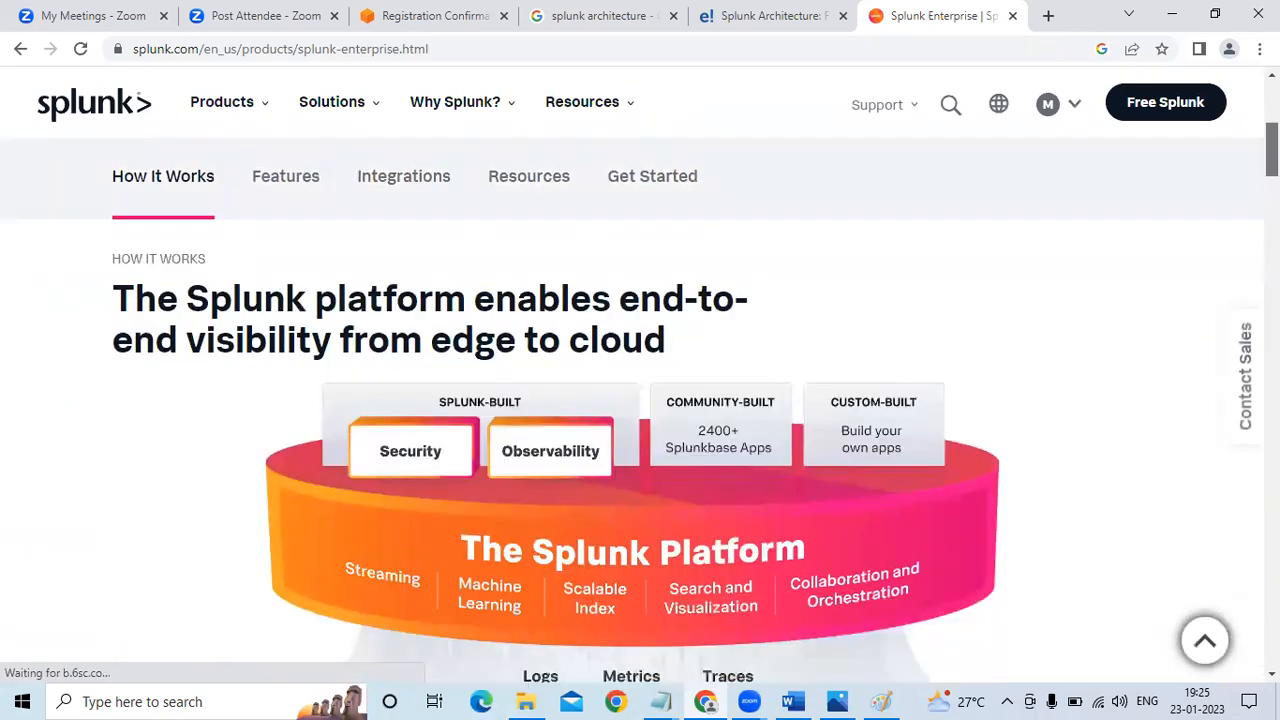
{"action": "scroll", "coordinate": [1236, 277], "scroll_direction": "down", "scroll_amount": 10}
{"action": "scroll", "coordinate": [1236, 277], "scroll_direction": "down", "scroll_amount": 15}
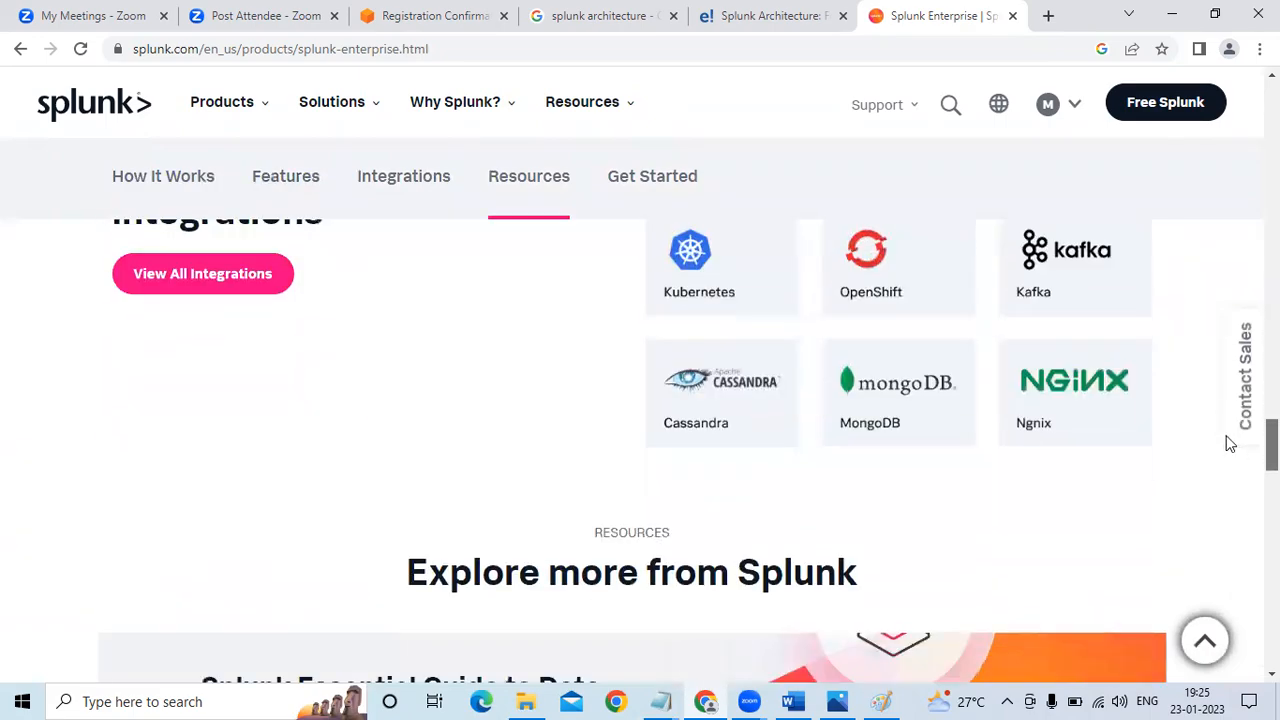
{"action": "scroll", "coordinate": [1230, 444], "scroll_direction": "up", "scroll_amount": 8}
{"action": "scroll", "coordinate": [1220, 434], "scroll_direction": "down", "scroll_amount": 8}
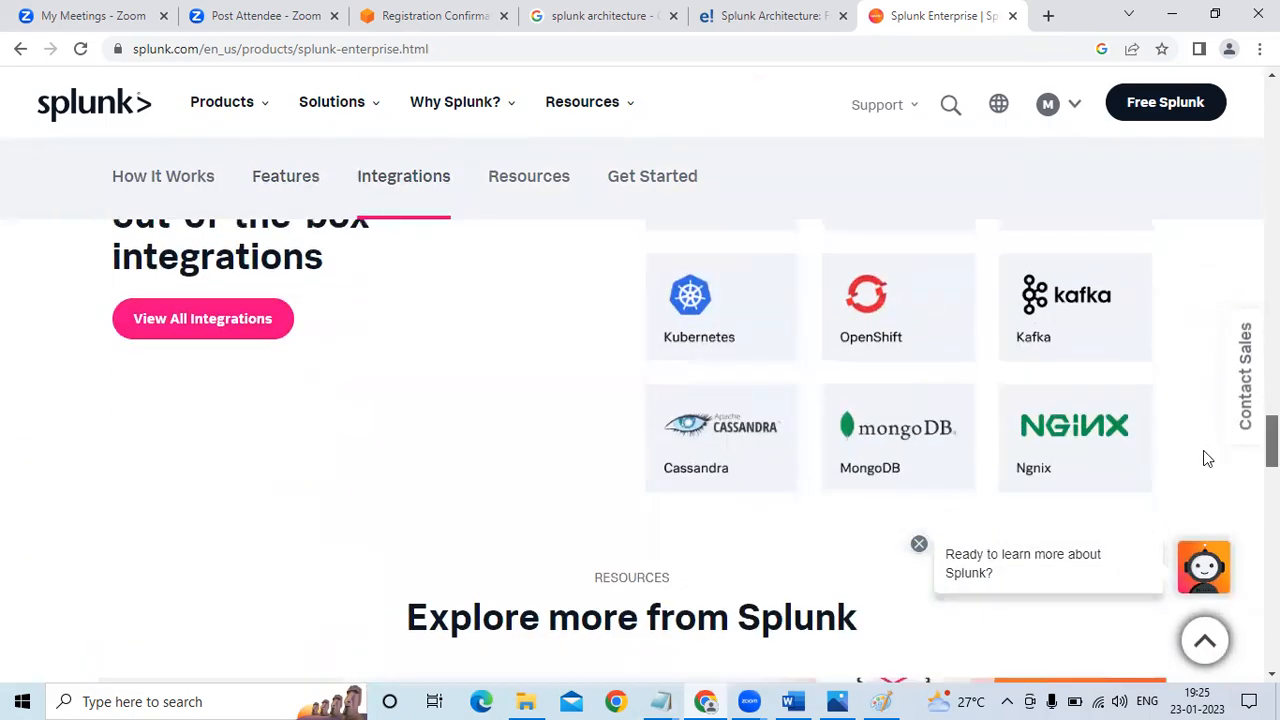
{"action": "scroll", "coordinate": [1207, 458], "scroll_direction": "down", "scroll_amount": 6}
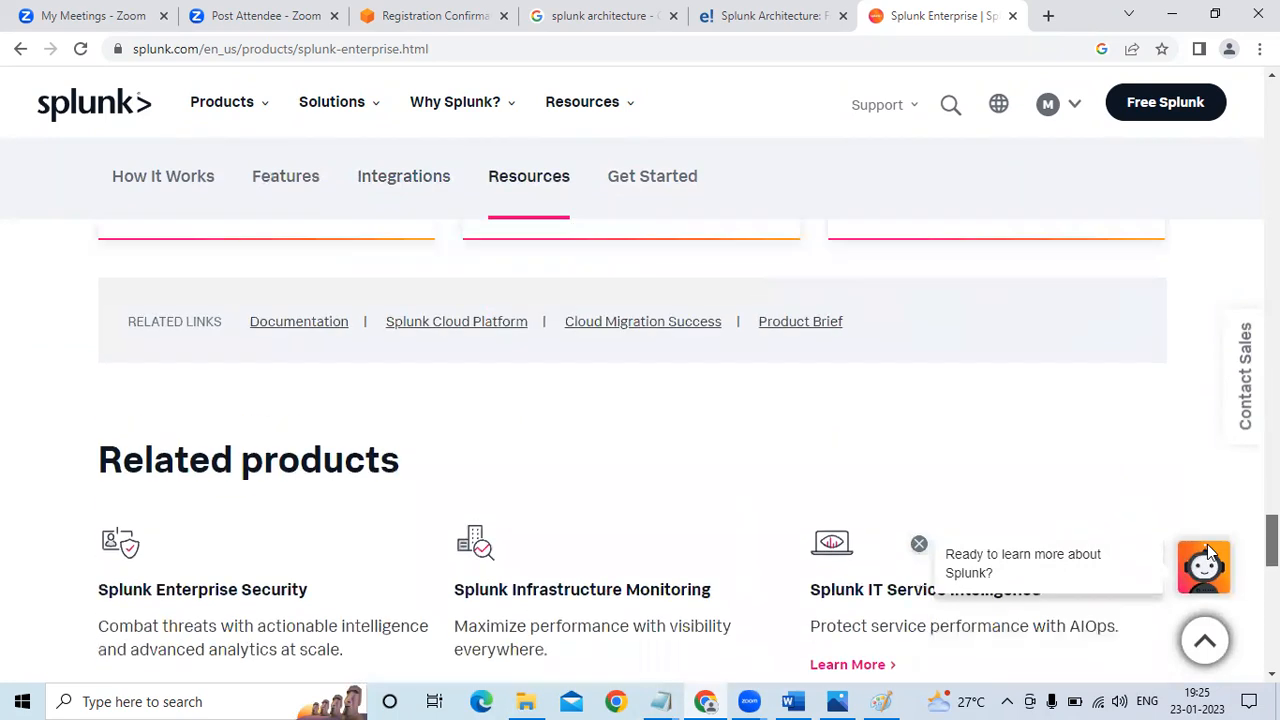
{"action": "scroll", "coordinate": [1207, 544], "scroll_direction": "up", "scroll_amount": 15}
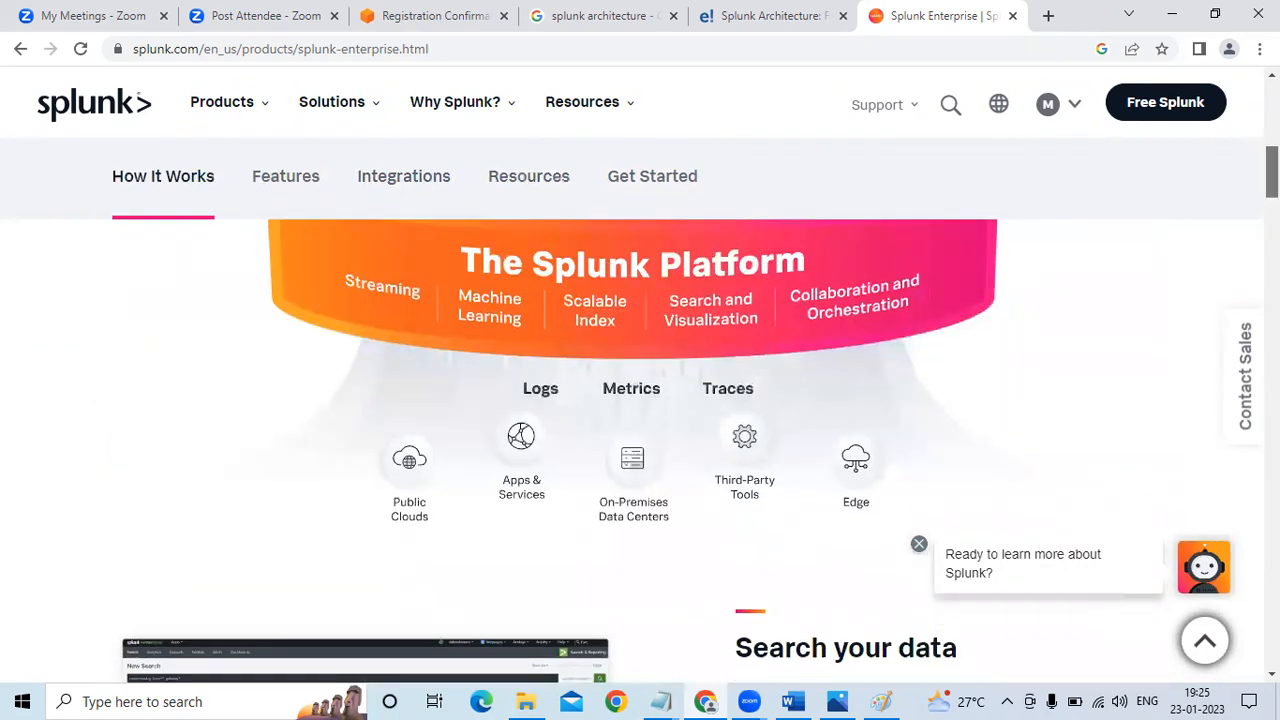
Open the free Splunk Enterprise download page and show the Linux installation packages
{"action": "left_click_drag", "start_coordinate": [1272, 172], "coordinate": [1272, 105]}
{"action": "mouse_move", "coordinate": [1090, 109]}
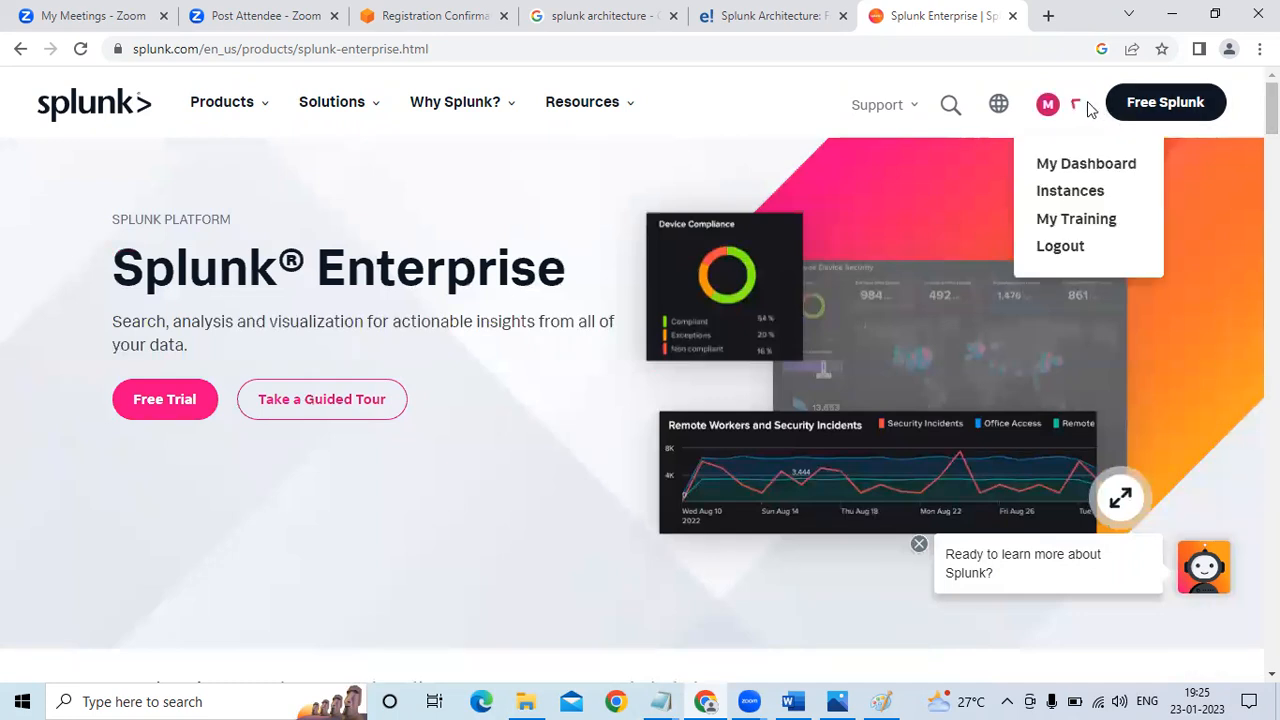
{"action": "left_click", "coordinate": [1167, 110]}
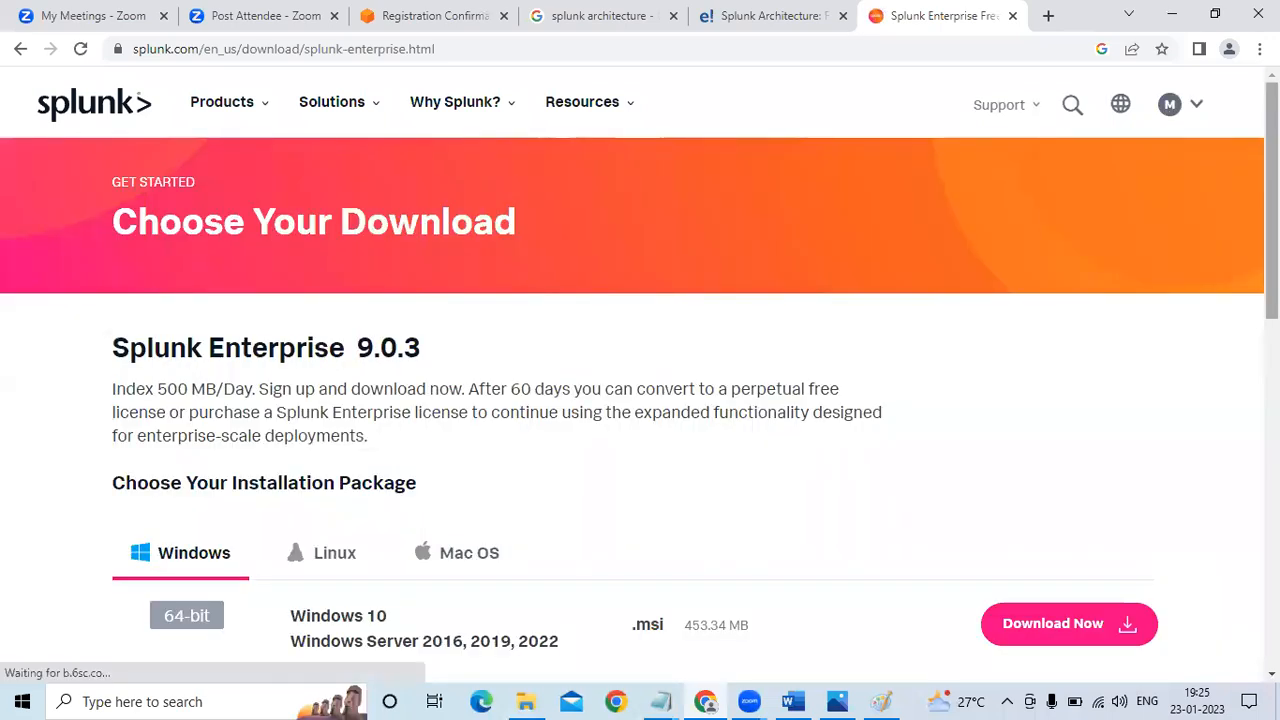
{"action": "mouse_move", "coordinate": [1271, 150]}
{"action": "left_mouse_down"}
{"action": "mouse_move", "coordinate": [1271, 164]}
{"action": "mouse_move", "coordinate": [1271, 150]}
{"action": "left_mouse_up"}
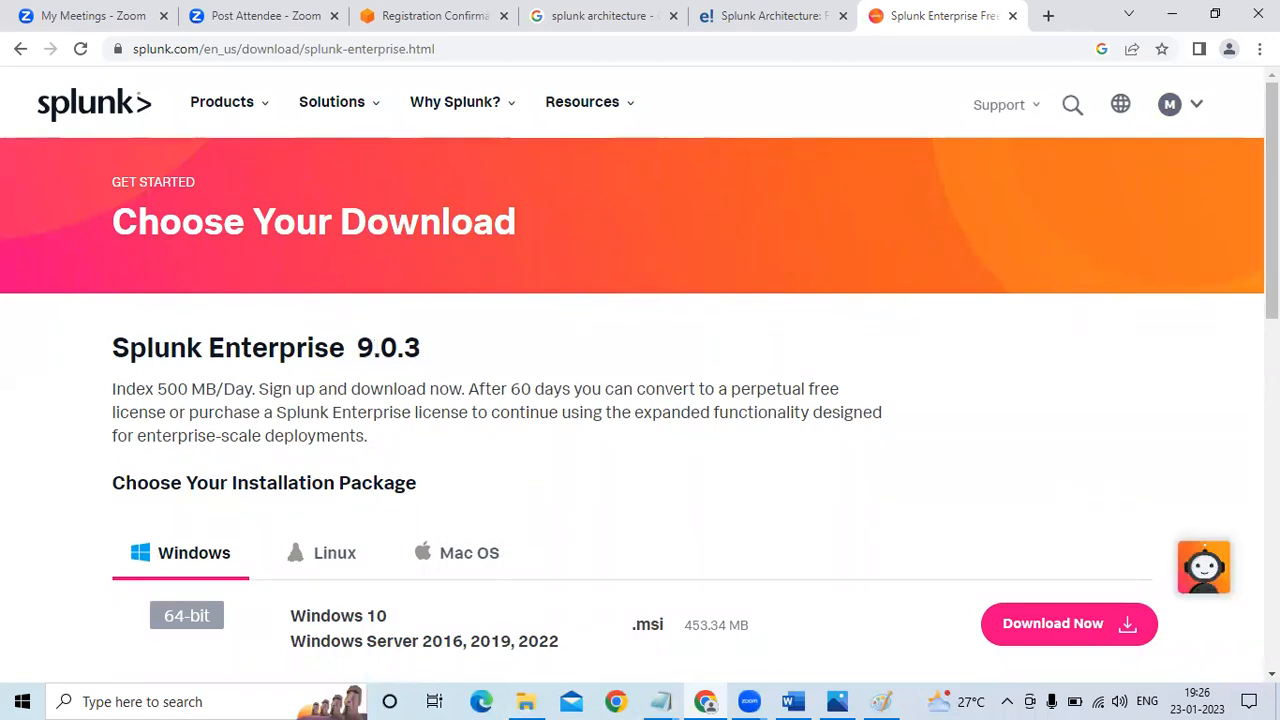
{"action": "left_click_drag", "start_coordinate": [1271, 150], "coordinate": [1271, 210]}
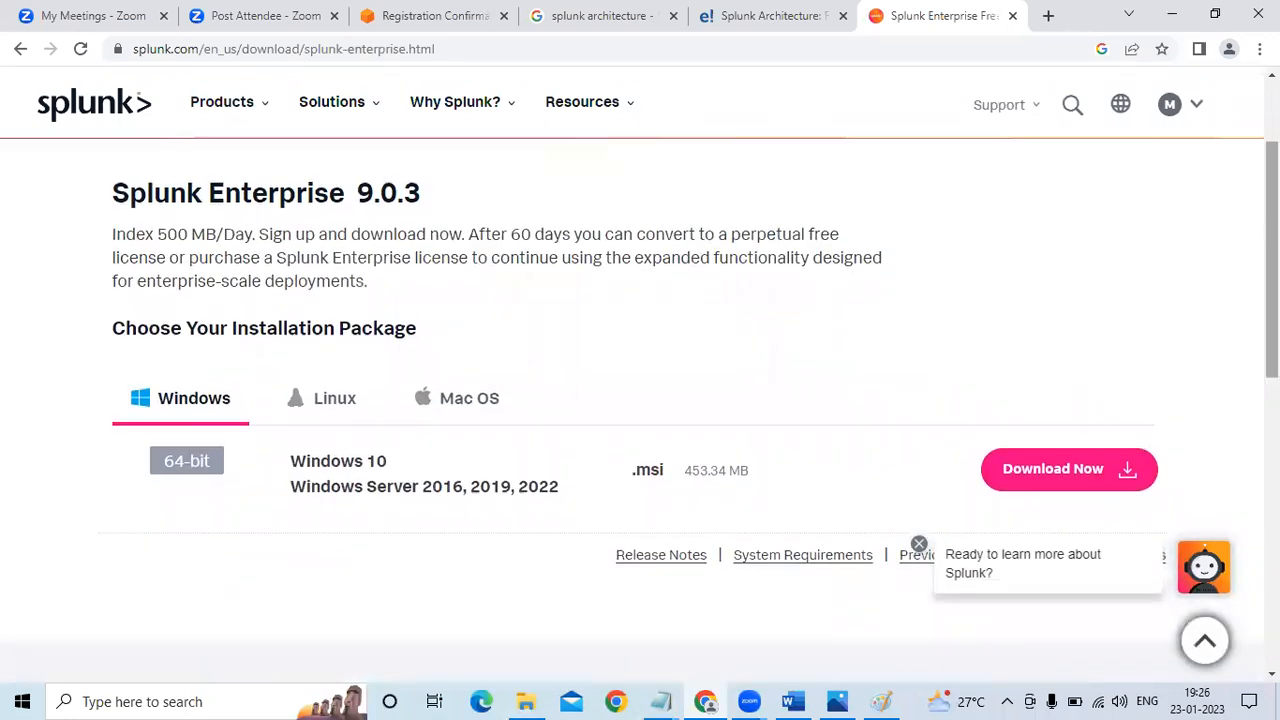
{"action": "left_click", "coordinate": [310, 404]}
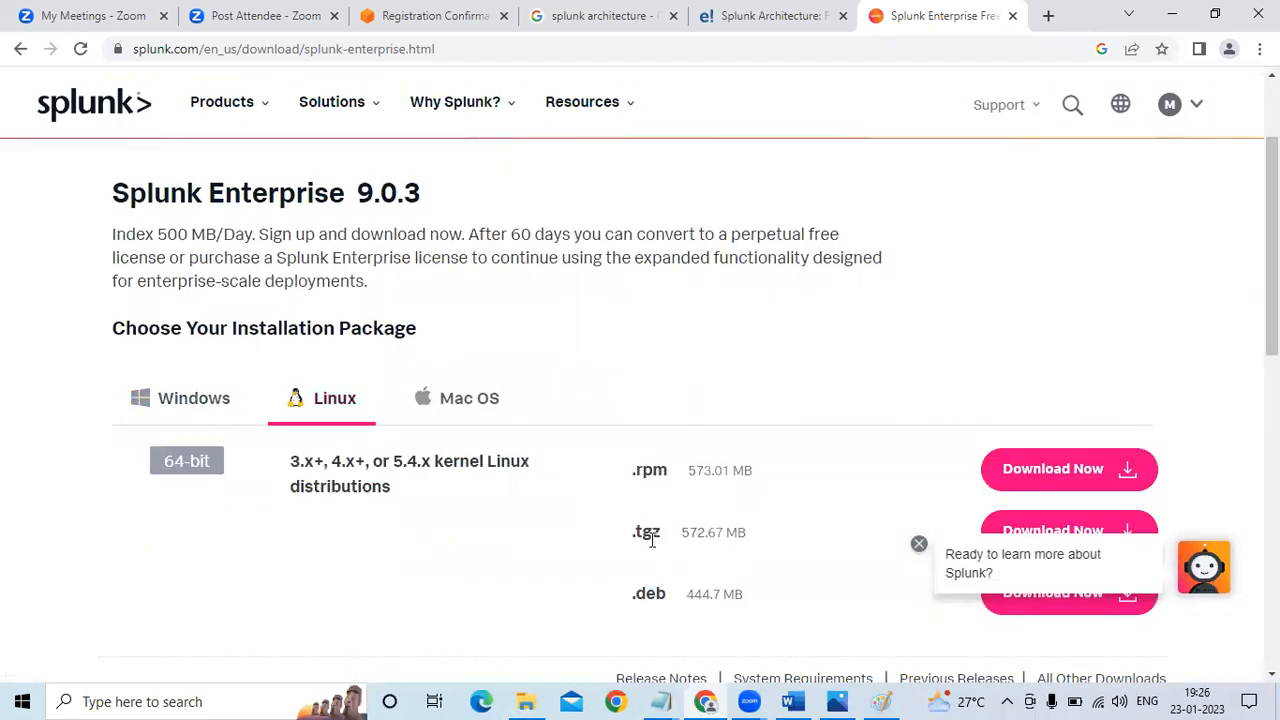
Dismiss the chat prompt, start downloading the Linux .tgz package and pause the download
{"action": "left_click", "coordinate": [920, 544]}
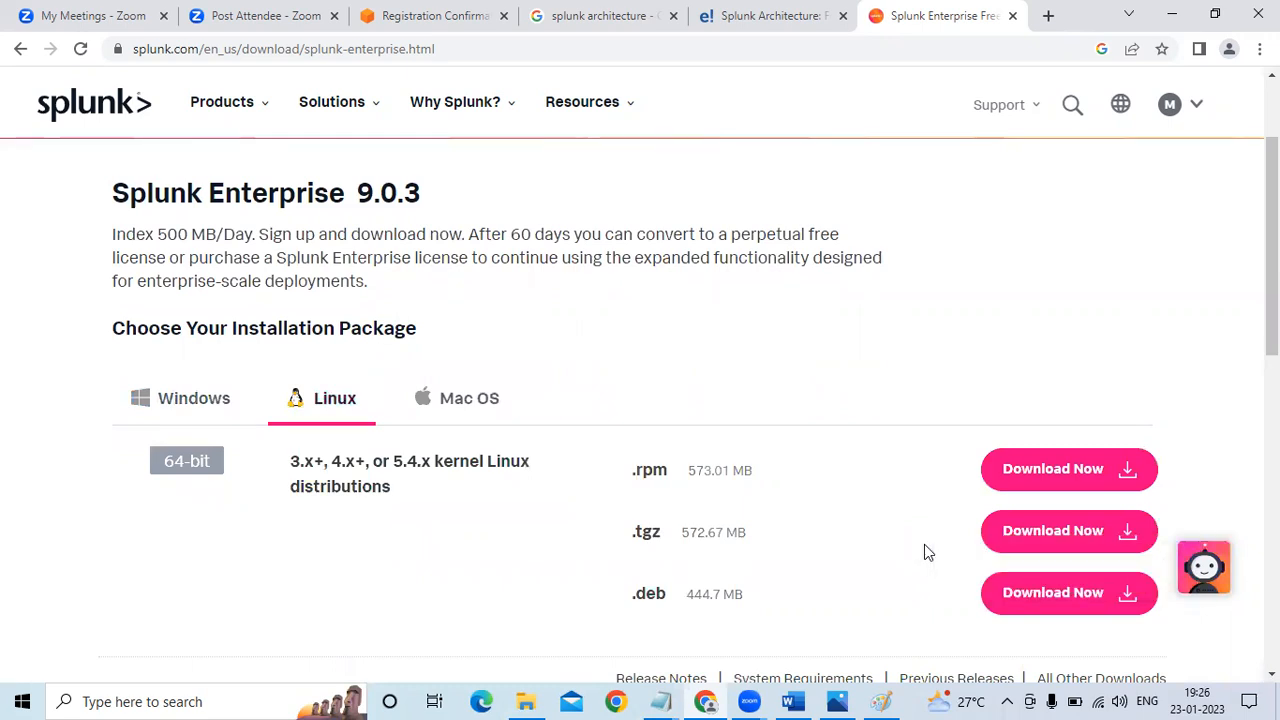
{"action": "left_click", "coordinate": [1090, 530]}
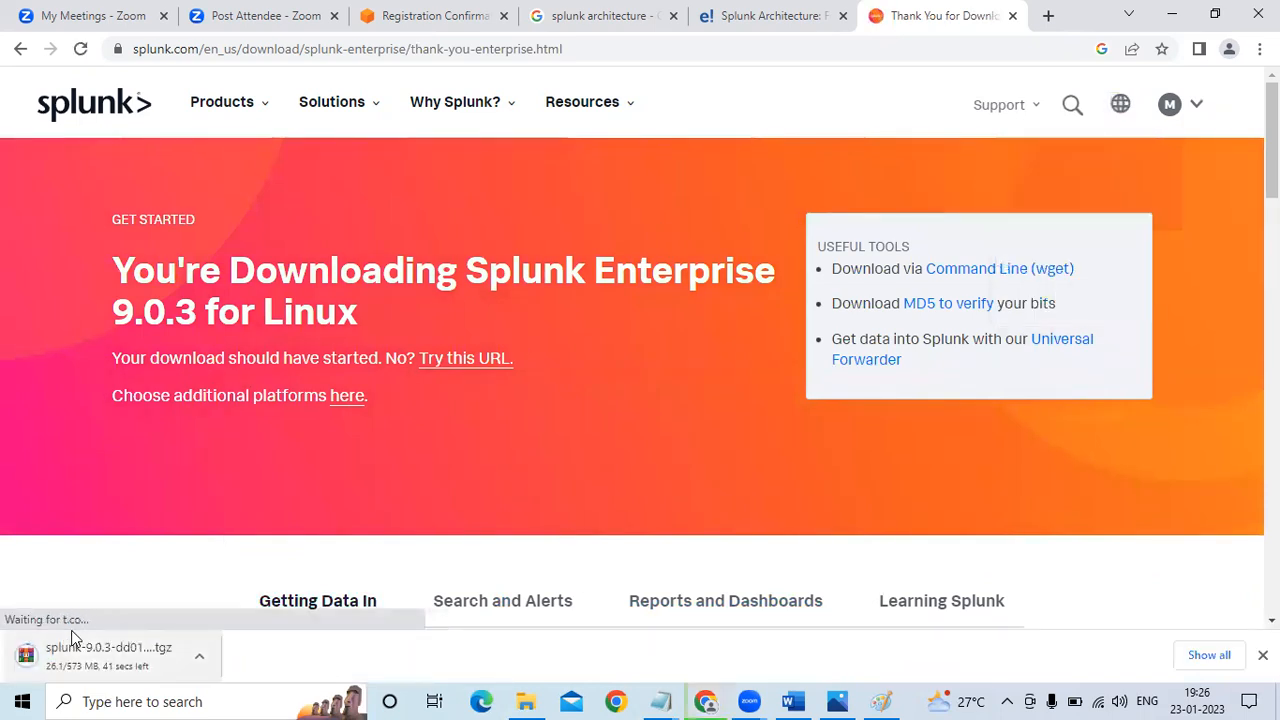
{"action": "left_click", "coordinate": [200, 665]}
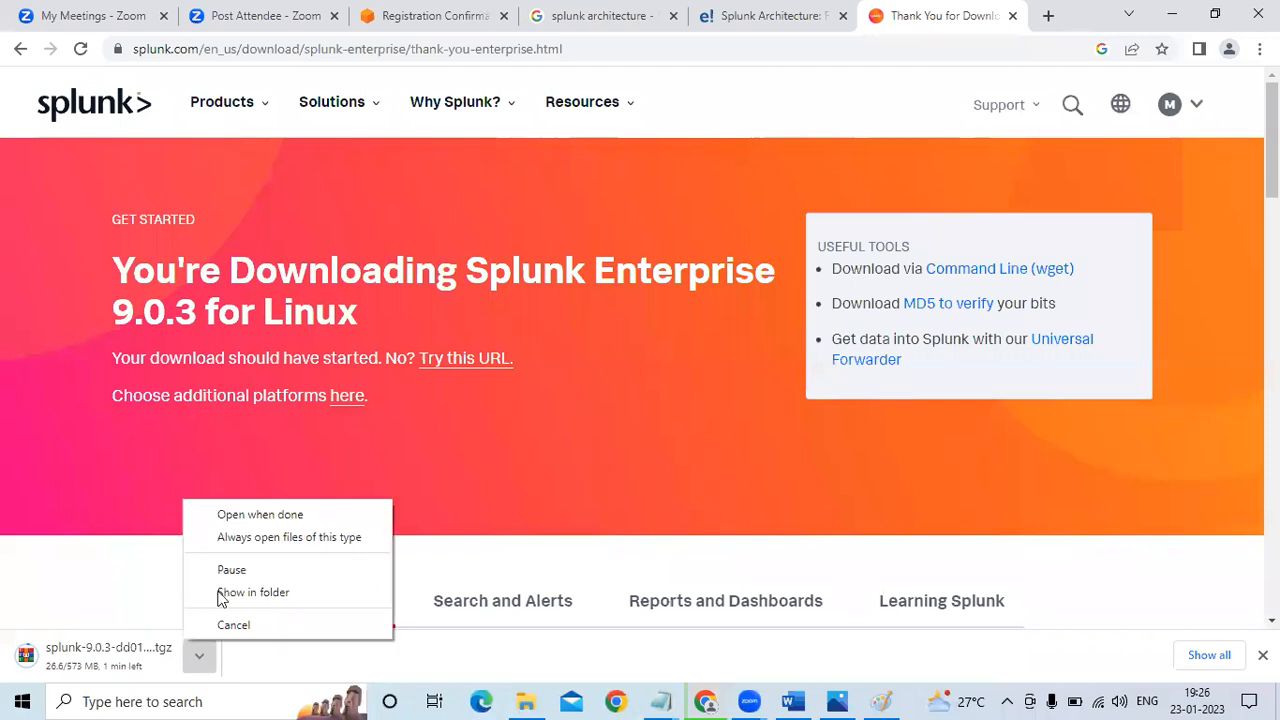
{"action": "left_click", "coordinate": [246, 570]}
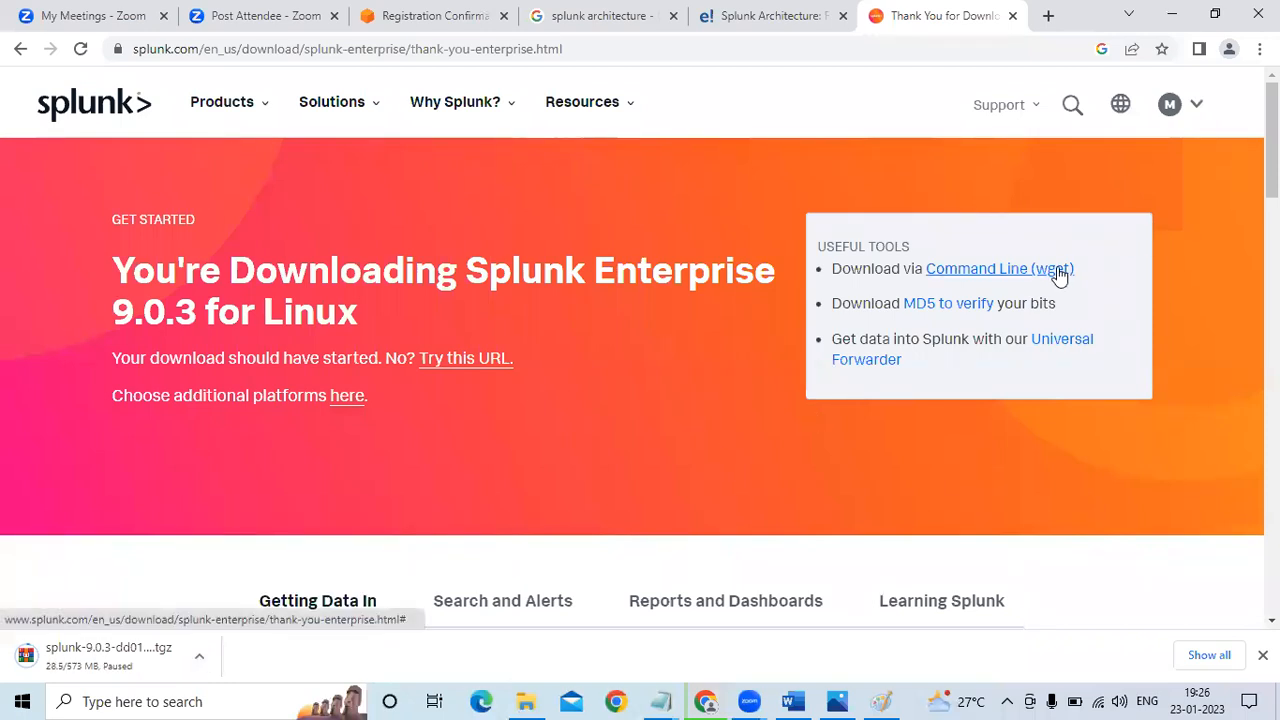
Show the command-line (wget) download for Splunk Enterprise 9.0.3 on Linux and select the entire command
{"action": "right_click", "coordinate": [1057, 268]}
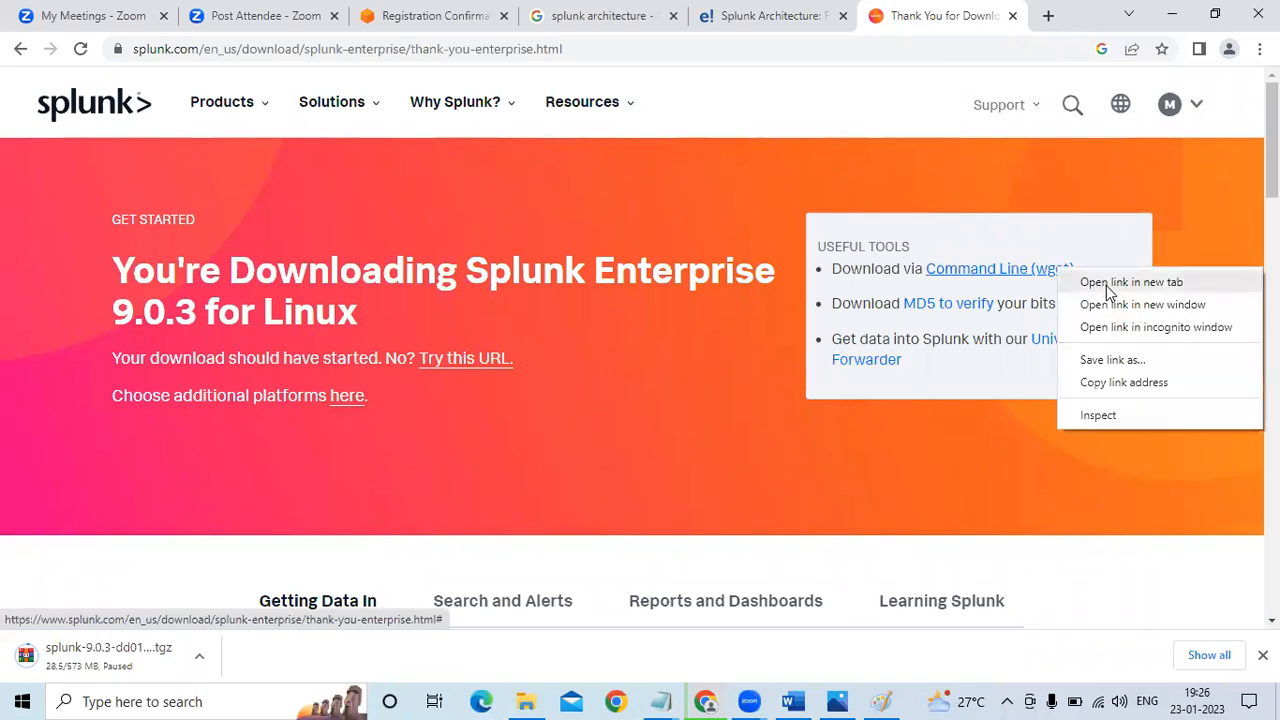
{"action": "left_click", "coordinate": [1034, 282]}
{"action": "left_click", "coordinate": [1034, 281]}
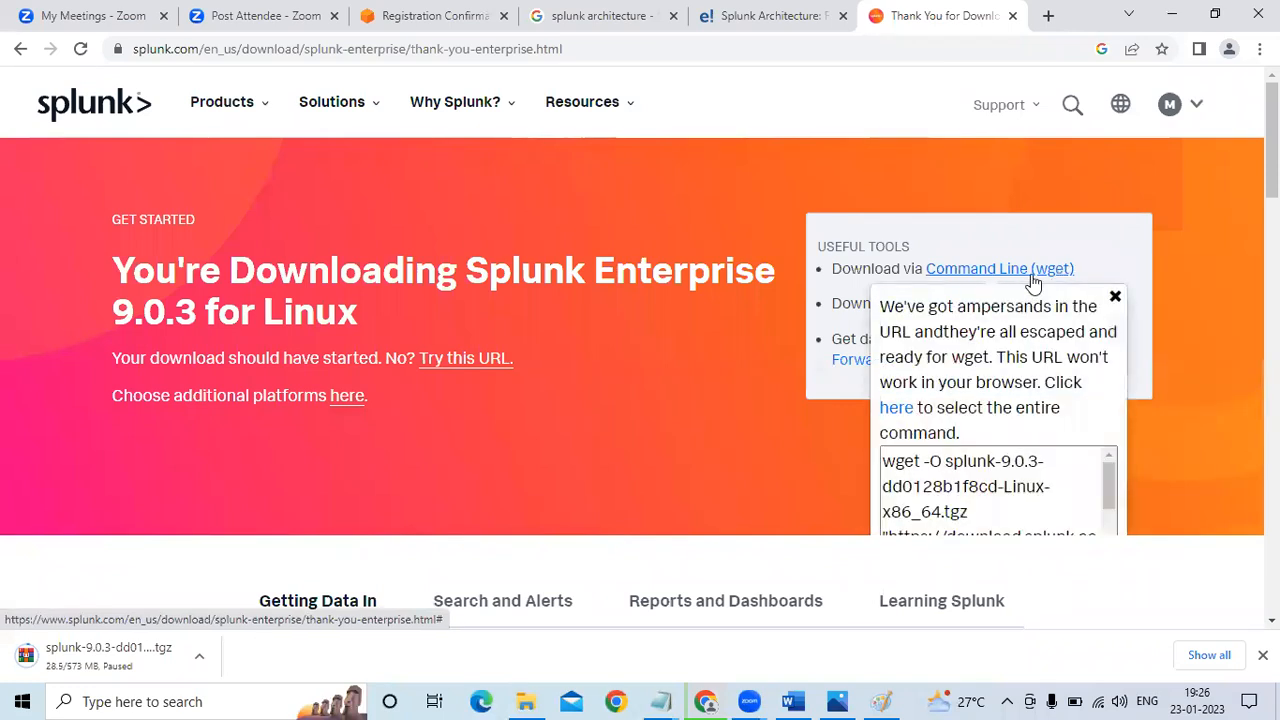
{"action": "left_click", "coordinate": [981, 490]}
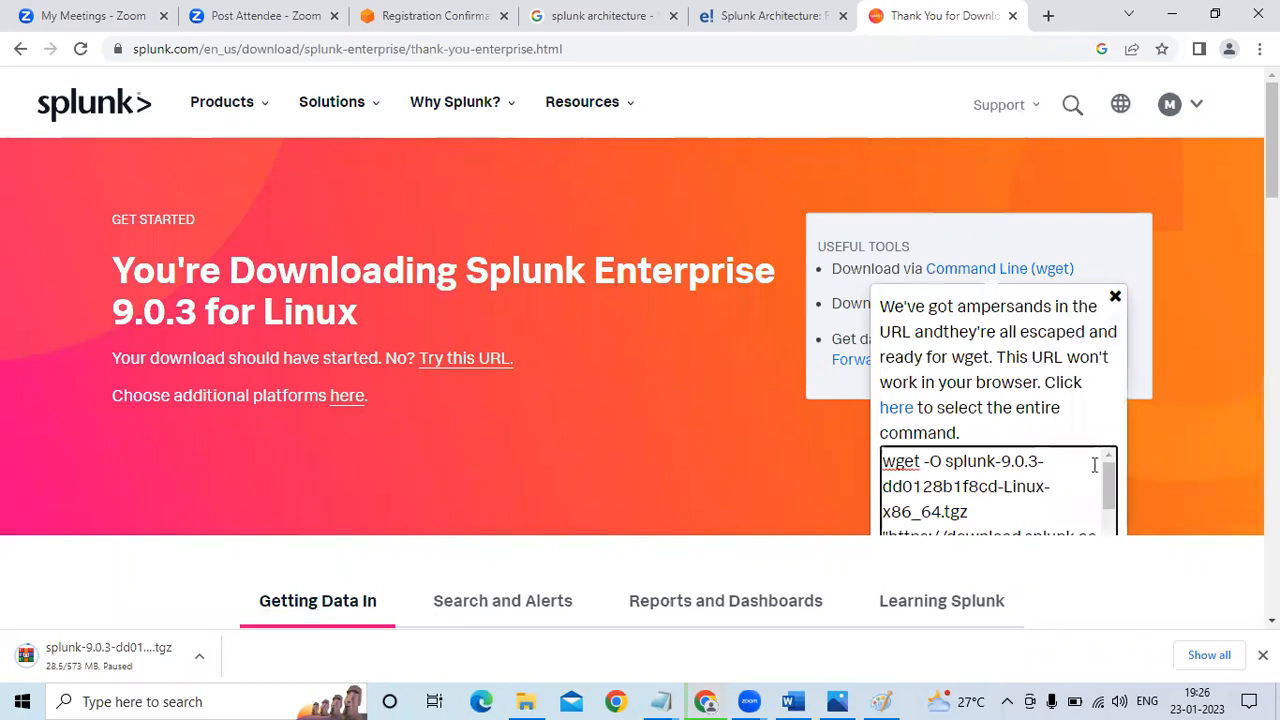
{"action": "left_click_drag", "start_coordinate": [1112, 487], "coordinate": [1075, 497]}
{"action": "key", "text": "ctrl+a"}
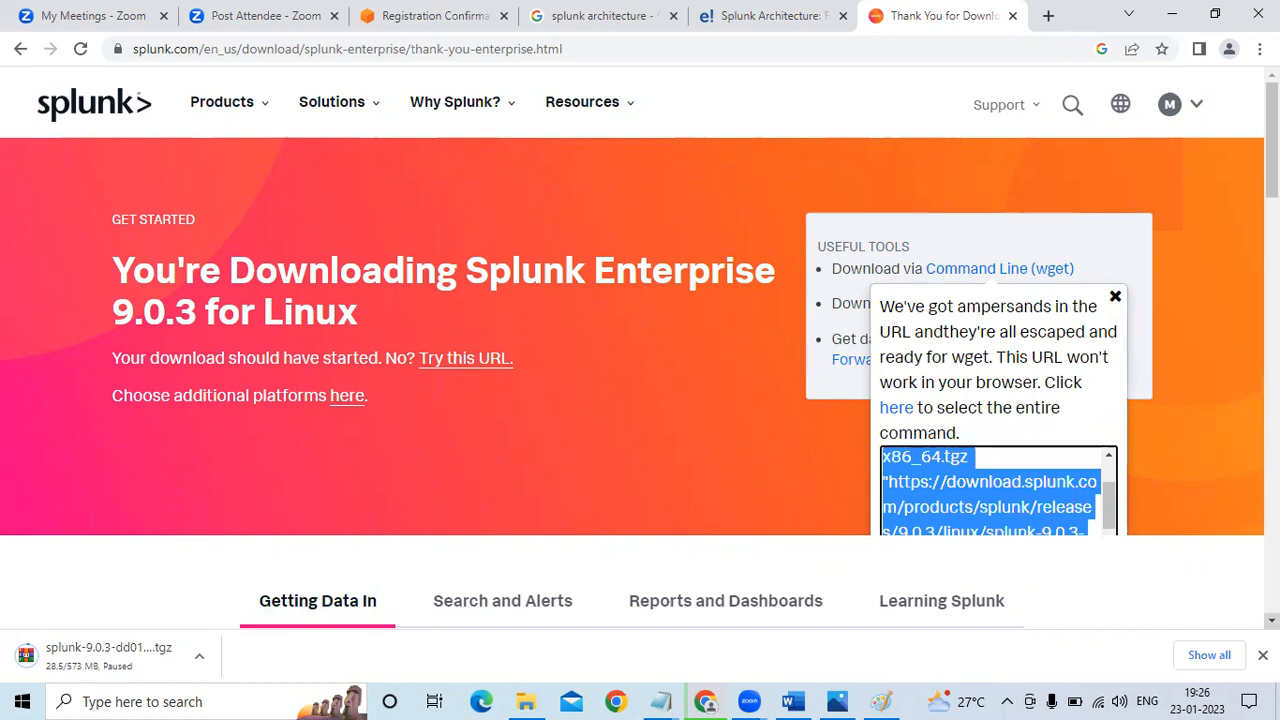
{"action": "left_click", "coordinate": [1262, 655]}
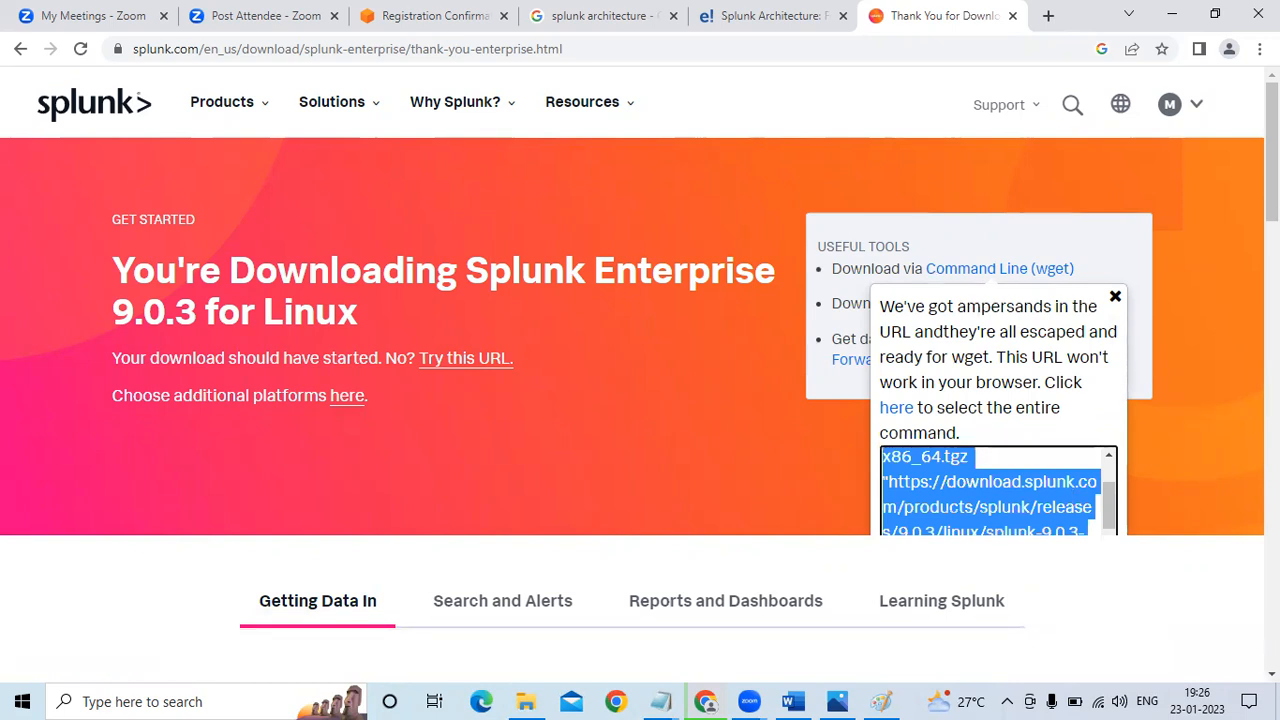
{"action": "mouse_move", "coordinate": [1272, 151]}
{"action": "left_mouse_down"}
{"action": "mouse_move", "coordinate": [1272, 275]}
{"action": "mouse_move", "coordinate": [1272, 152]}
{"action": "left_mouse_up"}
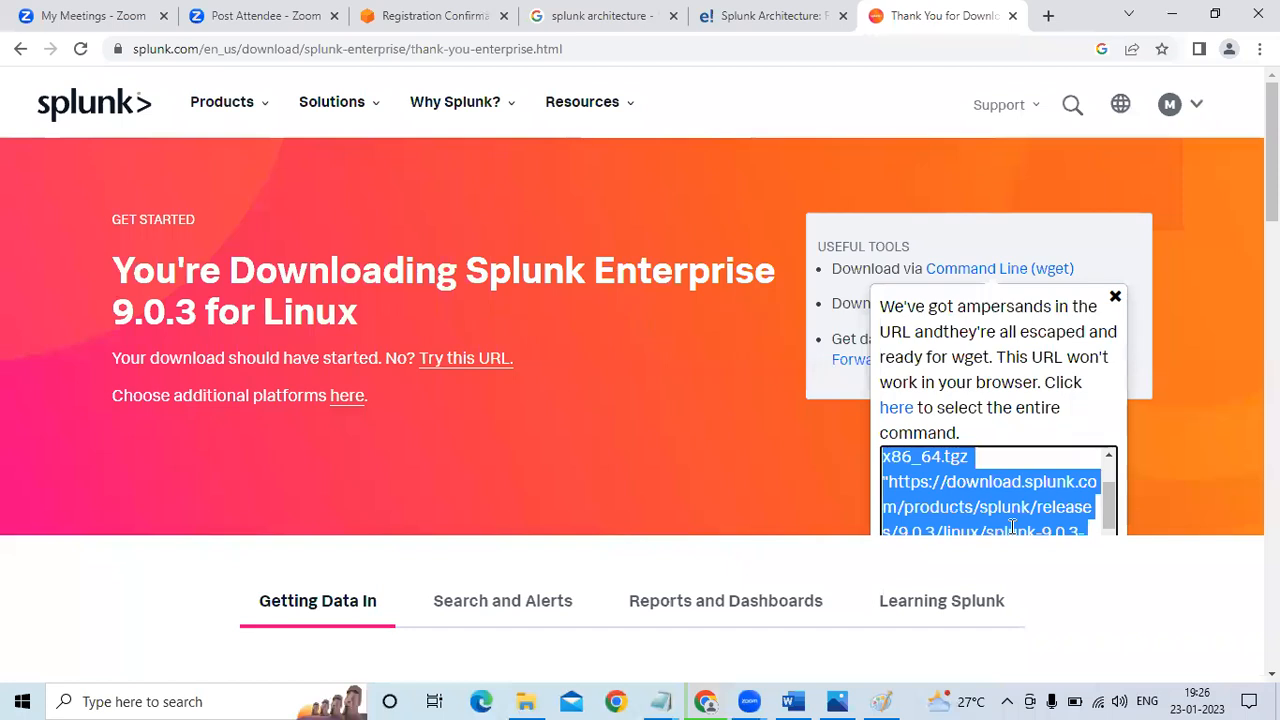
Switch to the Splunk_Intro_Installation notes in Notepad and review the wget commands for Splunk and Splunk Forwarder
{"action": "left_click", "coordinate": [665, 701]}
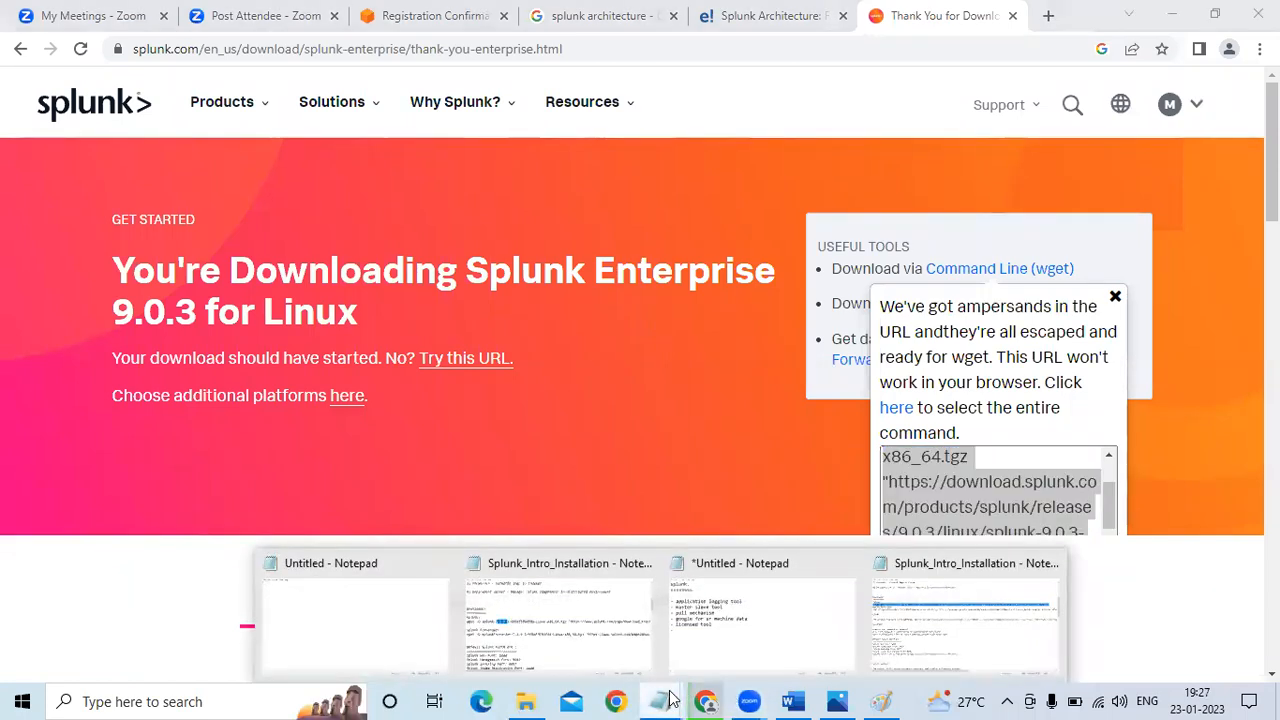
{"action": "left_click", "coordinate": [975, 640]}
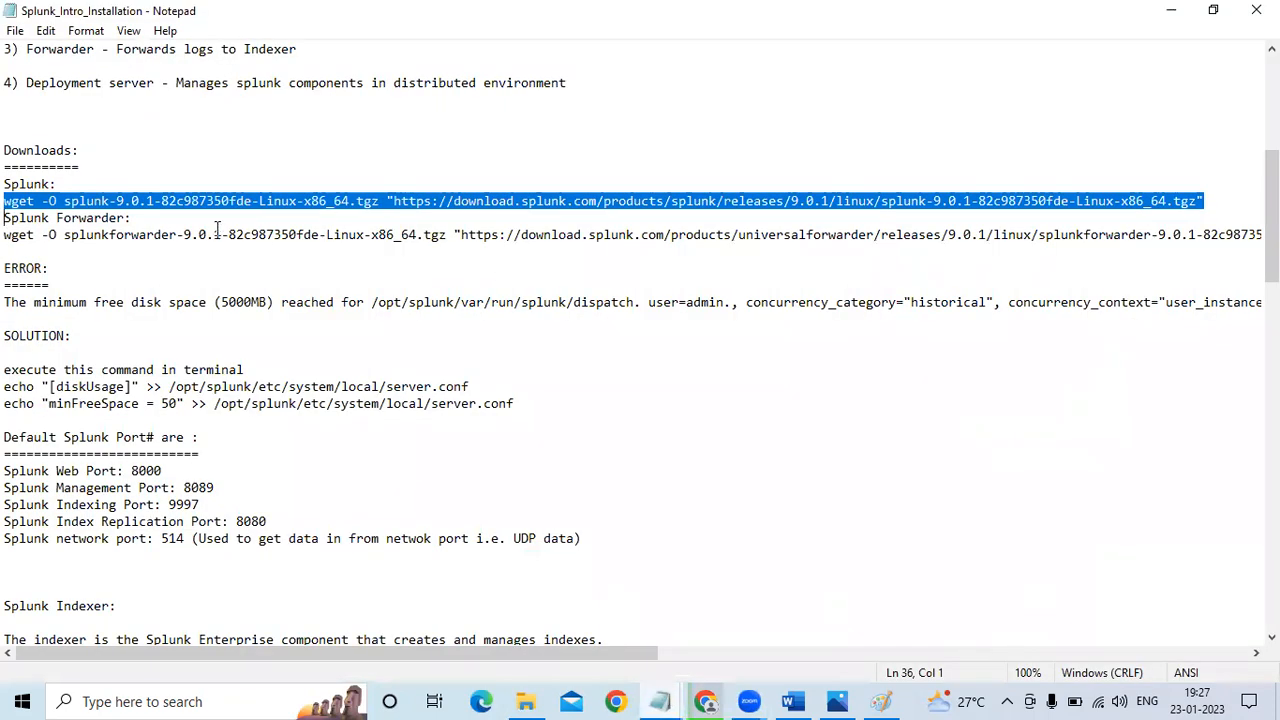
{"action": "left_click", "coordinate": [186, 245]}
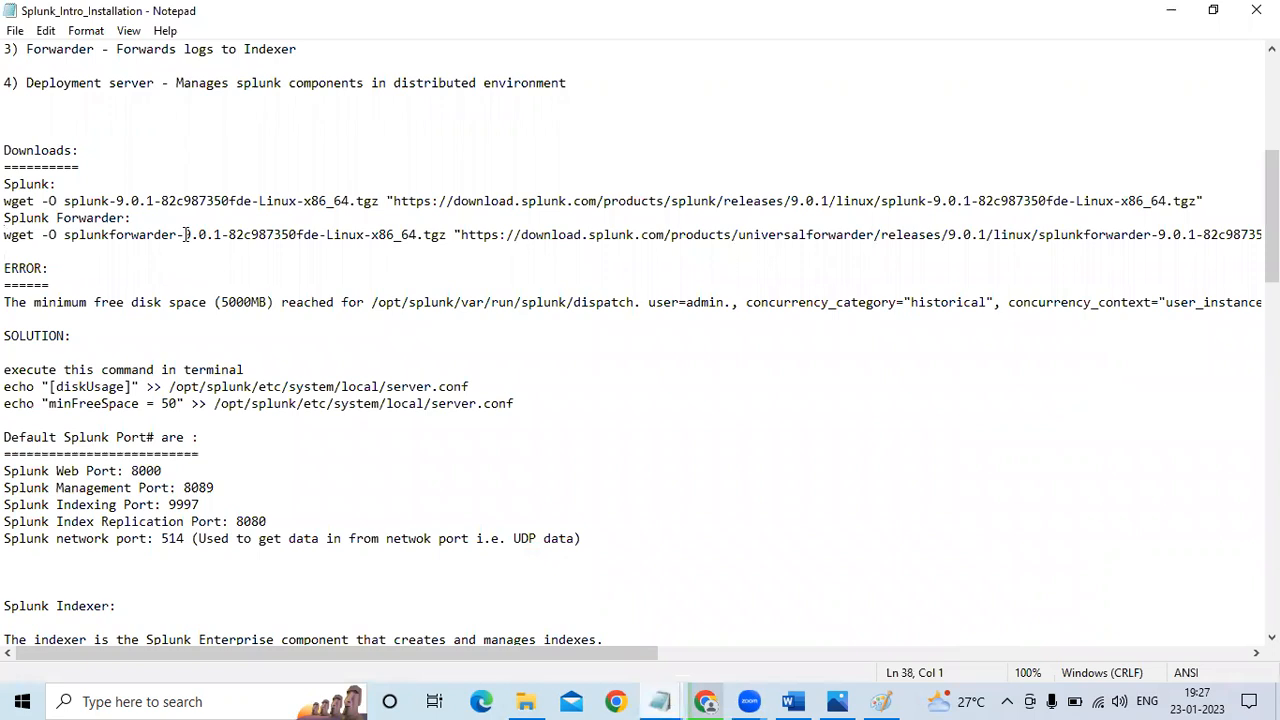
Switch to Paint and undo the earlier drawing actions to clear the canvas
{"action": "left_click", "coordinate": [882, 701]}
{"action": "key", "text": "ctrl+z"}
{"action": "key", "text": "ctrl+z"}
{"action": "key", "text": "ctrl+z"}
{"action": "key", "text": "ctrl+z"}
{"action": "key", "text": "ctrl+z"}
{"action": "key", "text": "ctrl+z"}
{"action": "key", "text": "ctrl+z"}
{"action": "key", "text": "ctrl+z"}
{"action": "key", "text": "ctrl+z"}
{"action": "key", "text": "ctrl+z"}
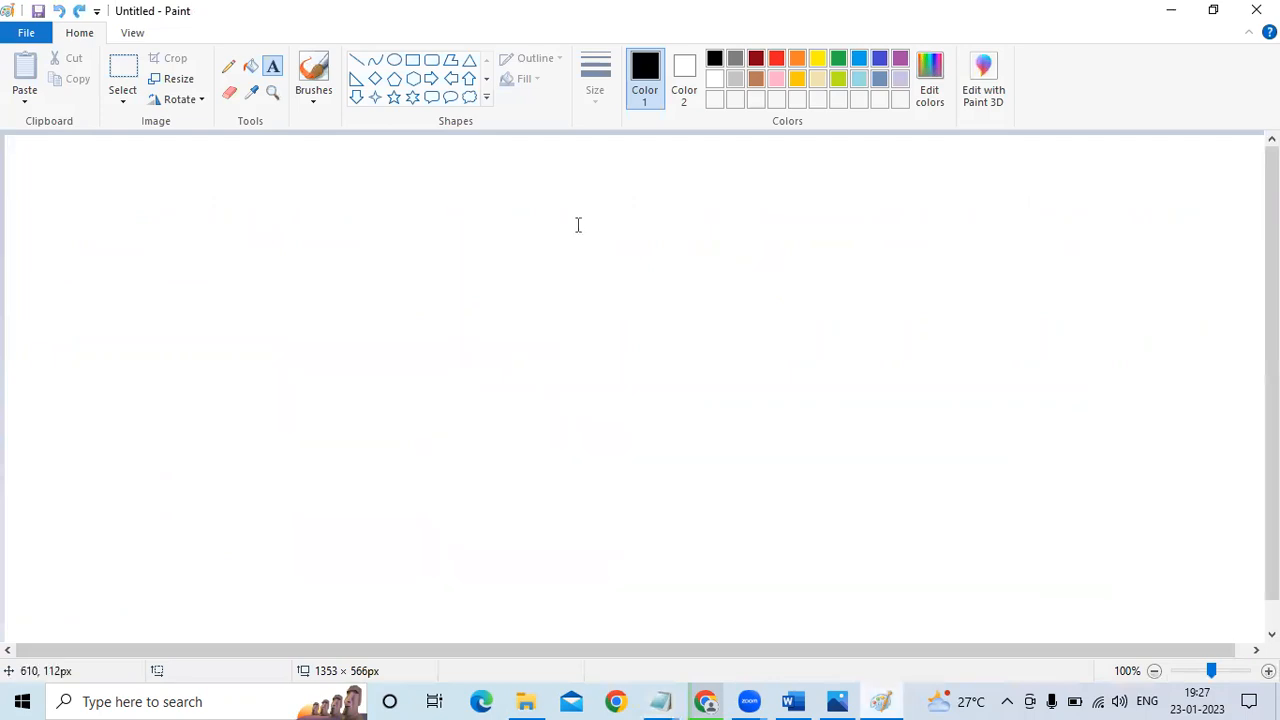
Draw a tall rectangle with two smaller ones to its right, about 130 × 109 px and 144 × 121 px
{"action": "left_click", "coordinate": [411, 61]}
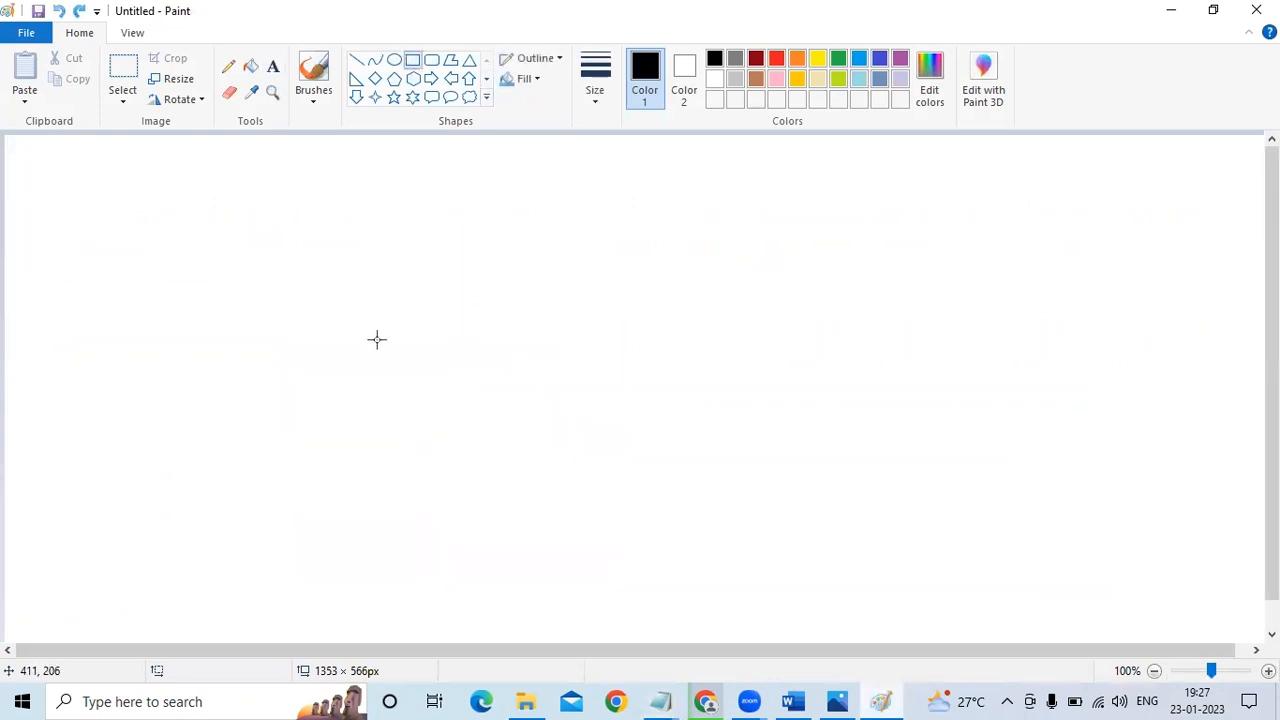
{"action": "left_click_drag", "start_coordinate": [291, 254], "coordinate": [466, 586]}
{"action": "left_click_drag", "start_coordinate": [880, 245], "coordinate": [1005, 350]}
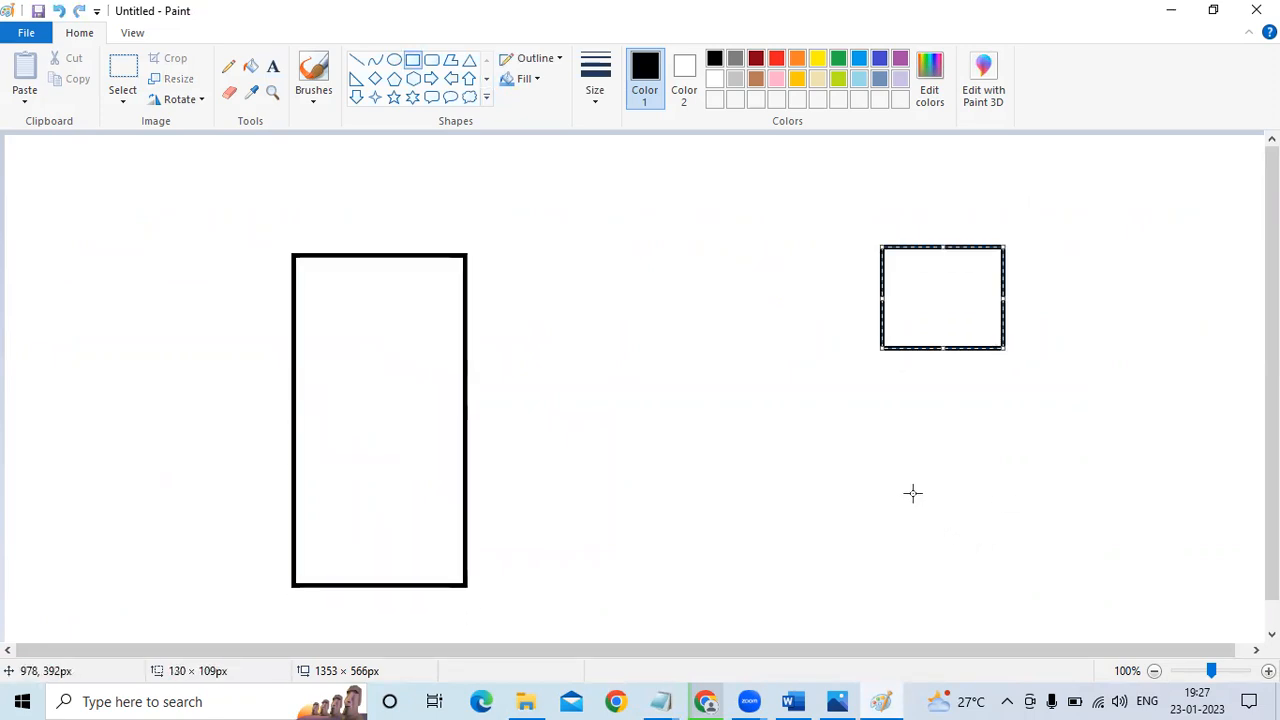
{"action": "left_click_drag", "start_coordinate": [900, 484], "coordinate": [1037, 598]}
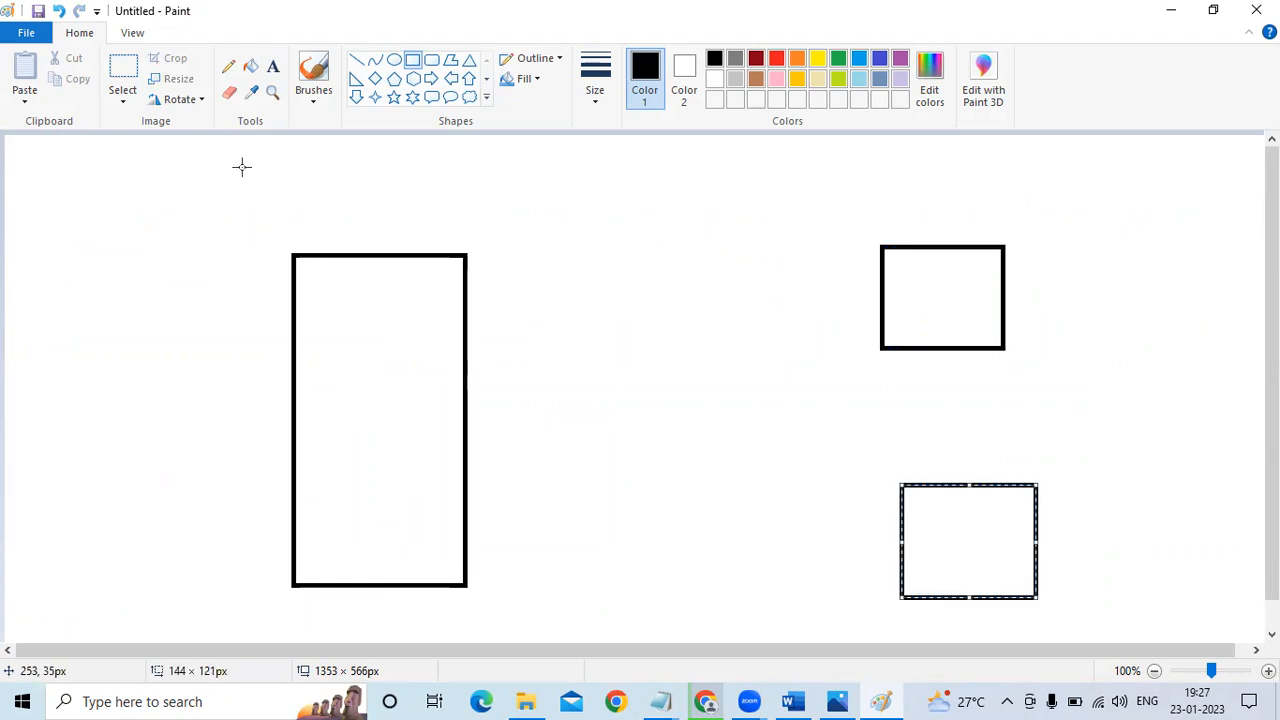
Label the tall rectangle MASTER, the upper small rectangle SLAVE 1 and the lower one SLAVE 2
{"action": "left_click", "coordinate": [273, 66]}
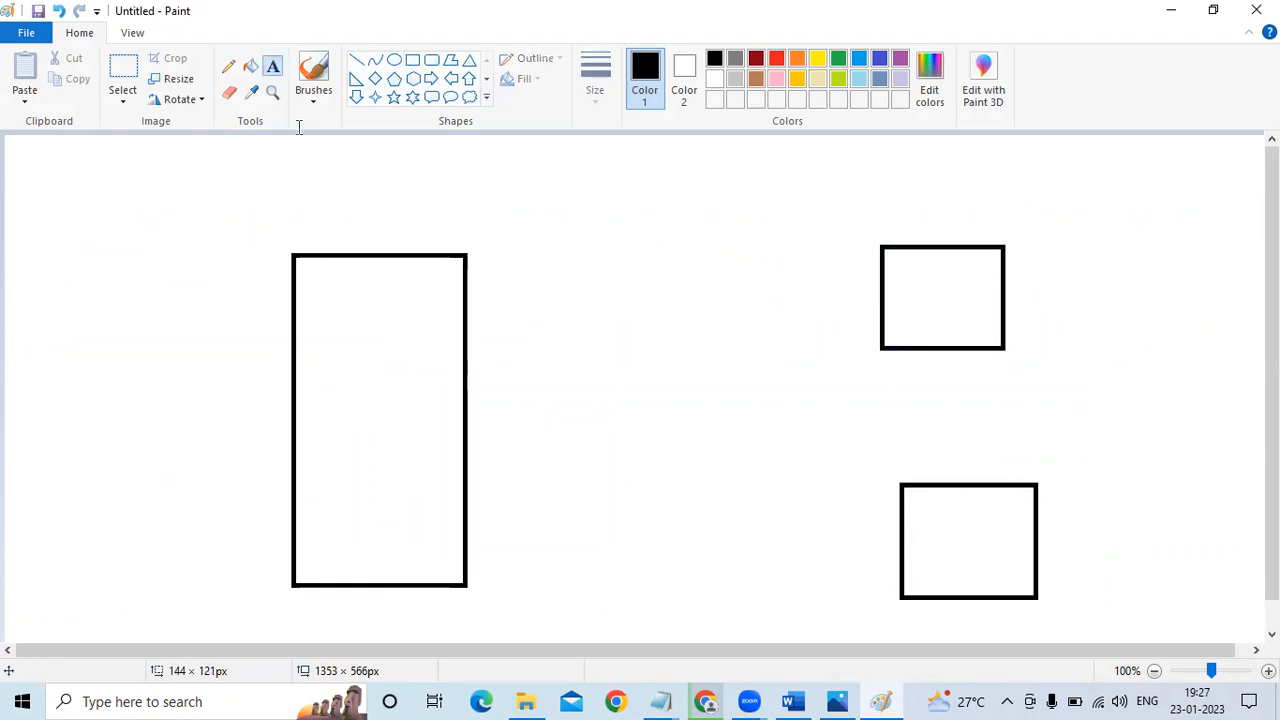
{"action": "left_click", "coordinate": [315, 229]}
{"action": "type", "text": "MASTER"}
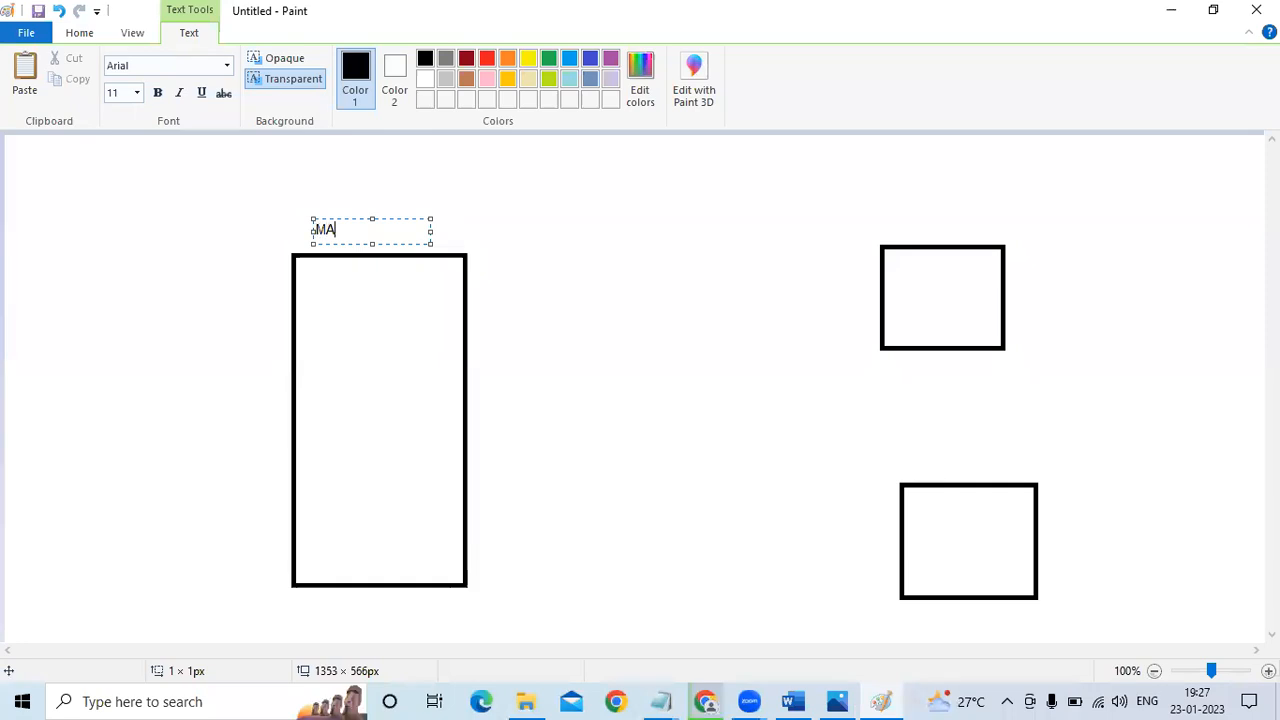
{"action": "left_click", "coordinate": [911, 220]}
{"action": "type", "text": "SLAVE"}
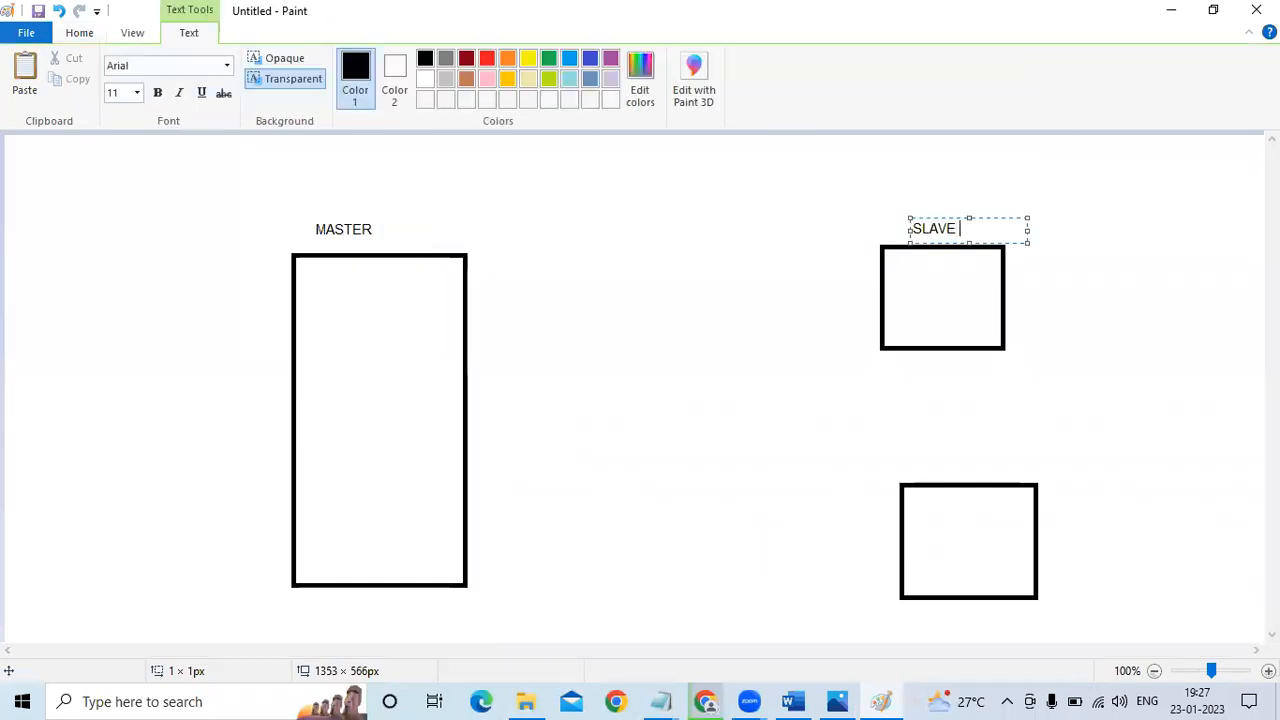
{"action": "type", "text": " 1"}
{"action": "left_click", "coordinate": [920, 466]}
{"action": "left_click", "coordinate": [918, 456]}
{"action": "type", "text": "SLAVE 2"}
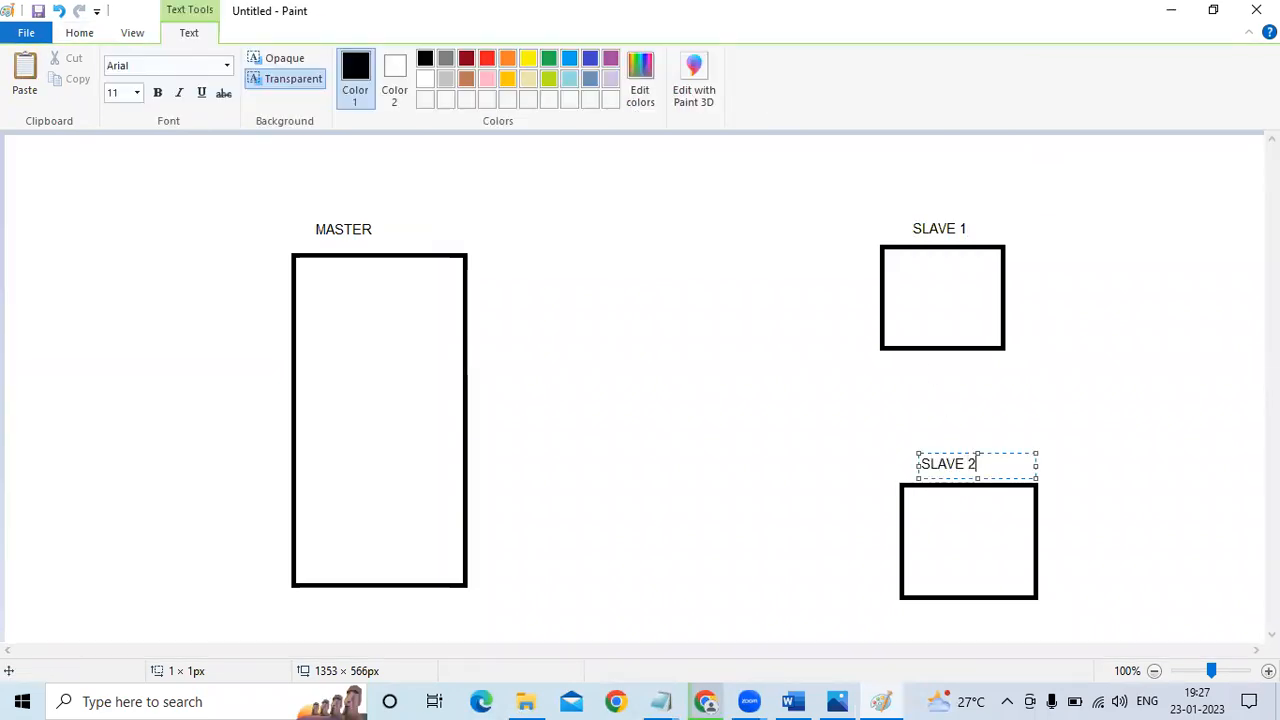
Add the text SPLUNK CORE inside the MASTER box, SPLUNK FORWARDER inside SLAVE 1 and SF inside SLAVE 2
{"action": "left_click", "coordinate": [306, 277]}
{"action": "left_click", "coordinate": [306, 277]}
{"action": "type", "text": "SPLUNK CORE"}
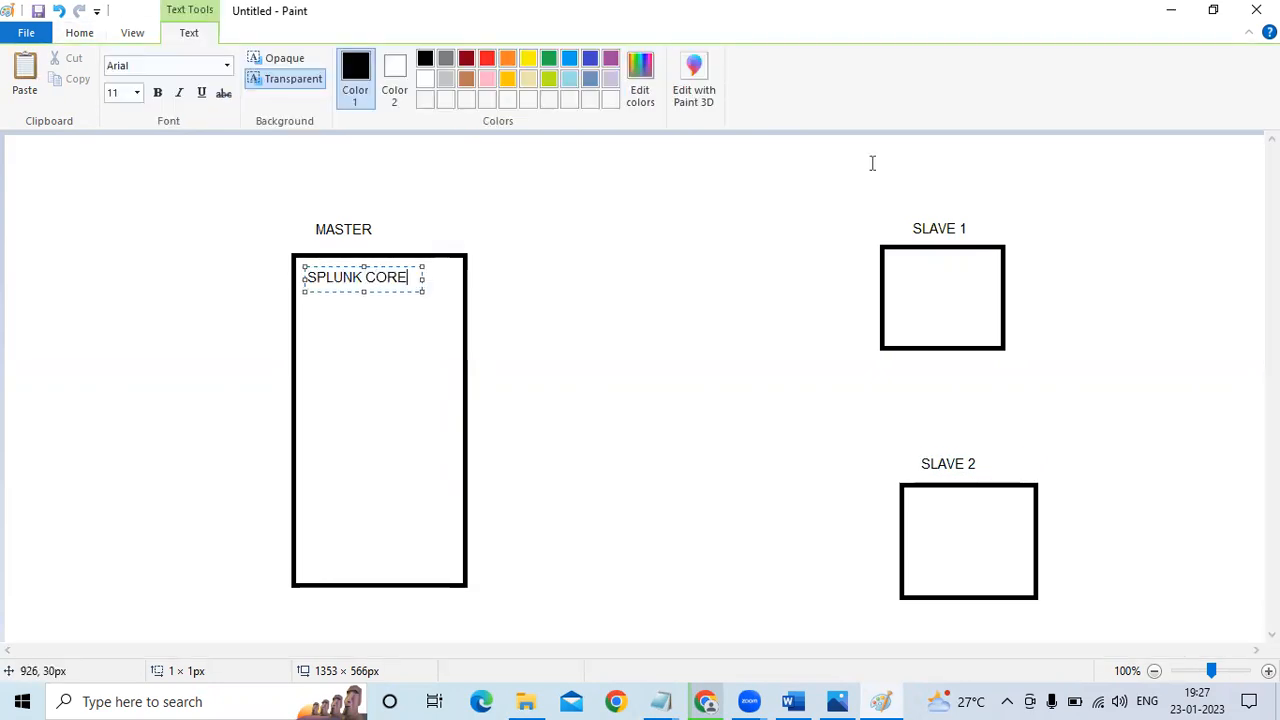
{"action": "left_click", "coordinate": [900, 268]}
{"action": "left_click", "coordinate": [900, 268]}
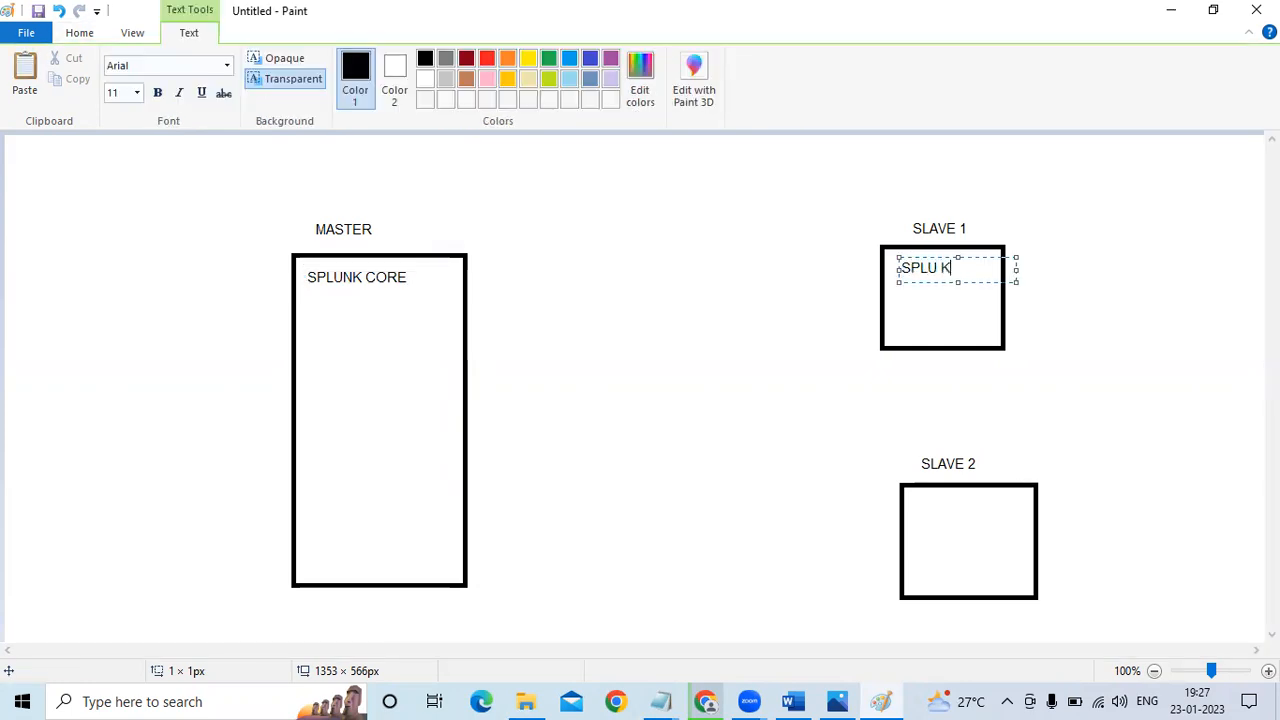
{"action": "type", "text": "SPLUNK"}
{"action": "key", "text": "Return"}
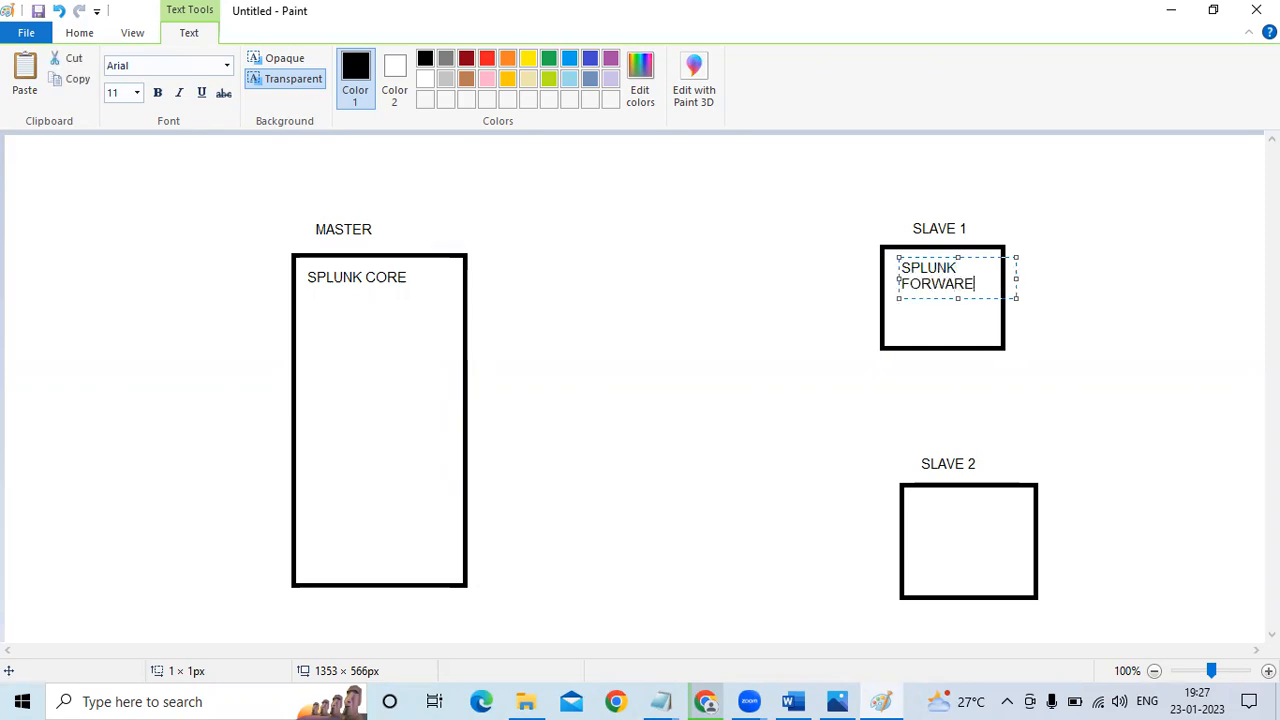
{"action": "left_click", "coordinate": [920, 503]}
{"action": "left_click", "coordinate": [920, 503]}
{"action": "type", "text": "SF"}
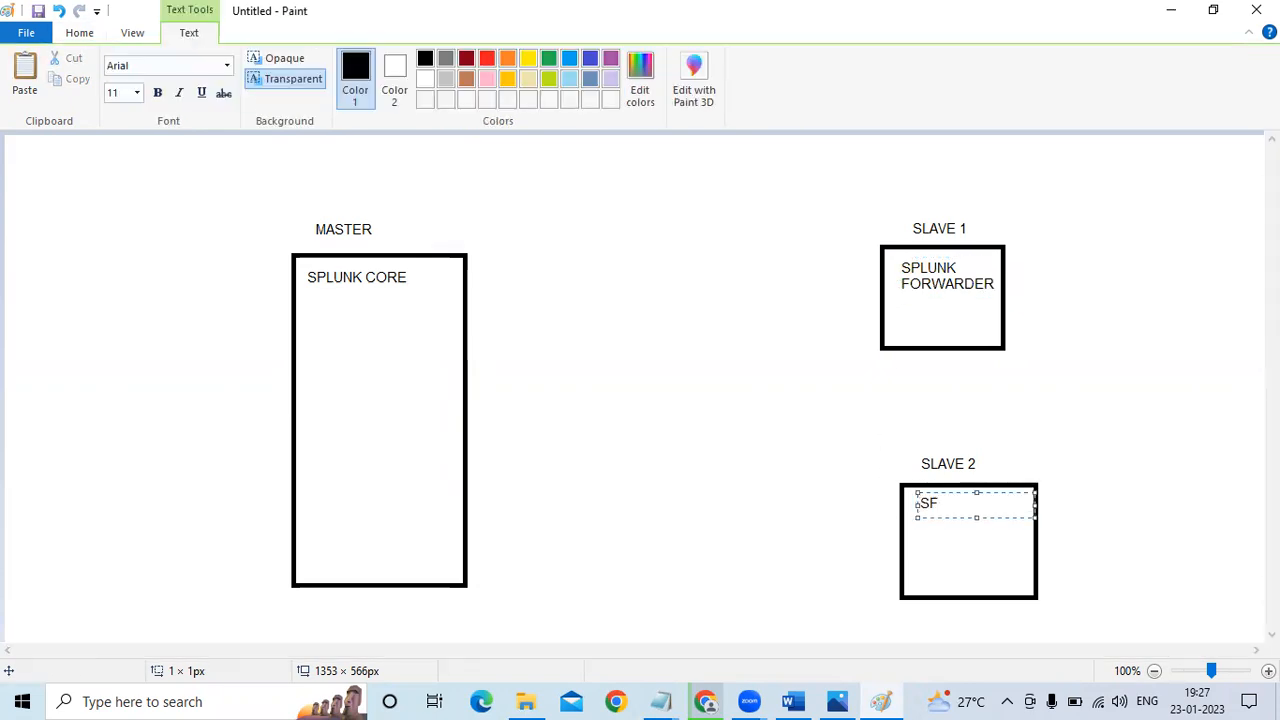
{"action": "left_click", "coordinate": [1151, 404]}
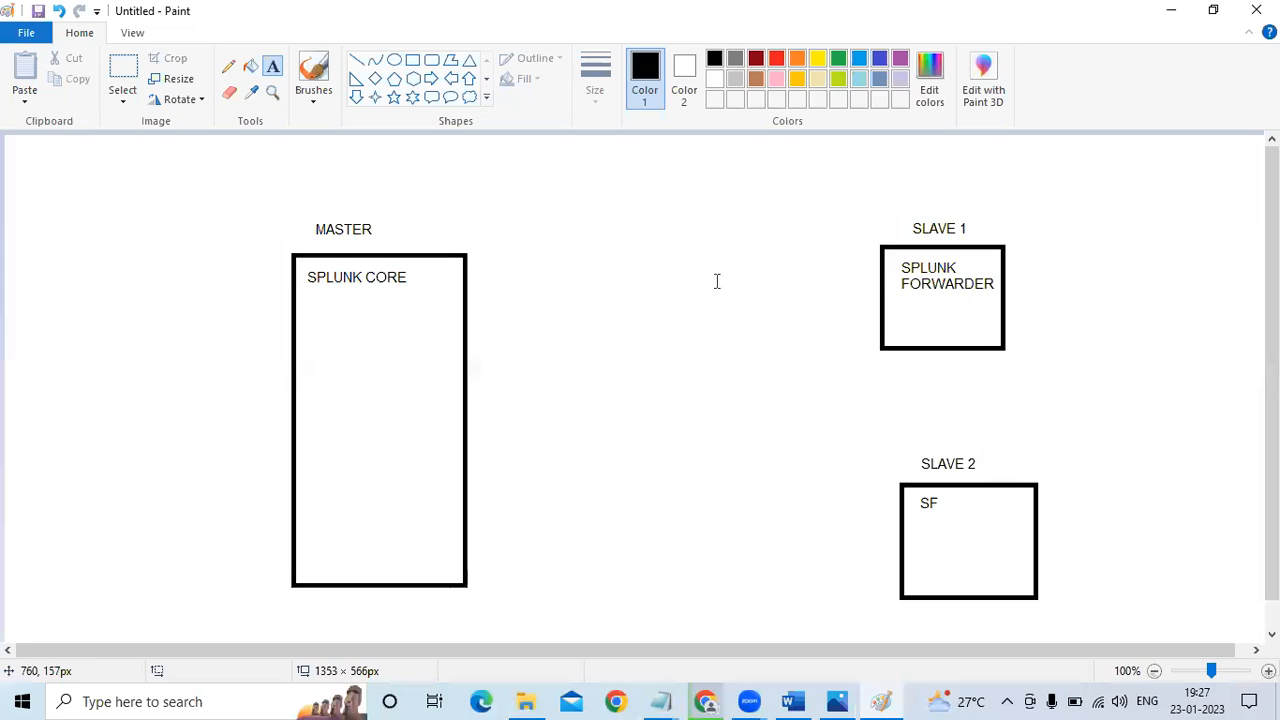
Draw a straight line from the SLAVE 1 box to the MASTER box
{"action": "left_click", "coordinate": [357, 61]}
{"action": "mouse_move", "coordinate": [877, 288]}
{"action": "left_mouse_down"}
{"action": "mouse_move", "coordinate": [447, 330]}
{"action": "mouse_move", "coordinate": [489, 309]}
{"action": "mouse_move", "coordinate": [471, 331]}
{"action": "mouse_move", "coordinate": [491, 347]}
{"action": "mouse_move", "coordinate": [473, 333]}
{"action": "left_mouse_up"}
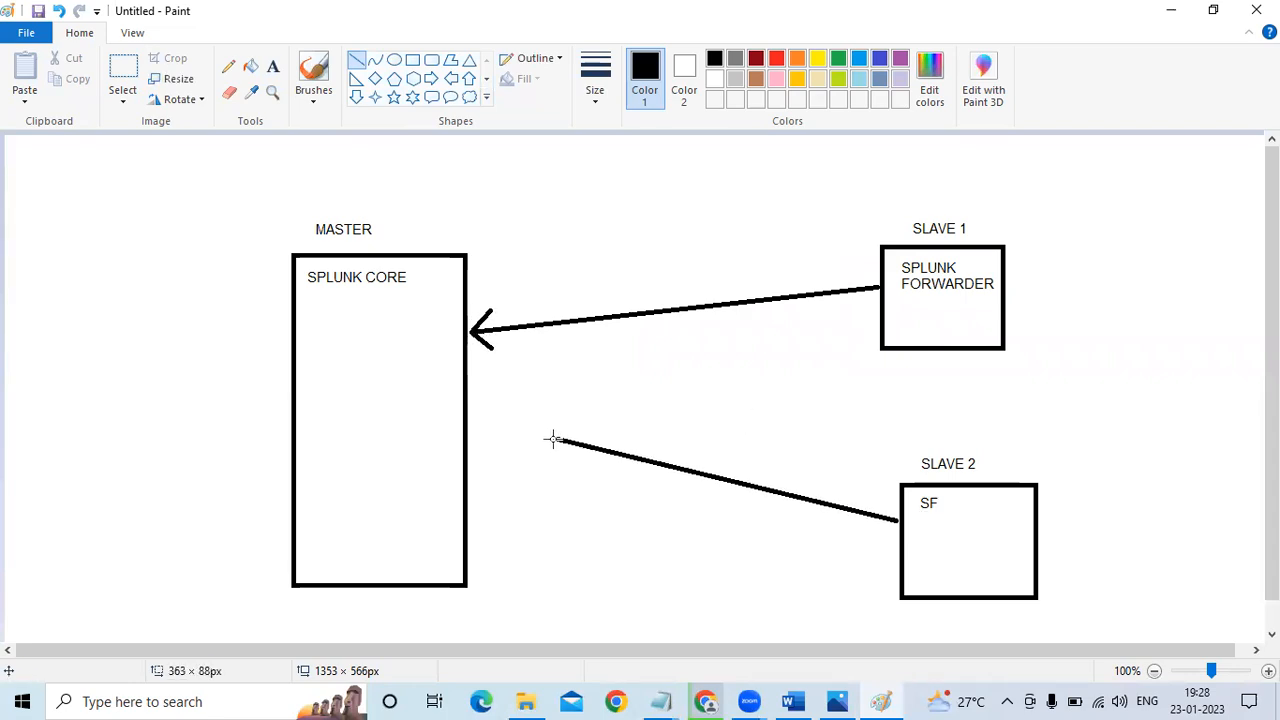
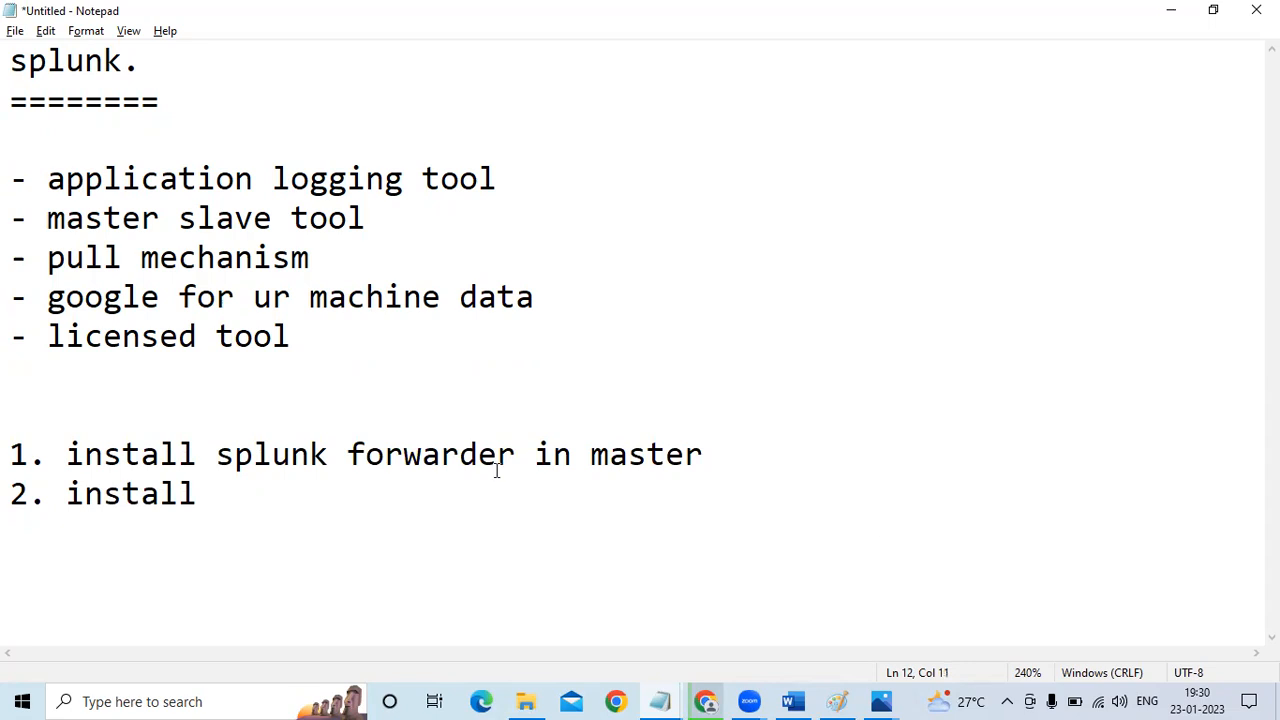
Replace "forwarder" with "core" in item 1 and complete item 2 as "install splunk forwarder in slave"
{"action": "left_click_drag", "start_coordinate": [516, 455], "coordinate": [355, 443]}
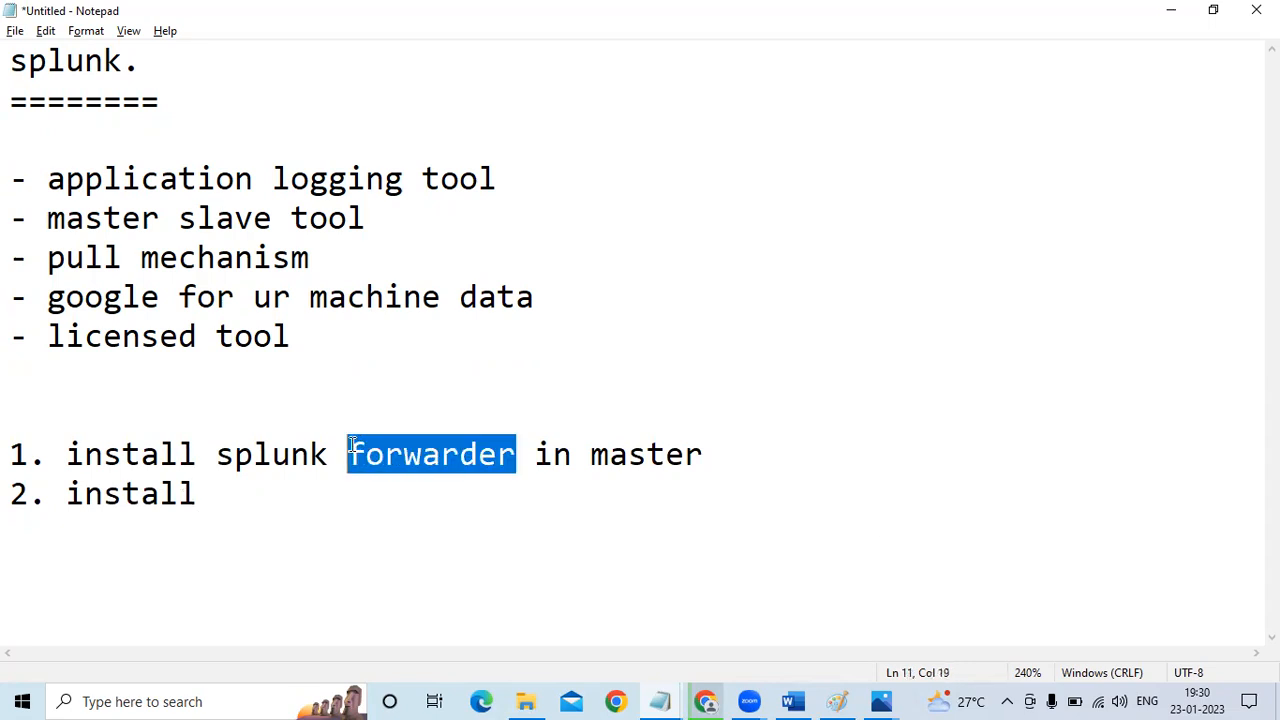
{"action": "type", "text": "core"}
{"action": "left_click", "coordinate": [240, 485]}
{"action": "type", "text": "splunk "}
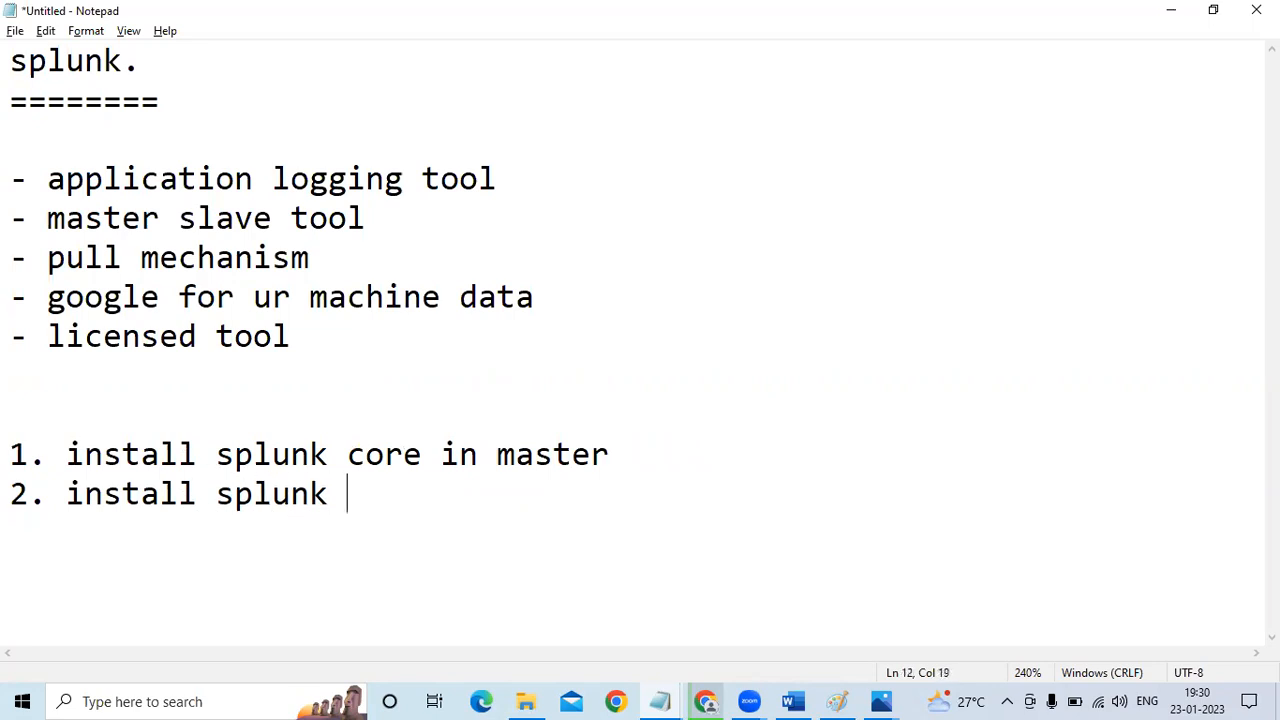
{"action": "type", "text": "forwarder in slave"}
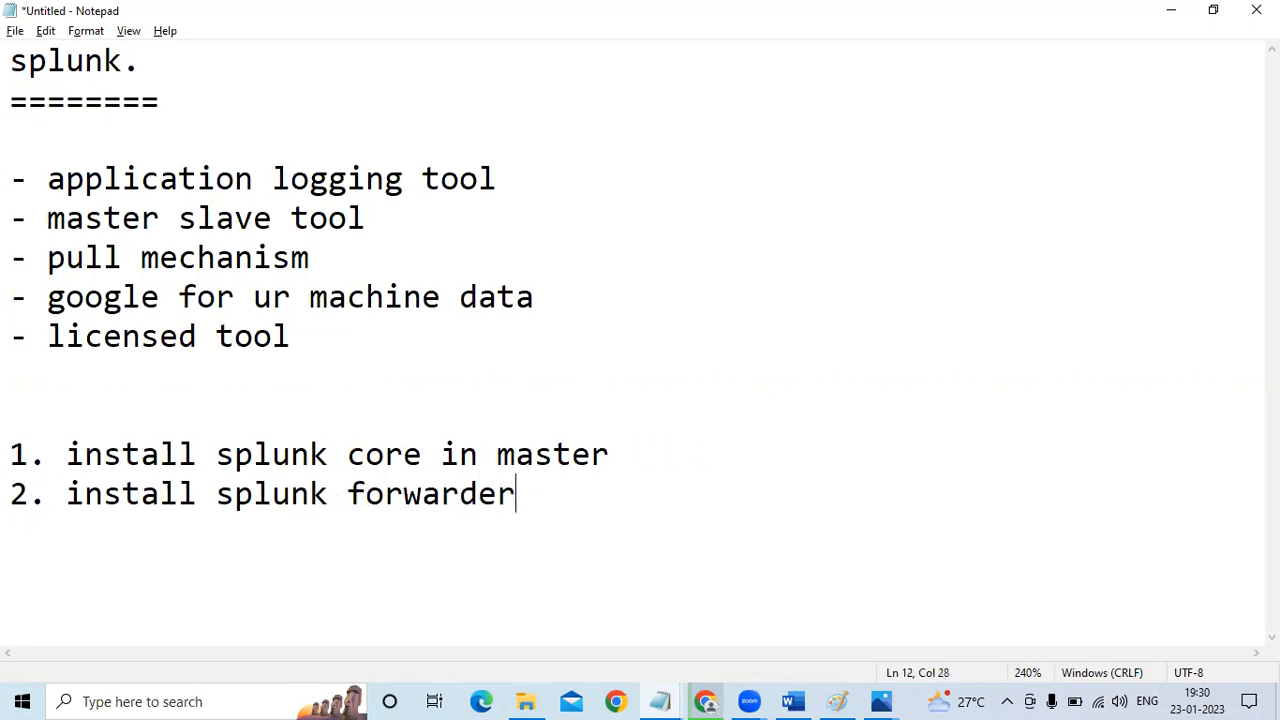
Add a third list item reading "3. generate the logs in slave"
{"action": "key", "text": "Return"}
{"action": "type", "text": "3"}
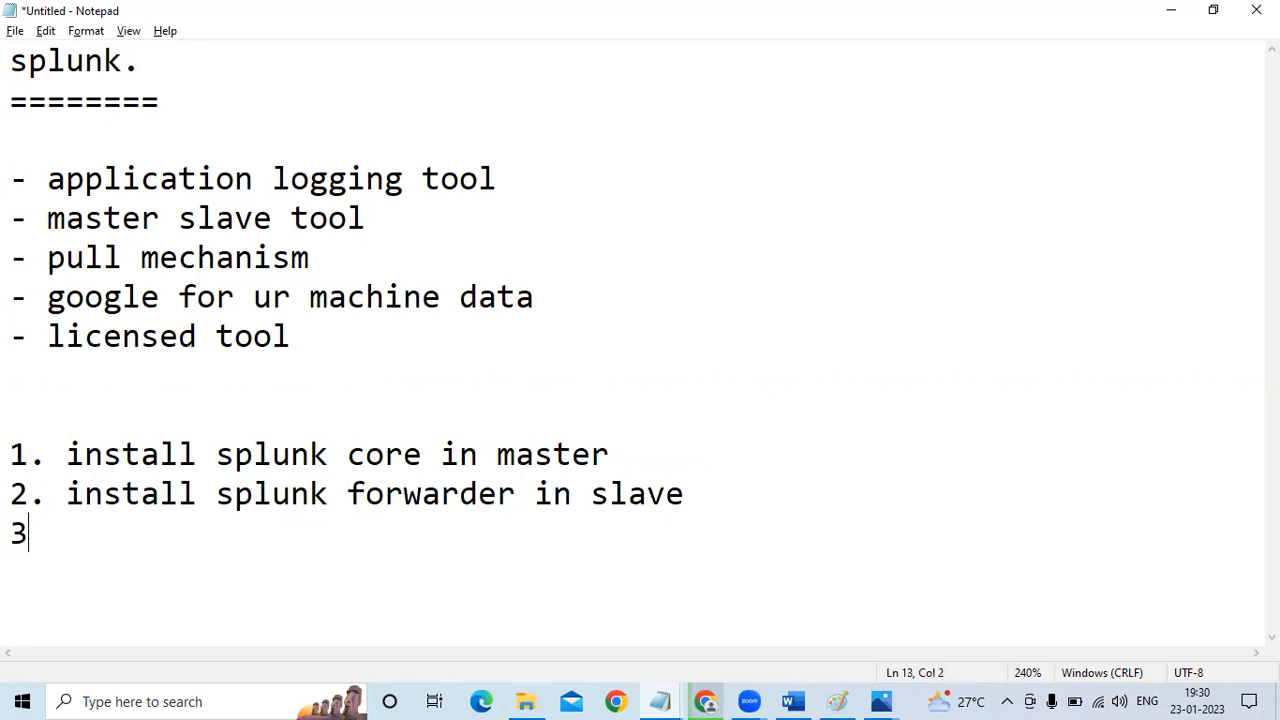
{"action": "type", "text": ". generatat"}
{"action": "key", "text": "BackSpace"}
{"action": "type", "text": "e t"}
{"action": "key", "text": "BackSpace"}
{"action": "key", "text": "BackSpace"}
{"action": "key", "text": "BackSpace"}
{"action": "key", "text": "BackSpace"}
{"action": "type", "text": "e the logs in slave"}
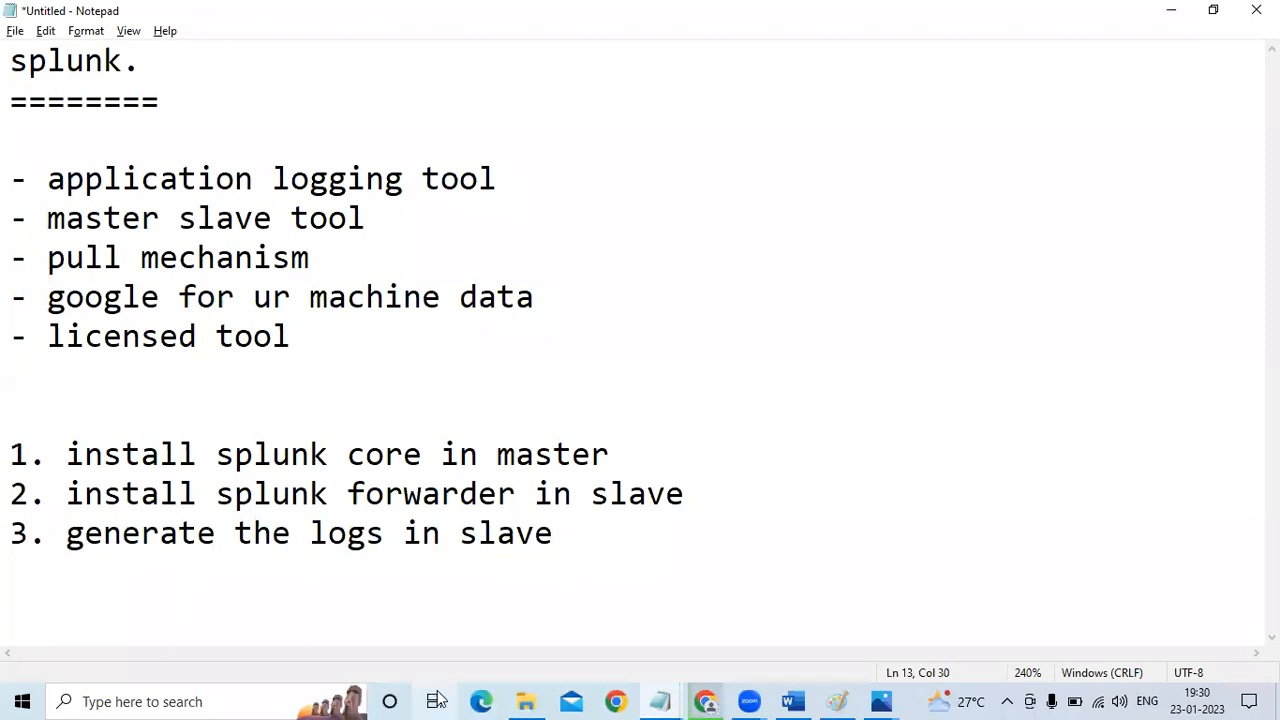
Look at the sample log entries in the mylog file from the Splunk folder, close it and return to the notes
{"action": "left_click", "coordinate": [526, 701]}
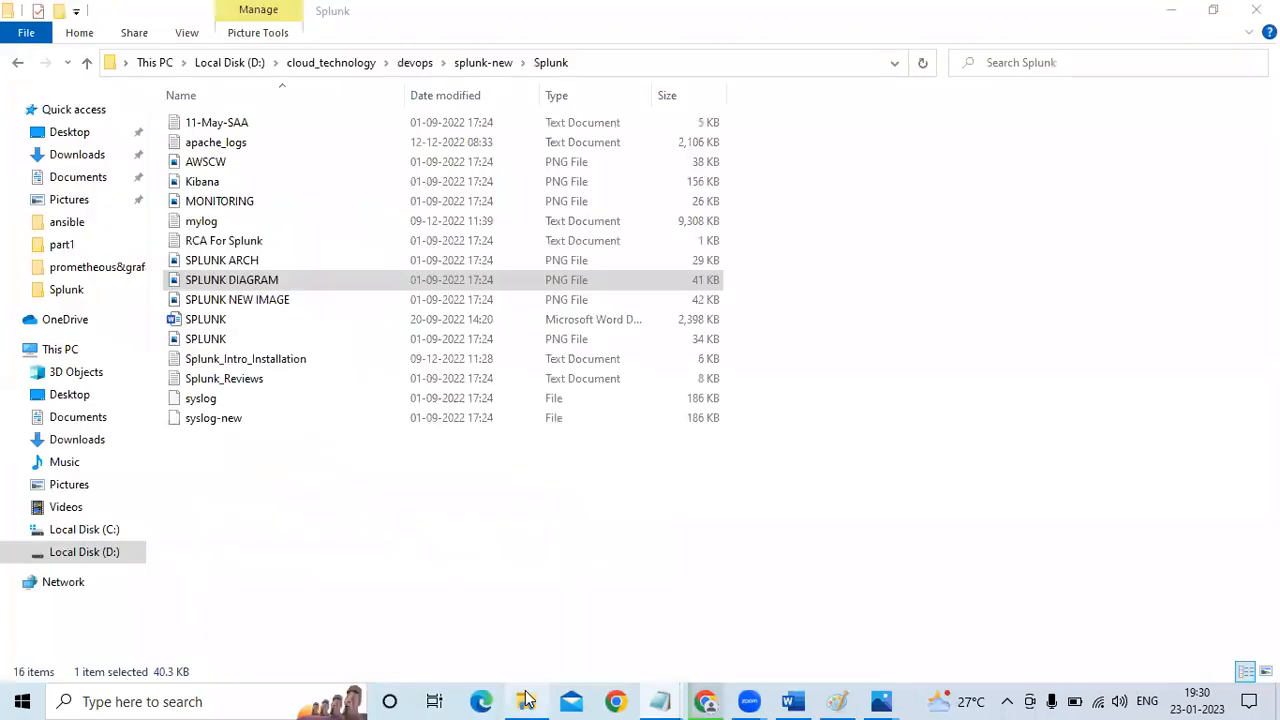
{"action": "double_click", "coordinate": [252, 220]}
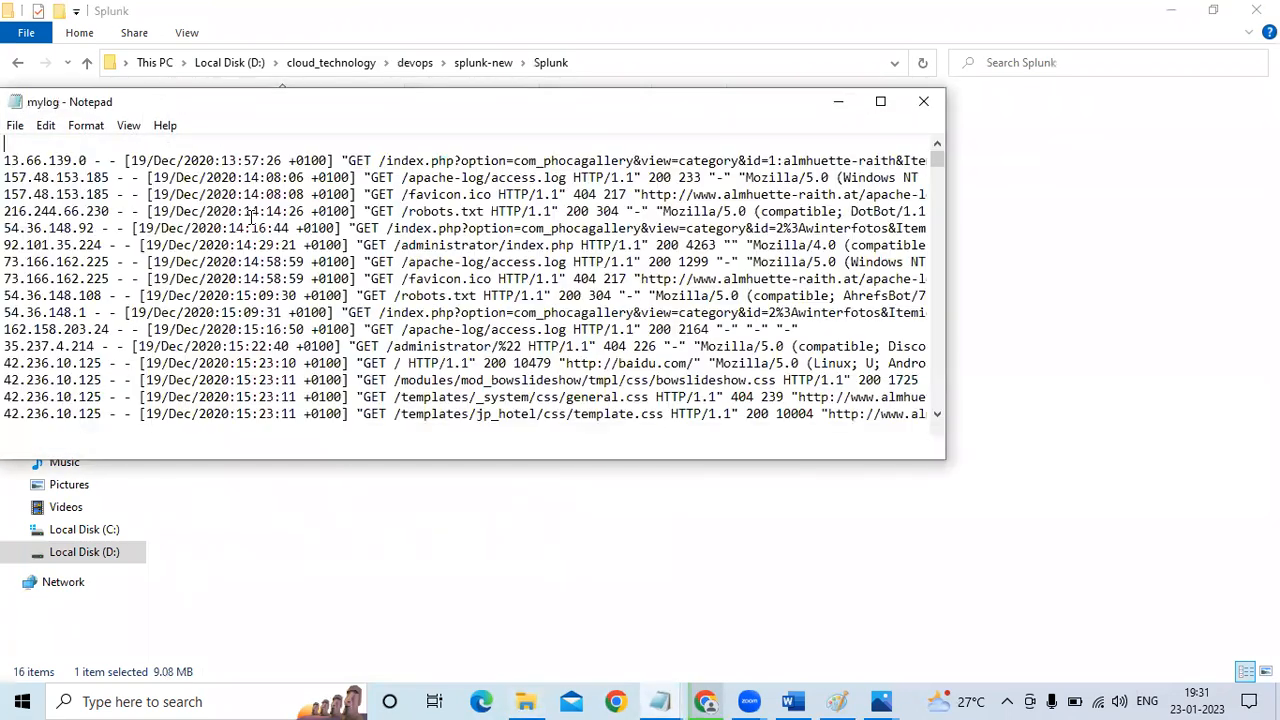
{"action": "left_click", "coordinate": [920, 100]}
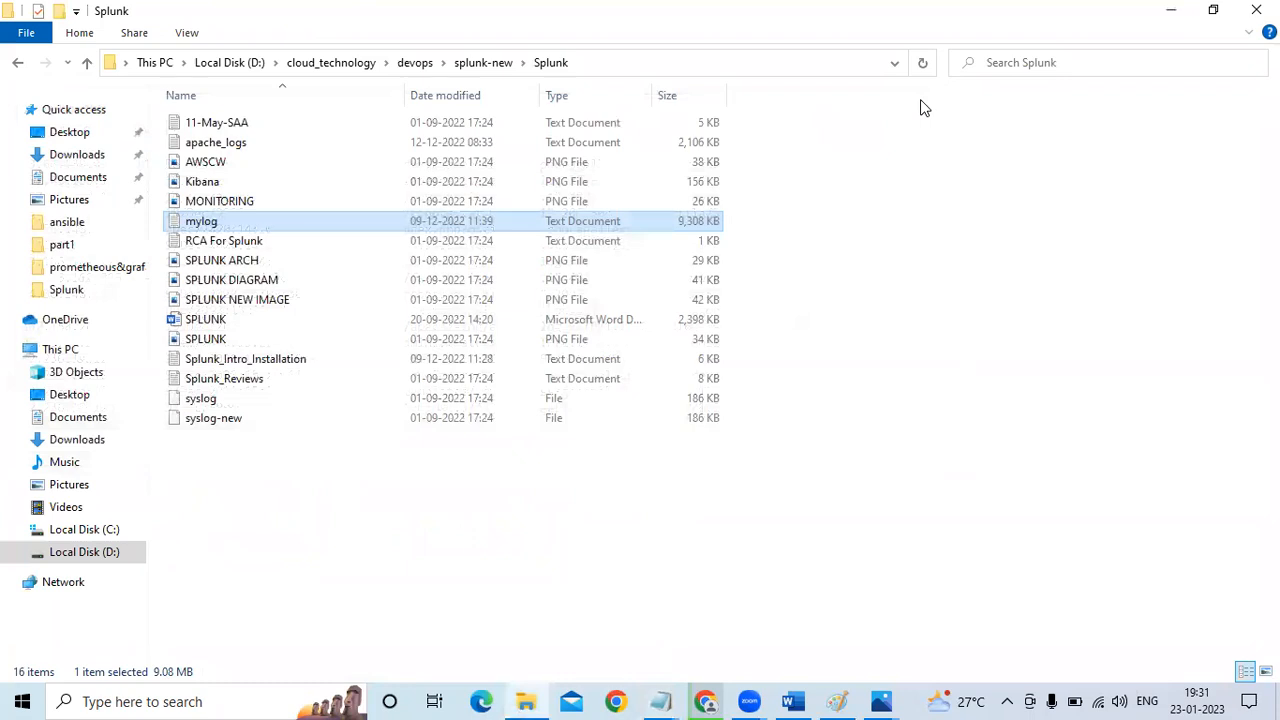
{"action": "key", "text": "alt+Tab"}
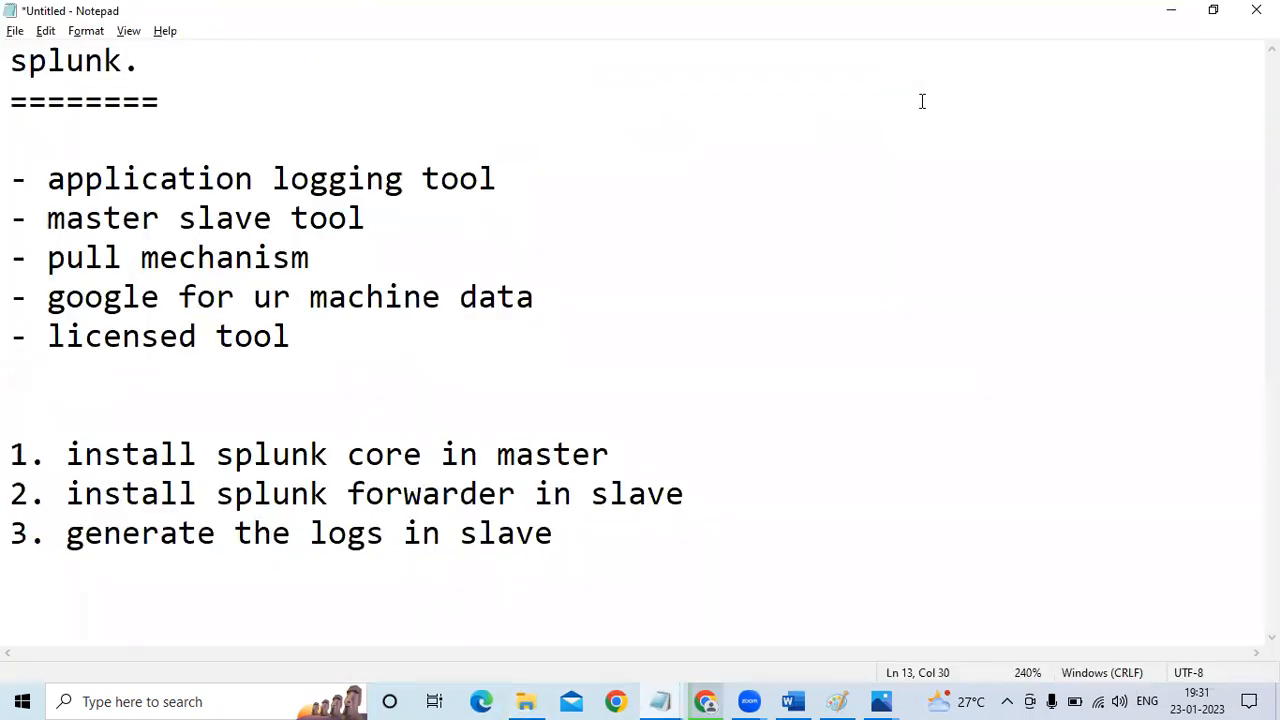
Append "(/var/log)" to the end of item 3
{"action": "type", "text": "()"}
{"action": "type", "text": "/var."}
{"action": "key", "text": "BackSpace"}
{"action": "type", "text": "/log"}
Add a fourth list item reading "4. push the logs"
{"action": "key", "text": "Return"}
{"action": "type", "text": "4. push the logs"}
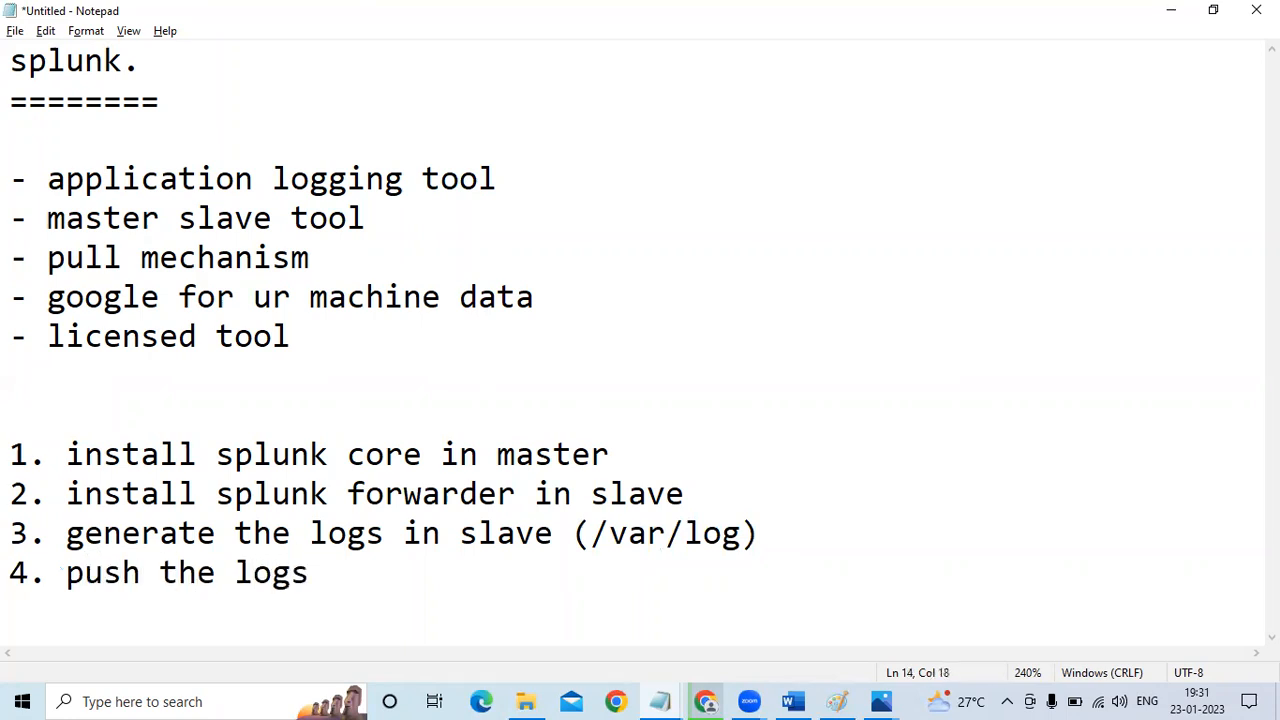
Replace the word "push" with "forward" in item 4
{"action": "key", "text": "ctrl+Left"}
{"action": "key", "text": "ctrl+Left"}
{"action": "key", "text": "Left"}
{"action": "key", "text": "BackSpace"}
{"action": "key", "text": "BackSpace"}
{"action": "key", "text": "BackSpace"}
{"action": "key", "text": "BackSpace"}
{"action": "type", "text": "fore"}
{"action": "key", "text": "BackSpace"}
{"action": "type", "text": "wrd"}
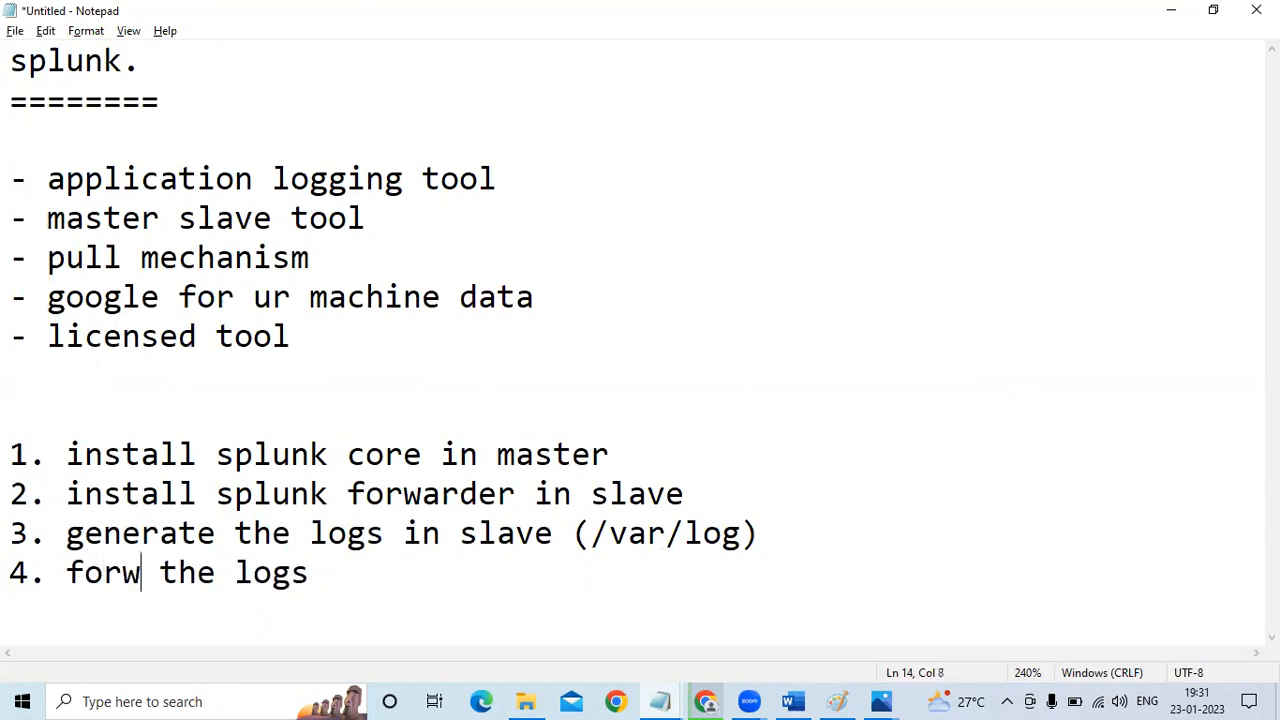
{"action": "key", "text": "BackSpace"}
{"action": "key", "text": "BackSpace"}
{"action": "type", "text": "ard "}
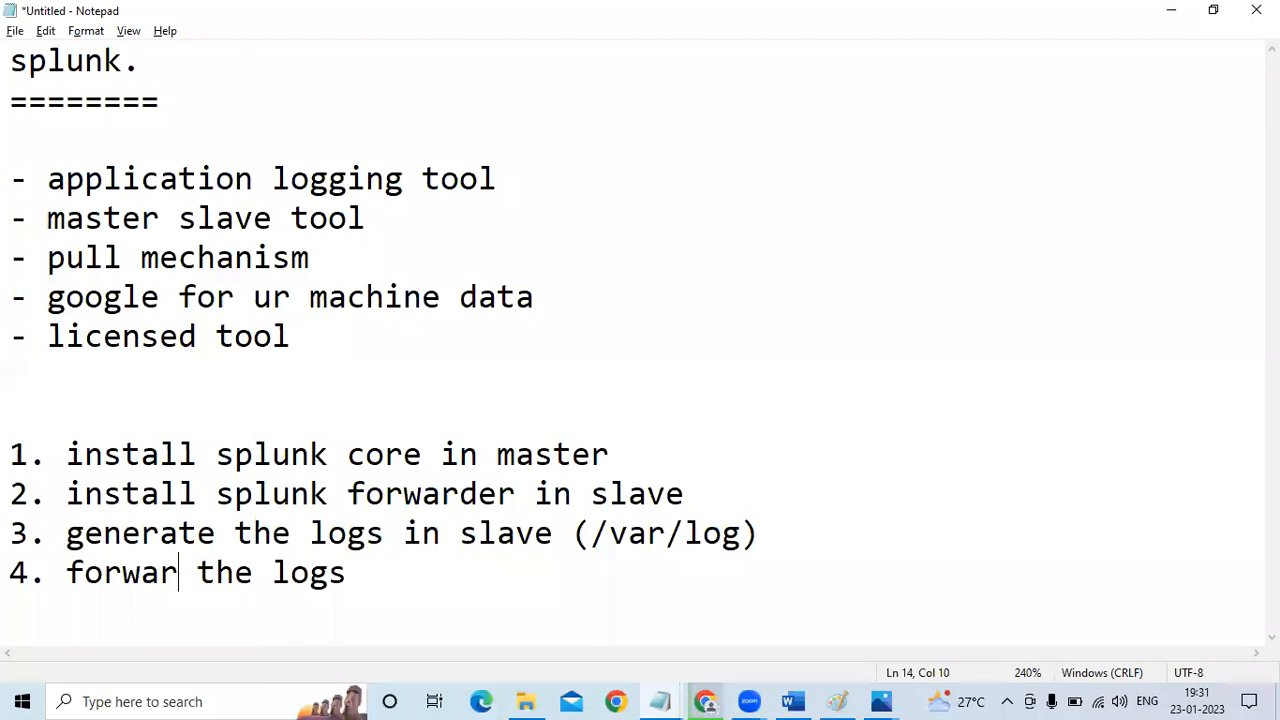
{"action": "type", "text": "for"}
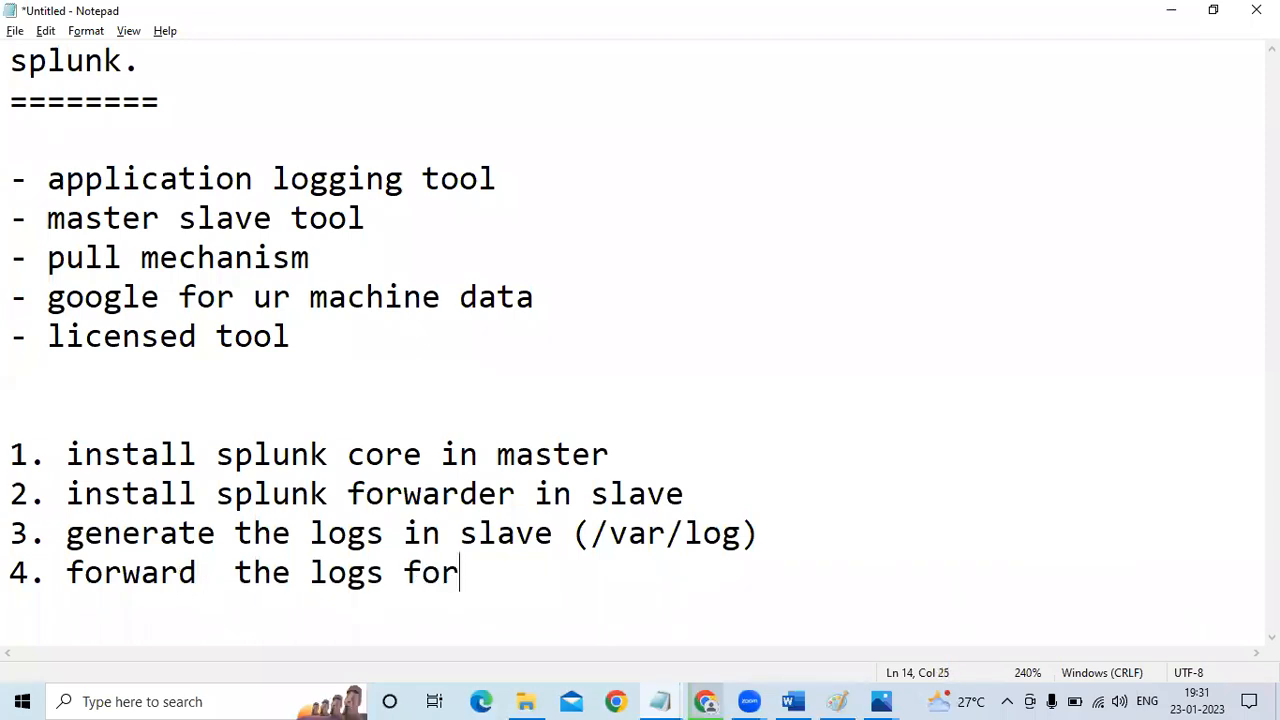
Extend item 4 with "from slave to master via port no 9997"
{"action": "key", "text": "BackSpace"}
{"action": "key", "text": "BackSpace"}
{"action": "type", "text": "rom slave "}
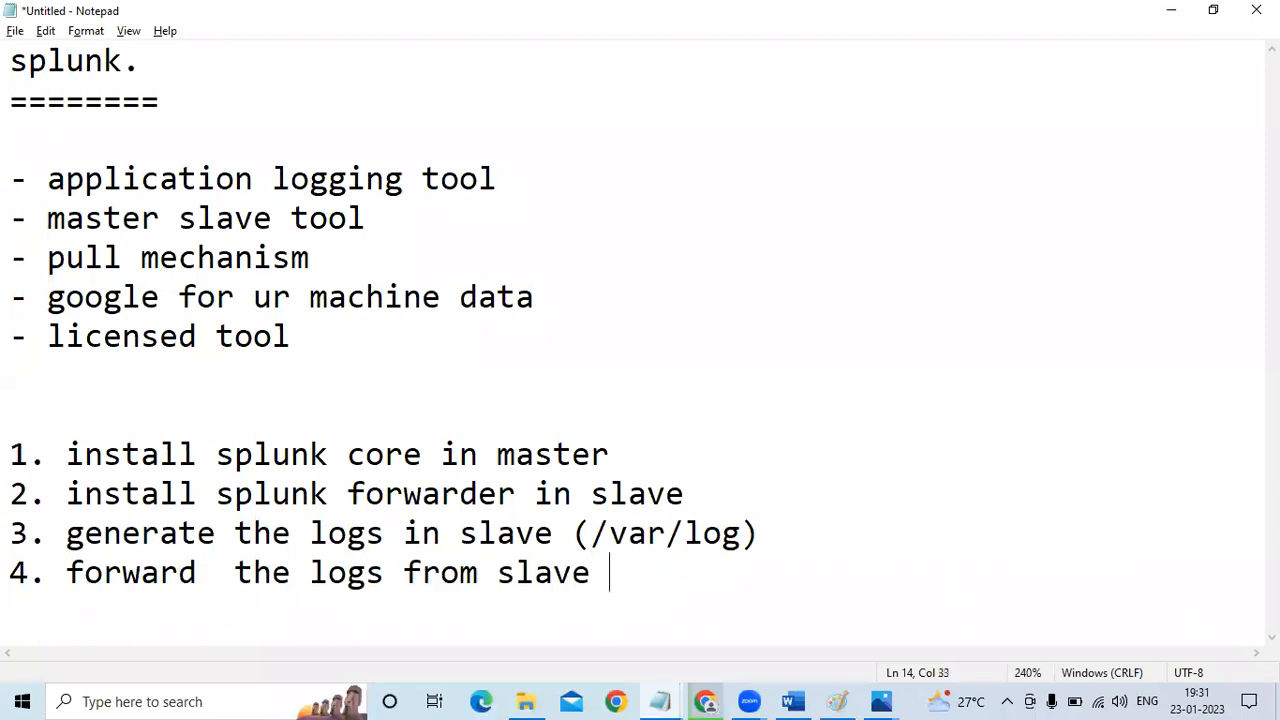
{"action": "type", "text": "to master "}
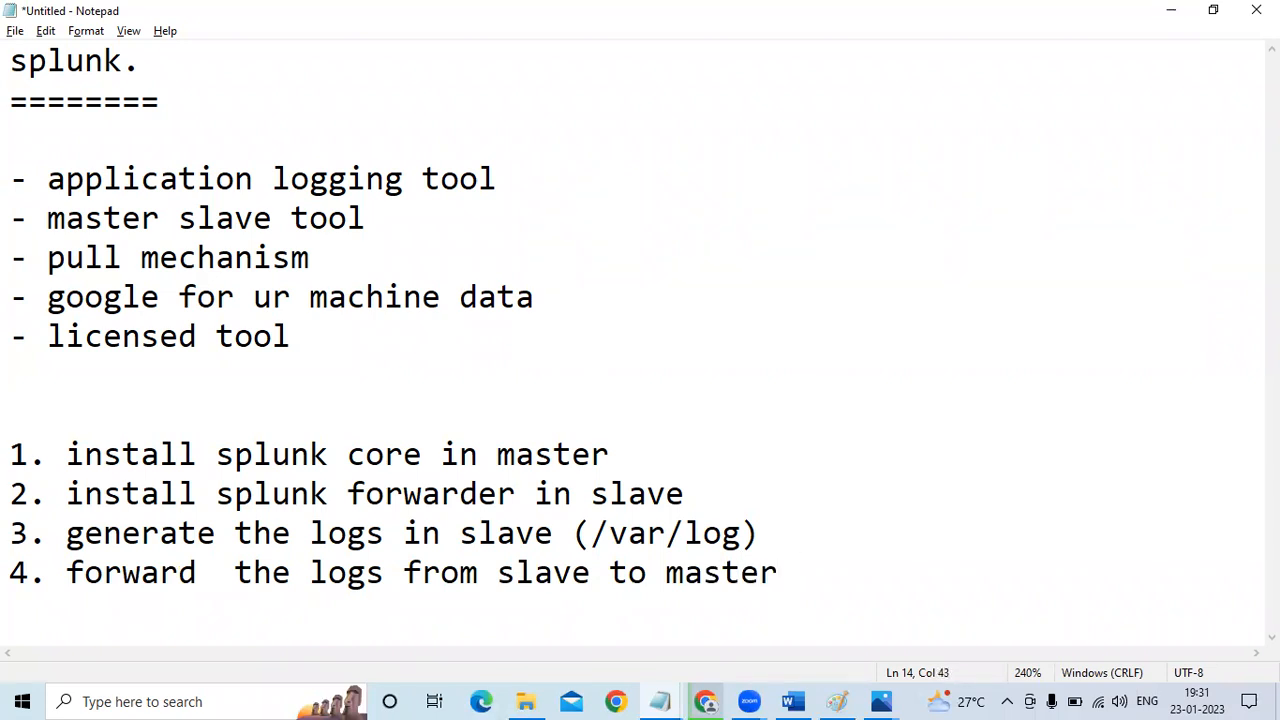
{"action": "type", "text": "via port no 99"}
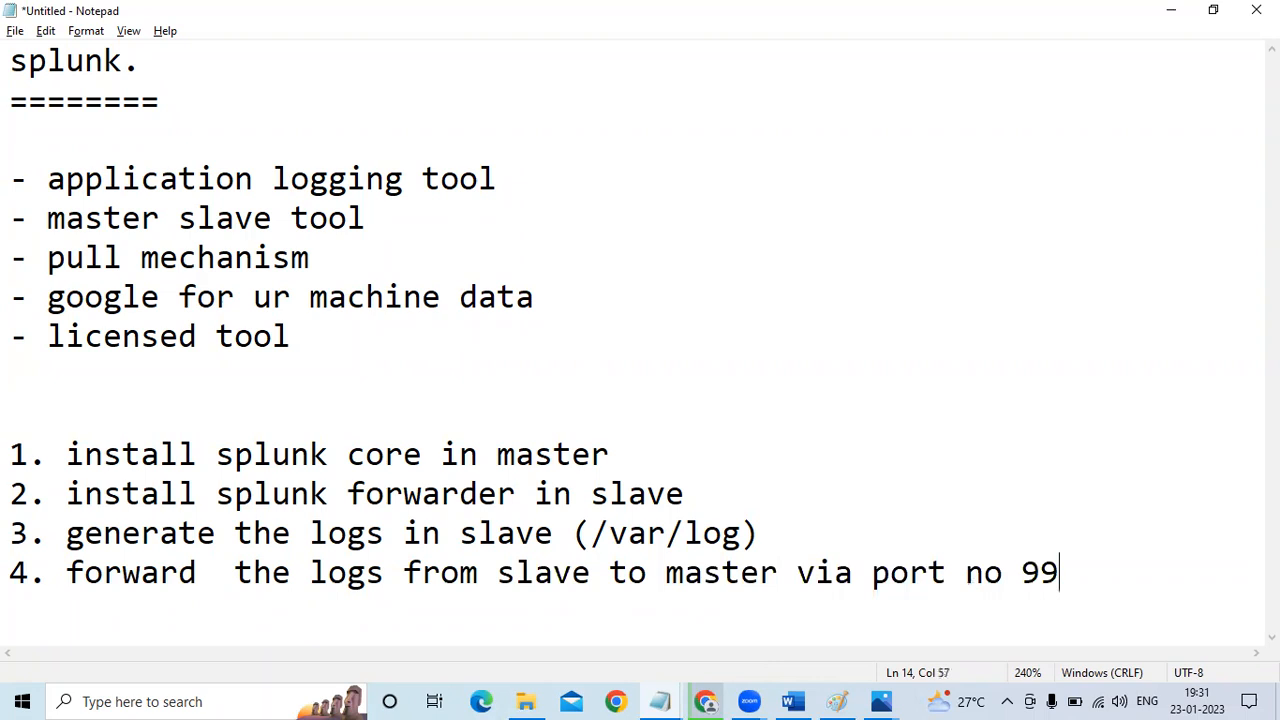
{"action": "type", "text": "797"}
Add a fifth list item reading "5. accept the logs coming from slave"
{"action": "key", "text": "Return"}
{"action": "type", "text": "5. accept the logs coming from slave"}
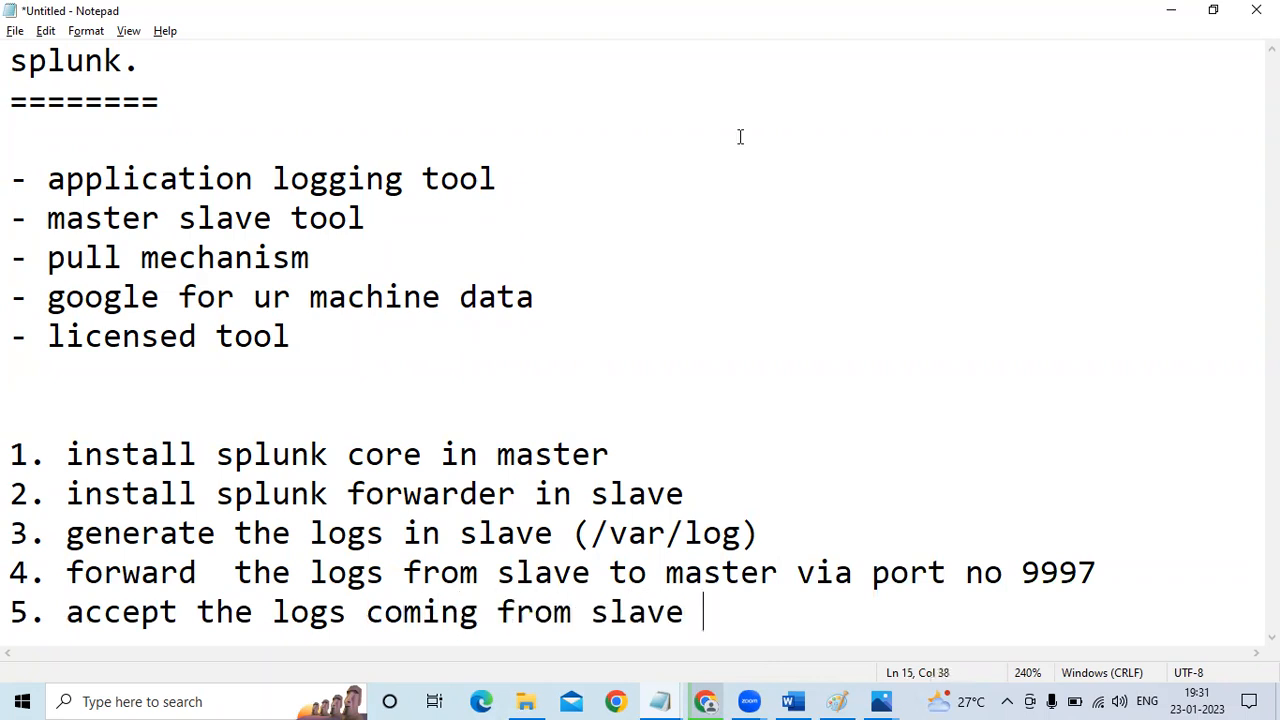
Insert "in master" after "logs" in item 5 and add several blank lines below the list
{"action": "left_click", "coordinate": [367, 611]}
{"action": "type", "text": "in mast"}
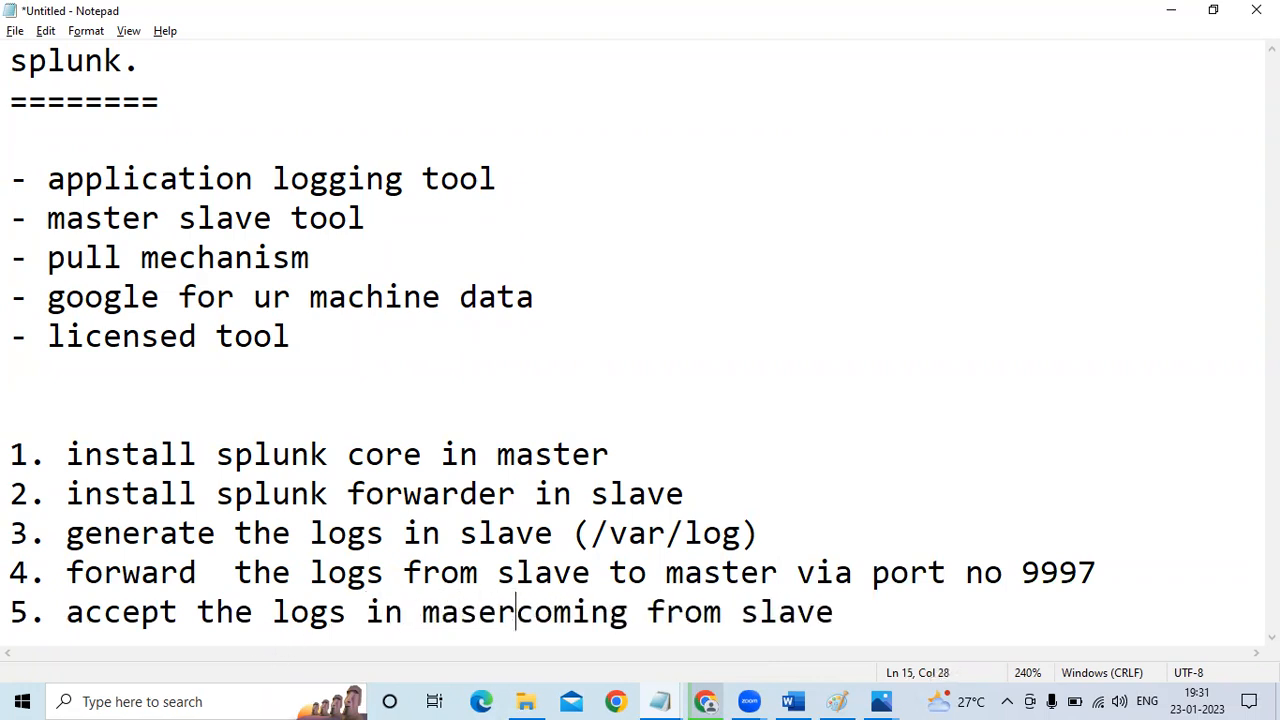
{"action": "type", "text": "er"}
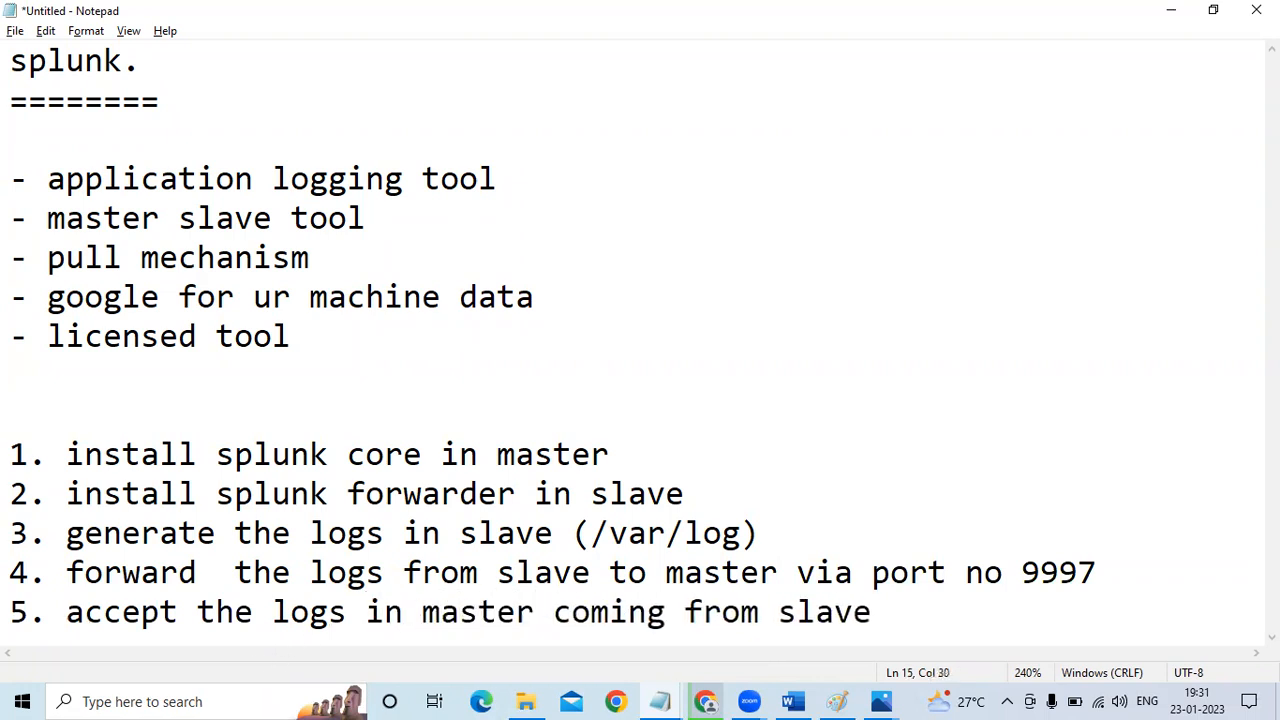
{"action": "key", "text": "Right"}
{"action": "key", "text": "Right"}
{"action": "key", "text": "Right"}
{"action": "key", "text": "Right"}
{"action": "key", "text": "Right"}
{"action": "key", "text": "Right"}
{"action": "key", "text": "Right"}
{"action": "key", "text": "Right"}
{"action": "key", "text": "Right"}
{"action": "key", "text": "Right"}
{"action": "key", "text": "Right"}
{"action": "key", "text": "Right"}
{"action": "key", "text": "Right"}
{"action": "key", "text": "Right"}
{"action": "key", "text": "Right"}
{"action": "key", "text": "Right"}
{"action": "key", "text": "Right"}
{"action": "key", "text": "Return"}
{"action": "key", "text": "Return"}
{"action": "key", "text": "Return"}
{"action": "key", "text": "Return"}
{"action": "key", "text": "Return"}
{"action": "key", "text": "Return"}
{"action": "key", "text": "Return"}
{"action": "key", "text": "Return"}
{"action": "key", "text": "Return"}
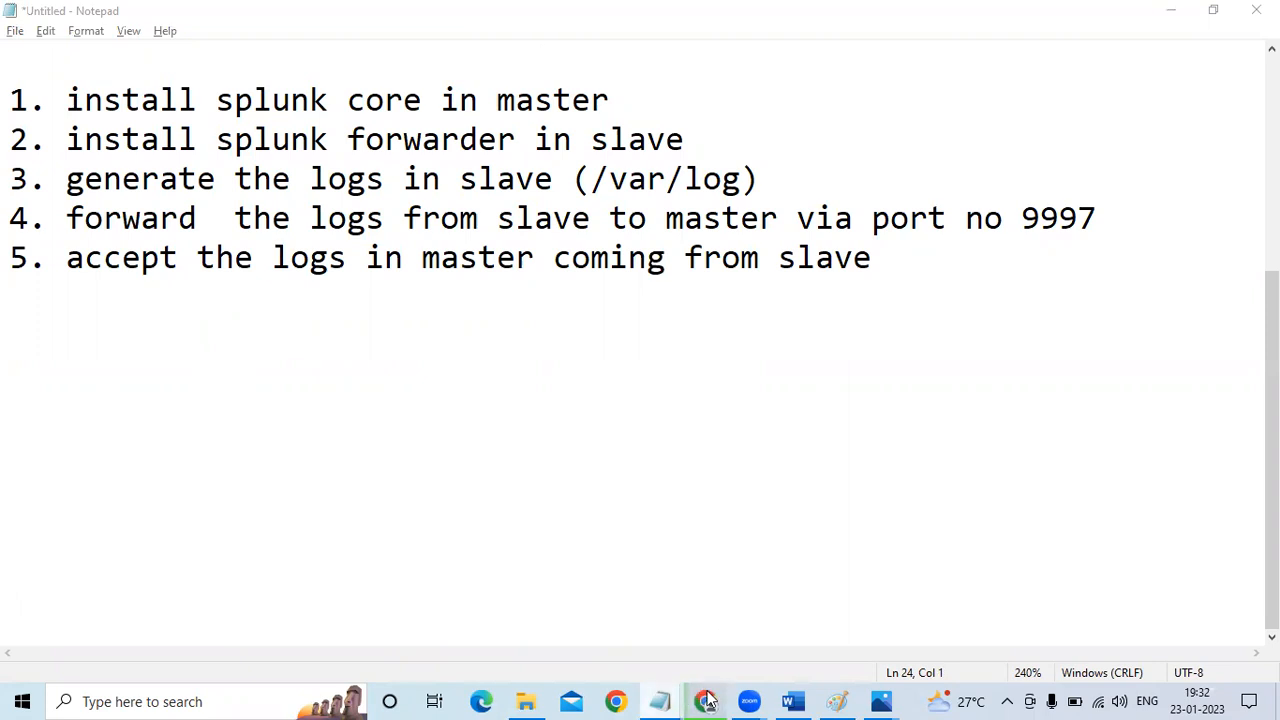
Switch to the SPLUNK document in Word and read through the login, push-and-pull and Splunk Master Set-Up sections
{"action": "left_click", "coordinate": [795, 701]}
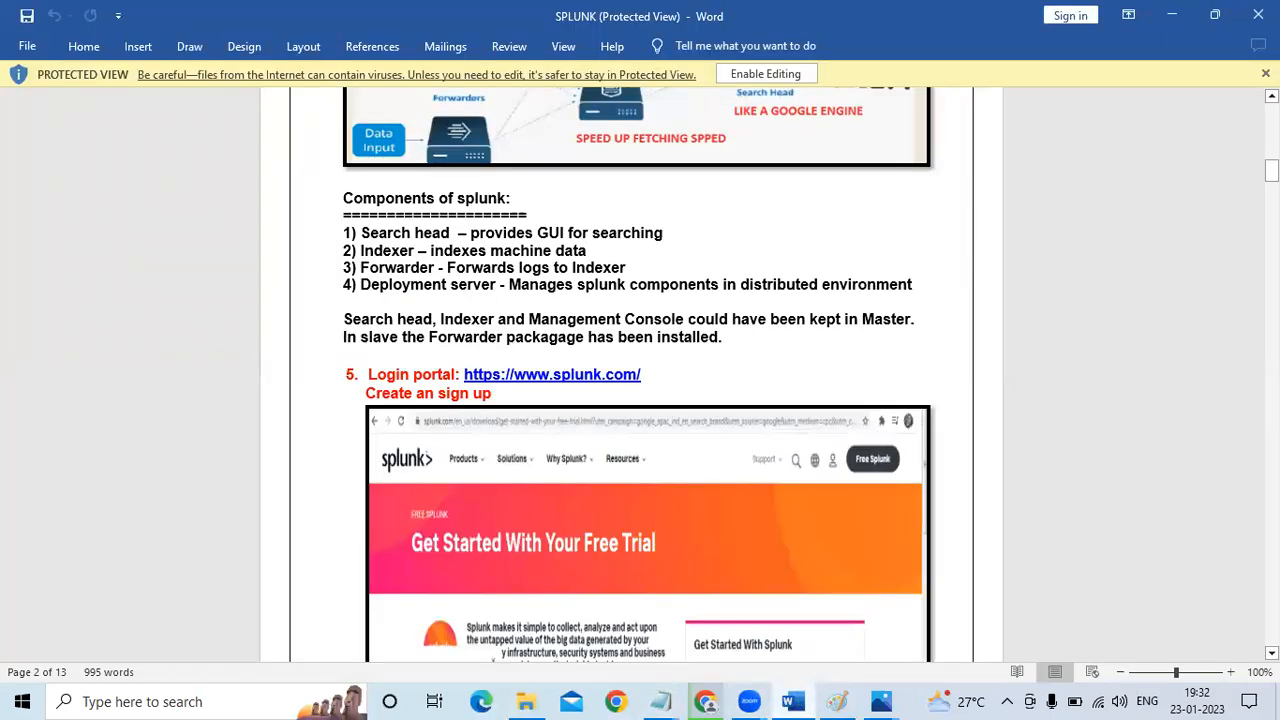
{"action": "scroll", "coordinate": [640, 400], "scroll_direction": "down", "scroll_amount": 1}
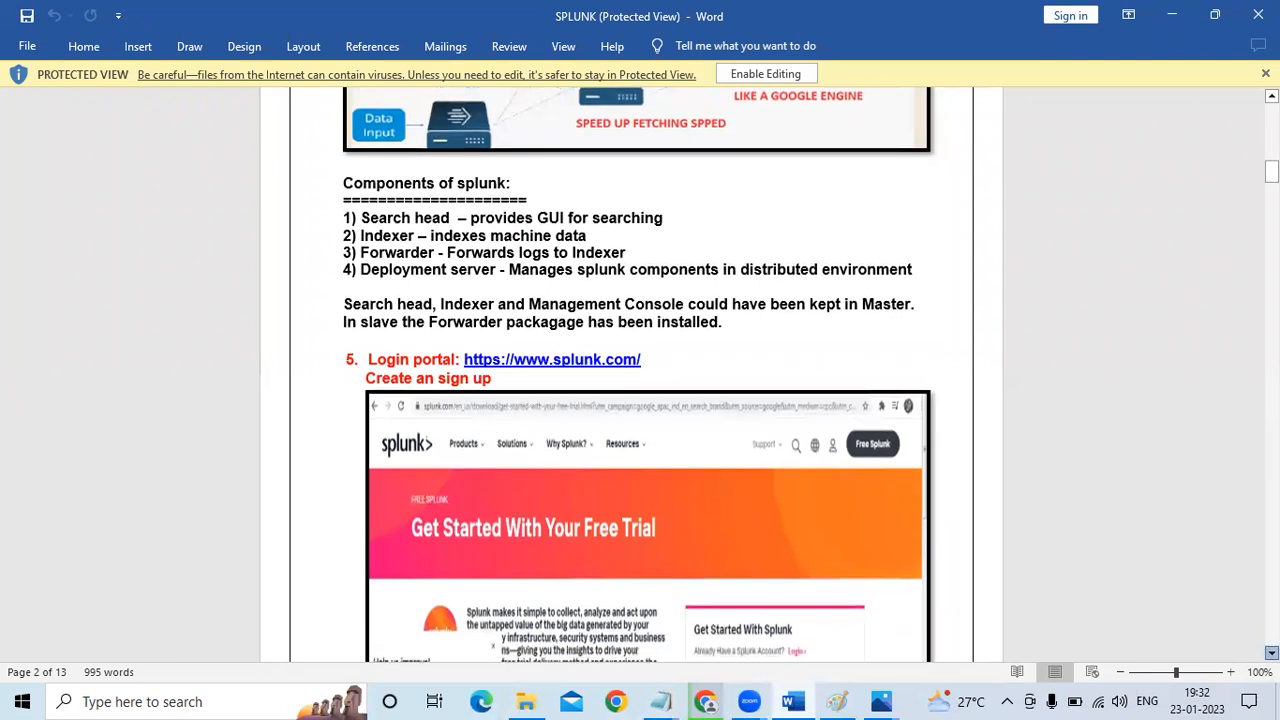
{"action": "scroll", "coordinate": [640, 375], "scroll_direction": "down", "scroll_amount": 9}
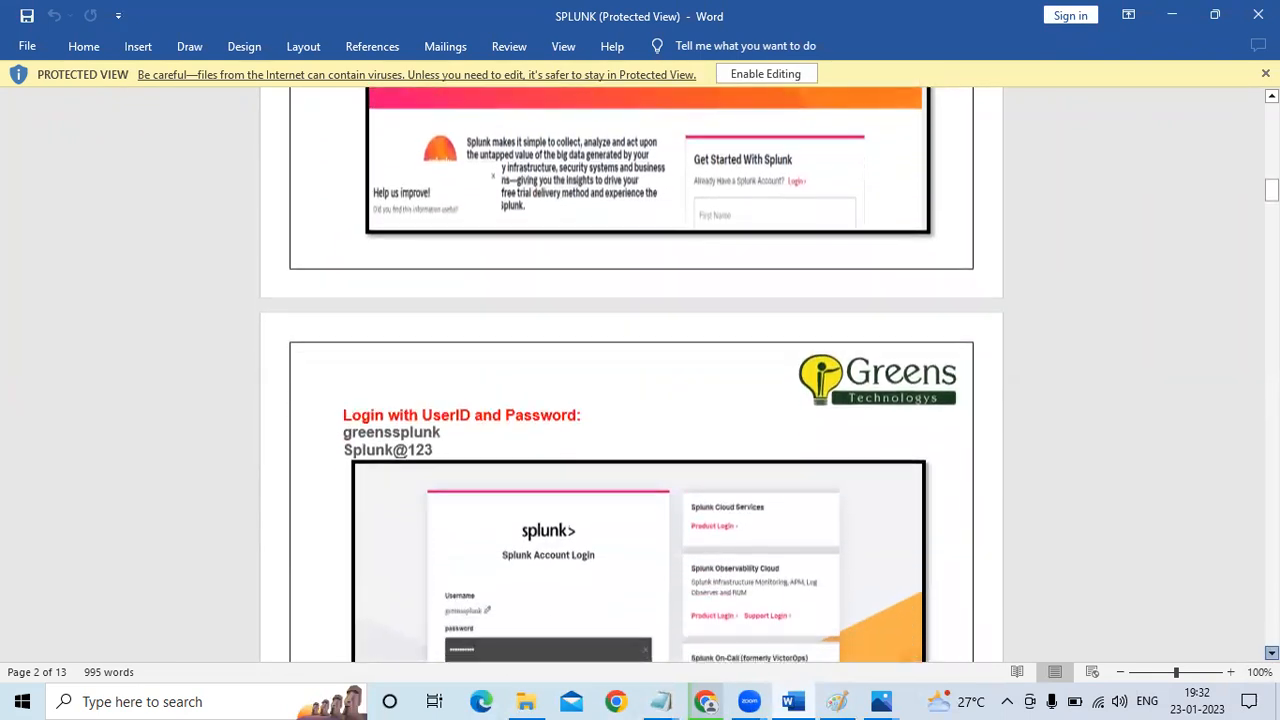
{"action": "scroll", "coordinate": [640, 375], "scroll_direction": "down", "scroll_amount": 9}
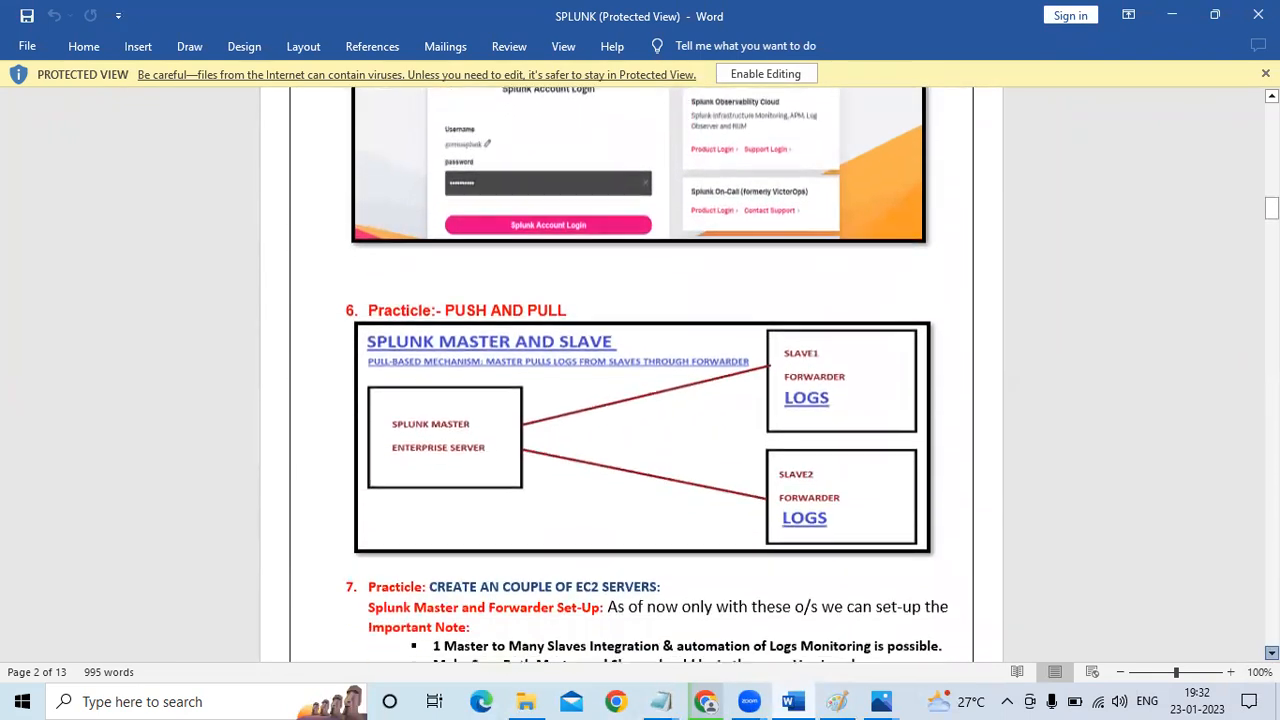
{"action": "scroll", "coordinate": [640, 375], "scroll_direction": "down", "scroll_amount": 9}
{"action": "scroll", "coordinate": [640, 375], "scroll_direction": "down", "scroll_amount": 5}
{"action": "scroll", "coordinate": [640, 375], "scroll_direction": "down", "scroll_amount": 6}
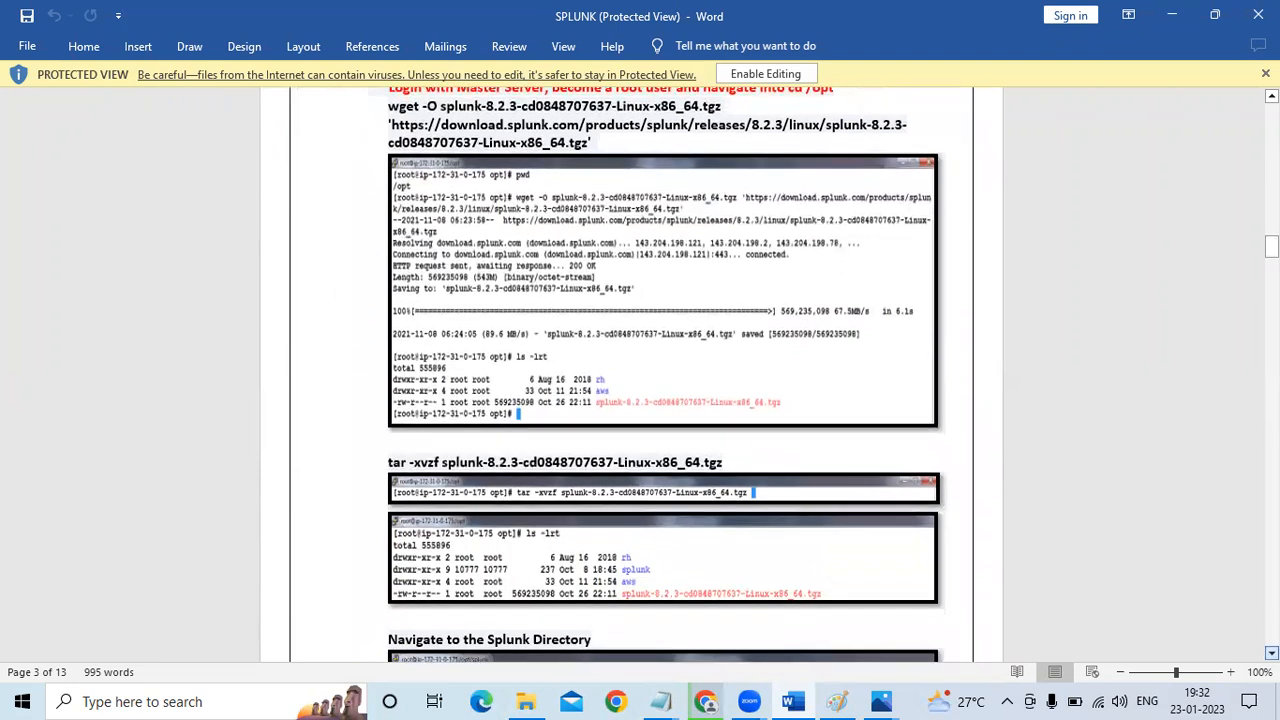
{"action": "scroll", "coordinate": [640, 375], "scroll_direction": "up", "scroll_amount": 1}
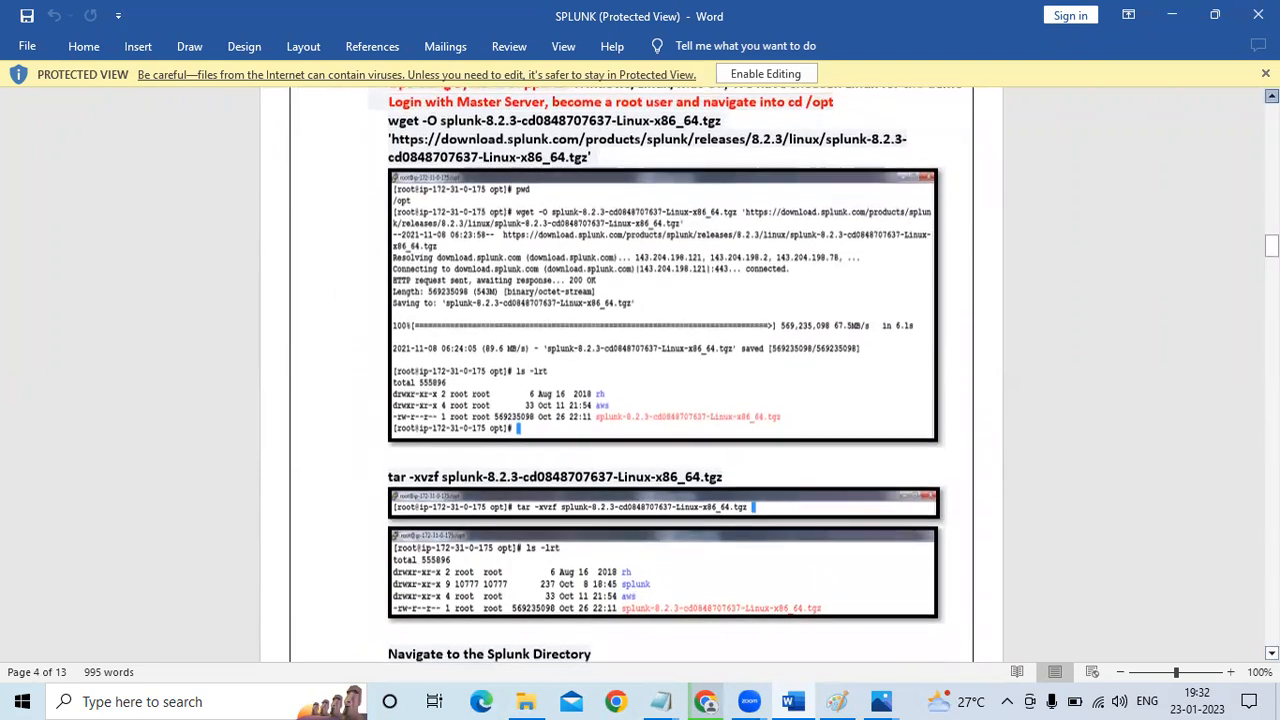
{"action": "scroll", "coordinate": [588, 310], "scroll_direction": "up", "scroll_amount": 2}
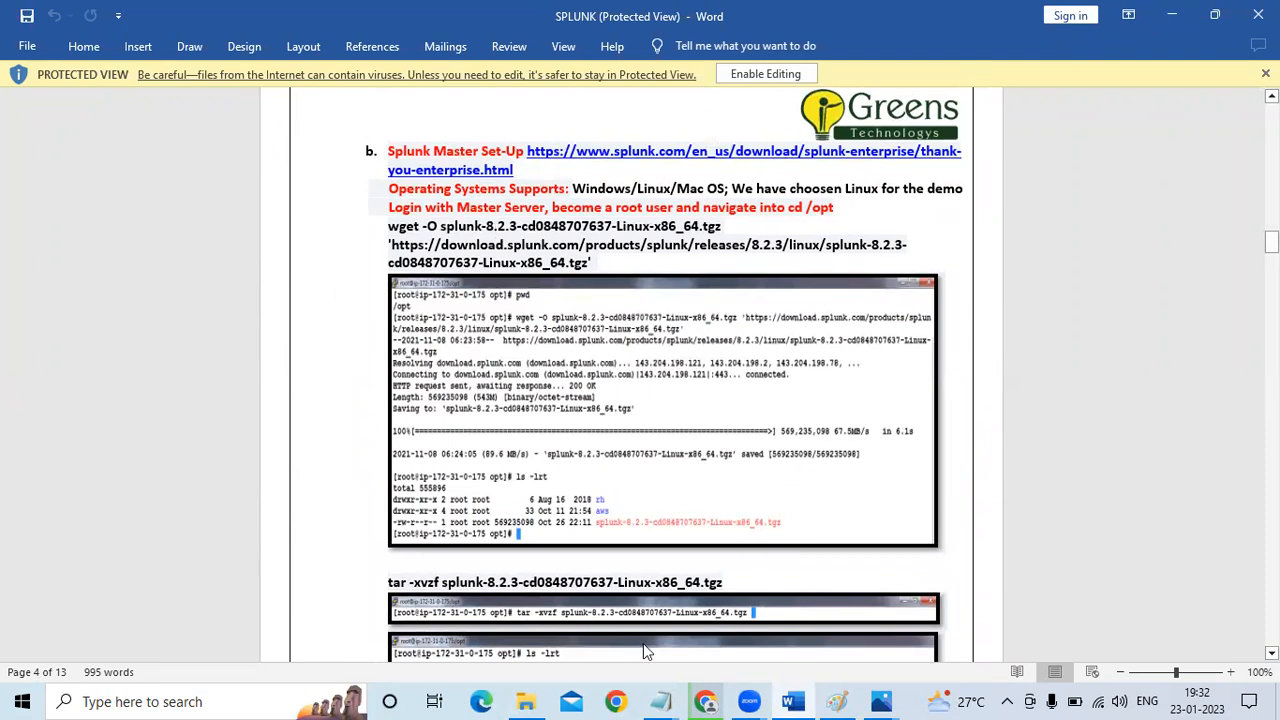
Switch to Chrome and open the AWS Management Console from the AWS registration confirmation page
{"action": "mouse_move", "coordinate": [705, 699]}
{"action": "left_click", "coordinate": [662, 591]}
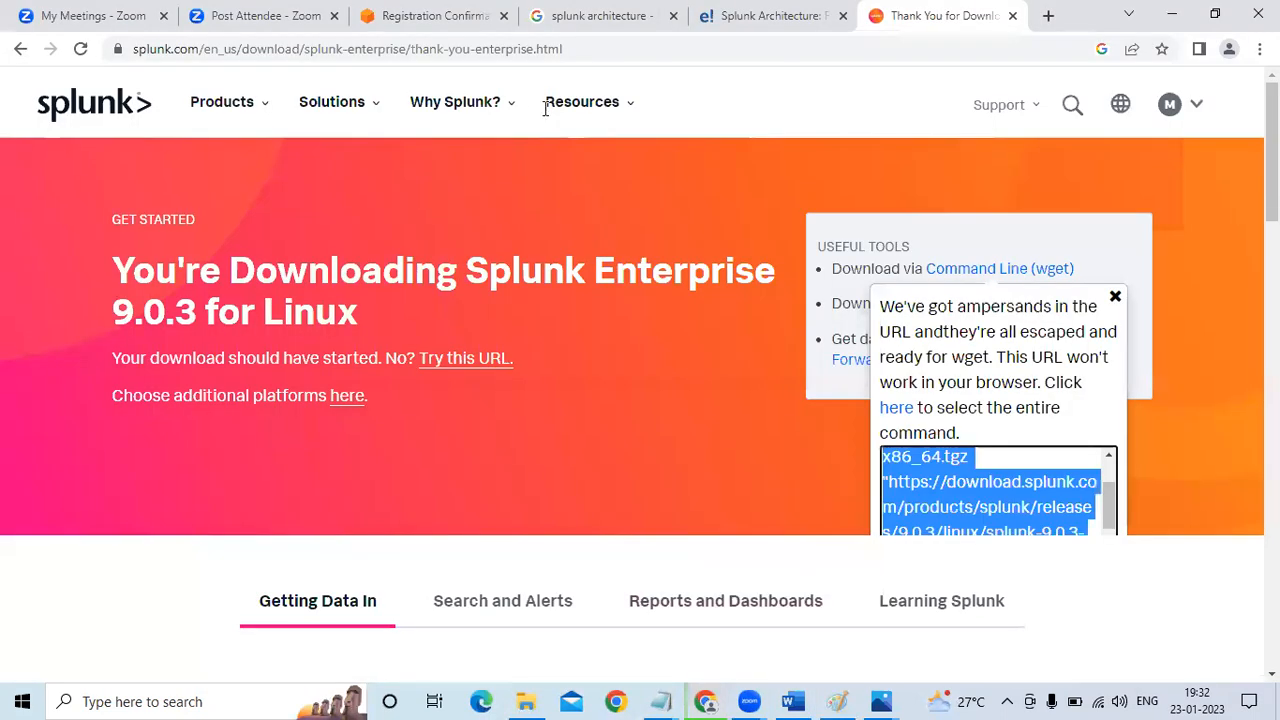
{"action": "left_click", "coordinate": [545, 108]}
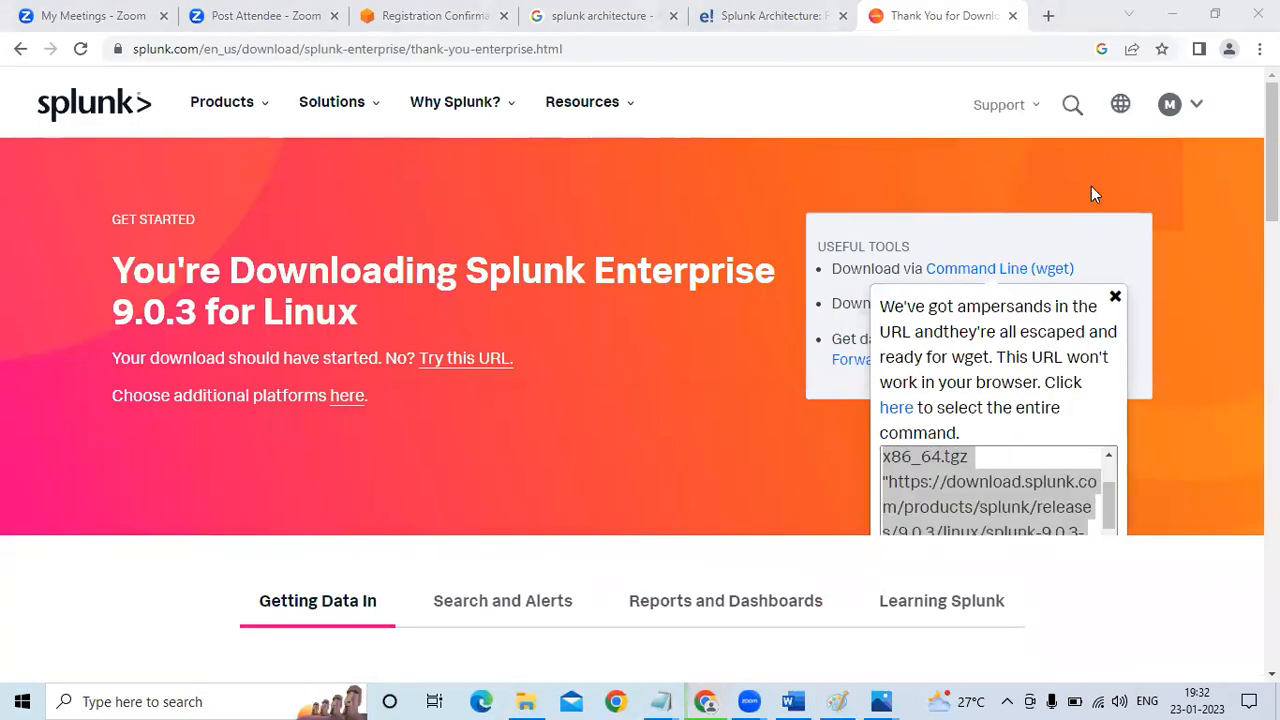
{"action": "left_click", "coordinate": [450, 14]}
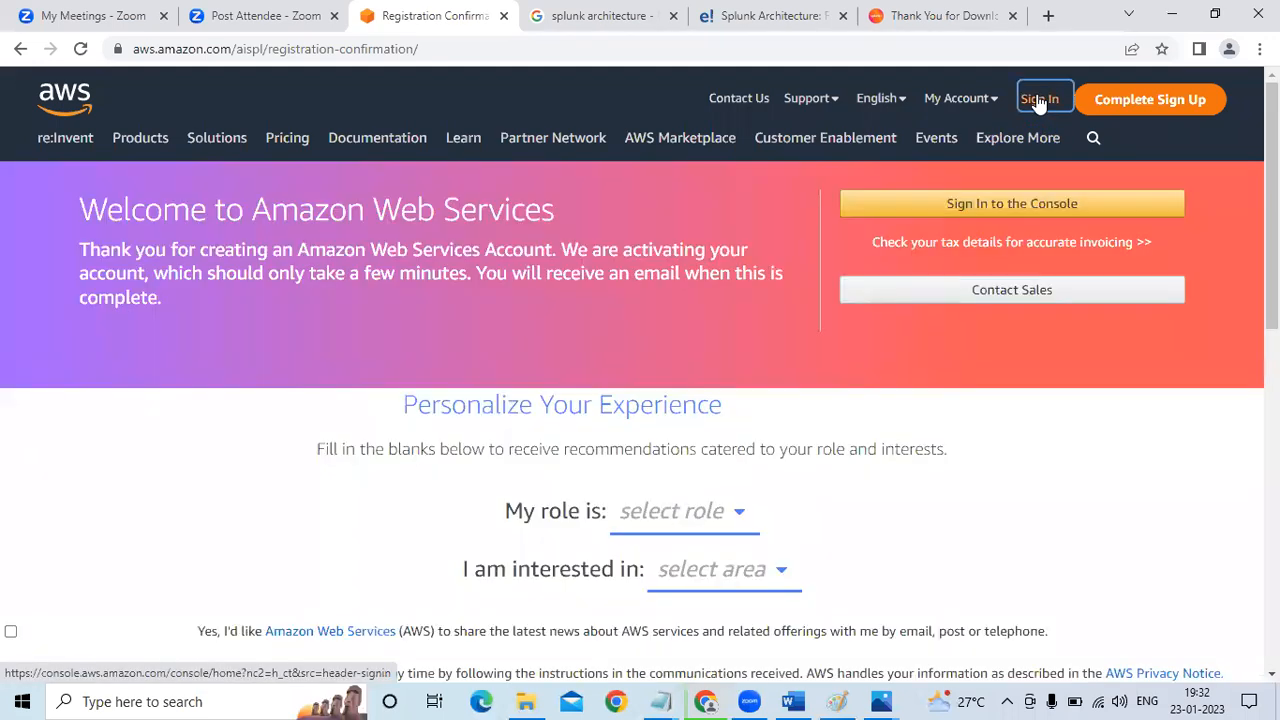
{"action": "left_click", "coordinate": [1040, 99]}
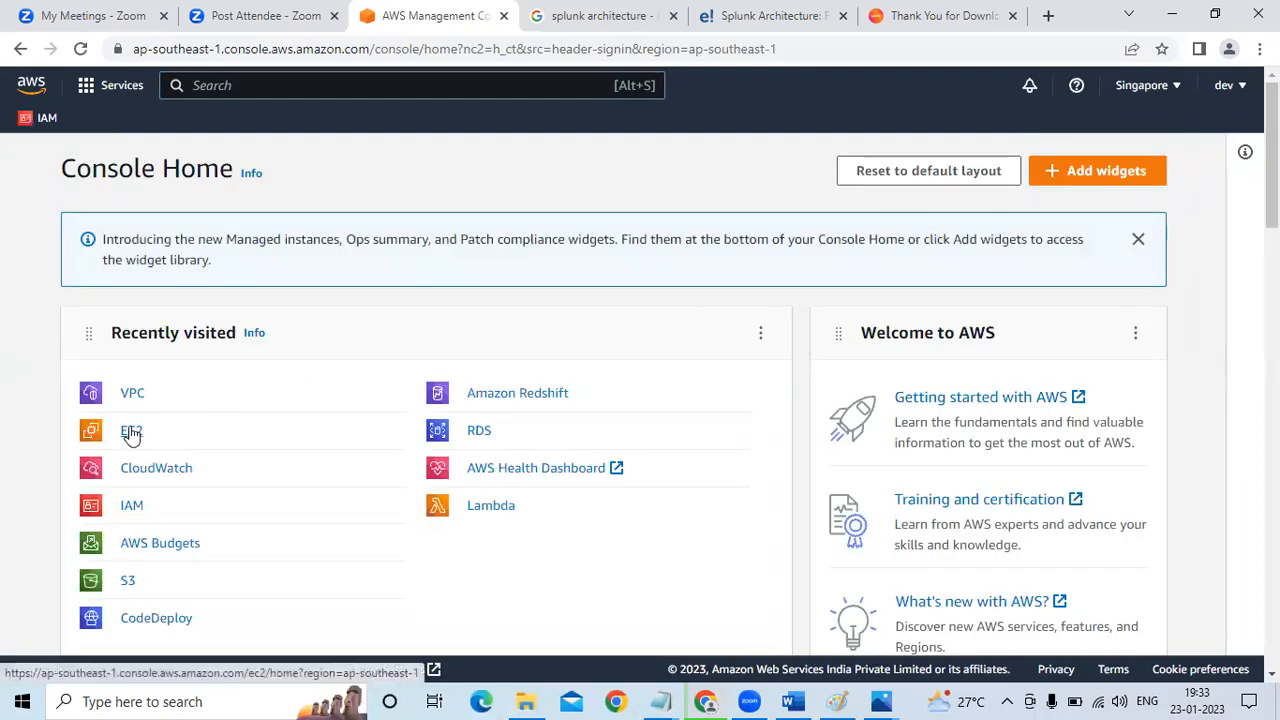
Open the list of running EC2 instances in the Singapore region and start a new instance launch
{"action": "left_click", "coordinate": [130, 431]}
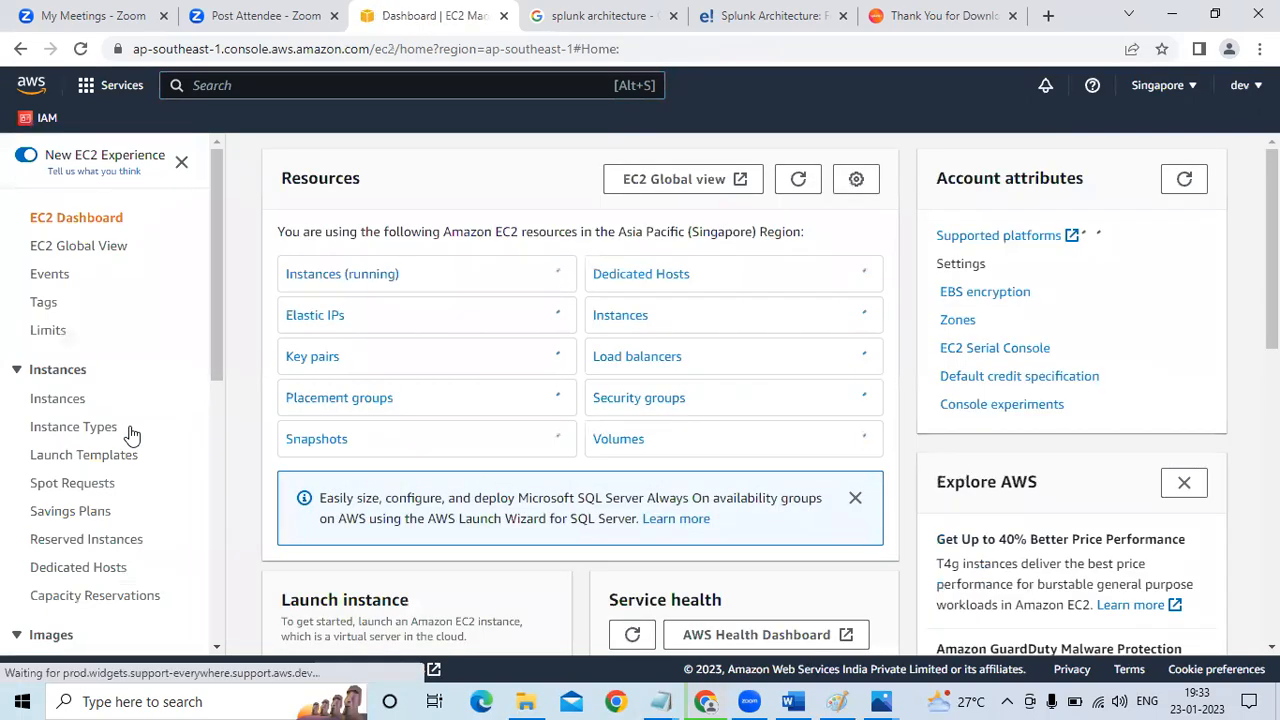
{"action": "left_click", "coordinate": [323, 276]}
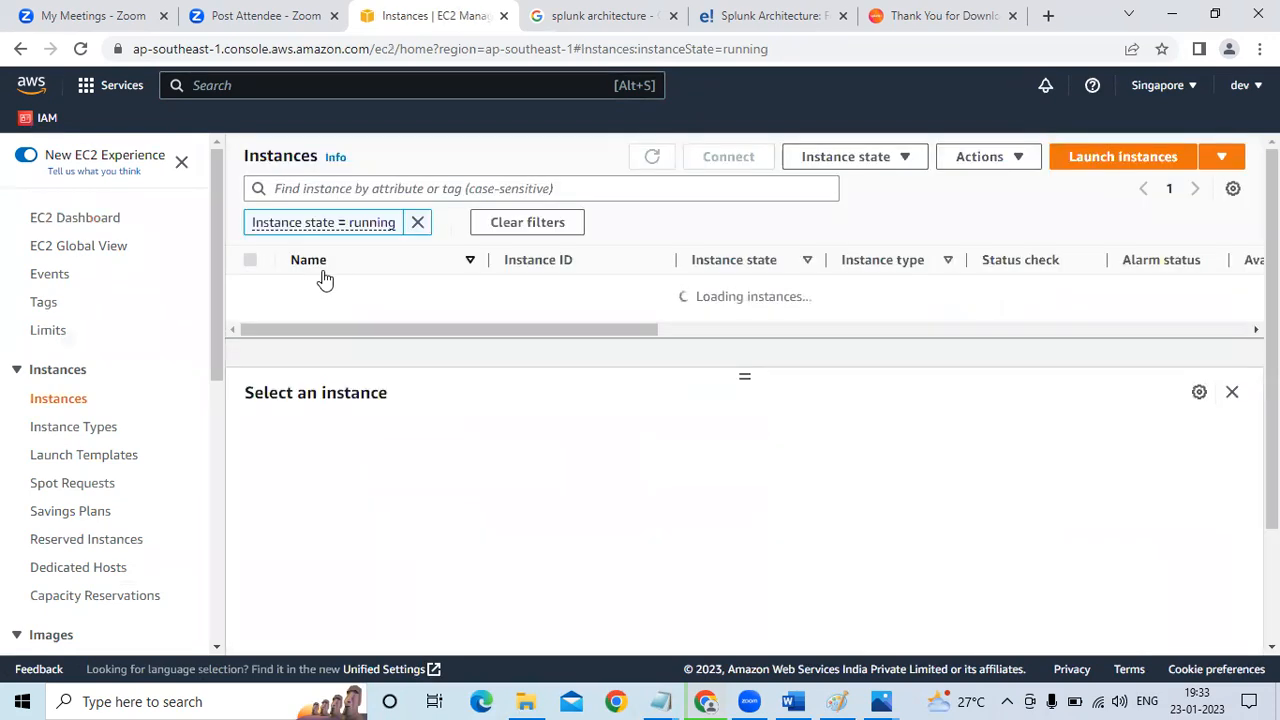
{"action": "left_click", "coordinate": [1087, 166]}
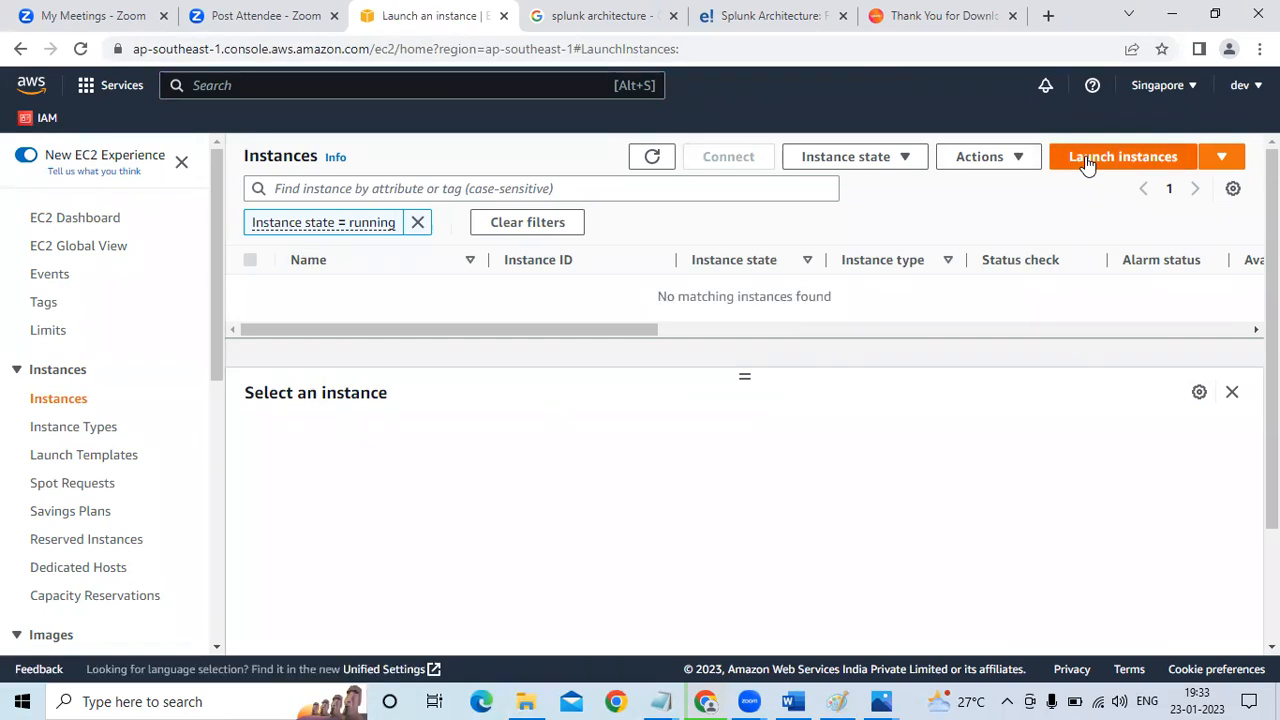
Name the new instances "splunk" and set the number of instances to 2
{"action": "left_click", "coordinate": [290, 418]}
{"action": "type", "text": "s"}
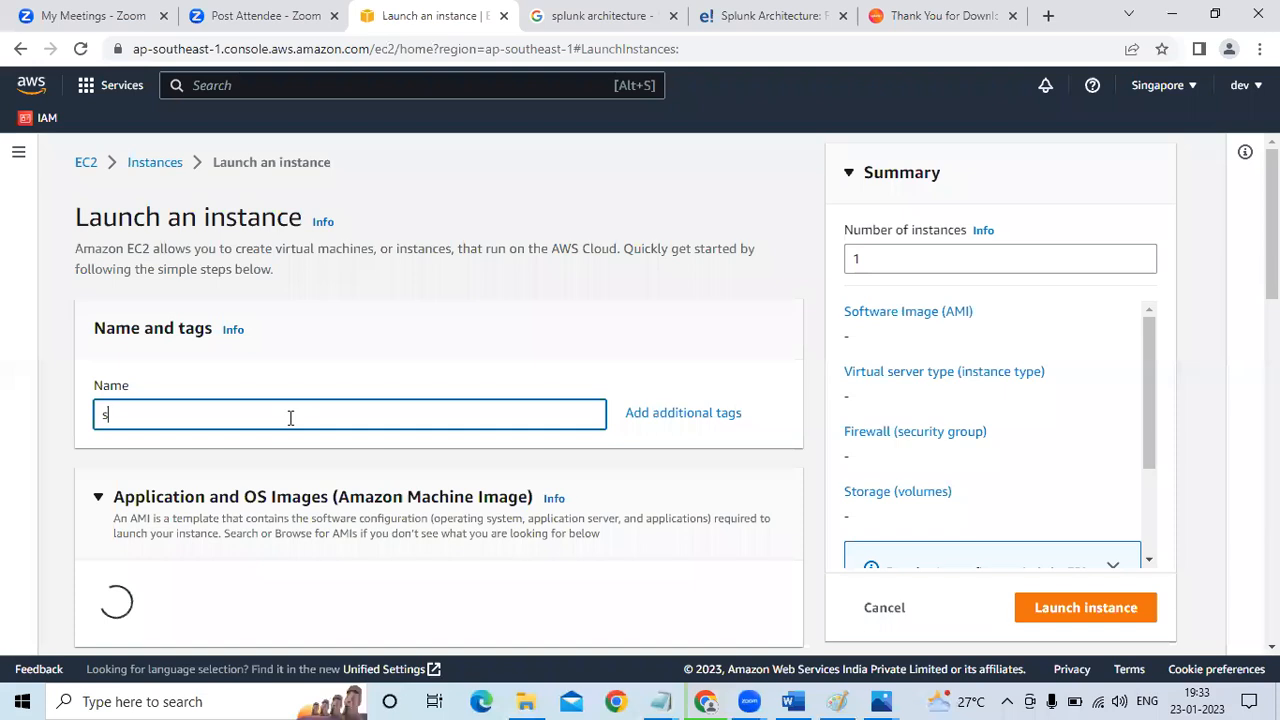
{"action": "type", "text": "plunk"}
{"action": "left_click", "coordinate": [921, 262]}
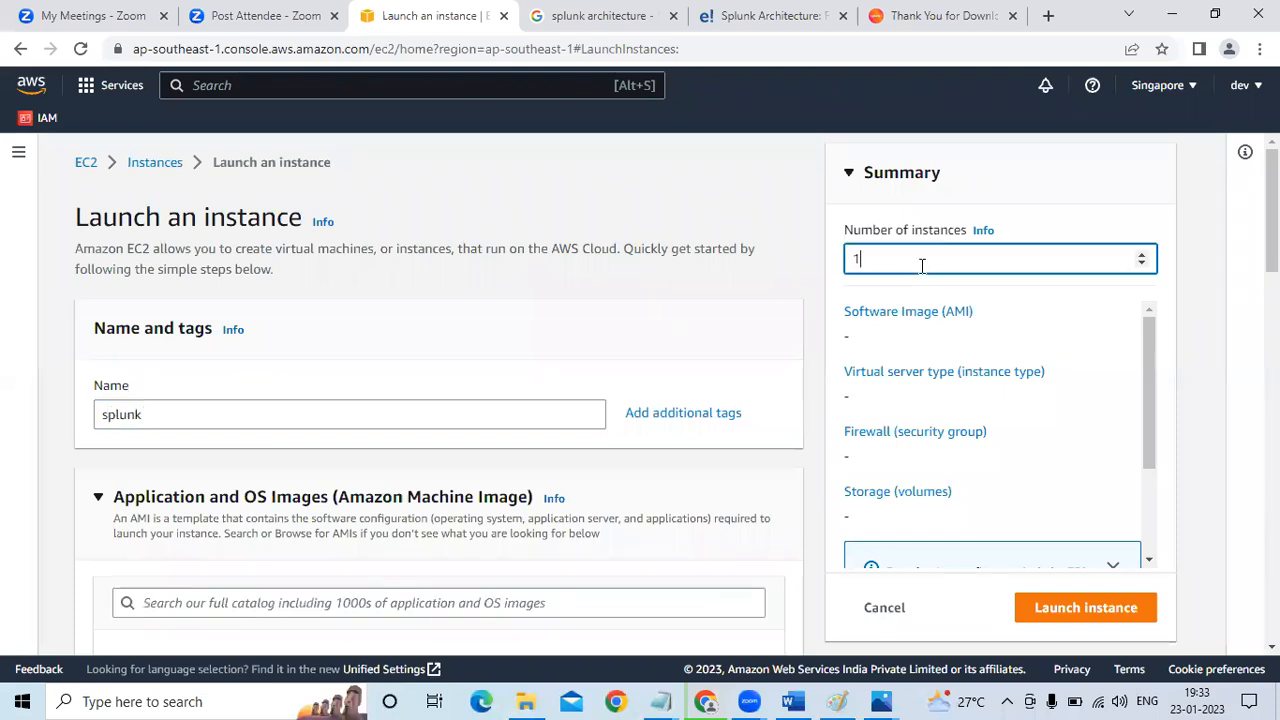
{"action": "key", "text": "BackSpace"}
{"action": "type", "text": "2"}
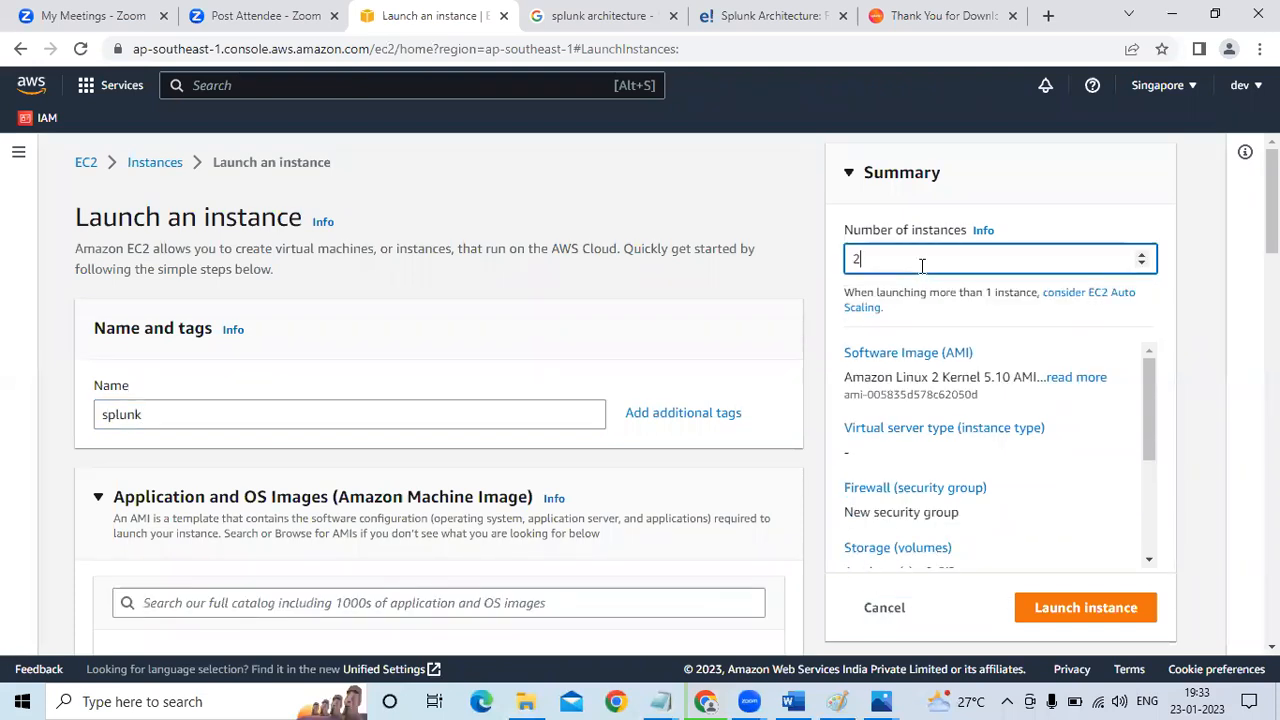
Choose myawskeypair as the login key pair for the new instances
{"action": "scroll", "coordinate": [438, 395], "scroll_direction": "down", "scroll_amount": 3}
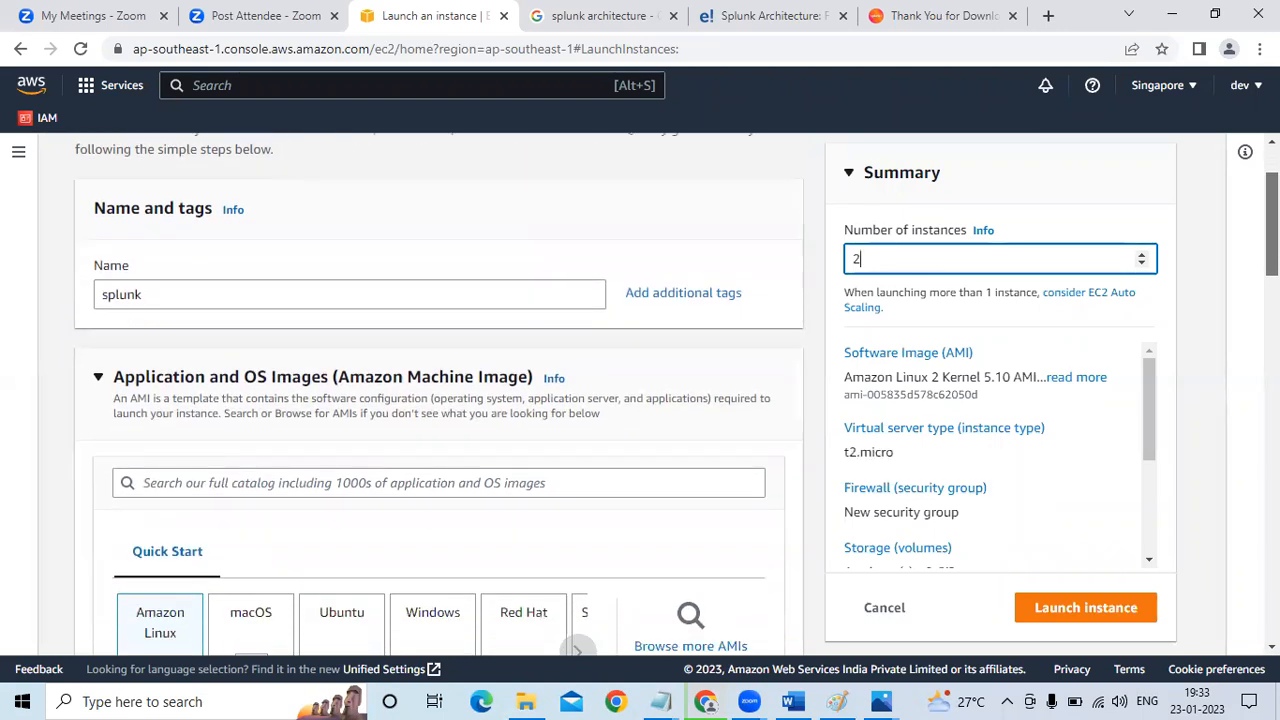
{"action": "scroll", "coordinate": [438, 395], "scroll_direction": "down", "scroll_amount": 3}
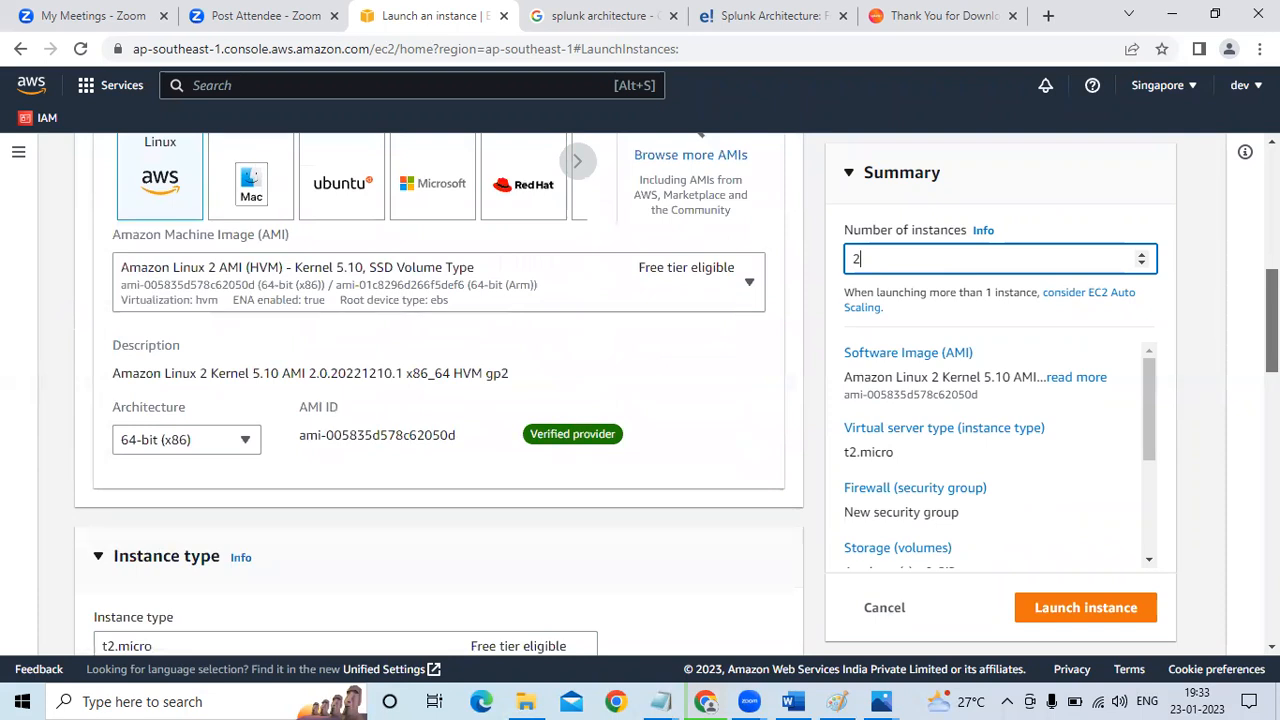
{"action": "scroll", "coordinate": [438, 395], "scroll_direction": "down", "scroll_amount": 1}
{"action": "scroll", "coordinate": [438, 395], "scroll_direction": "down", "scroll_amount": 3}
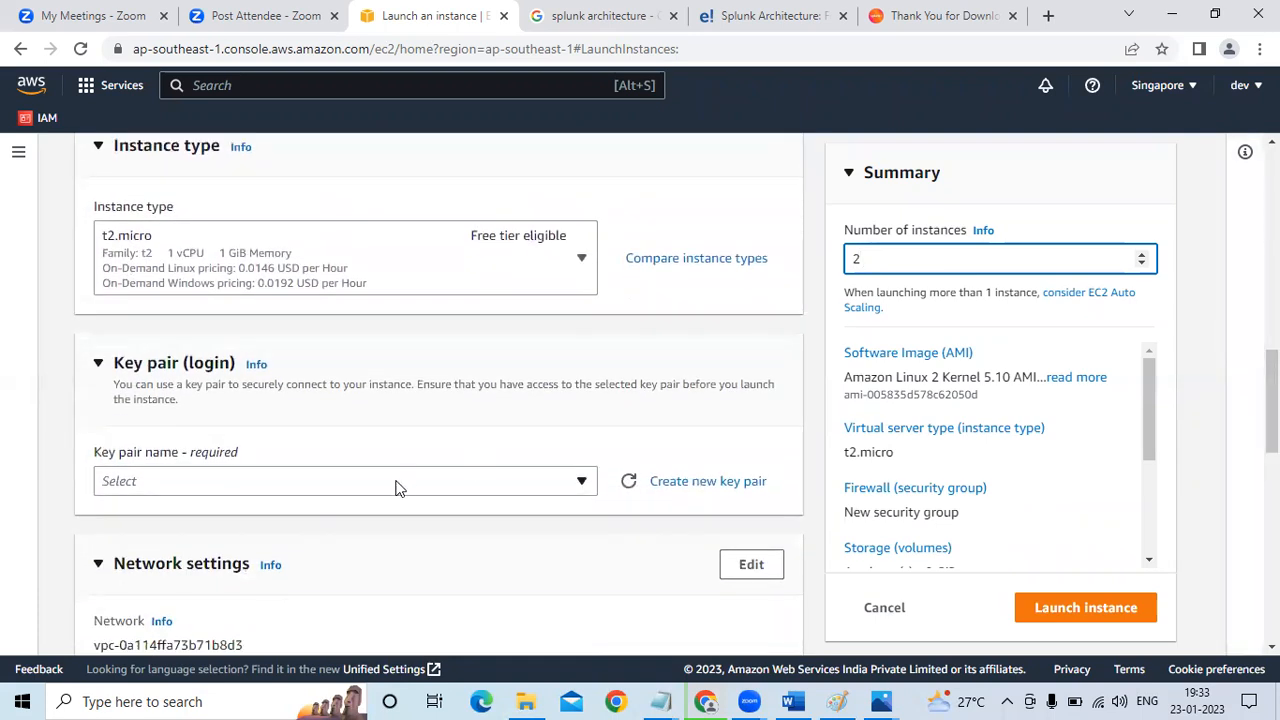
{"action": "left_click", "coordinate": [394, 487]}
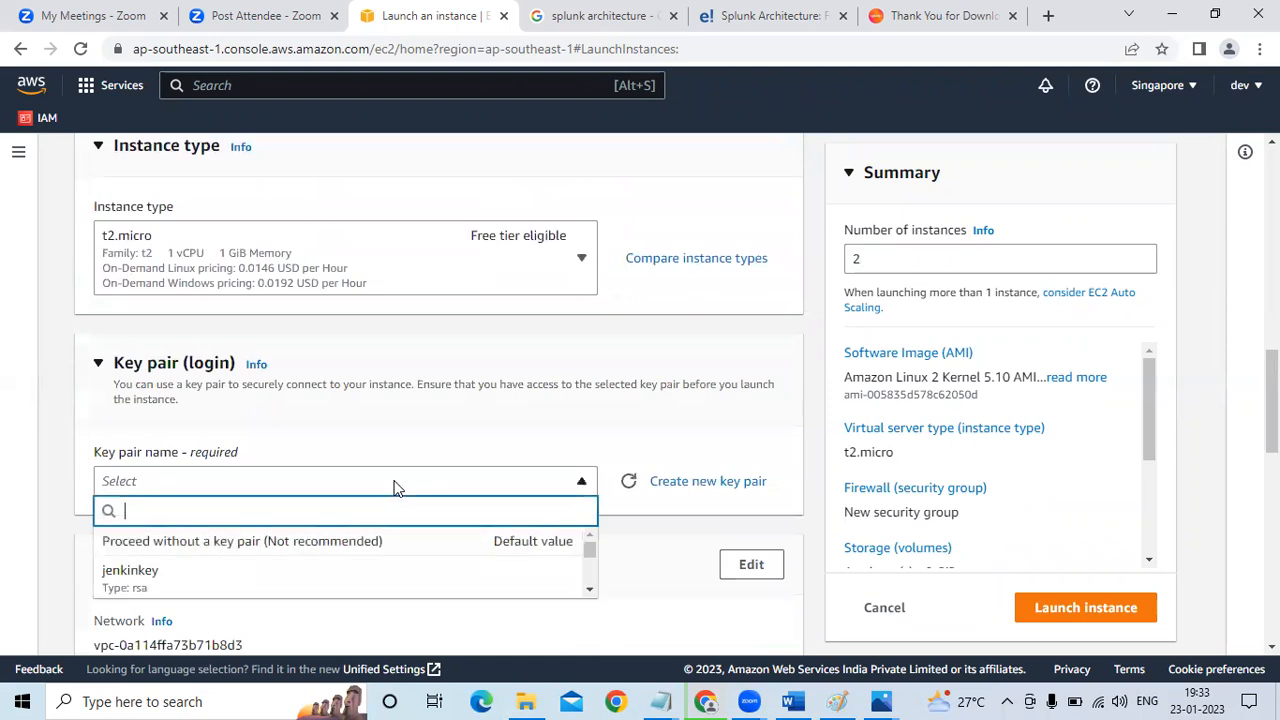
{"action": "left_click", "coordinate": [248, 575]}
{"action": "left_click", "coordinate": [517, 492]}
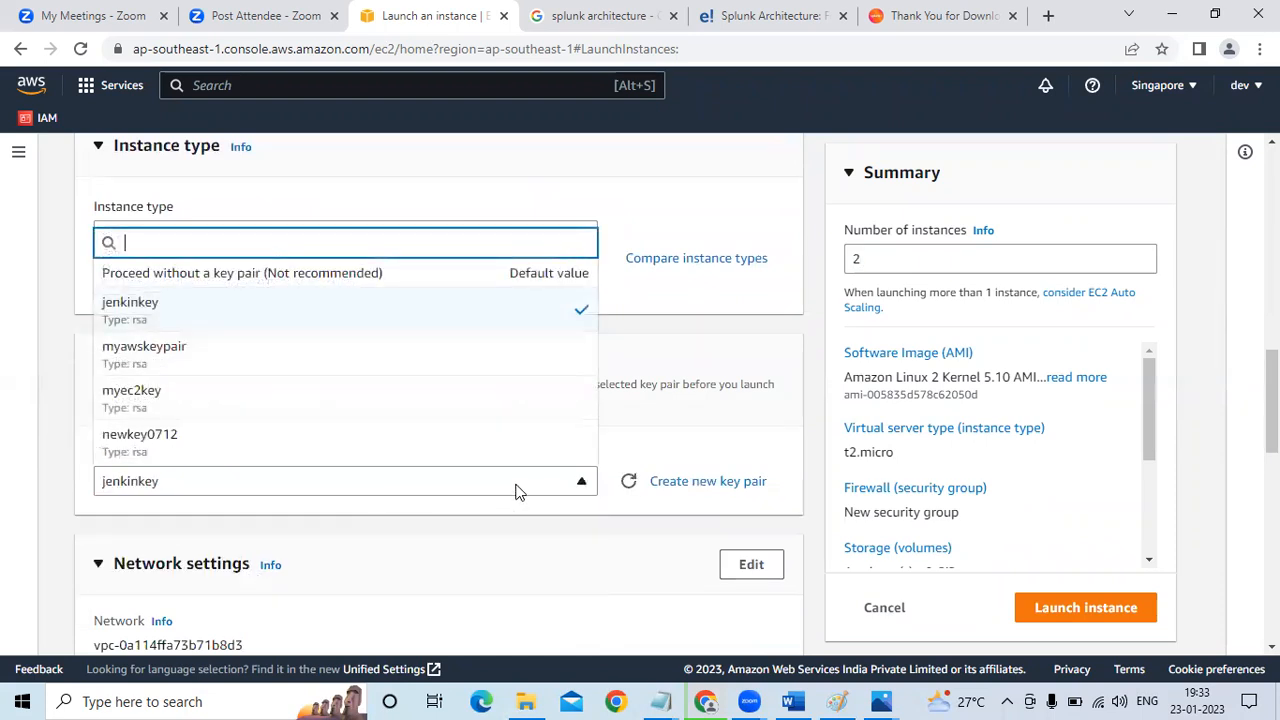
{"action": "left_click", "coordinate": [334, 358]}
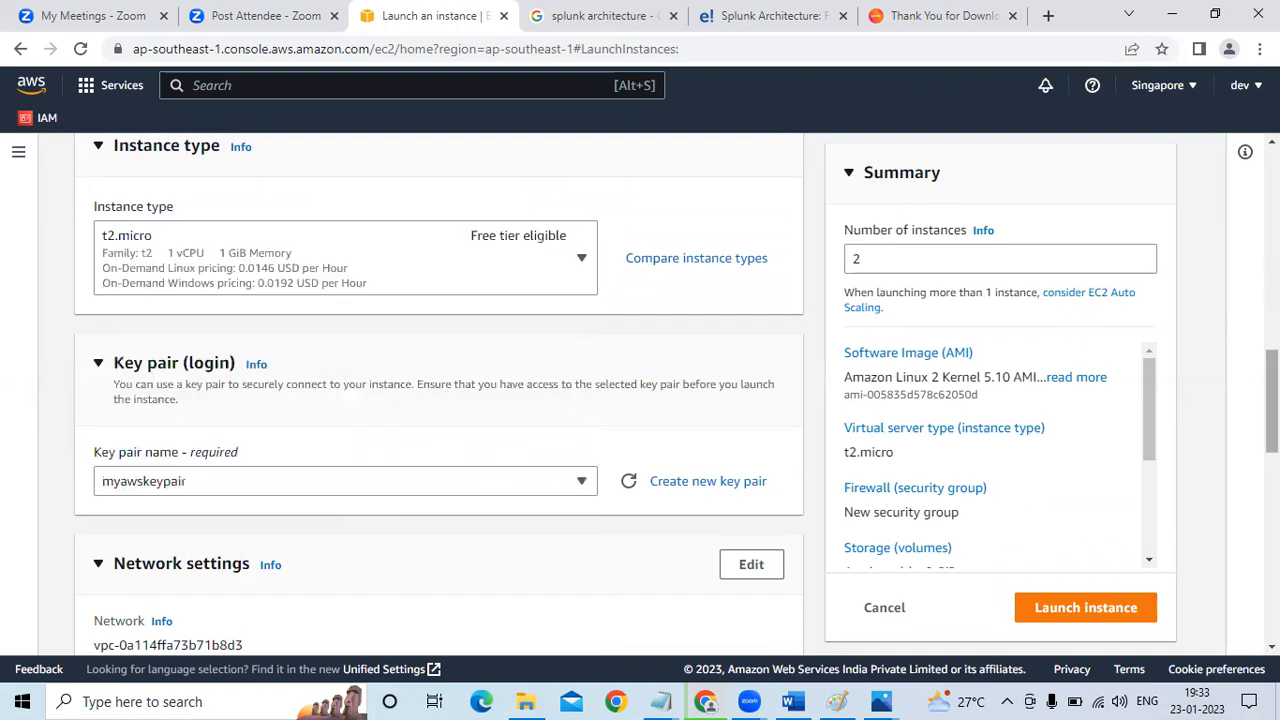
Assign the existing security group openallsecuritygroup to the new instances
{"action": "scroll", "coordinate": [439, 394], "scroll_direction": "down", "scroll_amount": 2}
{"action": "scroll", "coordinate": [439, 394], "scroll_direction": "down", "scroll_amount": 2}
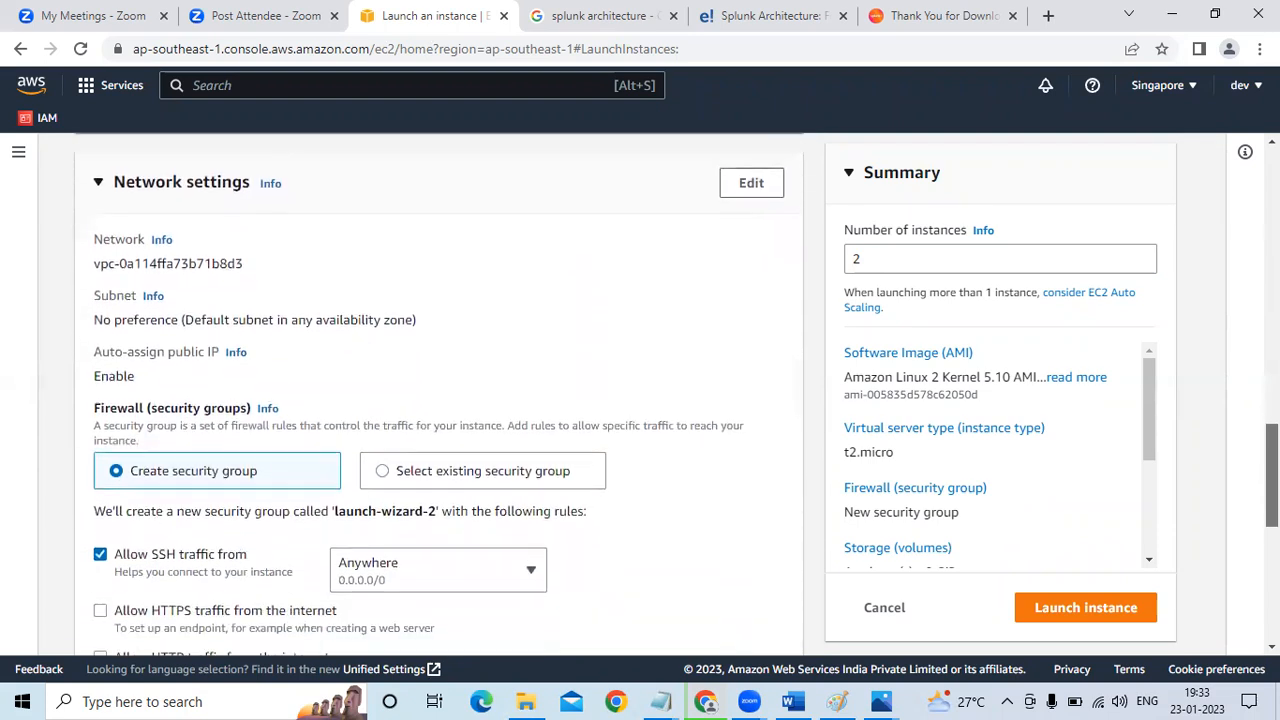
{"action": "scroll", "coordinate": [459, 455], "scroll_direction": "down", "scroll_amount": 1}
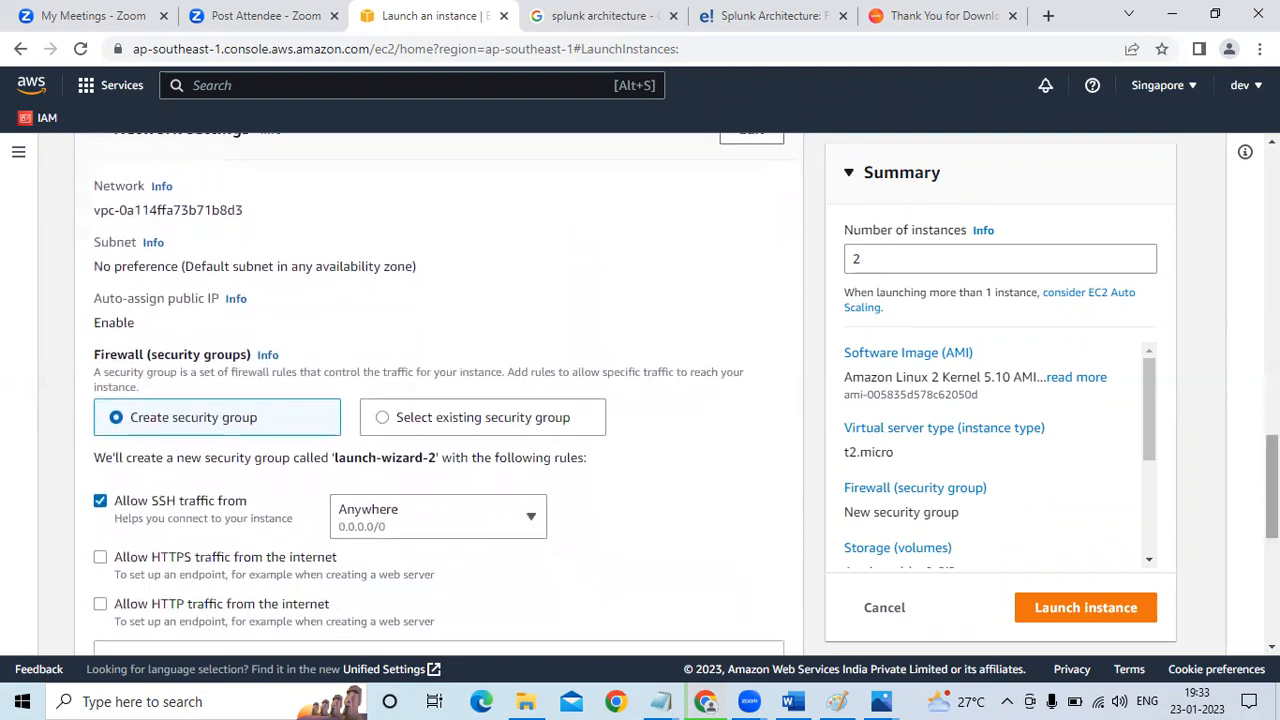
{"action": "left_click", "coordinate": [383, 420]}
{"action": "left_click", "coordinate": [300, 491]}
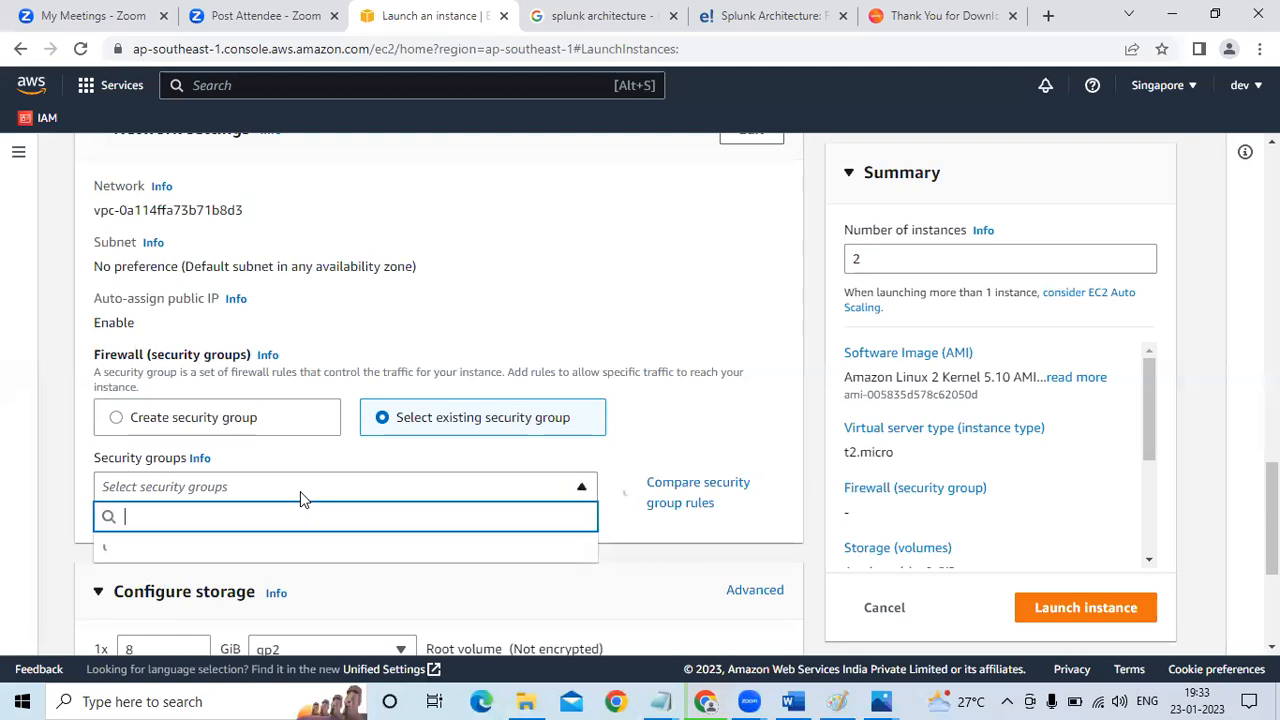
{"action": "left_click", "coordinate": [247, 562]}
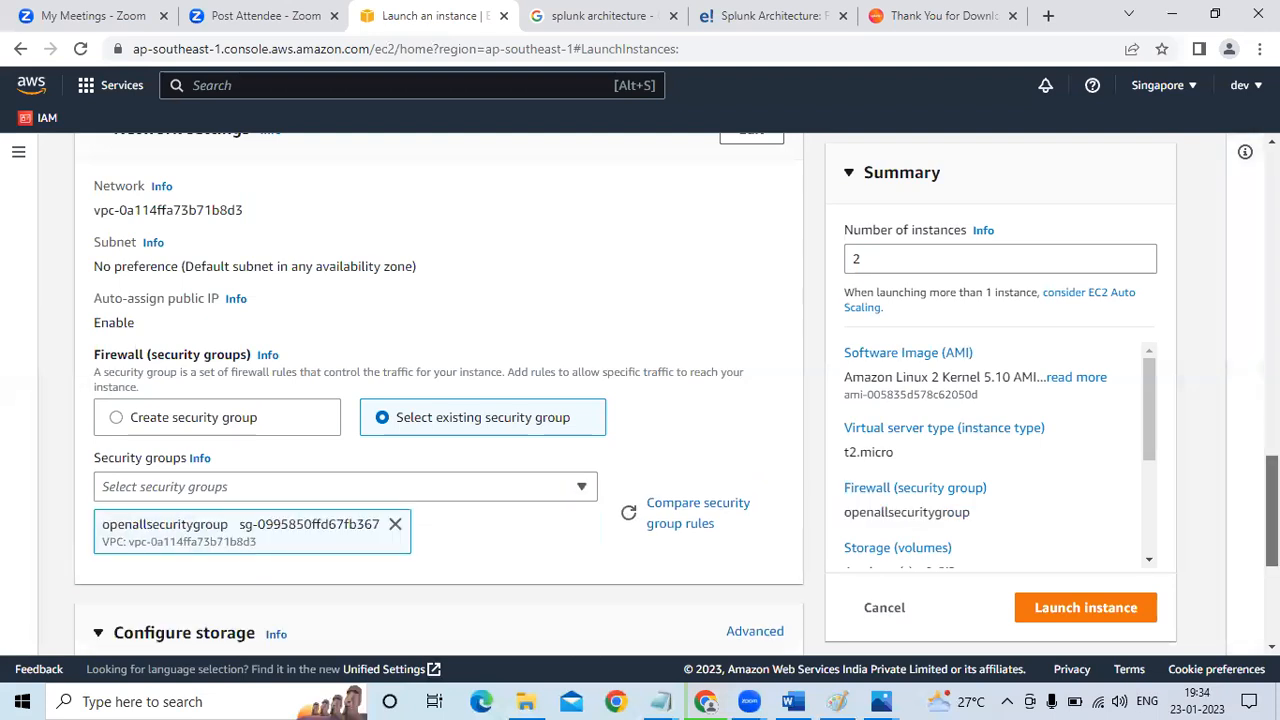
Launch the two instances with the default storage and show all instances
{"action": "scroll", "coordinate": [1271, 510], "scroll_direction": "down", "scroll_amount": 3}
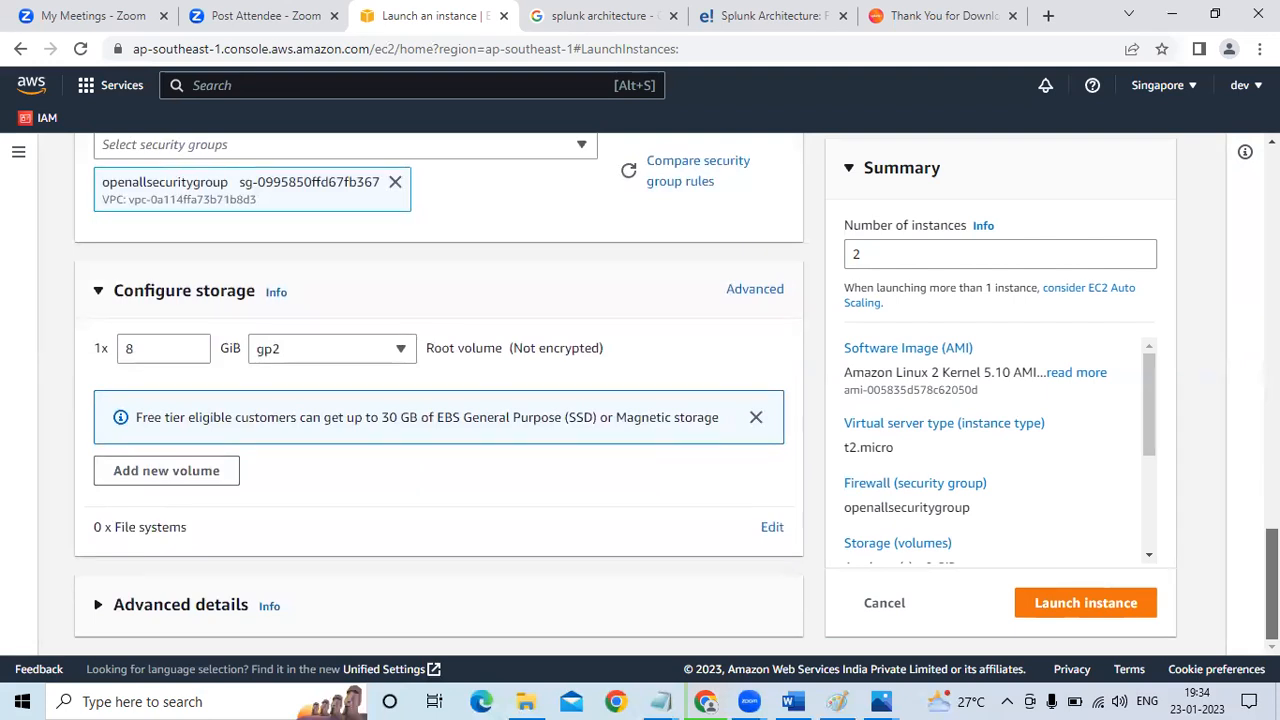
{"action": "left_click", "coordinate": [1098, 618]}
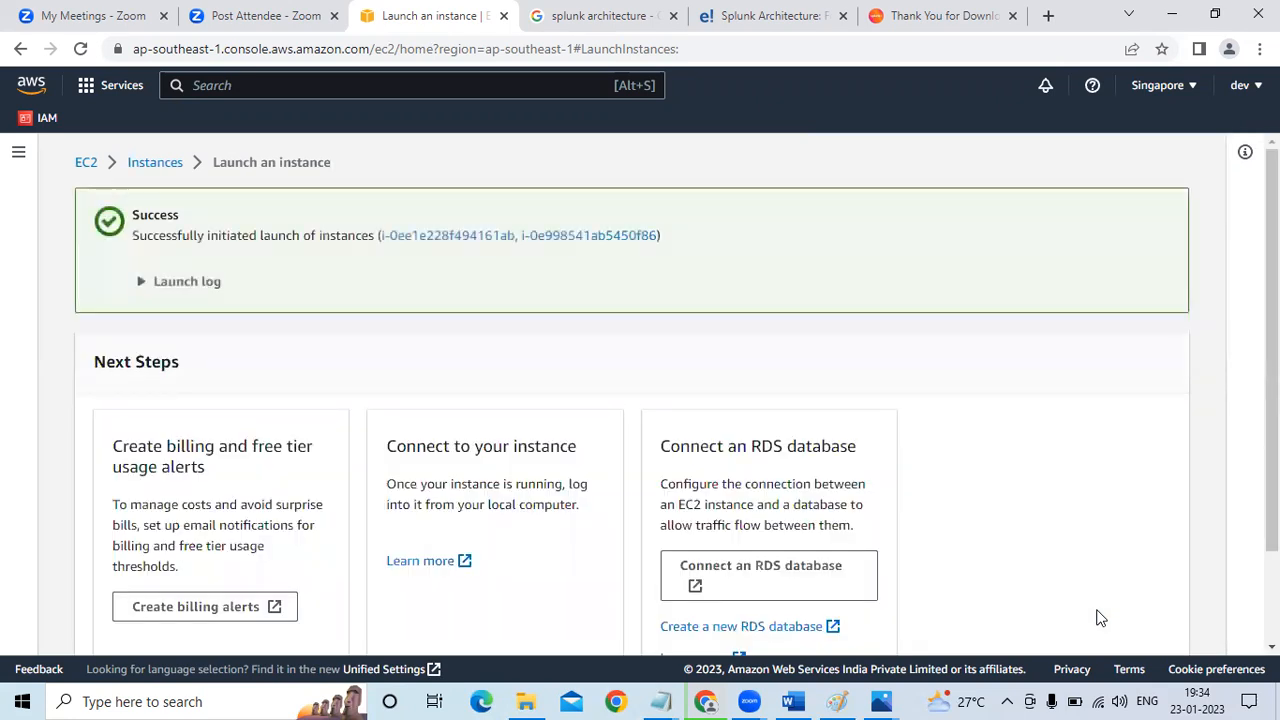
{"action": "scroll", "coordinate": [1098, 618], "scroll_direction": "down", "scroll_amount": 2}
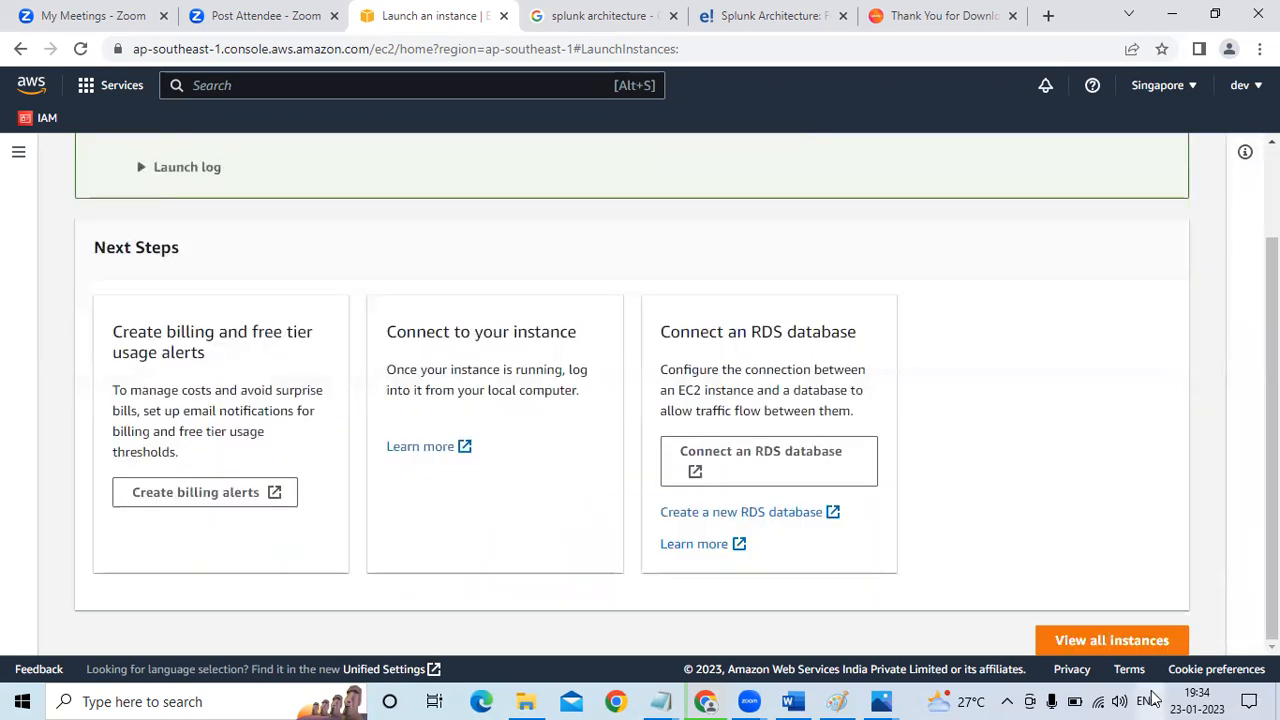
{"action": "left_click", "coordinate": [1101, 646]}
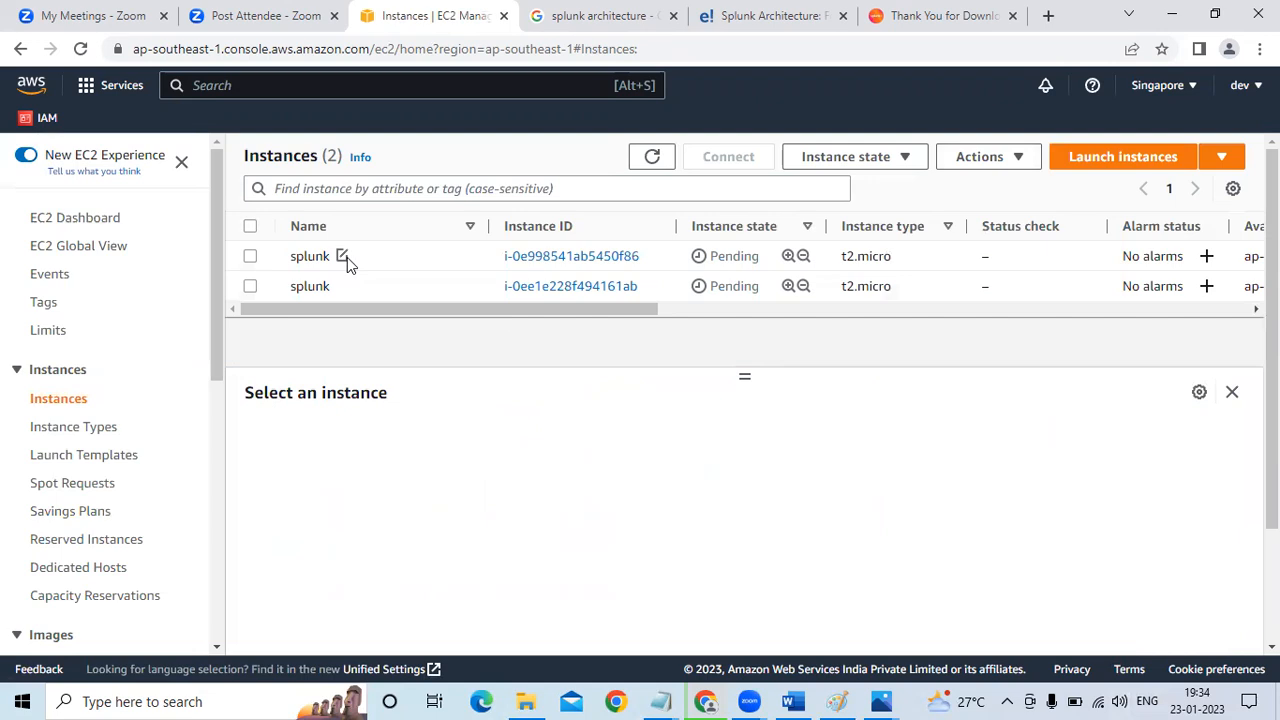
Rename the first splunk instance in the list as splunk-master
{"action": "left_click", "coordinate": [342, 256]}
{"action": "double_click", "coordinate": [437, 293]}
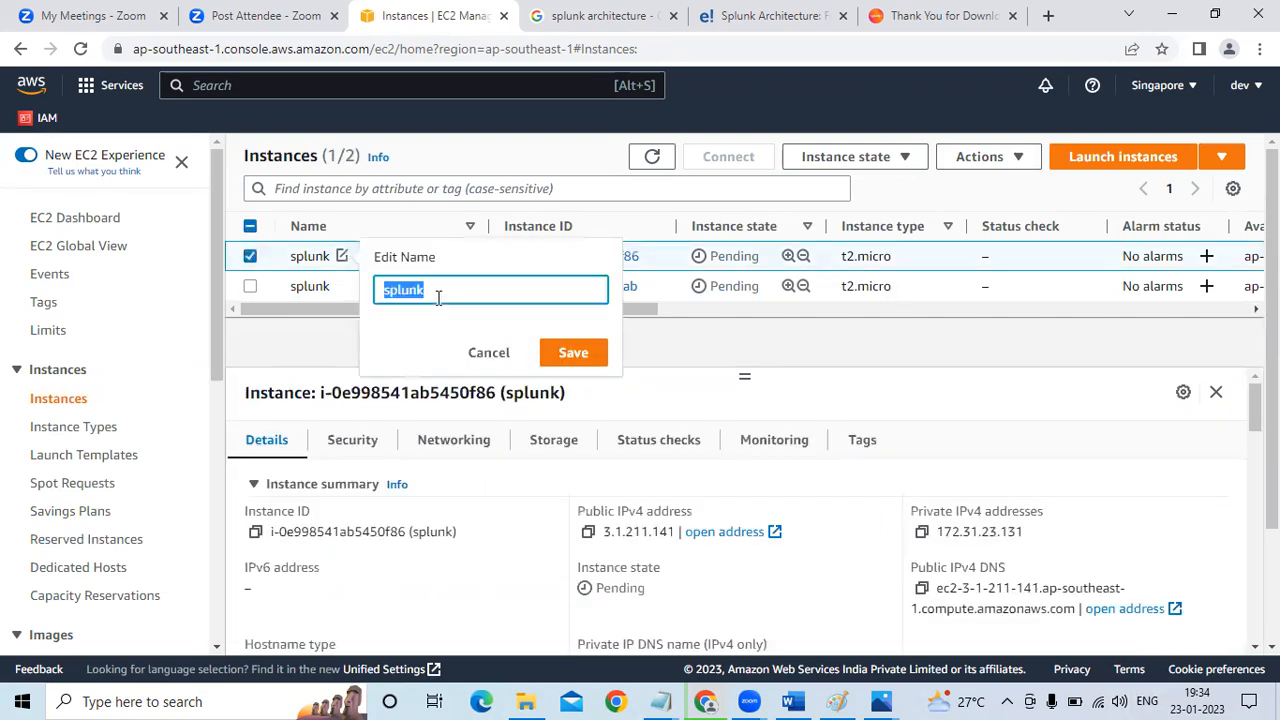
{"action": "left_click", "coordinate": [437, 293]}
{"action": "type", "text": "-master"}
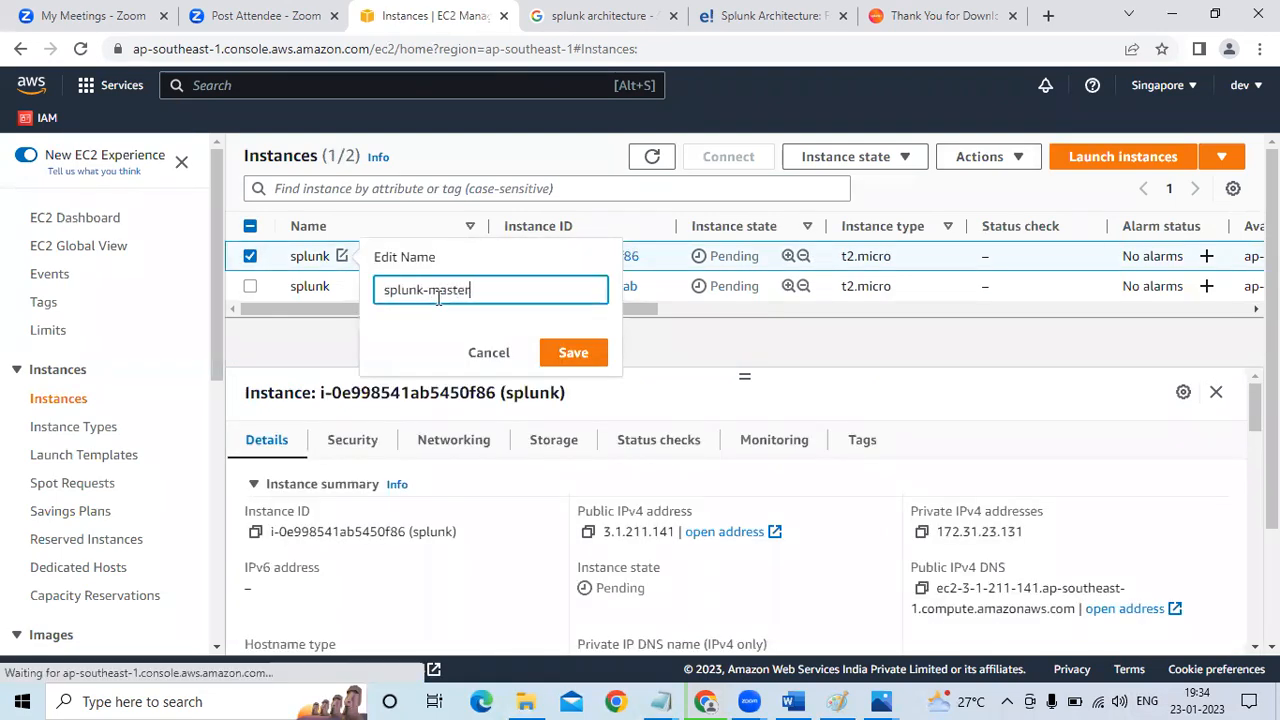
{"action": "left_click", "coordinate": [562, 355]}
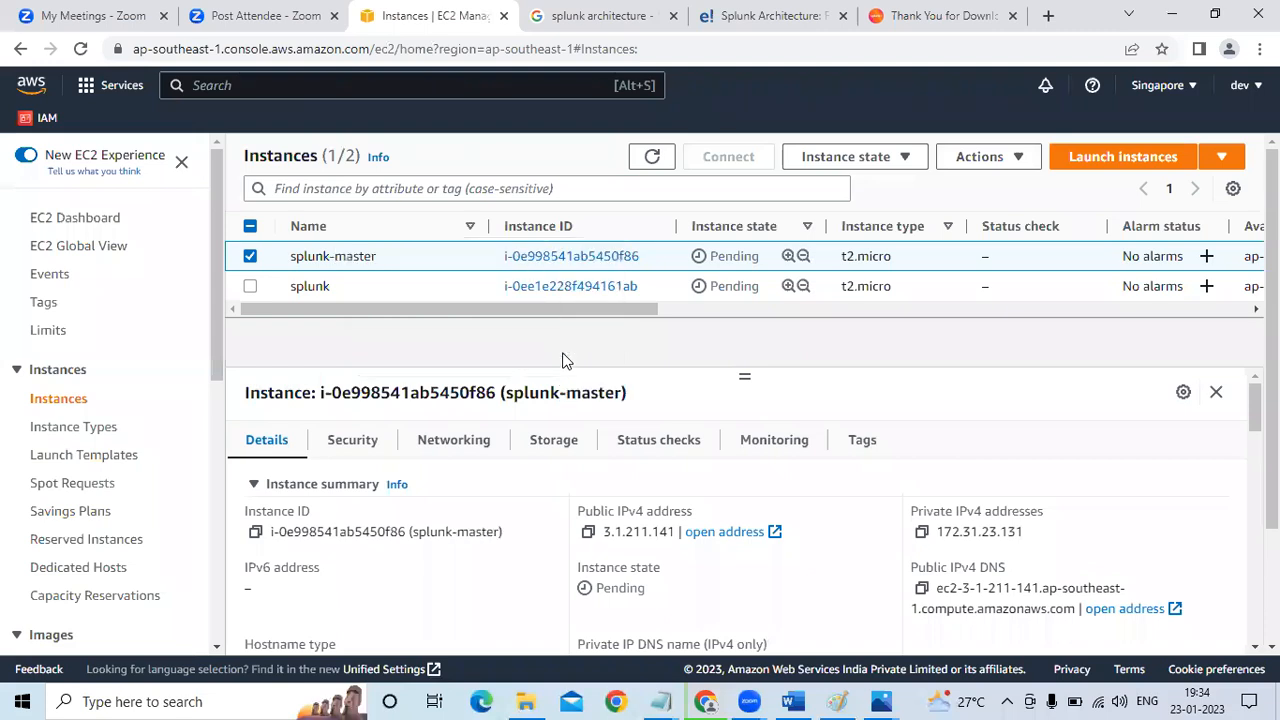
Rename the second splunk instance in the list as splunk-core
{"action": "left_click", "coordinate": [341, 286]}
{"action": "double_click", "coordinate": [446, 318]}
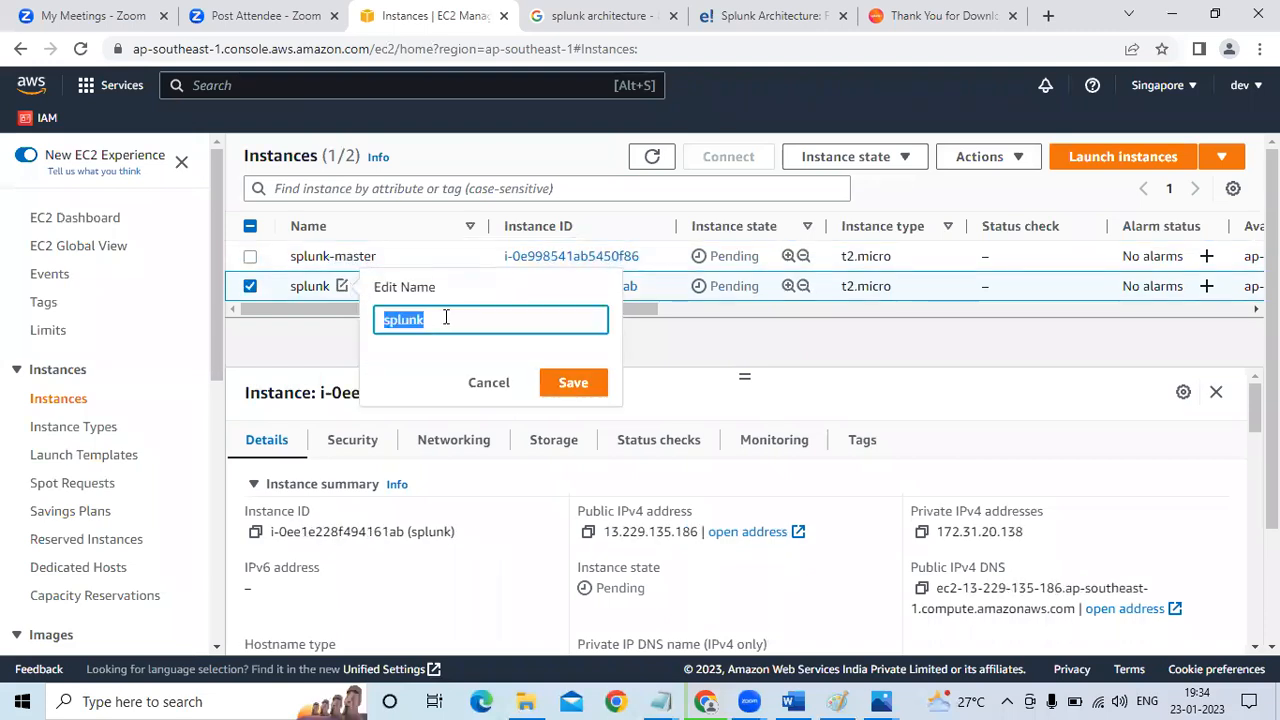
{"action": "left_click", "coordinate": [446, 318]}
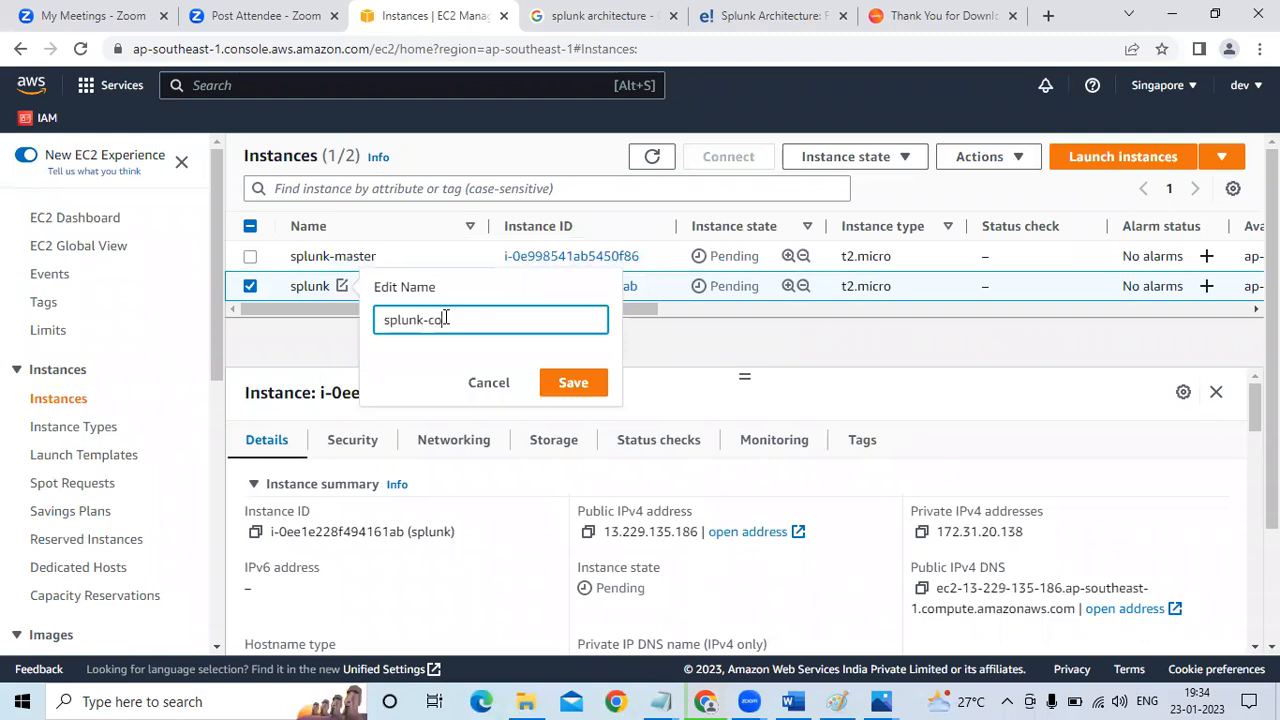
{"action": "left_click", "coordinate": [573, 382]}
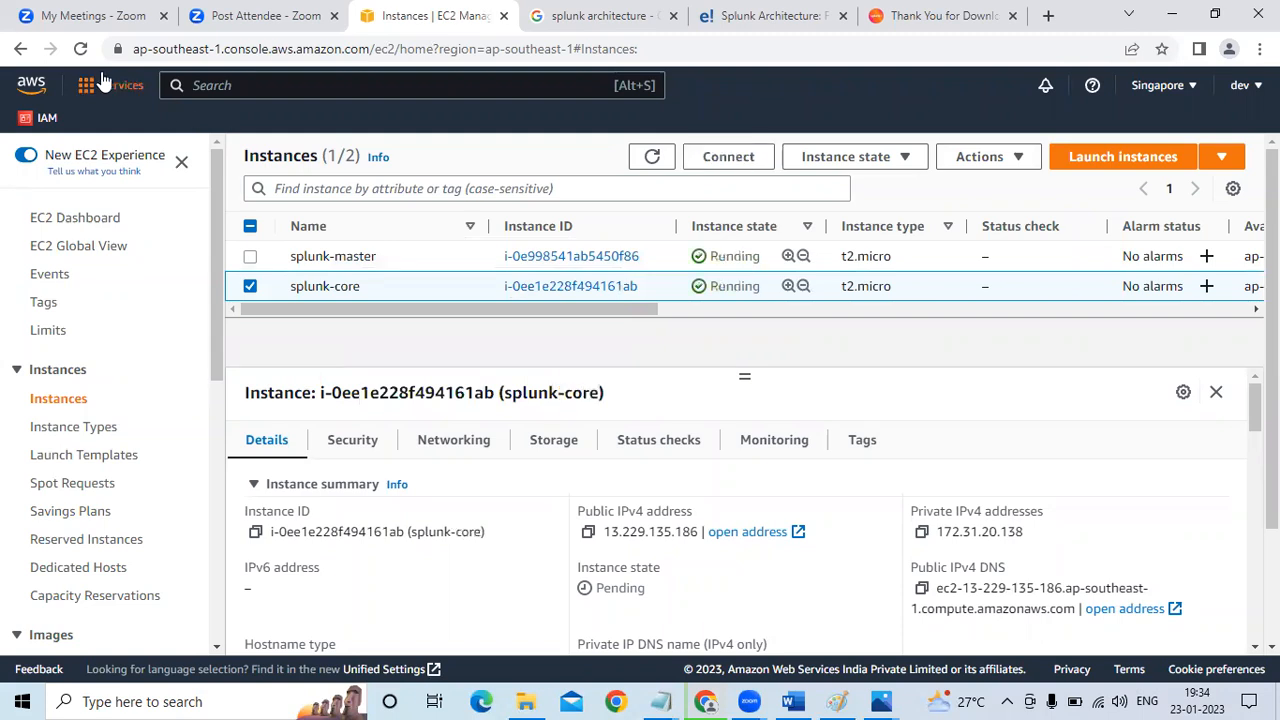
Rename the splunk-core instance as splunk-forwarder and reload the instances list
{"action": "left_click", "coordinate": [80, 50]}
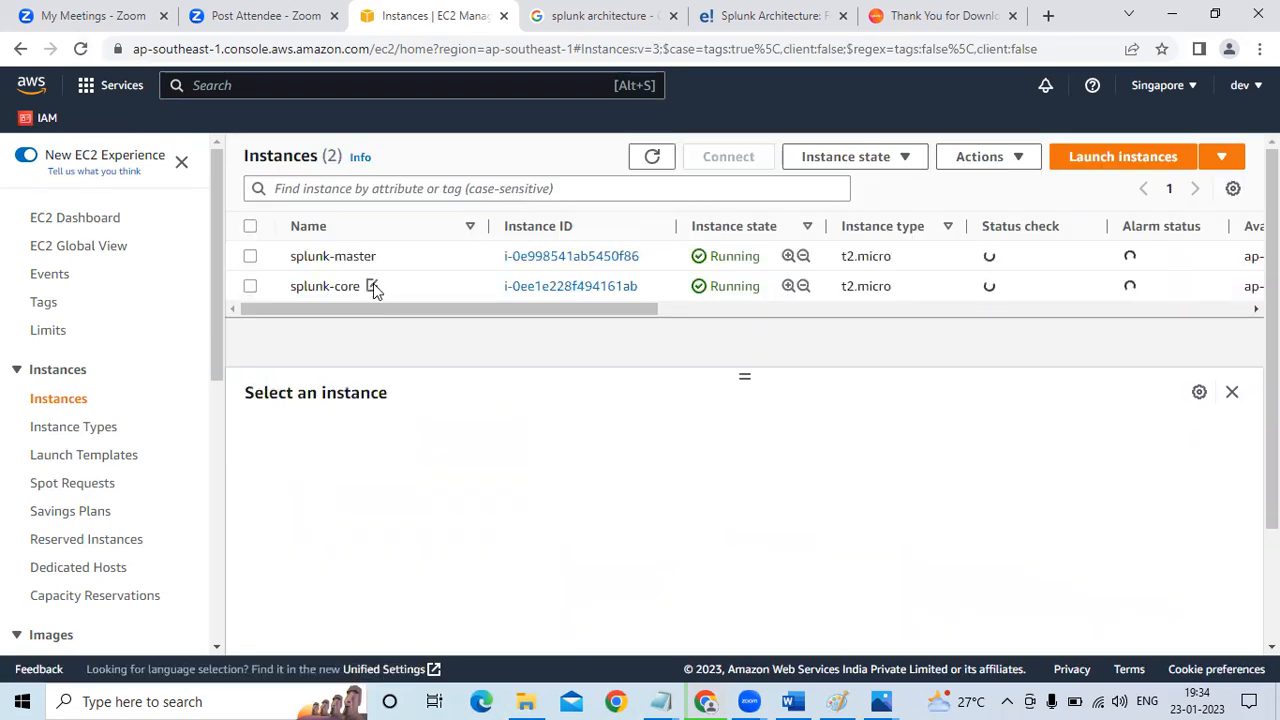
{"action": "left_click", "coordinate": [372, 287]}
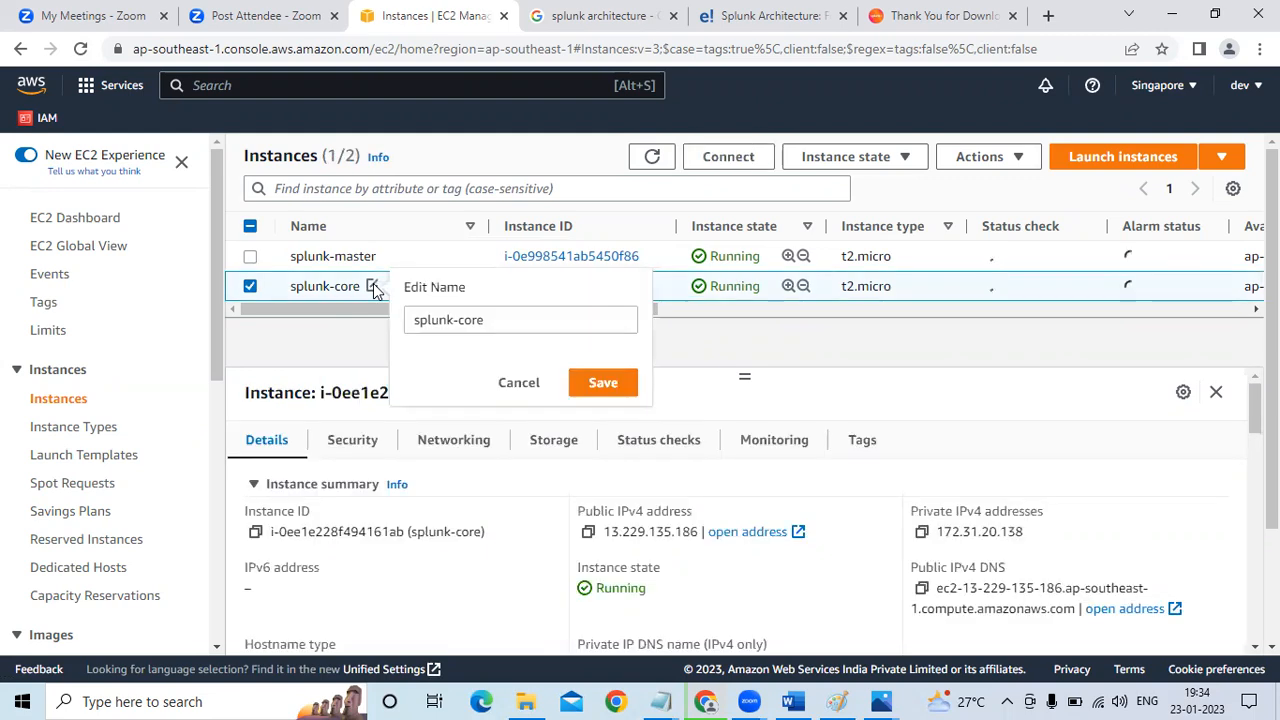
{"action": "triple_click", "coordinate": [508, 317]}
{"action": "left_click", "coordinate": [508, 317]}
{"action": "key", "text": "BackSpace"}
{"action": "key", "text": "BackSpace"}
{"action": "key", "text": "BackSpace"}
{"action": "key", "text": "BackSpace"}
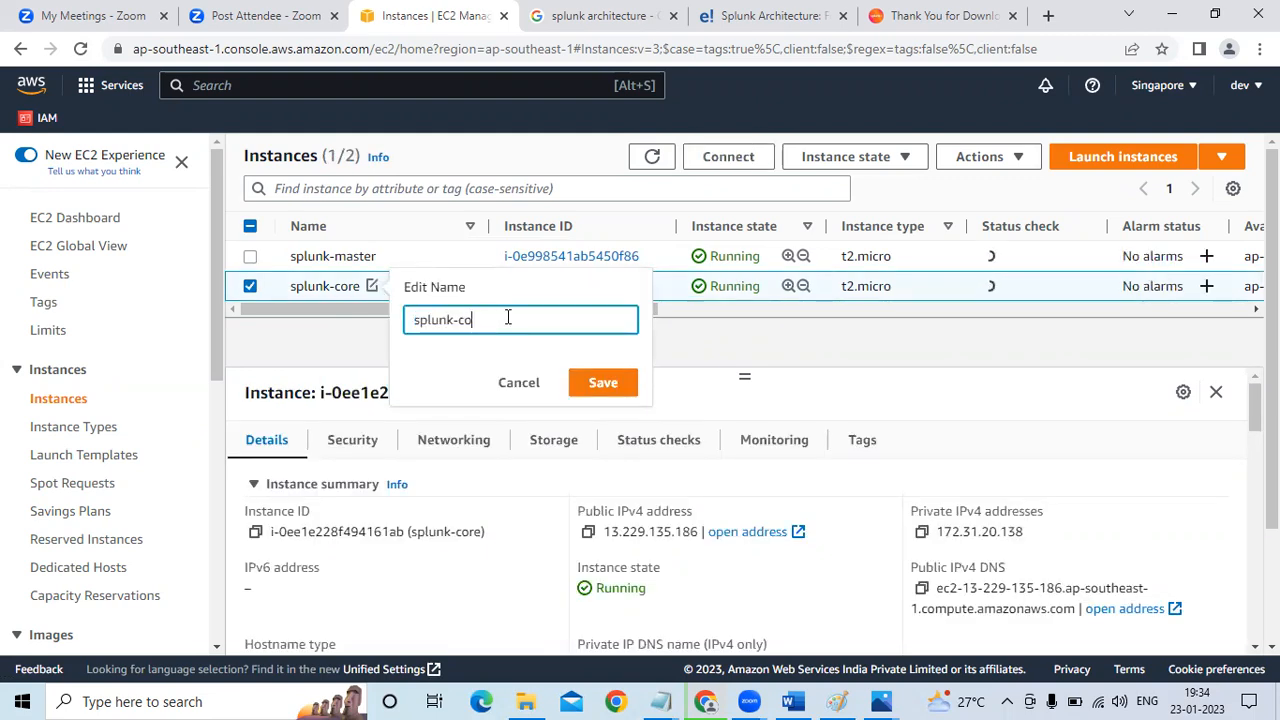
{"action": "type", "text": "forw"}
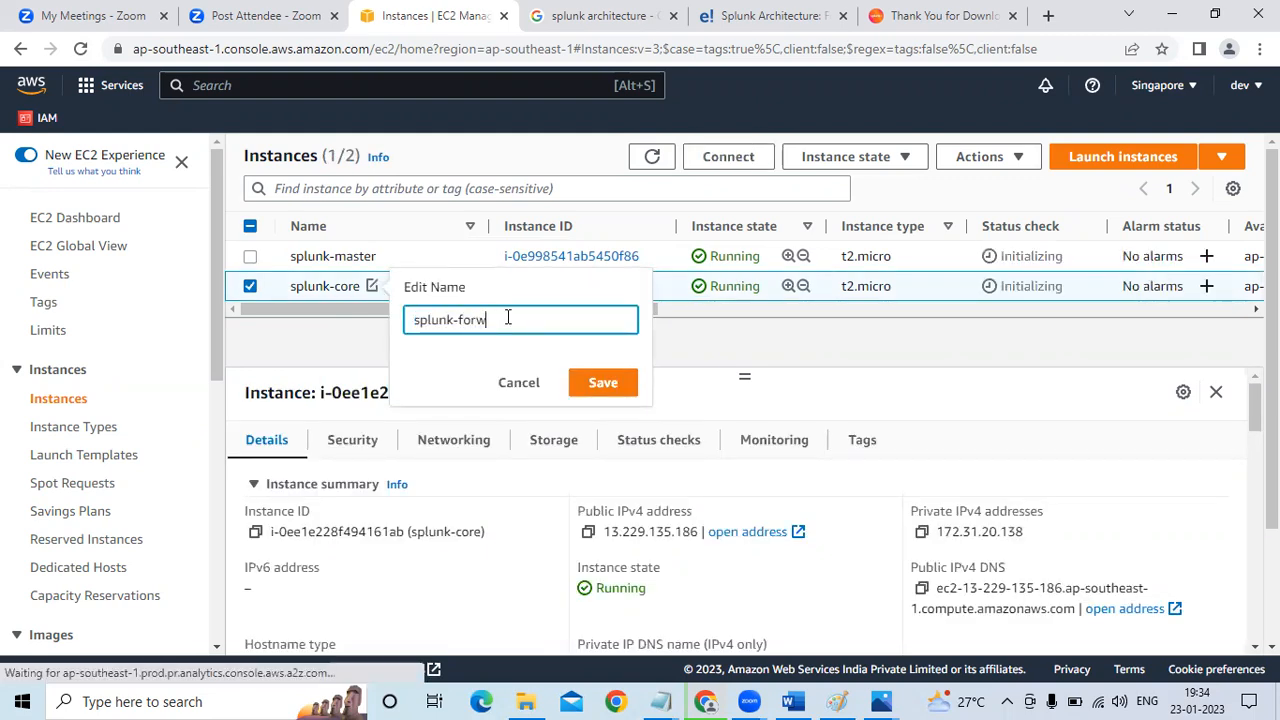
{"action": "type", "text": "r"}
{"action": "type", "text": "rder"}
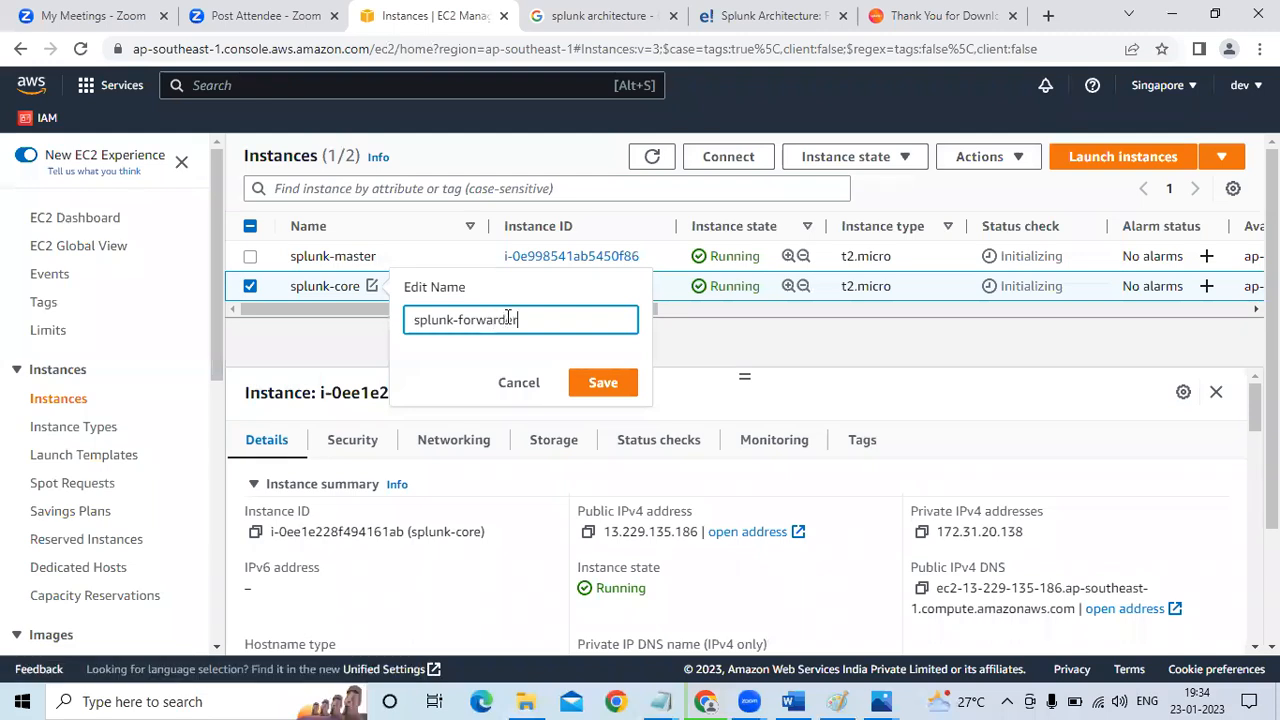
{"action": "left_click", "coordinate": [600, 381]}
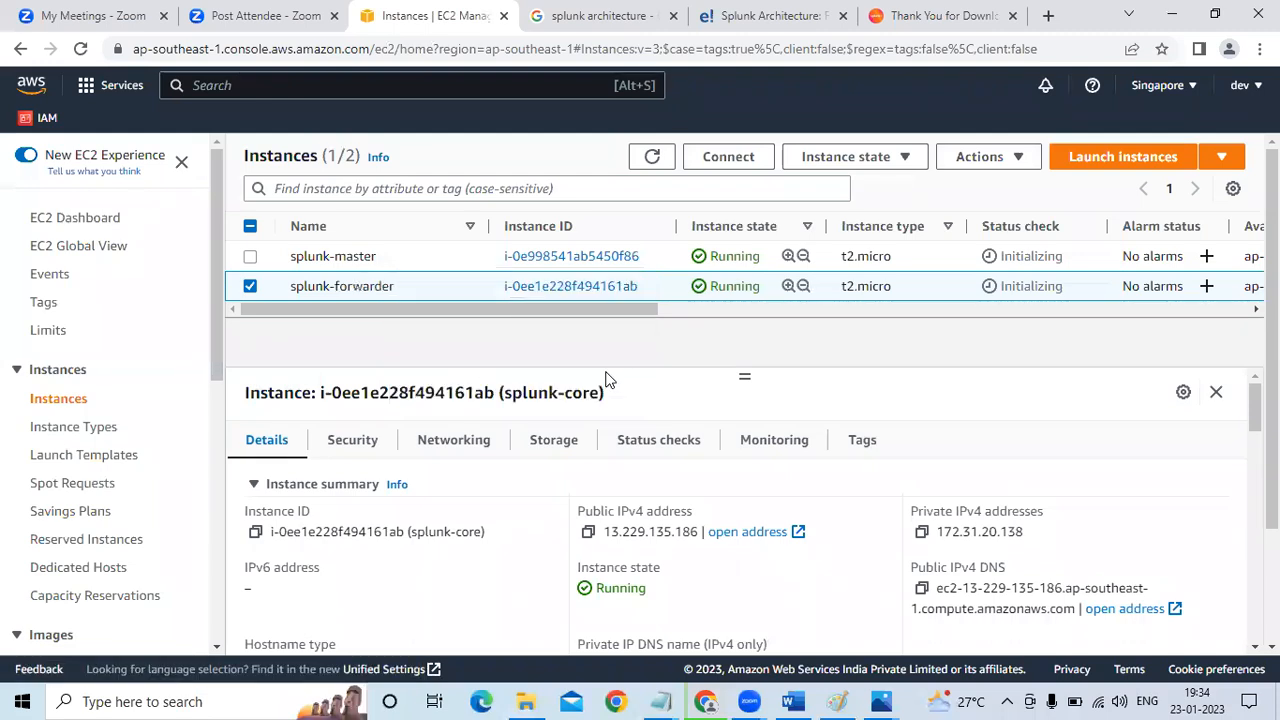
{"action": "left_click", "coordinate": [81, 50]}
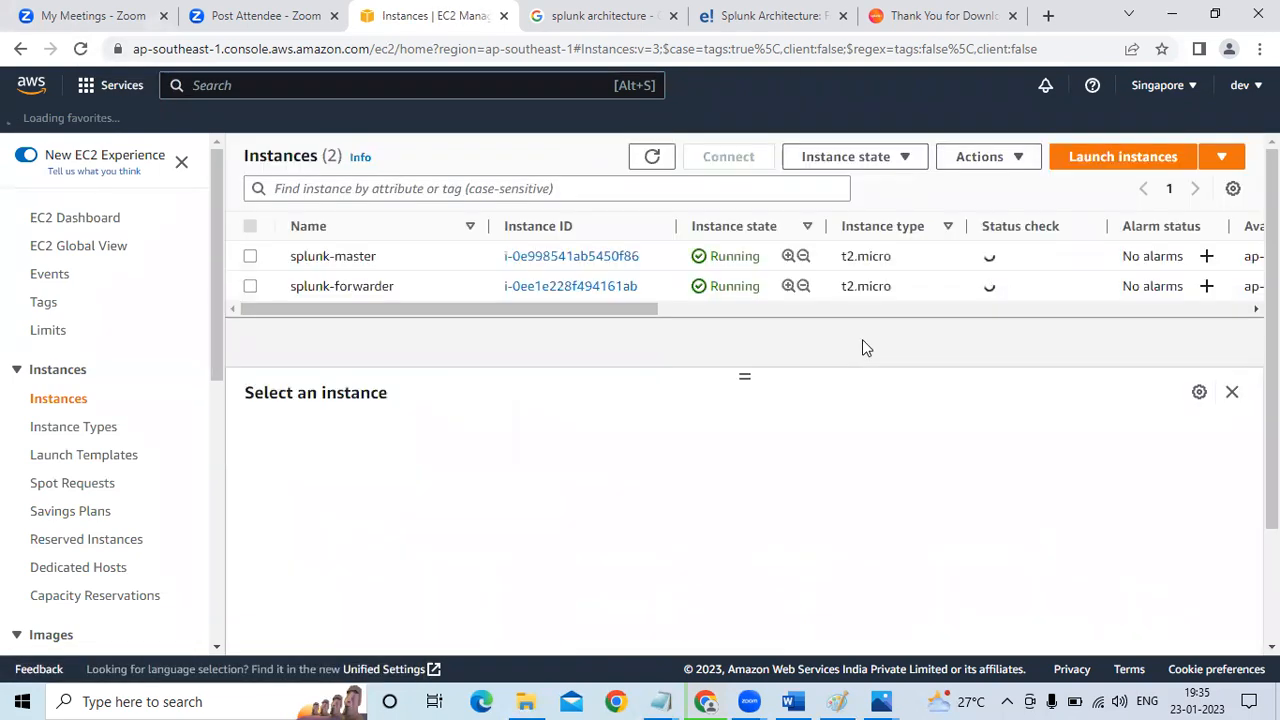
Open the details of the splunk-master instance and launch PuTTY
{"action": "left_click", "coordinate": [585, 256]}
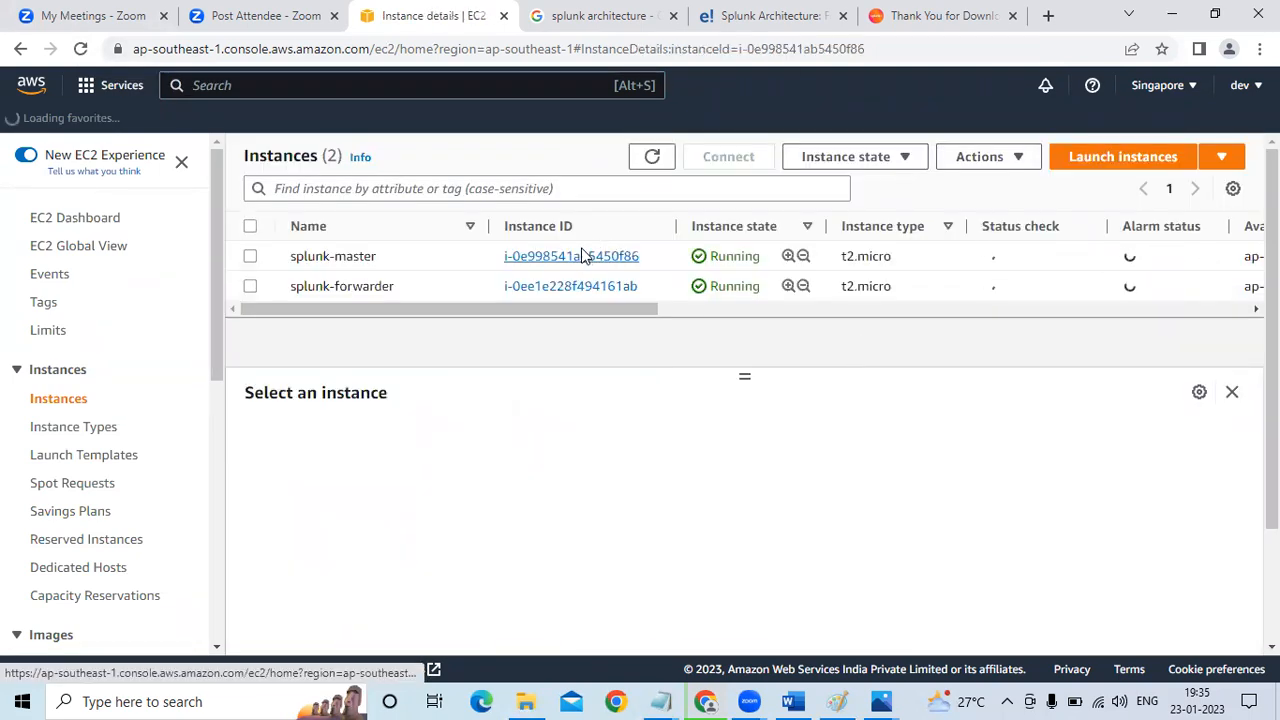
{"action": "left_click", "coordinate": [181, 701]}
{"action": "type", "text": "puu"}
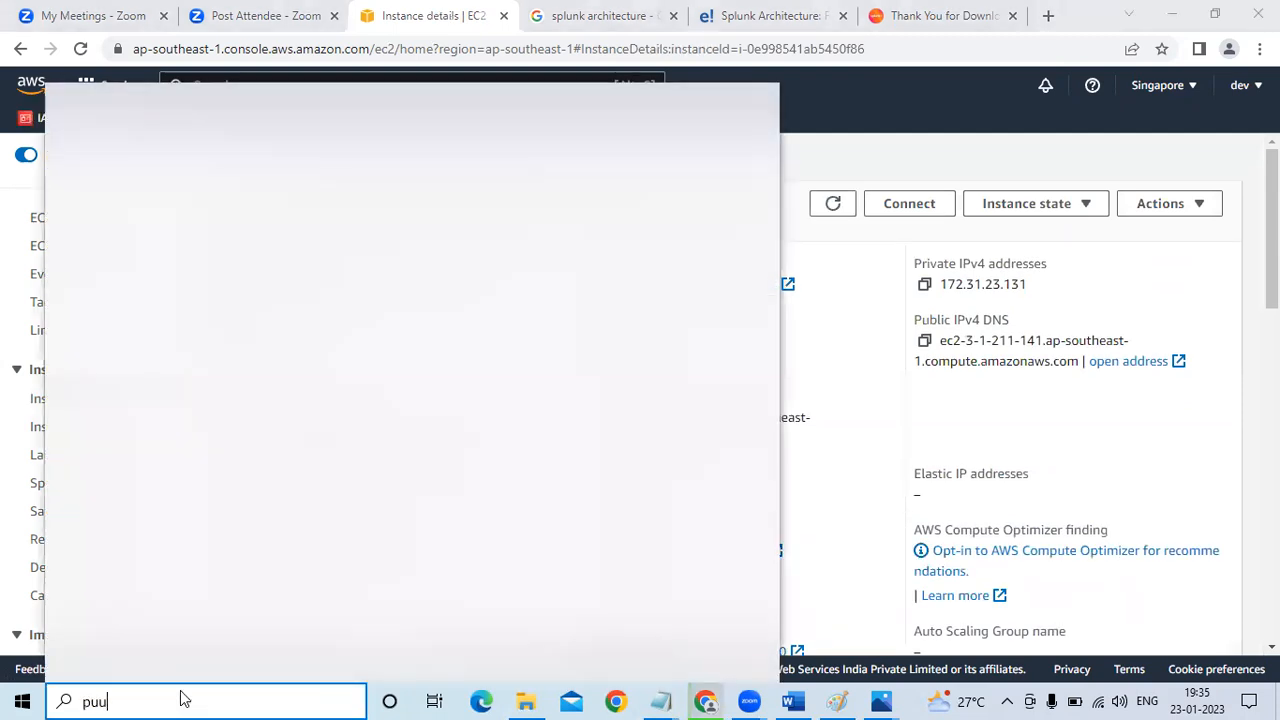
{"action": "key", "text": "BackSpace"}
{"action": "type", "text": "t"}
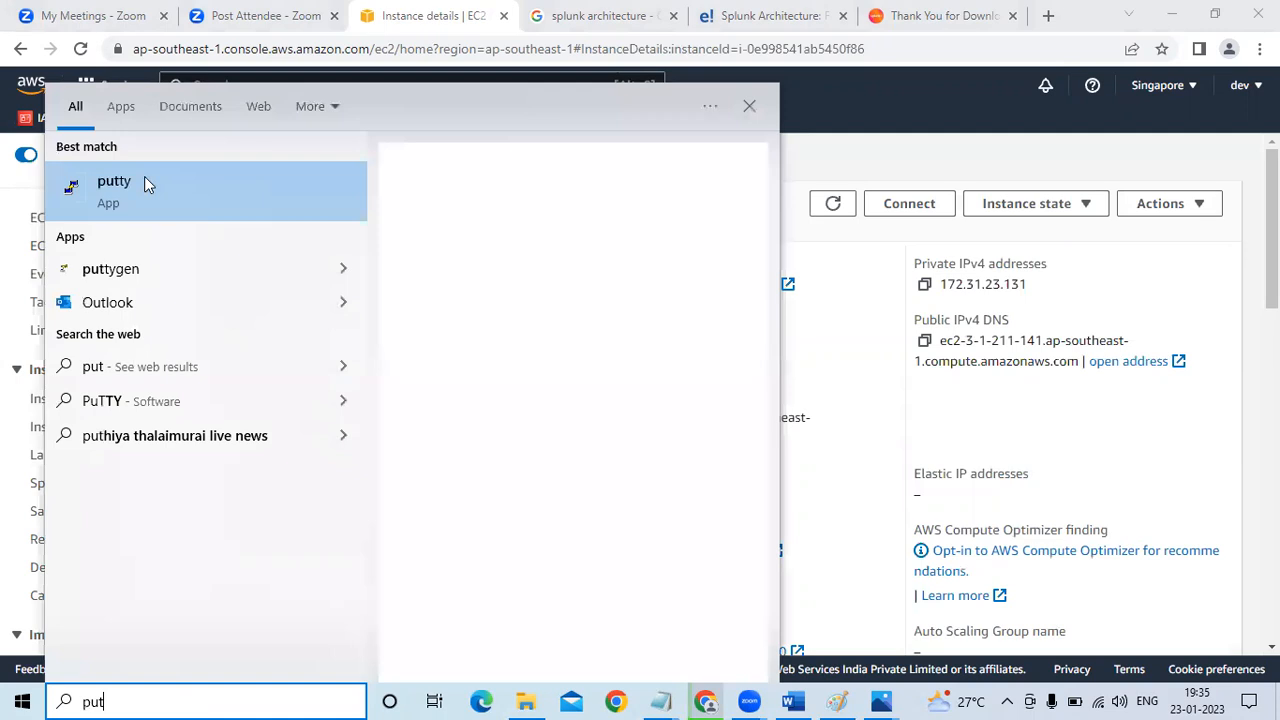
{"action": "left_click", "coordinate": [145, 183]}
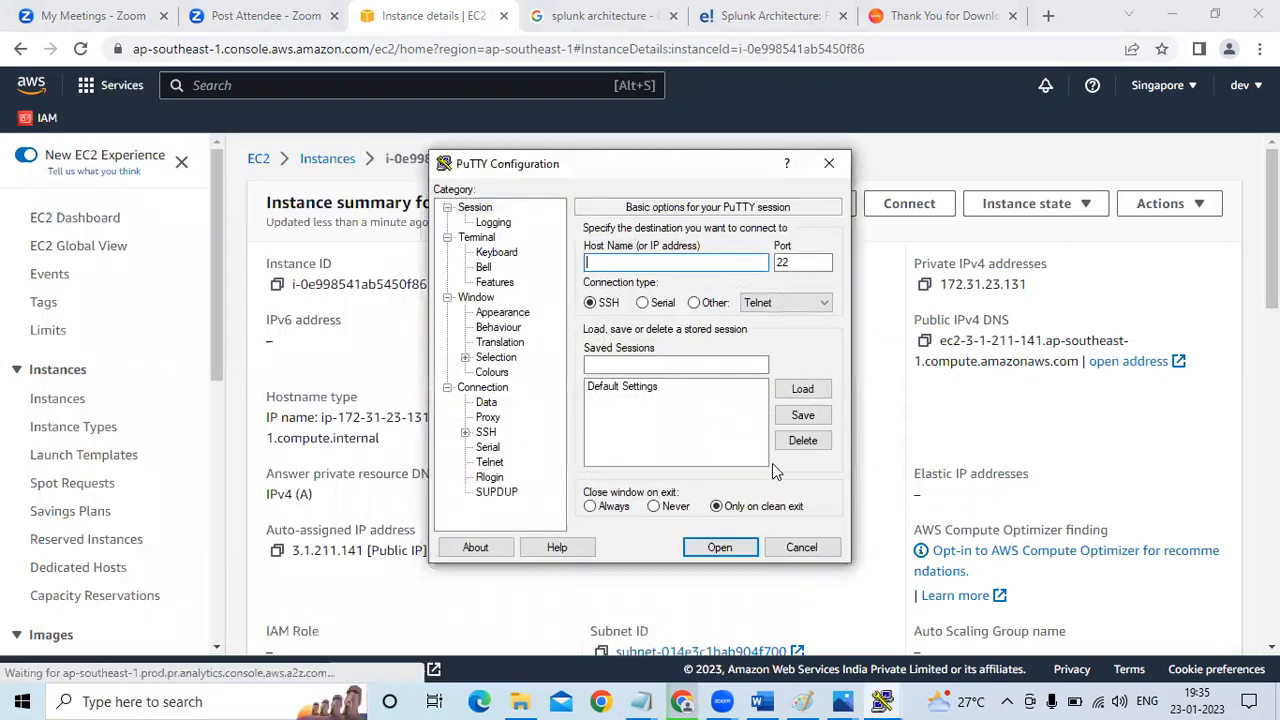
Copy the splunk-master instance's public IPv4 address and enter it as the host name in the PuTTY configuration
{"action": "left_click", "coordinate": [900, 416]}
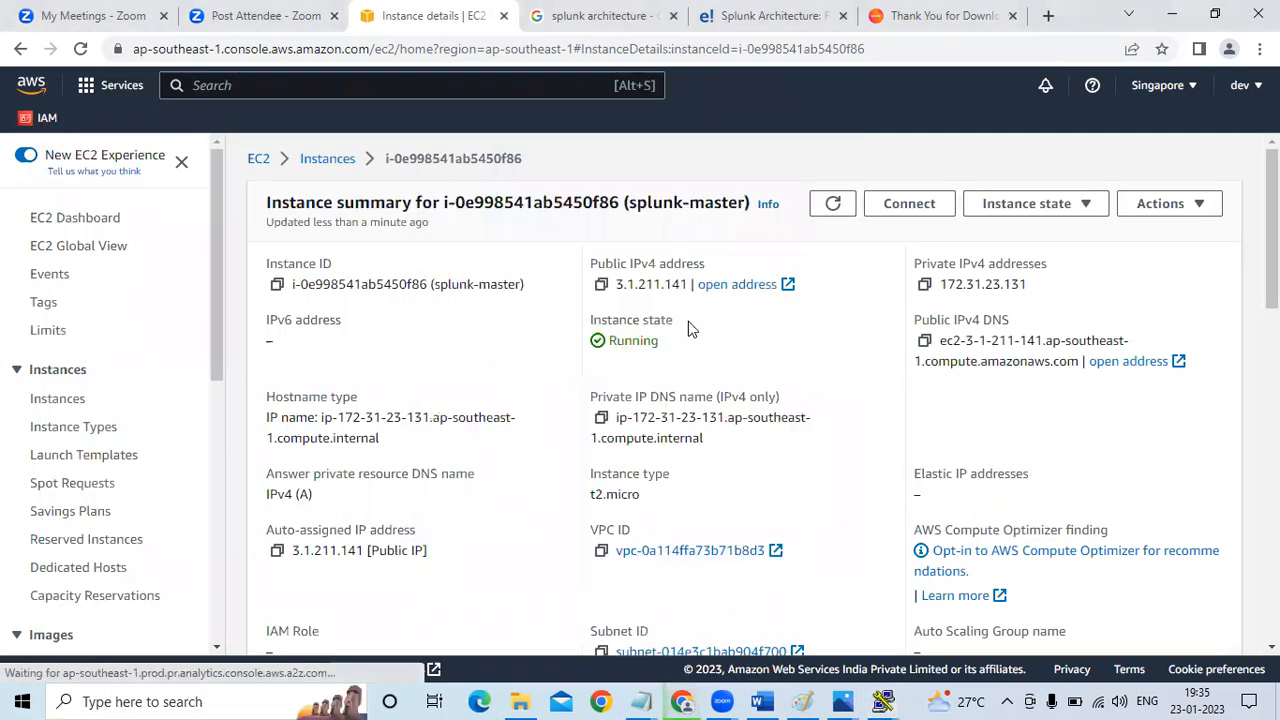
{"action": "left_click", "coordinate": [600, 284]}
{"action": "mouse_move", "coordinate": [882, 701]}
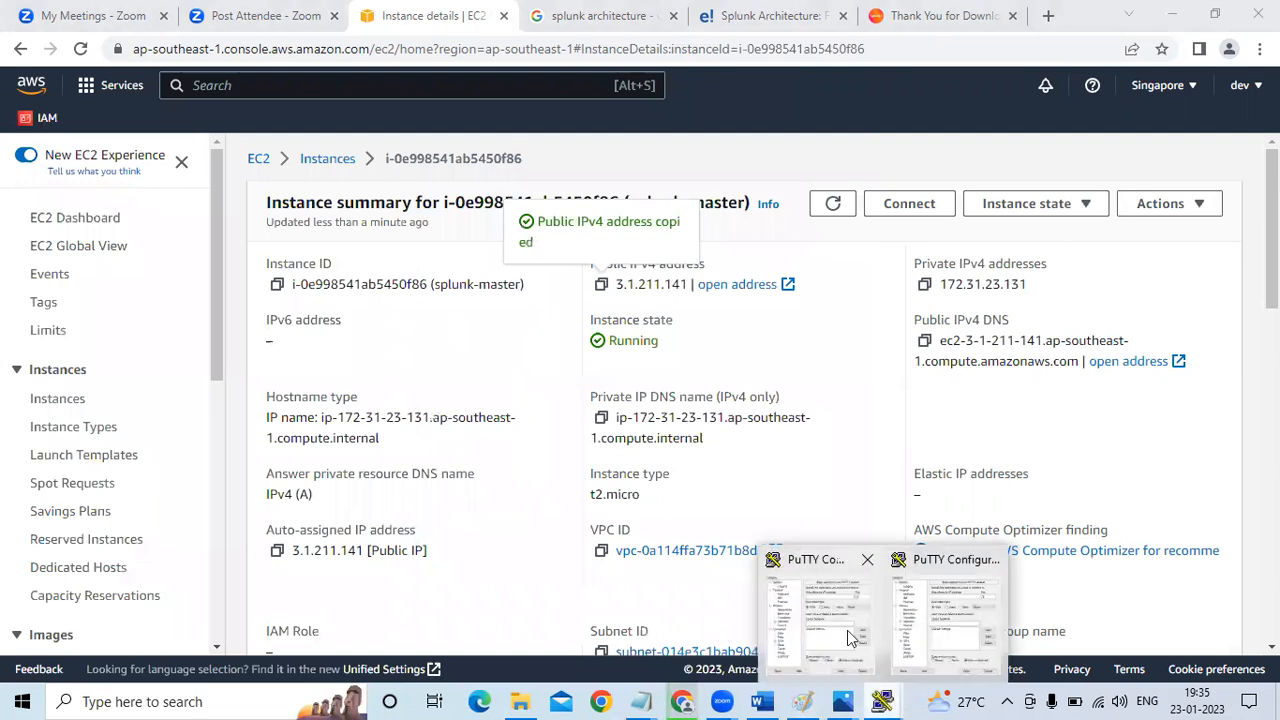
{"action": "left_click", "coordinate": [847, 630]}
{"action": "key", "text": "ctrl+v"}
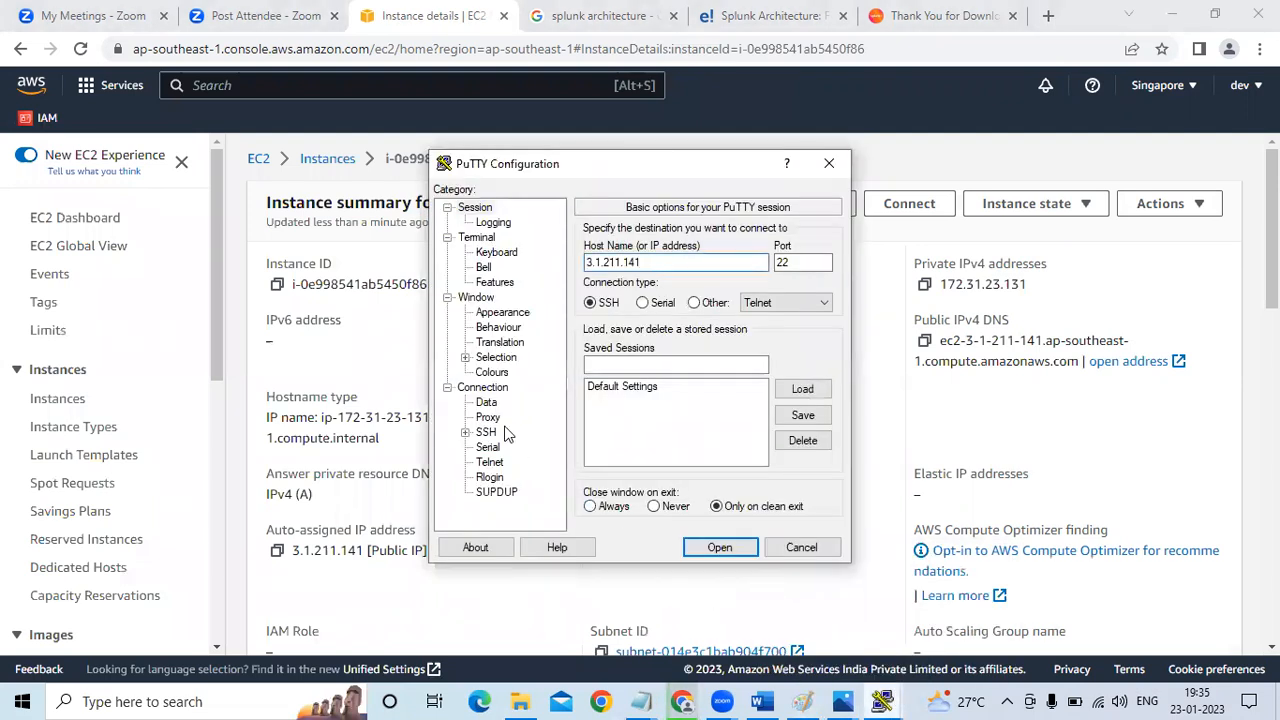
Set the SSH authentication private key file to myawskeypair from the Downloads folder
{"action": "left_click", "coordinate": [465, 432]}
{"action": "left_click", "coordinate": [503, 447]}
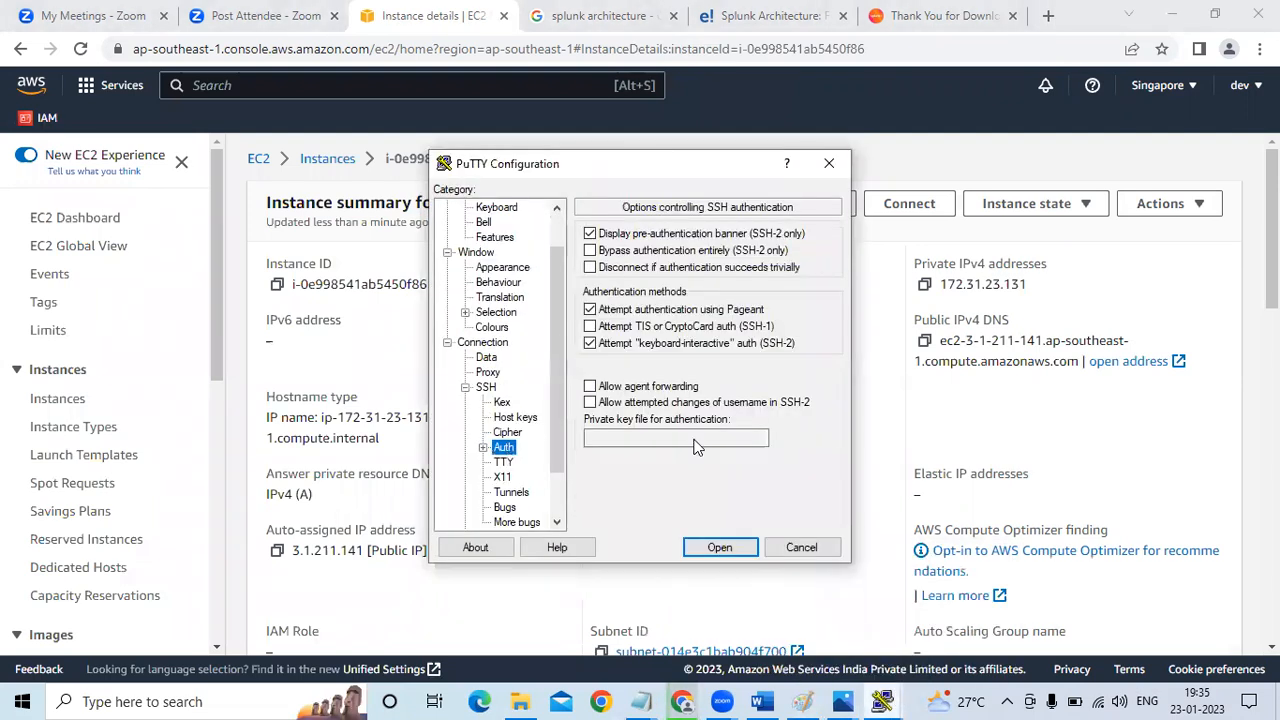
{"action": "left_click", "coordinate": [806, 438]}
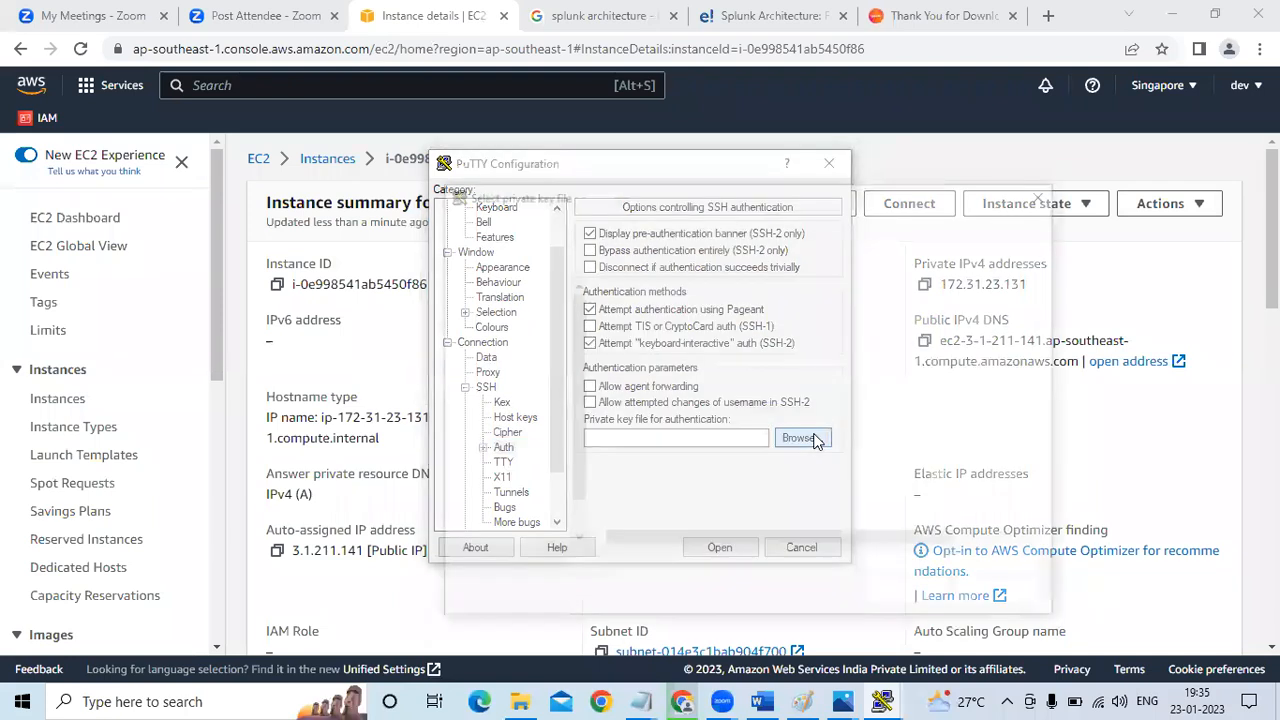
{"action": "left_click", "coordinate": [700, 432]}
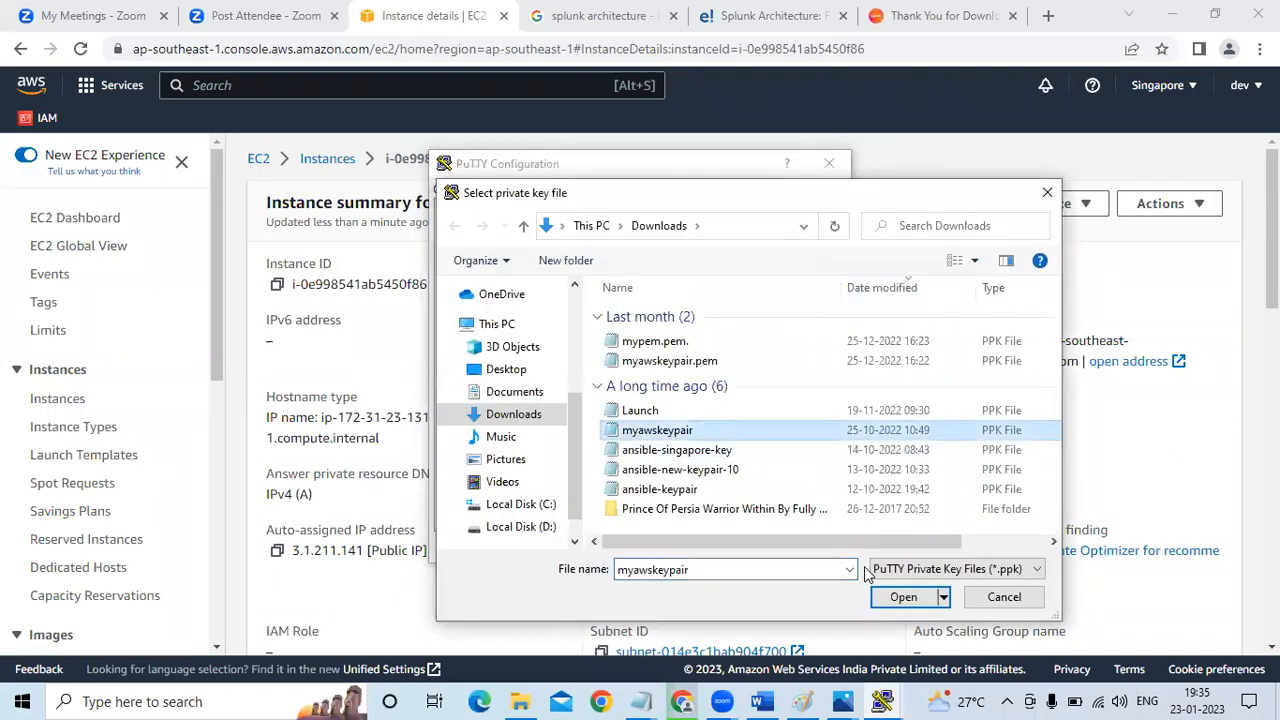
{"action": "left_click", "coordinate": [903, 597]}
Open the SSH session to splunk-master, accept the server's host key and log in as ec2-user
{"action": "left_click", "coordinate": [716, 548]}
{"action": "left_click", "coordinate": [656, 546]}
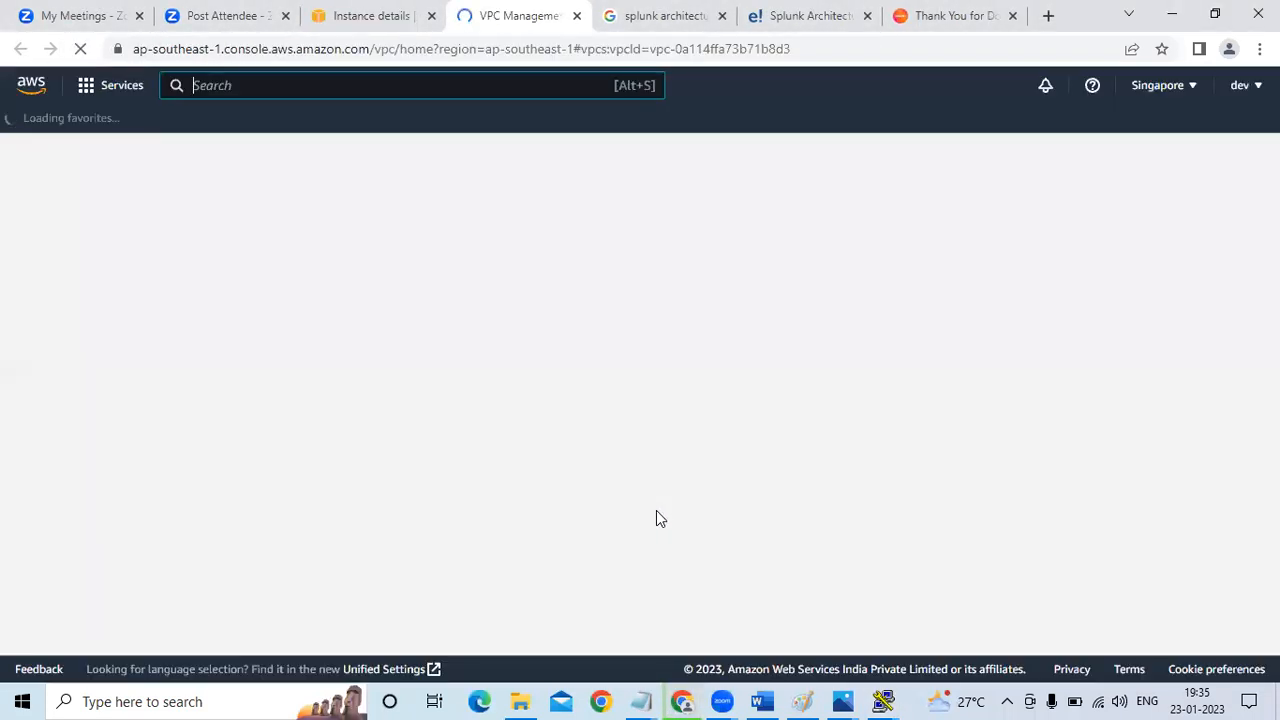
{"action": "key", "text": "alt+Tab"}
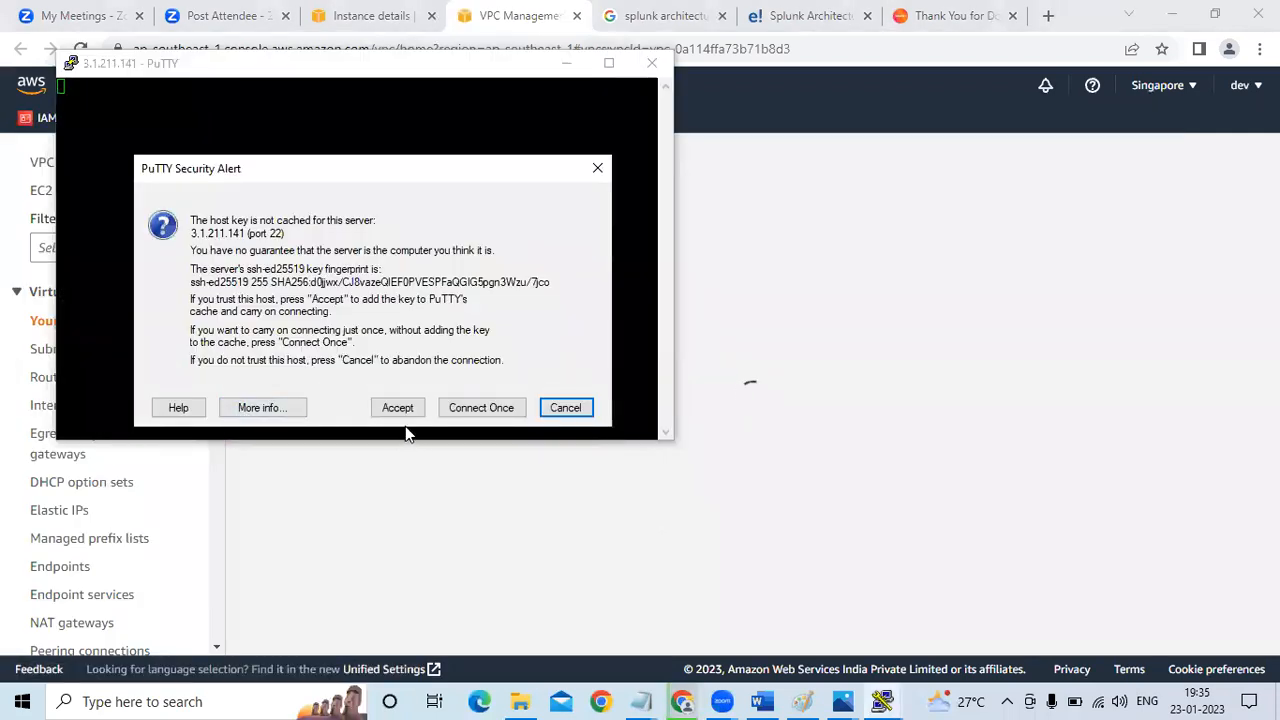
{"action": "left_click", "coordinate": [407, 407]}
{"action": "type", "text": "ec2-user"}
{"action": "key", "text": "Return"}
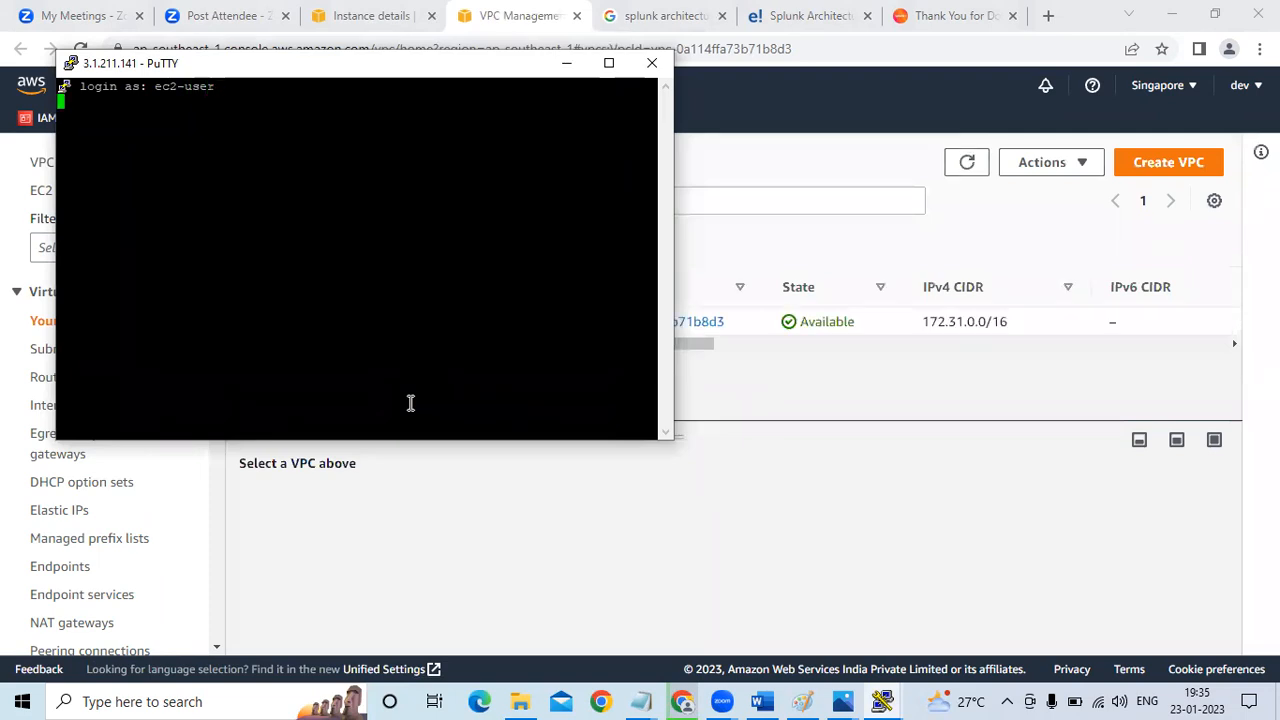
Maximize the terminal window and set its font to Courier New, bold, 16-point in the session settings
{"action": "left_click", "coordinate": [608, 63]}
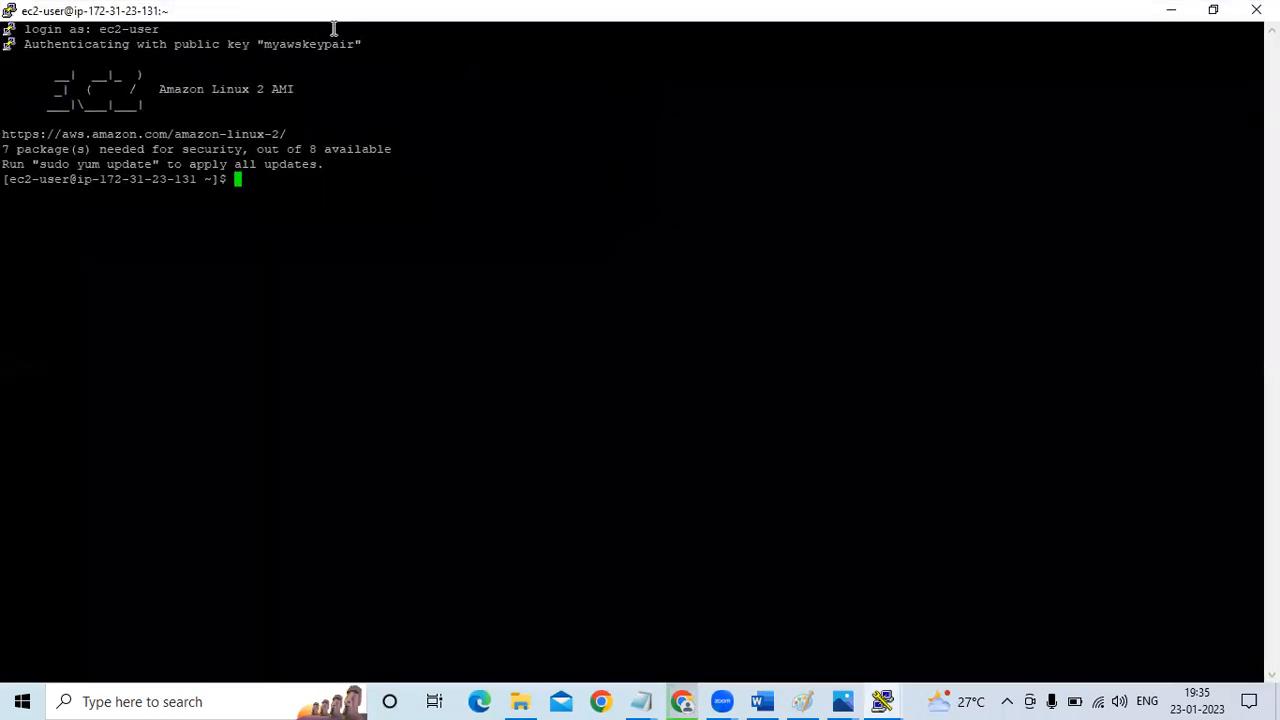
{"action": "right_click", "coordinate": [333, 28]}
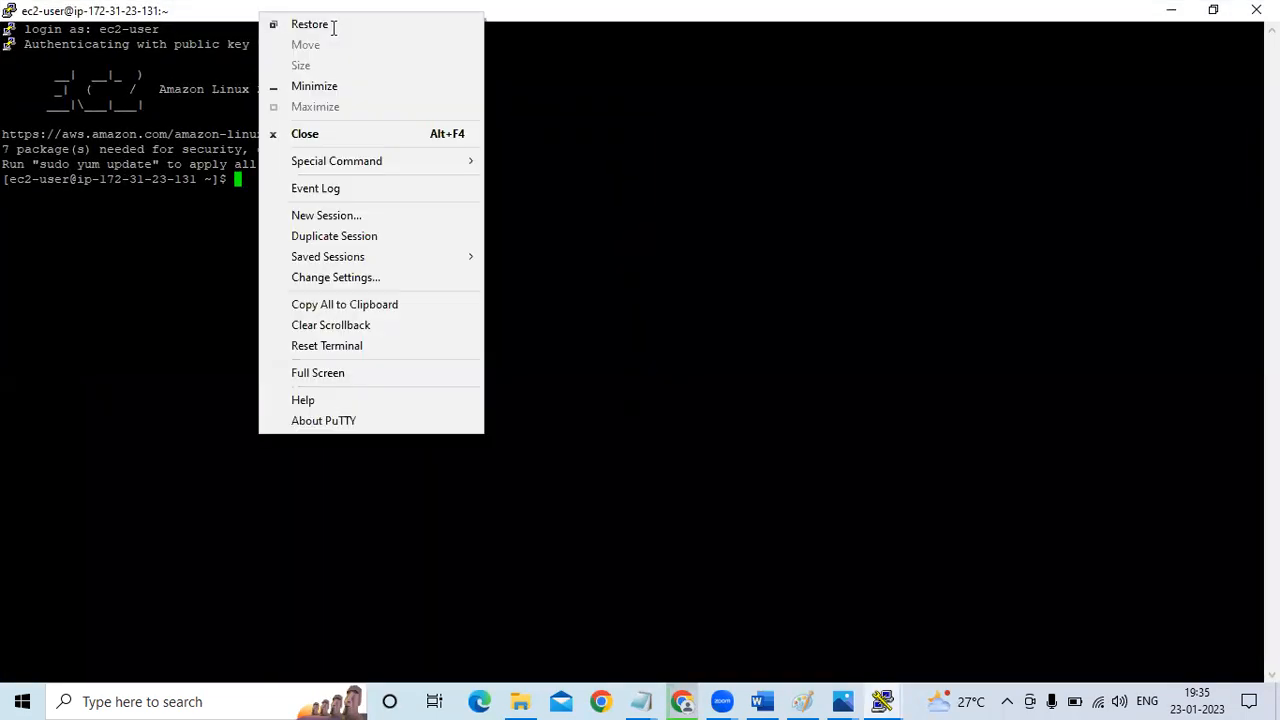
{"action": "left_click", "coordinate": [360, 283]}
{"action": "left_click", "coordinate": [515, 316]}
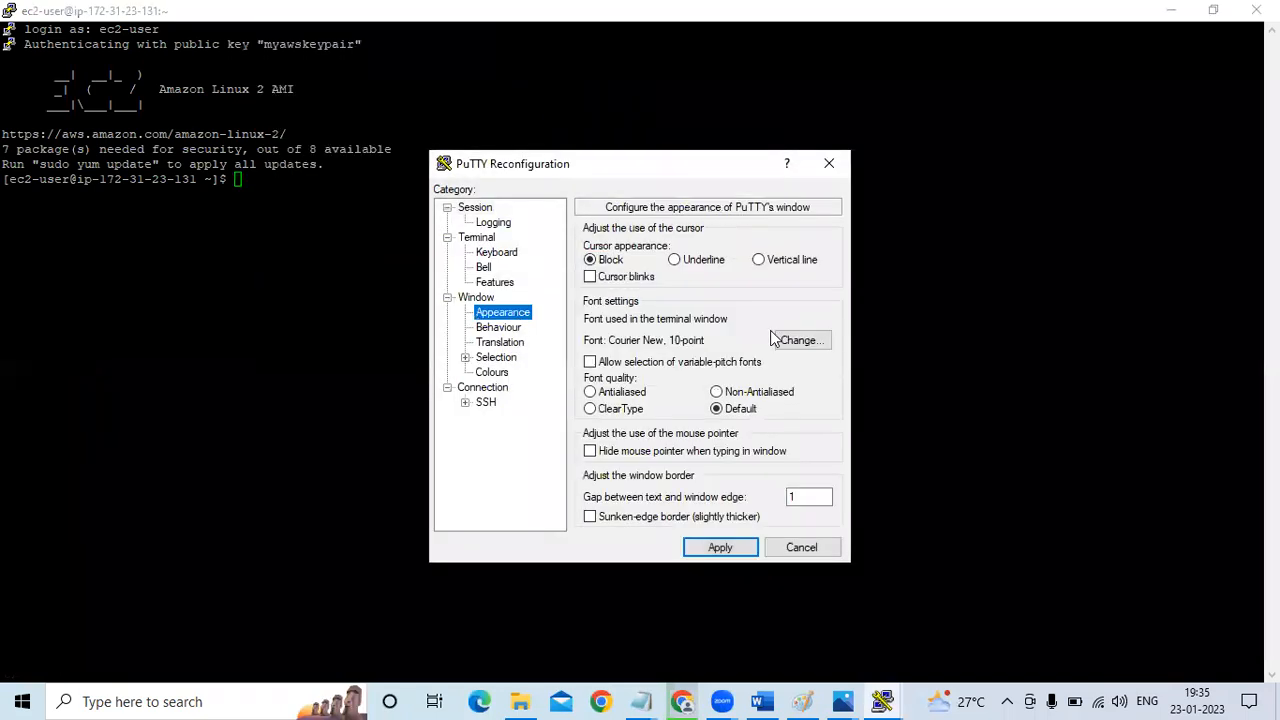
{"action": "left_click", "coordinate": [800, 340]}
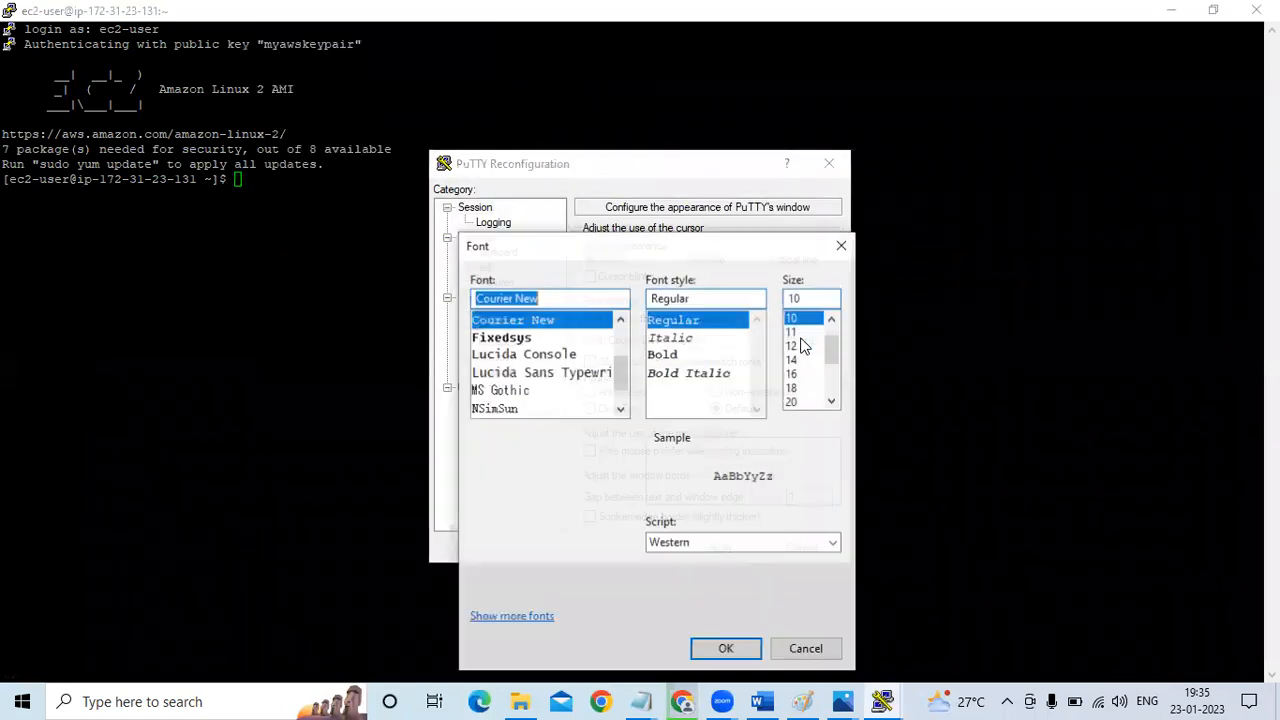
{"action": "left_click", "coordinate": [677, 360]}
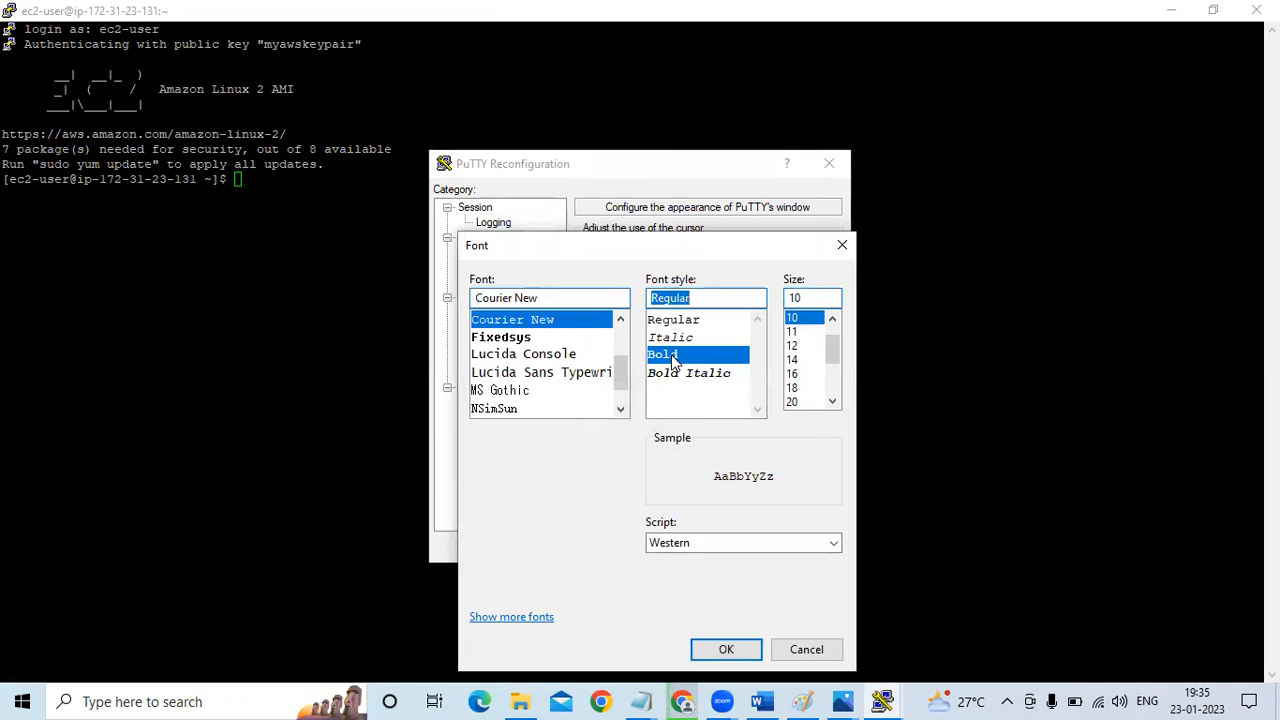
{"action": "left_click", "coordinate": [812, 373]}
{"action": "left_click", "coordinate": [727, 650]}
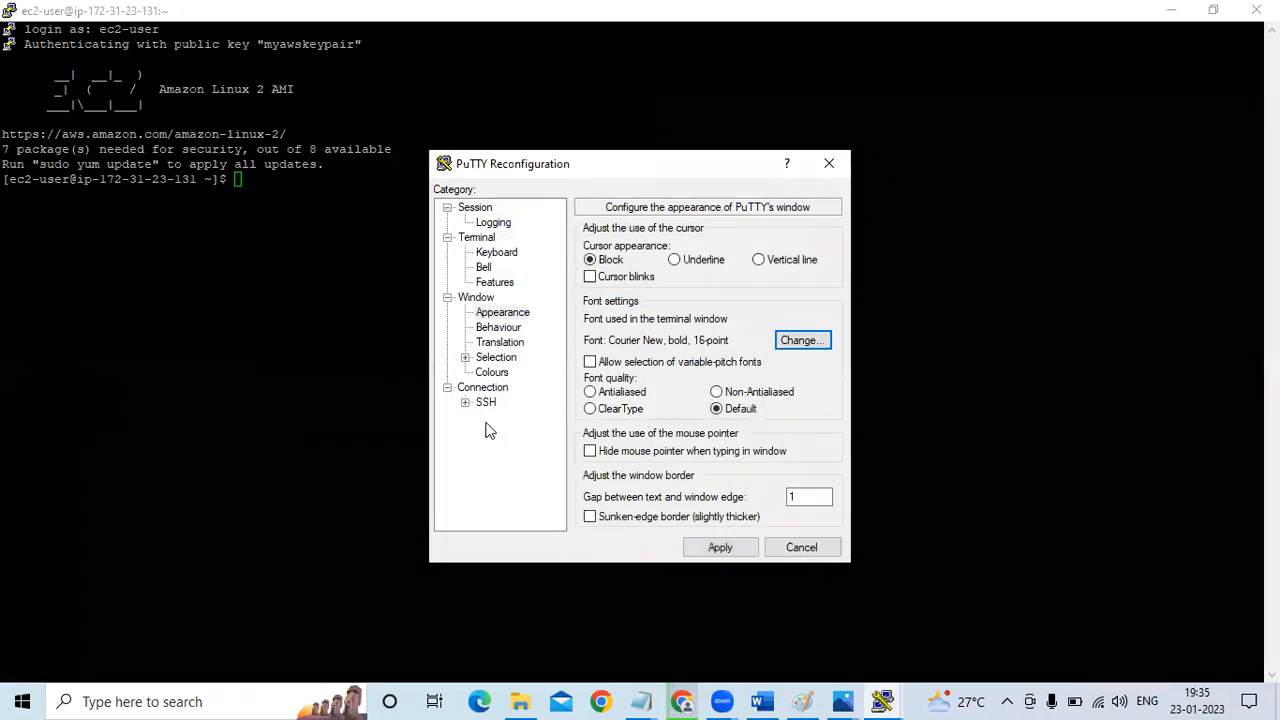
Enable system colours, set the seconds between keepalives to 240 and apply the session settings
{"action": "left_click", "coordinate": [491, 372]}
{"action": "left_click", "coordinate": [591, 344]}
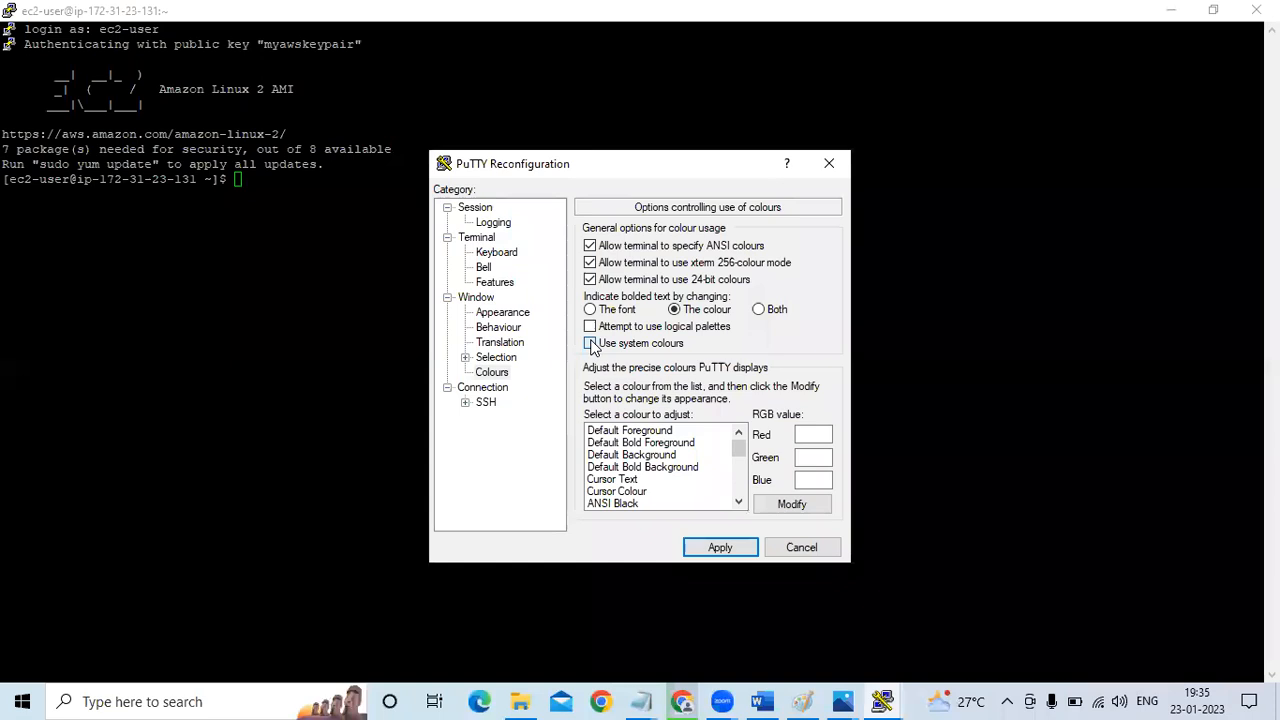
{"action": "left_click", "coordinate": [489, 387]}
{"action": "left_click", "coordinate": [819, 249]}
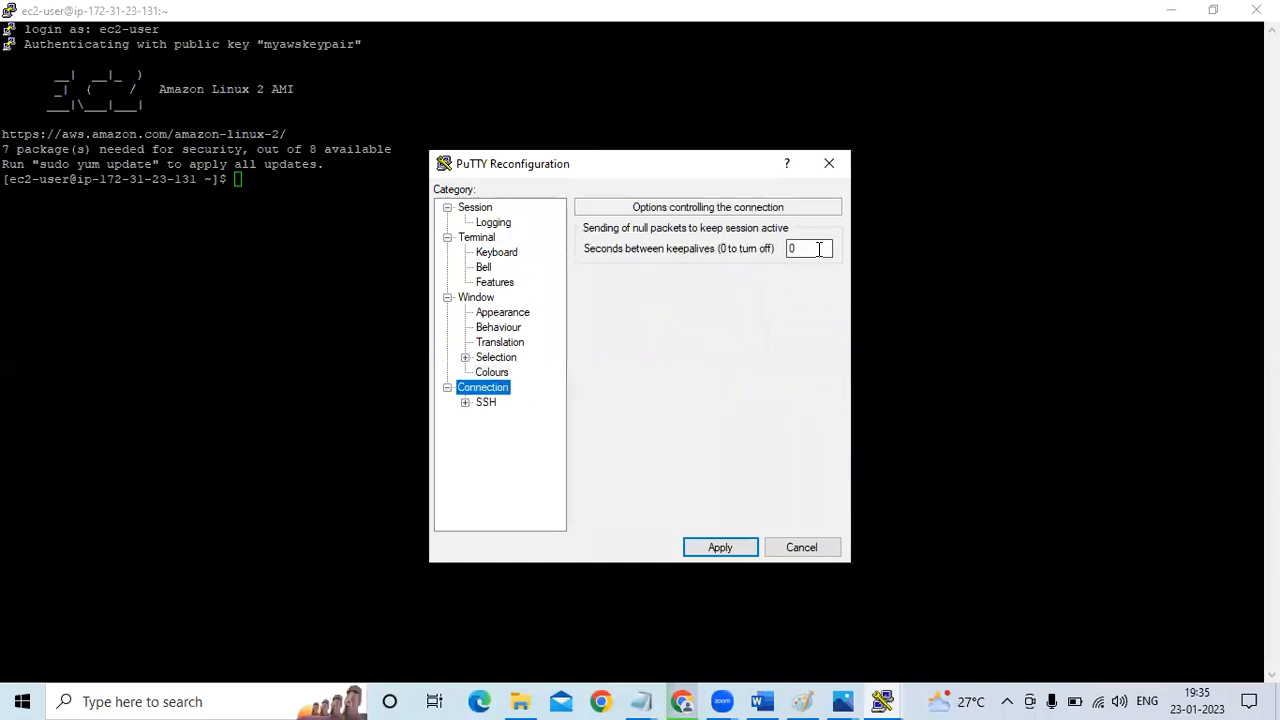
{"action": "type", "text": "24"}
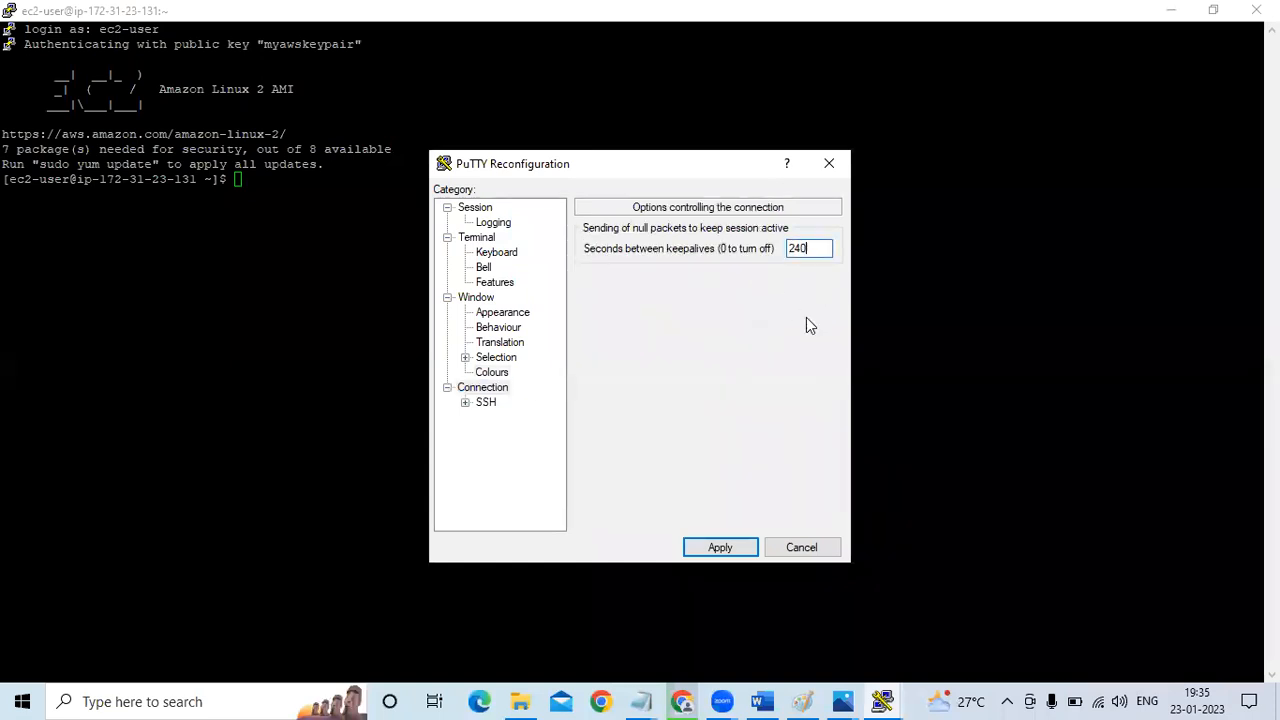
{"action": "left_click", "coordinate": [706, 543]}
Switch to the root user with sudo su - and clear the terminal
{"action": "type", "text": "sudo su "}
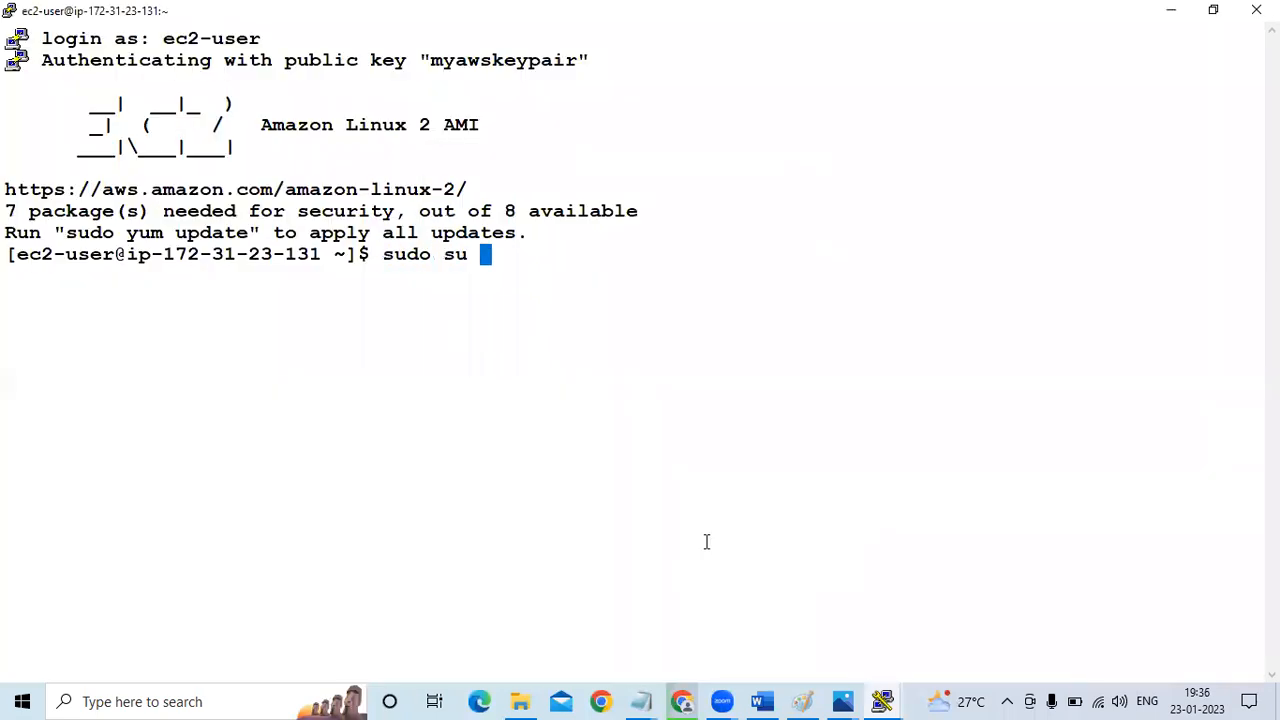
{"action": "type", "text": "-"}
{"action": "key", "text": "Return"}
{"action": "type", "text": "clear"}
{"action": "key", "text": "Return"}
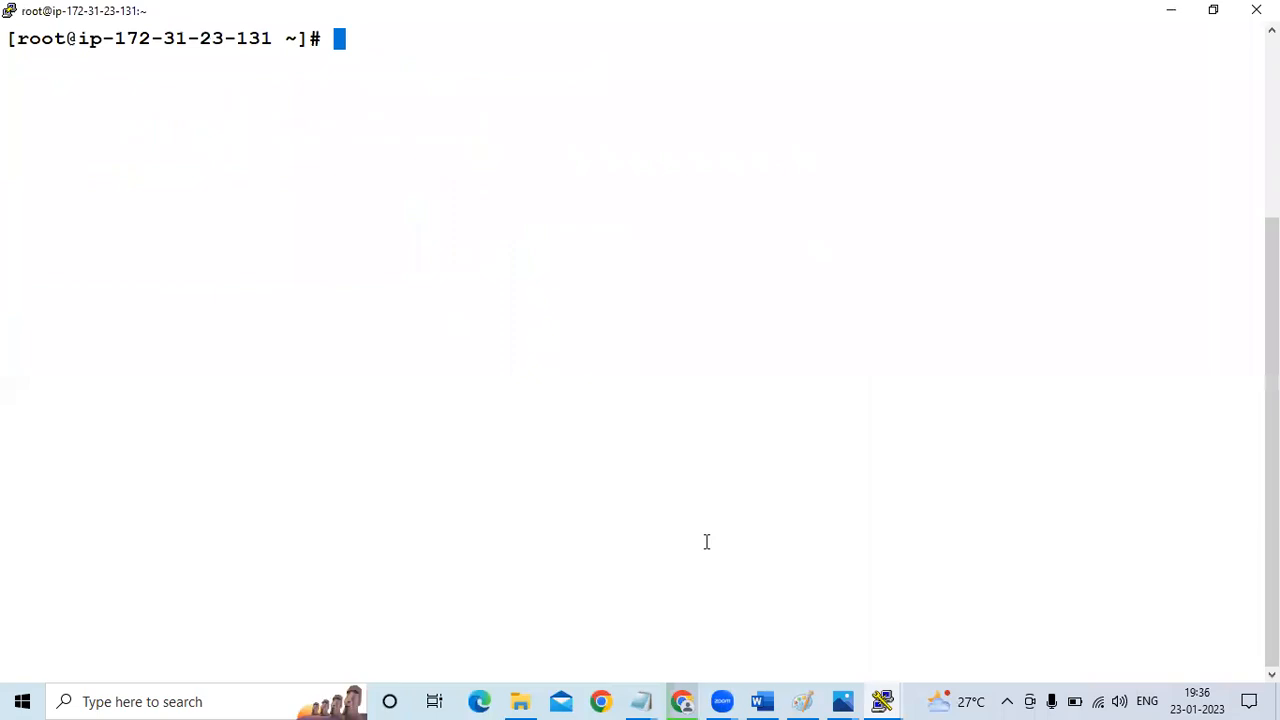
{"action": "key", "text": "Return"}
{"action": "key", "text": "Return"}
{"action": "key", "text": "Return"}
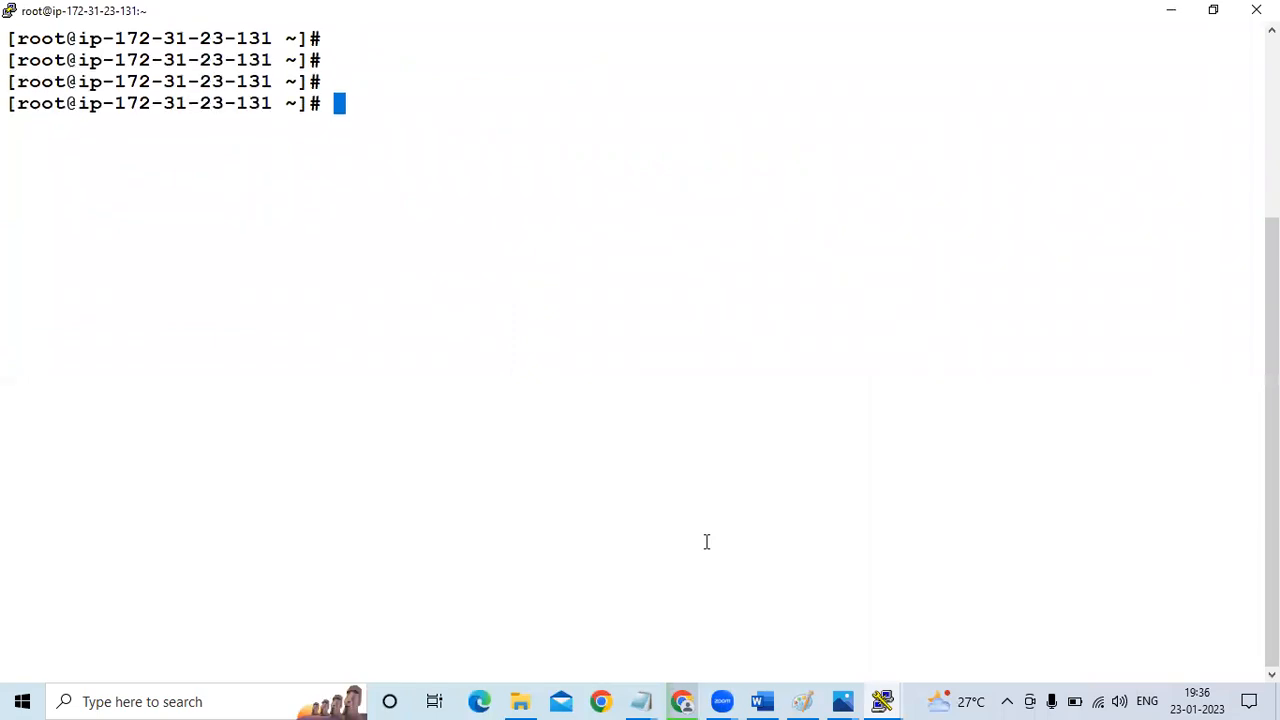
Copy the Splunk 9.0.1 wget command from the Splunk_Intro_Installation notes and run it in the splunk-master terminal
{"action": "left_click", "coordinate": [643, 699]}
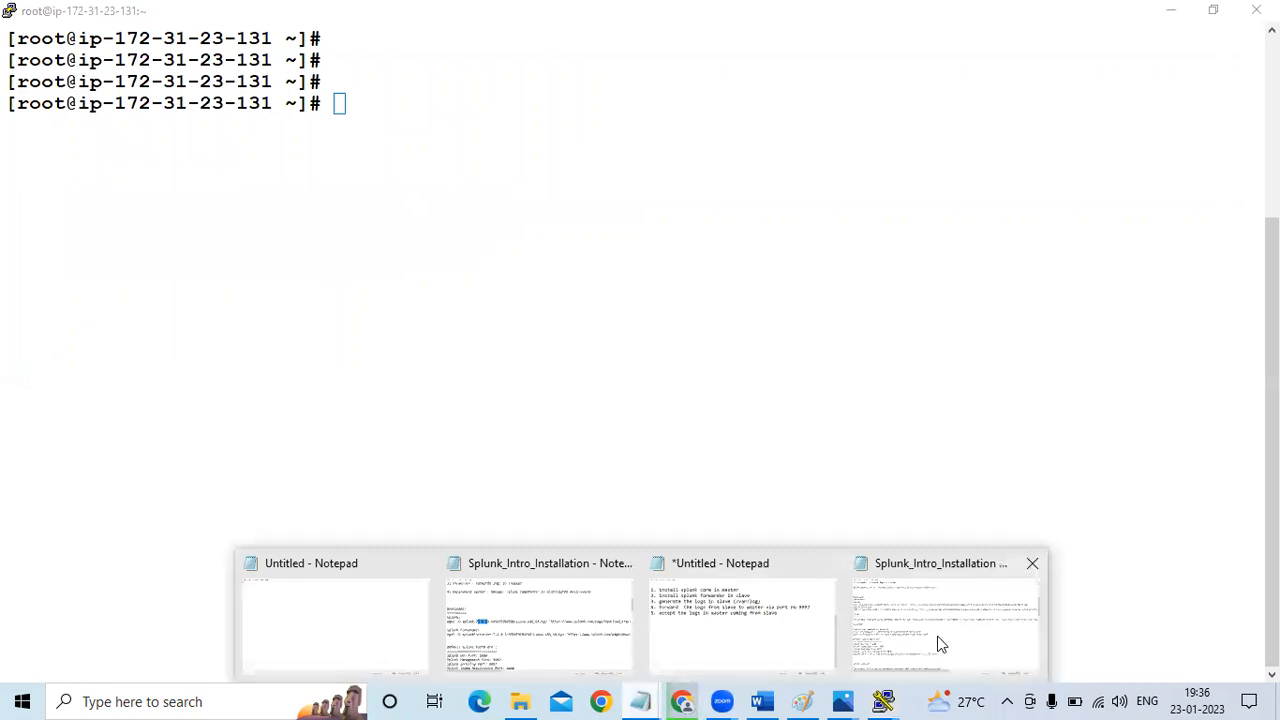
{"action": "left_click", "coordinate": [940, 644]}
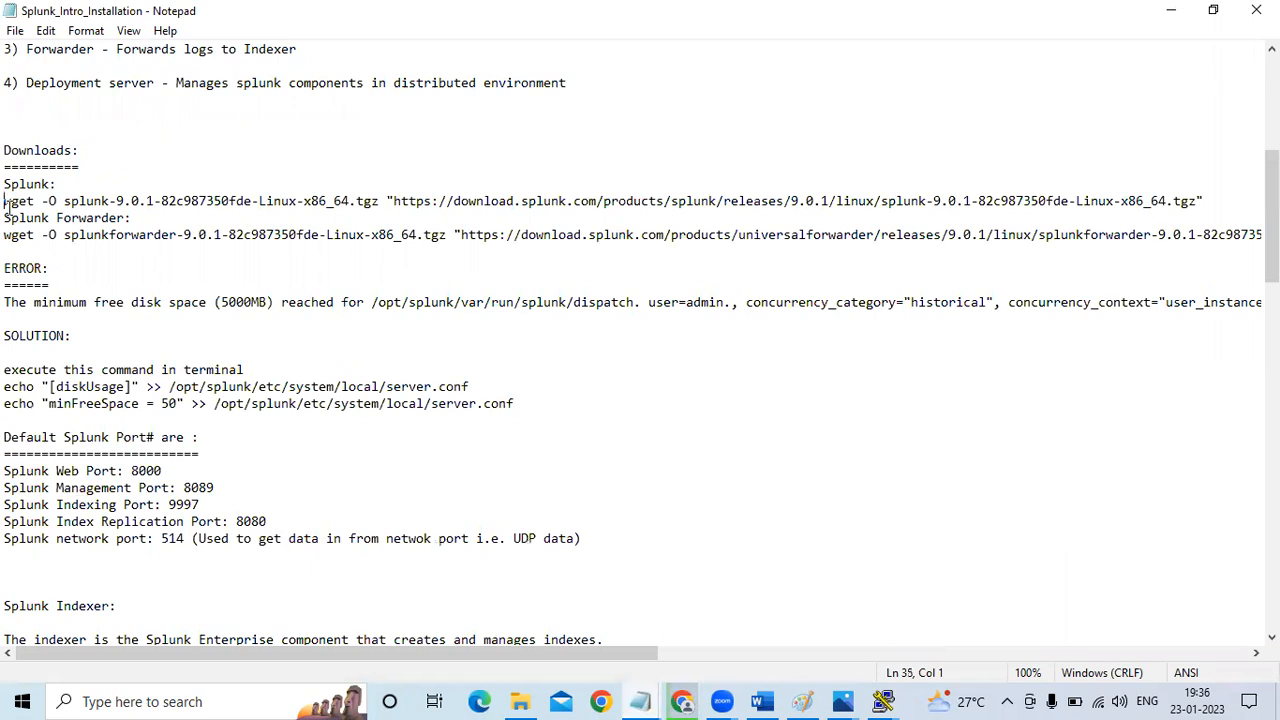
{"action": "left_click_drag", "start_coordinate": [6, 205], "coordinate": [6, 216]}
{"action": "key", "text": "ctrl+c"}
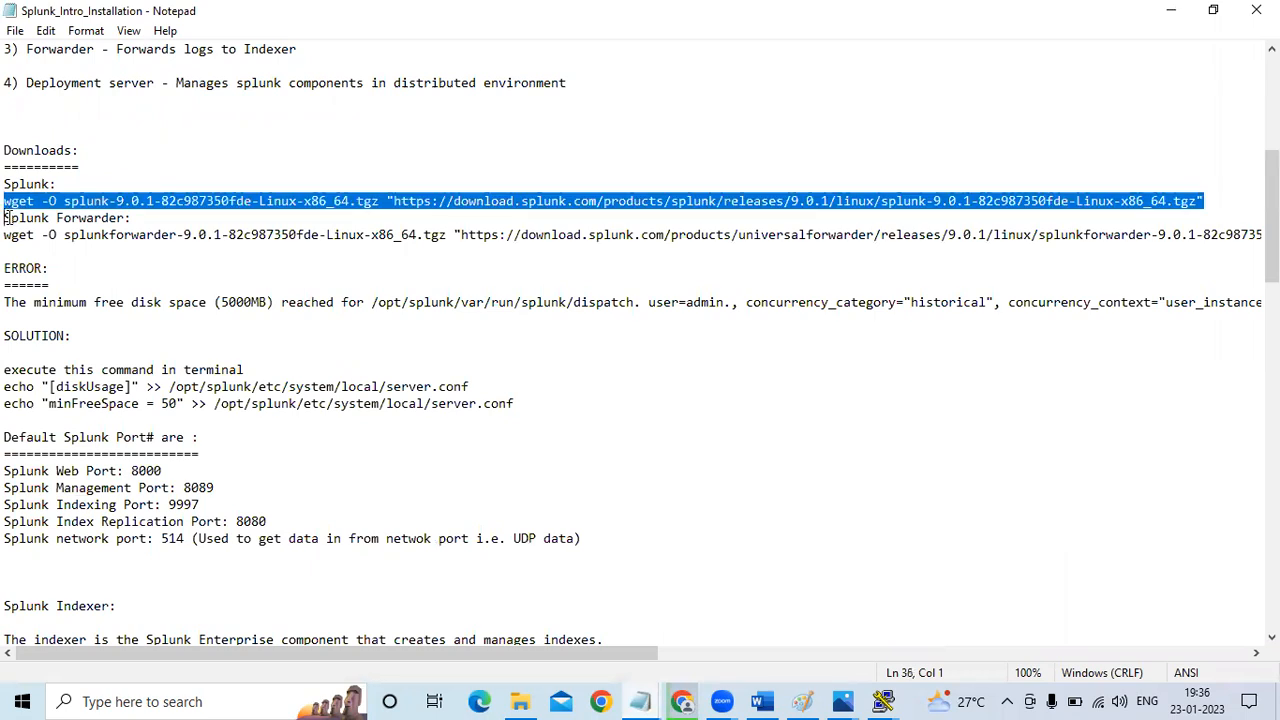
{"action": "key", "text": "alt+Tab"}
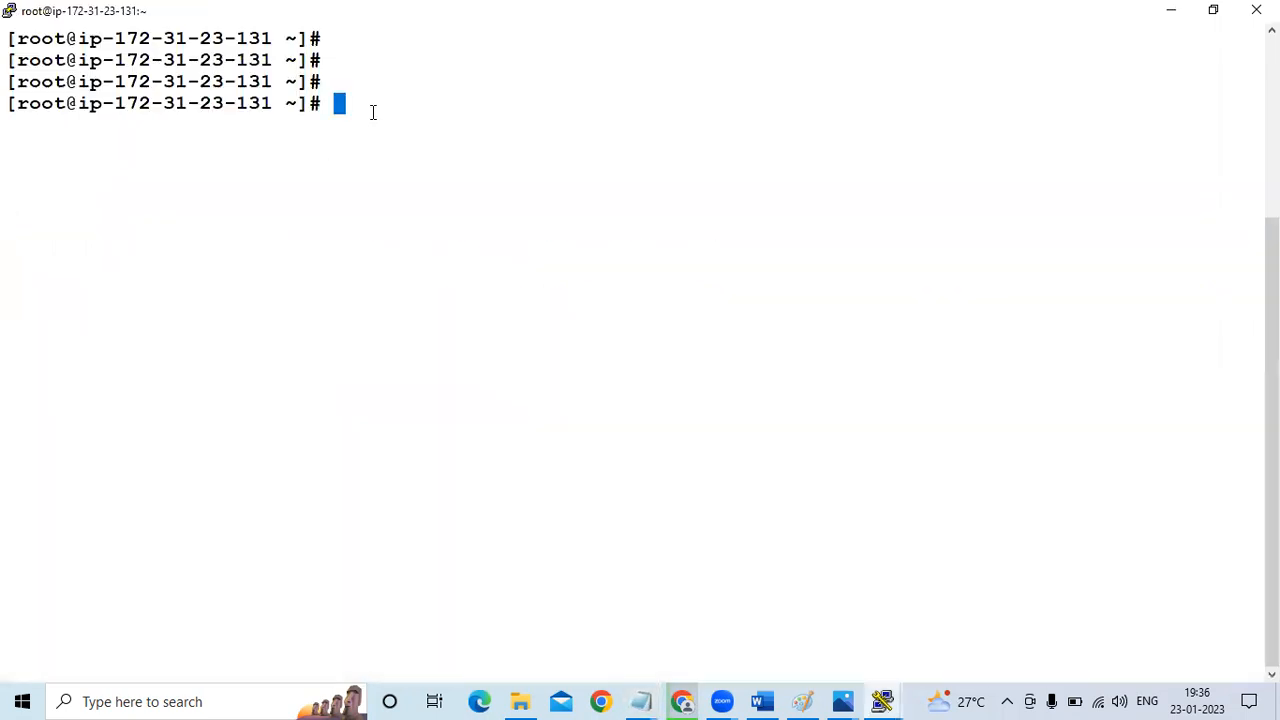
{"action": "right_click", "coordinate": [373, 112]}
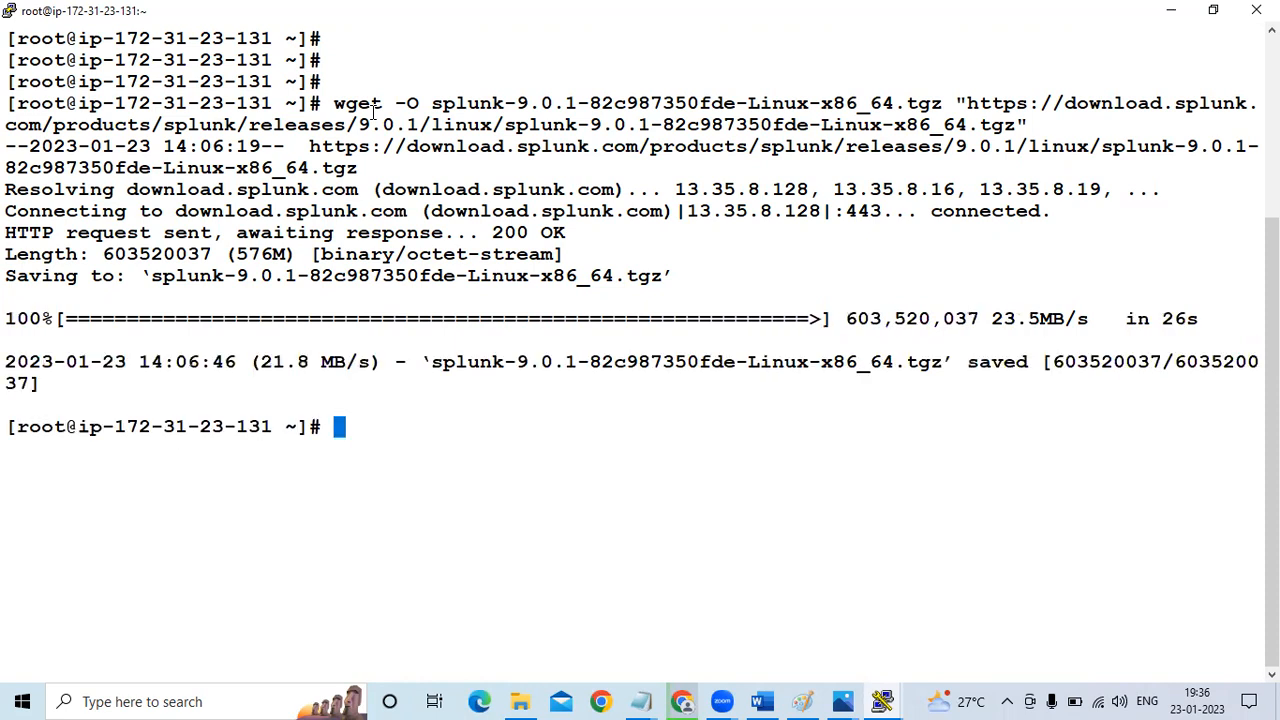
List the downloaded files and copy splunk-9.0.1-82c987350fde-Linux-x86_64.tgz to /opt/
{"action": "type", "text": ";"}
{"action": "key", "text": "BackSpace"}
{"action": "type", "text": "ls"}
{"action": "key", "text": "Return"}
{"action": "type", "text": "cp s"}
{"action": "key", "text": "Tab"}
{"action": "key", "text": "BackSpace"}
{"action": "type", "text": "/opt/"}
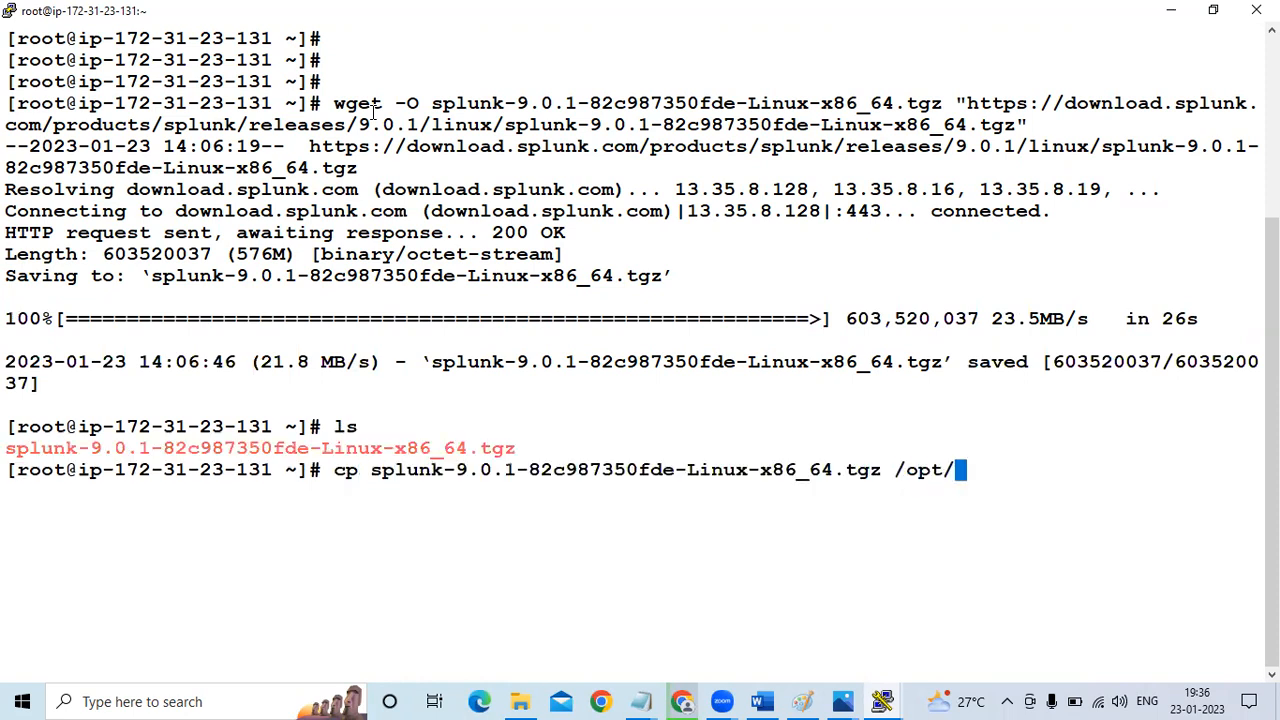
{"action": "key", "text": "Return"}
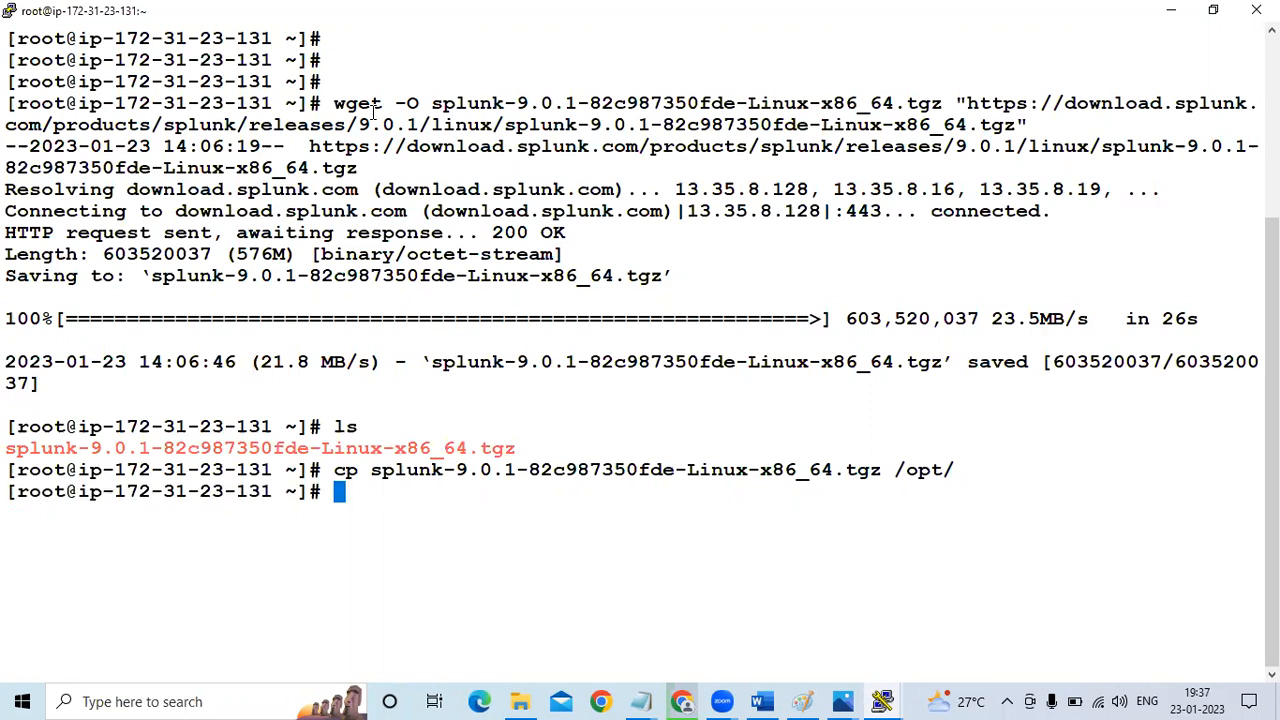
Change to the /opt/ directory and list its contents
{"action": "type", "text": "cd /opt/"}
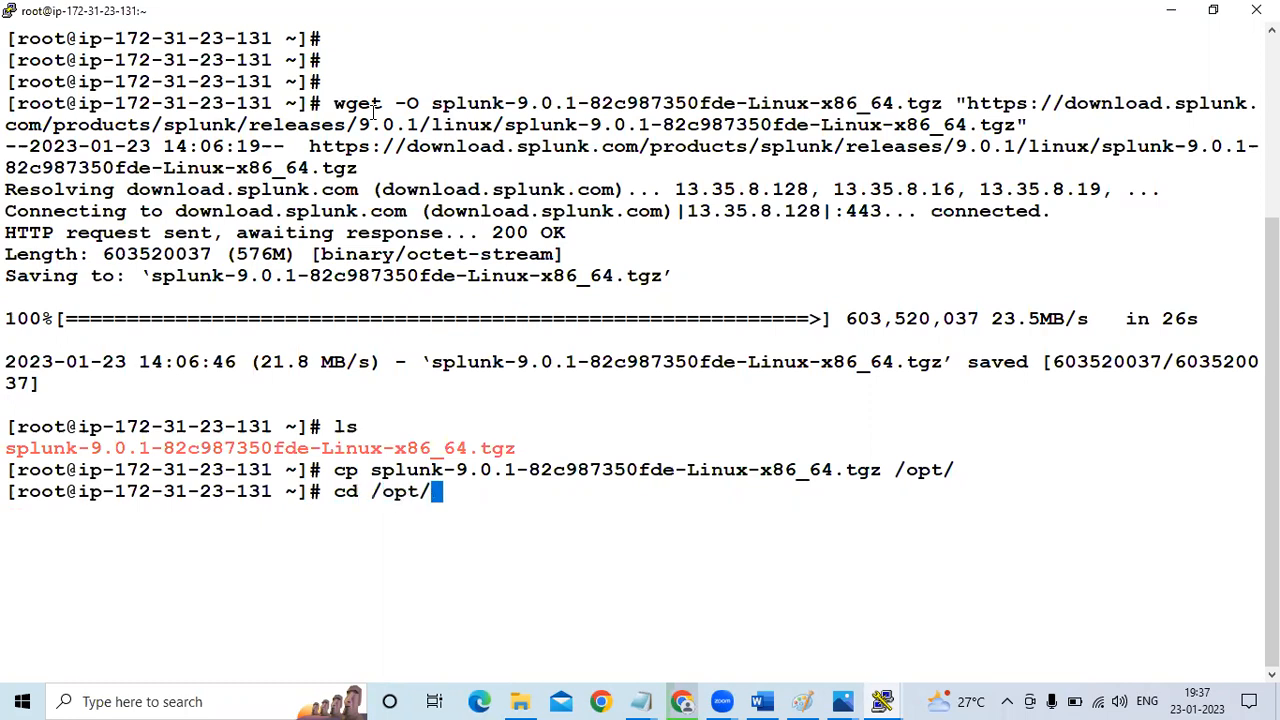
{"action": "key", "text": "Return"}
{"action": "type", "text": "ls"}
{"action": "key", "text": "Return"}
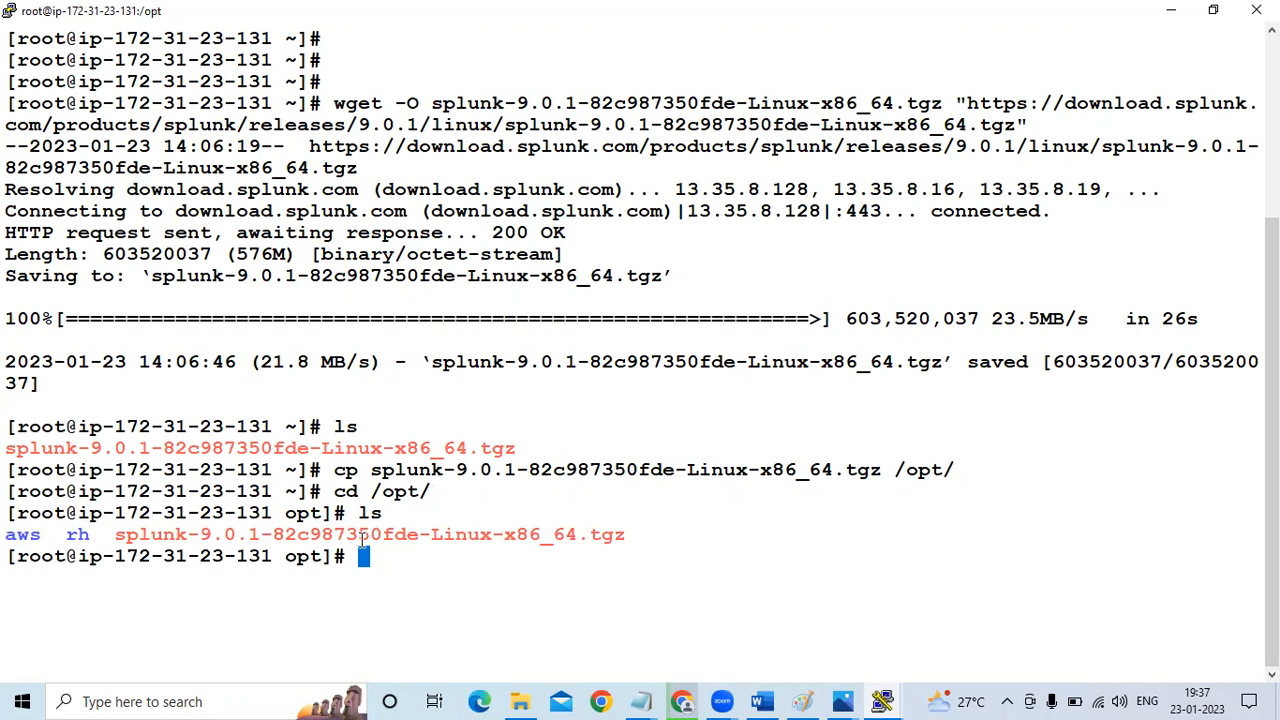
Extract the splunk-9.0.1-82c987350fde-Linux-x86_64.tgz archive in /opt with tar -xvzf
{"action": "type", "text": "a"}
{"action": "key", "text": "BackSpace"}
{"action": "type", "text": "tar -xvzf s"}
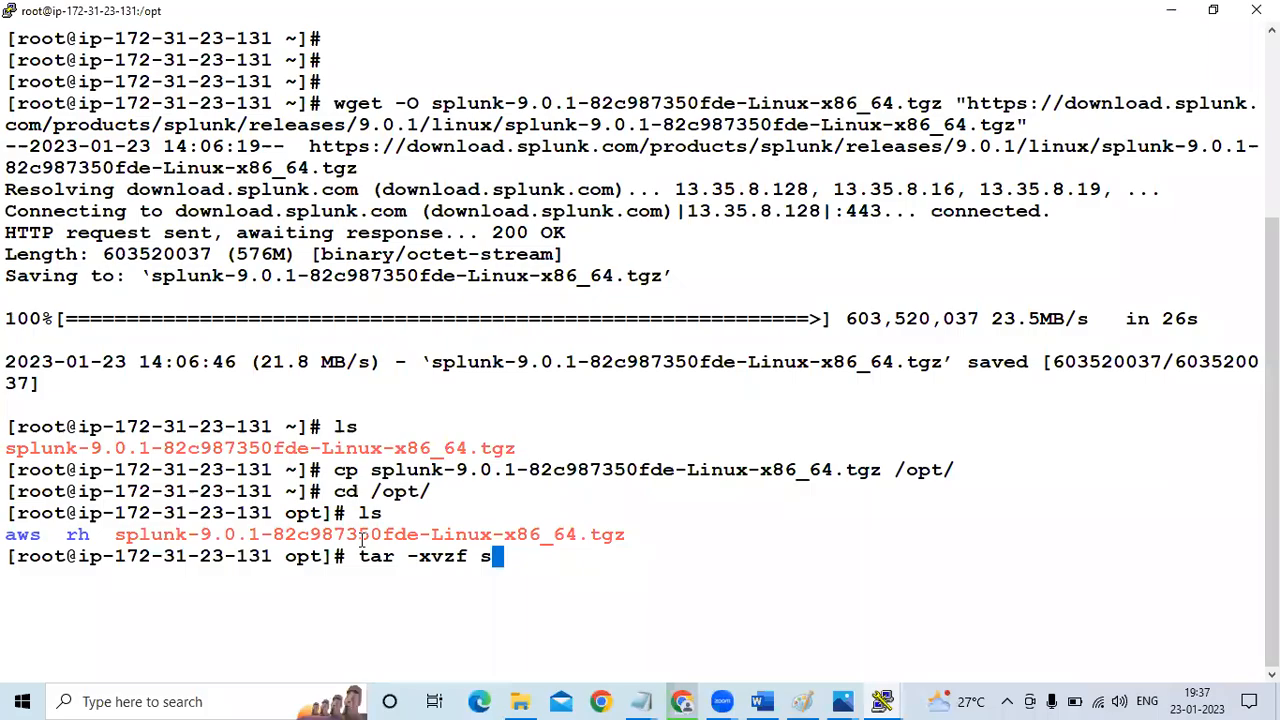
{"action": "key", "text": "Tab"}
{"action": "key", "text": "Return"}
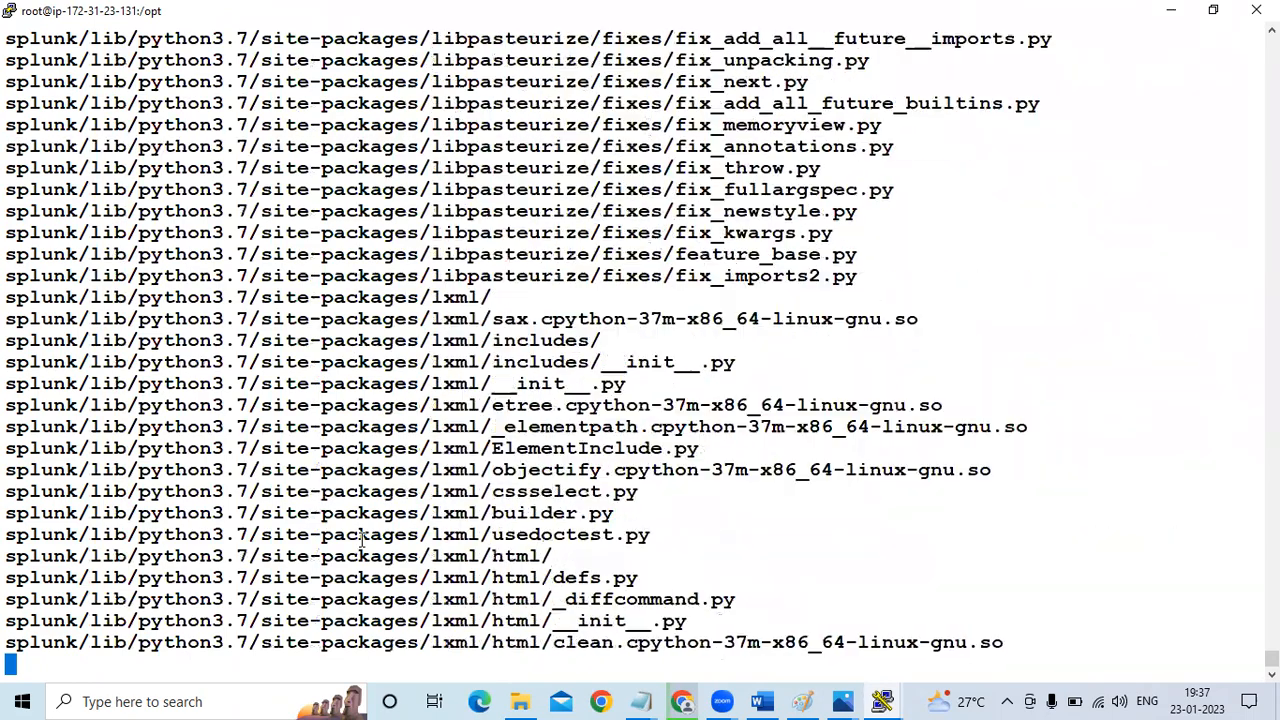
Switch to Chrome, search Google Images for "linux filesystem" in a new tab and open the LinuxConfig.org filesystem hierarchy picture
{"action": "left_click", "coordinate": [683, 701]}
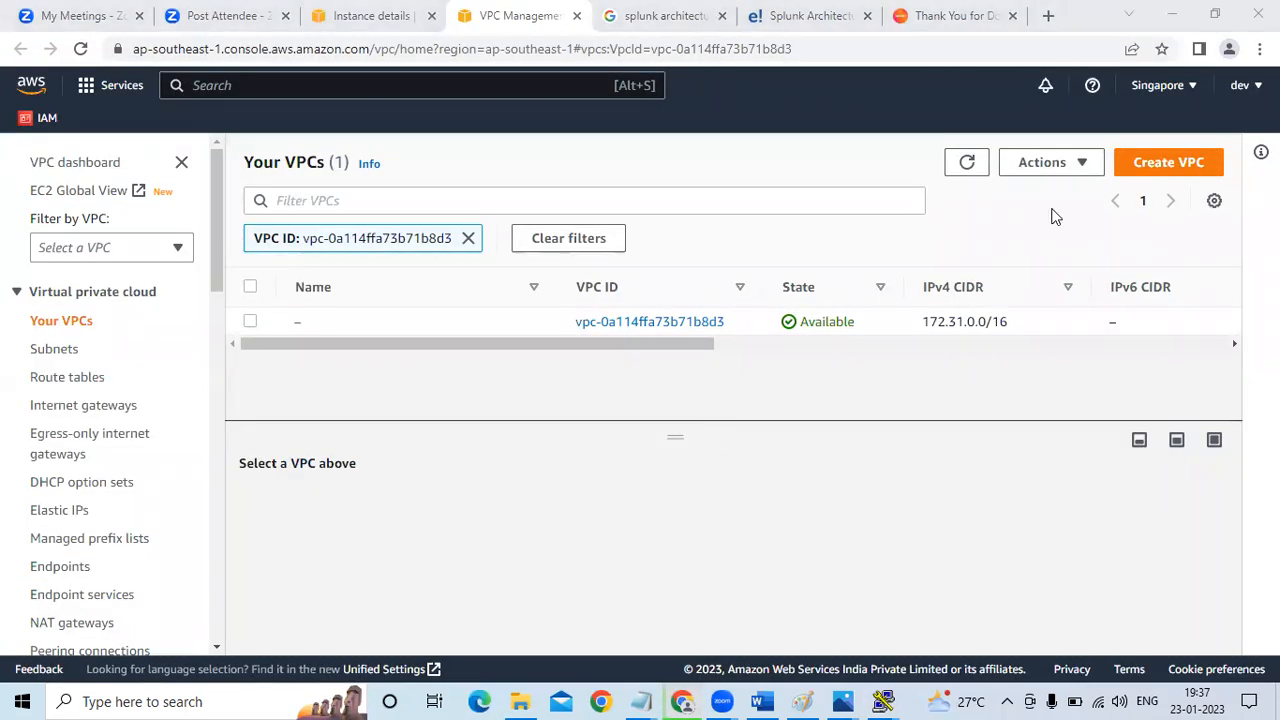
{"action": "left_click", "coordinate": [1049, 15]}
{"action": "type", "text": "linux"}
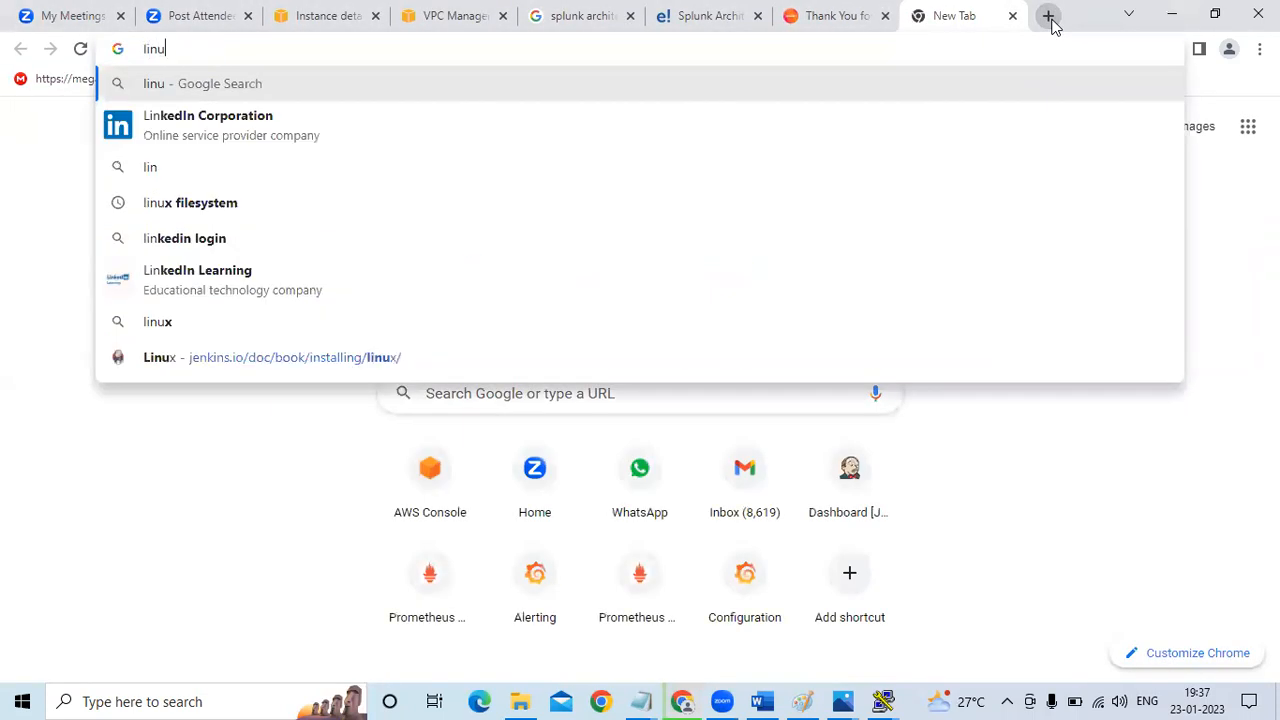
{"action": "key", "text": "Down"}
{"action": "key", "text": "Down"}
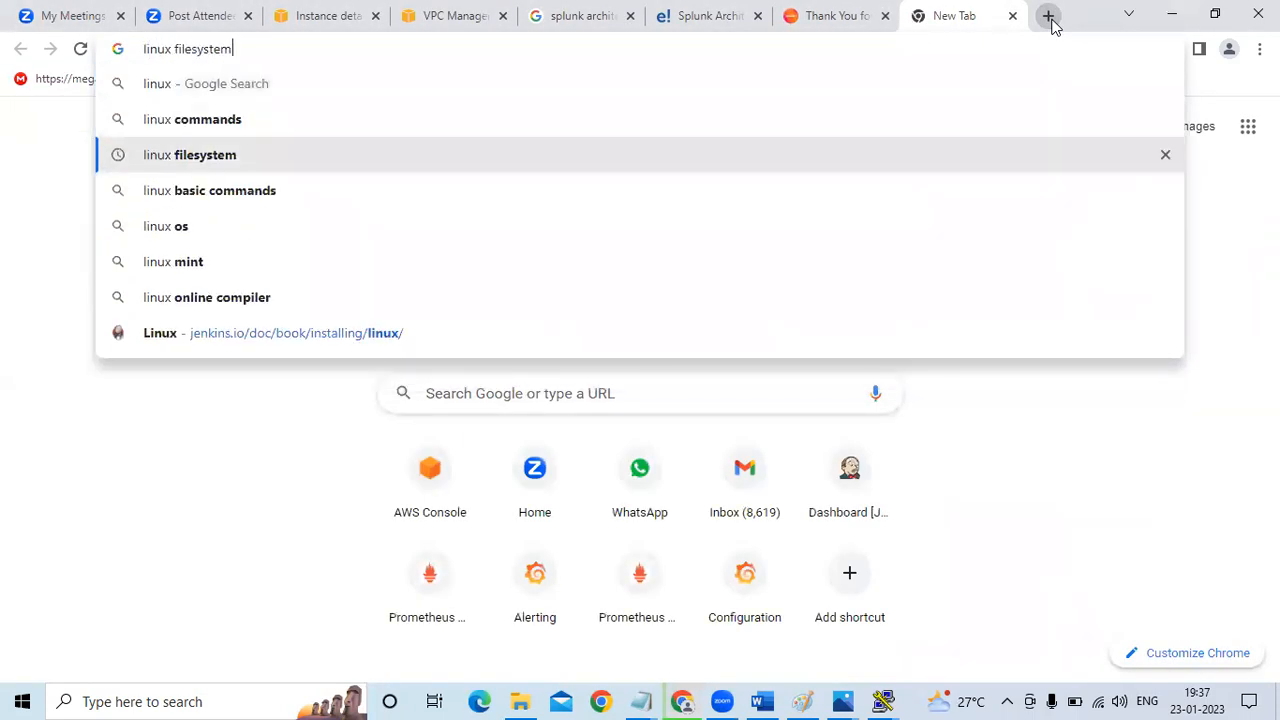
{"action": "key", "text": "Return"}
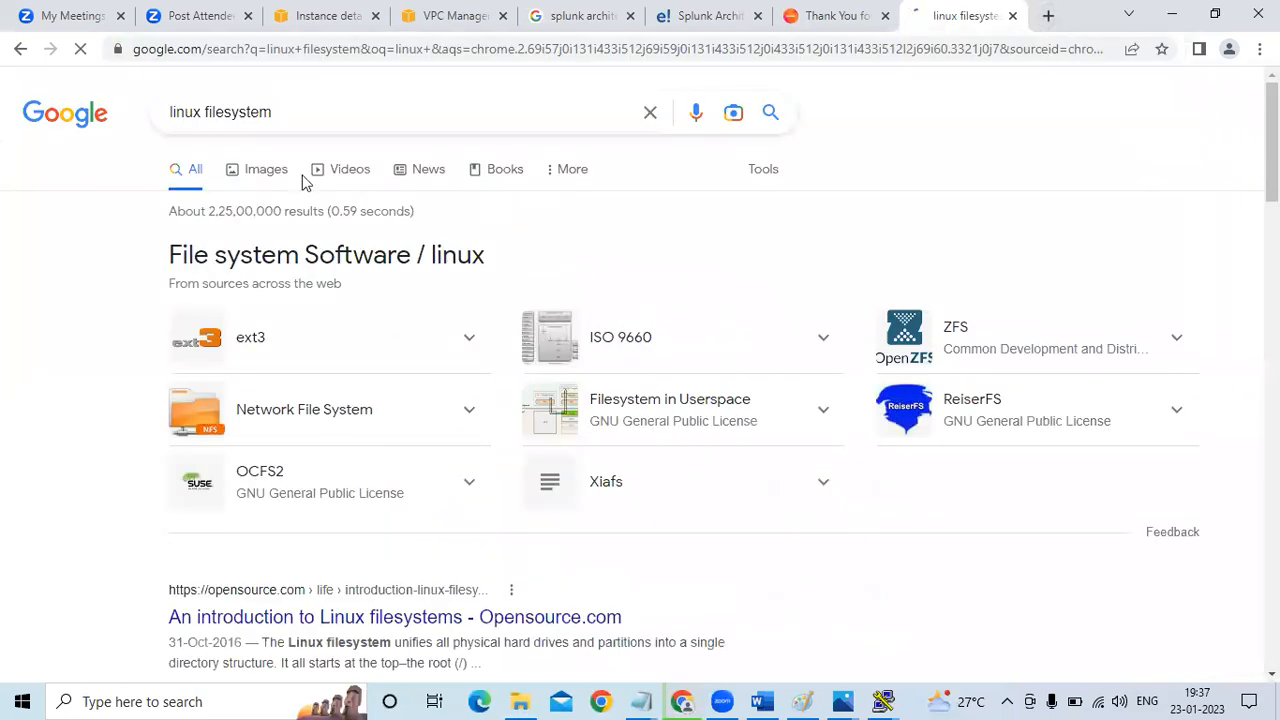
{"action": "left_click", "coordinate": [265, 172]}
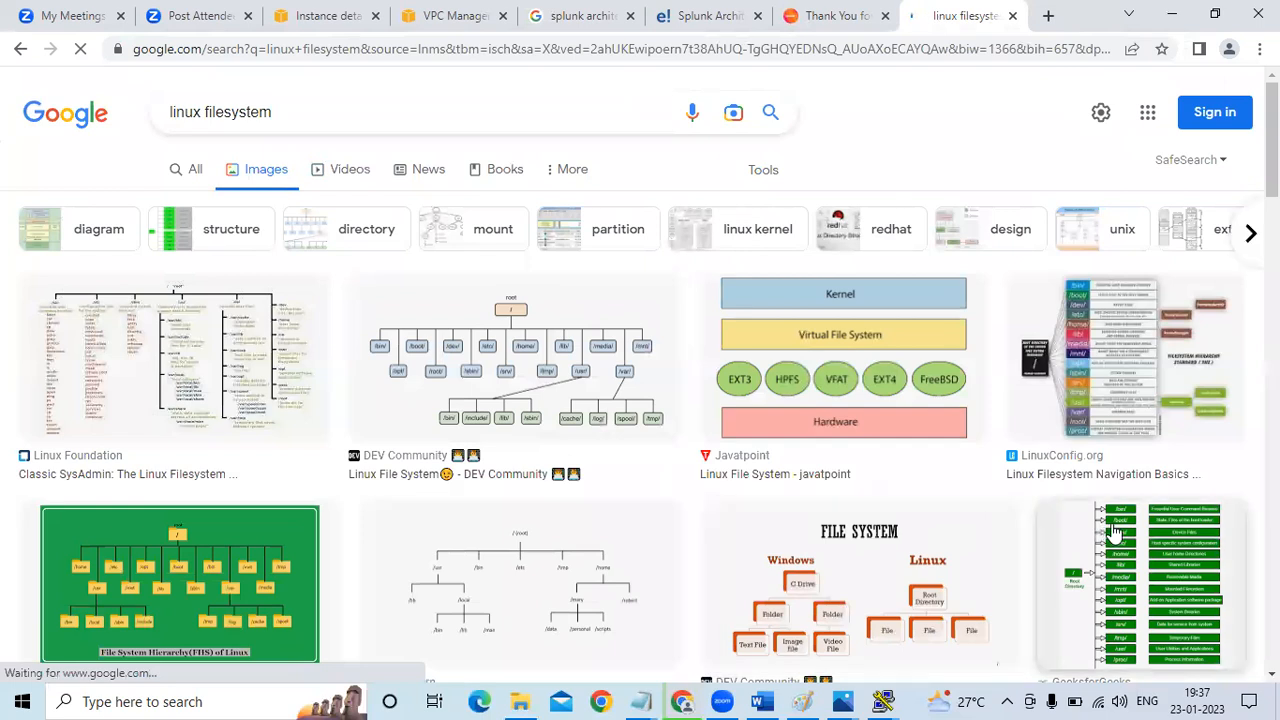
{"action": "left_click", "coordinate": [1068, 363]}
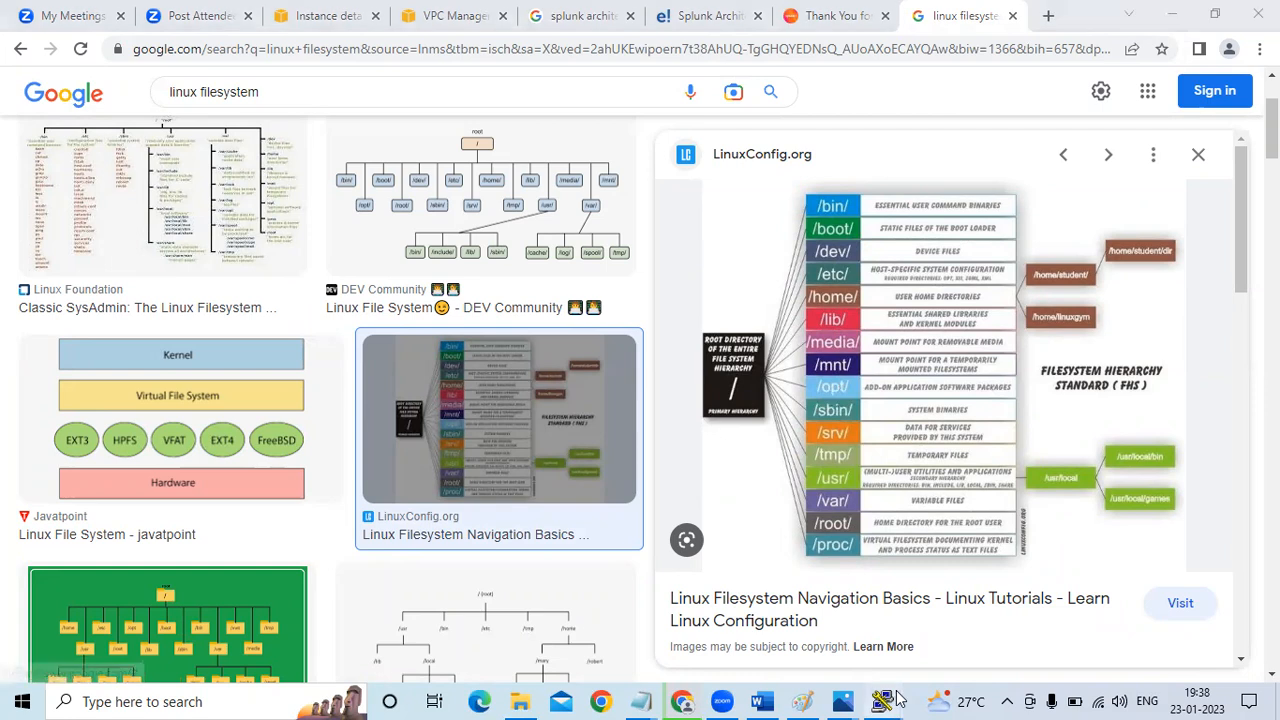
Switch back to the splunk-master PuTTY terminal, clear it and list the contents of /opt
{"action": "mouse_move", "coordinate": [897, 697]}
{"action": "left_click", "coordinate": [924, 630]}
{"action": "type", "text": "clear"}
{"action": "key", "text": "Return"}
{"action": "type", "text": "ls"}
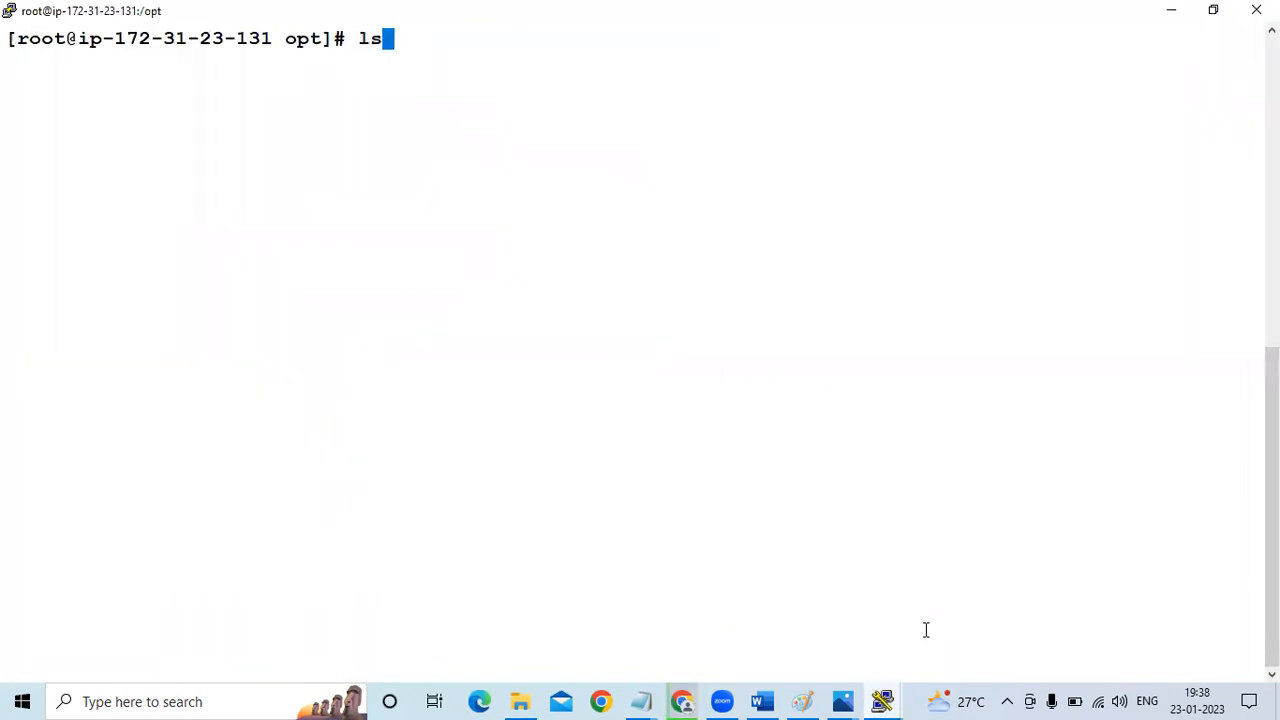
{"action": "key", "text": "Return"}
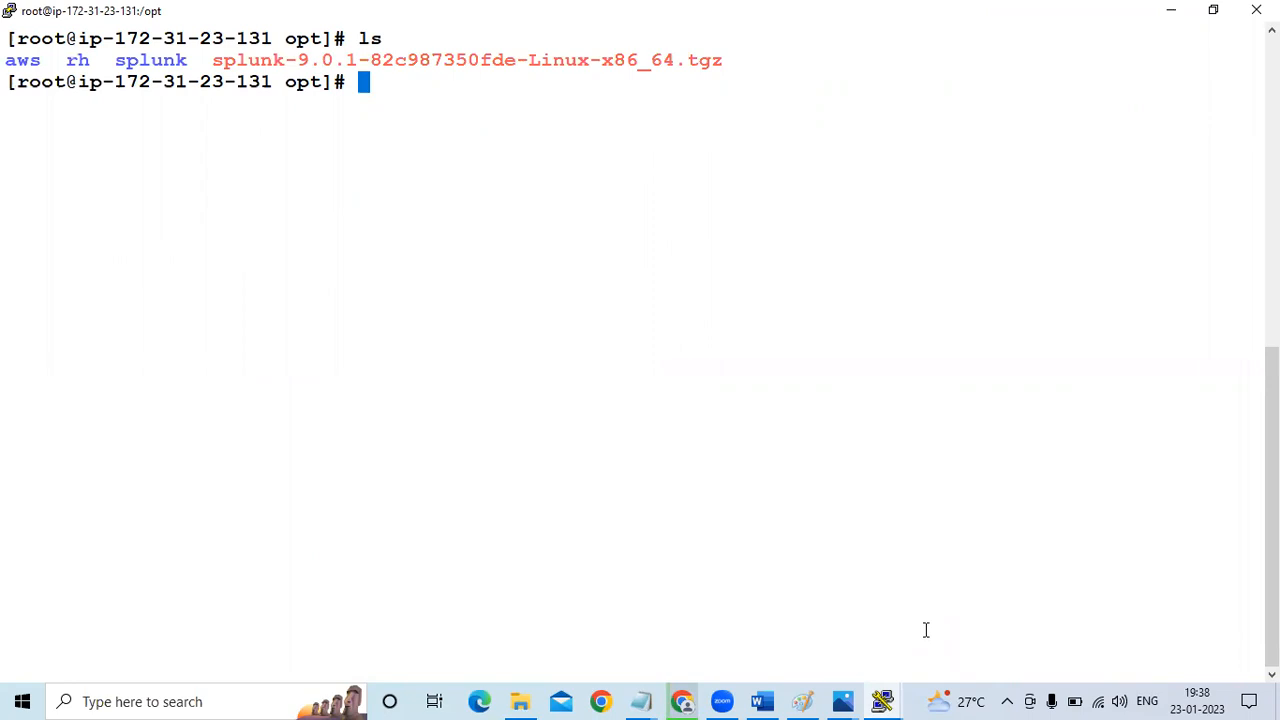
{"action": "left_click", "coordinate": [152, 700]}
{"action": "type", "text": "win"}
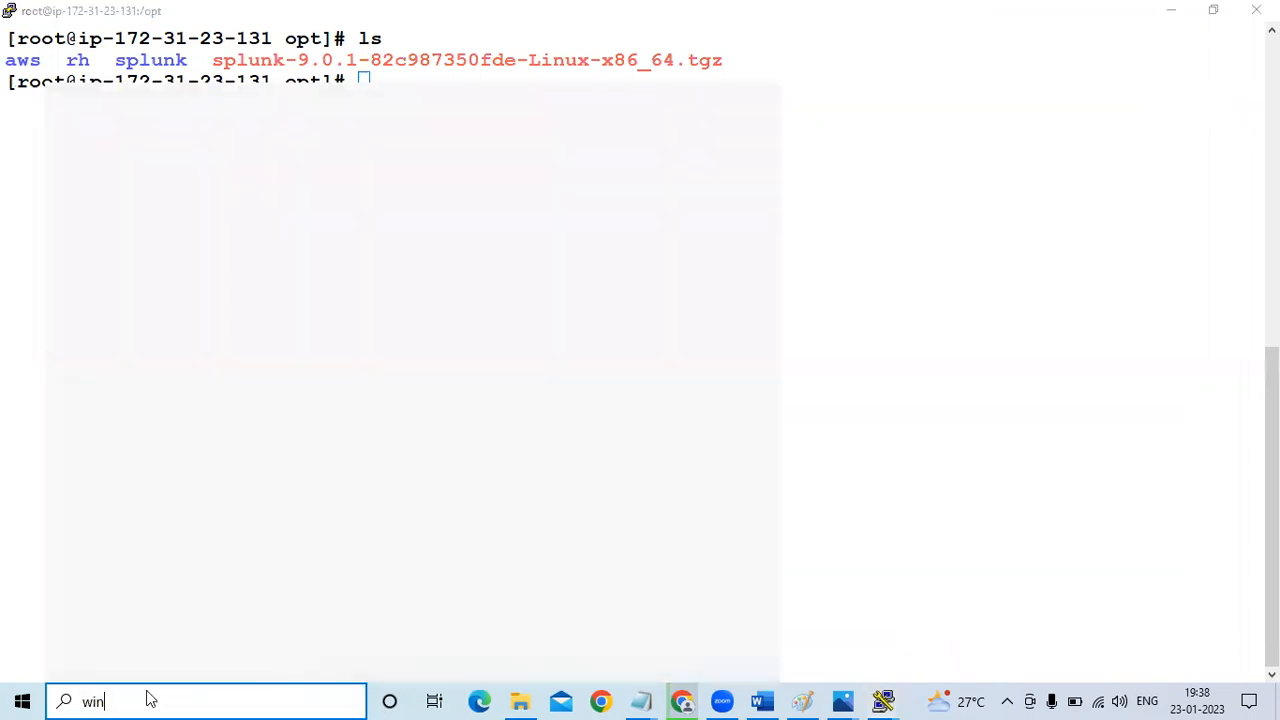
{"action": "type", "text": "s"}
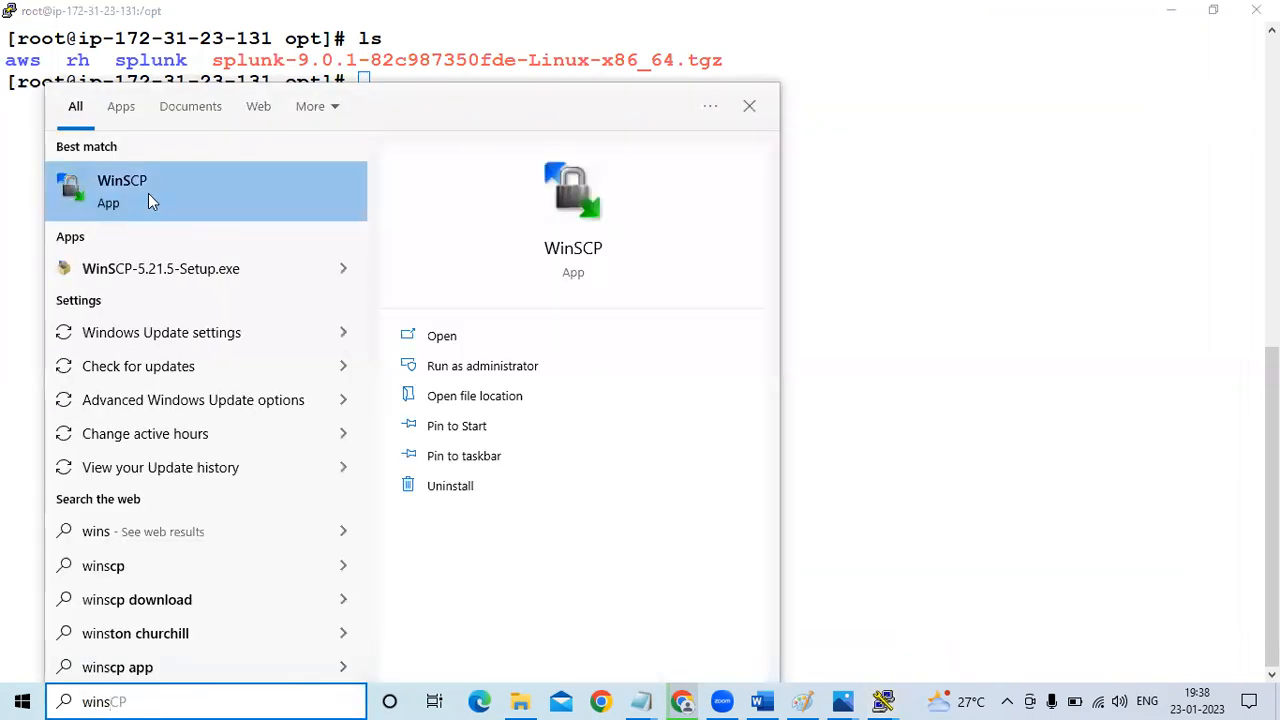
{"action": "left_click", "coordinate": [914, 232]}
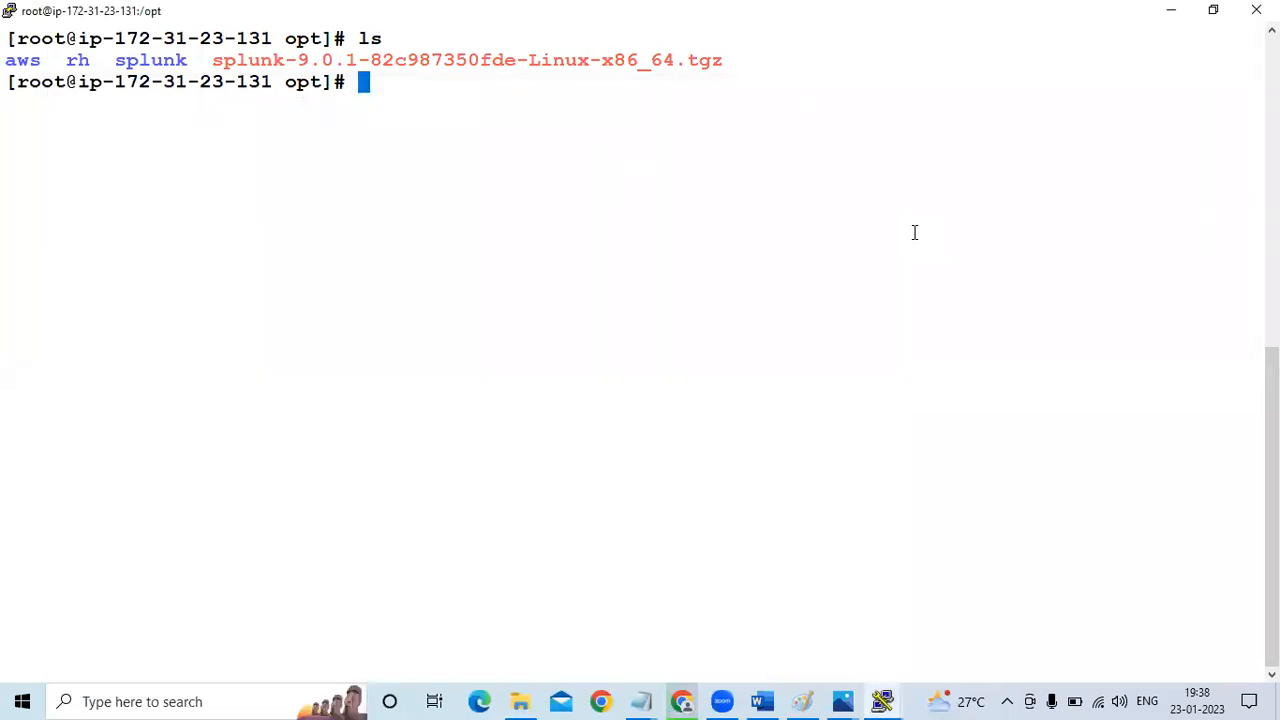
Change to the extracted splunk/ directory and list its contents
{"action": "type", "text": "cd spl"}
{"action": "key", "text": "Tab"}
{"action": "key", "text": "Return"}
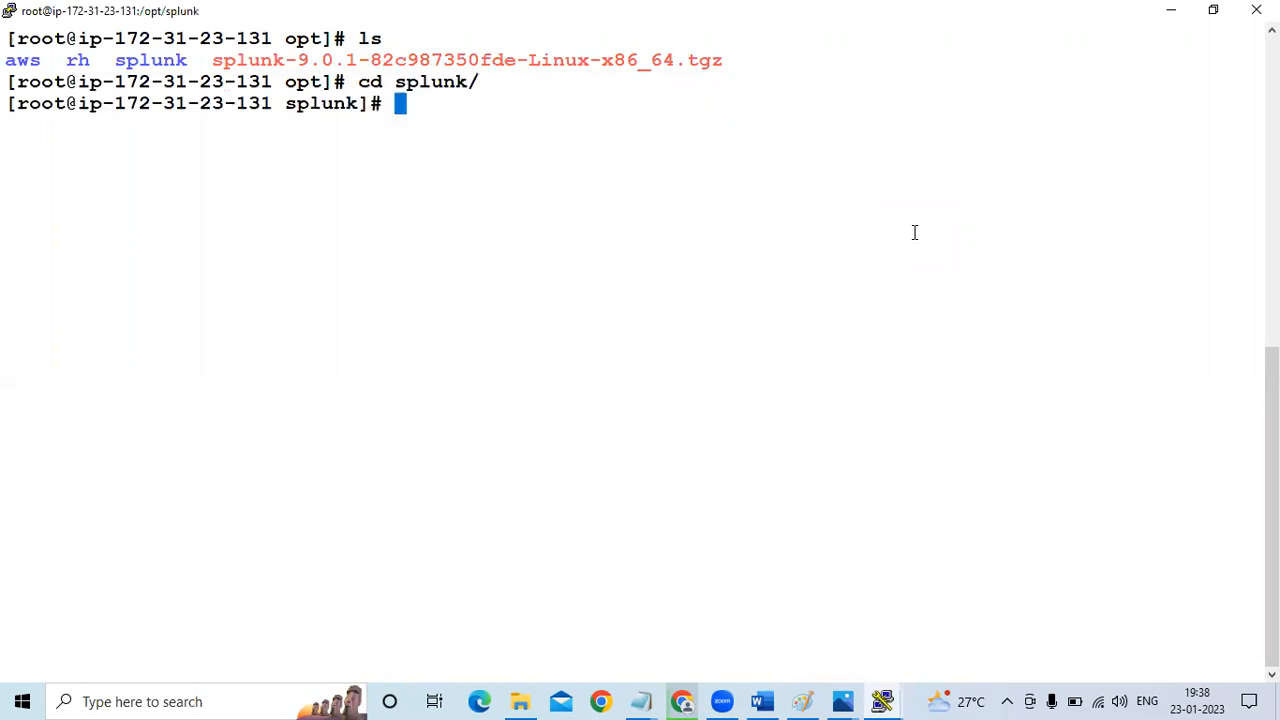
{"action": "type", "text": "ls"}
{"action": "key", "text": "Return"}
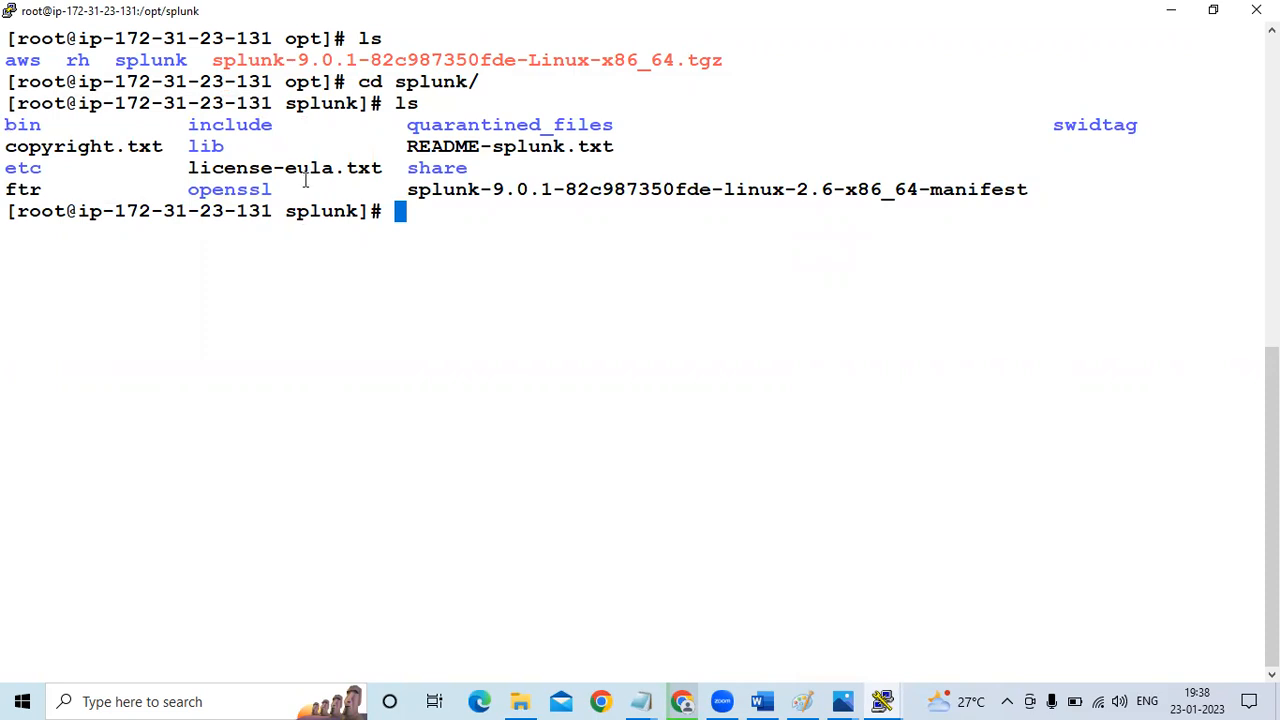
Change to the bin/ directory, list its contents and locate the splunk executable
{"action": "type", "text": "cd bi"}
{"action": "key", "text": "Tab"}
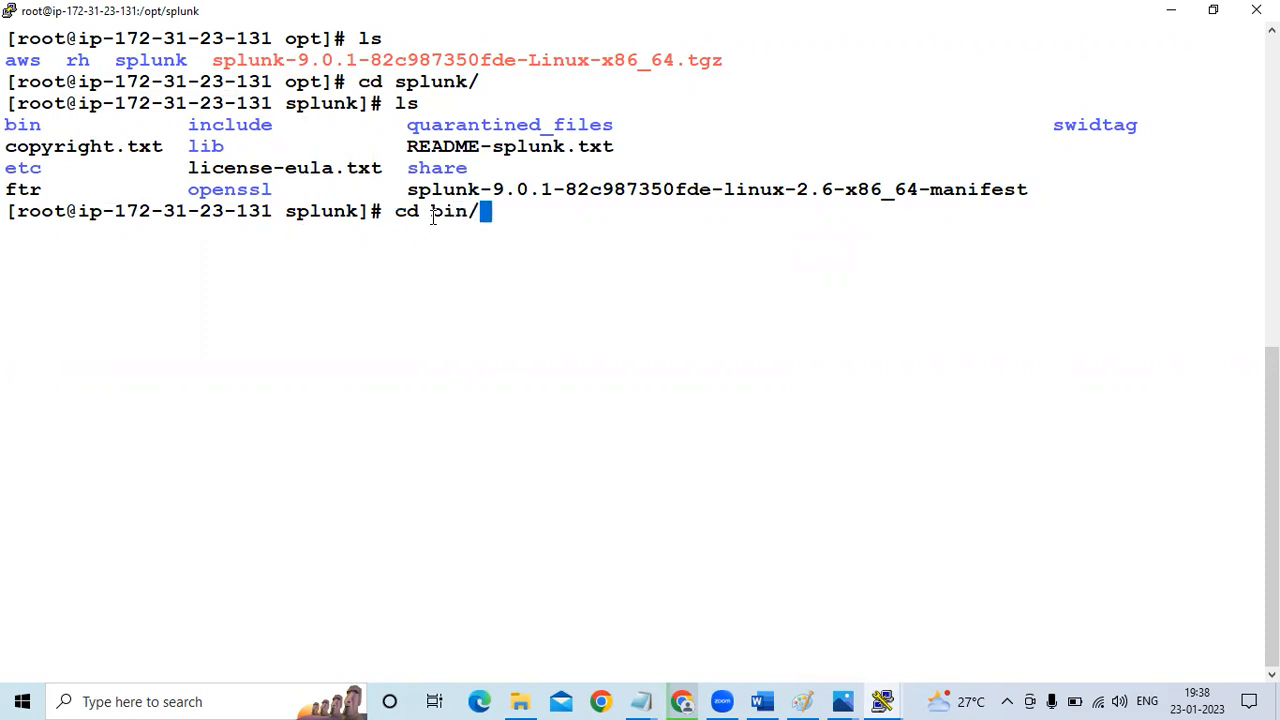
{"action": "key", "text": "Return"}
{"action": "type", "text": "ls"}
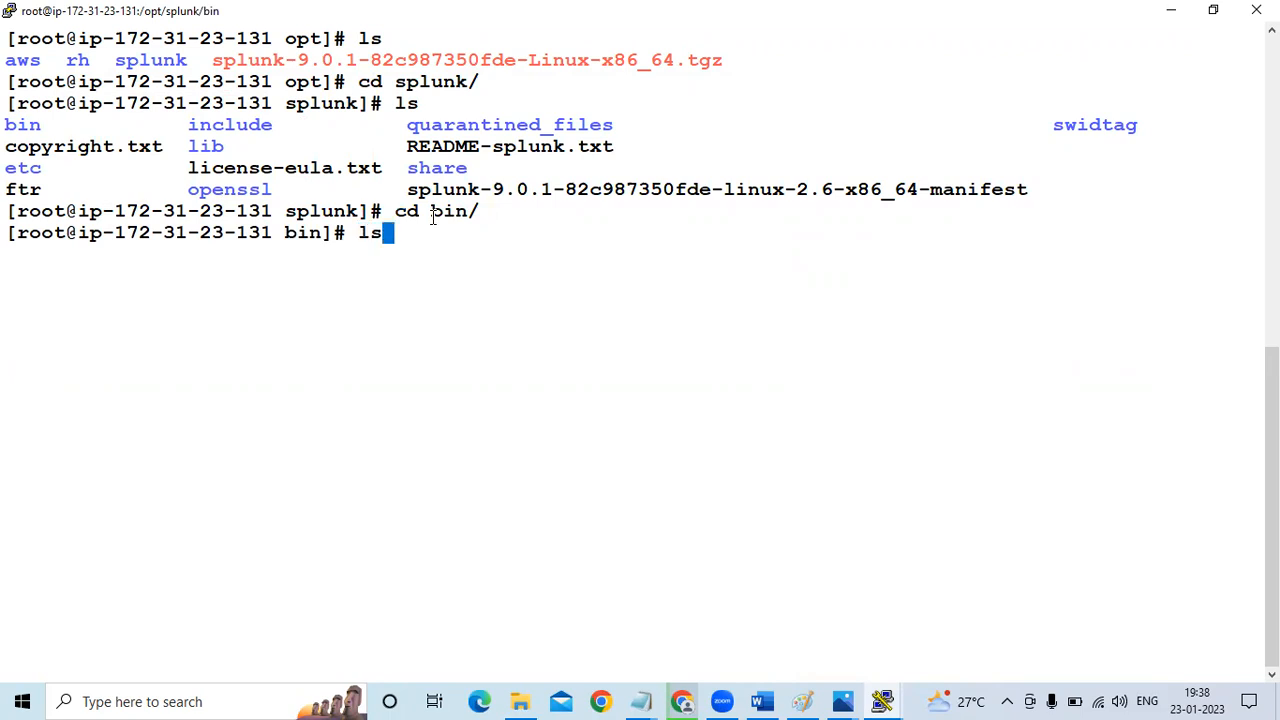
{"action": "key", "text": "Return"}
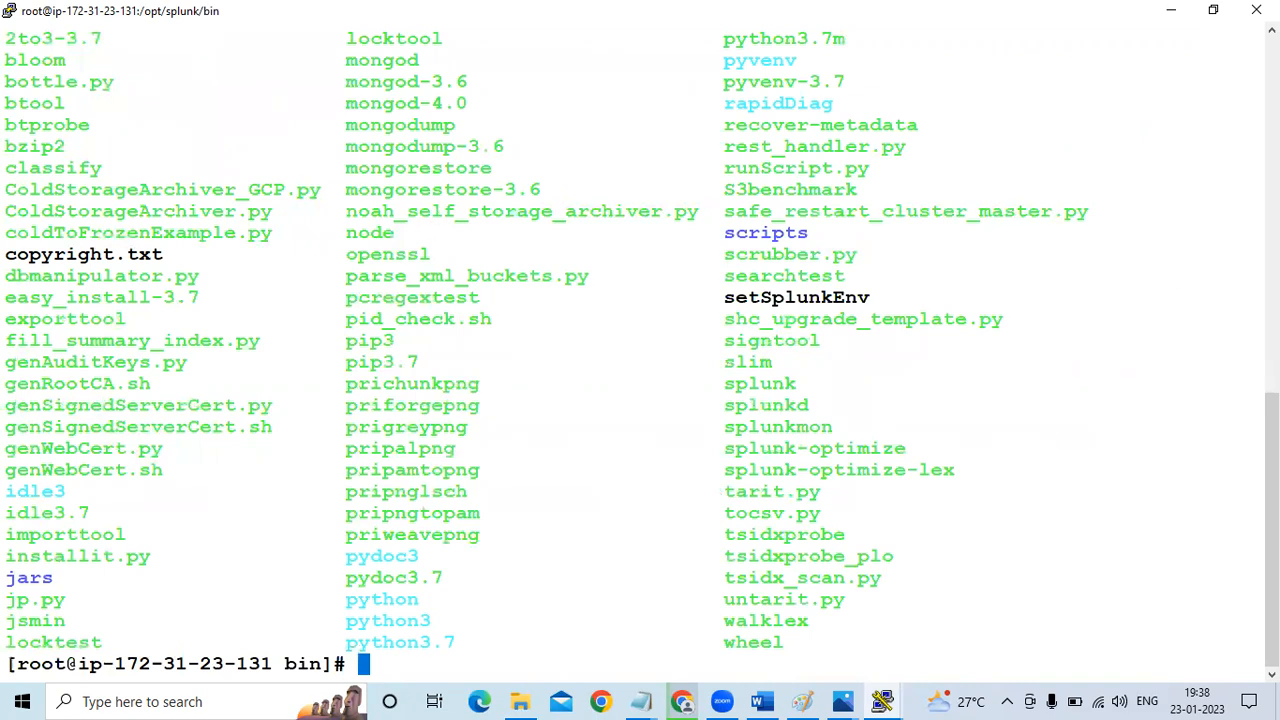
{"action": "scroll", "coordinate": [1272, 520], "scroll_direction": "up", "scroll_amount": 4}
{"action": "scroll", "coordinate": [1272, 520], "scroll_direction": "down", "scroll_amount": 4}
{"action": "left_click_drag", "start_coordinate": [714, 384], "coordinate": [792, 384]}
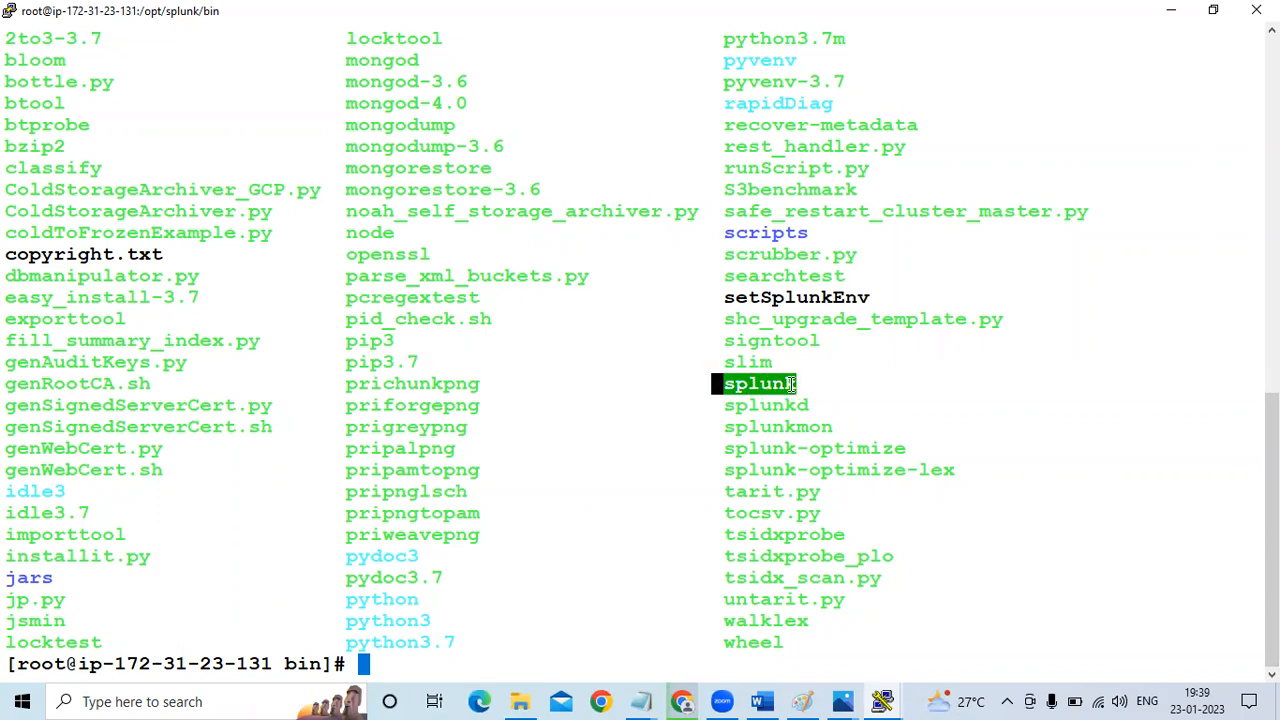
{"action": "left_click", "coordinate": [792, 384]}
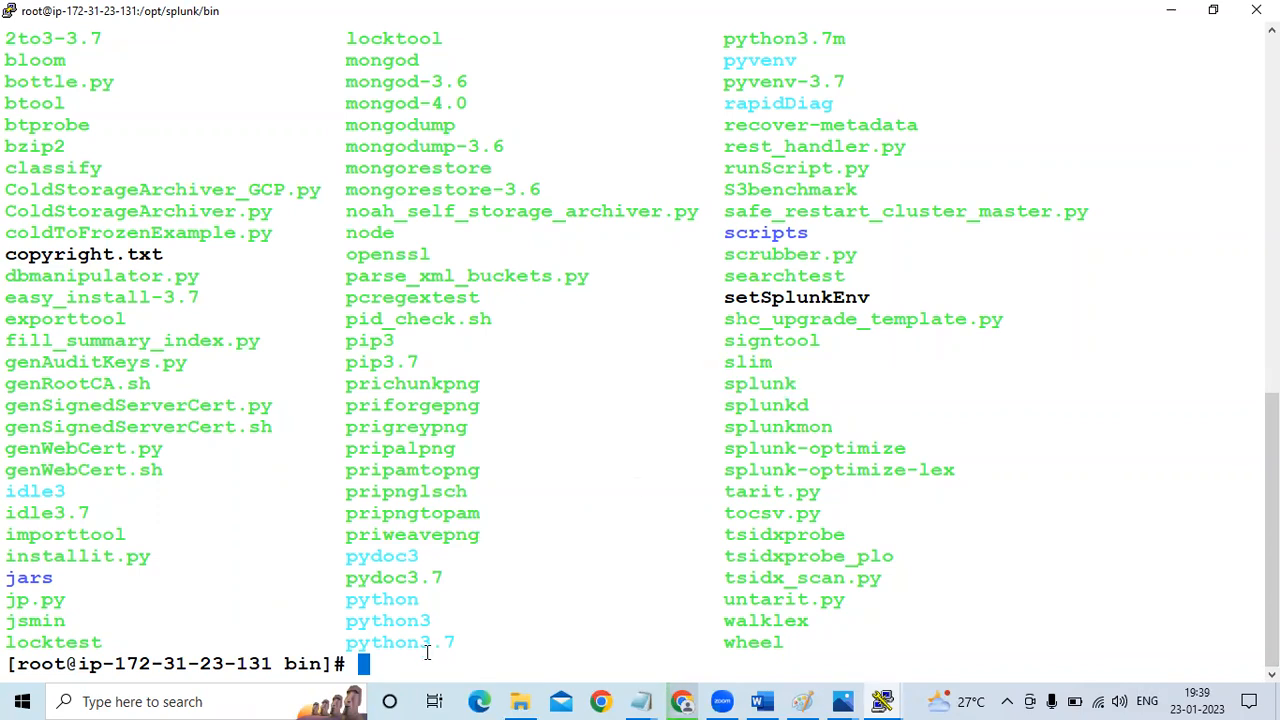
Start Splunk from the bin directory with ./splunk start
{"action": "type", "text": "./"}
{"action": "key", "text": "BackSpace"}
{"action": "type", "text": "splunk start"}
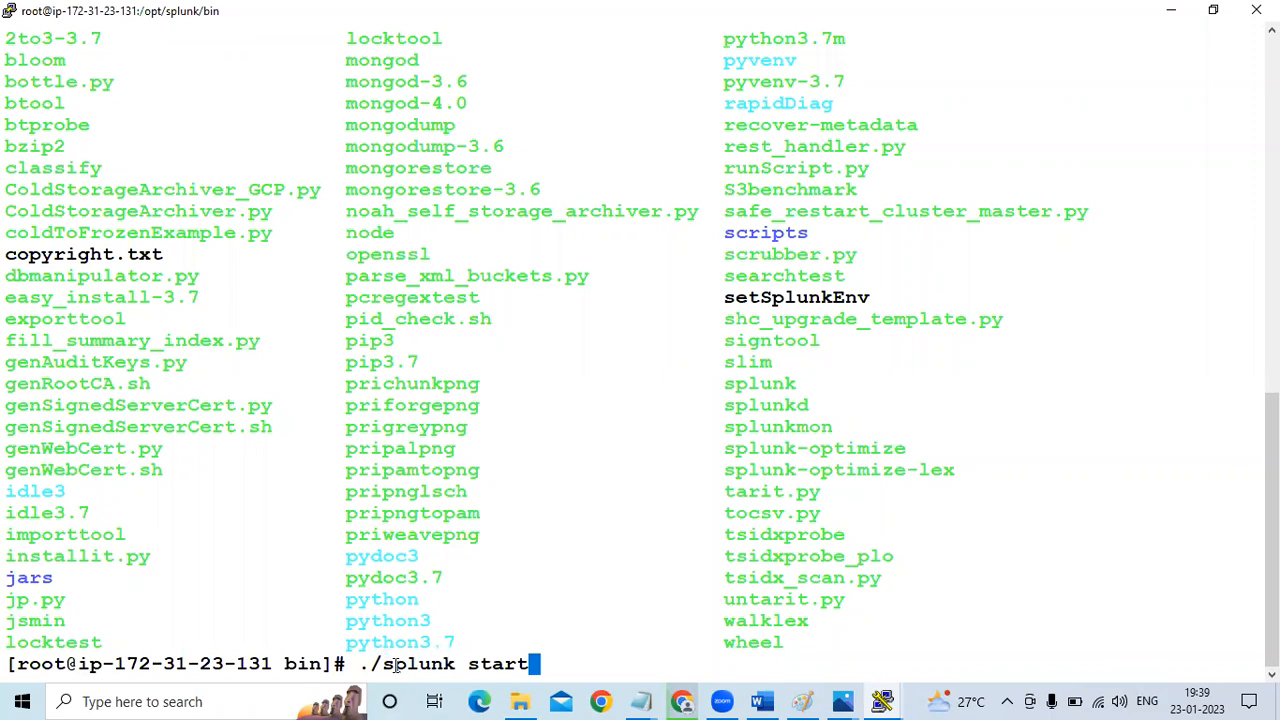
{"action": "key", "text": "Return"}
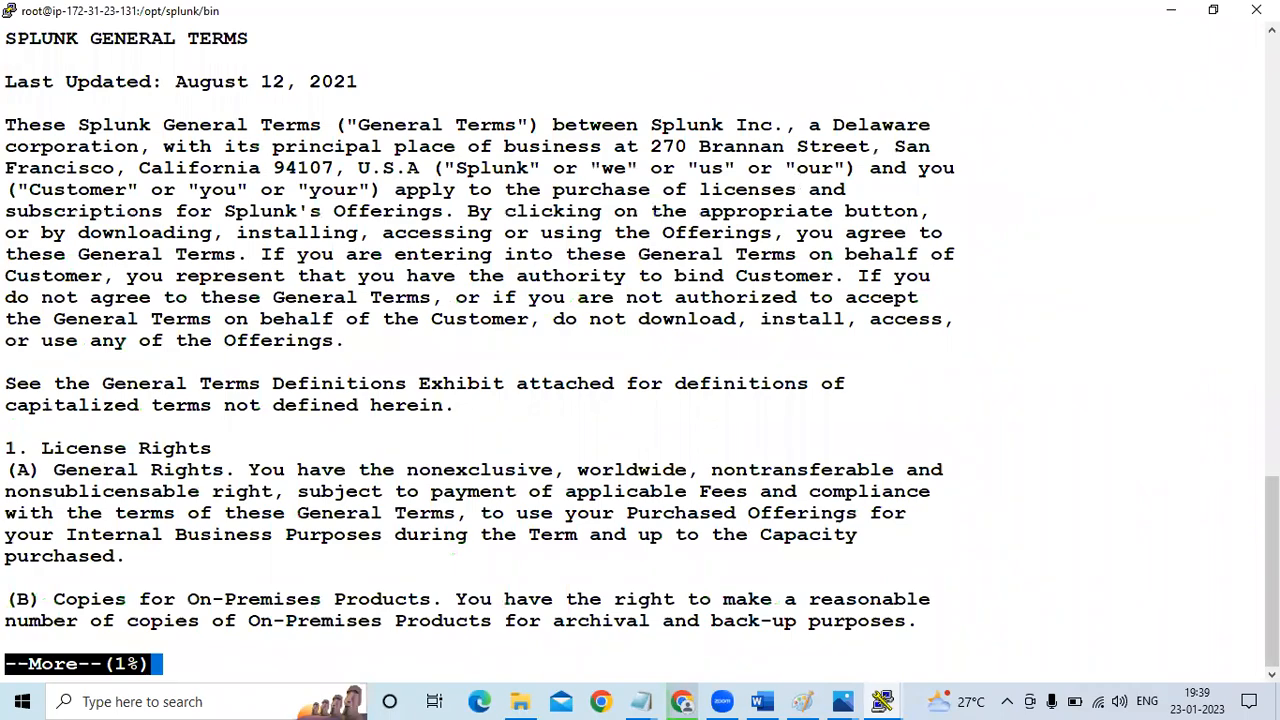
Page through the Splunk General Terms to the end and accept the license with y
{"action": "mouse_move", "coordinate": [1272, 570]}
{"action": "left_mouse_down"}
{"action": "mouse_move", "coordinate": [1272, 416]}
{"action": "mouse_move", "coordinate": [1272, 572]}
{"action": "left_mouse_up"}
{"action": "key", "text": "space"}
{"action": "key", "text": "space"}
{"action": "key", "text": "space"}
{"action": "key", "text": "space"}
{"action": "key", "text": "space"}
{"action": "key", "text": "space"}
{"action": "key", "text": "space"}
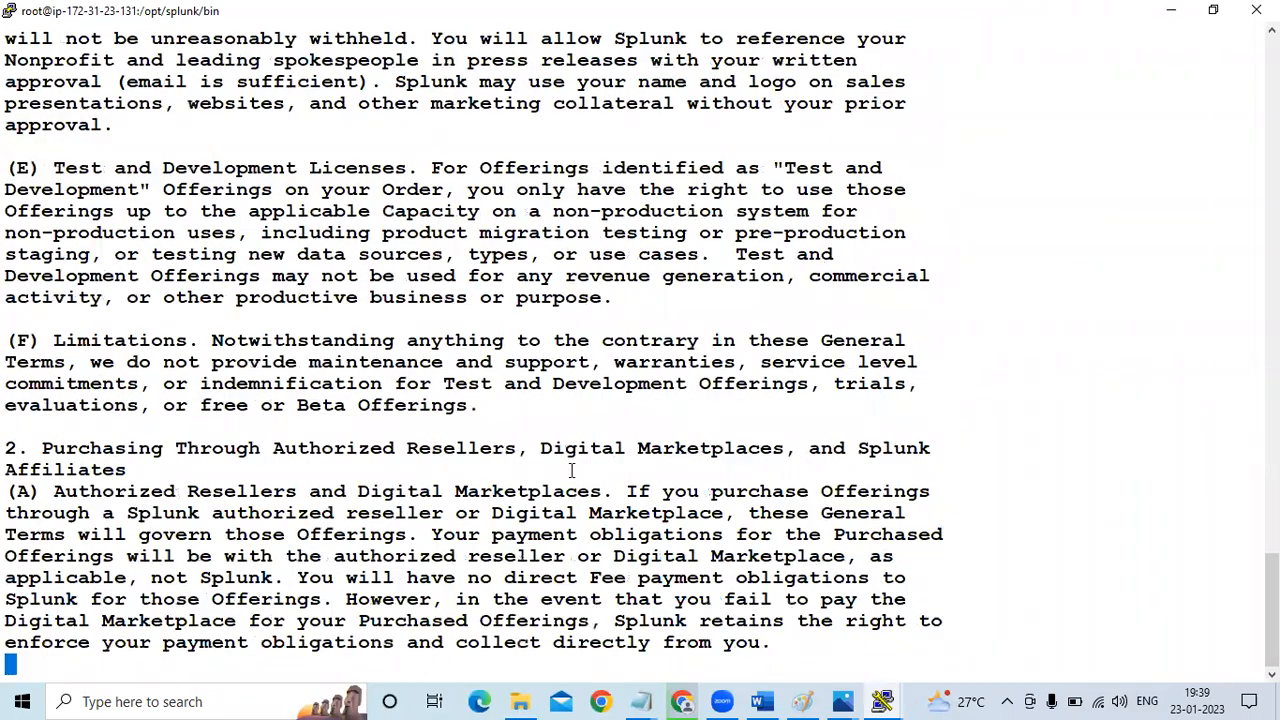
{"action": "key", "text": "space"}
{"action": "key", "text": "space"}
{"action": "key", "text": "space"}
{"action": "key", "text": "space"}
{"action": "key", "text": "space"}
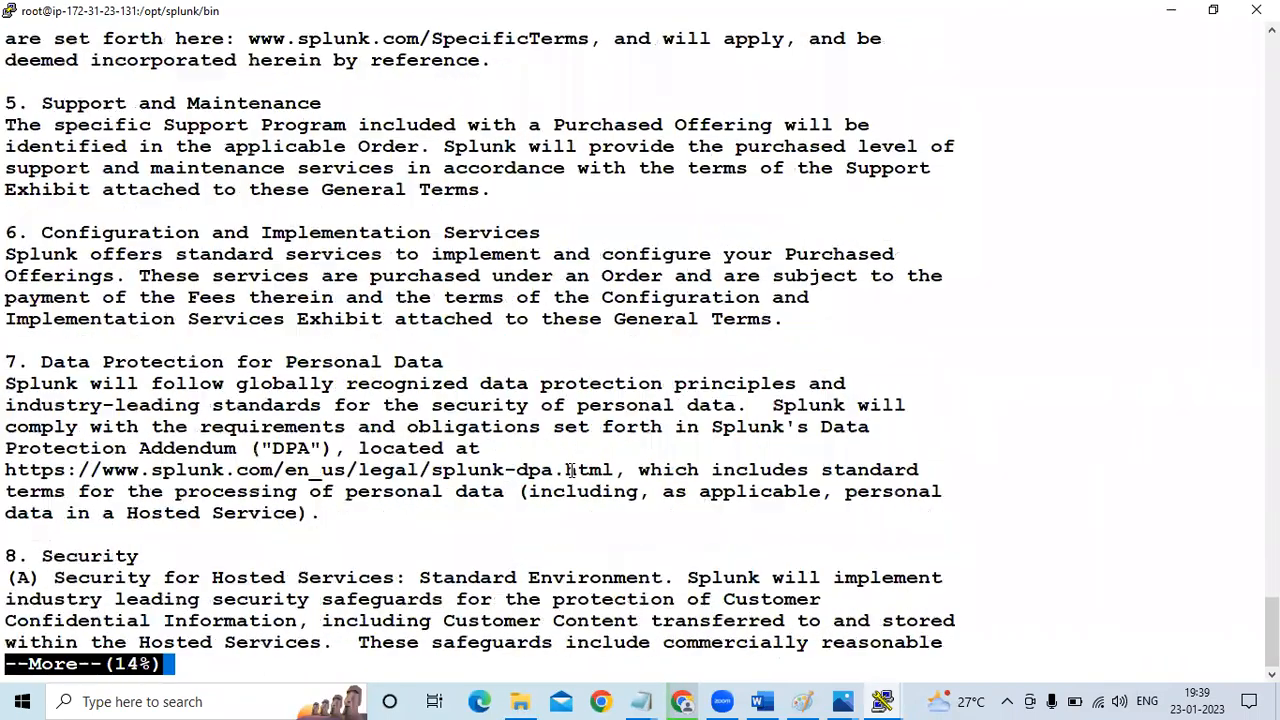
{"action": "key", "text": "space"}
{"action": "key", "text": "space"}
{"action": "key", "text": "space"}
{"action": "key", "text": "space"}
{"action": "key", "text": "space"}
{"action": "key", "text": "space"}
{"action": "key", "text": "space"}
{"action": "key", "text": "space"}
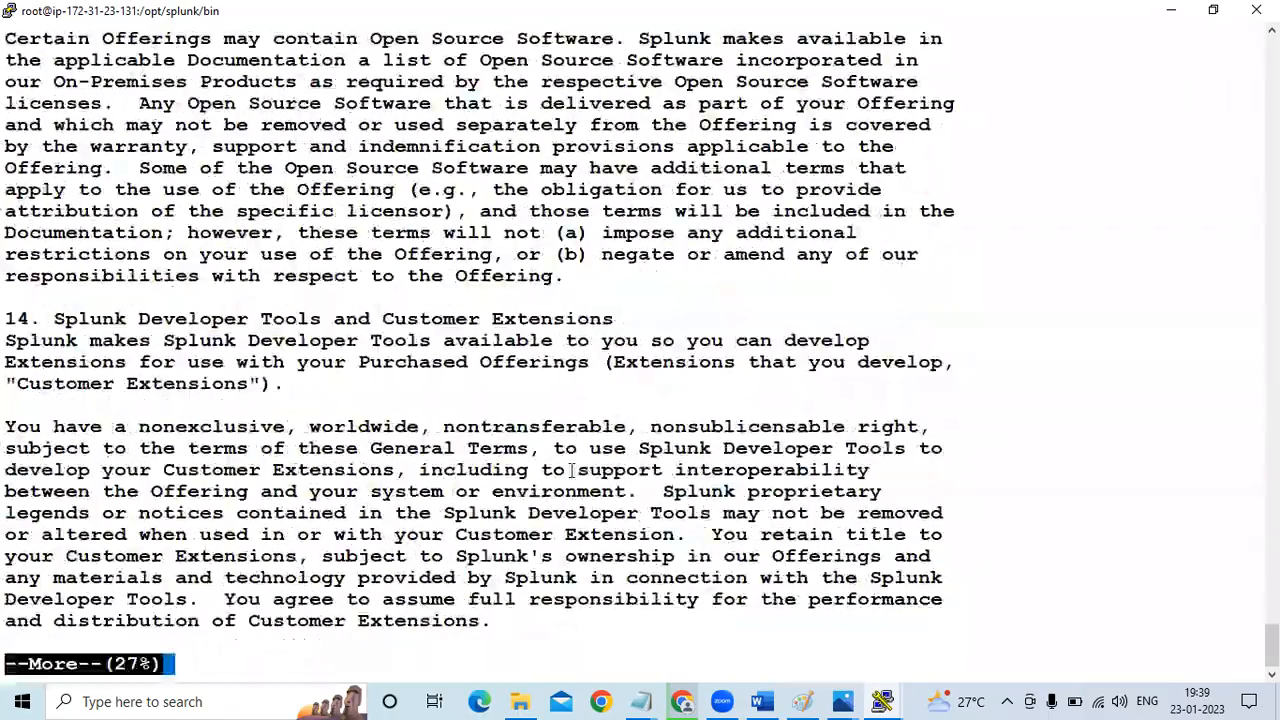
{"action": "key", "text": "space"}
{"action": "key", "text": "space"}
{"action": "key", "text": "space"}
{"action": "key", "text": "space"}
{"action": "key", "text": "space"}
{"action": "key", "text": "space"}
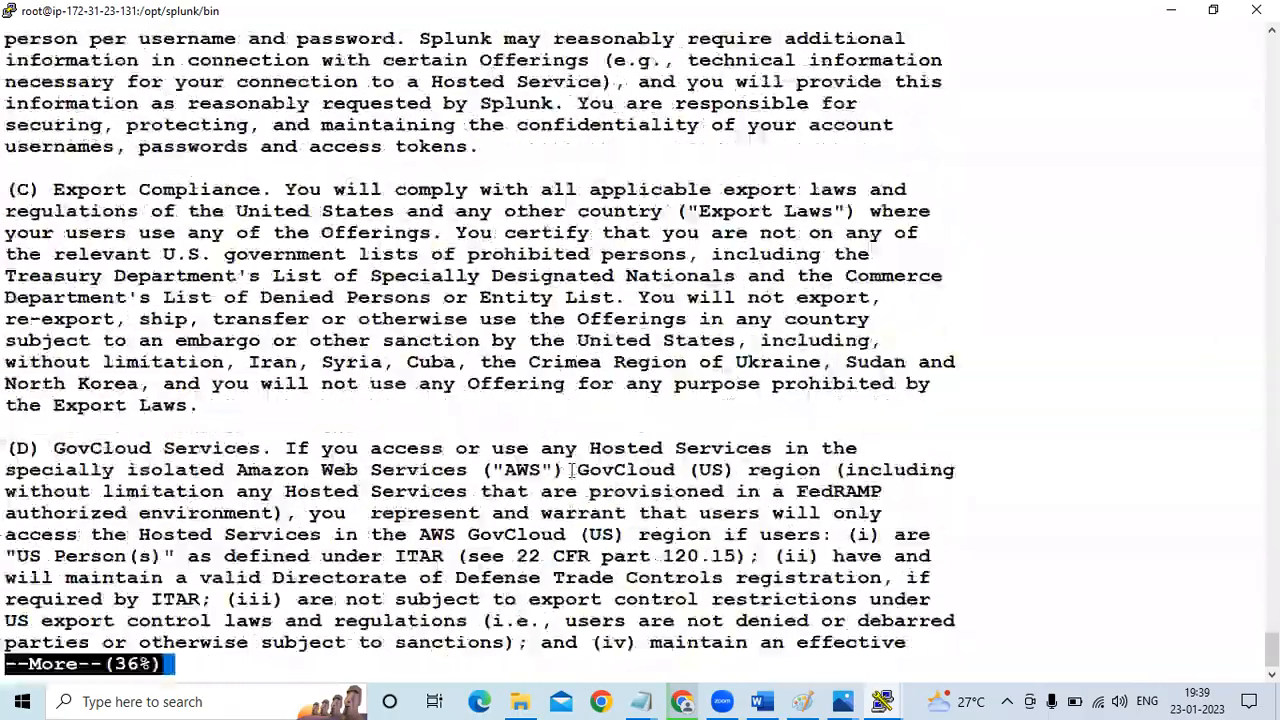
{"action": "key", "text": "space"}
{"action": "key", "text": "space"}
{"action": "key", "text": "space"}
{"action": "key", "text": "space"}
{"action": "key", "text": "space"}
{"action": "key", "text": "space"}
{"action": "key", "text": "space"}
{"action": "key", "text": "space"}
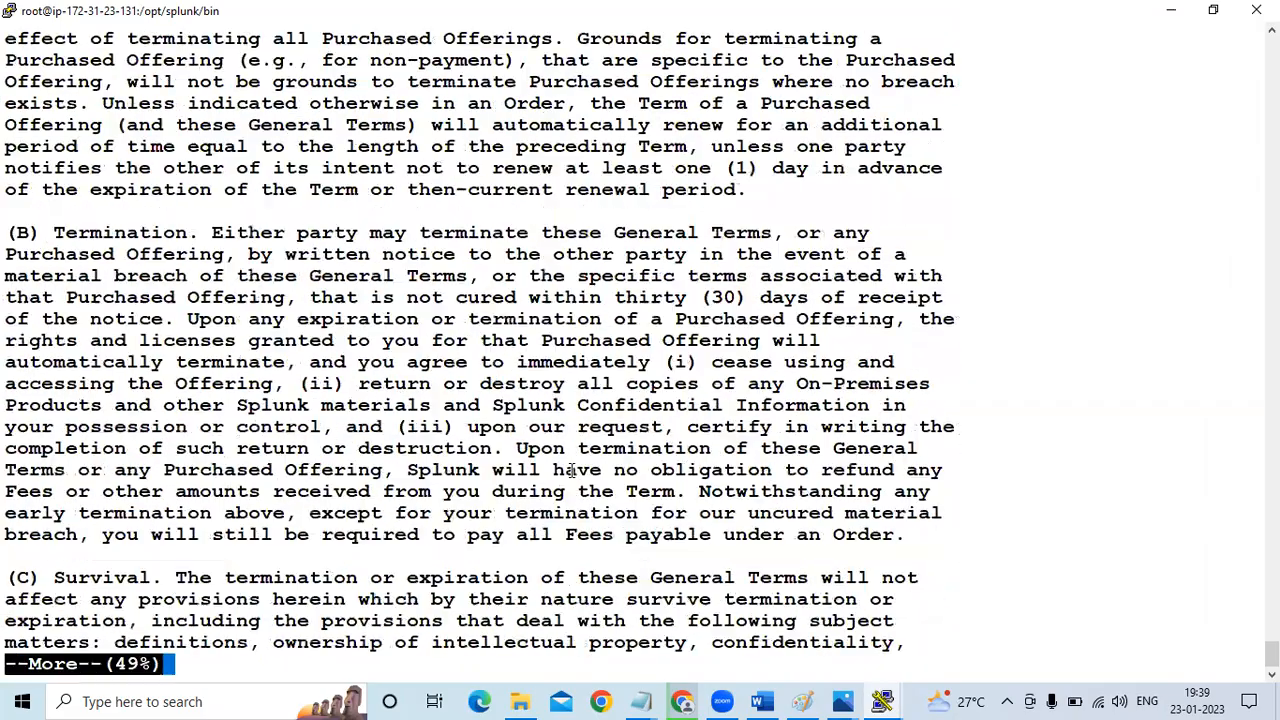
{"action": "key", "text": "space"}
{"action": "key", "text": "space"}
{"action": "key", "text": "space"}
{"action": "key", "text": "space"}
{"action": "key", "text": "space"}
{"action": "key", "text": "space"}
{"action": "key", "text": "space"}
{"action": "key", "text": "space"}
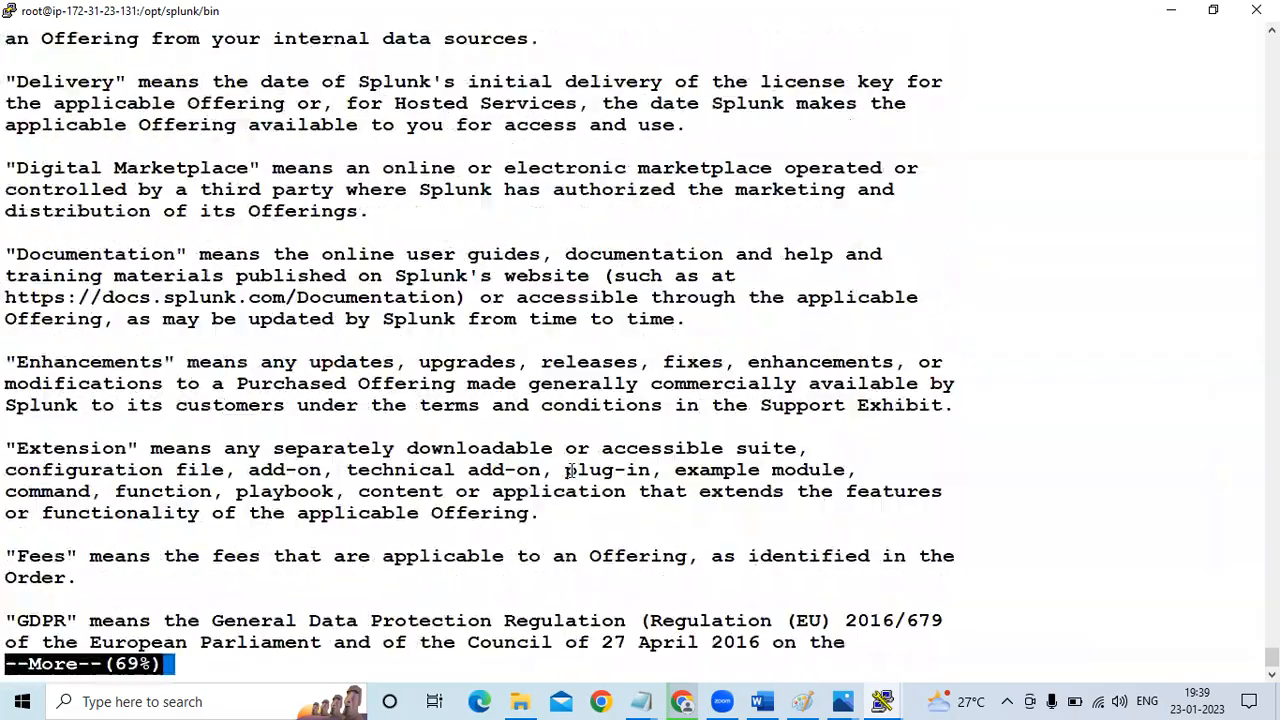
{"action": "key", "text": "space"}
{"action": "key", "text": "space"}
{"action": "key", "text": "space"}
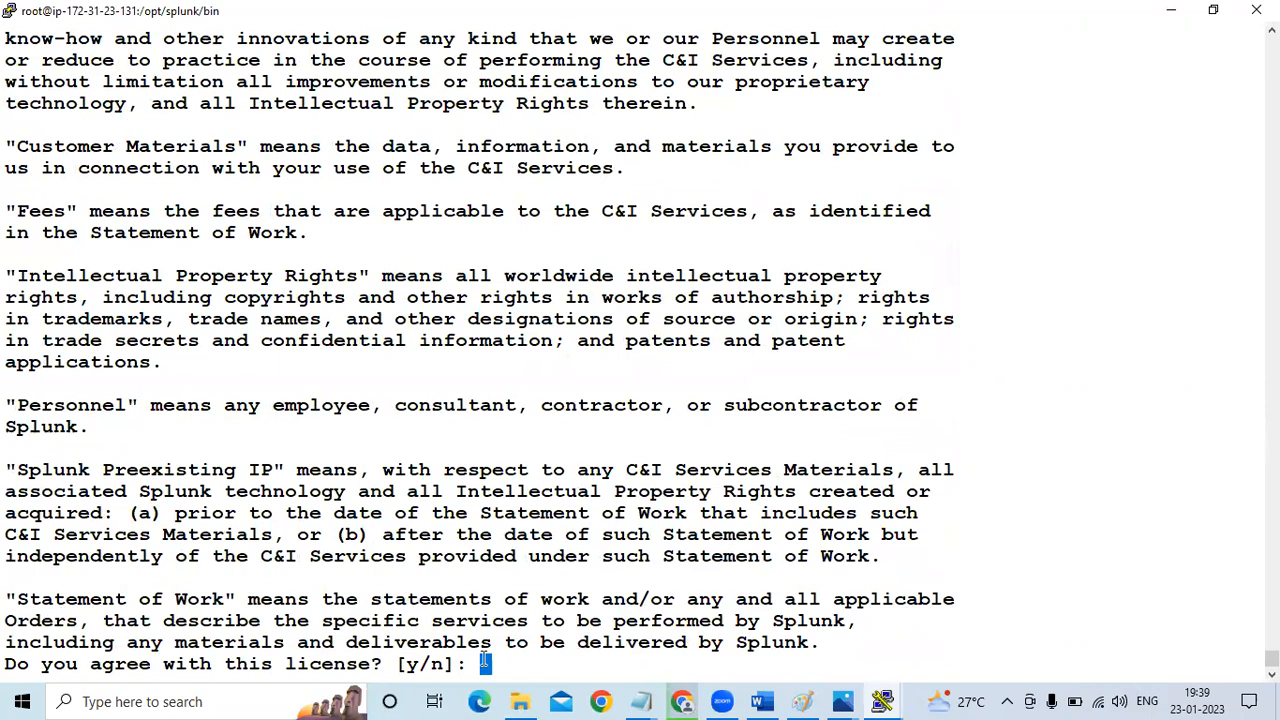
{"action": "type", "text": "y"}
{"action": "key", "text": "Return"}
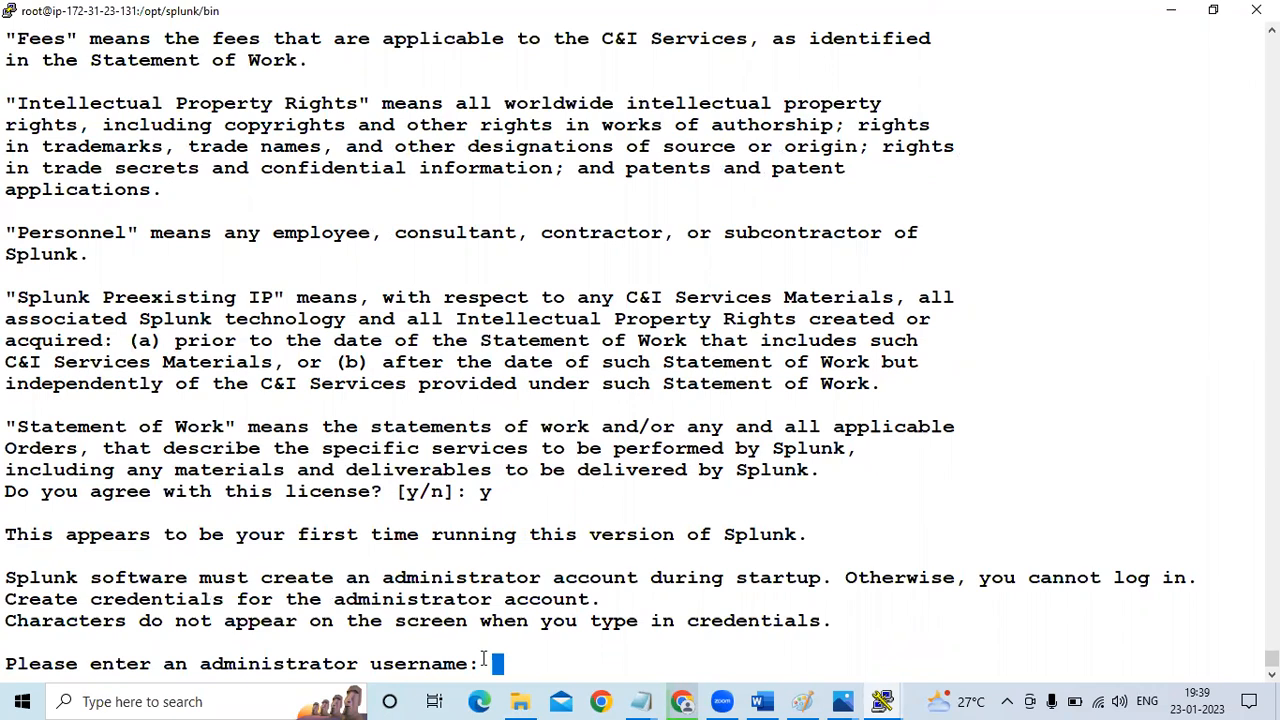
Create the Splunk administrator account with username admin, then enter and confirm the new administrator password
{"action": "type", "text": "admin"}
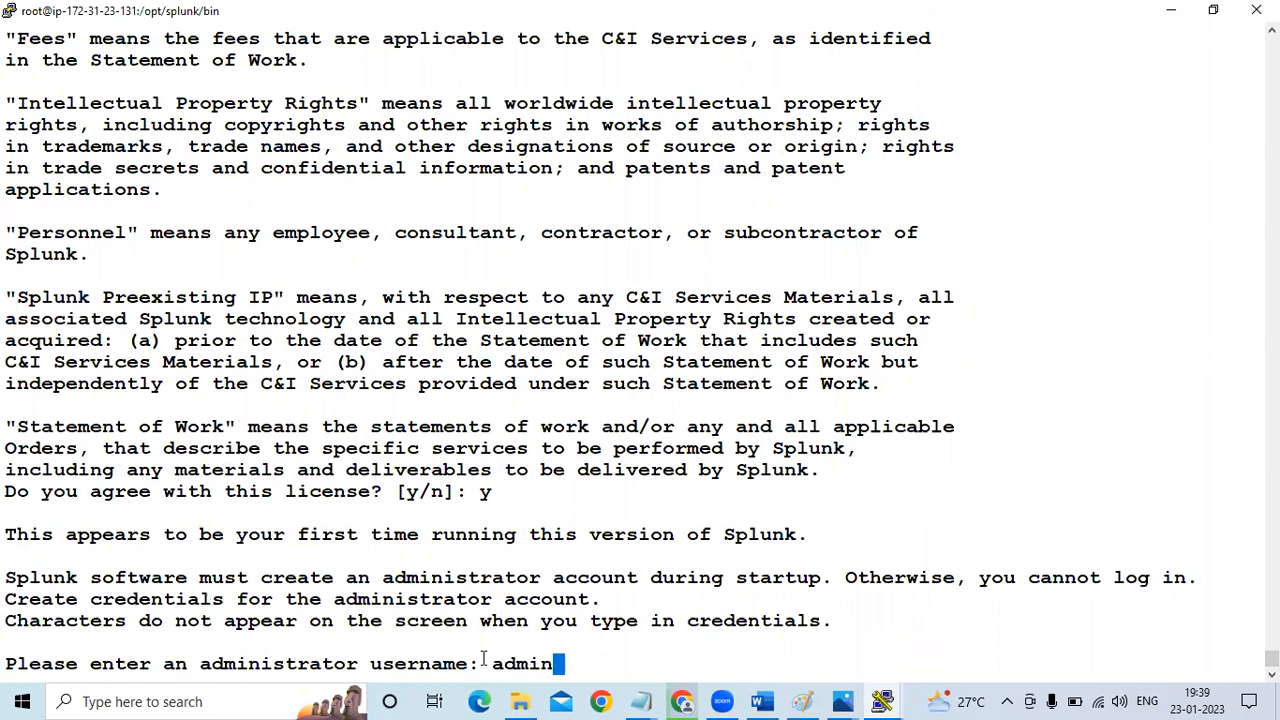
{"action": "key", "text": "Return"}
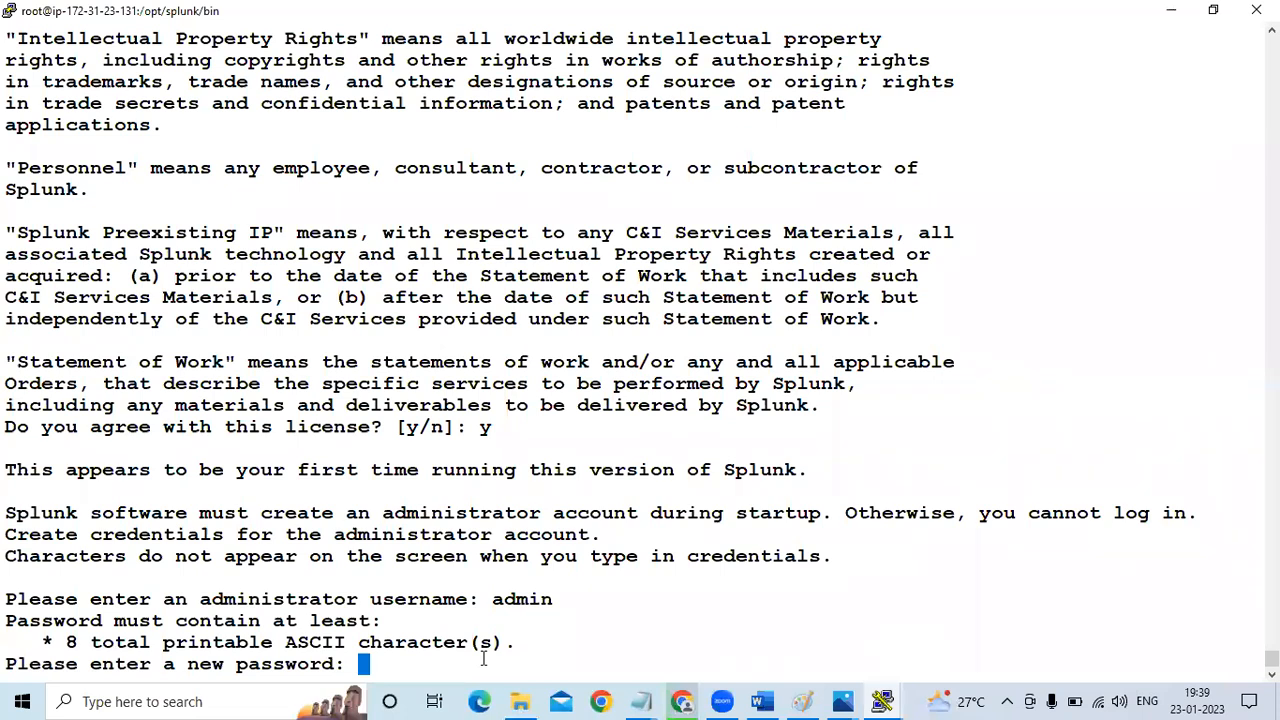
{"action": "key", "text": "Return"}
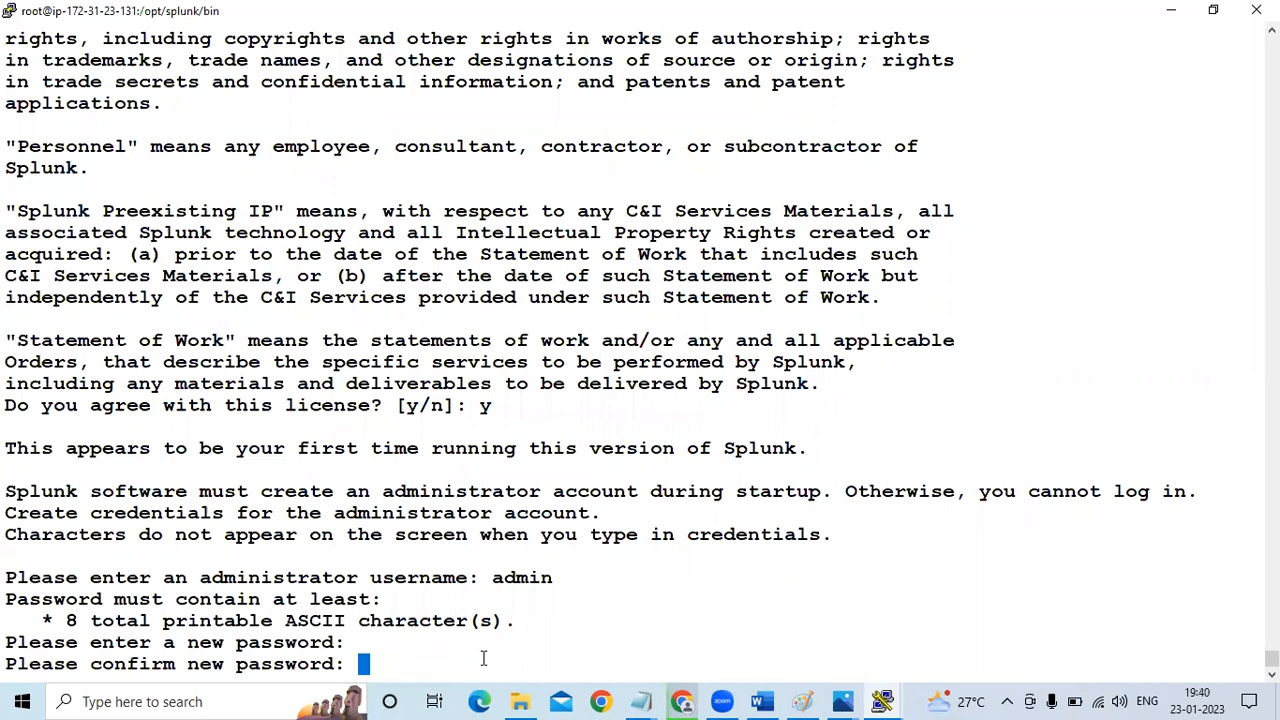
{"action": "key", "text": "Return"}
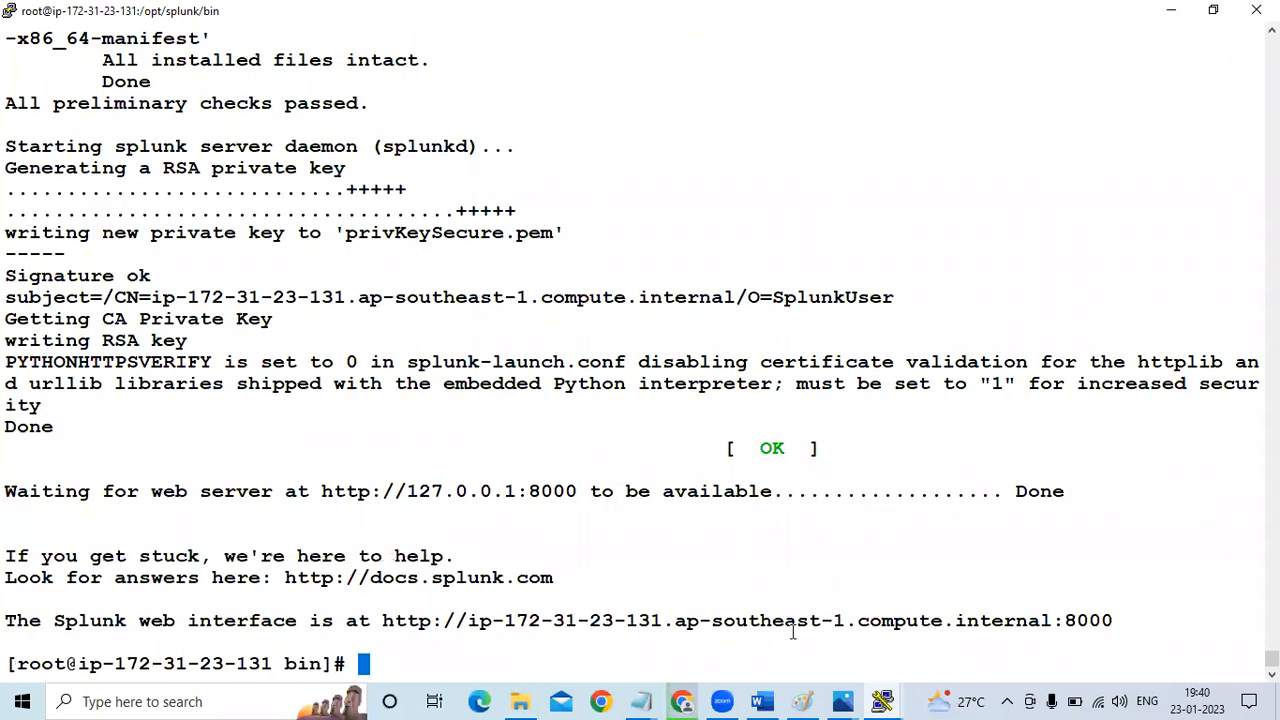
Switch to Chrome and close the Google search, Splunk and VPC tabs, leaving the splunk-master EC2 instance details on screen
{"action": "left_click", "coordinate": [685, 694]}
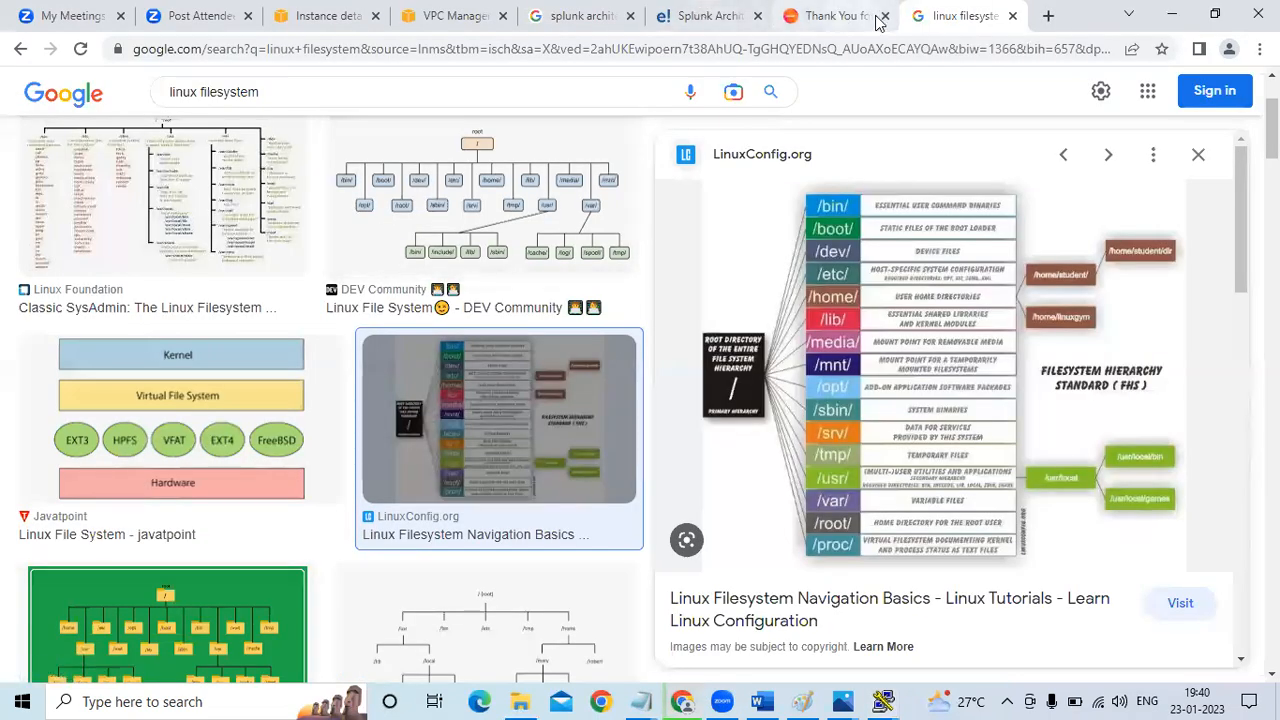
{"action": "left_click", "coordinate": [885, 16]}
{"action": "left_click", "coordinate": [885, 16]}
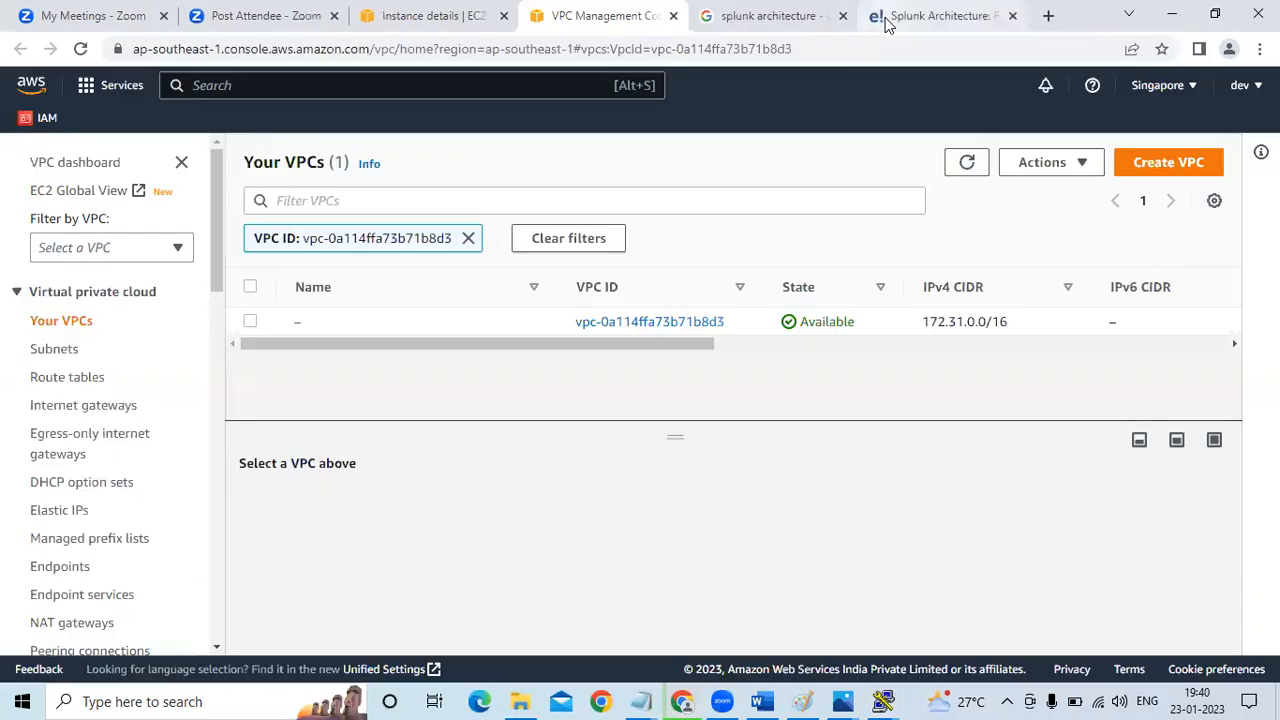
{"action": "left_click", "coordinate": [843, 16]}
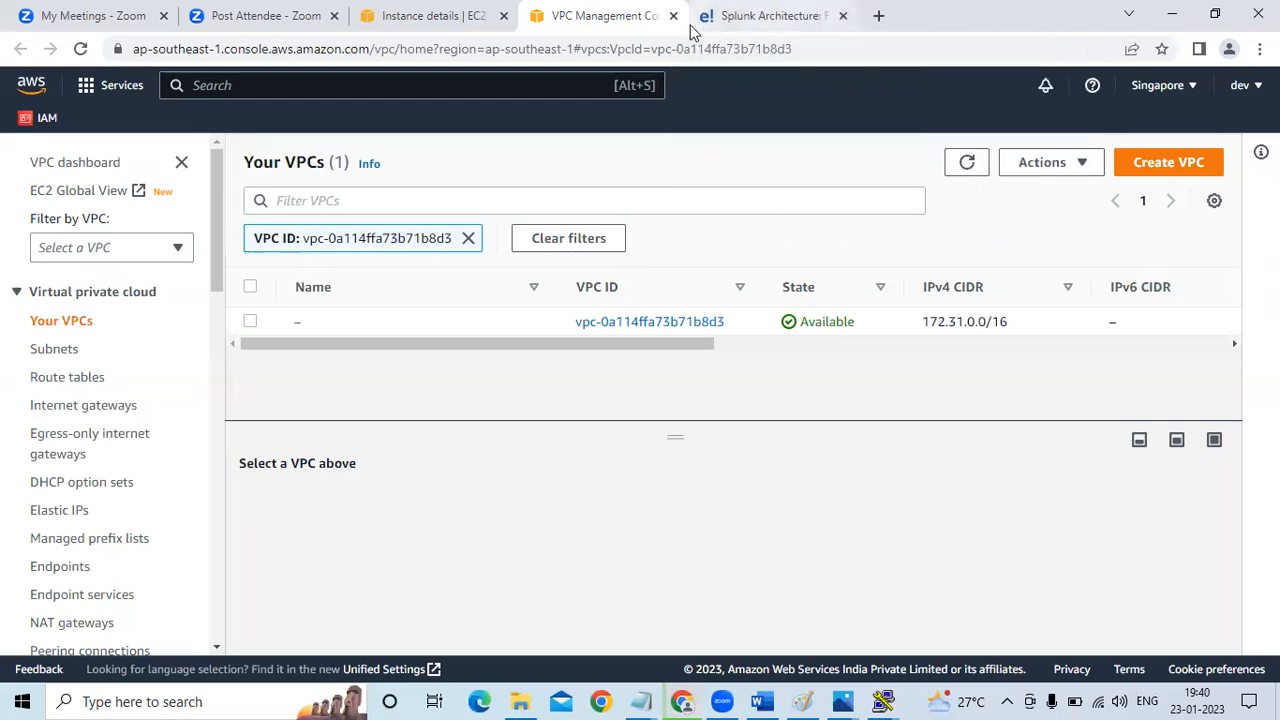
{"action": "left_click", "coordinate": [674, 16]}
{"action": "left_click", "coordinate": [675, 18]}
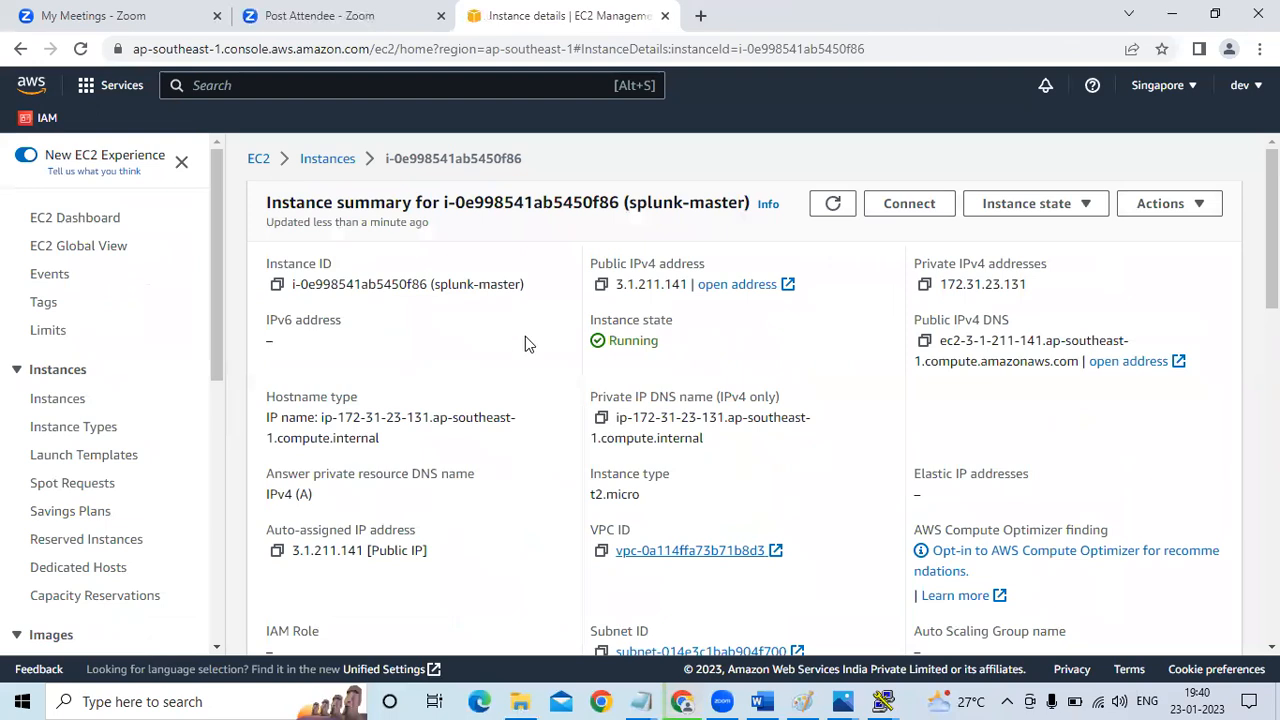
Copy splunk-master's public IPv4 address and open 3.1.211.141:8000 in a new browser tab
{"action": "left_click", "coordinate": [603, 285]}
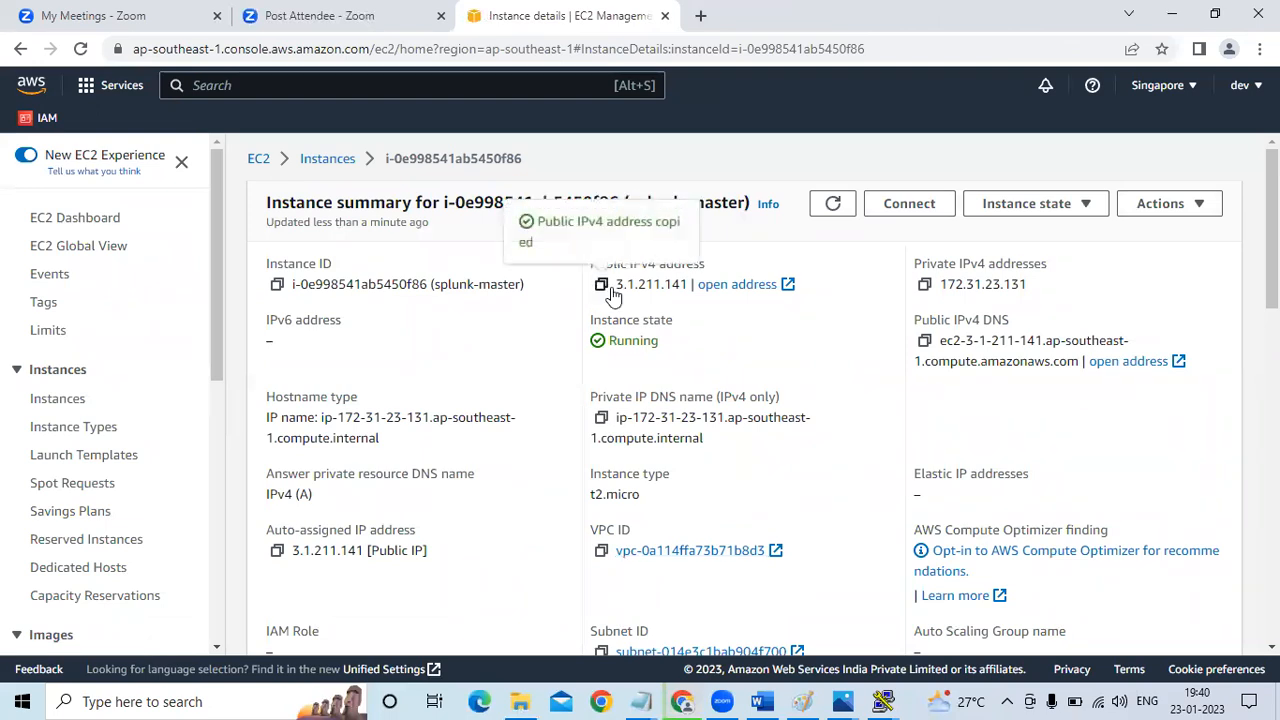
{"action": "left_click", "coordinate": [700, 15]}
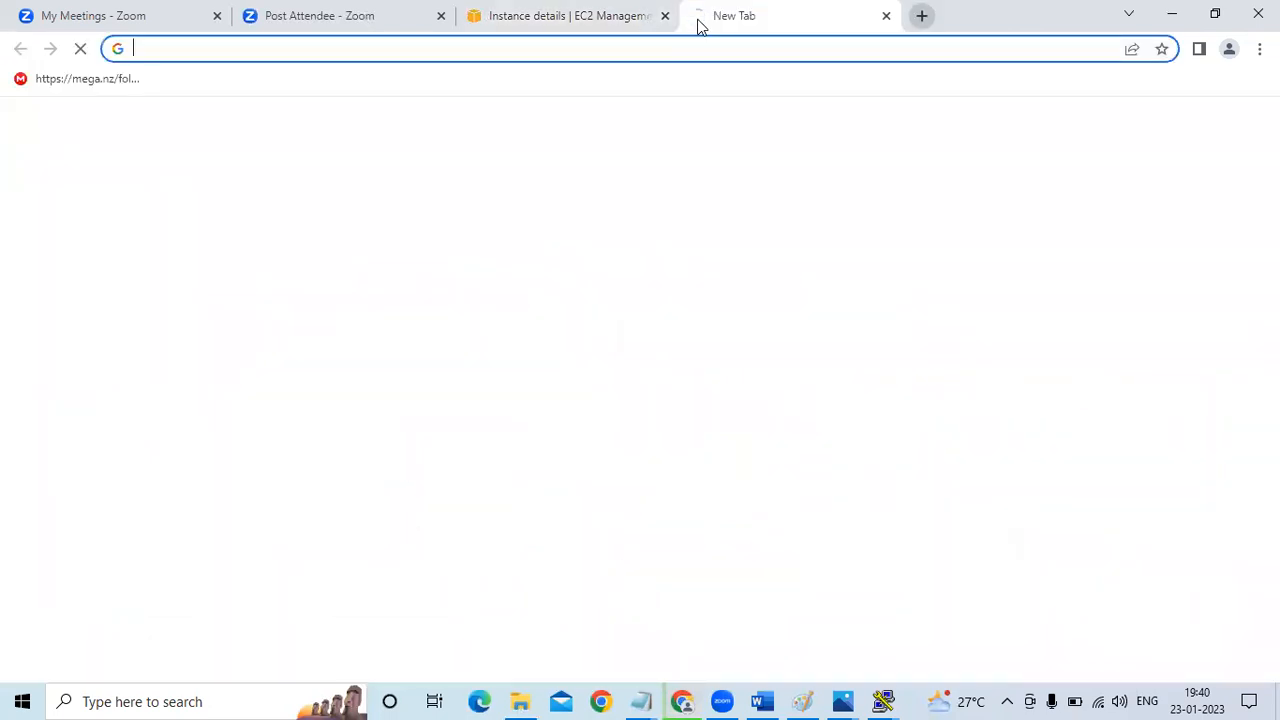
{"action": "key", "text": "ctrl+v"}
{"action": "type", "text": ":8000"}
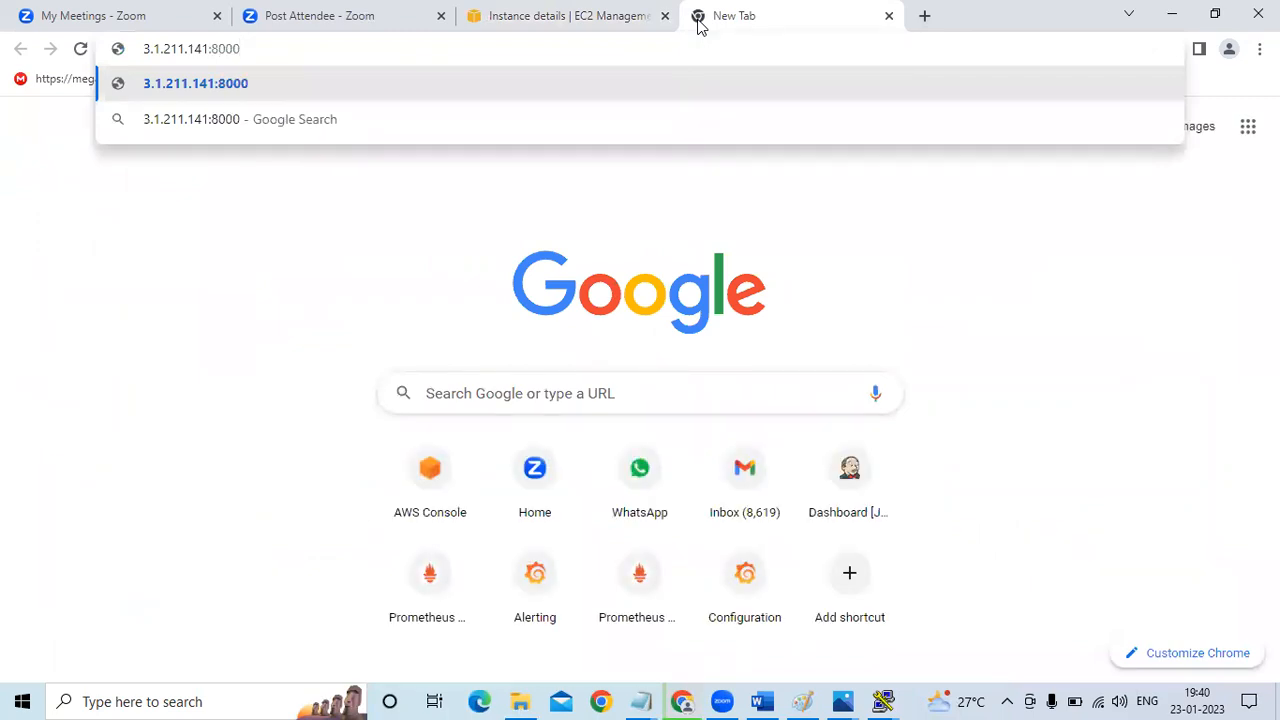
{"action": "key", "text": "Return"}
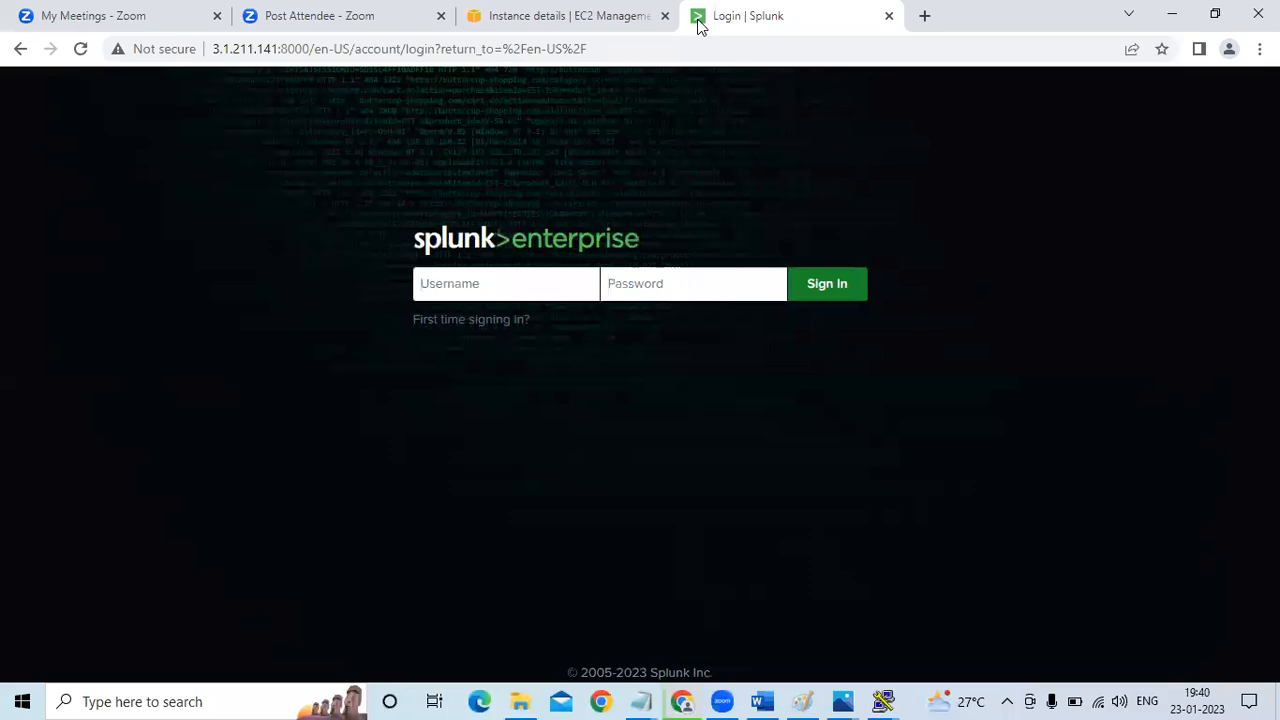
Sign in to Splunk Enterprise as admin with the administrator password and decline to save the password in the browser
{"action": "type", "text": "admin"}
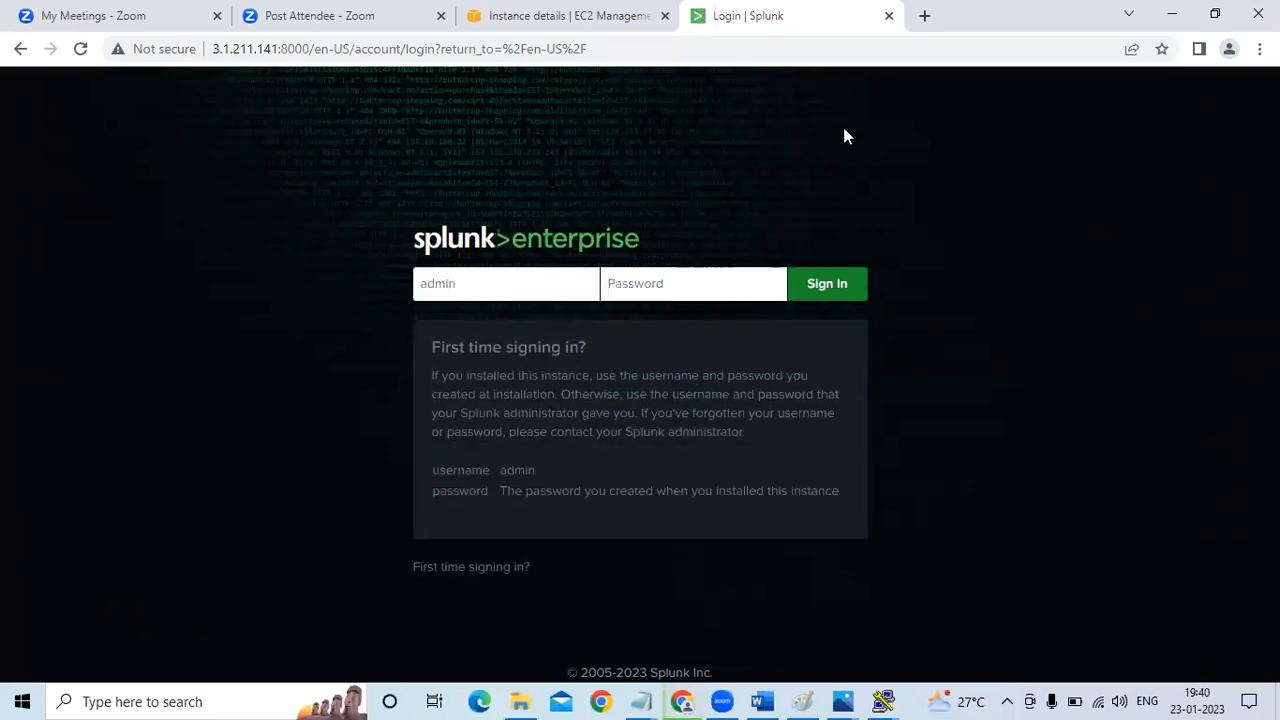
{"action": "type", "text": "a•••••••"}
{"action": "left_click", "coordinate": [843, 300]}
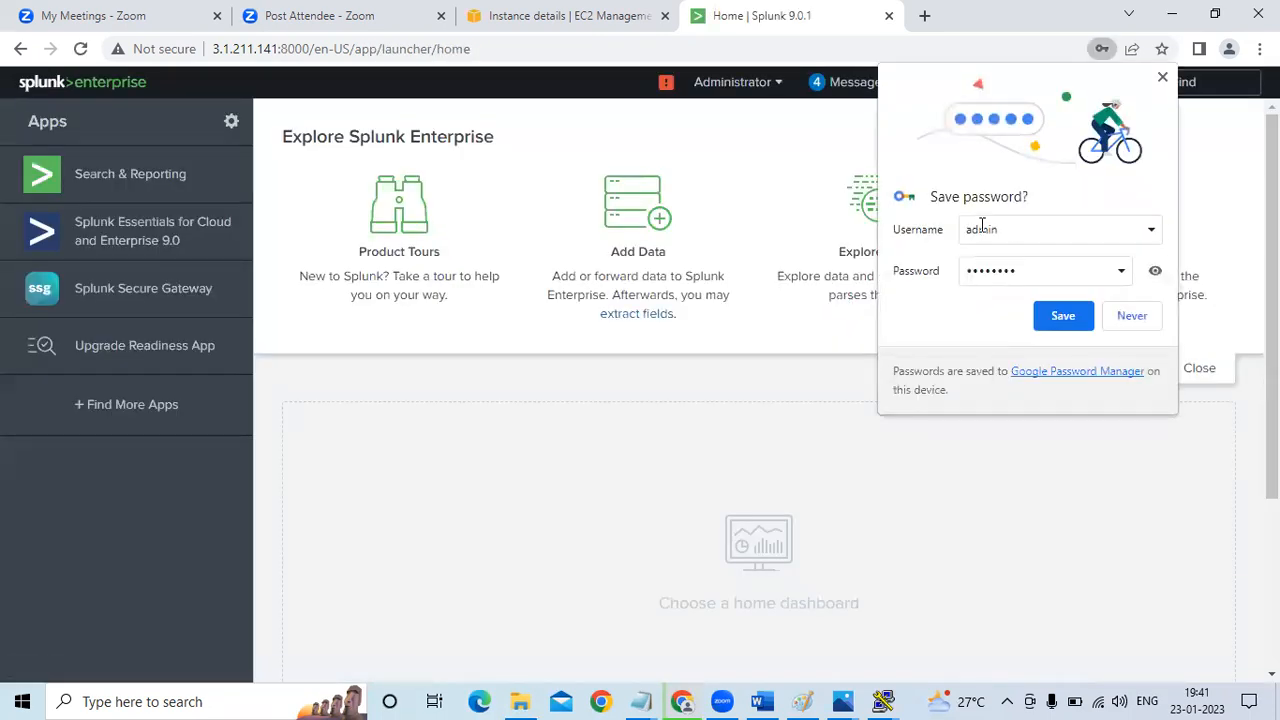
{"action": "left_click", "coordinate": [1120, 314]}
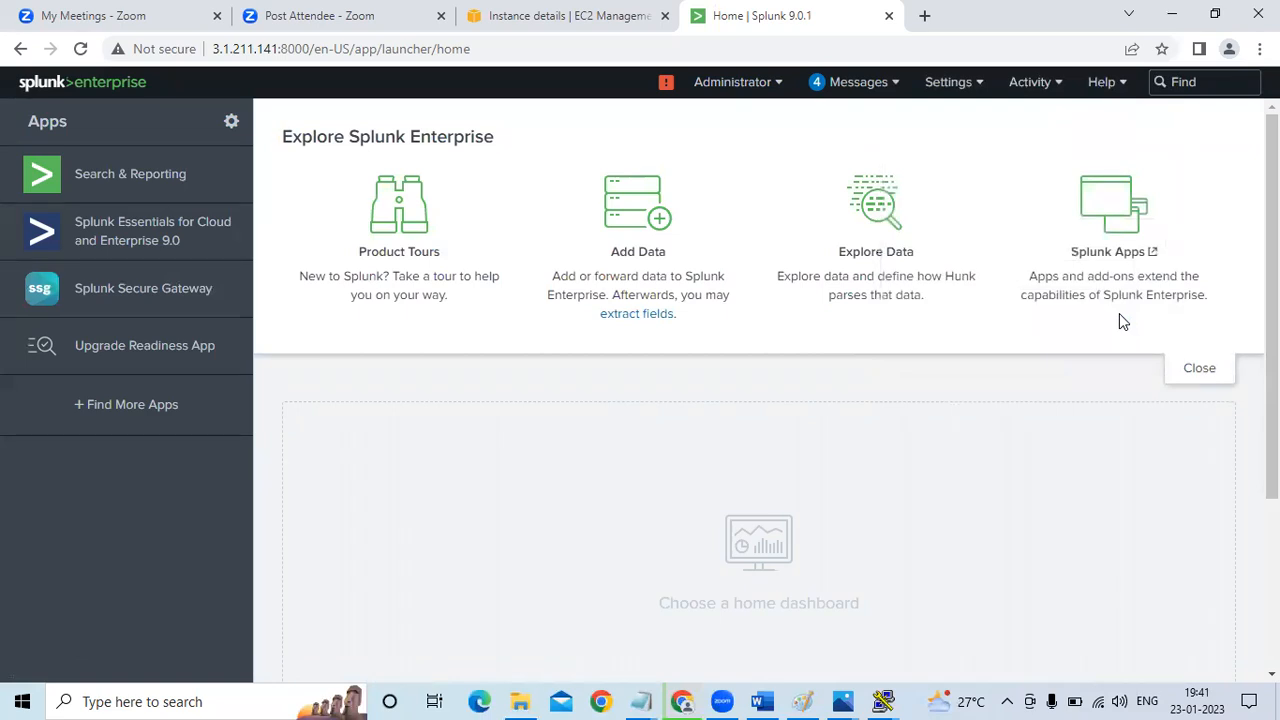
Open the Search & Reporting app, skip the tour, and view the search time range presets
{"action": "left_click", "coordinate": [197, 189]}
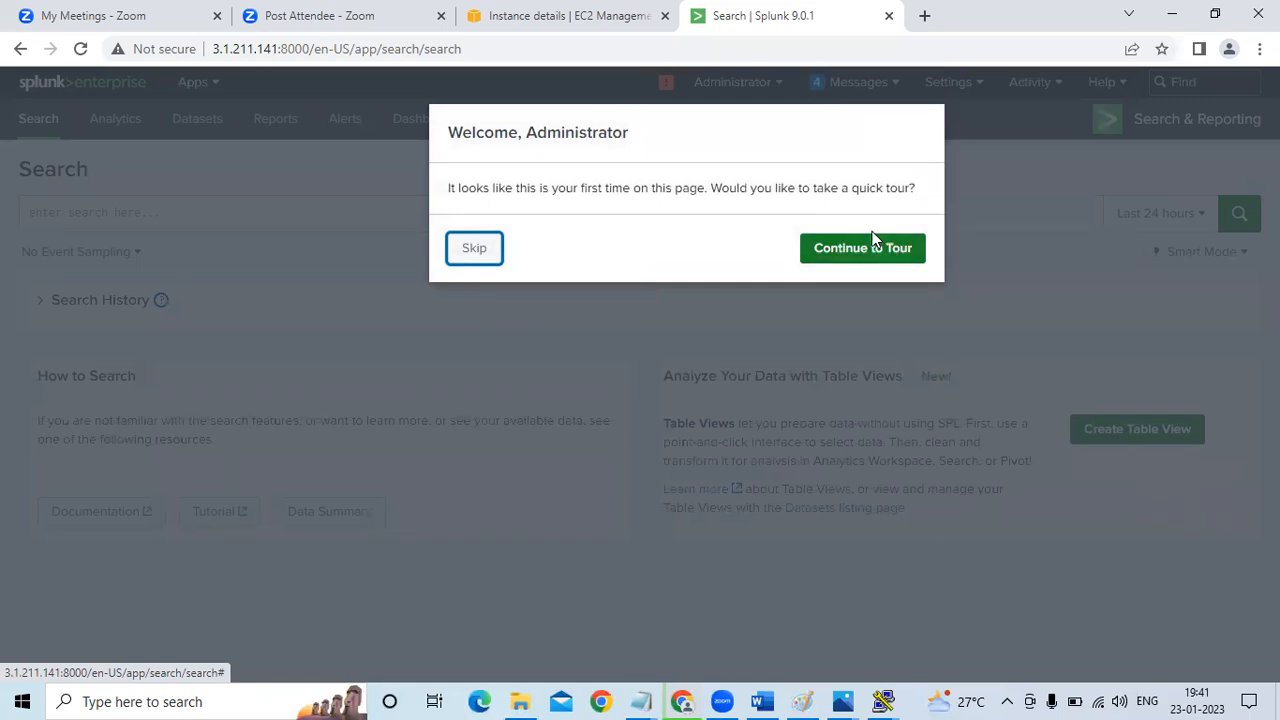
{"action": "left_click", "coordinate": [465, 246]}
{"action": "left_click", "coordinate": [403, 217]}
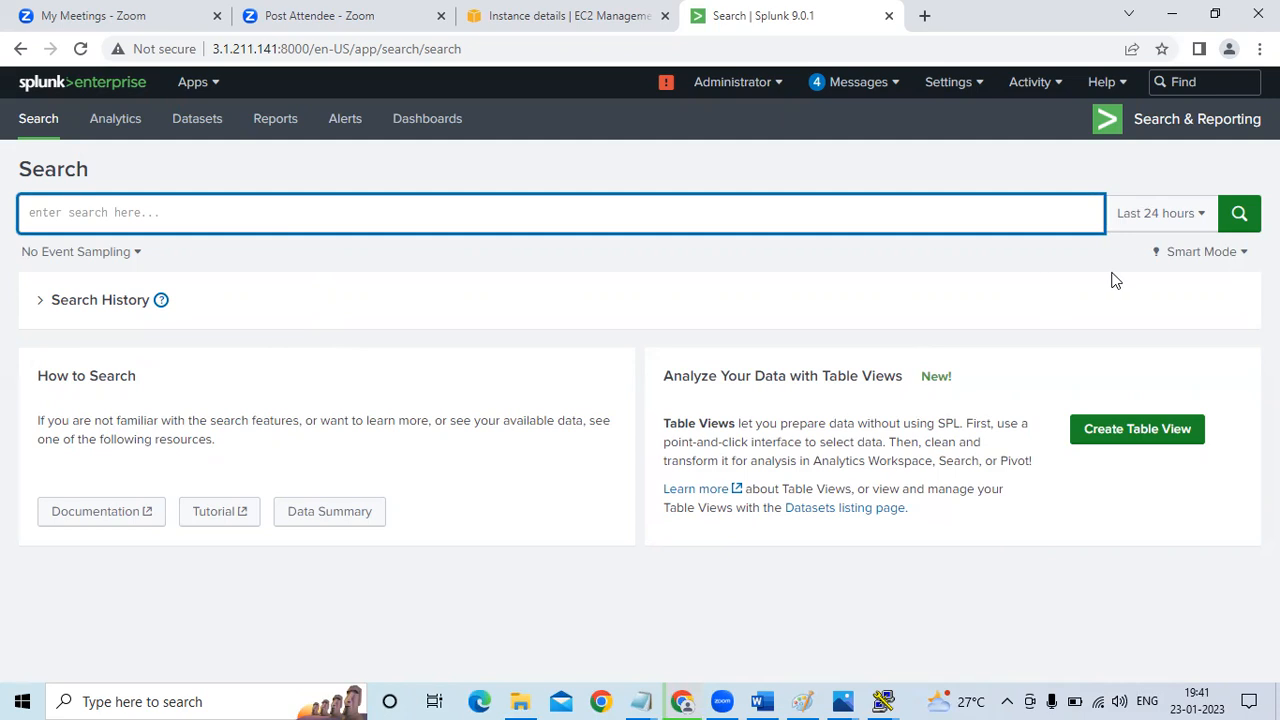
{"action": "left_click", "coordinate": [1155, 216]}
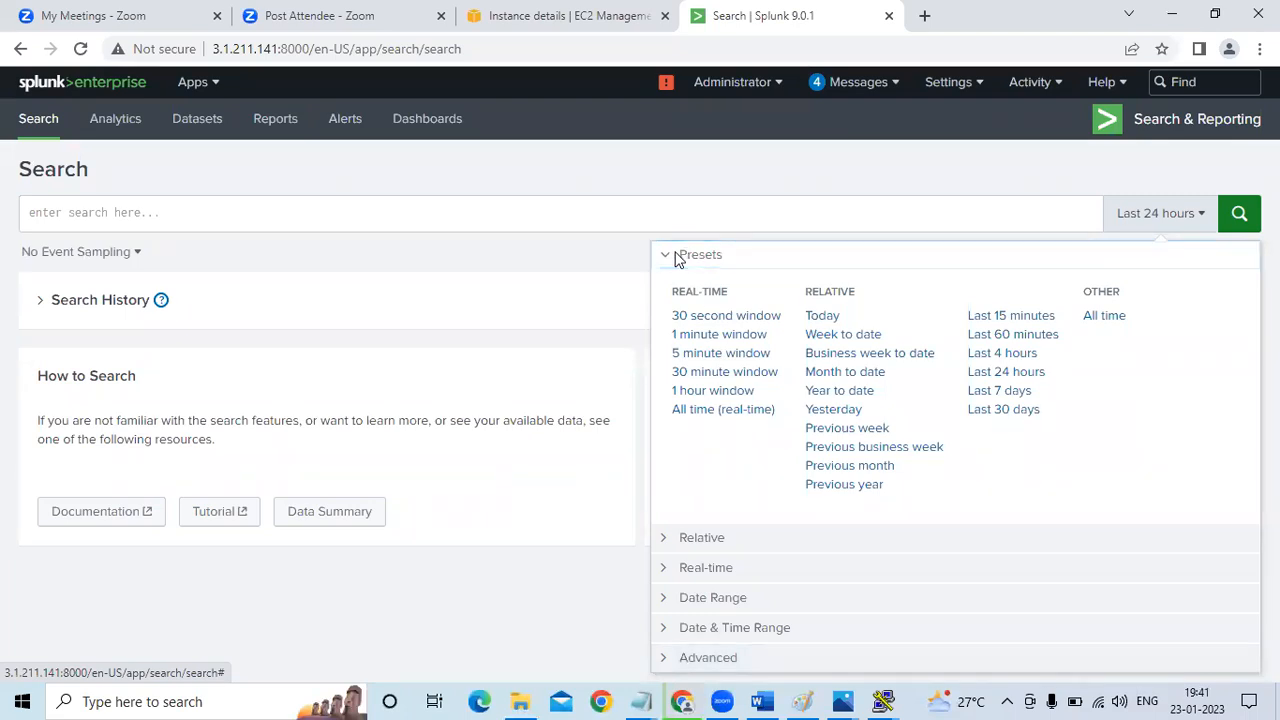
{"action": "left_click", "coordinate": [1181, 169]}
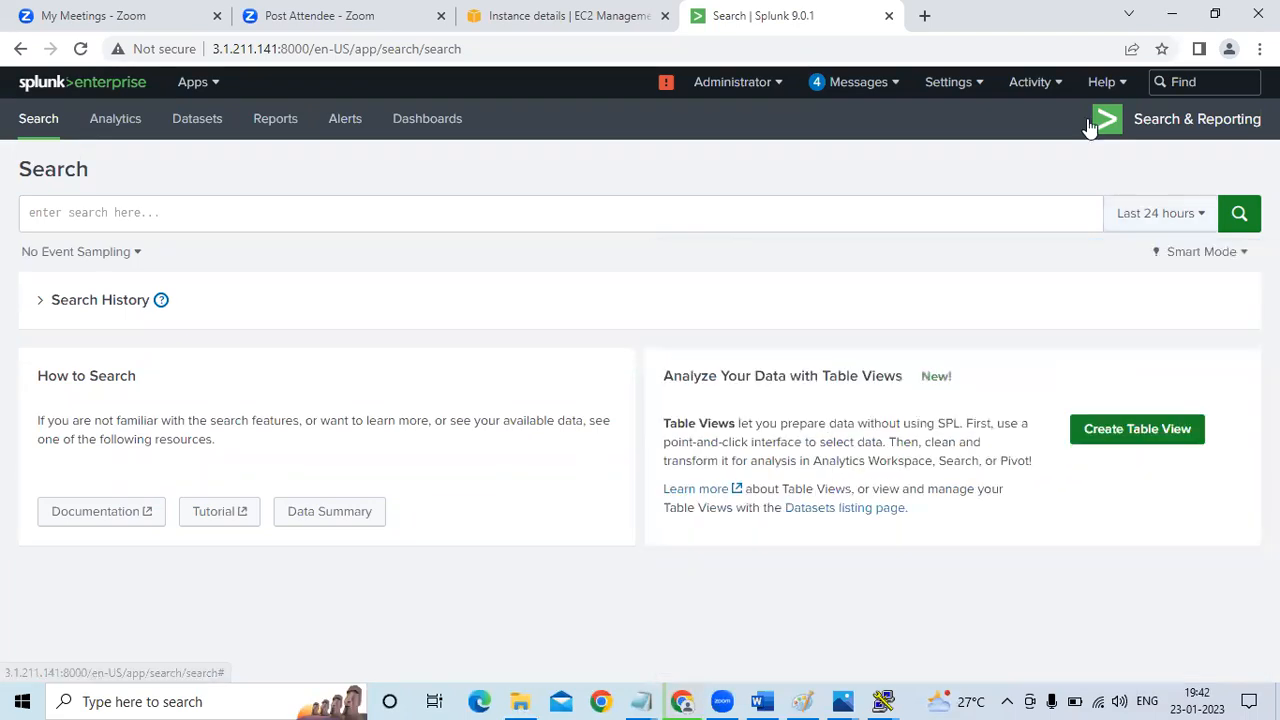
Open the Indexes settings page and look through the list of default indexes
{"action": "left_click", "coordinate": [977, 86]}
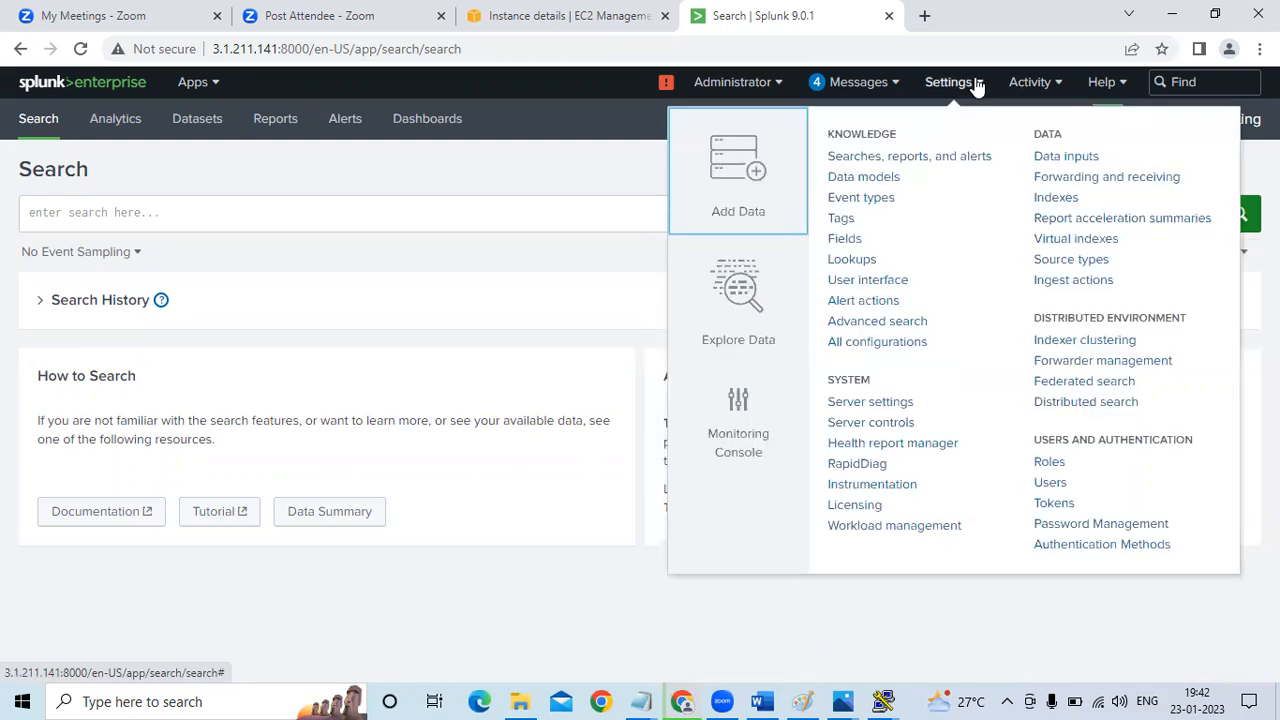
{"action": "left_click", "coordinate": [1062, 200]}
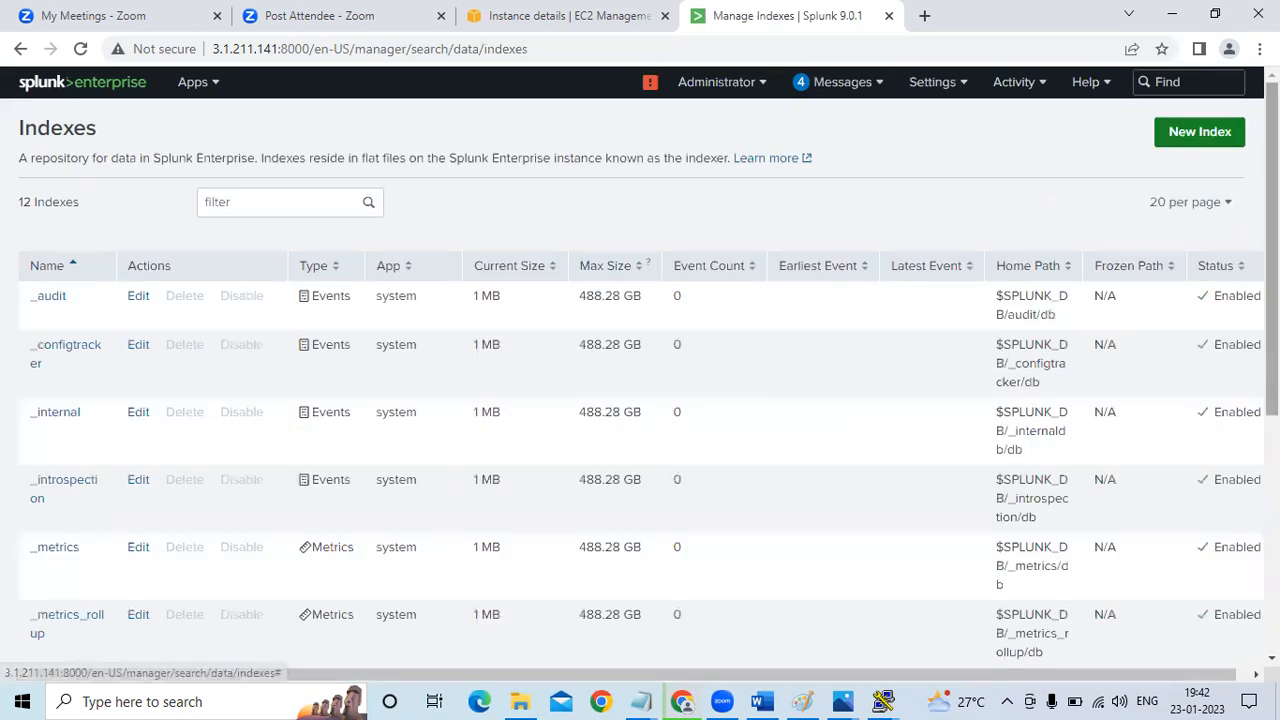
{"action": "scroll", "coordinate": [640, 368], "scroll_direction": "down", "scroll_amount": 4}
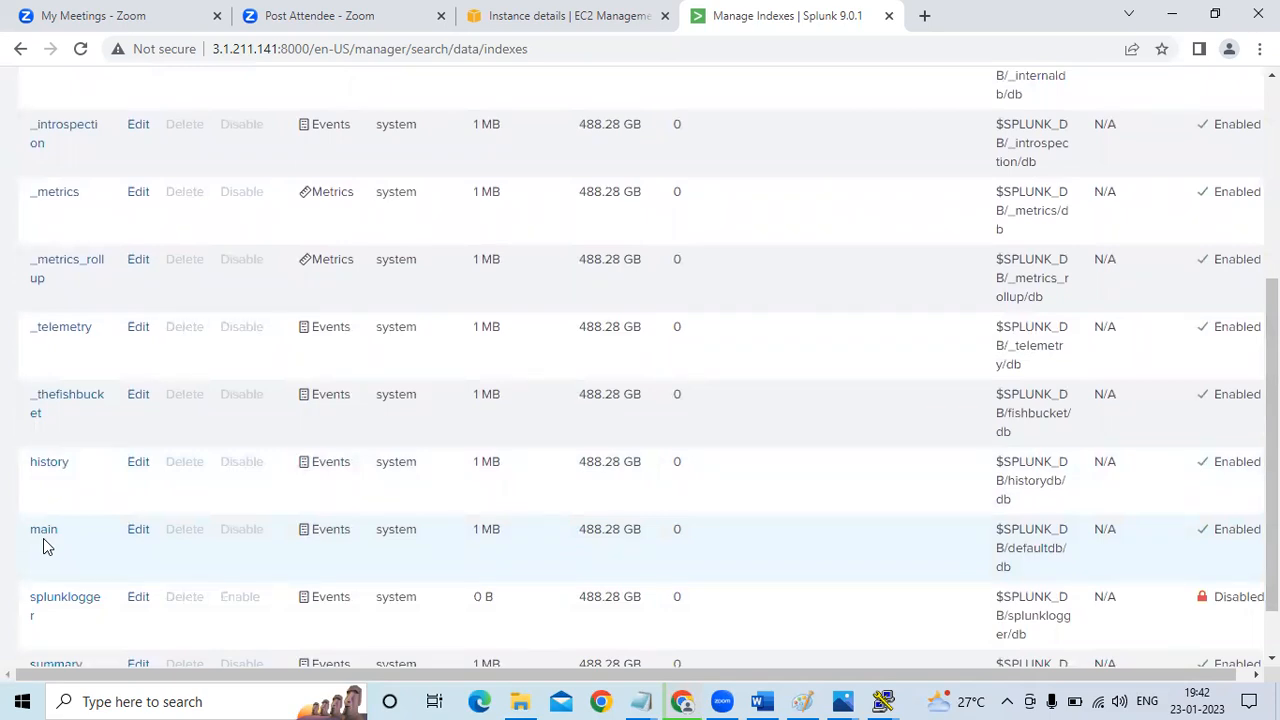
{"action": "left_click_drag", "start_coordinate": [1271, 470], "coordinate": [1271, 270]}
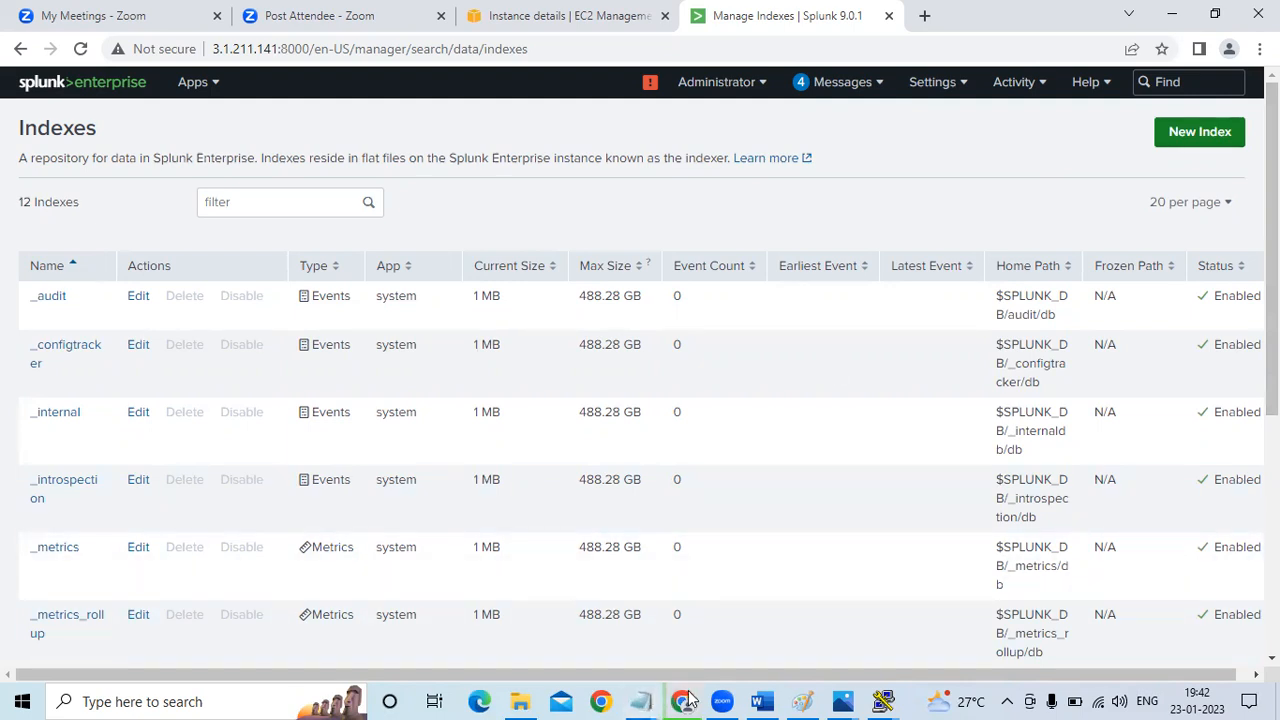
Copy the splunk-forwarder instance's public IPv4 address from the EC2 console and enter it as the host name in PuTTY
{"action": "left_click", "coordinate": [596, 12]}
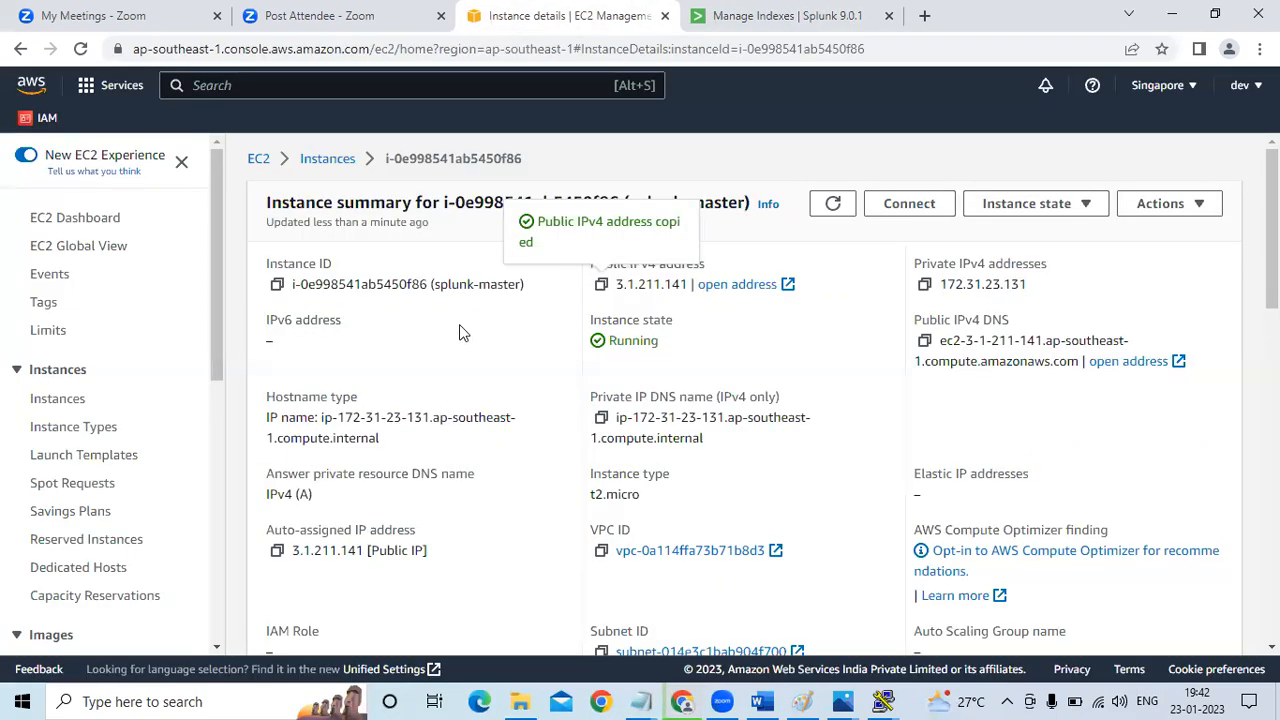
{"action": "left_click", "coordinate": [327, 159]}
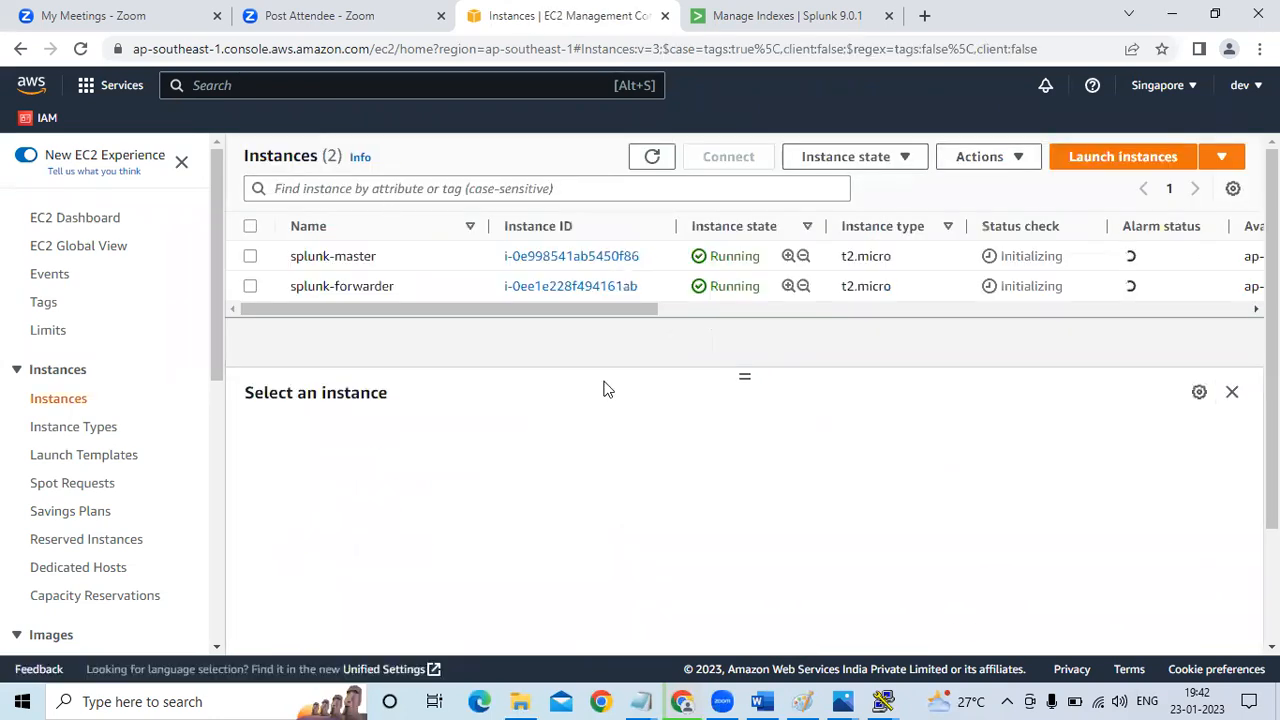
{"action": "left_click", "coordinate": [251, 286]}
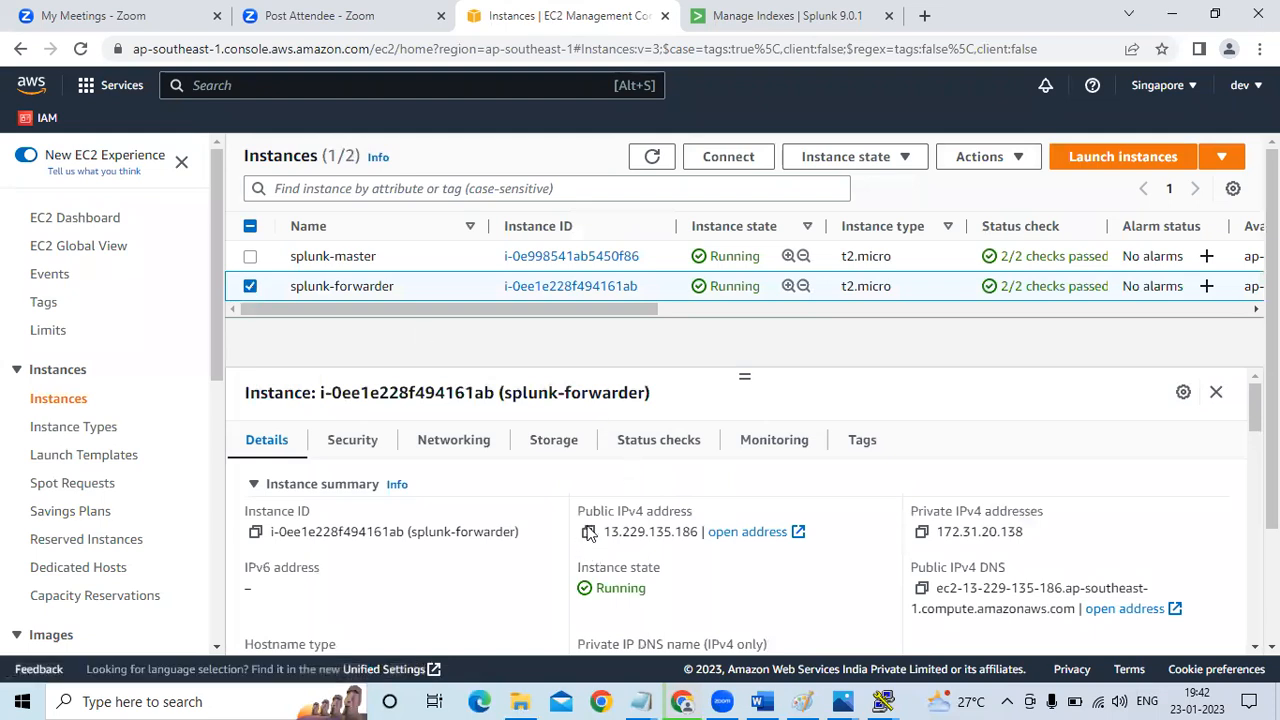
{"action": "left_click", "coordinate": [589, 534]}
{"action": "left_click", "coordinate": [882, 701]}
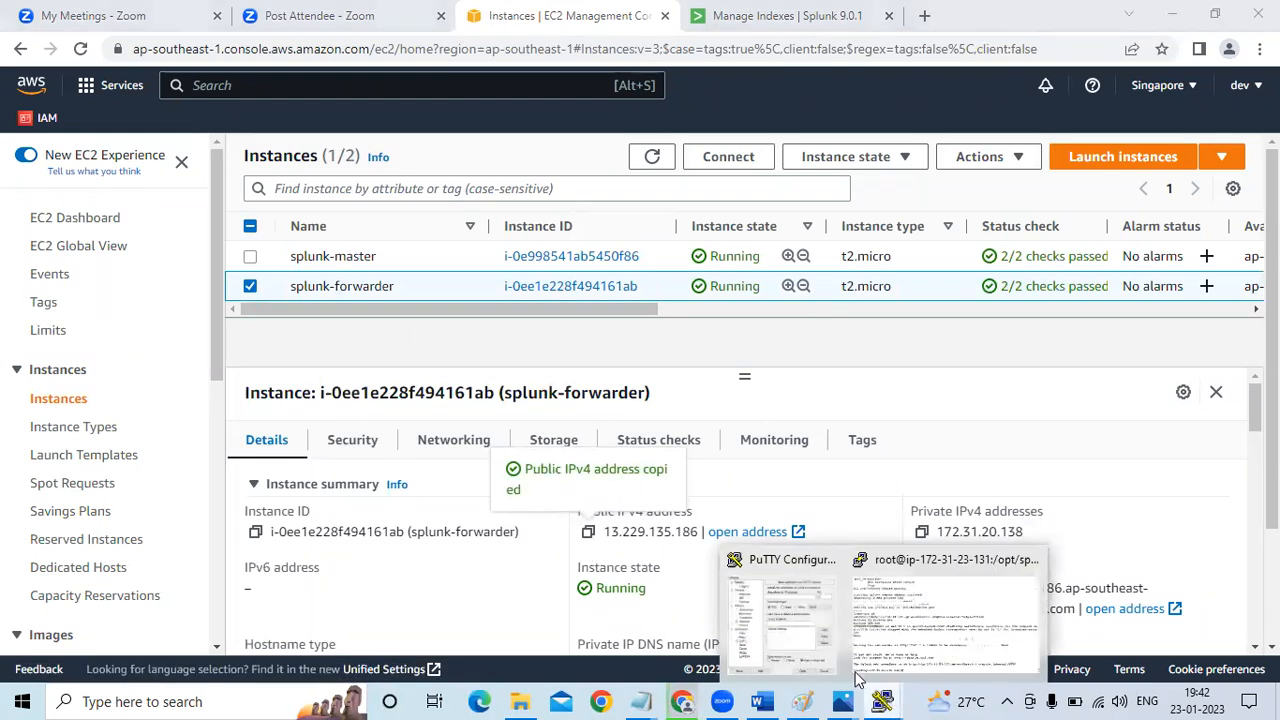
{"action": "left_click", "coordinate": [808, 638]}
{"action": "key", "text": "ctrl+v"}
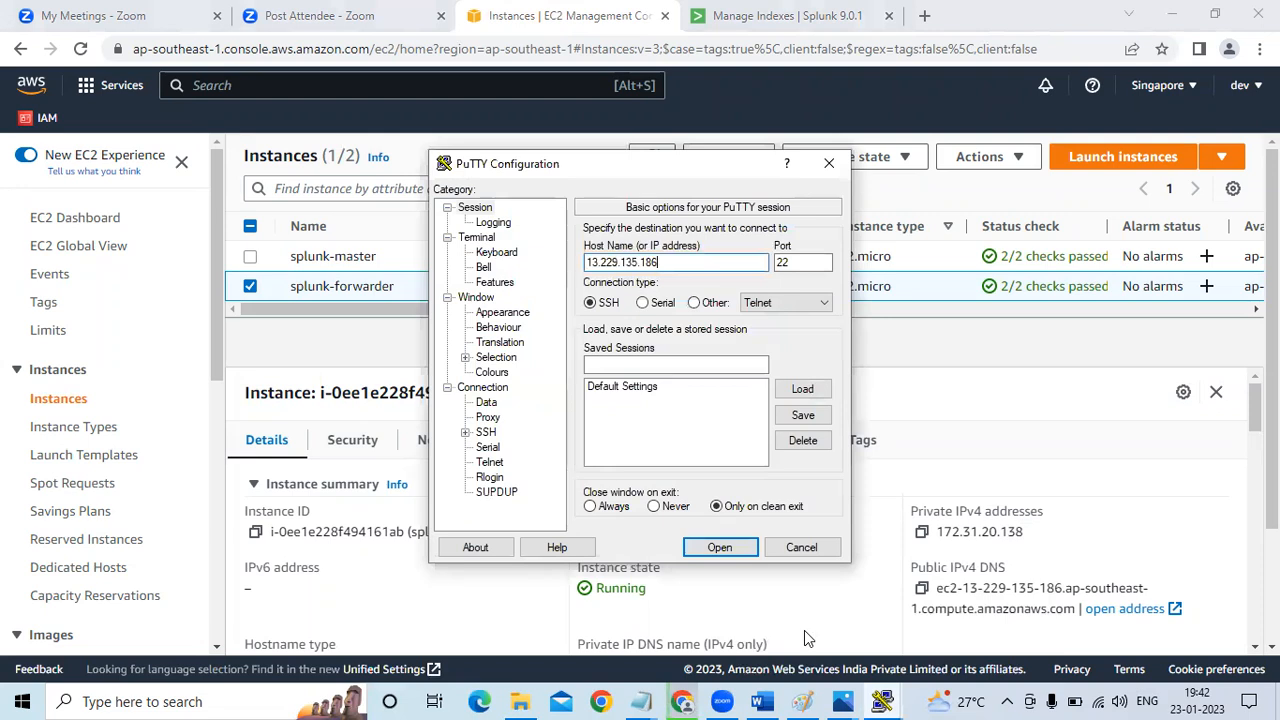
Select the myawskeypair PPK file from Downloads as the private key for SSH authentication
{"action": "left_click", "coordinate": [465, 434]}
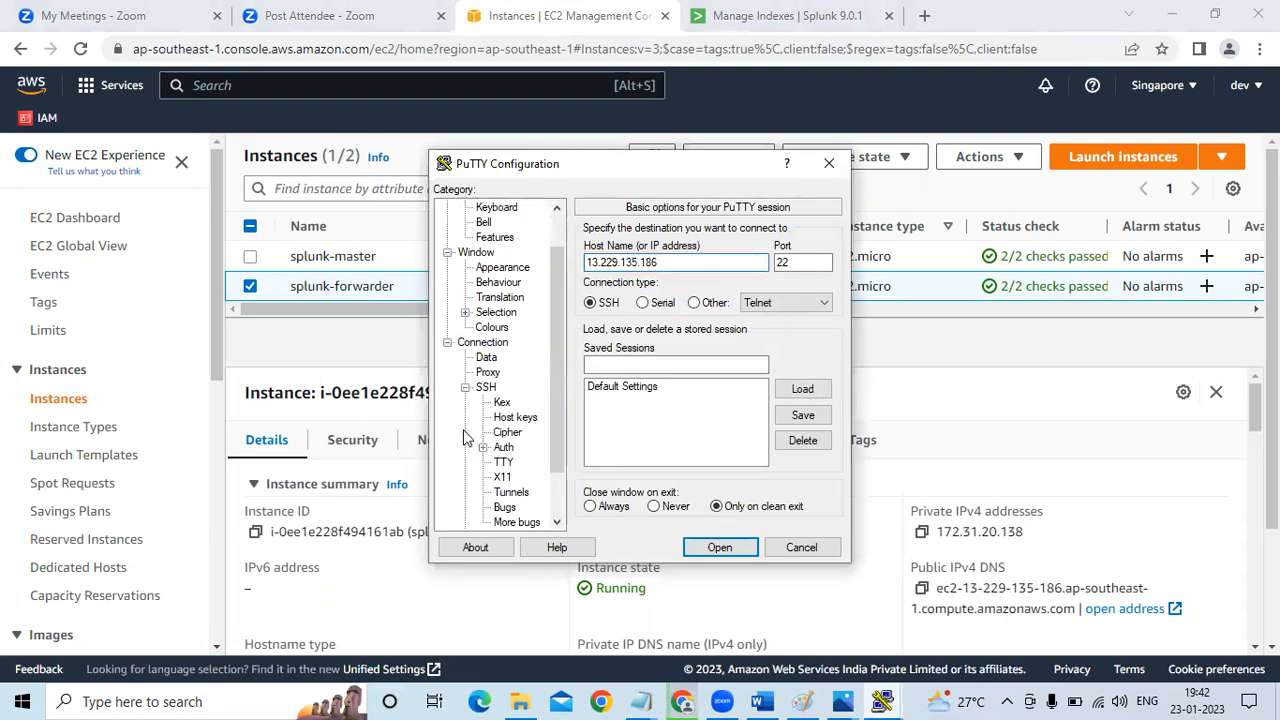
{"action": "left_click", "coordinate": [503, 447]}
{"action": "left_click", "coordinate": [798, 440]}
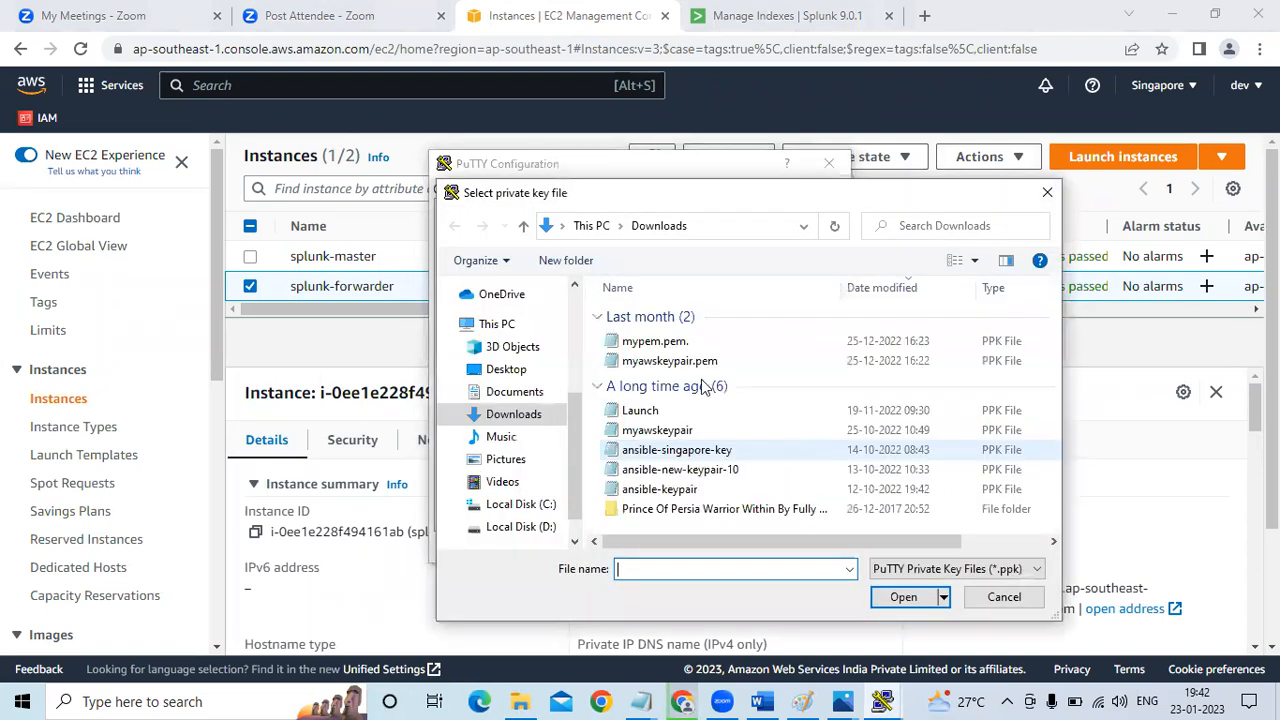
{"action": "left_click", "coordinate": [657, 432]}
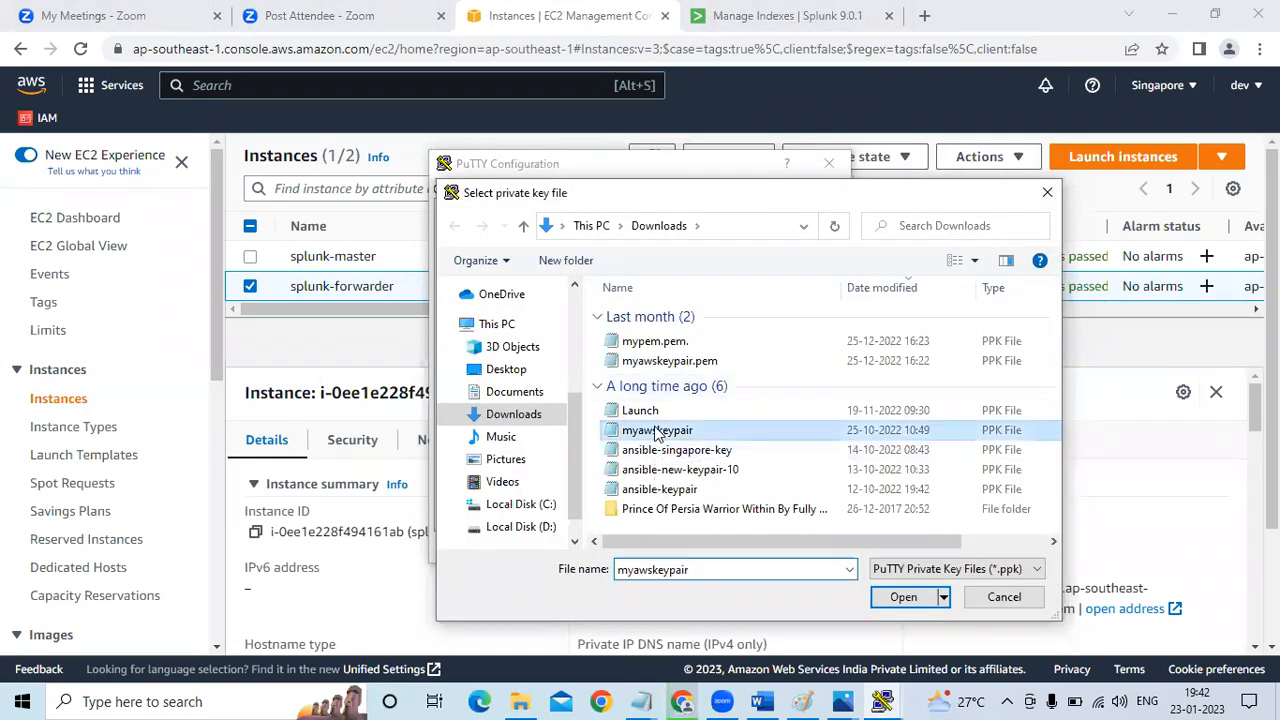
{"action": "left_click", "coordinate": [903, 597]}
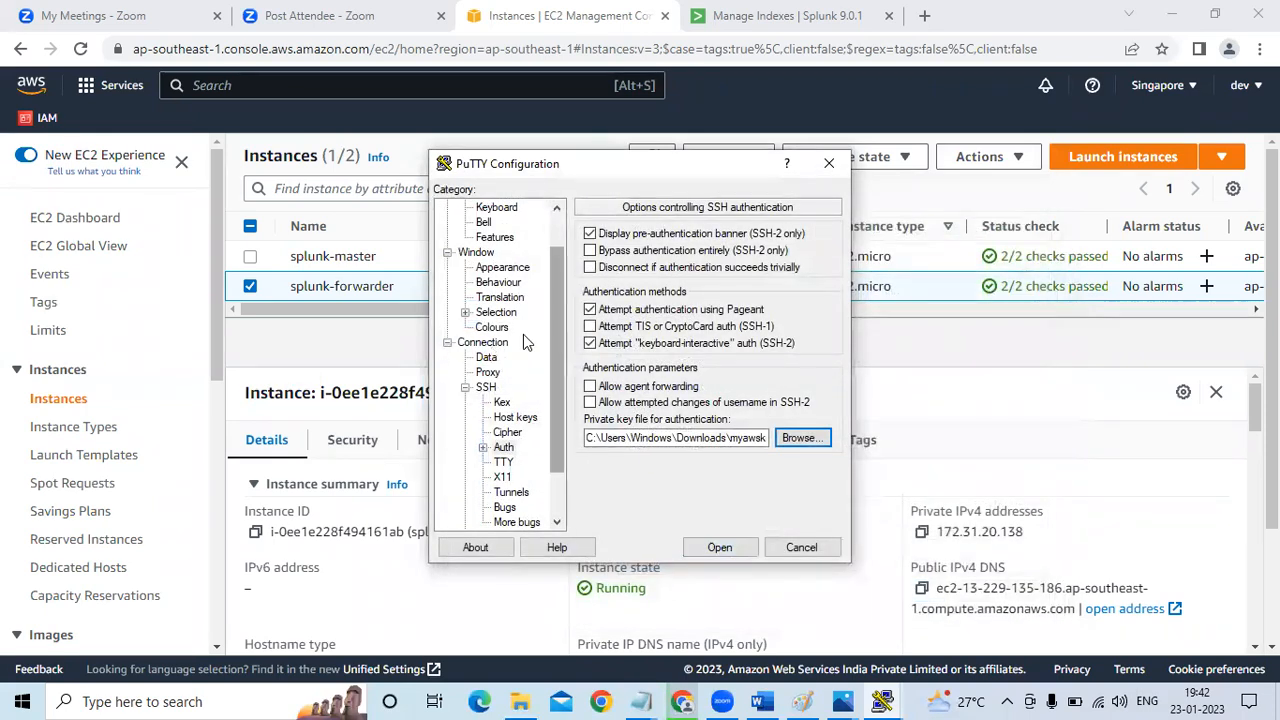
Set the seconds between keepalives to 240 and the terminal font to Courier New Bold, size 16
{"action": "left_click", "coordinate": [486, 344]}
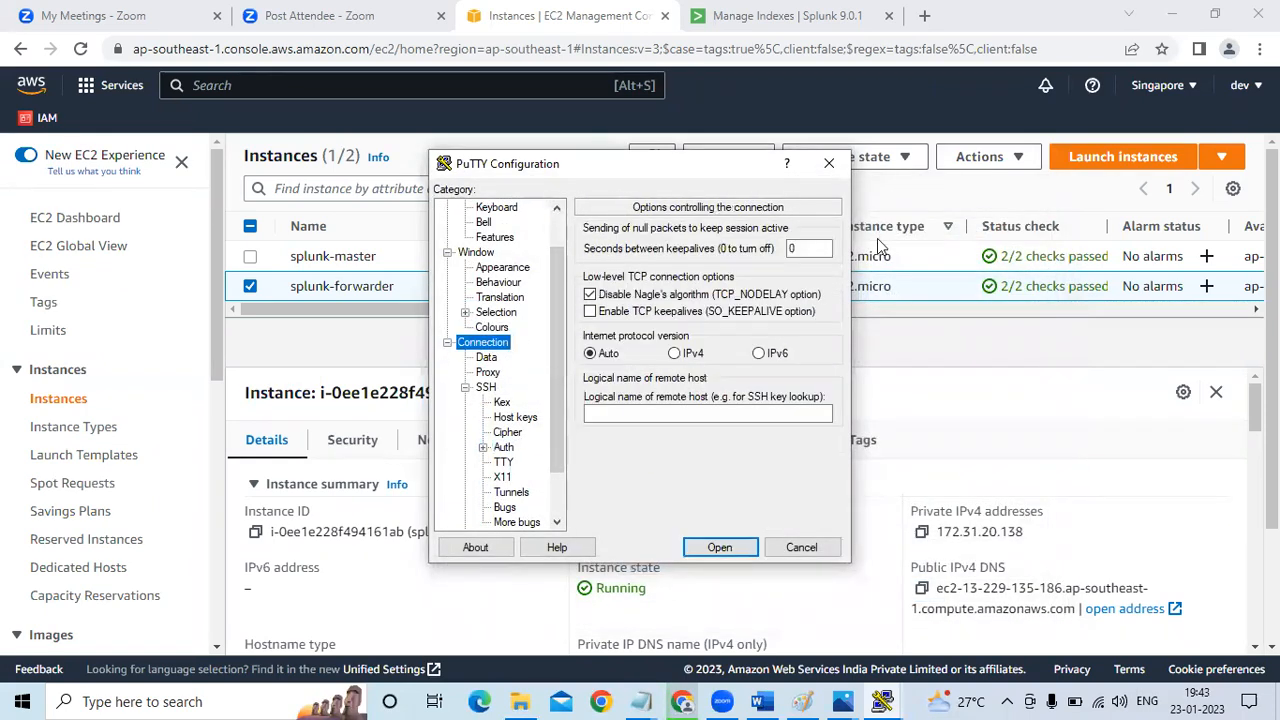
{"action": "double_click", "coordinate": [803, 250]}
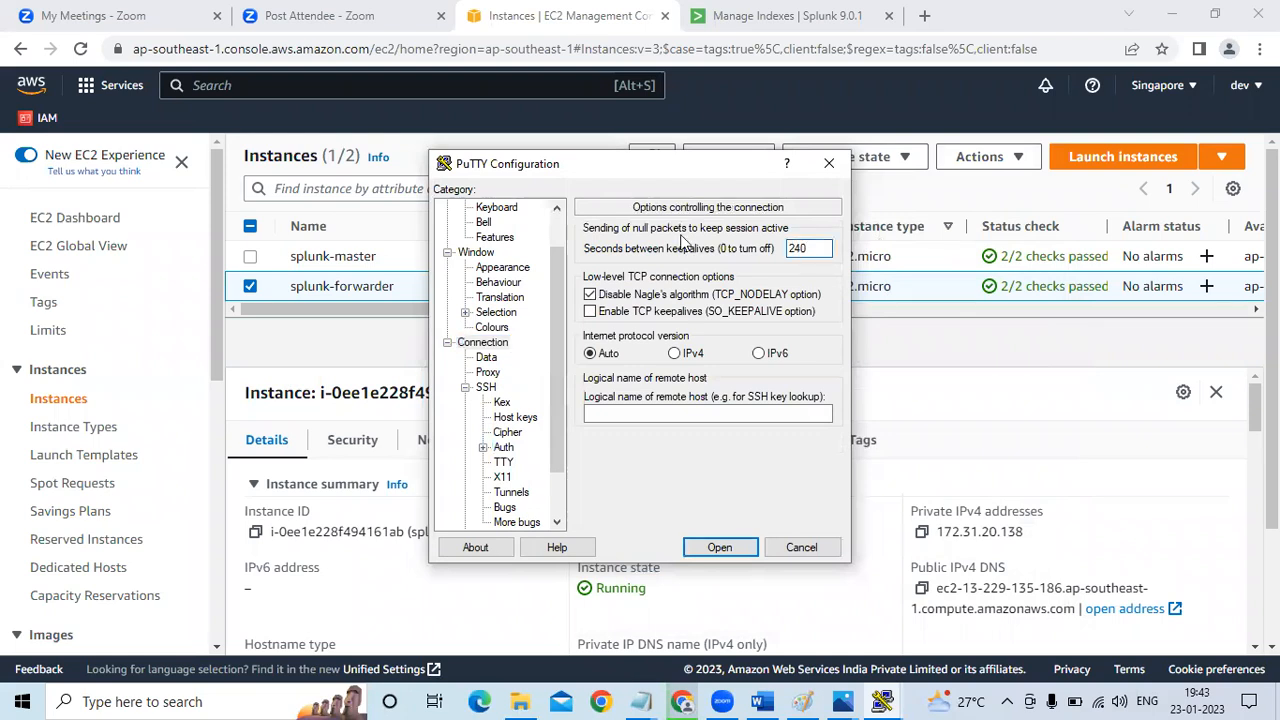
{"action": "left_click", "coordinate": [484, 268]}
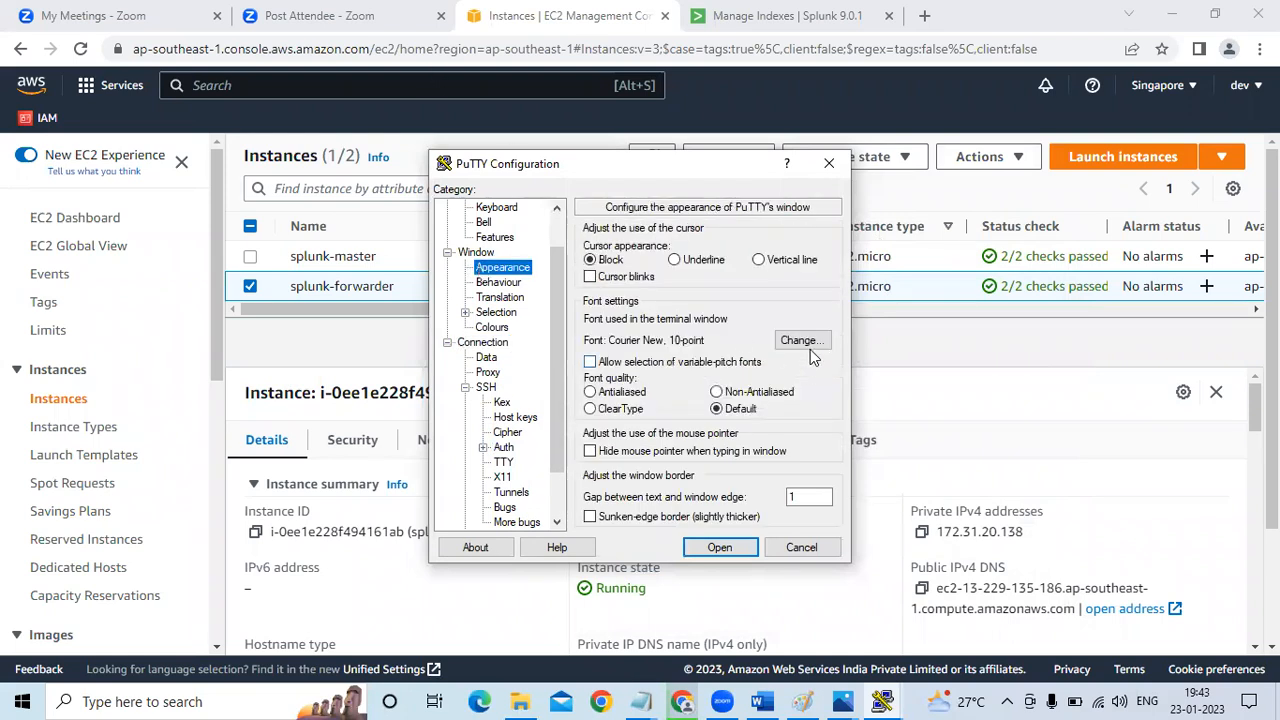
{"action": "left_click", "coordinate": [806, 342]}
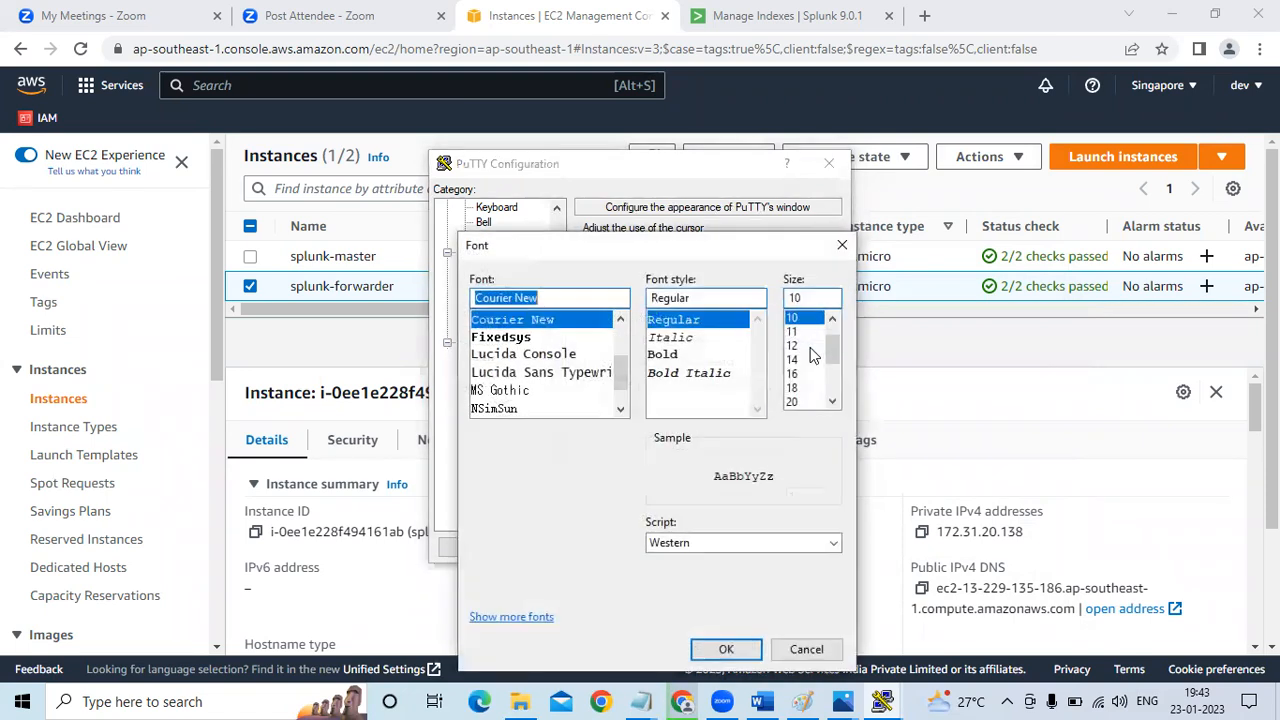
{"action": "left_click", "coordinate": [688, 355]}
{"action": "left_click", "coordinate": [792, 374]}
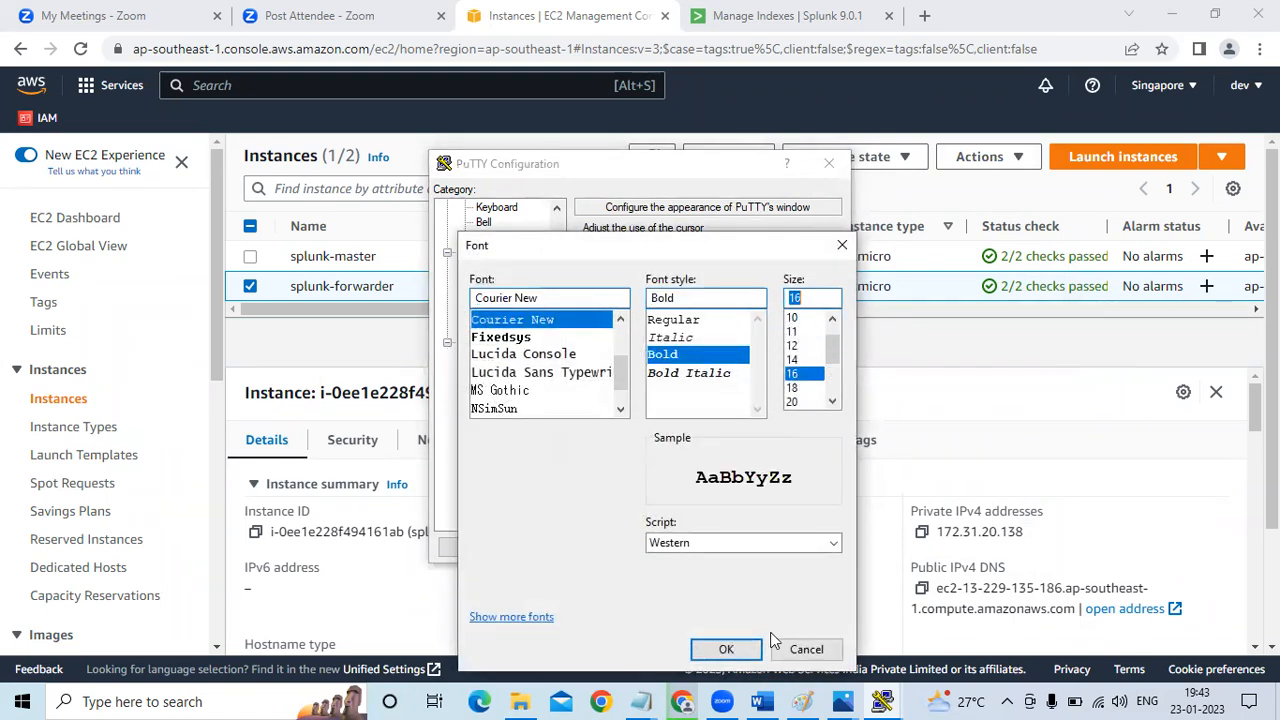
{"action": "left_click", "coordinate": [727, 650]}
Open the SSH session to splunk-forwarder, accept its host key and log in as ec2-user
{"action": "left_click", "coordinate": [720, 552]}
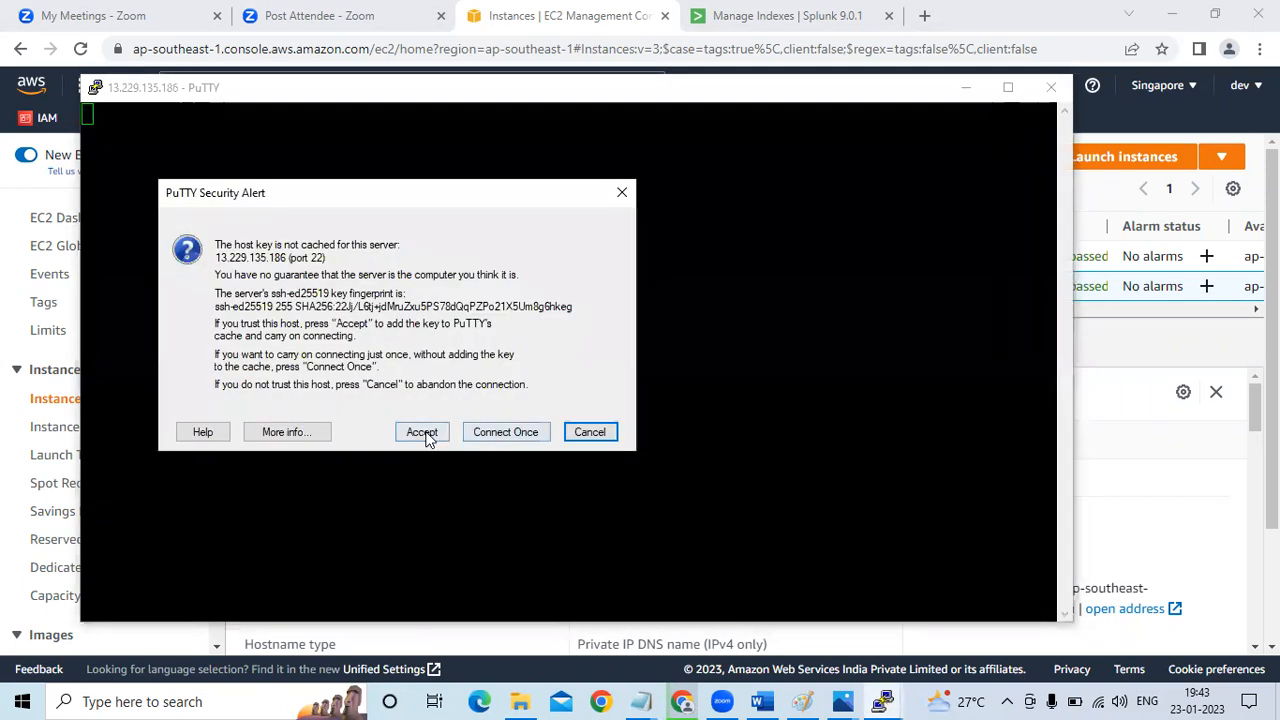
{"action": "left_click", "coordinate": [422, 433]}
{"action": "type", "text": "ec2-user"}
{"action": "key", "text": "Return"}
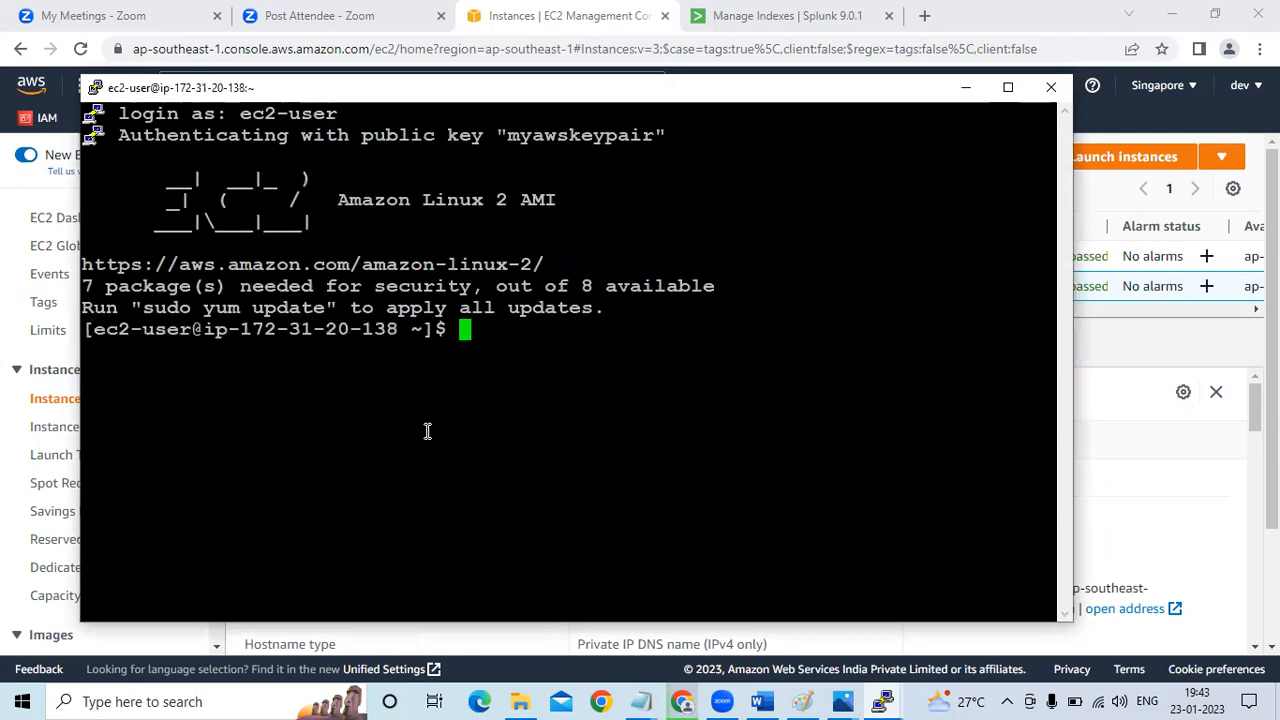
Switch to a root login shell with sudo su - and clear the terminal
{"action": "type", "text": "sudo su -"}
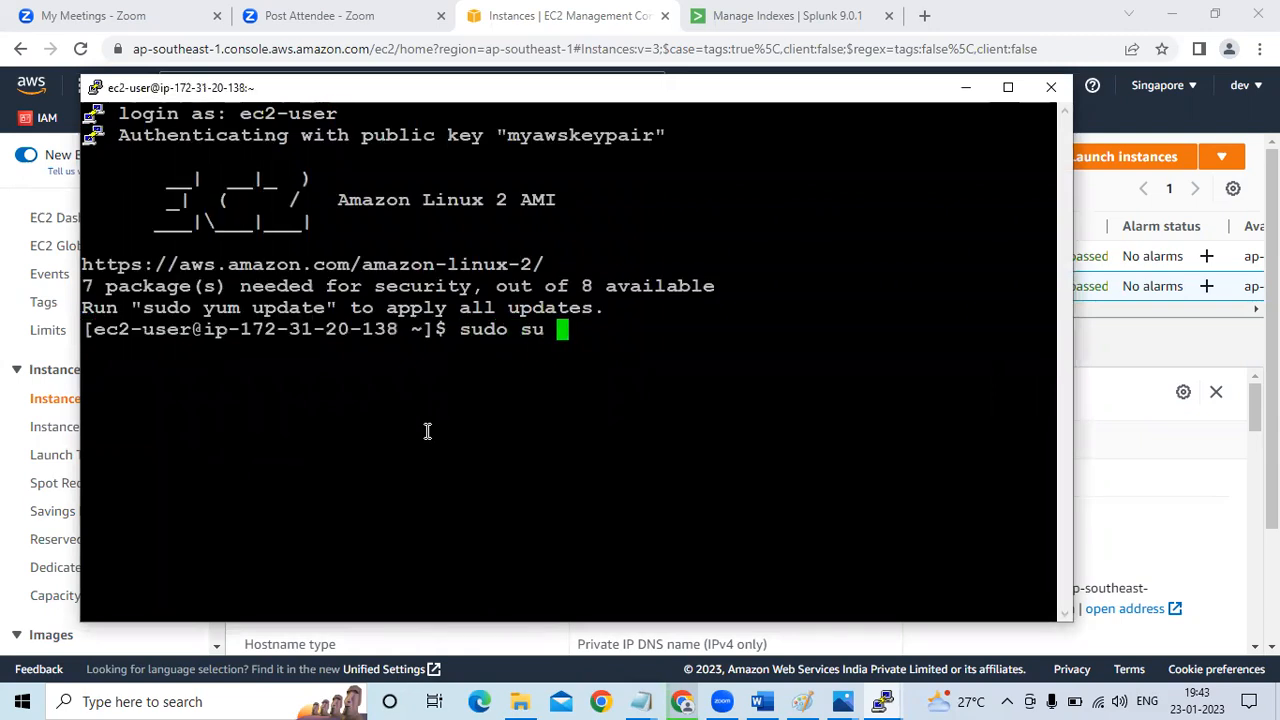
{"action": "key", "text": "Return"}
{"action": "type", "text": "clear"}
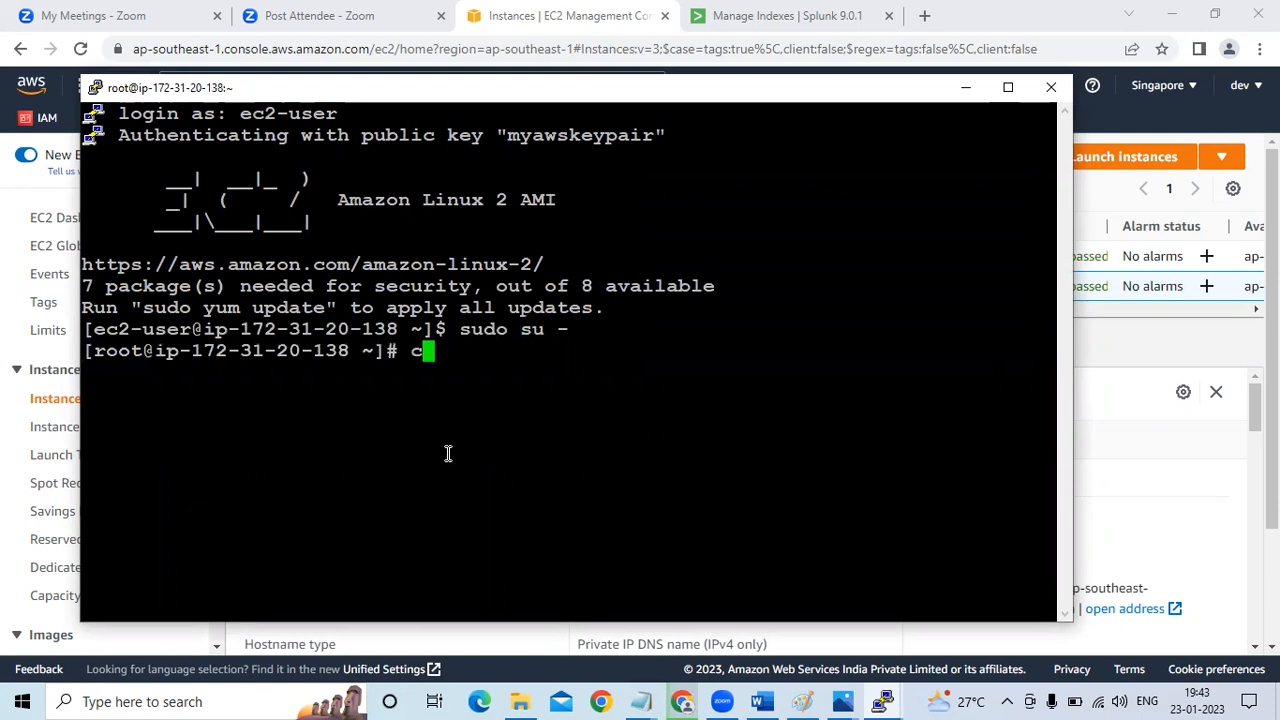
{"action": "key", "text": "Return"}
{"action": "key", "text": "Return"}
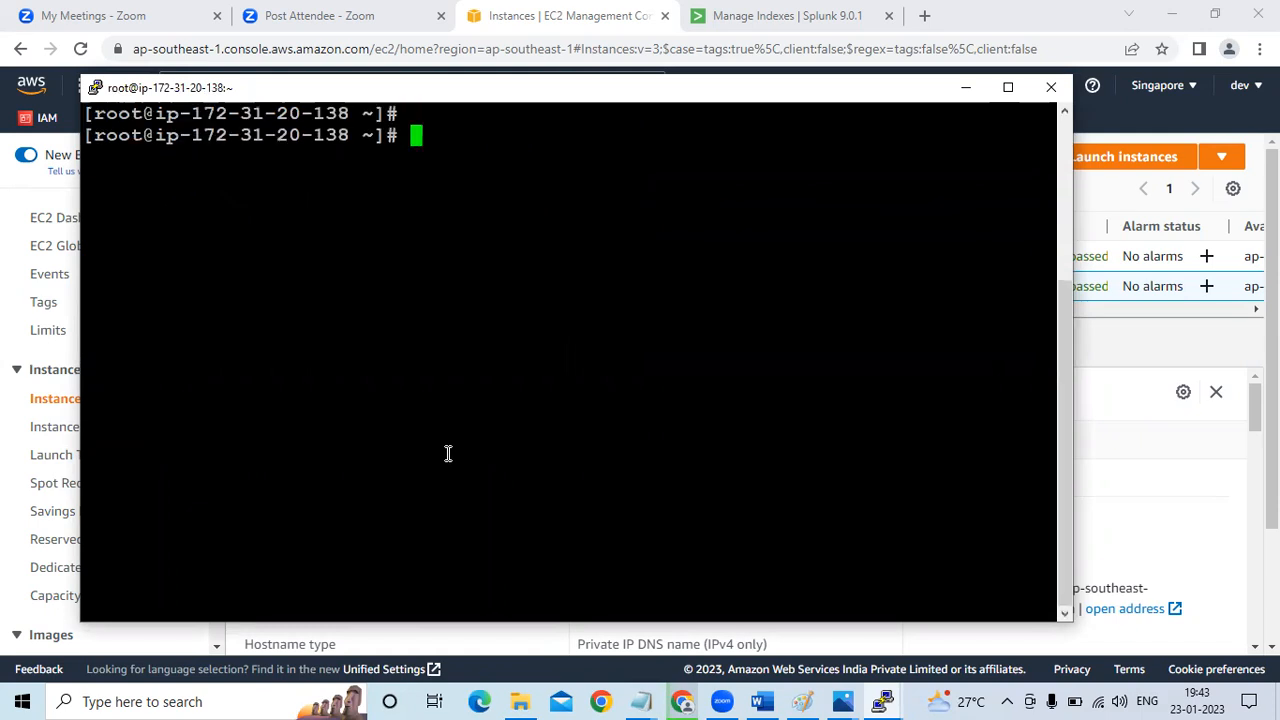
Copy the Splunk Forwarder 9.0.1 wget command from the Splunk_Intro_Installation notes and run it in the splunk-forwarder terminal to download the archive
{"action": "left_click", "coordinate": [632, 699]}
{"action": "left_click", "coordinate": [889, 660]}
{"action": "left_click_drag", "start_coordinate": [3, 201], "coordinate": [7, 252]}
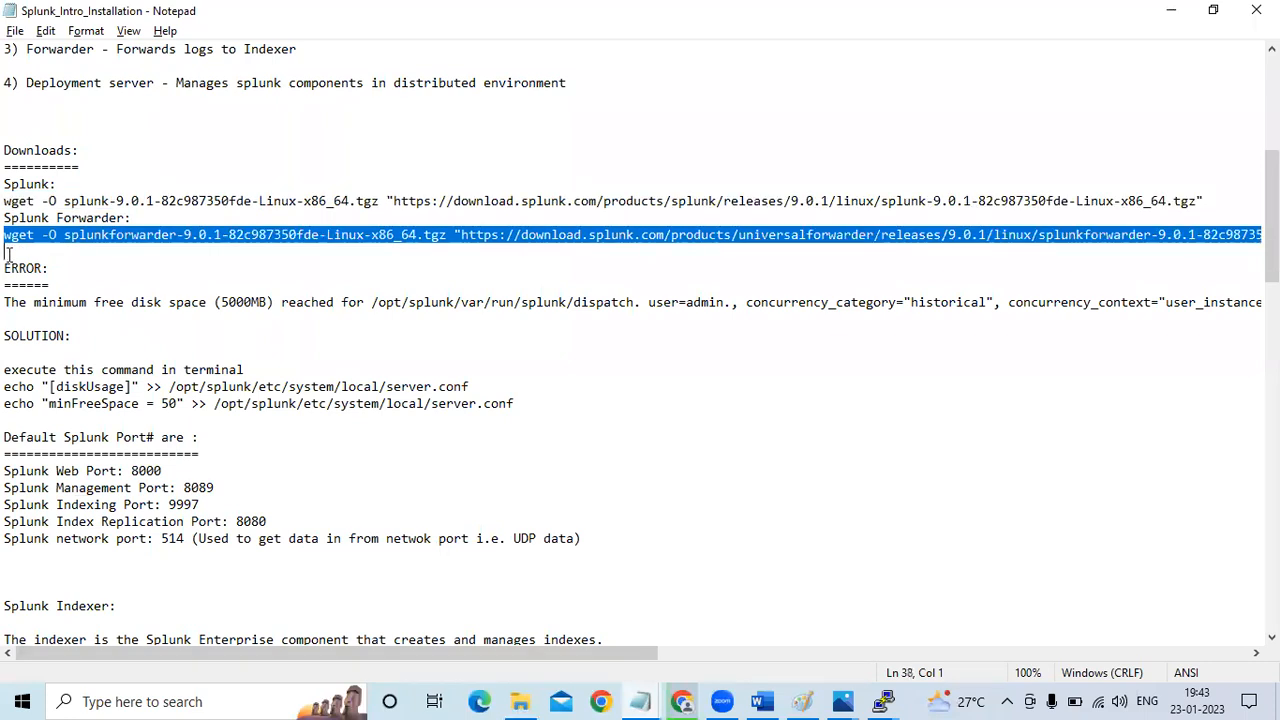
{"action": "key", "text": "ctrl+c"}
{"action": "key", "text": "alt+Tab"}
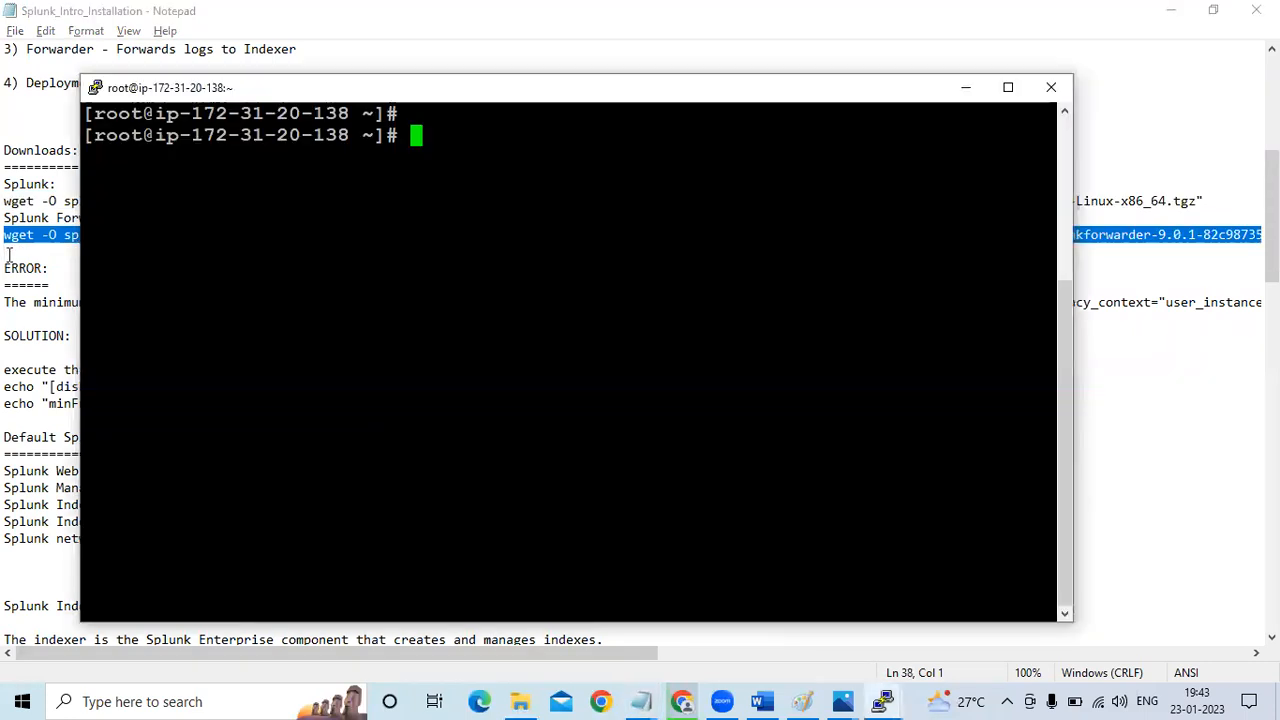
{"action": "right_click", "coordinate": [463, 129]}
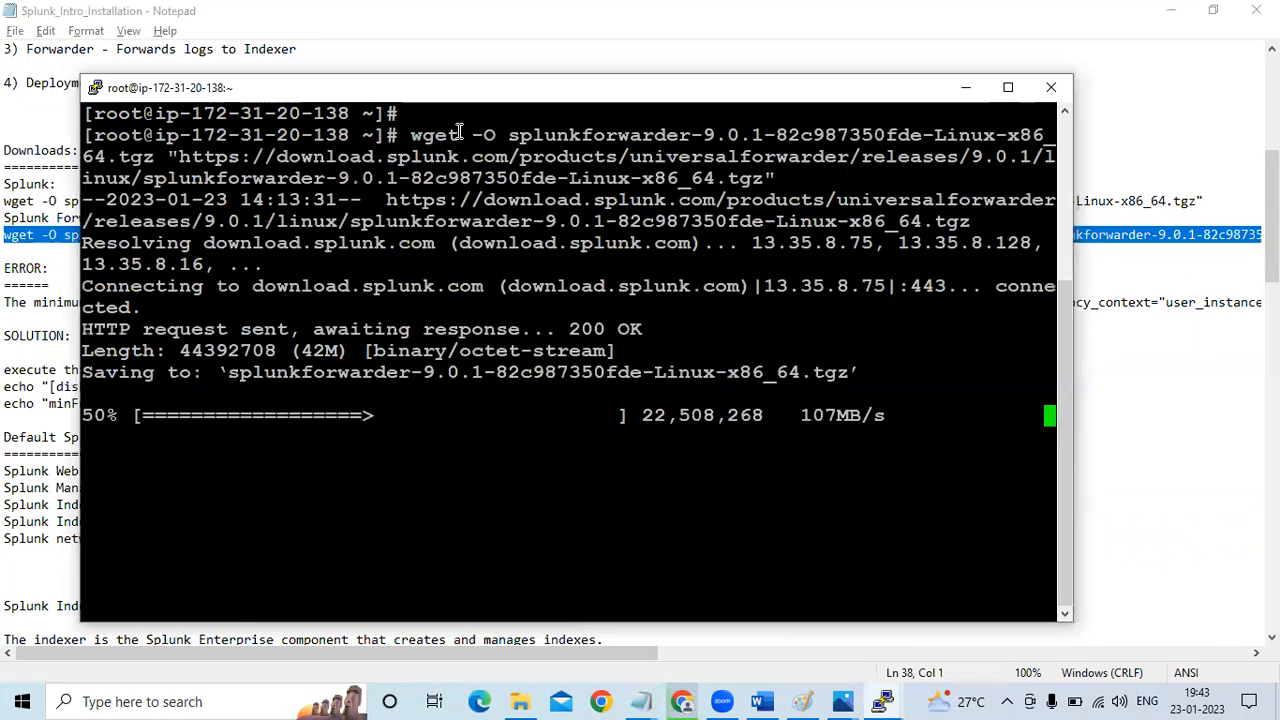
List the home directory's files and copy splunkforwarder-9.0.1-82c987350fde-Linux-x86_64.tgz to /opt/
{"action": "type", "text": "ls"}
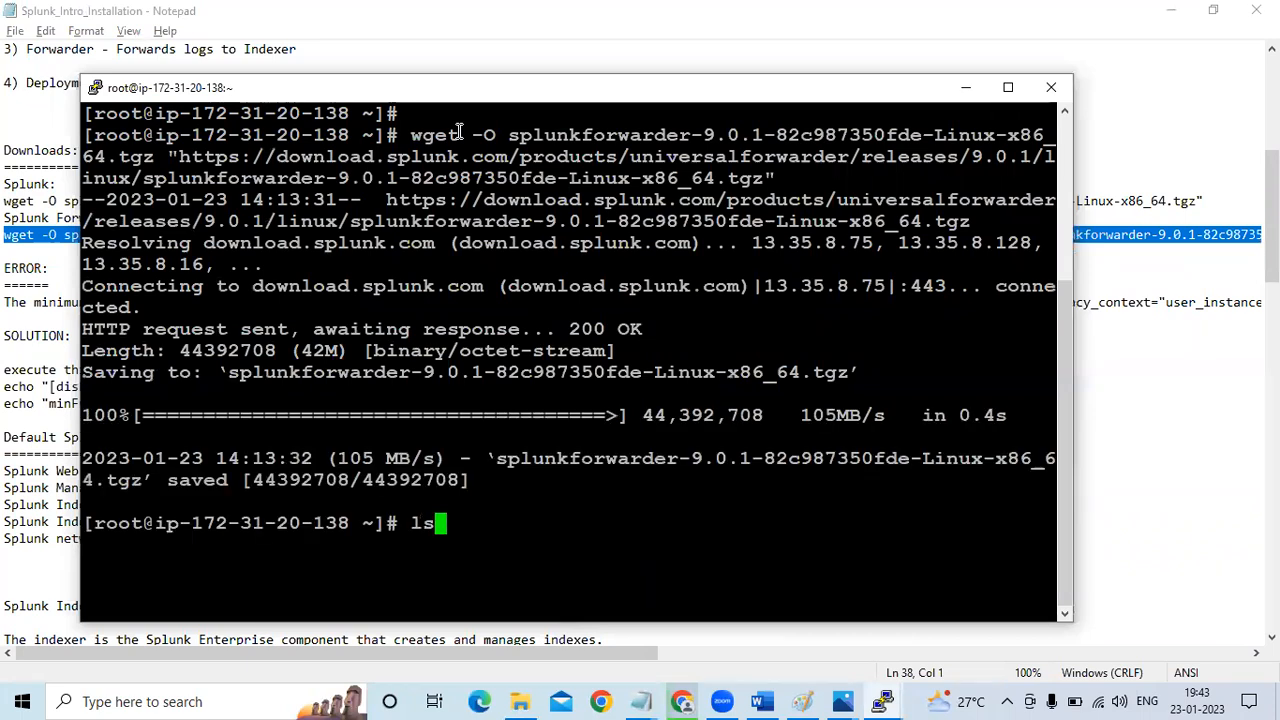
{"action": "key", "text": "Return"}
{"action": "type", "text": "cd"}
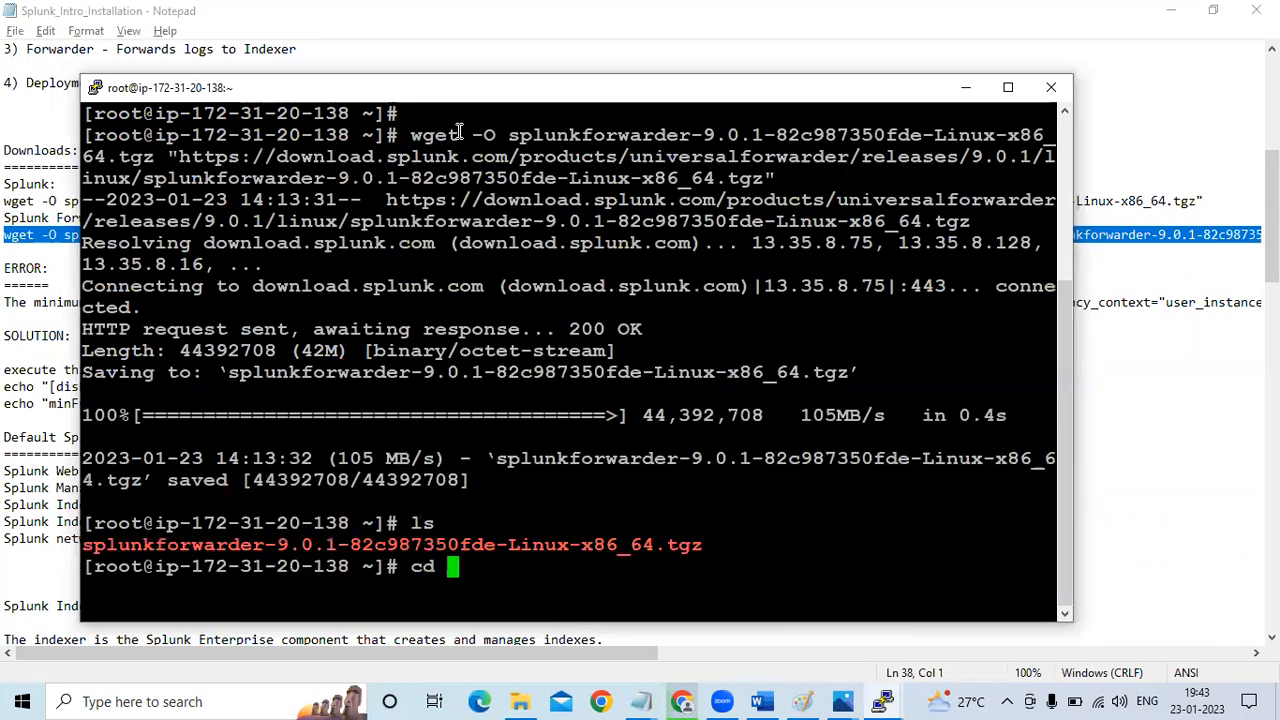
{"action": "key", "text": "BackSpace"}
{"action": "key", "text": "BackSpace"}
{"action": "type", "text": "p s"}
{"action": "key", "text": "Tab"}
{"action": "type", "text": "/opt/"}
{"action": "key", "text": "Return"}
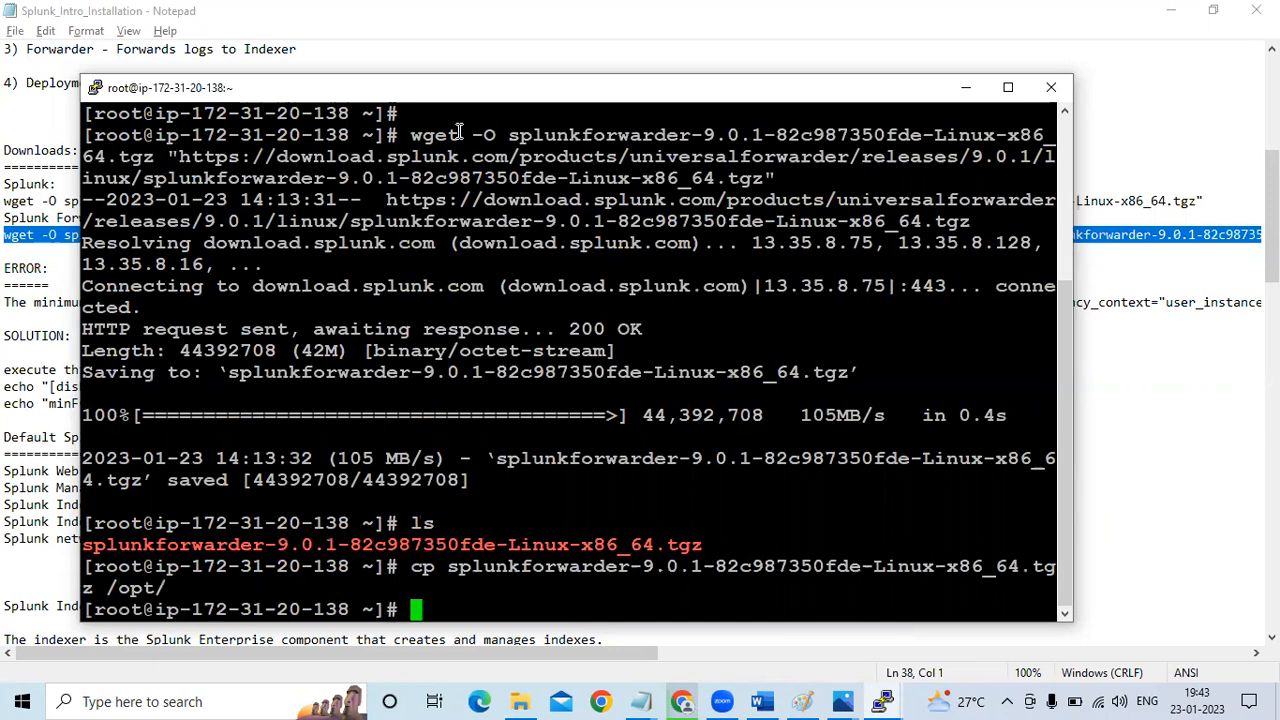
Change to the /opt/ directory and list its contents
{"action": "type", "text": "cd op"}
{"action": "key", "text": "BackSpace"}
{"action": "key", "text": "BackSpace"}
{"action": "type", "text": "/opt/"}
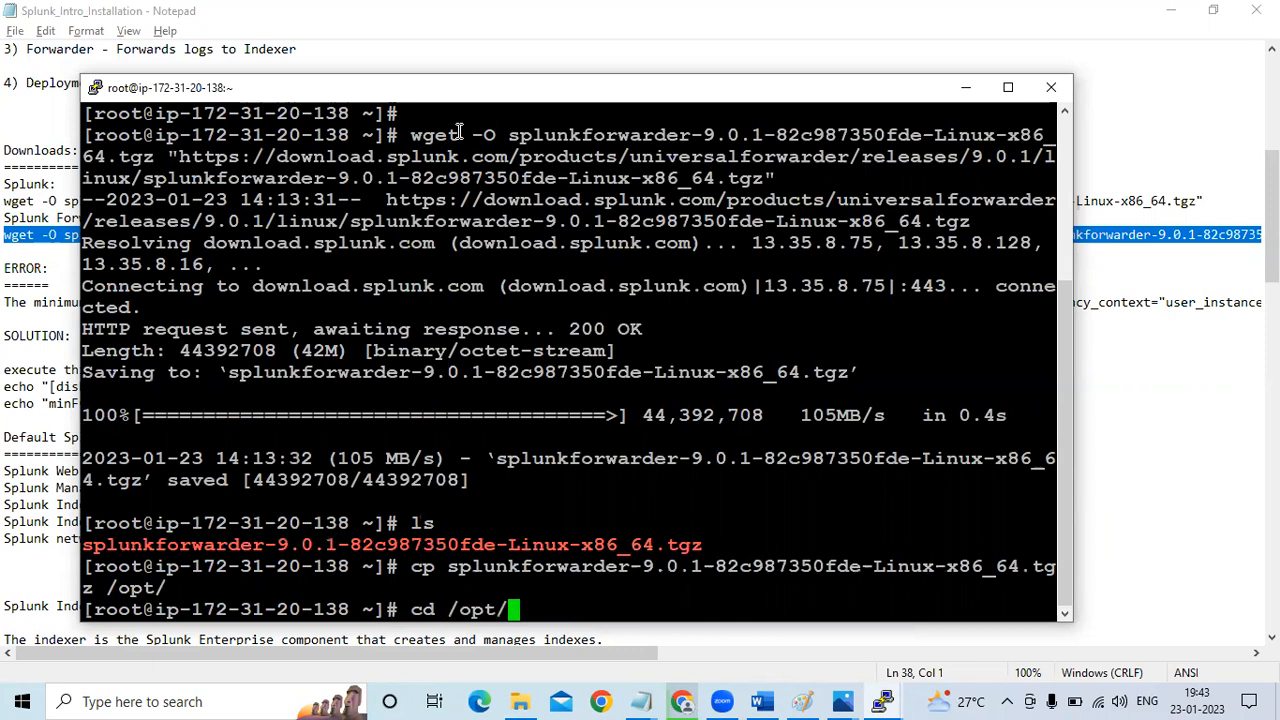
{"action": "key", "text": "Return"}
{"action": "type", "text": "ls"}
{"action": "key", "text": "Return"}
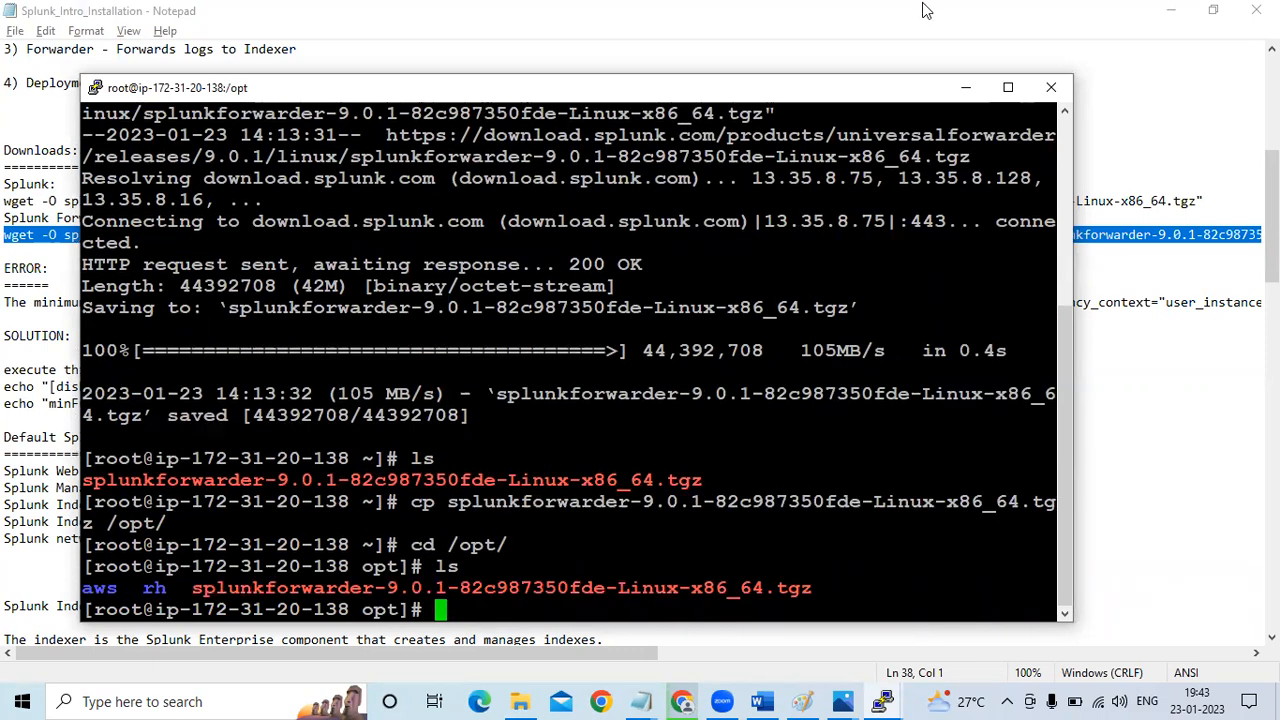
Maximize the terminal, extract the splunkforwarder .tgz archive with tar -xvzf, and clear the output
{"action": "left_click", "coordinate": [1006, 88]}
{"action": "type", "text": "tar -xv"}
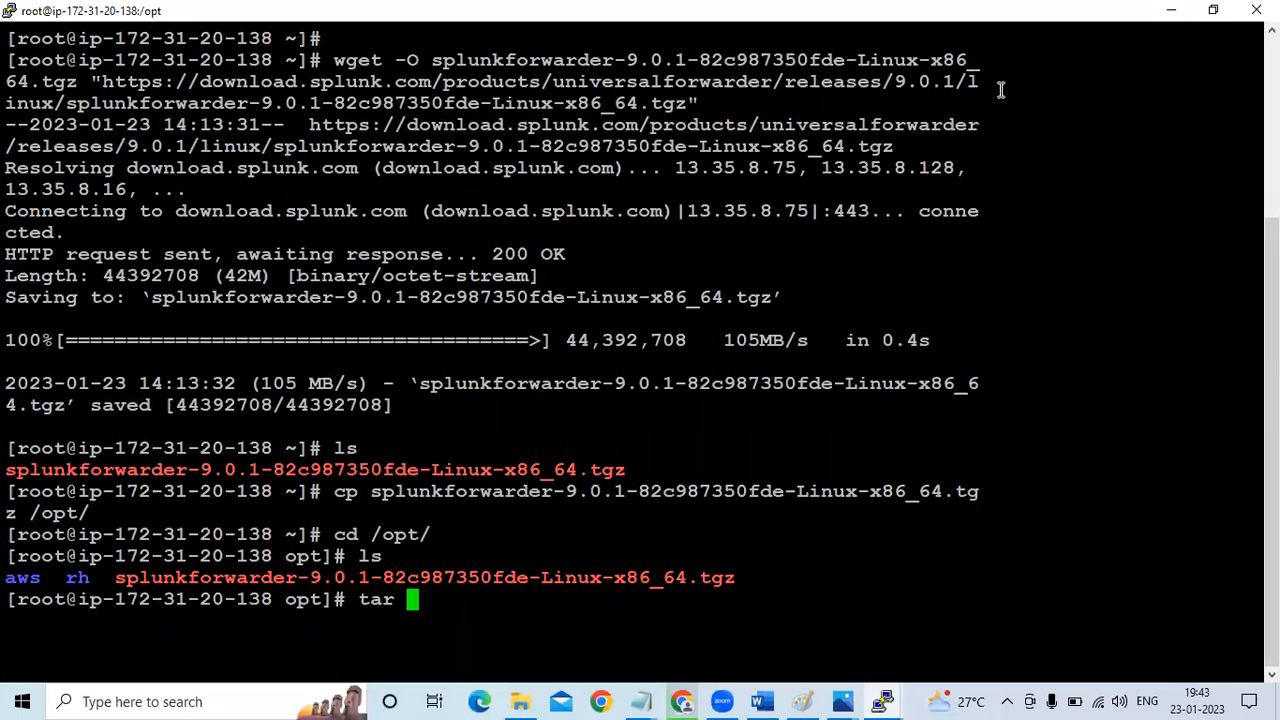
{"action": "type", "text": "s"}
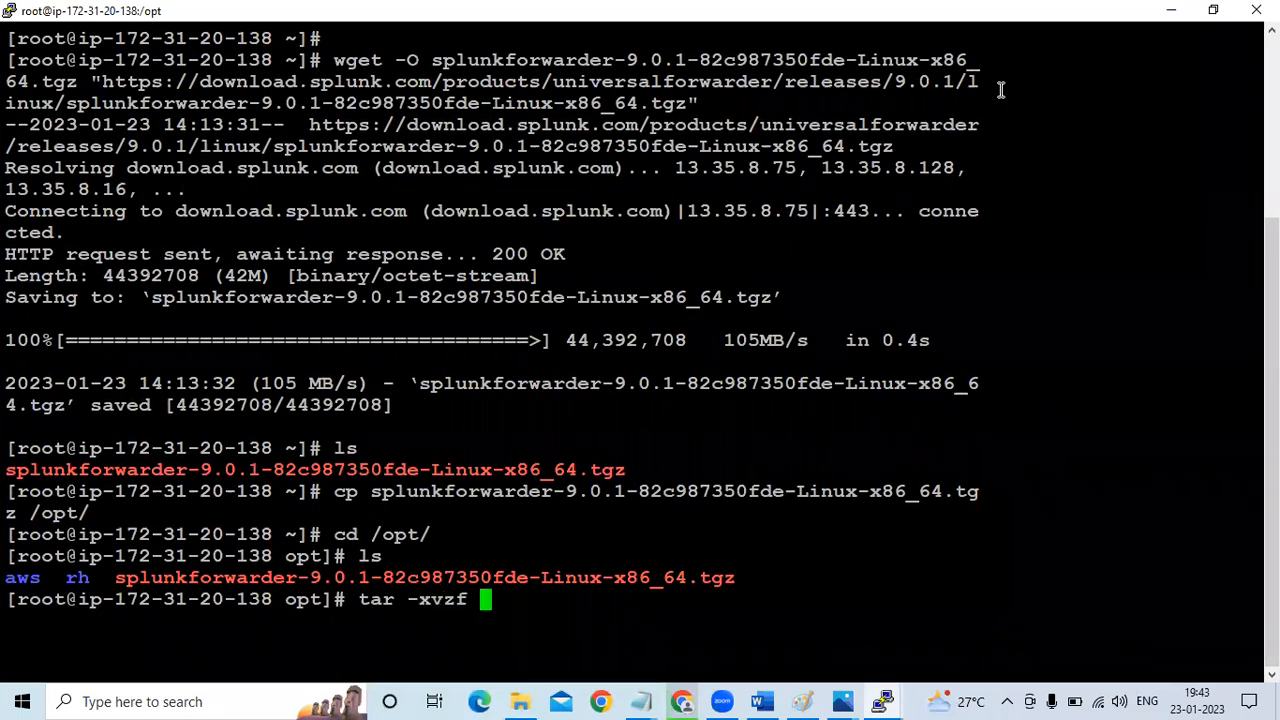
{"action": "key", "text": "Tab"}
{"action": "key", "text": "Return"}
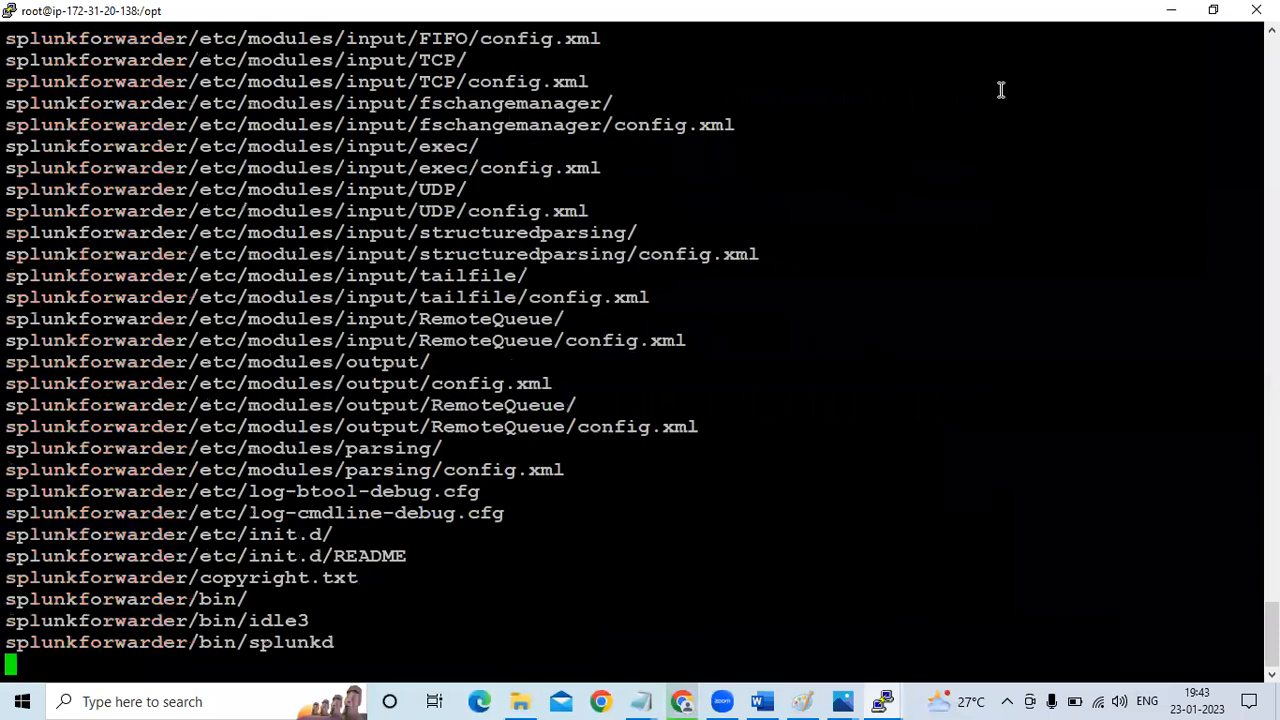
{"action": "type", "text": "clear"}
{"action": "key", "text": "Return"}
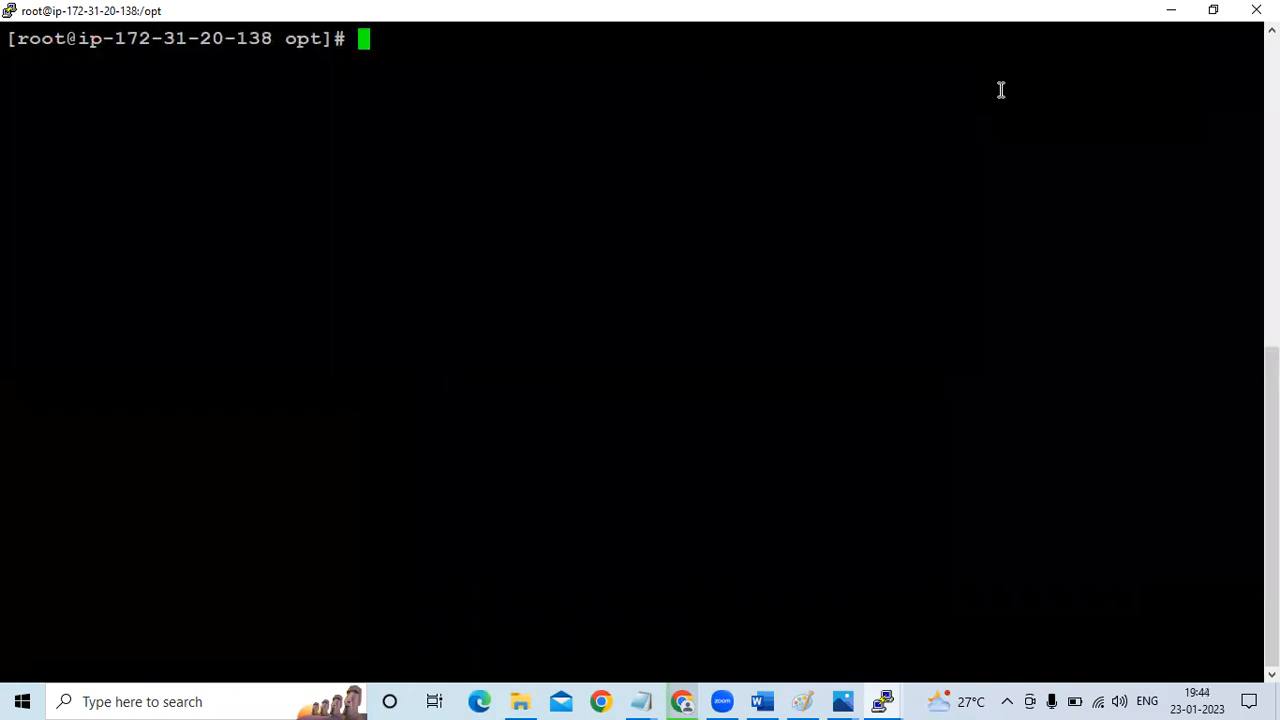
List the contents of /opt, change into the extracted splunkforwarder directory and list its files
{"action": "type", "text": "ls"}
{"action": "key", "text": "Return"}
{"action": "type", "text": "cd as"}
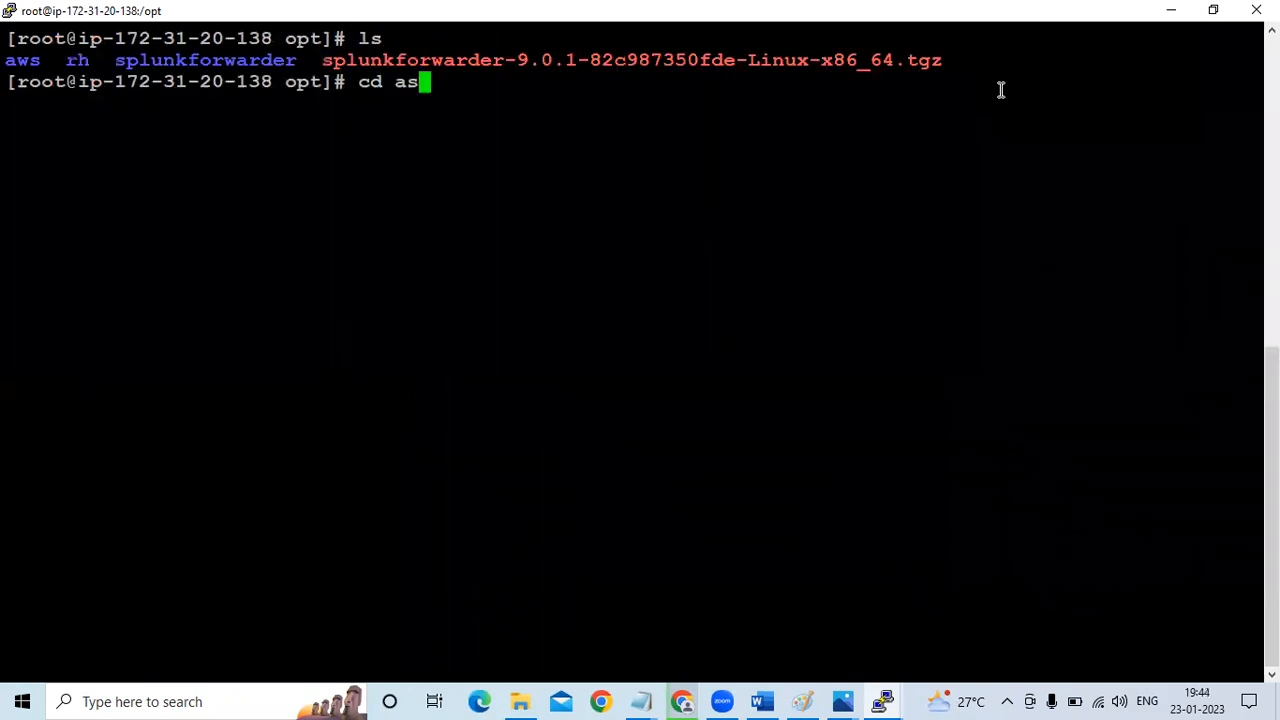
{"action": "key", "text": "BackSpace"}
{"action": "key", "text": "BackSpace"}
{"action": "type", "text": "s"}
{"action": "key", "text": "Tab"}
{"action": "key", "text": "Return"}
{"action": "type", "text": "ls"}
{"action": "key", "text": "Return"}
Change into the forwarder's bin directory and list its executables
{"action": "type", "text": "cd b"}
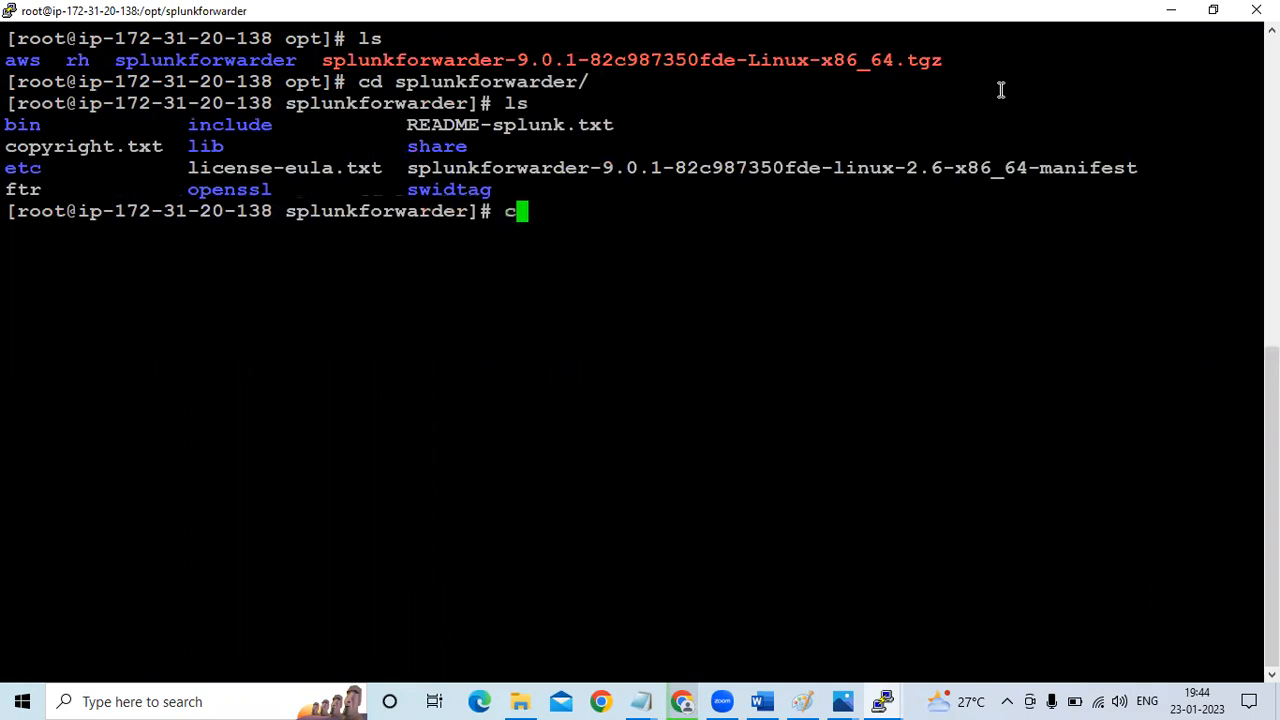
{"action": "key", "text": "Tab"}
{"action": "key", "text": "Return"}
{"action": "type", "text": "ls"}
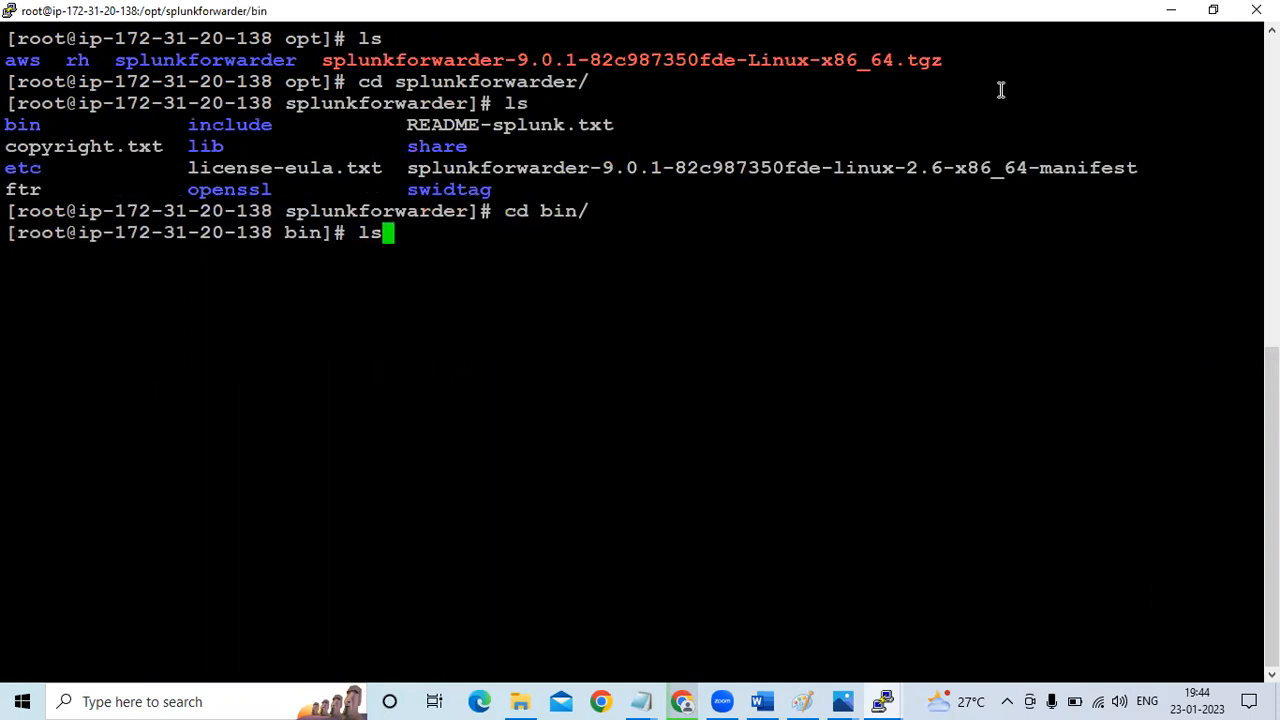
{"action": "key", "text": "Return"}
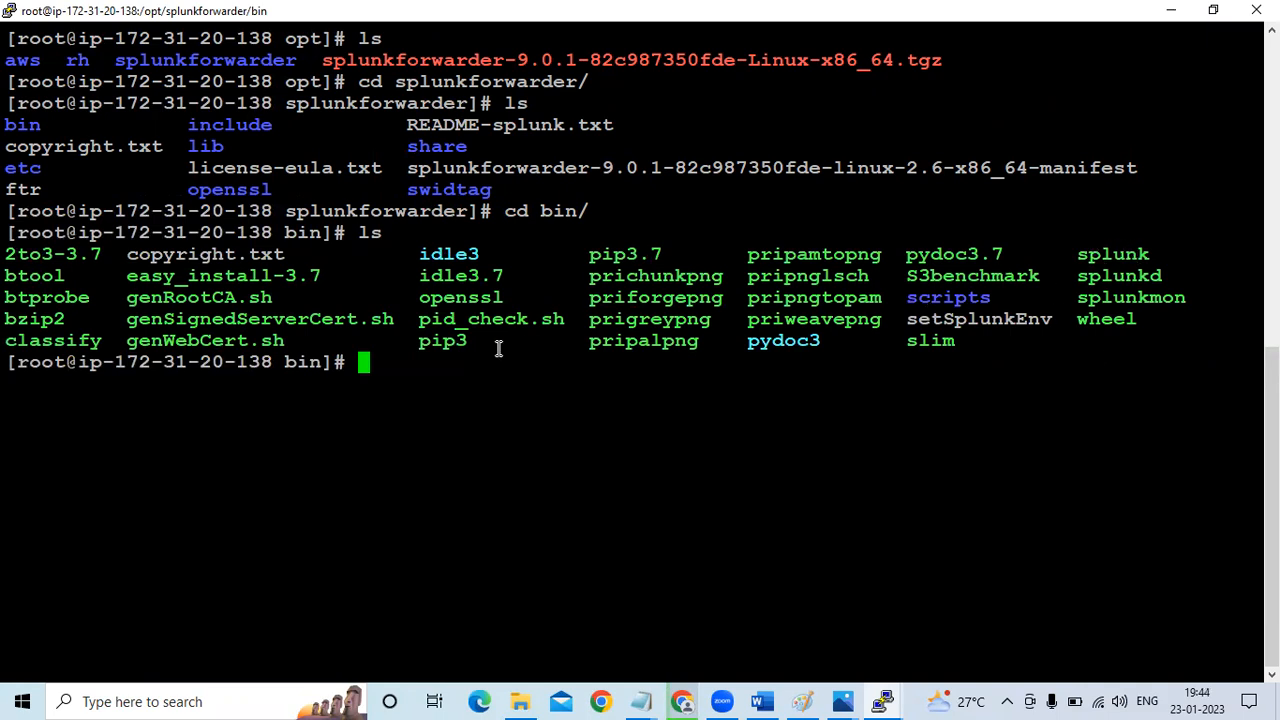
Start the forwarder with ./splunk start --accept-license
{"action": "type", "text": "./"}
{"action": "key", "text": "BackSpace"}
{"action": "type", "text": "splunk "}
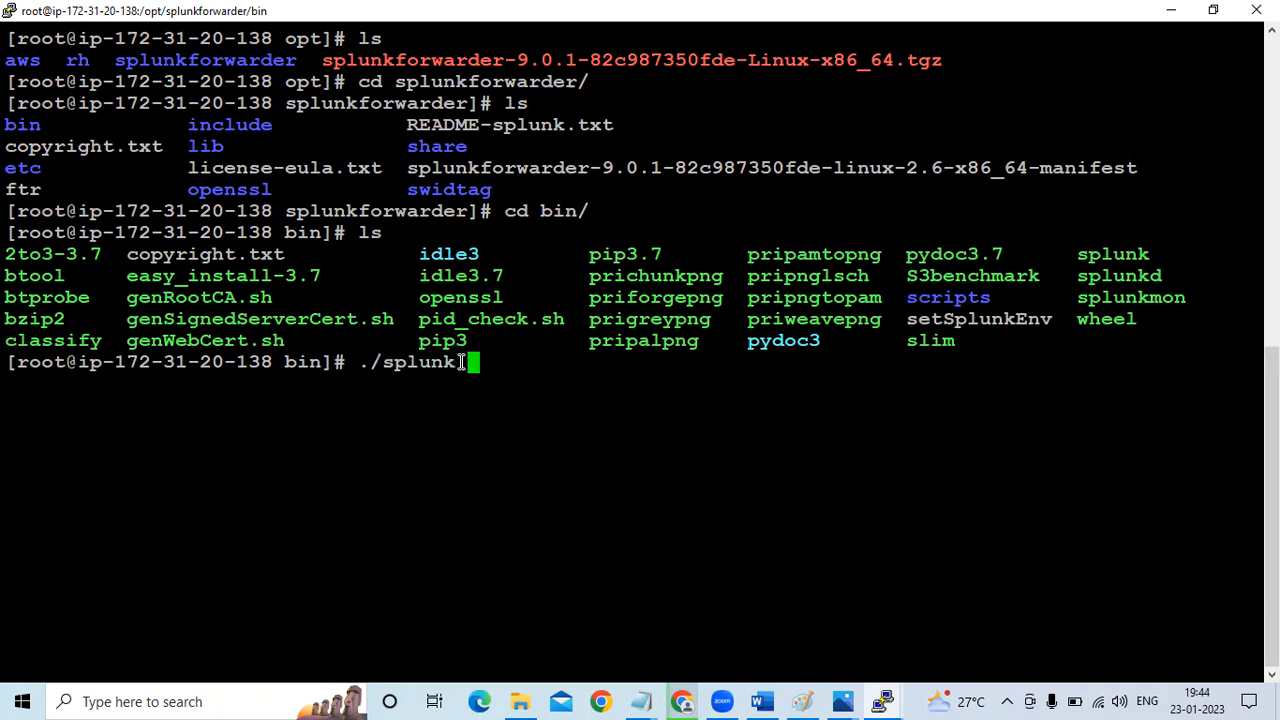
{"action": "type", "text": "start -"}
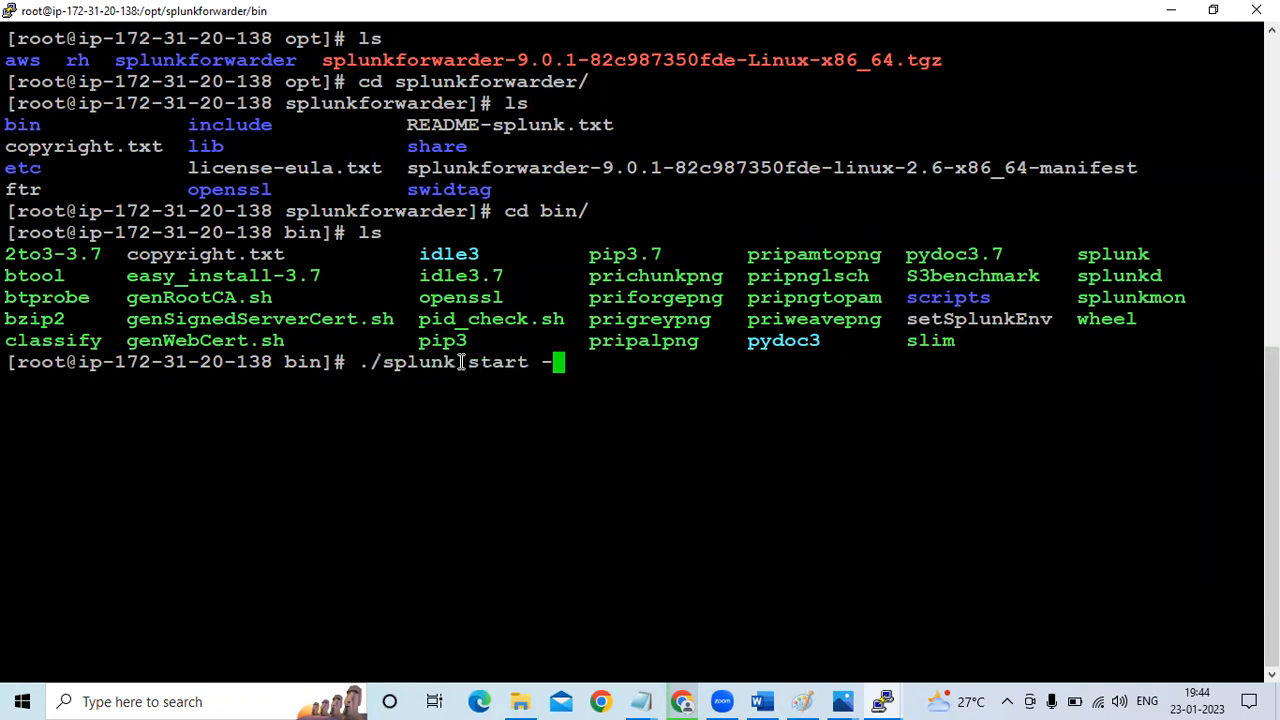
{"action": "type", "text": "-accept-"}
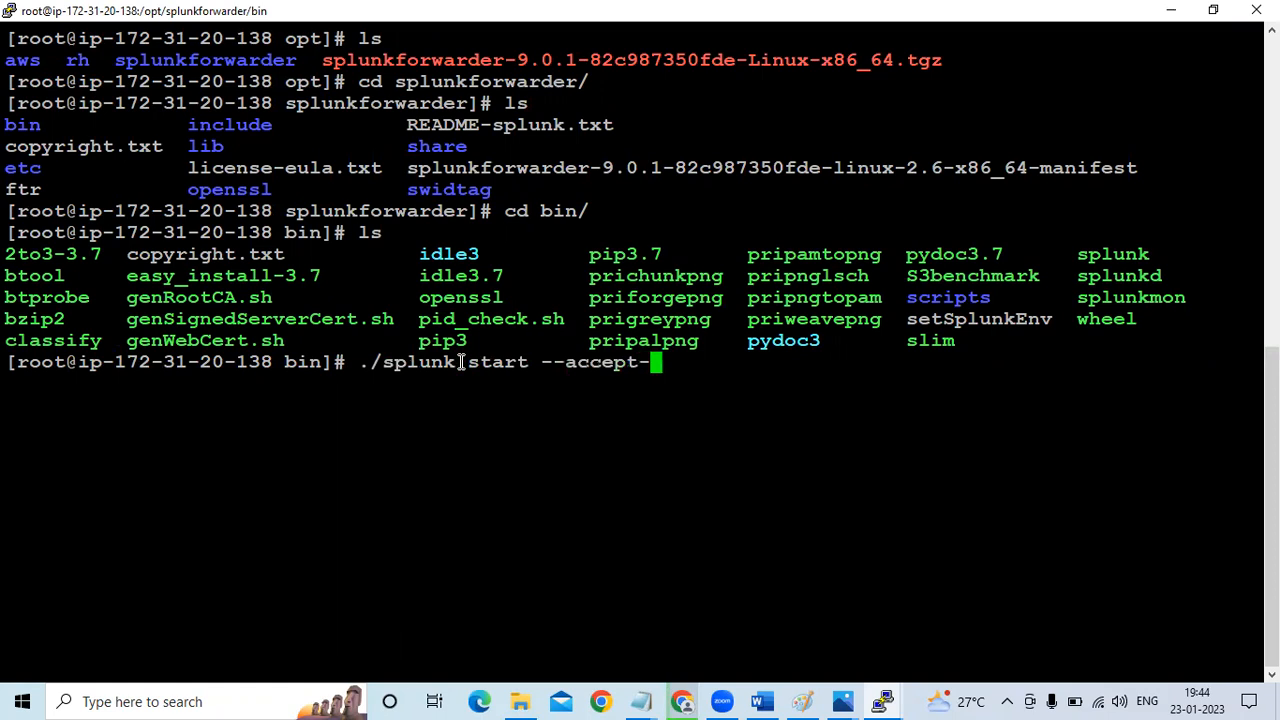
{"action": "type", "text": "license"}
{"action": "key", "text": "Return"}
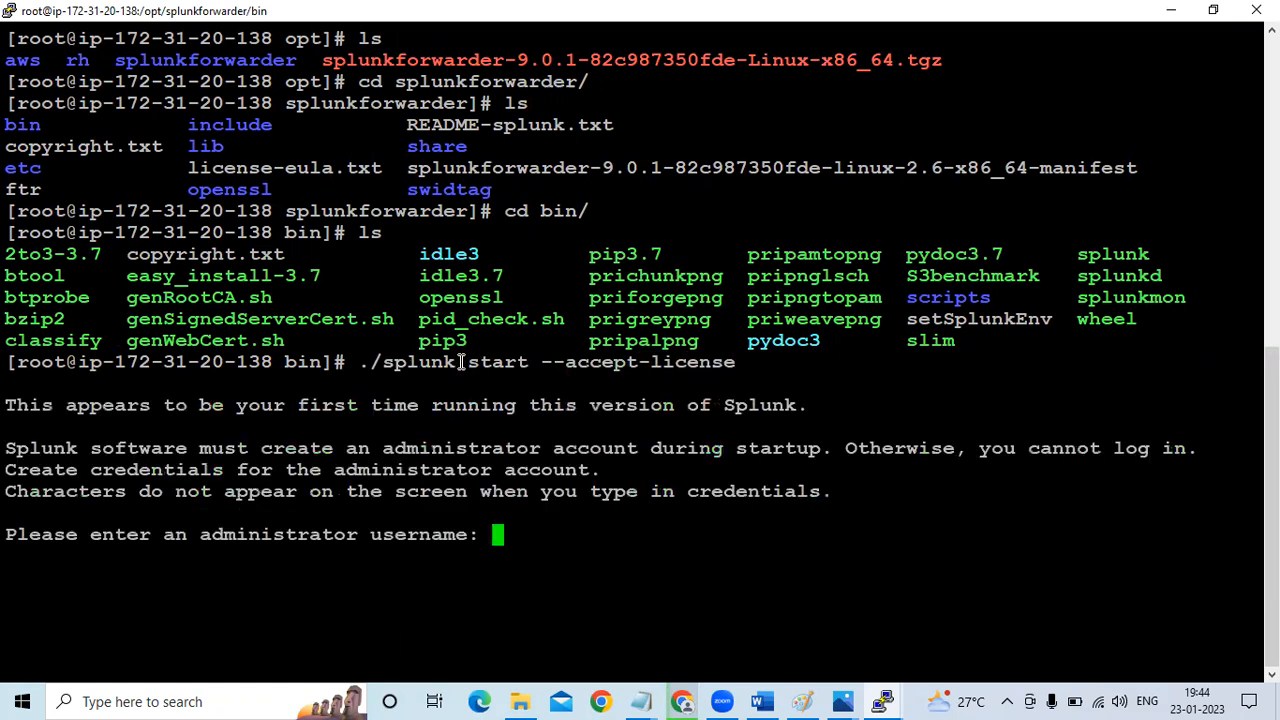
Set the forwarder's administrator username to admin, enter and confirm the administrator password, and check the startup output
{"action": "type", "text": "admin"}
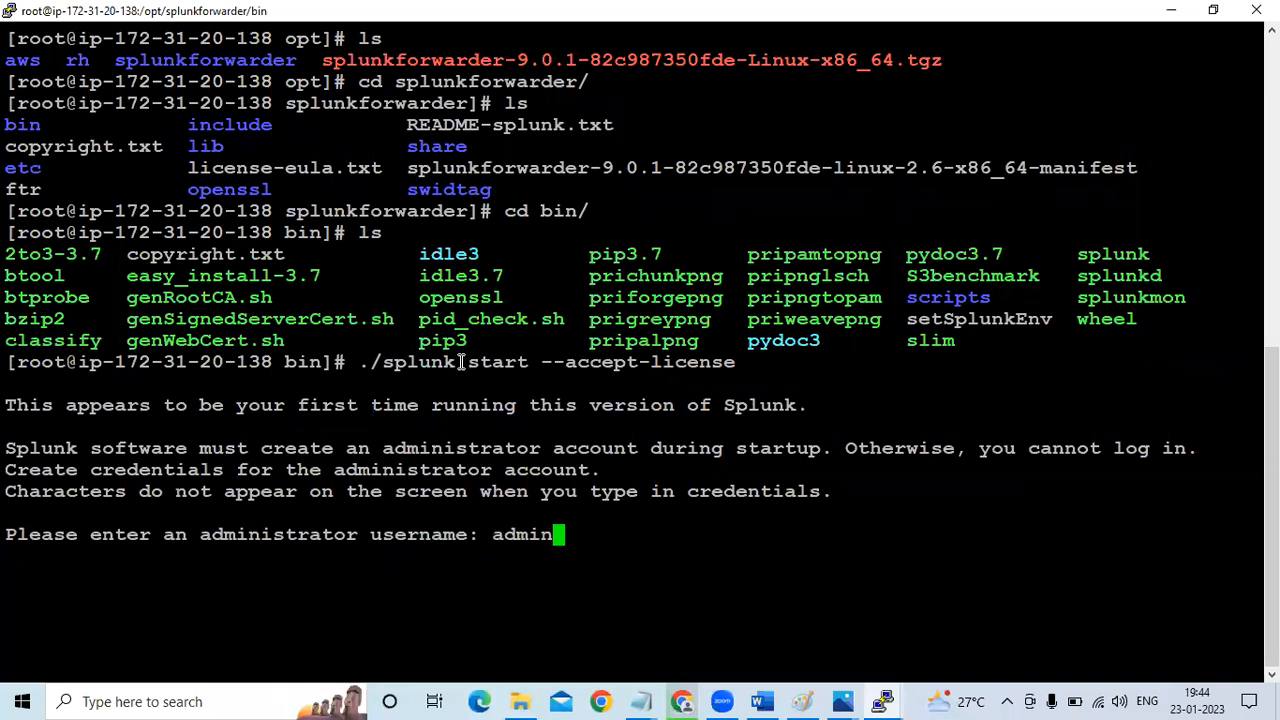
{"action": "key", "text": "Return"}
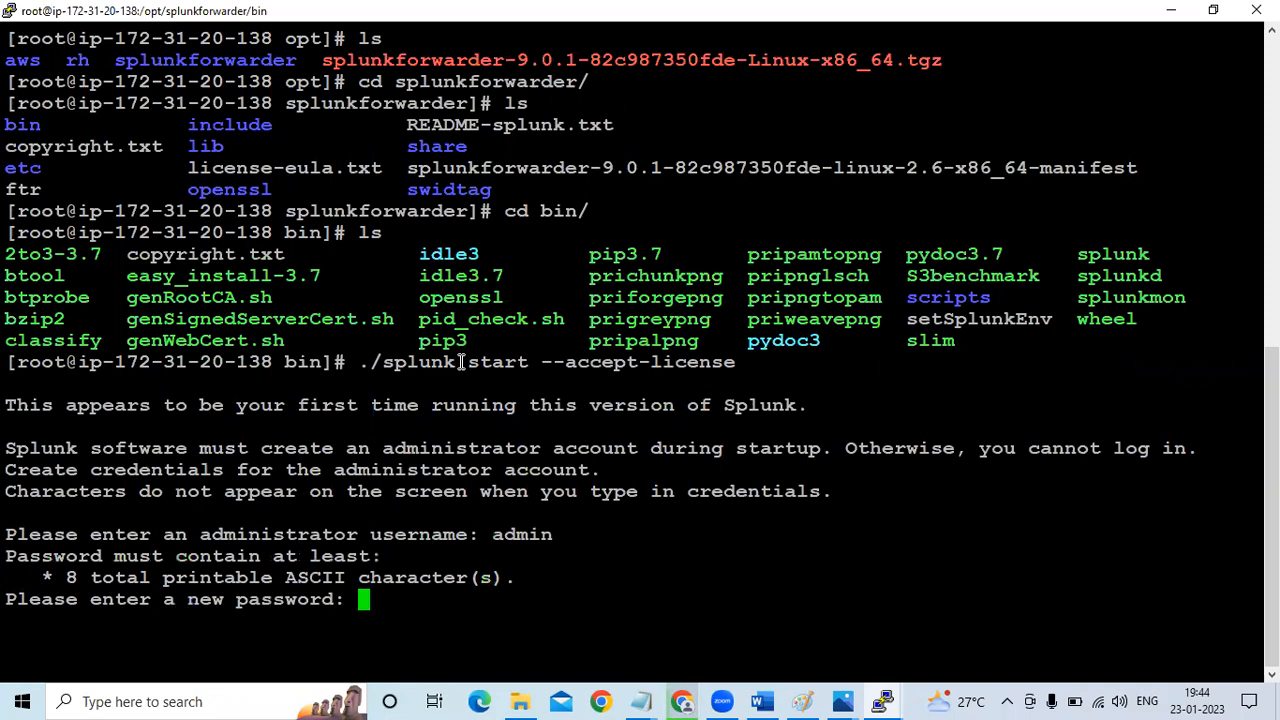
{"action": "key", "text": "Return"}
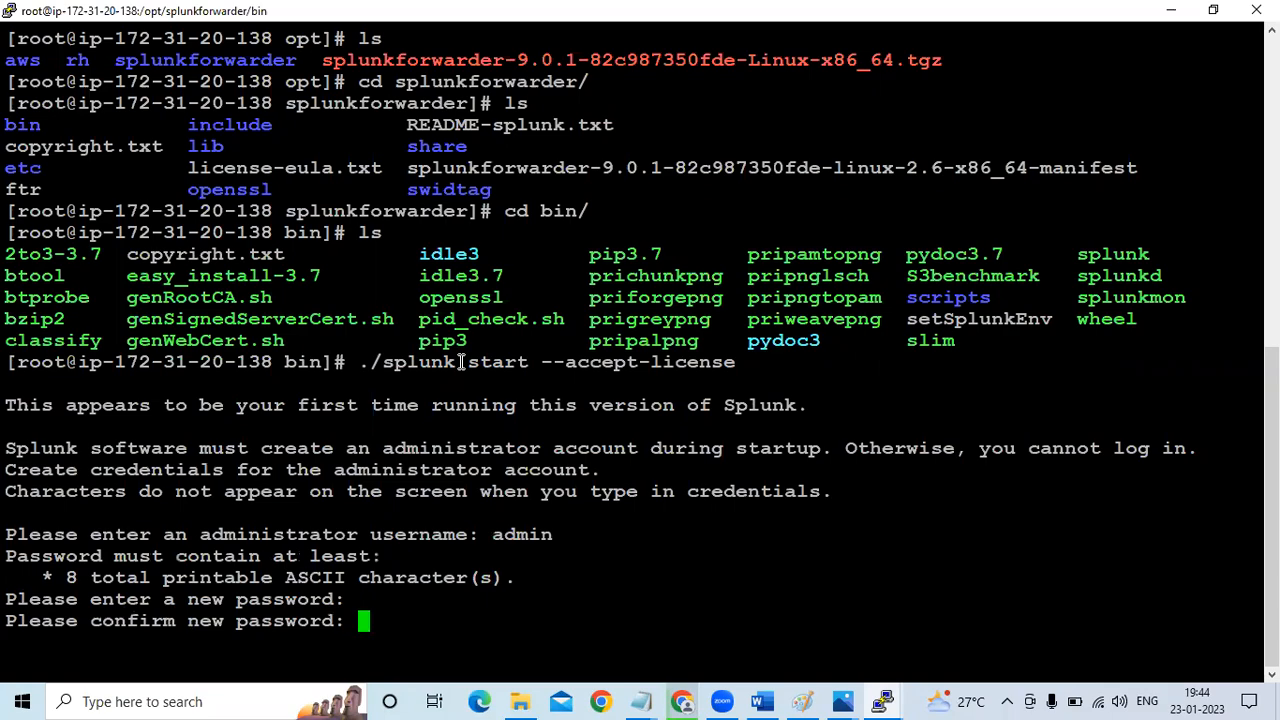
{"action": "key", "text": "Return"}
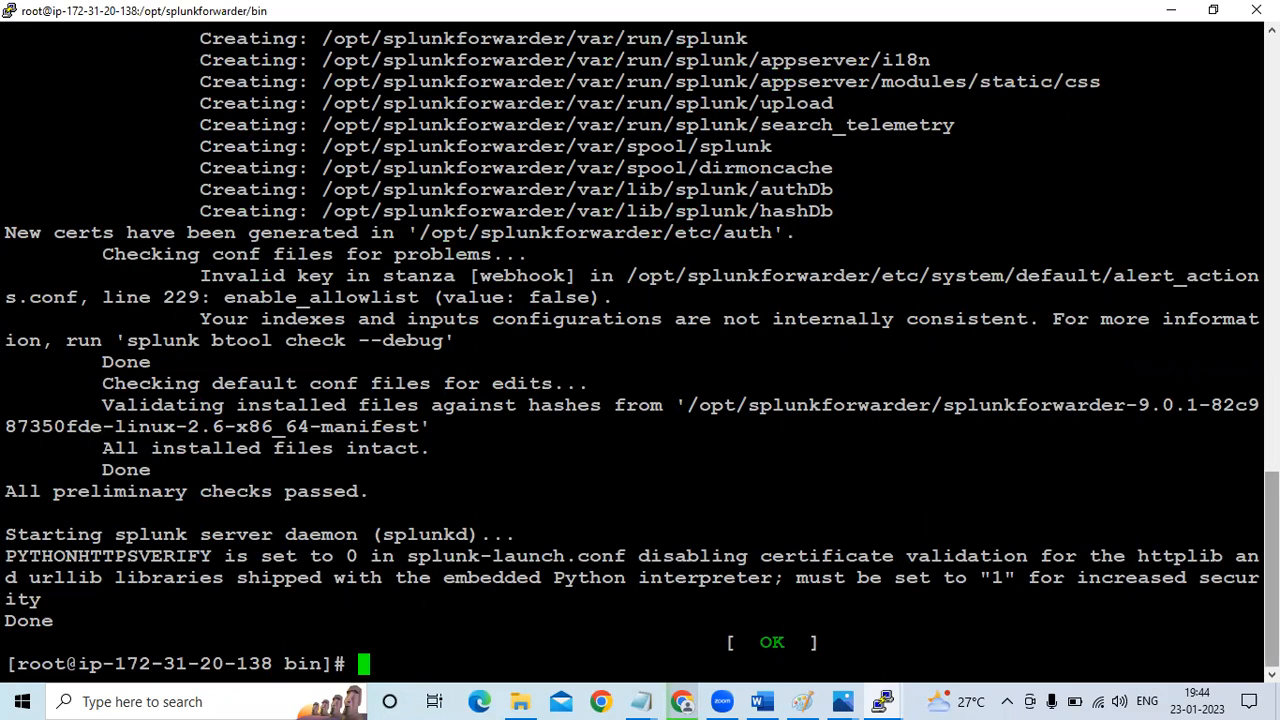
{"action": "scroll", "coordinate": [640, 350], "scroll_direction": "up", "scroll_amount": 12}
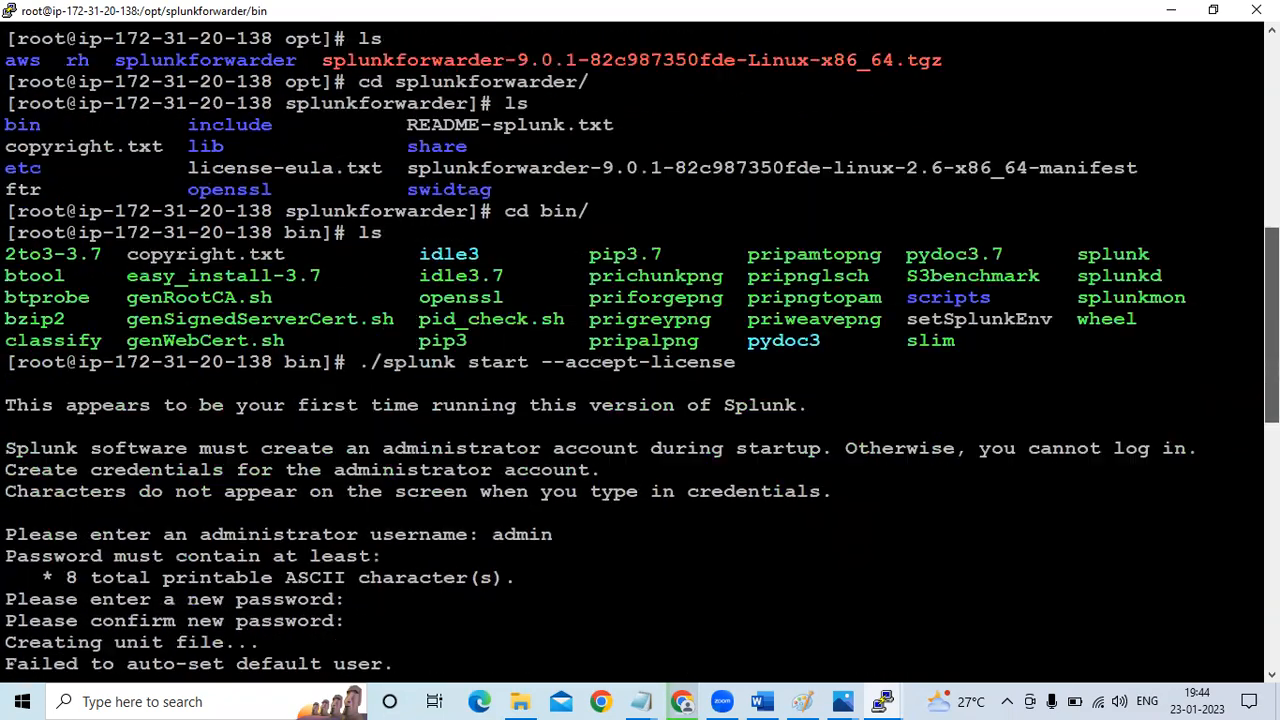
{"action": "scroll", "coordinate": [640, 350], "scroll_direction": "down", "scroll_amount": 1}
{"action": "scroll", "coordinate": [640, 350], "scroll_direction": "down", "scroll_amount": 12}
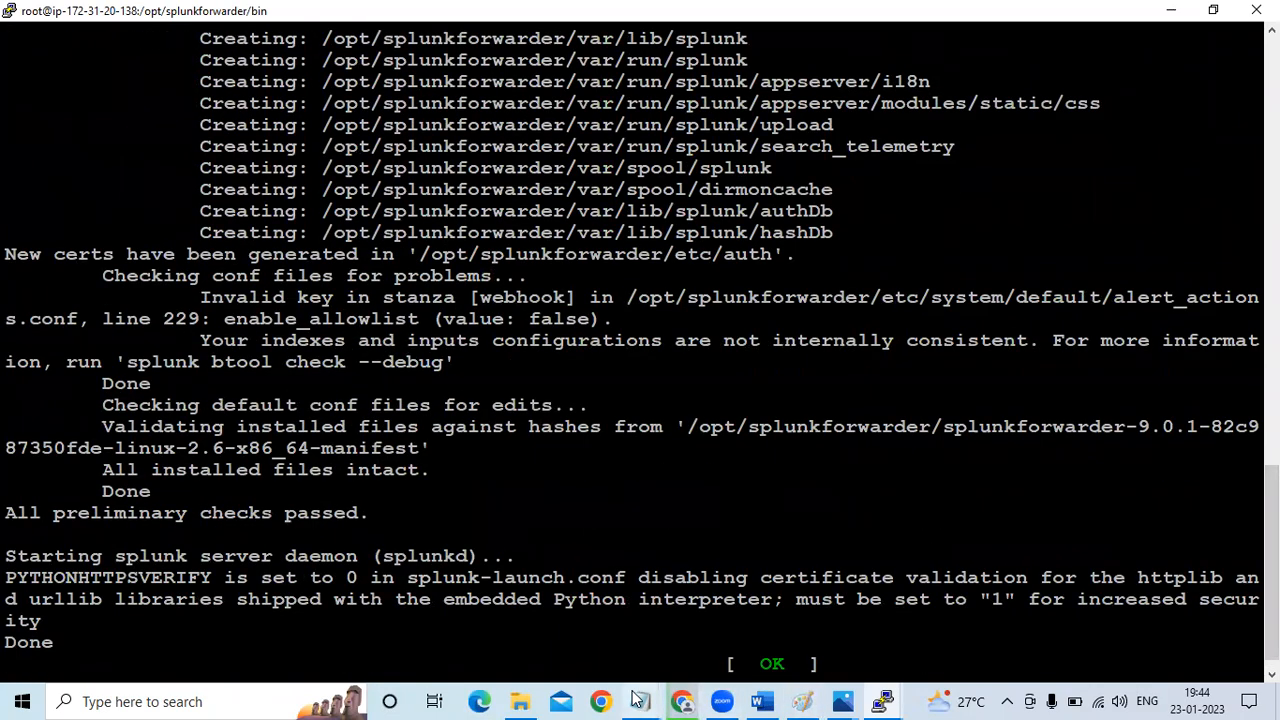
Switch to the Notepad plan and highlight the lines on installing Splunk core in the master and the forwarder in the slave
{"action": "mouse_move", "coordinate": [640, 701]}
{"action": "left_click", "coordinate": [746, 619]}
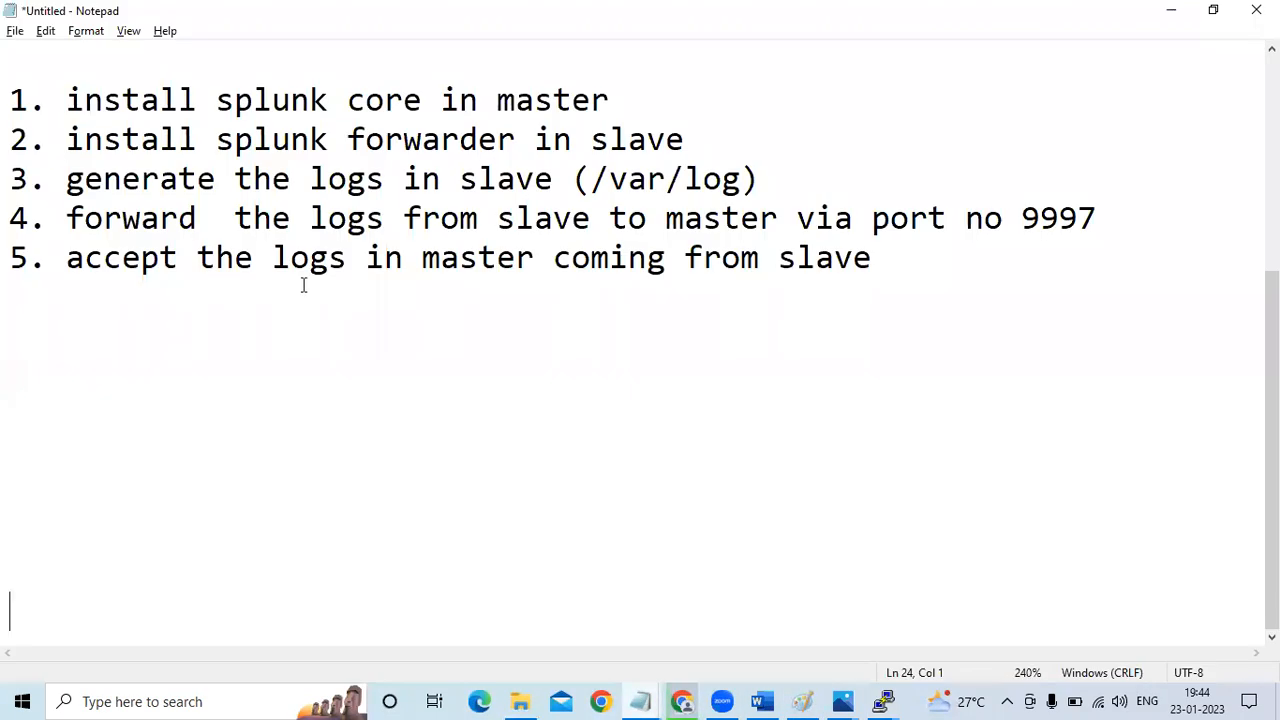
{"action": "left_click_drag", "start_coordinate": [692, 139], "coordinate": [10, 100]}
Switch to the SPLUNK document in Word and review the setup guide through to the forwarder steps under Master and Slave Integration and Testing
{"action": "left_click", "coordinate": [763, 701]}
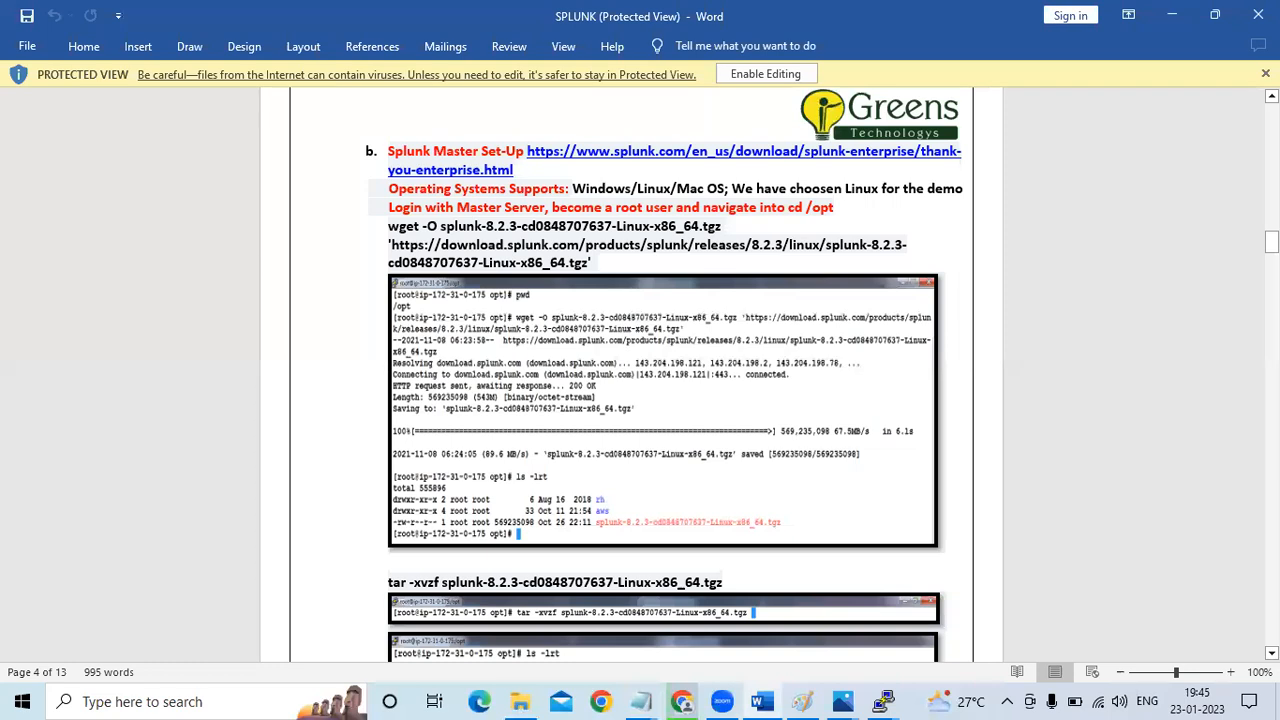
{"action": "left_click", "coordinate": [1271, 652]}
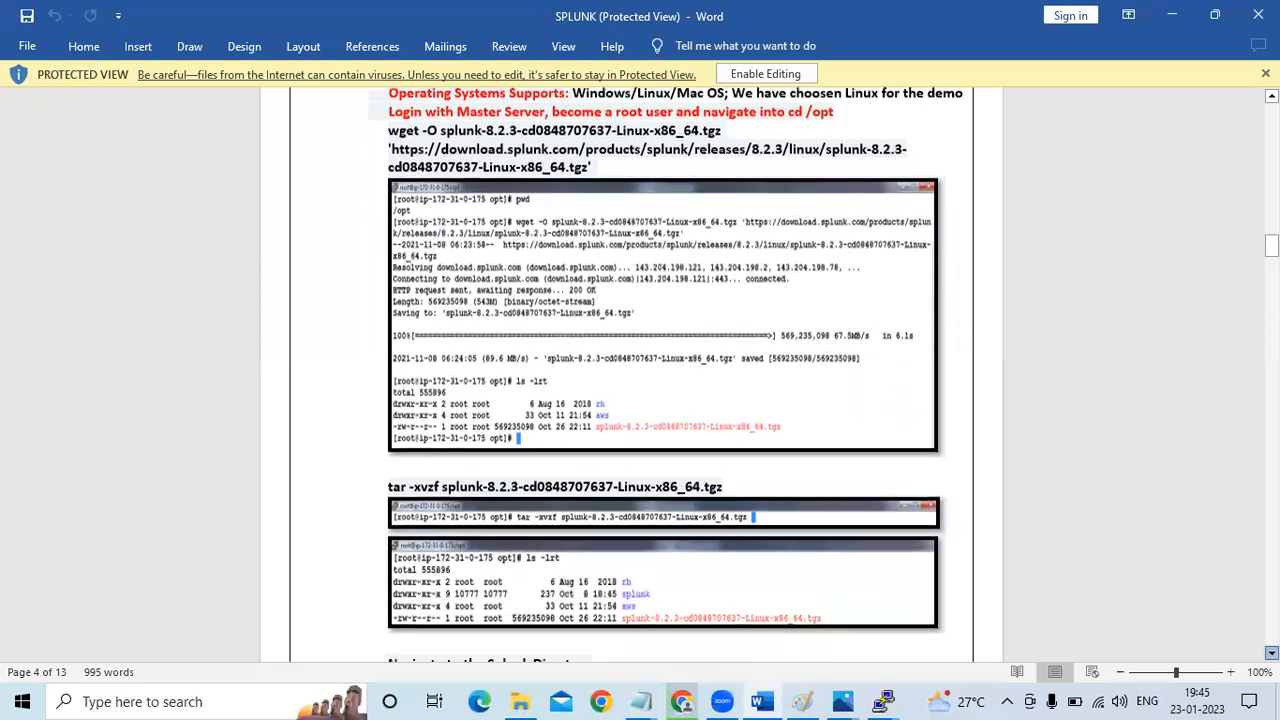
{"action": "scroll", "coordinate": [1271, 652], "scroll_direction": "down", "scroll_amount": 6}
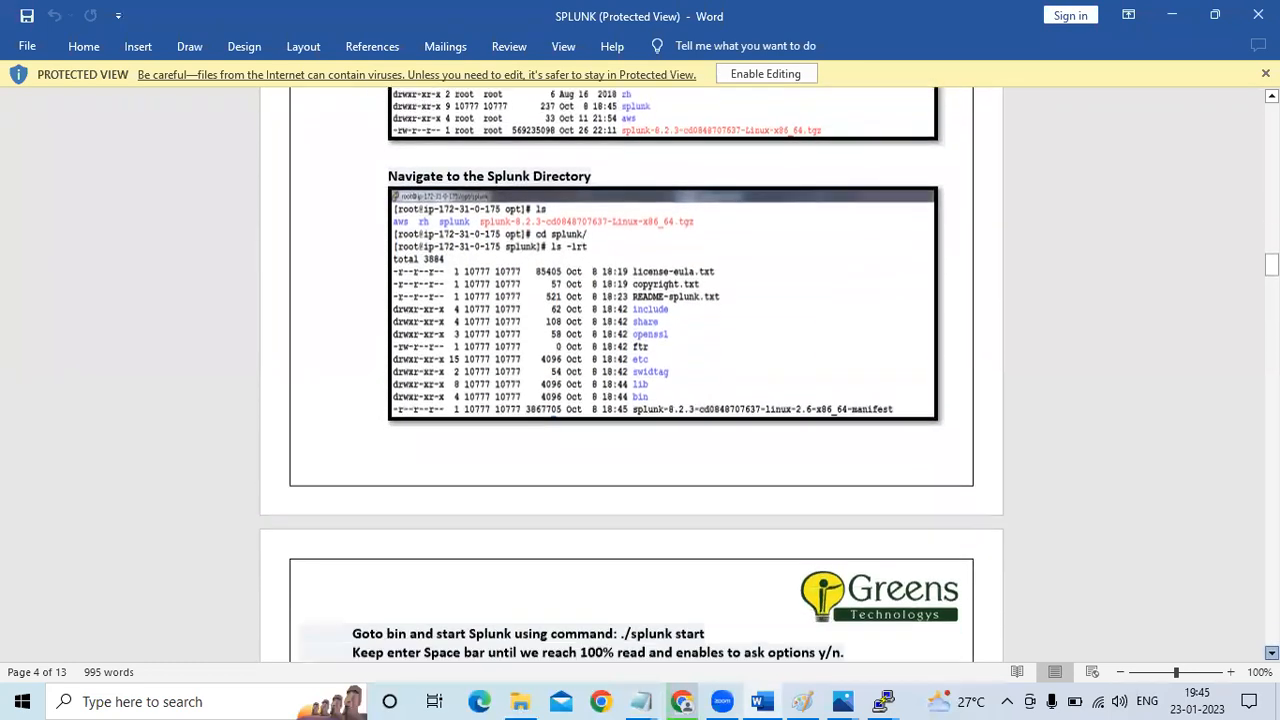
{"action": "scroll", "coordinate": [1271, 652], "scroll_direction": "down", "scroll_amount": 5}
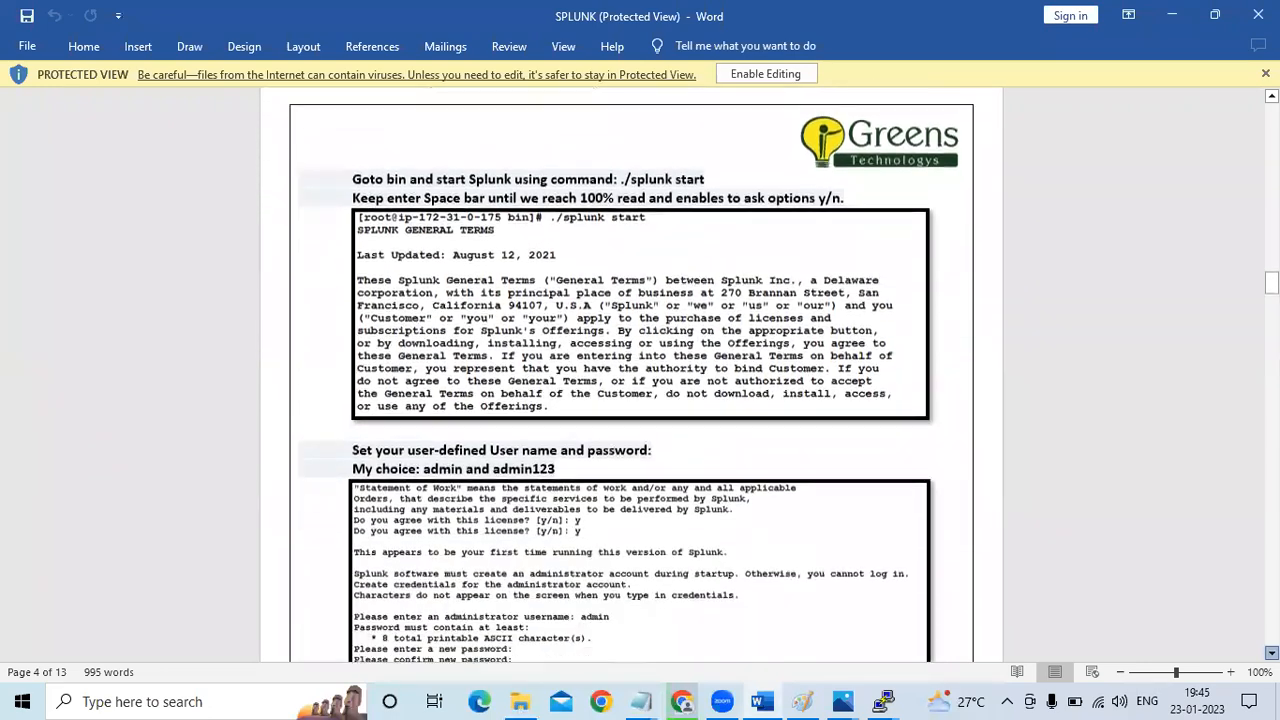
{"action": "scroll", "coordinate": [1271, 652], "scroll_direction": "down", "scroll_amount": 4}
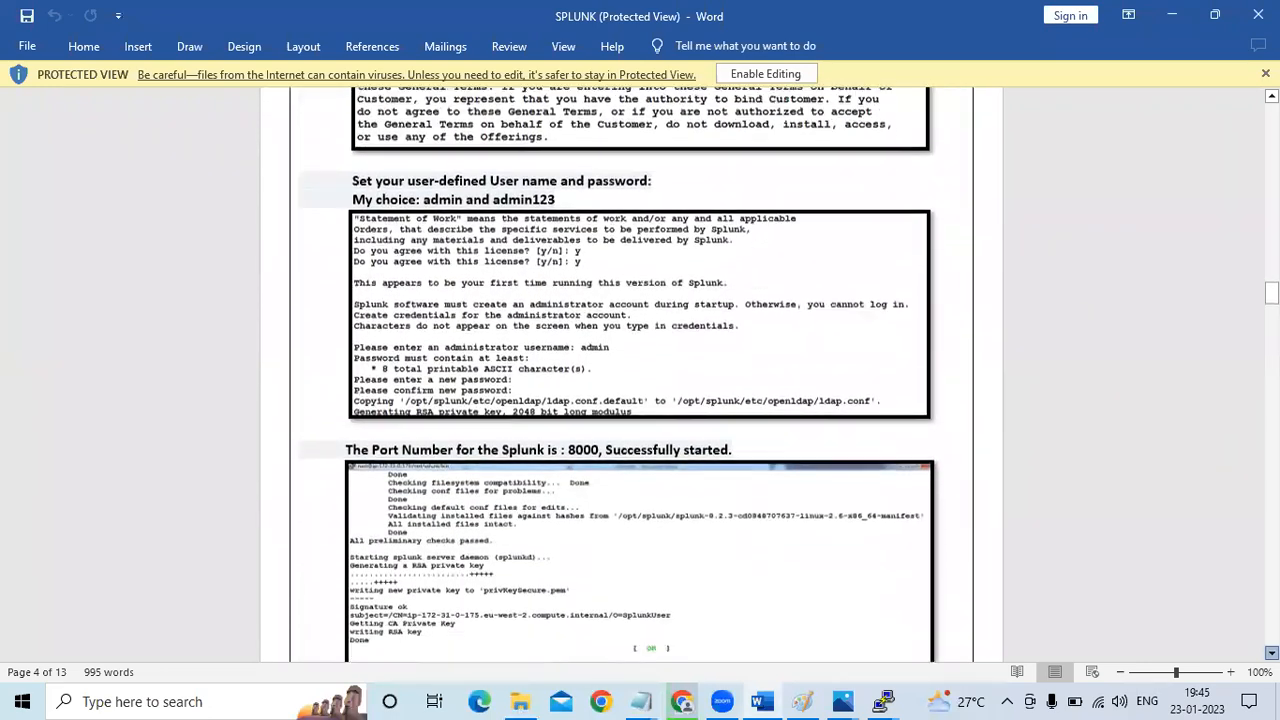
{"action": "scroll", "coordinate": [1271, 652], "scroll_direction": "down", "scroll_amount": 8}
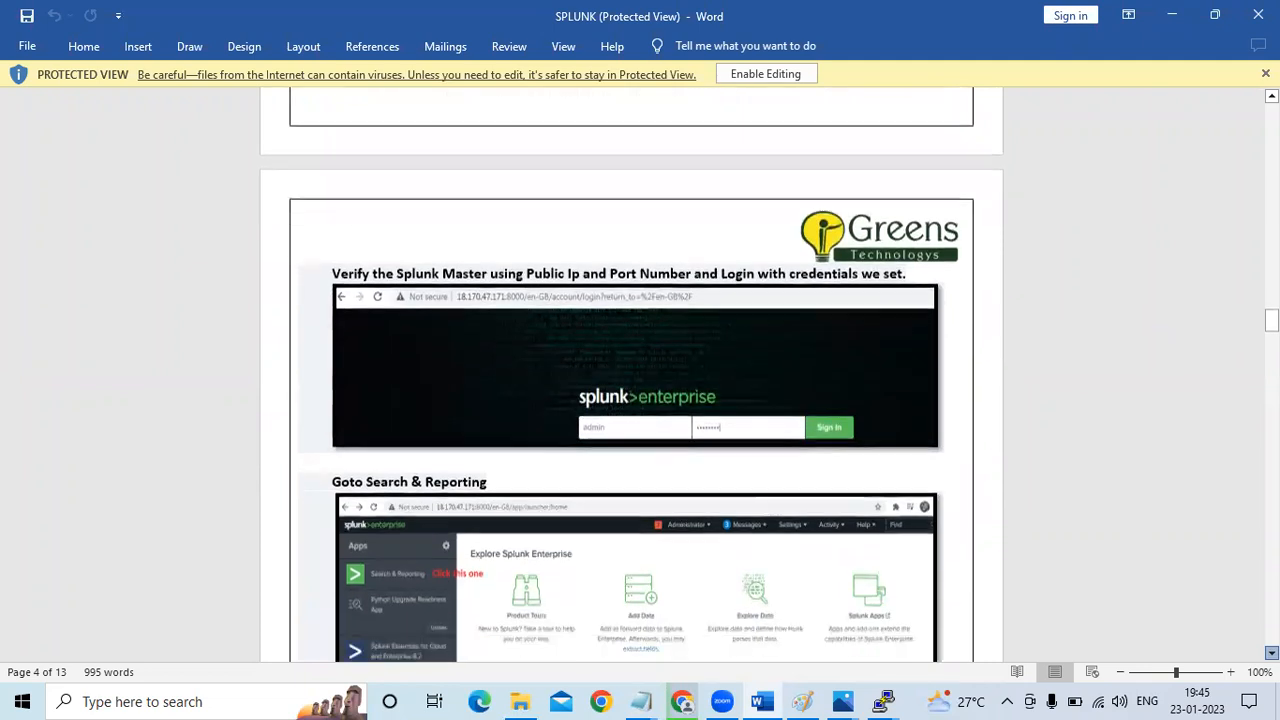
{"action": "scroll", "coordinate": [1271, 652], "scroll_direction": "down", "scroll_amount": 6}
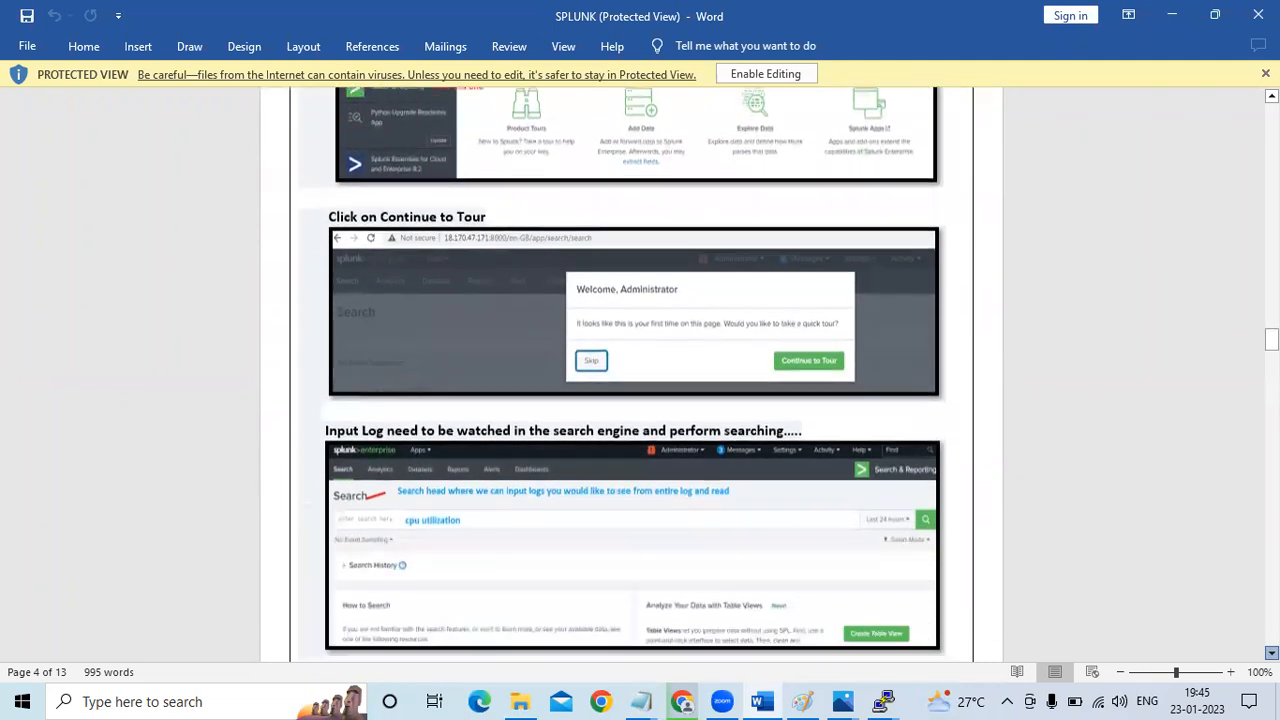
{"action": "scroll", "coordinate": [1271, 652], "scroll_direction": "down", "scroll_amount": 6}
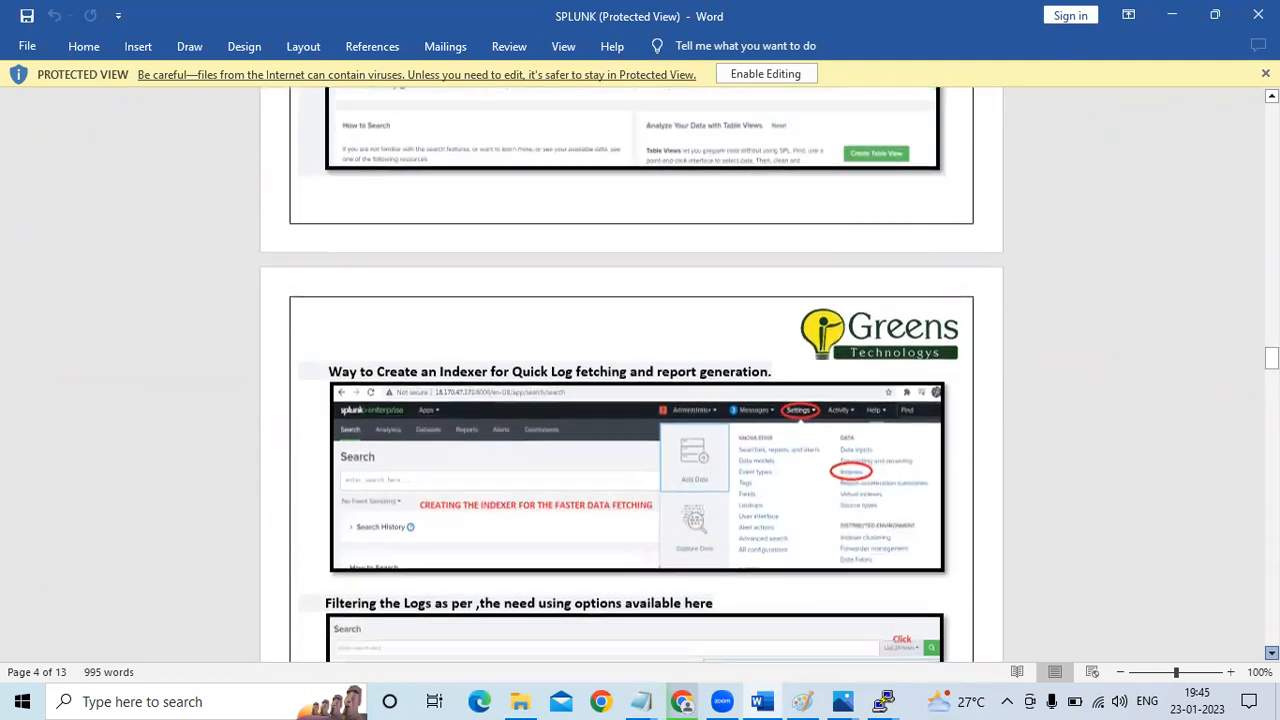
{"action": "scroll", "coordinate": [1271, 652], "scroll_direction": "down", "scroll_amount": 6}
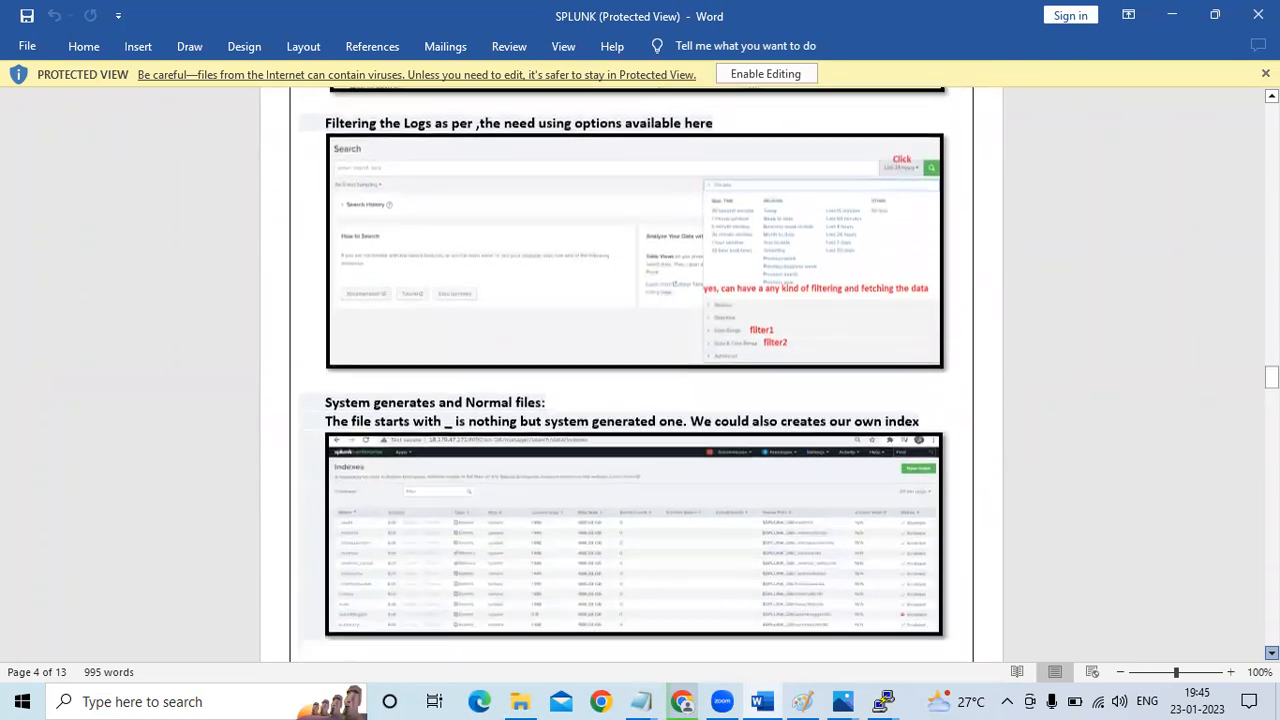
{"action": "scroll", "coordinate": [1271, 652], "scroll_direction": "down", "scroll_amount": 6}
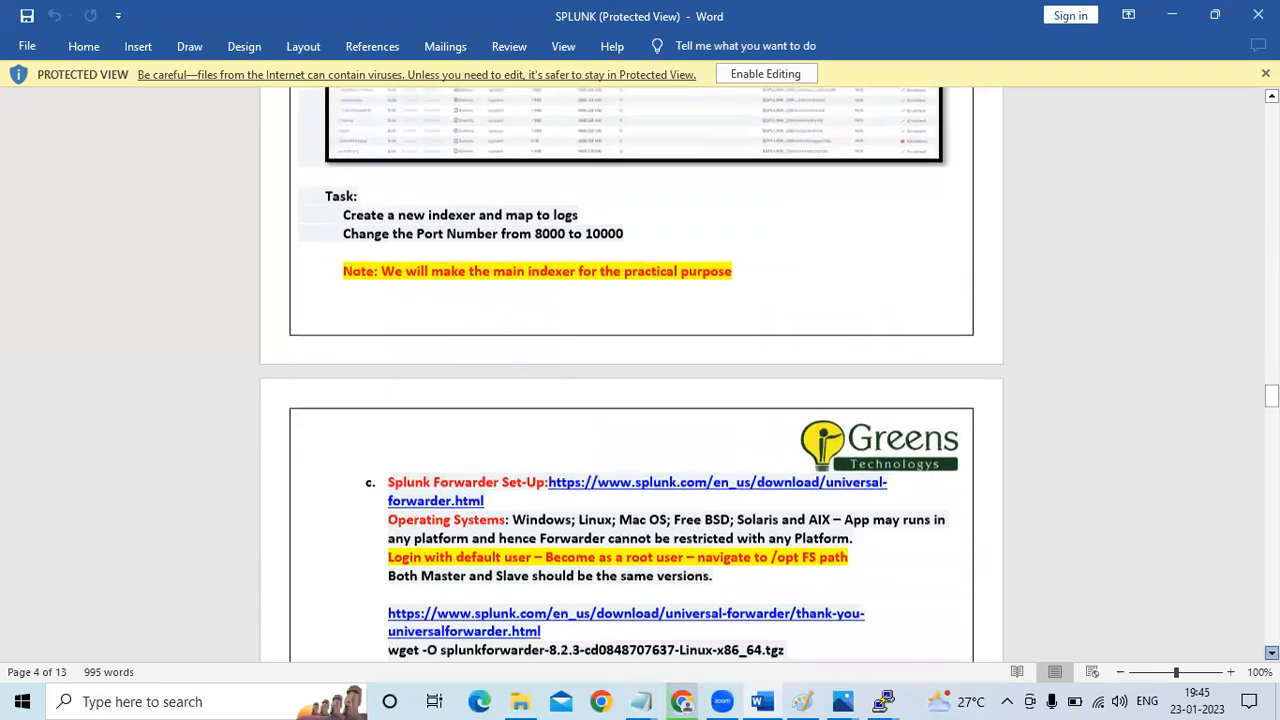
{"action": "scroll", "coordinate": [1271, 652], "scroll_direction": "down", "scroll_amount": 3}
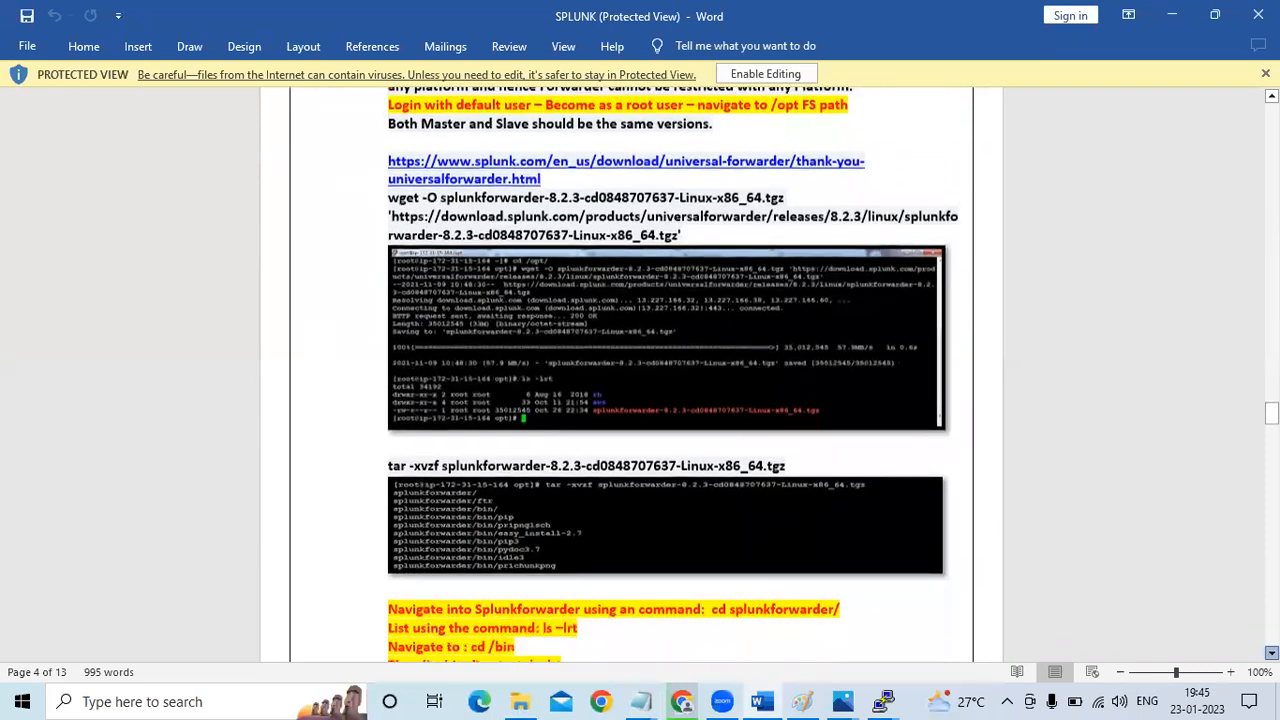
{"action": "scroll", "coordinate": [1271, 652], "scroll_direction": "down", "scroll_amount": 6}
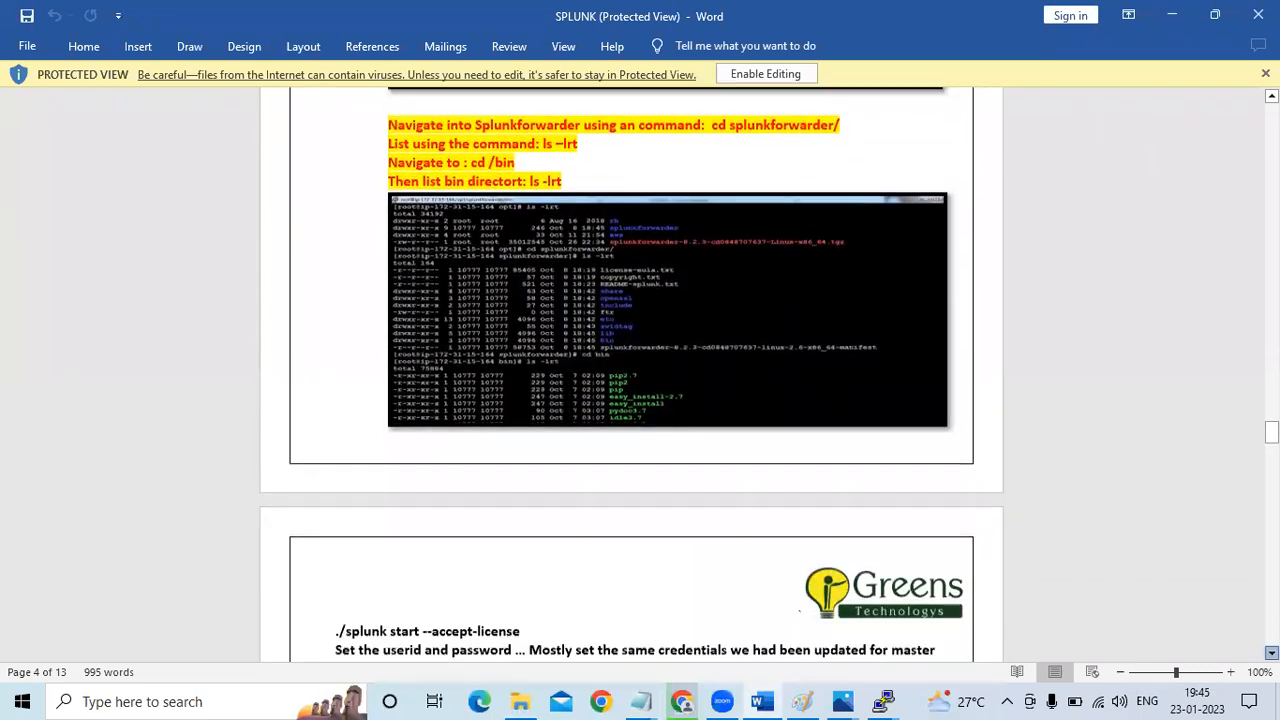
{"action": "scroll", "coordinate": [1271, 652], "scroll_direction": "down", "scroll_amount": 6}
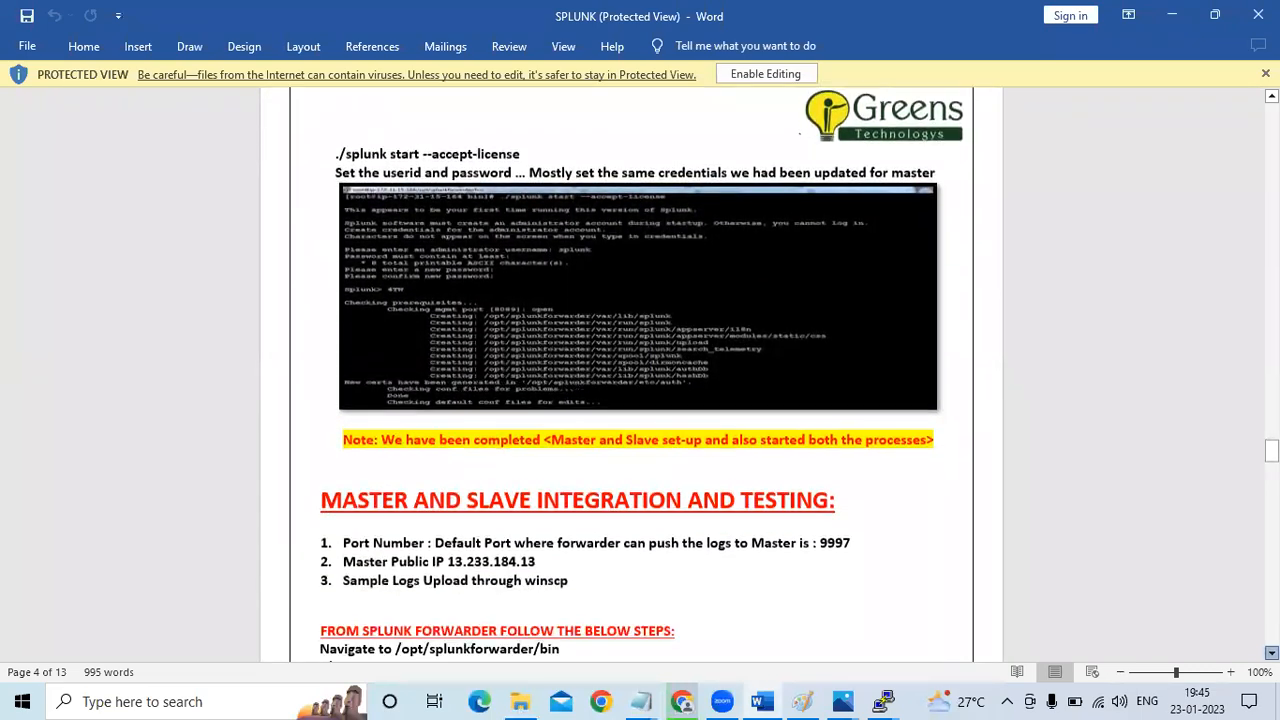
{"action": "scroll", "coordinate": [634, 380], "scroll_direction": "down", "scroll_amount": 3}
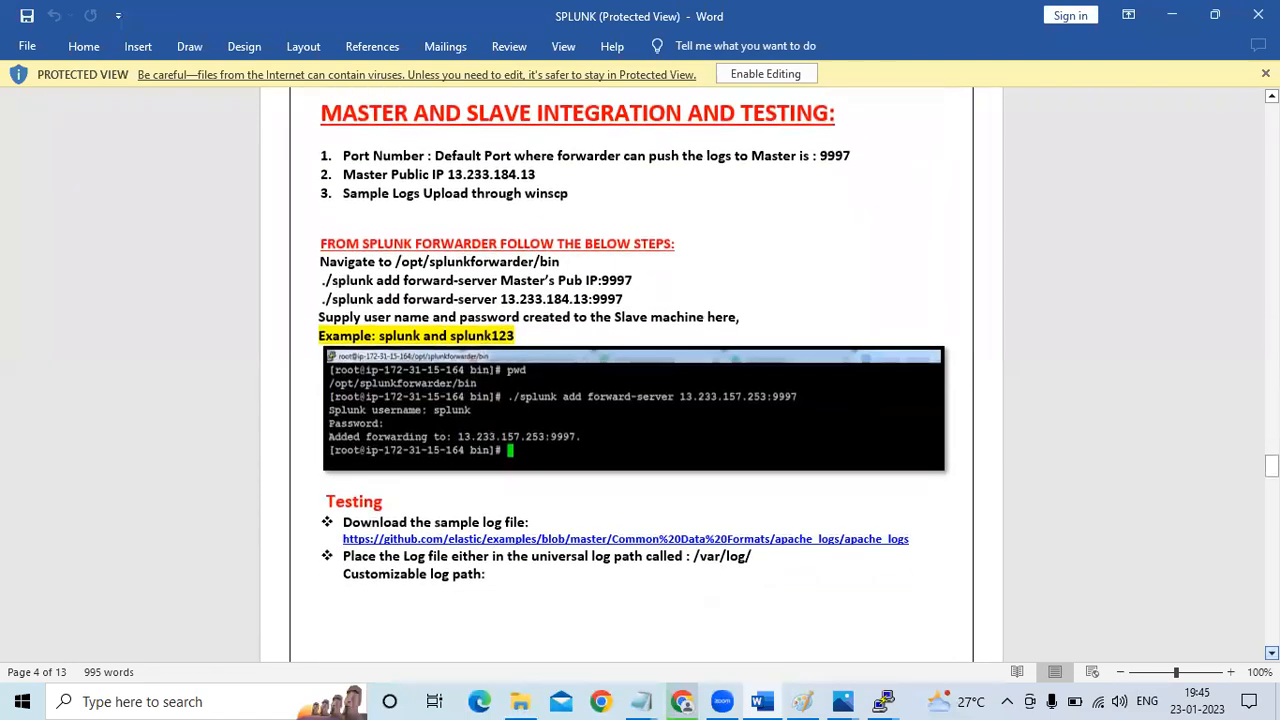
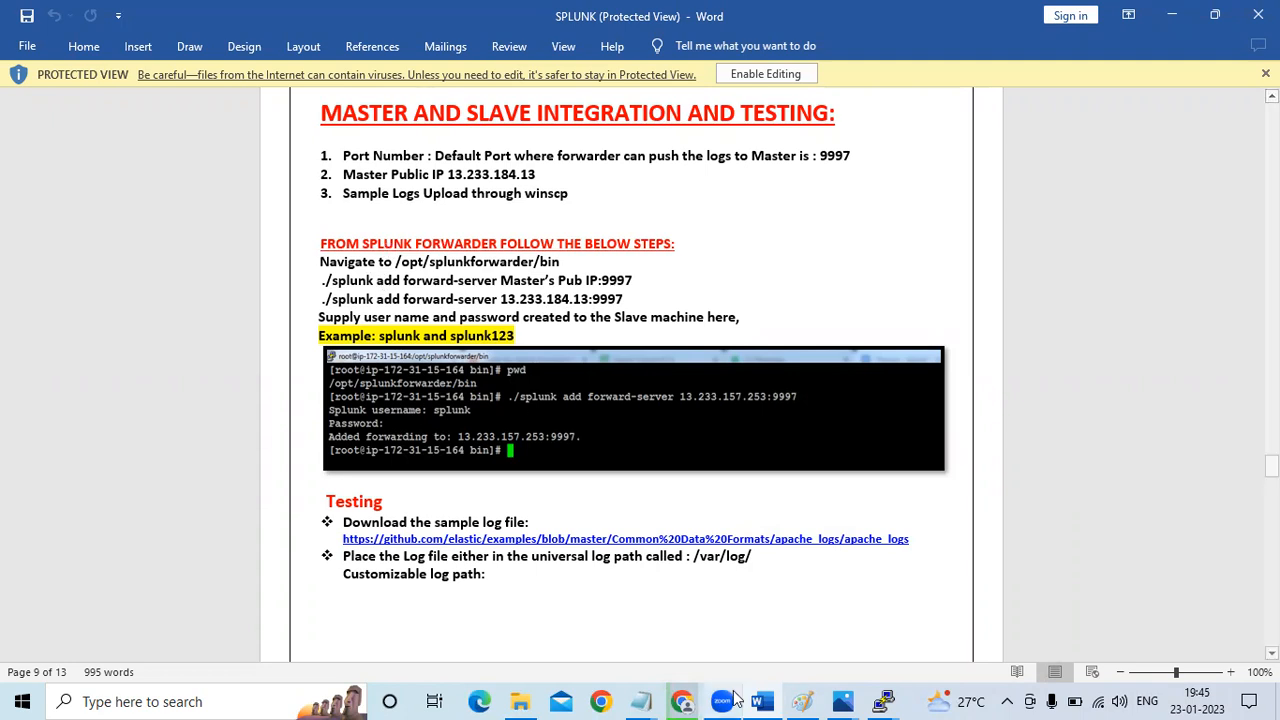
Check the master and slave diagram in Paint, and copy splunk-master's public IPv4 address from the EC2 console in Chrome
{"action": "left_click", "coordinate": [810, 700]}
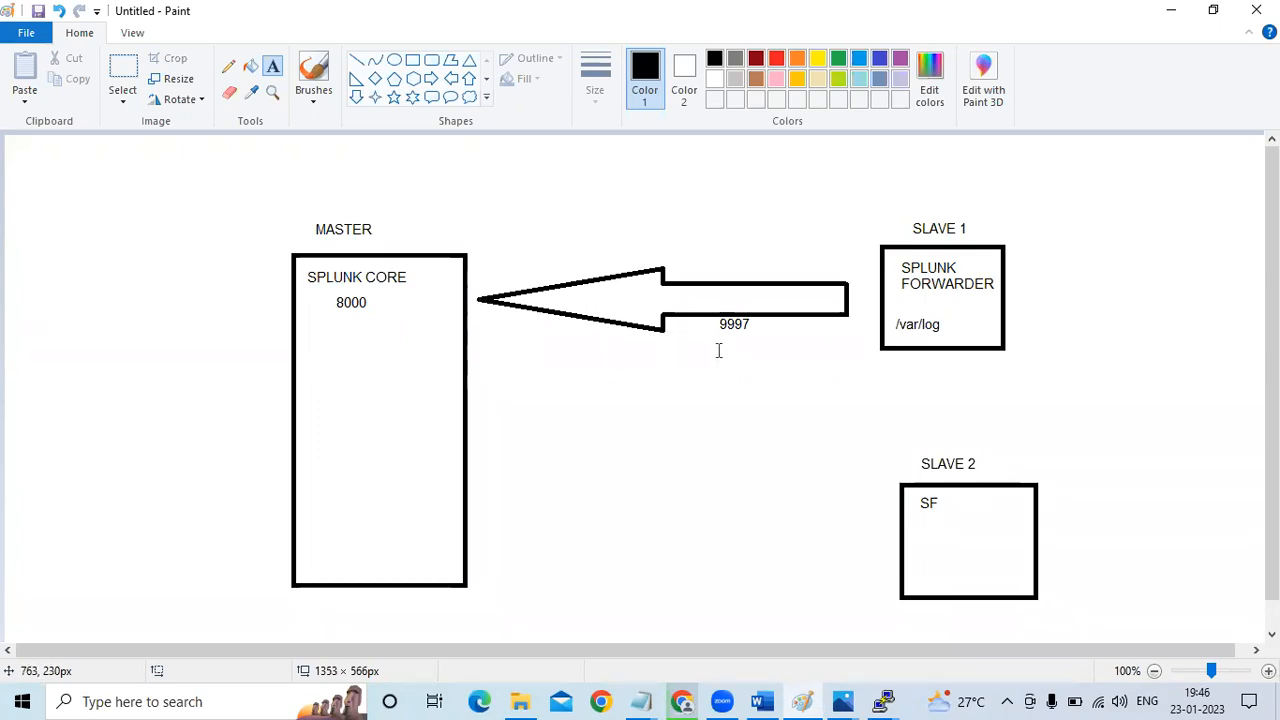
{"action": "key", "text": "alt+Tab"}
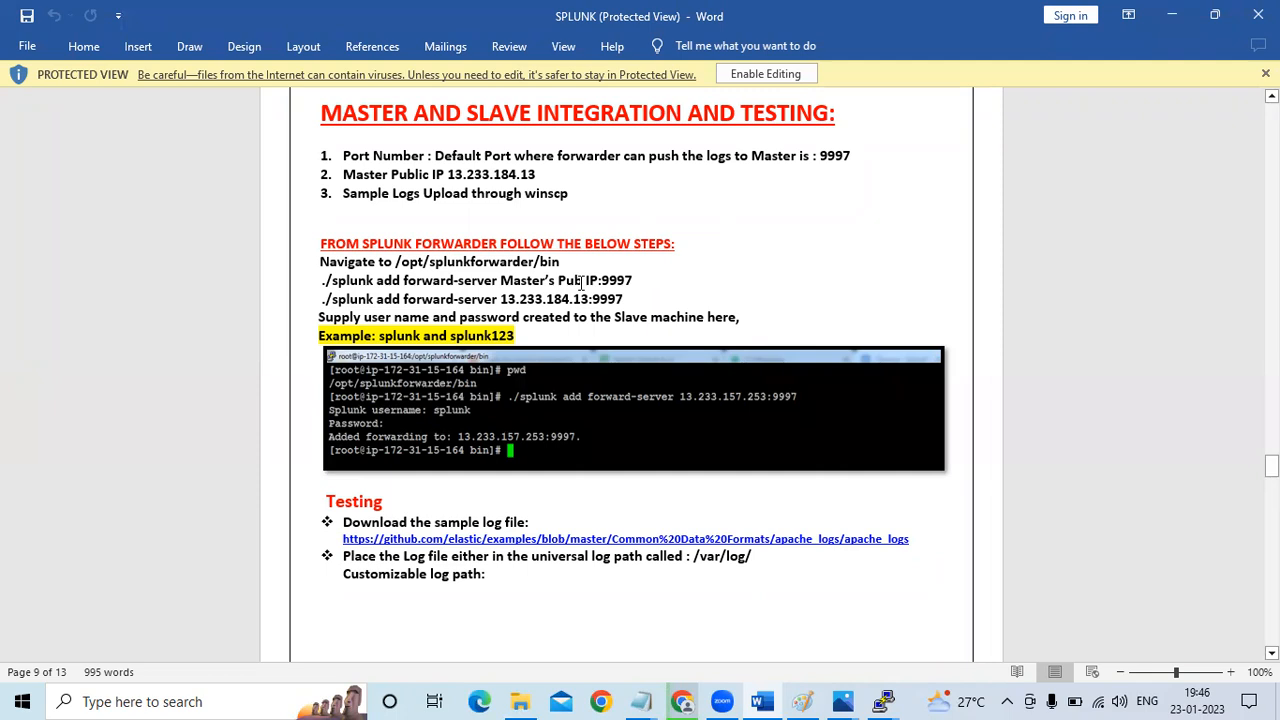
{"action": "left_click", "coordinate": [683, 701]}
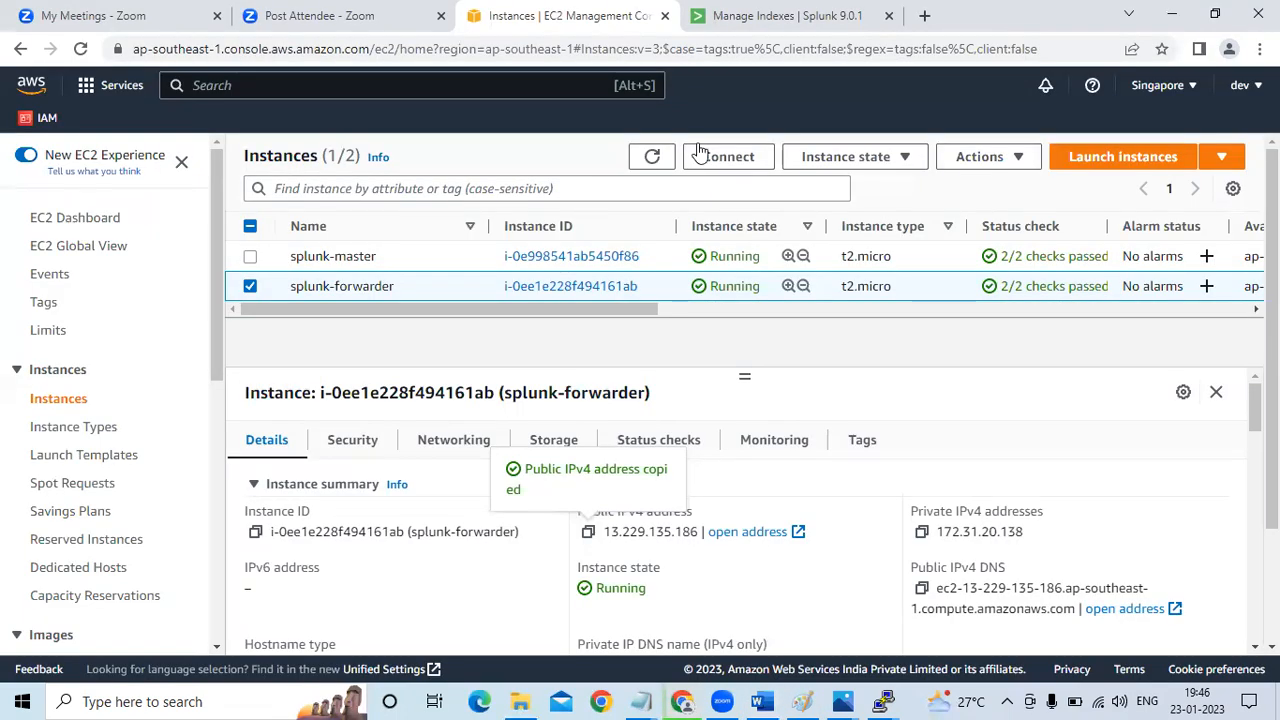
{"action": "left_click", "coordinate": [251, 286]}
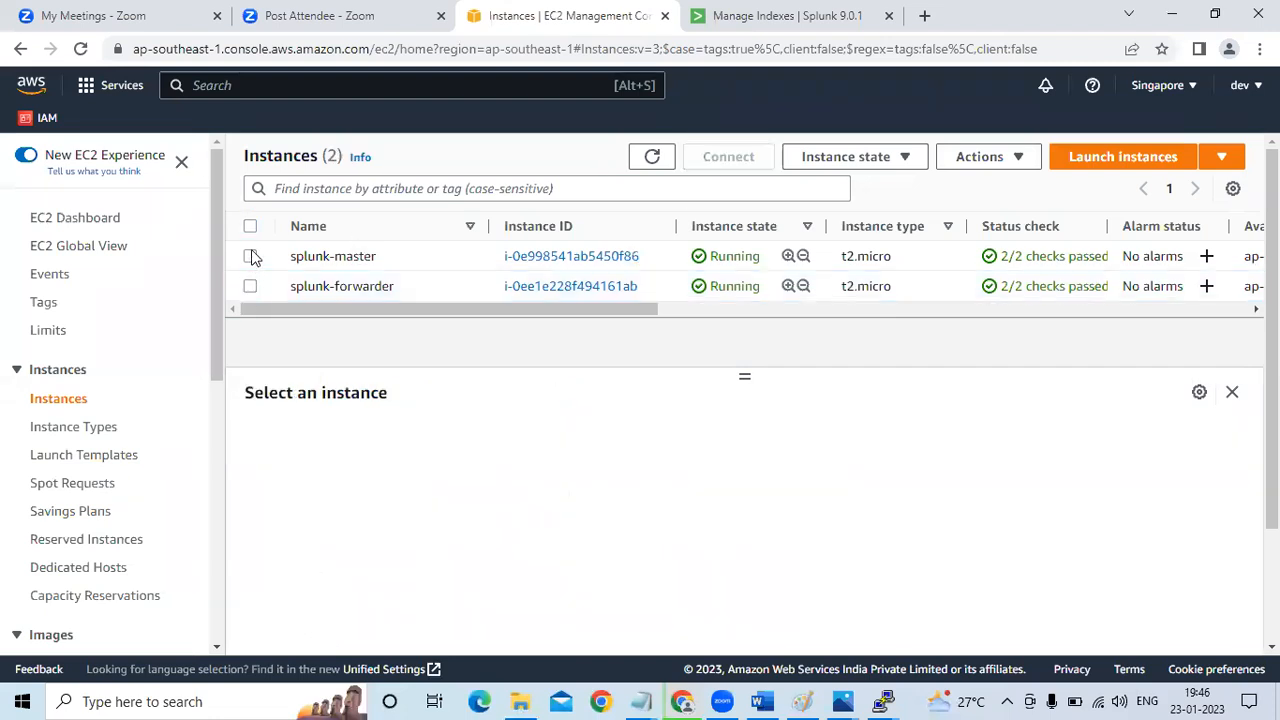
{"action": "left_click", "coordinate": [251, 257]}
{"action": "left_click", "coordinate": [588, 532]}
Switch to the splunk-forwarder terminal in PuTTY and clear the screen
{"action": "mouse_move", "coordinate": [885, 700]}
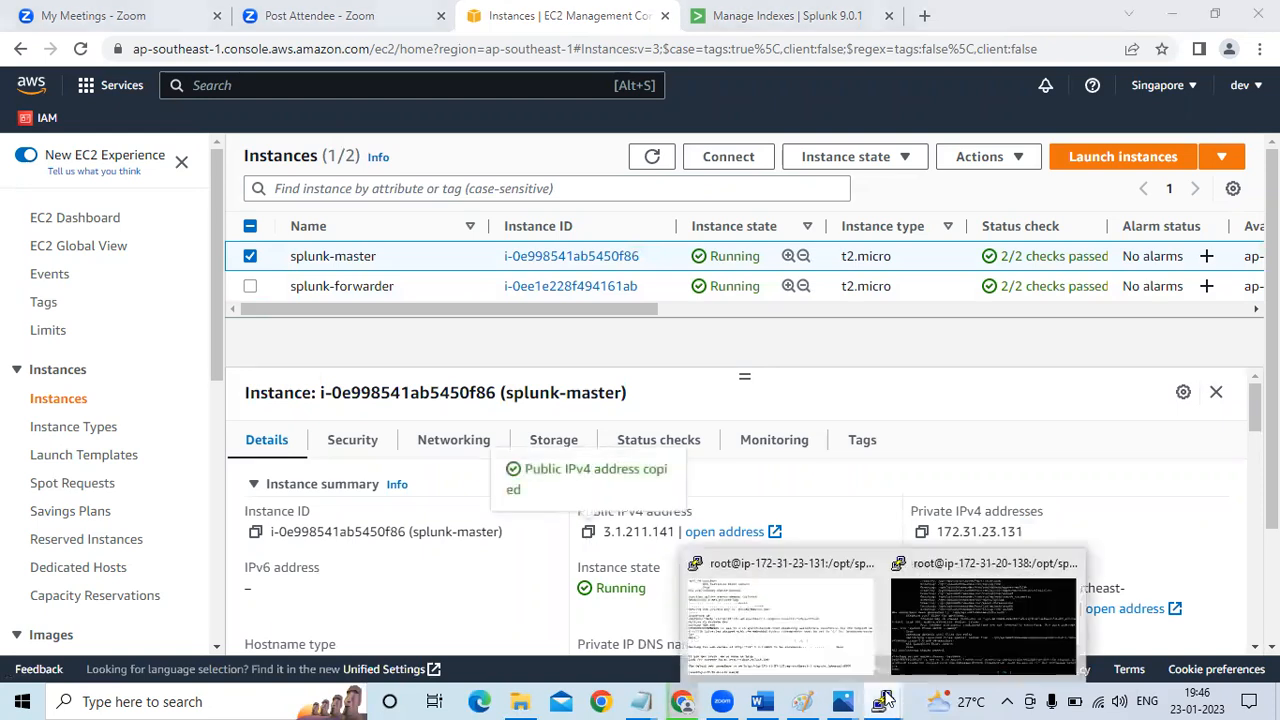
{"action": "left_click", "coordinate": [939, 630]}
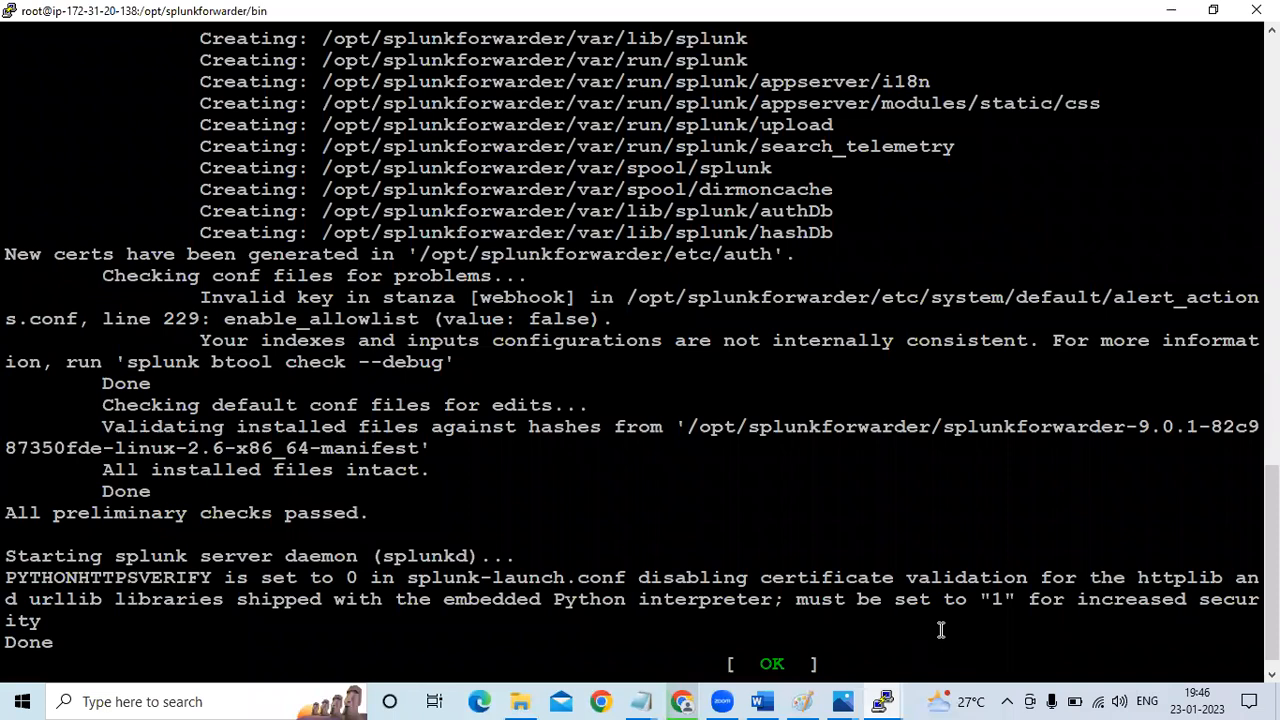
{"action": "type", "text": "clear"}
{"action": "key", "text": "Return"}
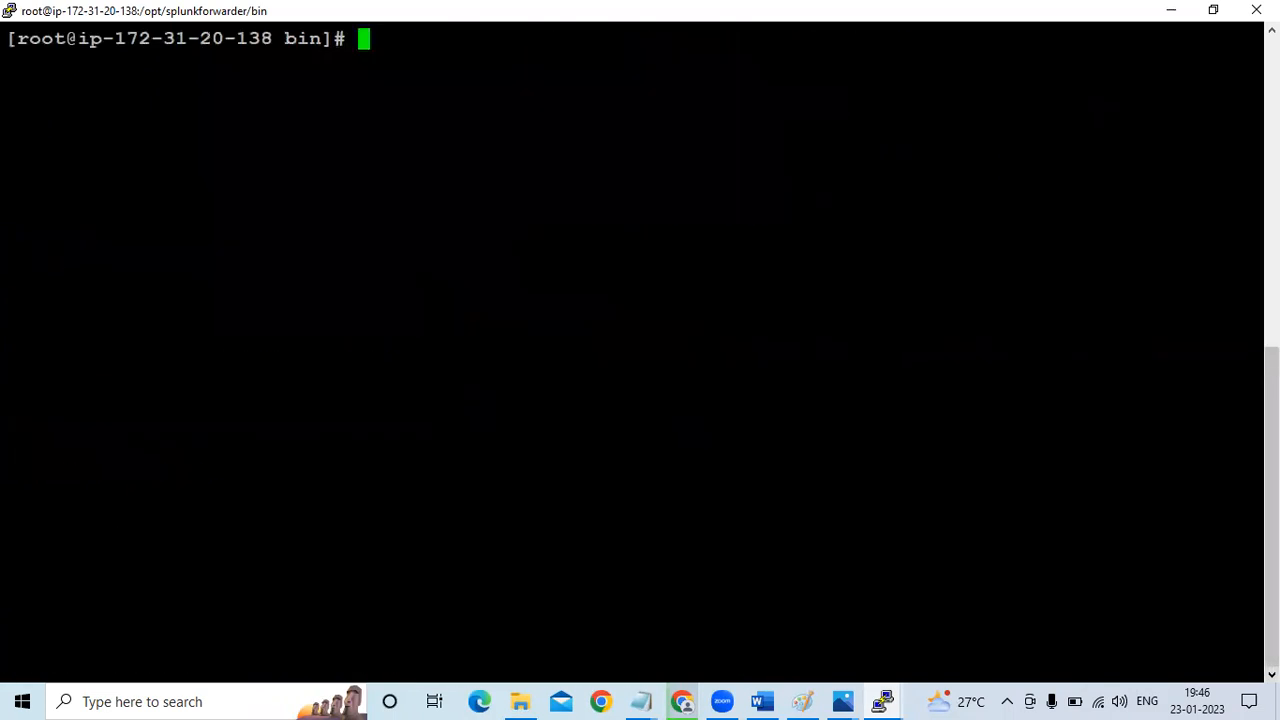
Enter ./splunk add forward-server at the forwarder's prompt without running it, checking the syntax against the Word guide
{"action": "type", "text": "./spl"}
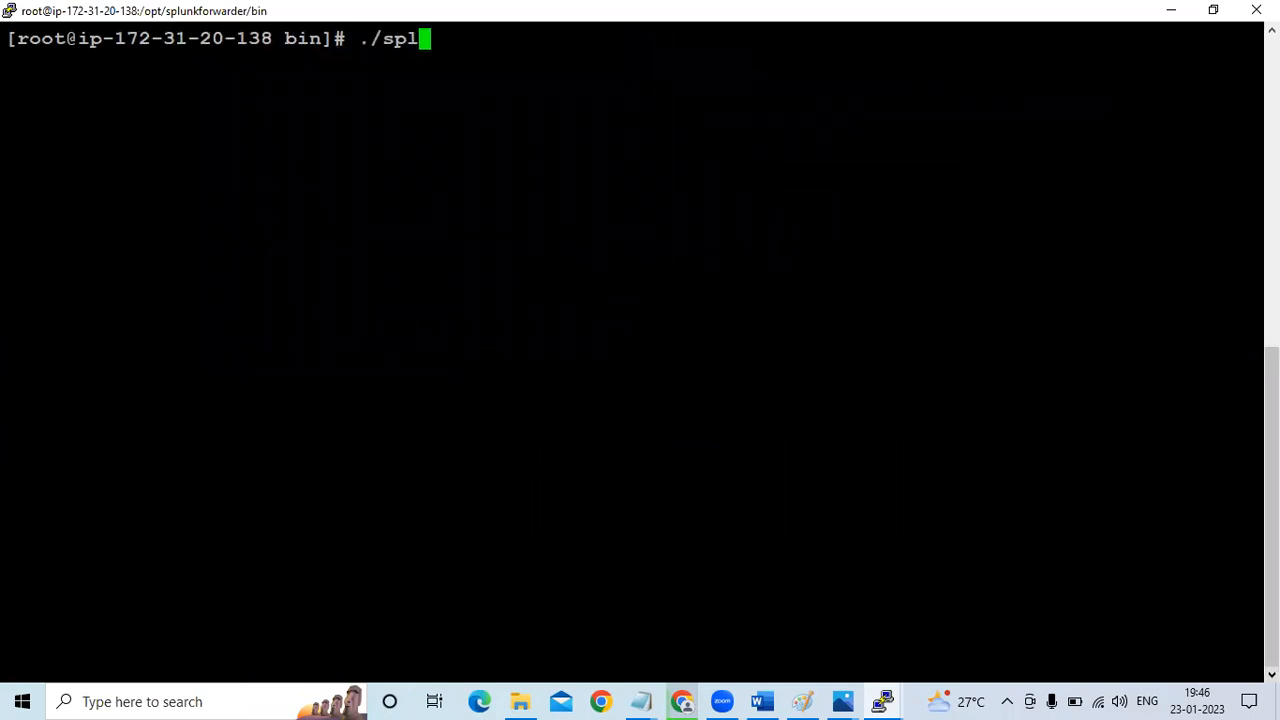
{"action": "type", "text": "unk add"}
{"action": "key", "text": "alt+Tab"}
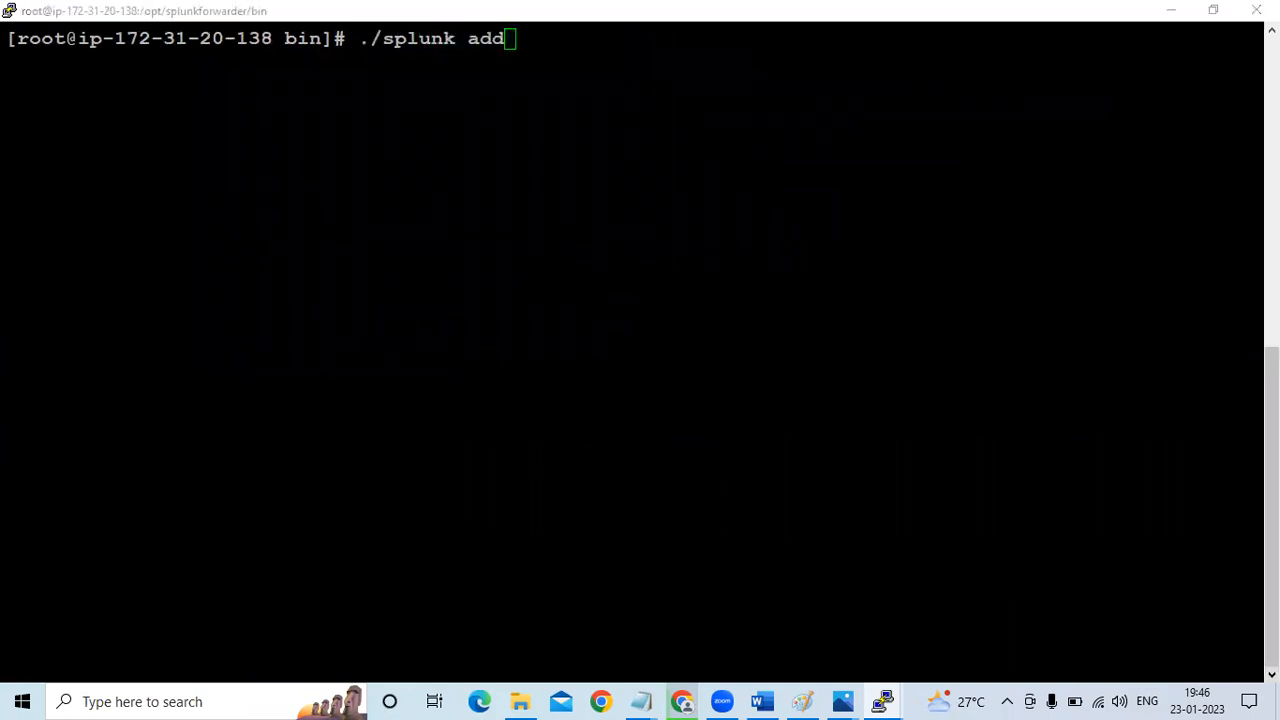
{"action": "key", "text": "alt+Tab"}
{"action": "key", "text": "Tab"}
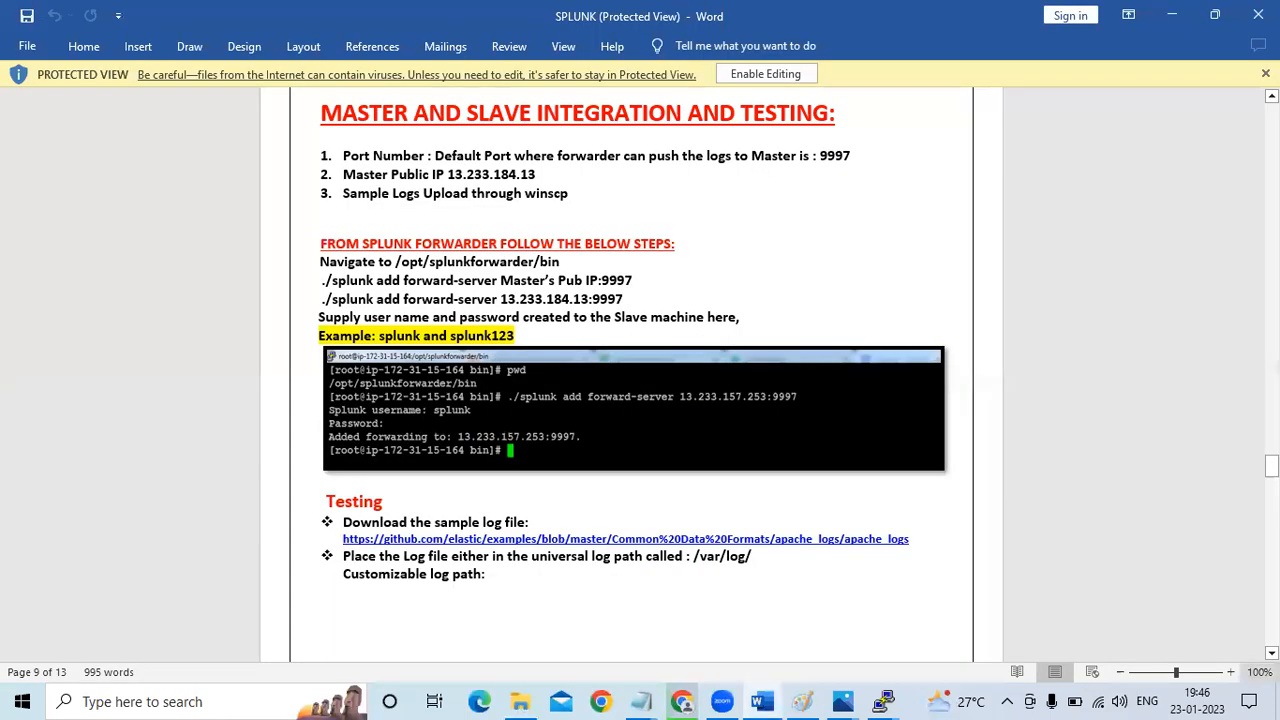
{"action": "key", "text": "alt+Tab"}
{"action": "key", "text": "alt+Tab"}
{"action": "key", "text": "Tab"}
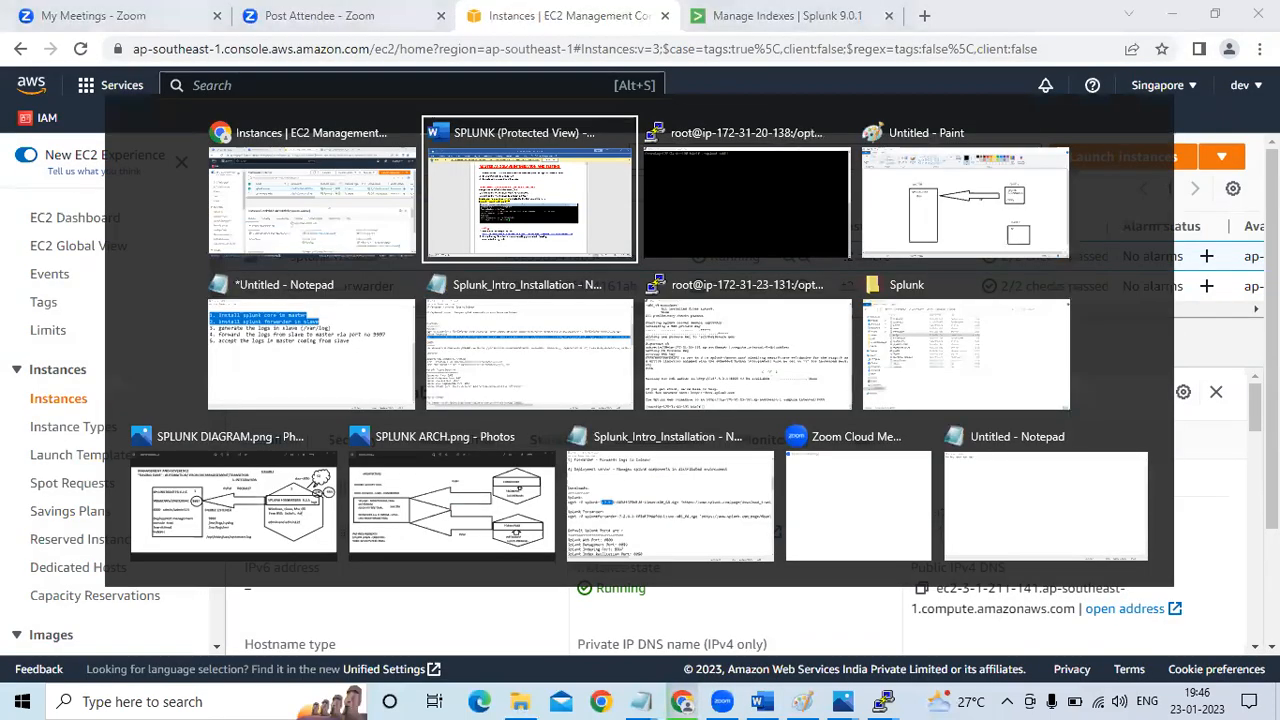
{"action": "type", "text": "forwa"}
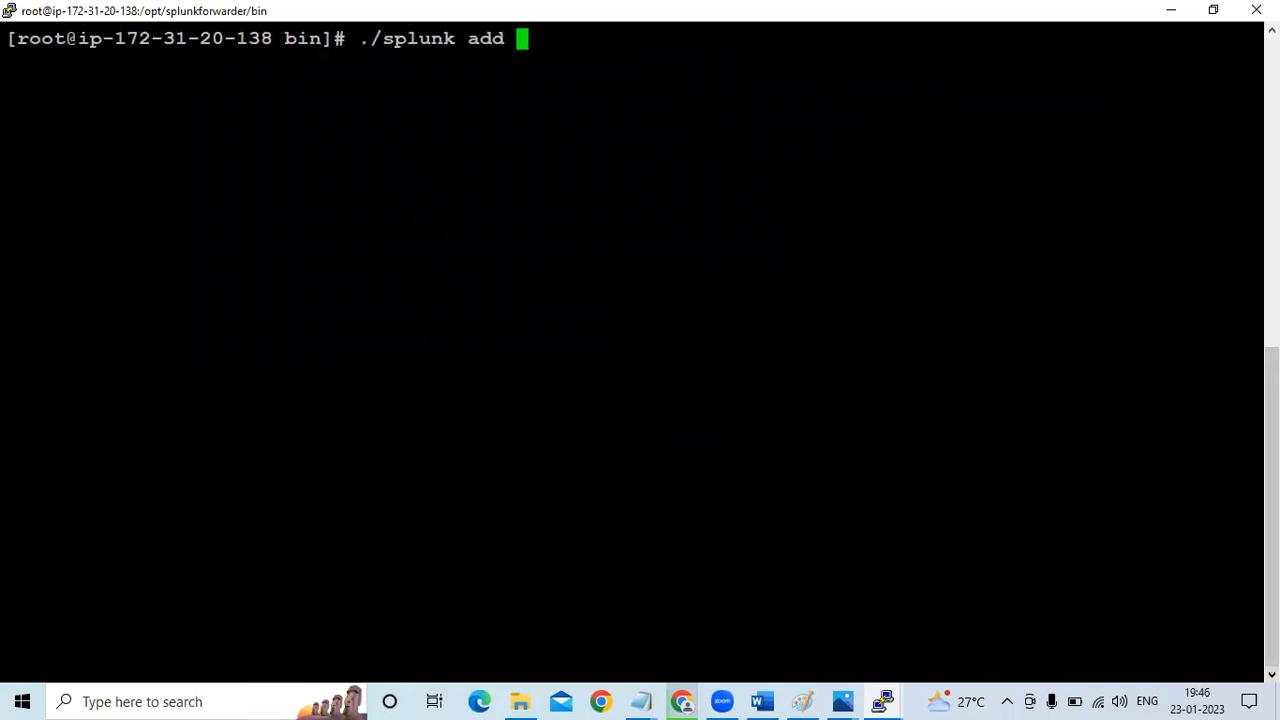
{"action": "type", "text": "rd-server"}
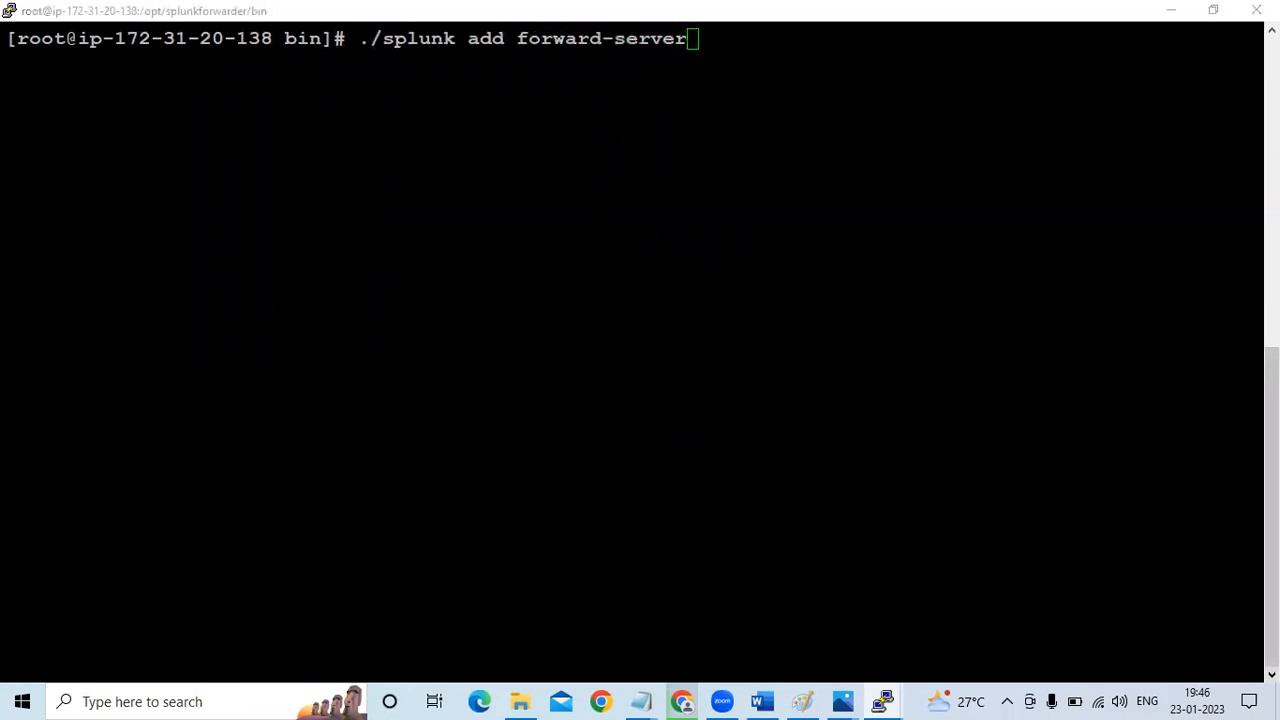
{"action": "key", "text": "alt+Tab"}
{"action": "key", "text": "alt+Tab"}
{"action": "key", "text": "Tab"}
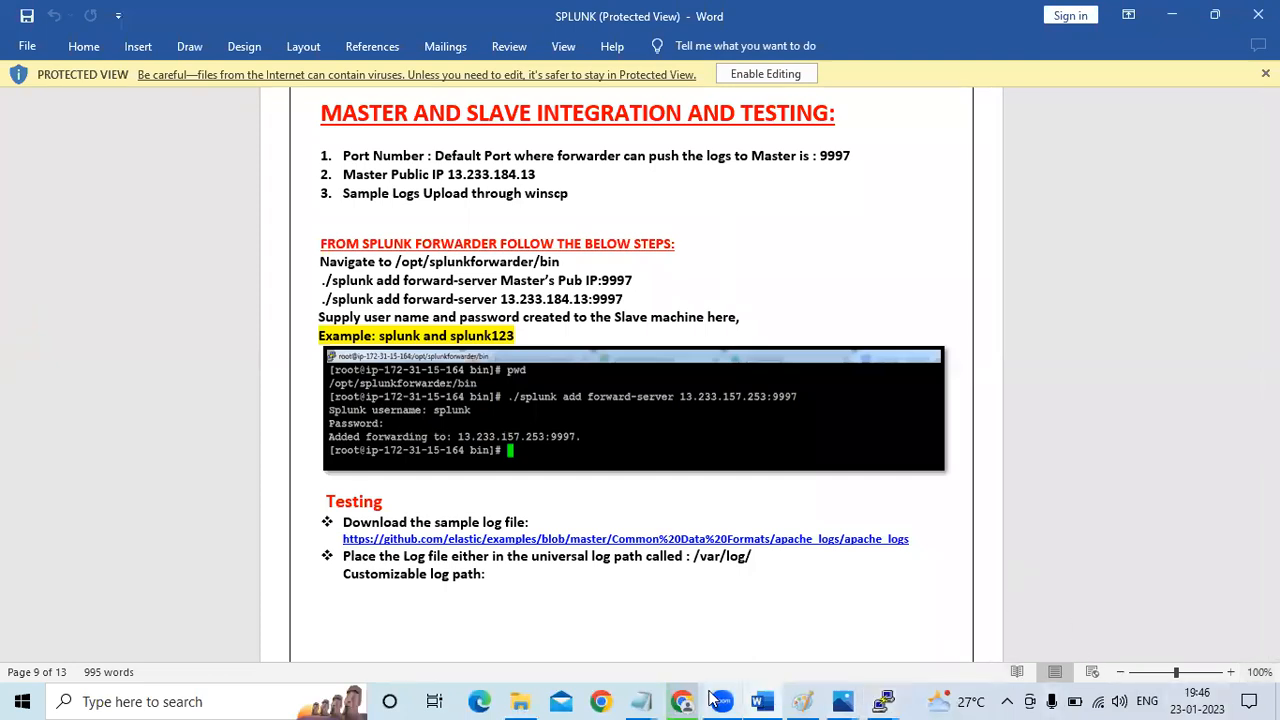
Copy splunk-master's public IPv4 address from the EC2 console and complete and run ./splunk add forward-server 3.1.211.141:9997 in the forwarder terminal
{"action": "mouse_move", "coordinate": [700, 698]}
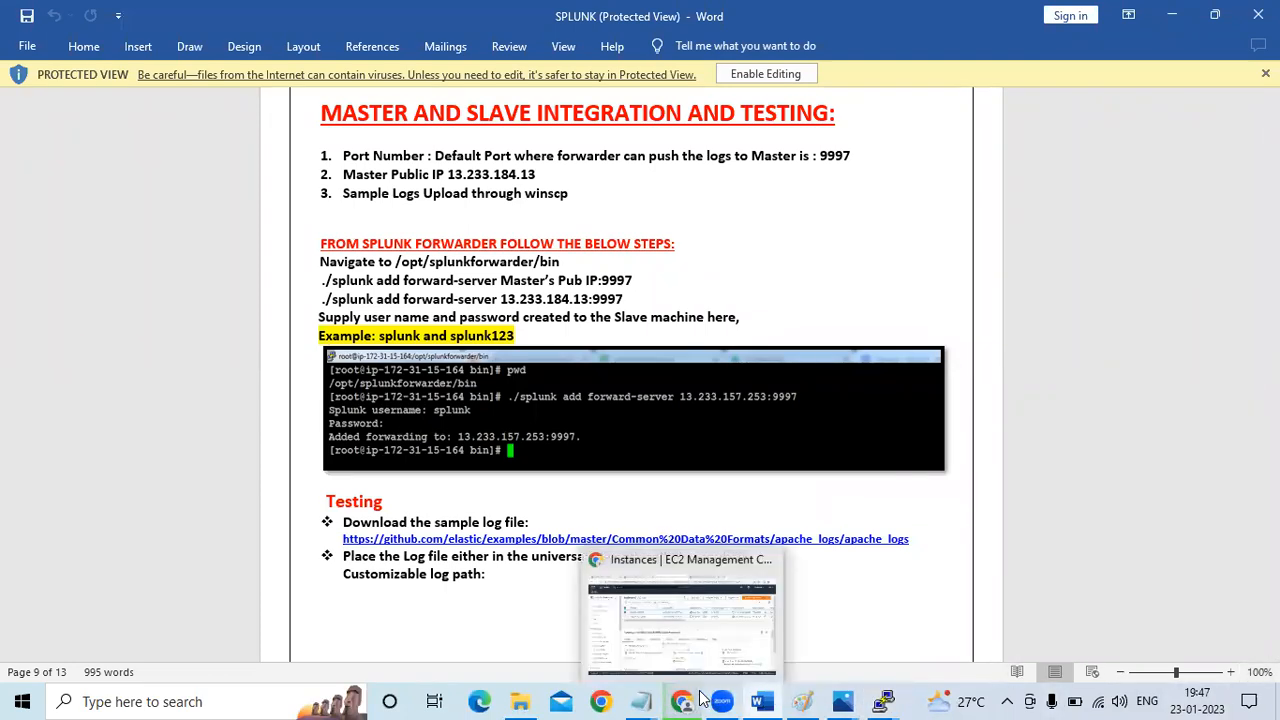
{"action": "left_click", "coordinate": [688, 623]}
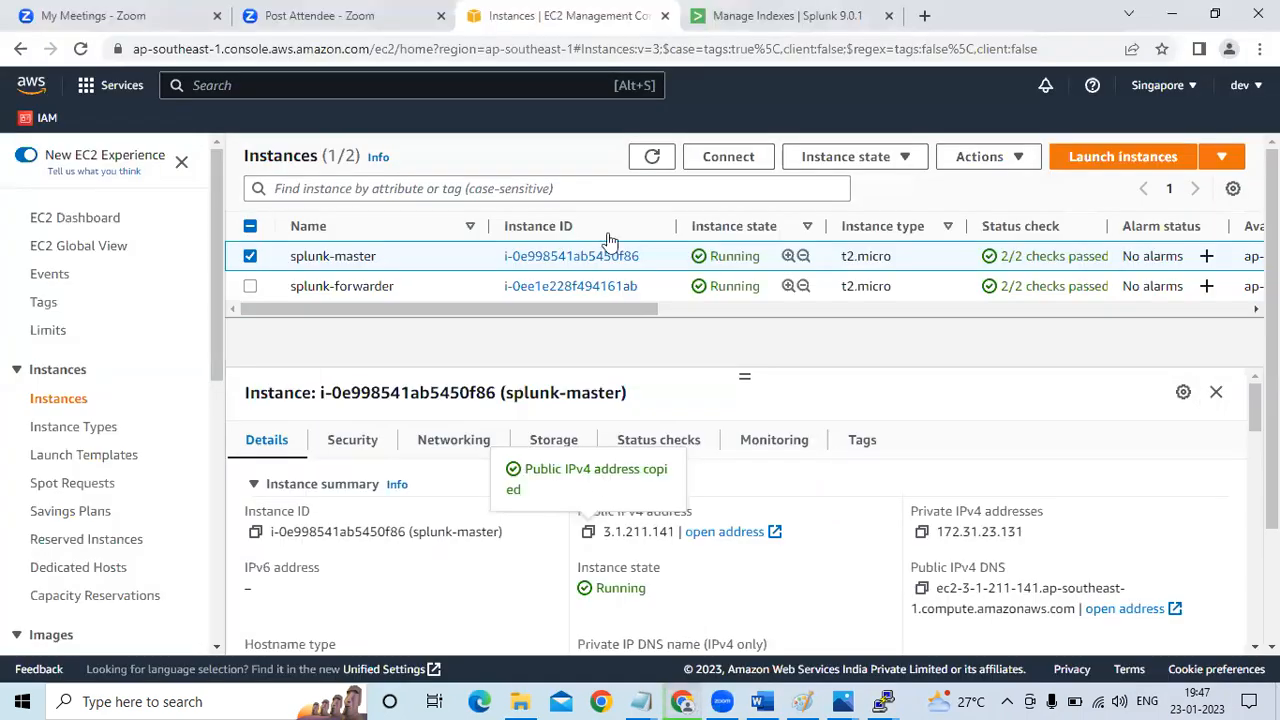
{"action": "left_click", "coordinate": [590, 534]}
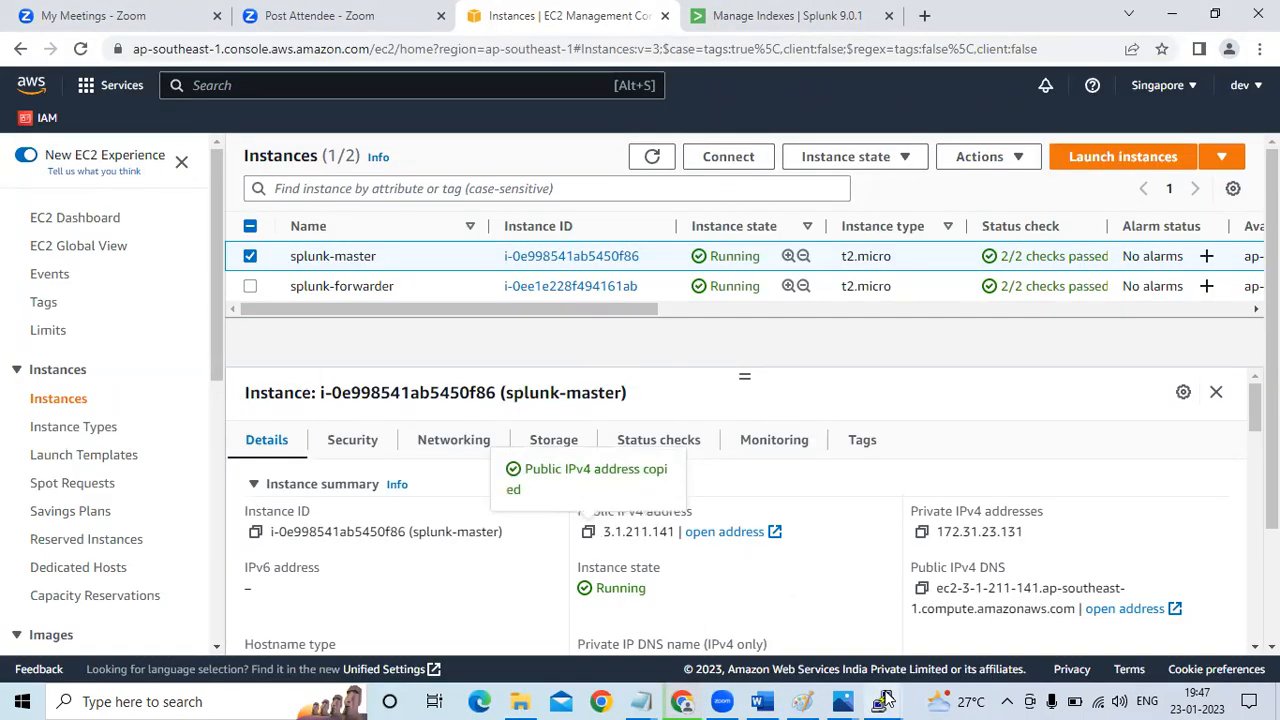
{"action": "mouse_move", "coordinate": [882, 701]}
{"action": "left_click", "coordinate": [965, 613]}
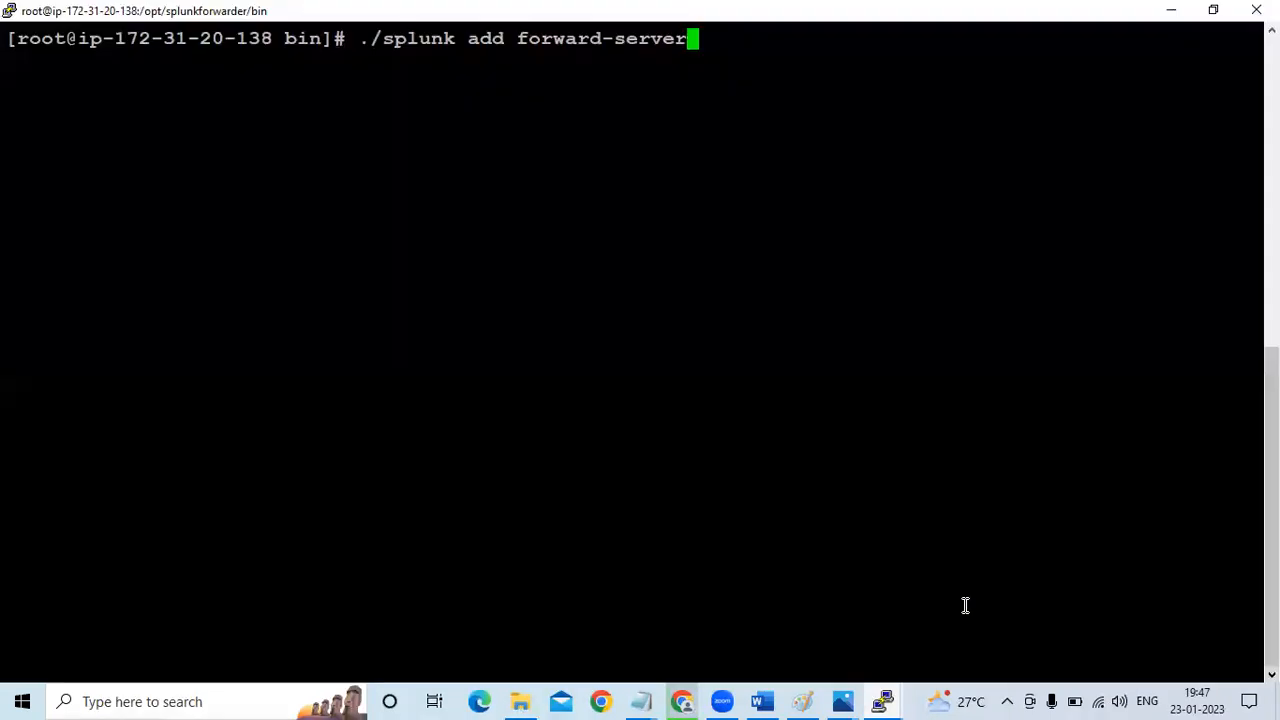
{"action": "right_click", "coordinate": [752, 203]}
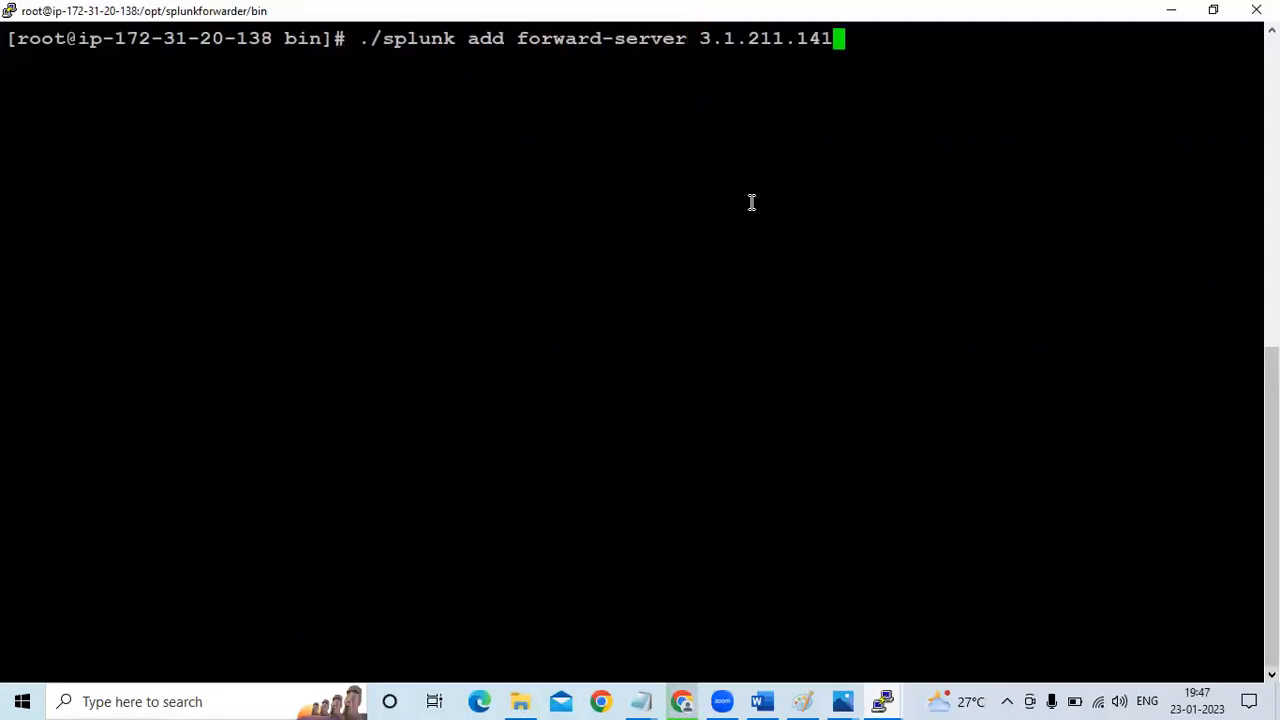
{"action": "type", "text": ":9997"}
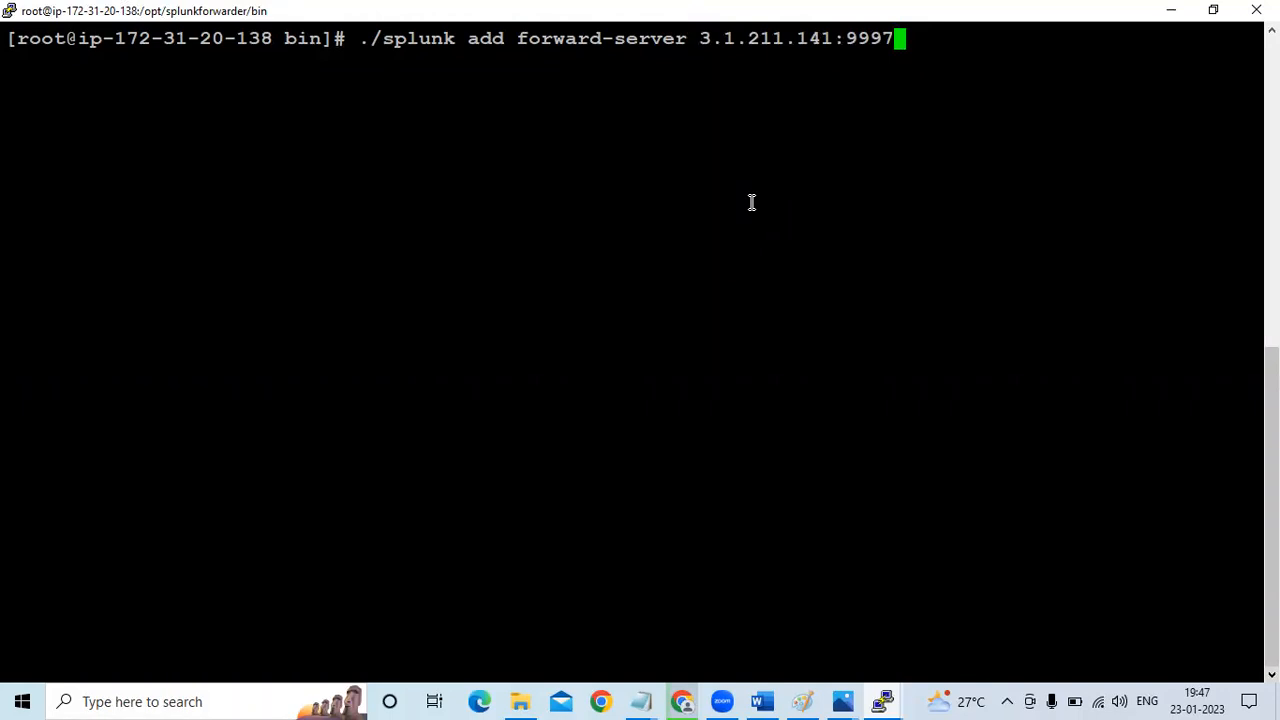
{"action": "key", "text": "Return"}
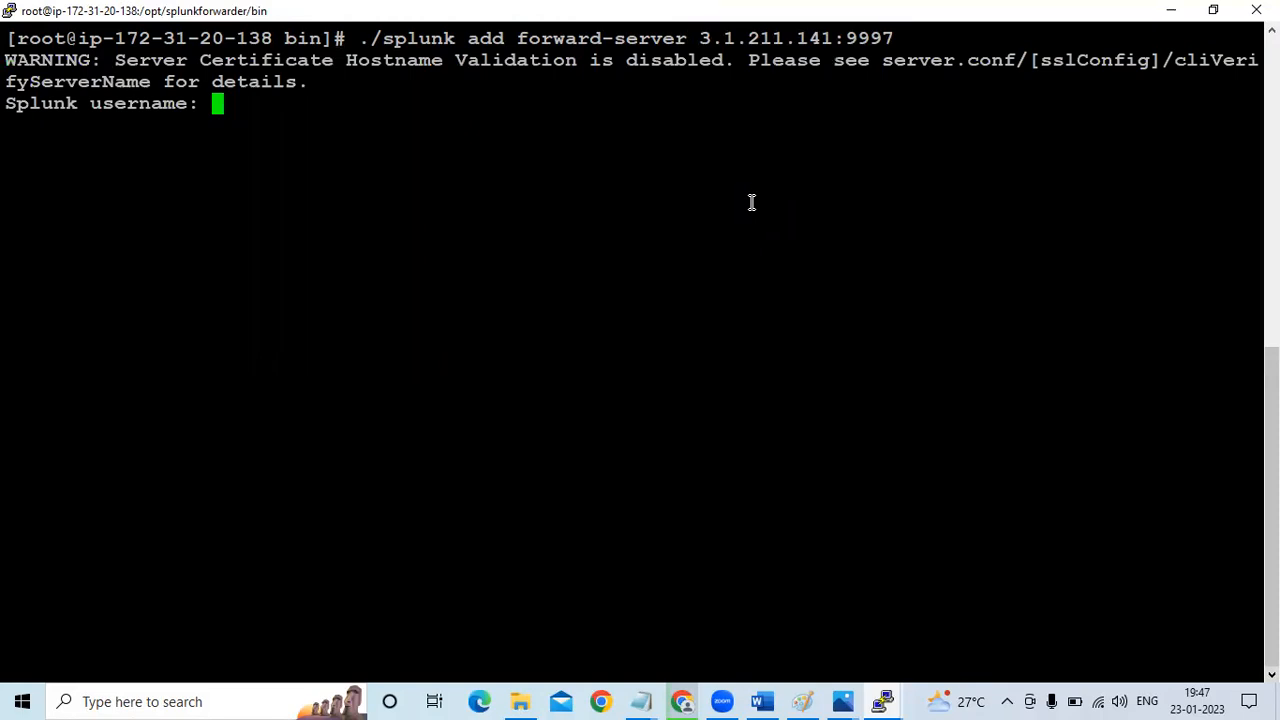
Authenticate the forward-server command with the Splunk username admin and the account password
{"action": "type", "text": "admin"}
{"action": "key", "text": "Return"}
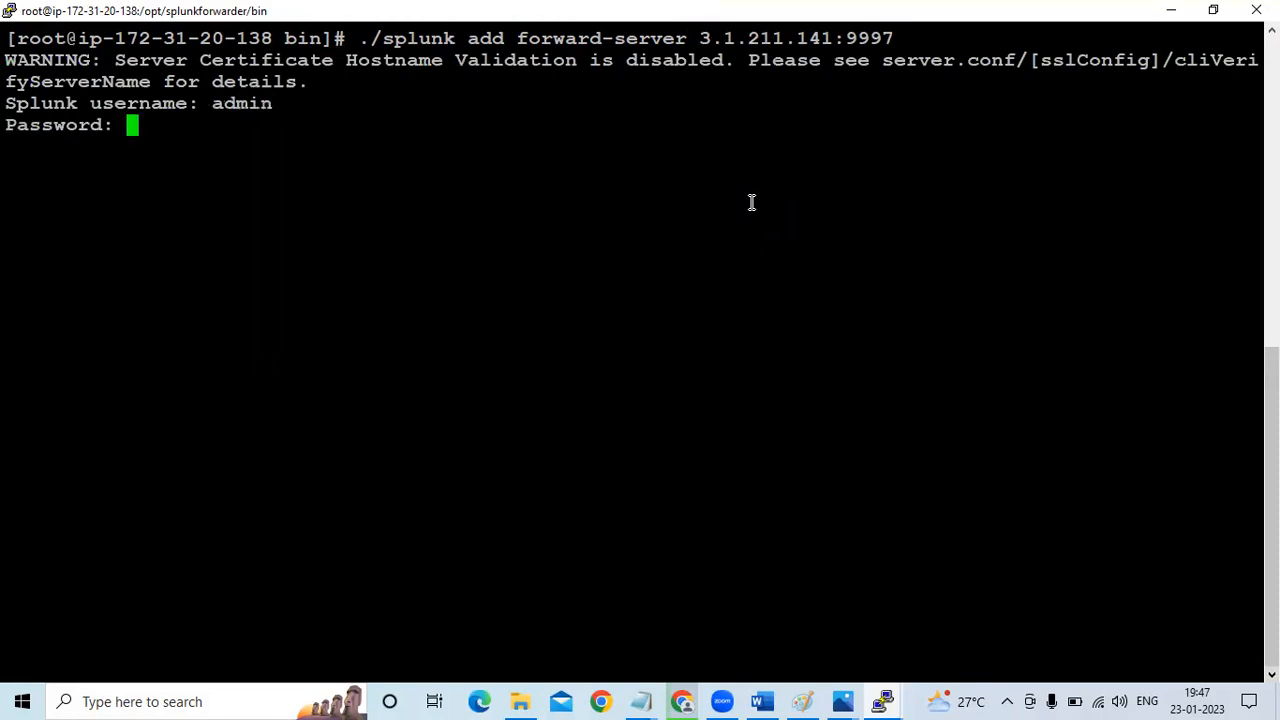
{"action": "key", "text": "Return"}
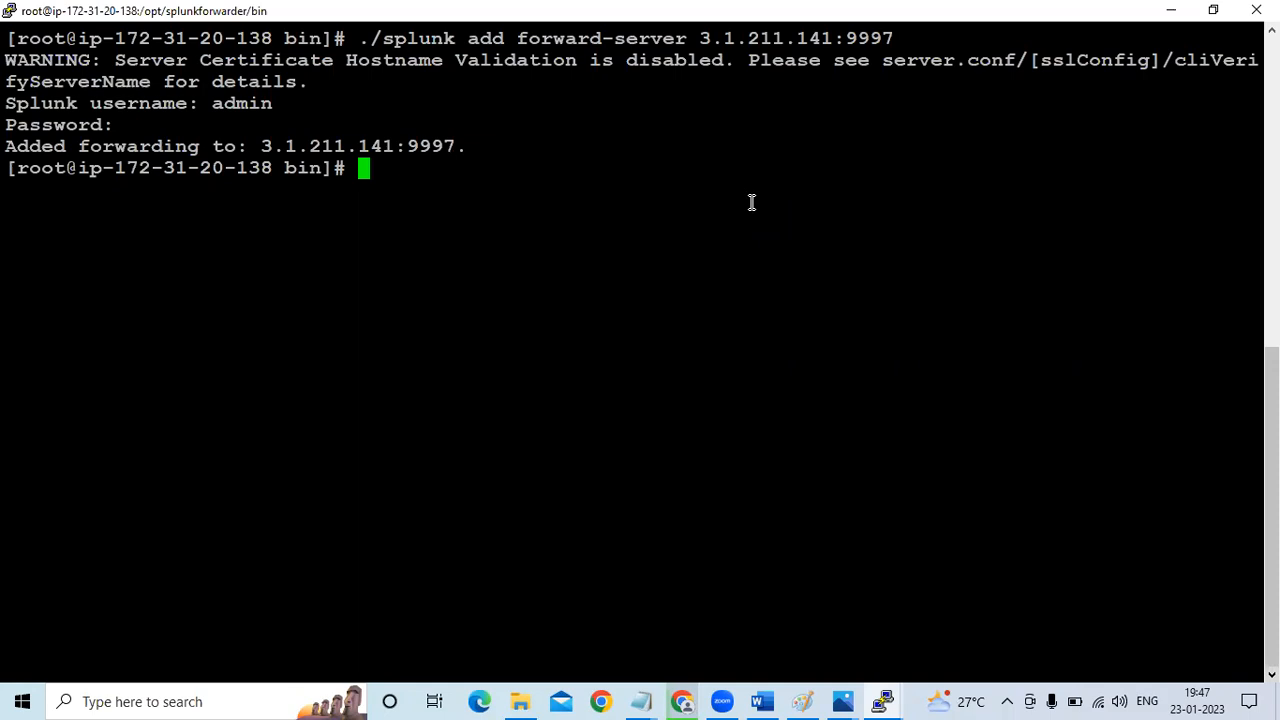
Switch to the Notepad plan and highlight the line on generating the logs in the slave under /var/log
{"action": "left_click", "coordinate": [641, 701]}
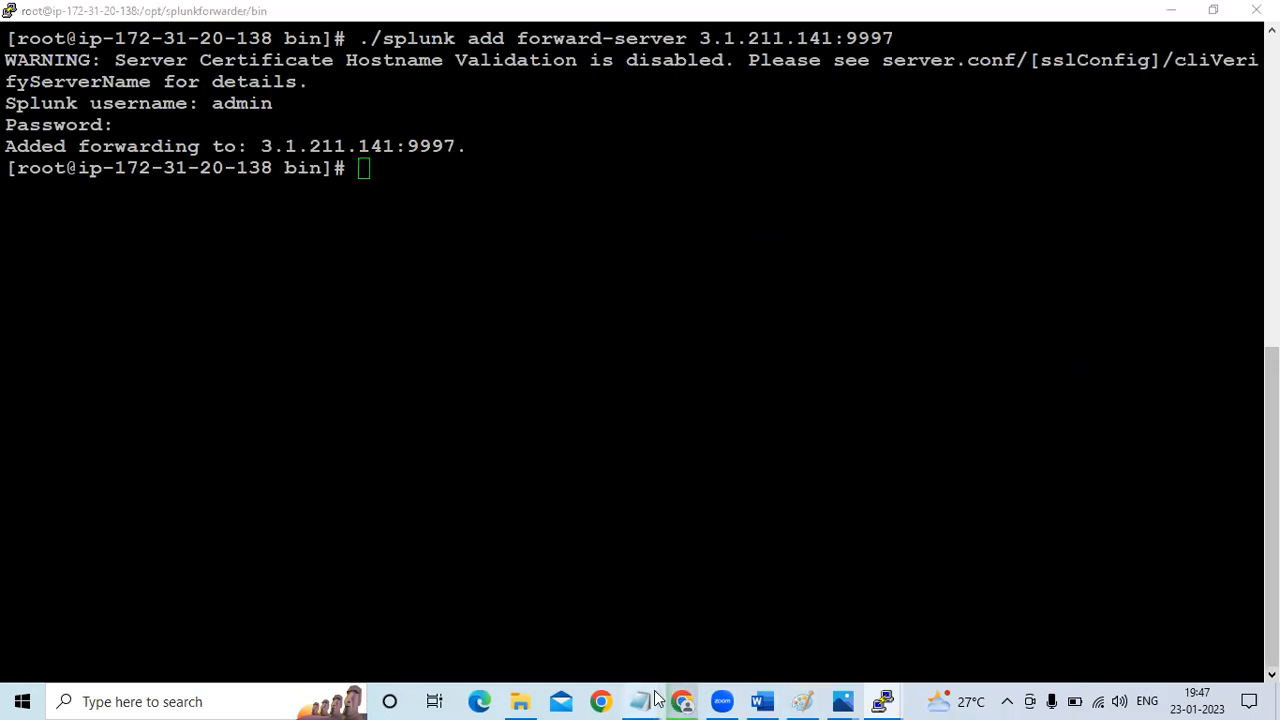
{"action": "left_click", "coordinate": [700, 623]}
{"action": "left_click", "coordinate": [374, 288]}
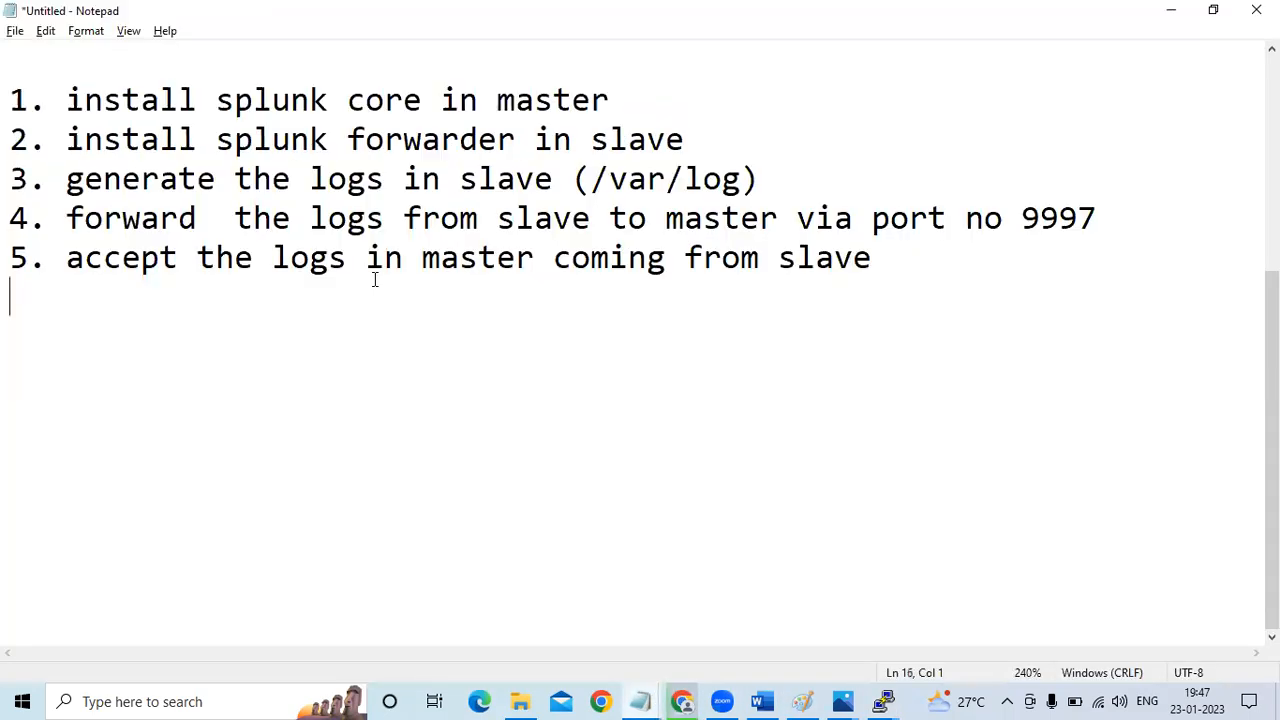
{"action": "left_click_drag", "start_coordinate": [77, 181], "coordinate": [771, 177]}
{"action": "left_click", "coordinate": [771, 178]}
{"action": "left_click", "coordinate": [872, 700]}
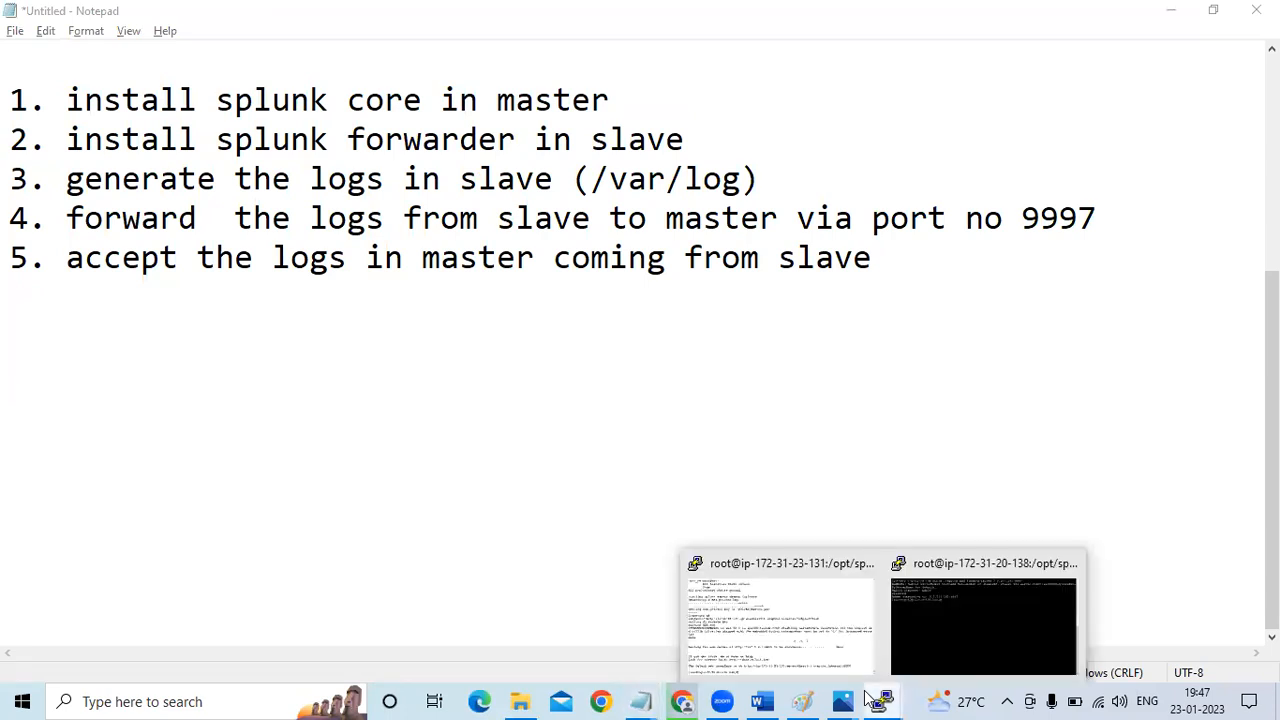
Copy the sample log file URL from the Testing section of the Word guide and open the raw apache_logs file in a new Chrome tab
{"action": "left_click", "coordinate": [763, 700]}
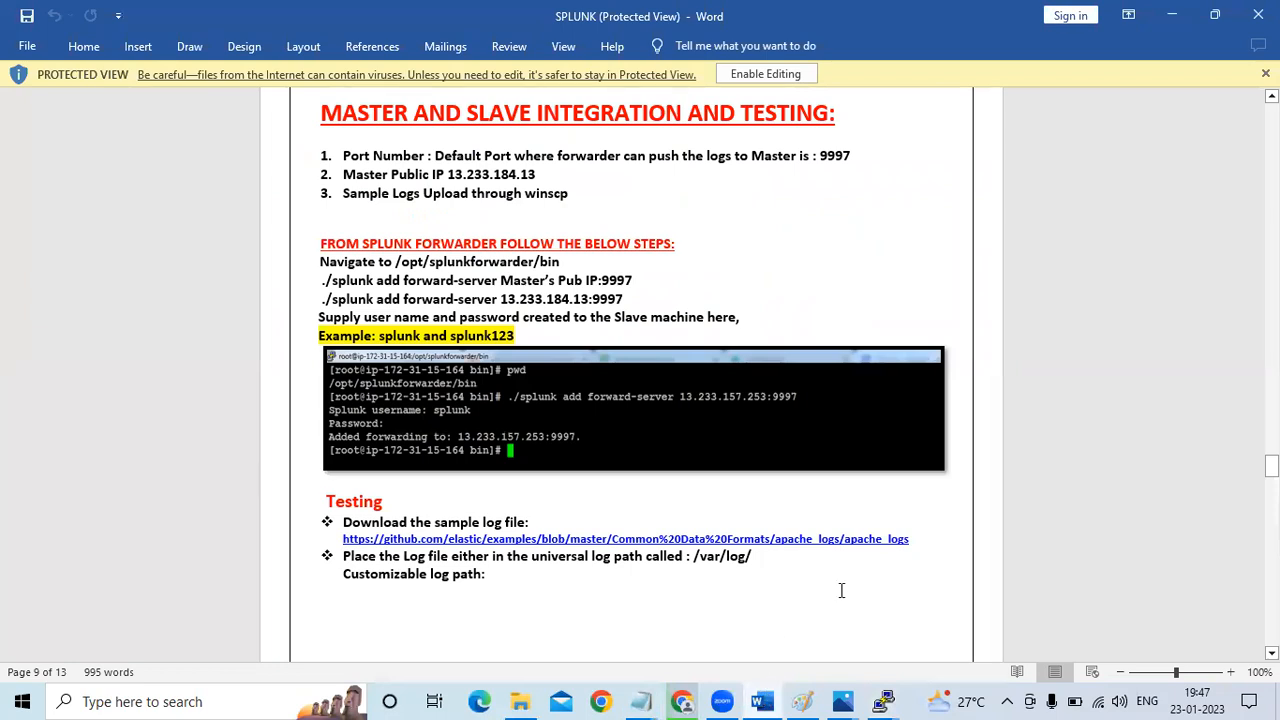
{"action": "left_click_drag", "start_coordinate": [342, 541], "coordinate": [942, 535]}
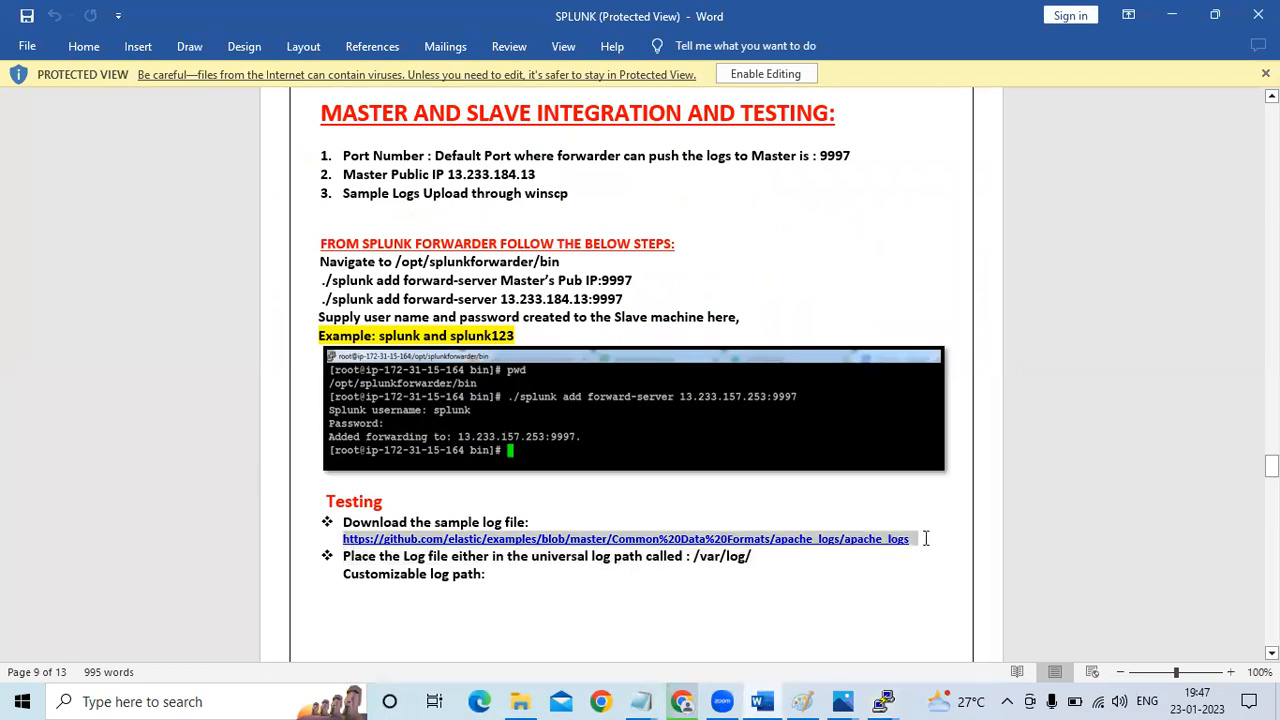
{"action": "left_click", "coordinate": [681, 701]}
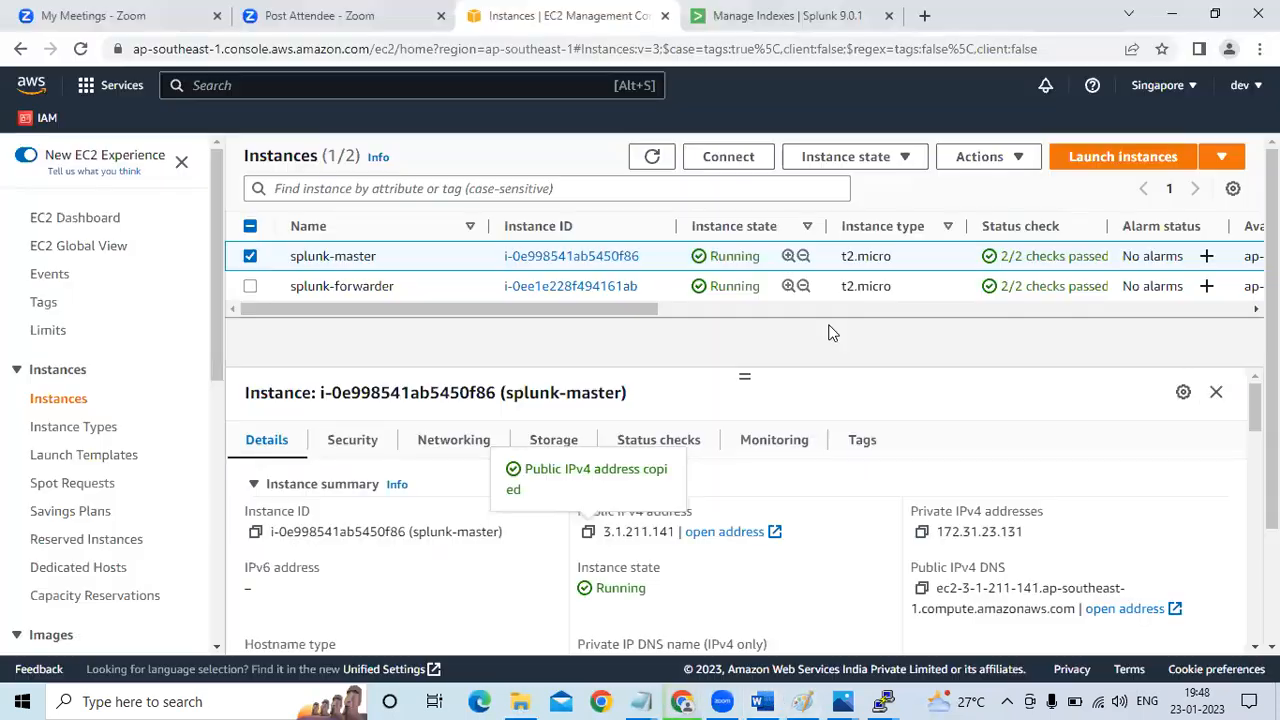
{"action": "left_click", "coordinate": [924, 15]}
{"action": "key", "text": "ctrl+v"}
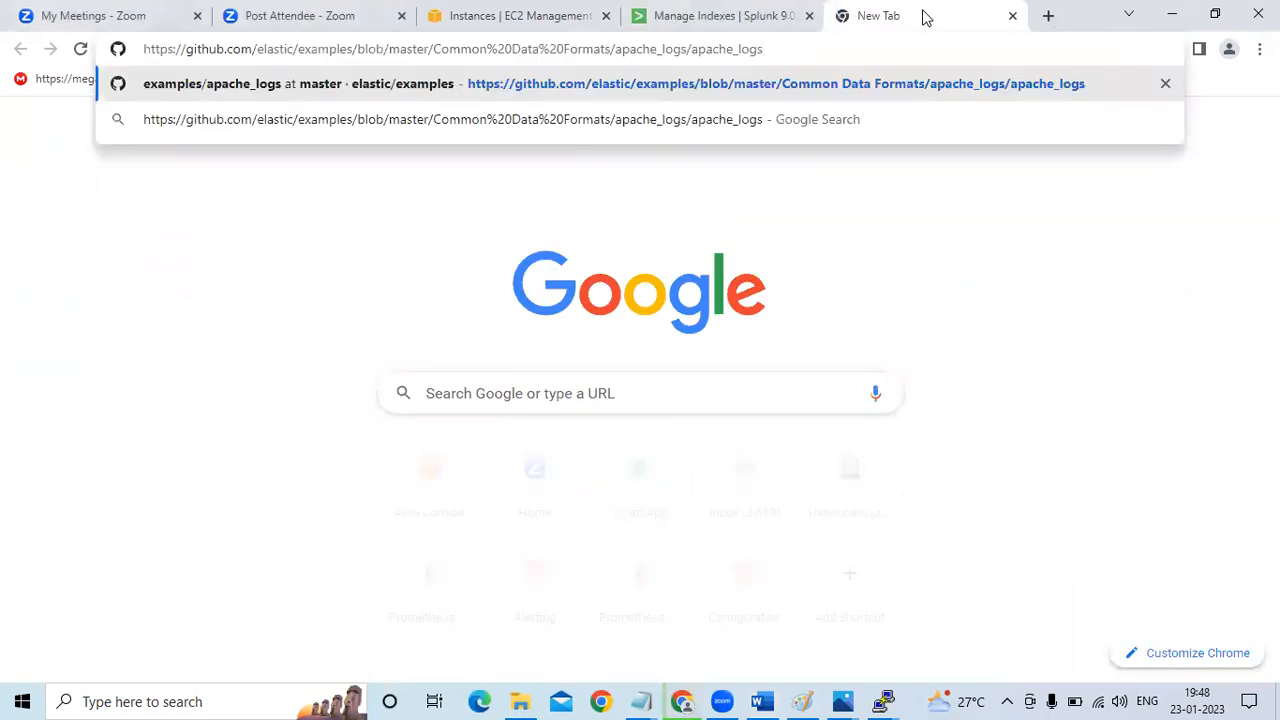
{"action": "key", "text": "Return"}
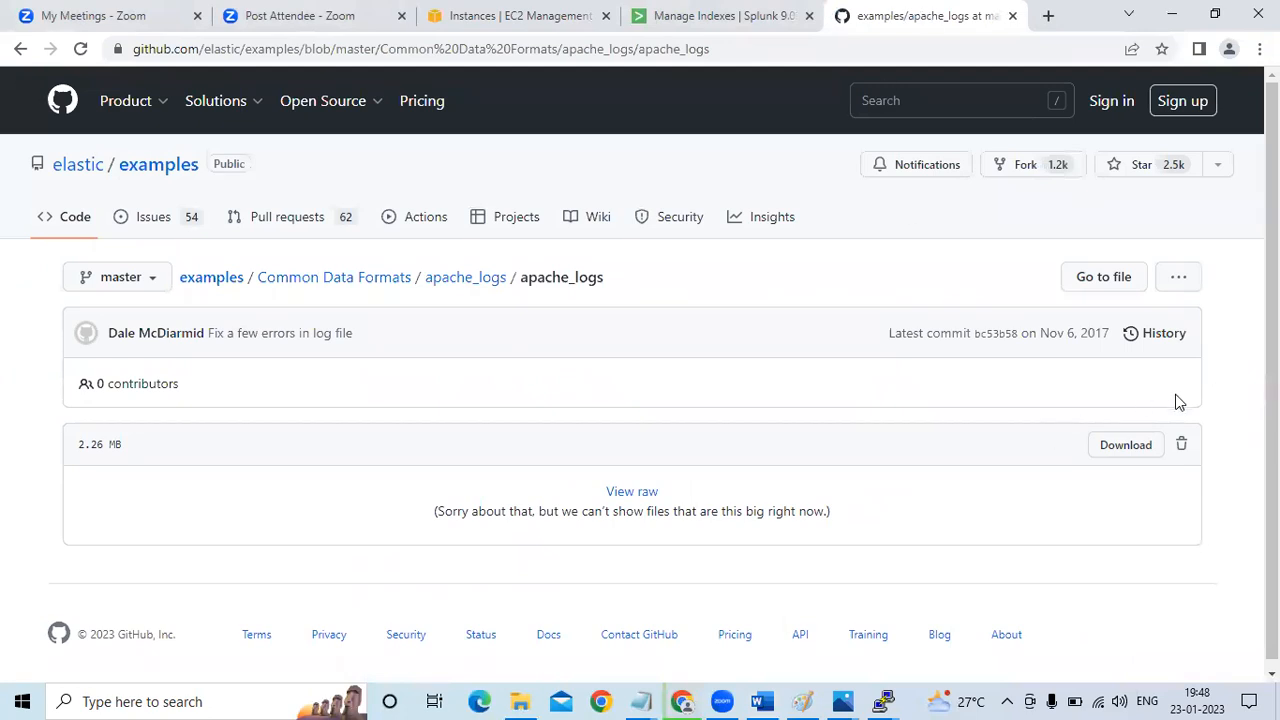
{"action": "left_click", "coordinate": [624, 497]}
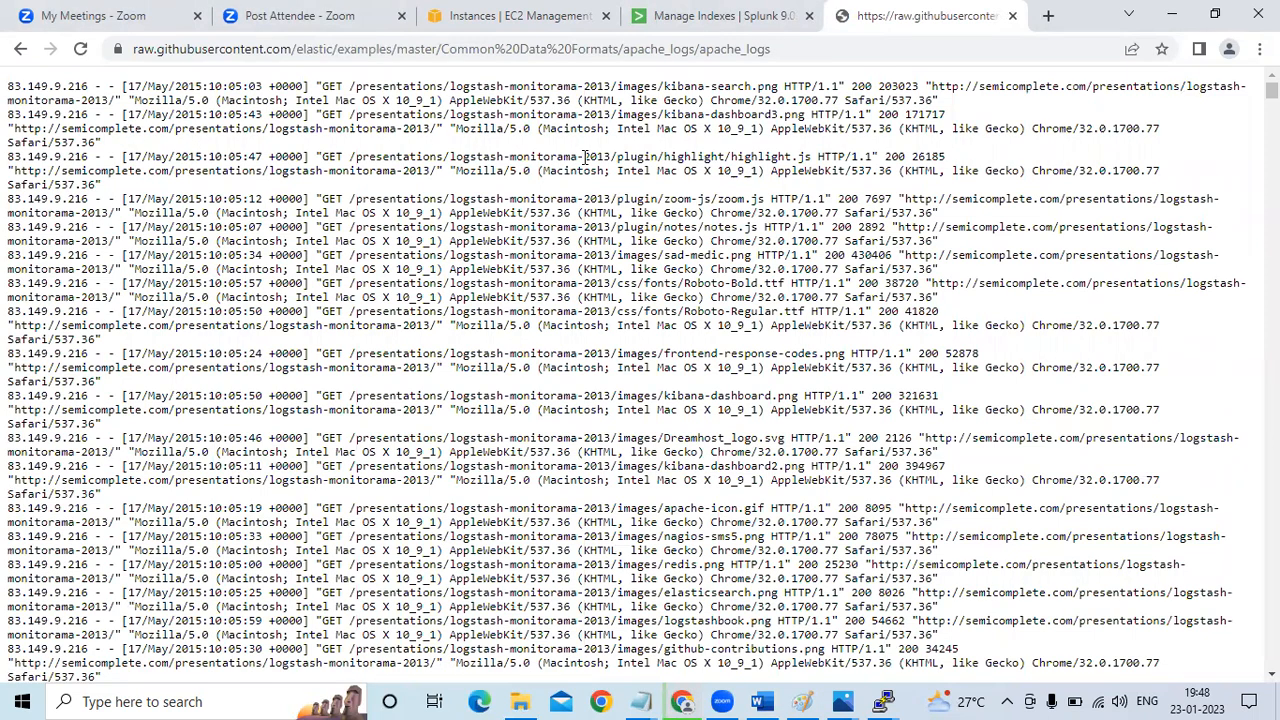
{"action": "scroll", "coordinate": [540, 220], "scroll_direction": "down", "scroll_amount": 1}
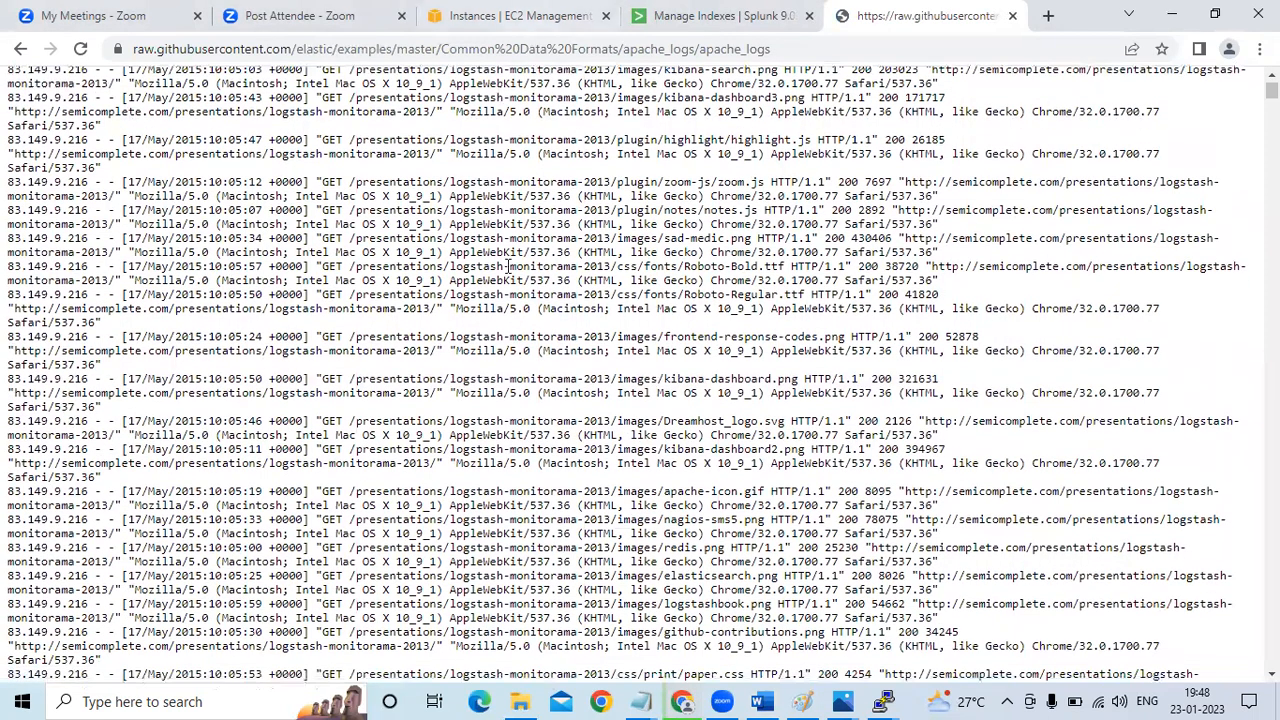
Switch to the Splunk folder in File Explorer and open the mylog text document
{"action": "left_click", "coordinate": [520, 701]}
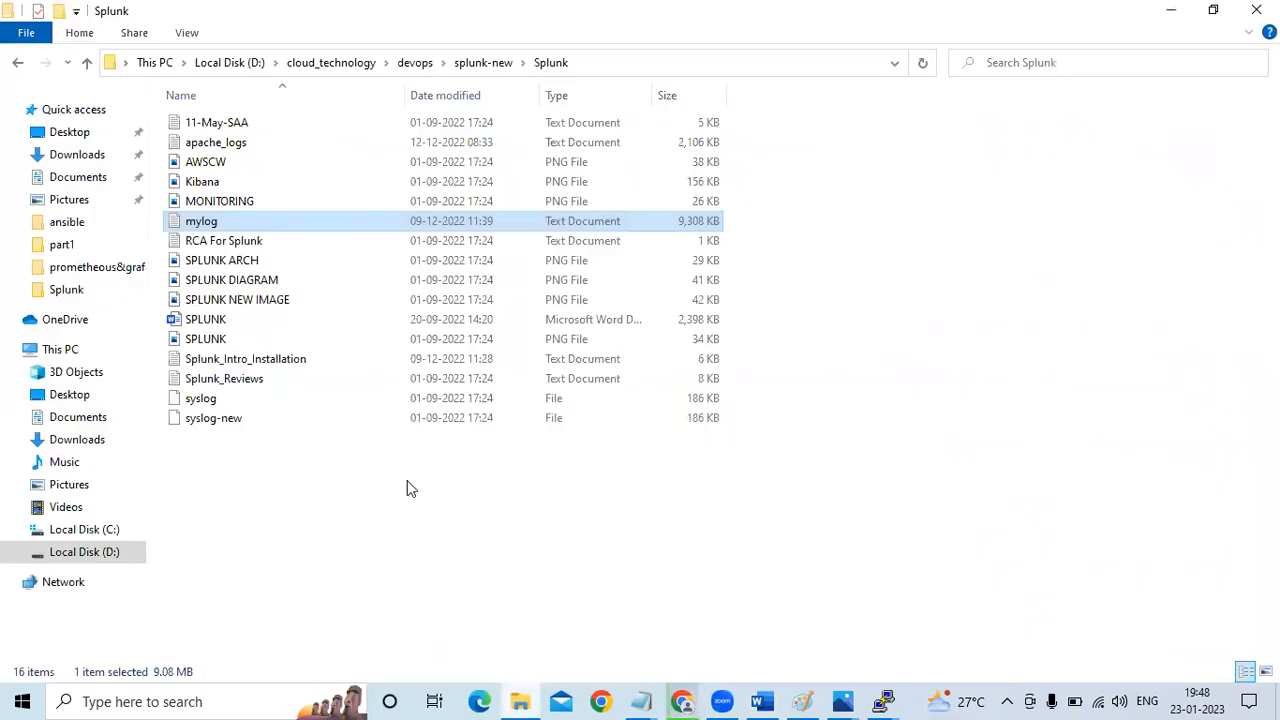
{"action": "double_click", "coordinate": [242, 216]}
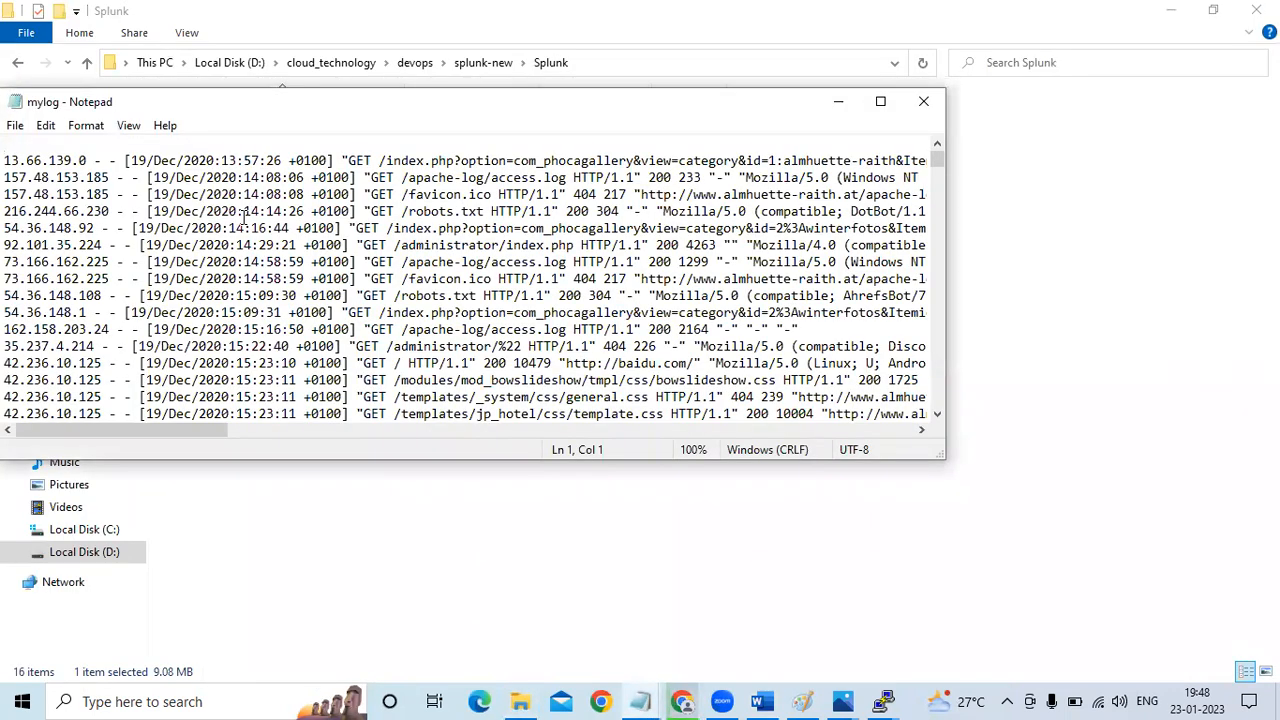
Switch to the raw apache_logs page in Chrome and copy all of its text into the untitled Notepad document
{"action": "key", "text": "alt+Tab"}
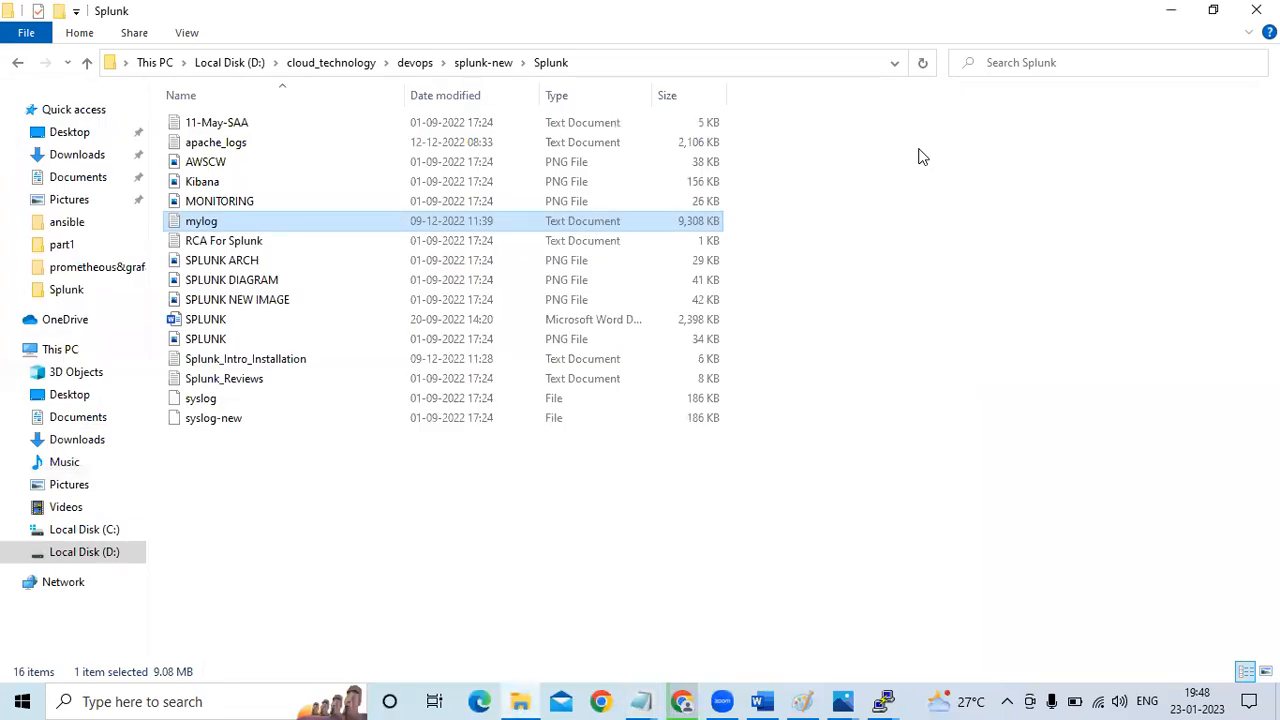
{"action": "key", "text": "alt+Tab"}
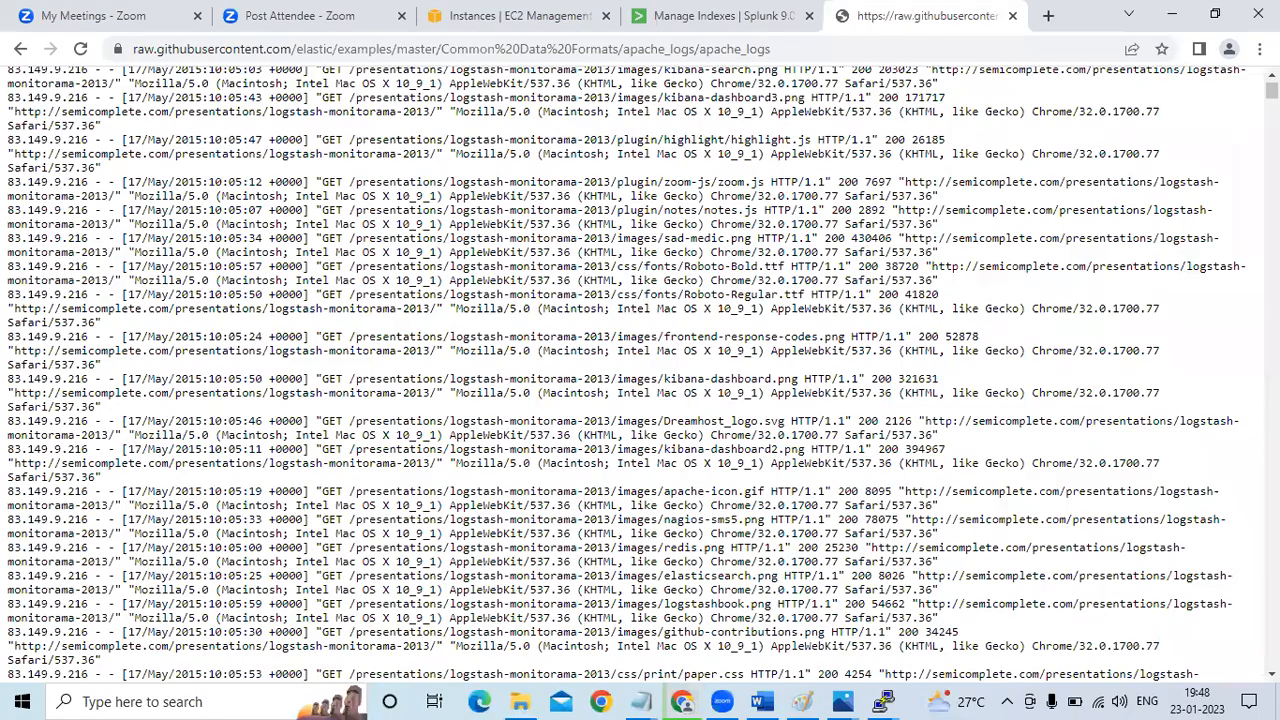
{"action": "scroll", "coordinate": [640, 374], "scroll_direction": "up", "scroll_amount": 1}
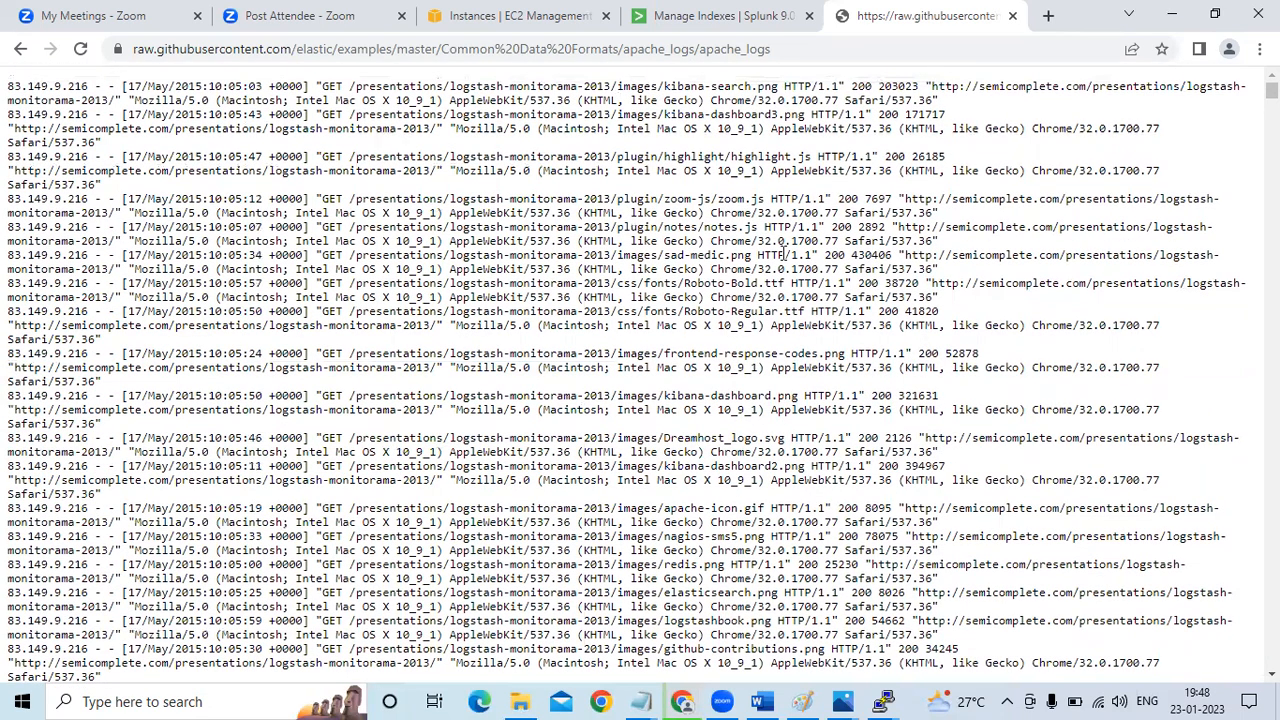
{"action": "key", "text": "ctrl+a"}
{"action": "key", "text": "ctrl+c"}
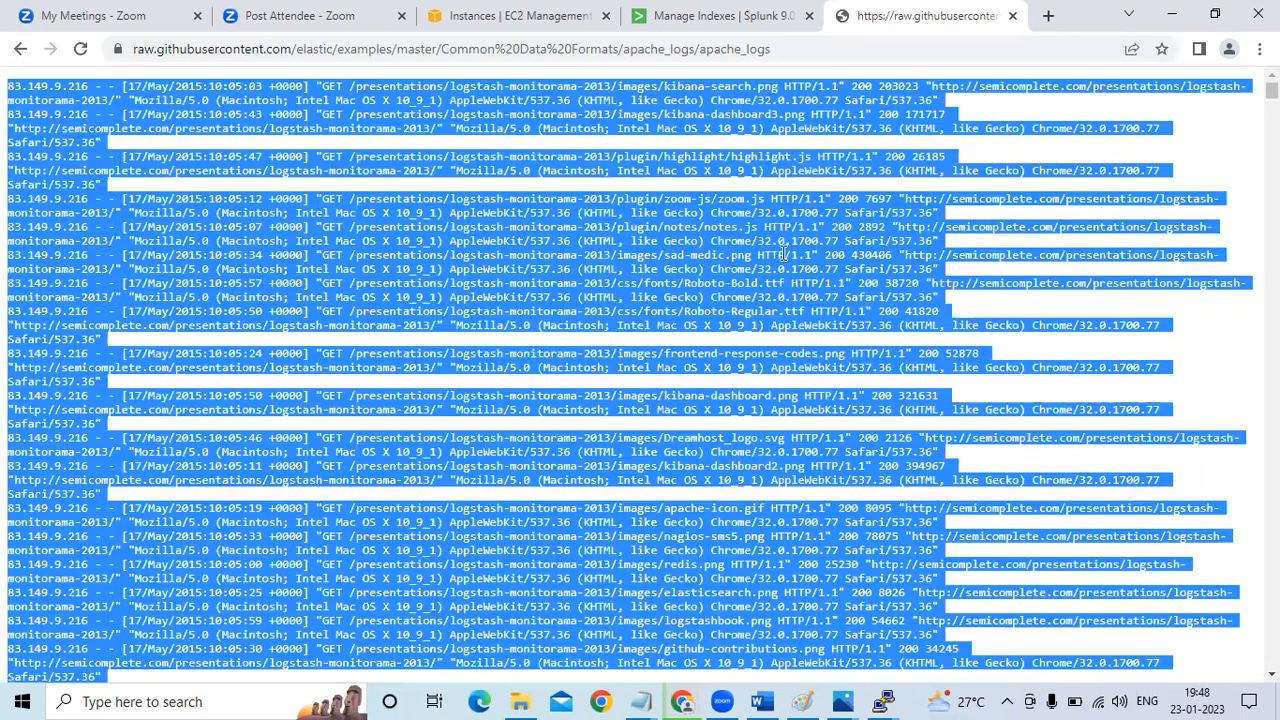
{"action": "left_click", "coordinate": [645, 700]}
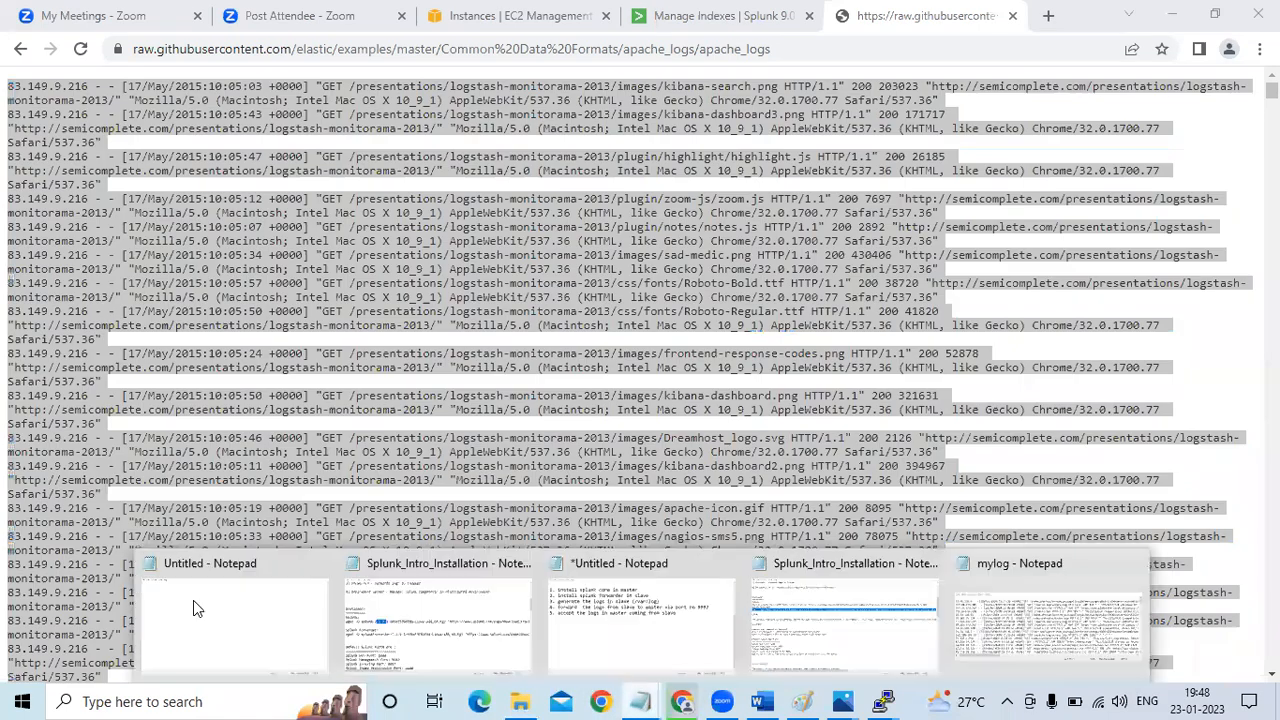
{"action": "key", "text": "ctrl+v"}
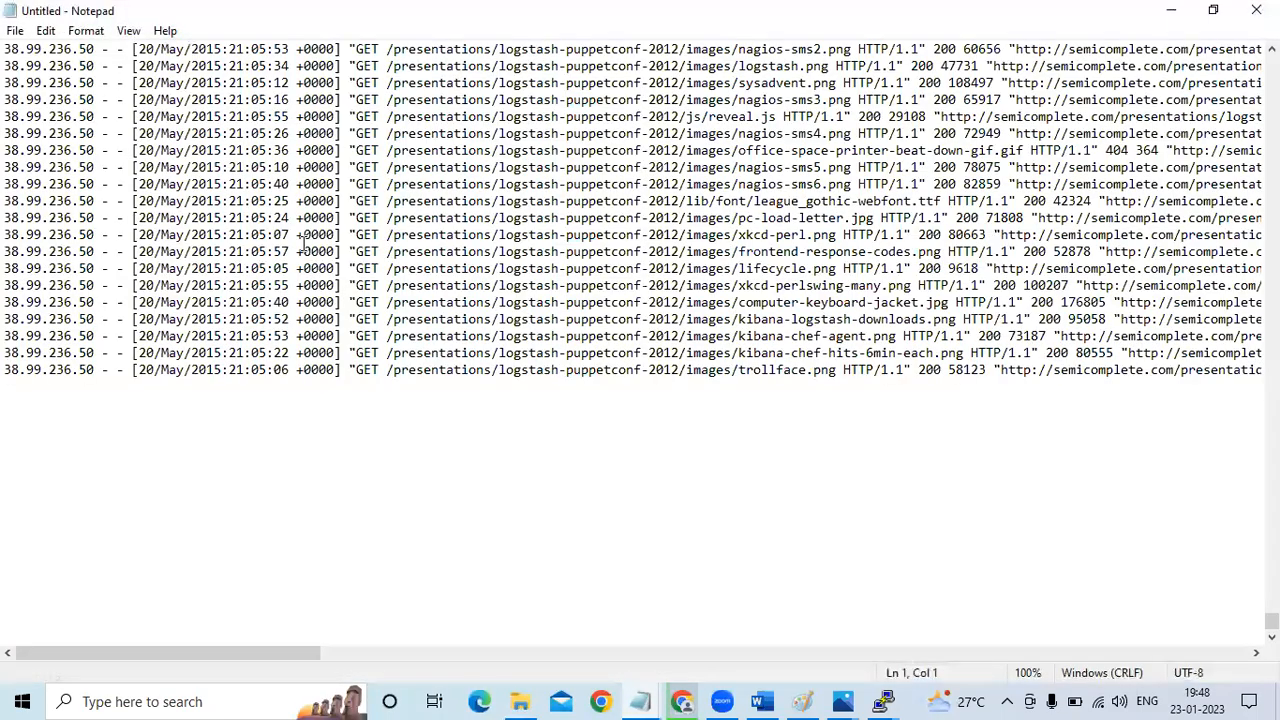
Try to save the pasted log as apache_logs in D:\cloud_technology\devops\splunk-new\Splunk, declining to replace the existing file
{"action": "key", "text": "ctrl+s"}
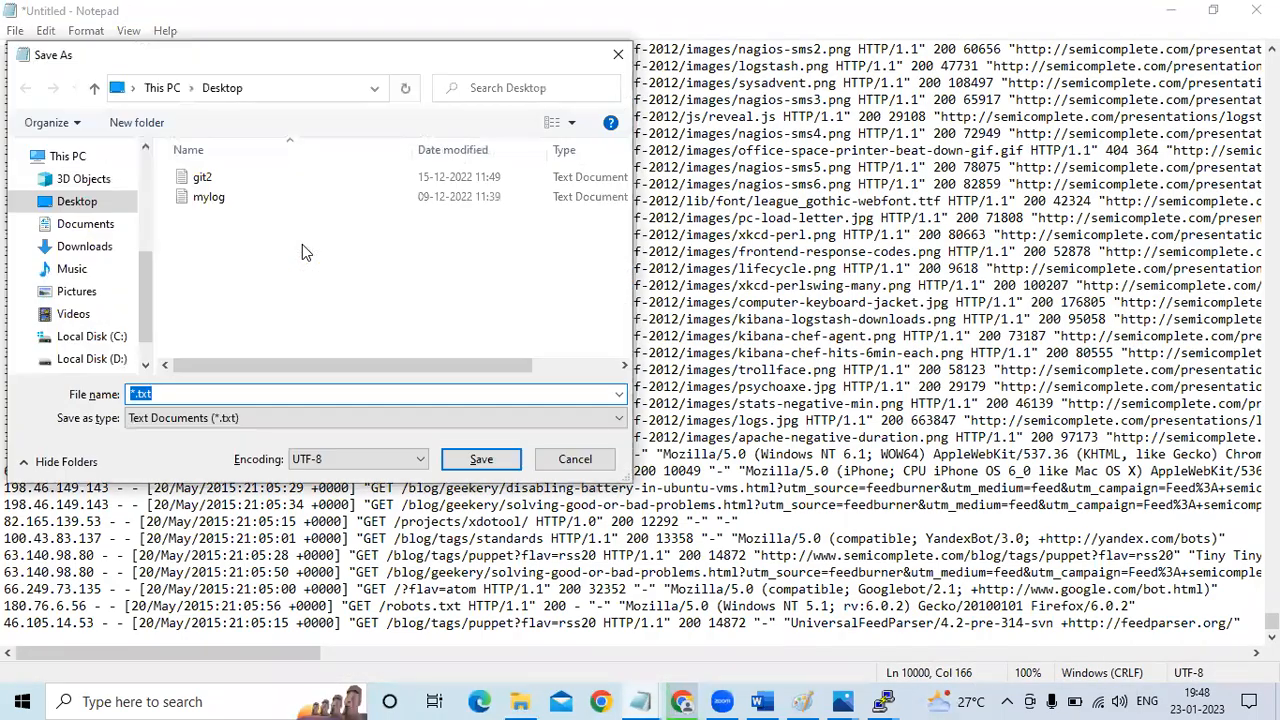
{"action": "type", "text": "apache_logs"}
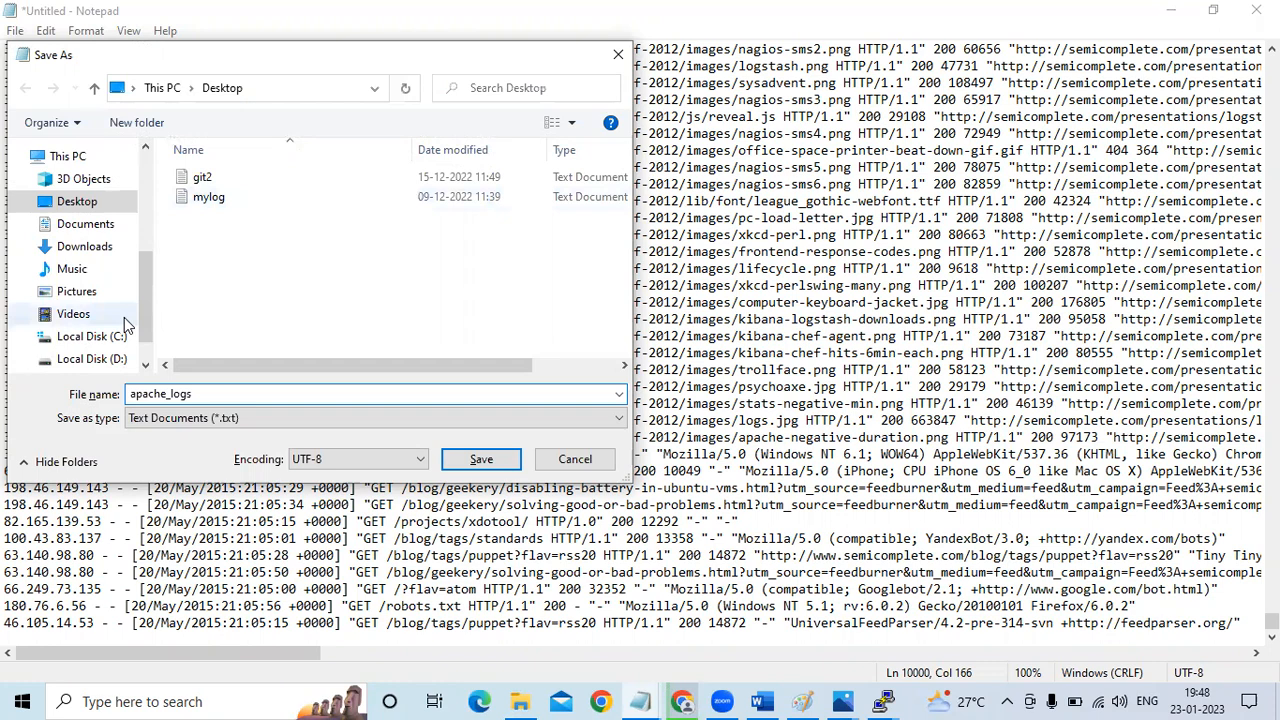
{"action": "left_click", "coordinate": [86, 336]}
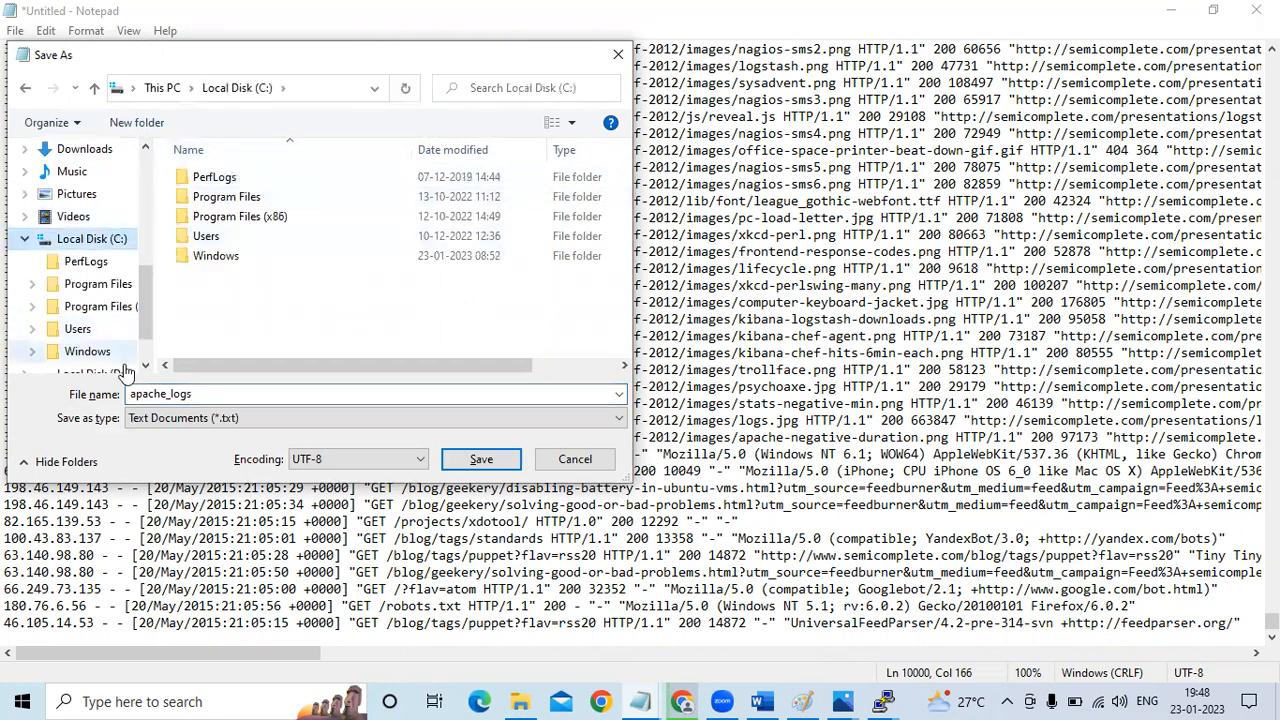
{"action": "left_click", "coordinate": [162, 88]}
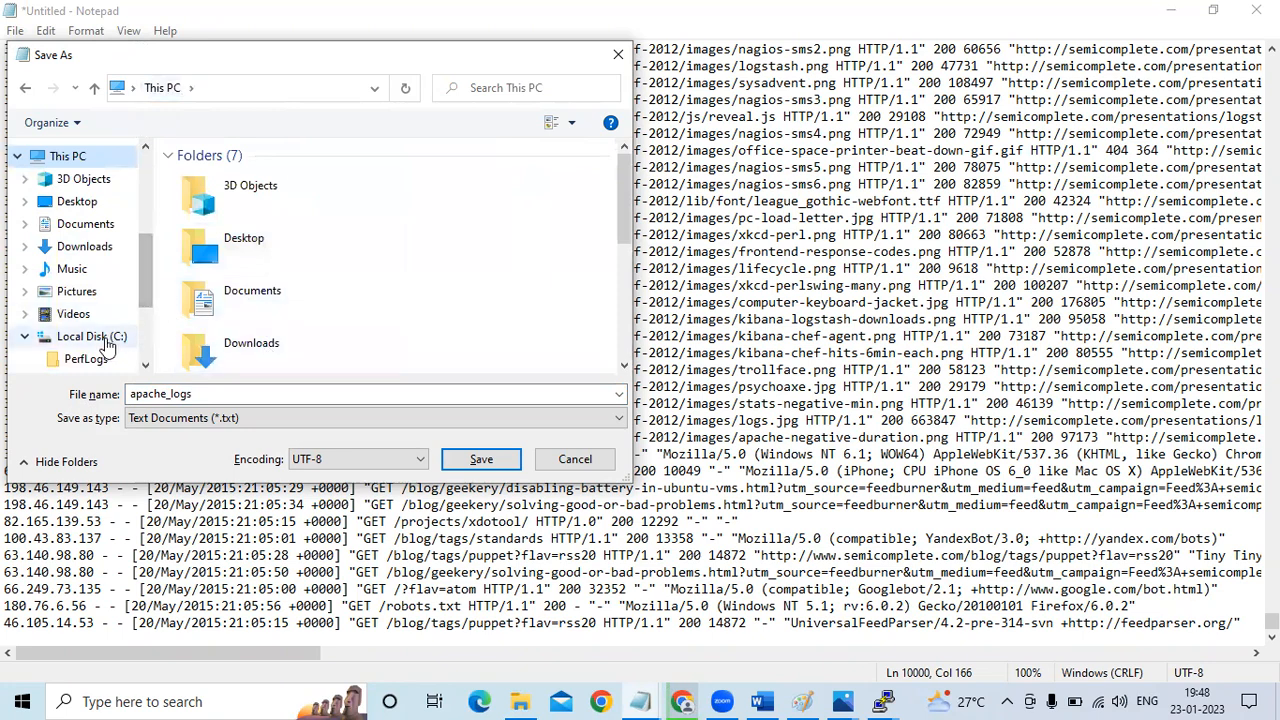
{"action": "scroll", "coordinate": [143, 302], "scroll_direction": "down", "scroll_amount": 3}
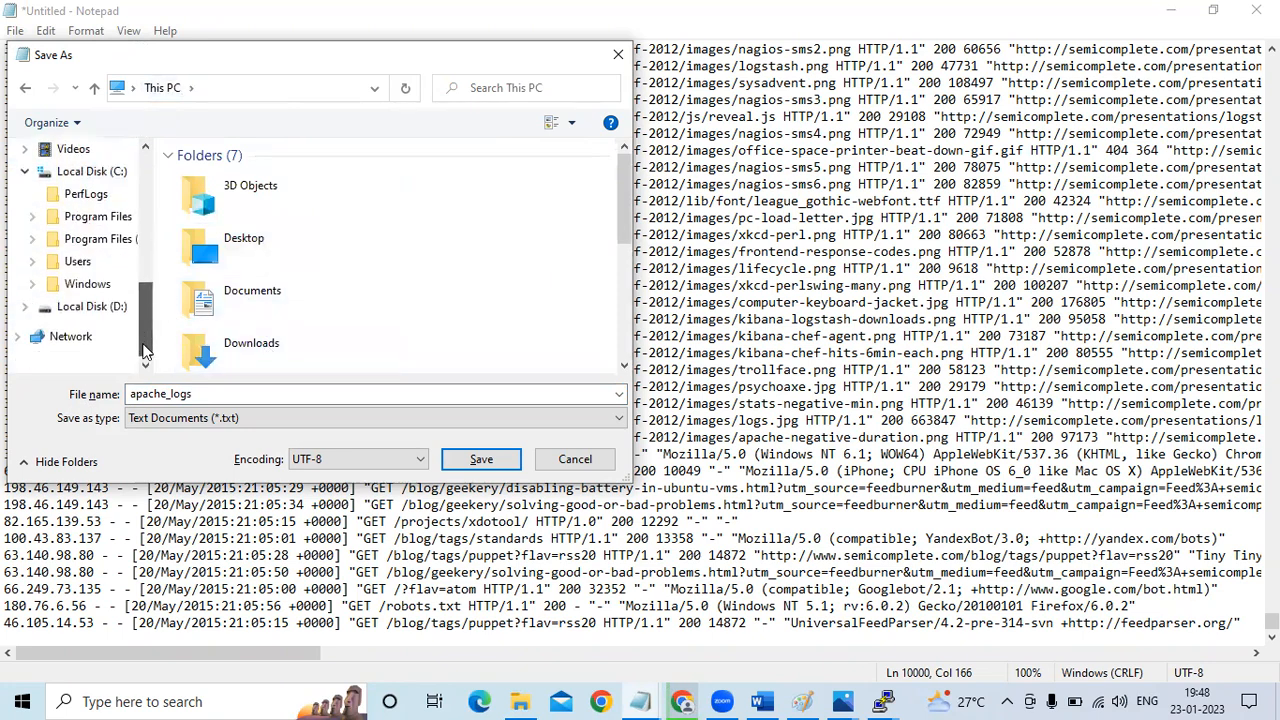
{"action": "left_click", "coordinate": [99, 307]}
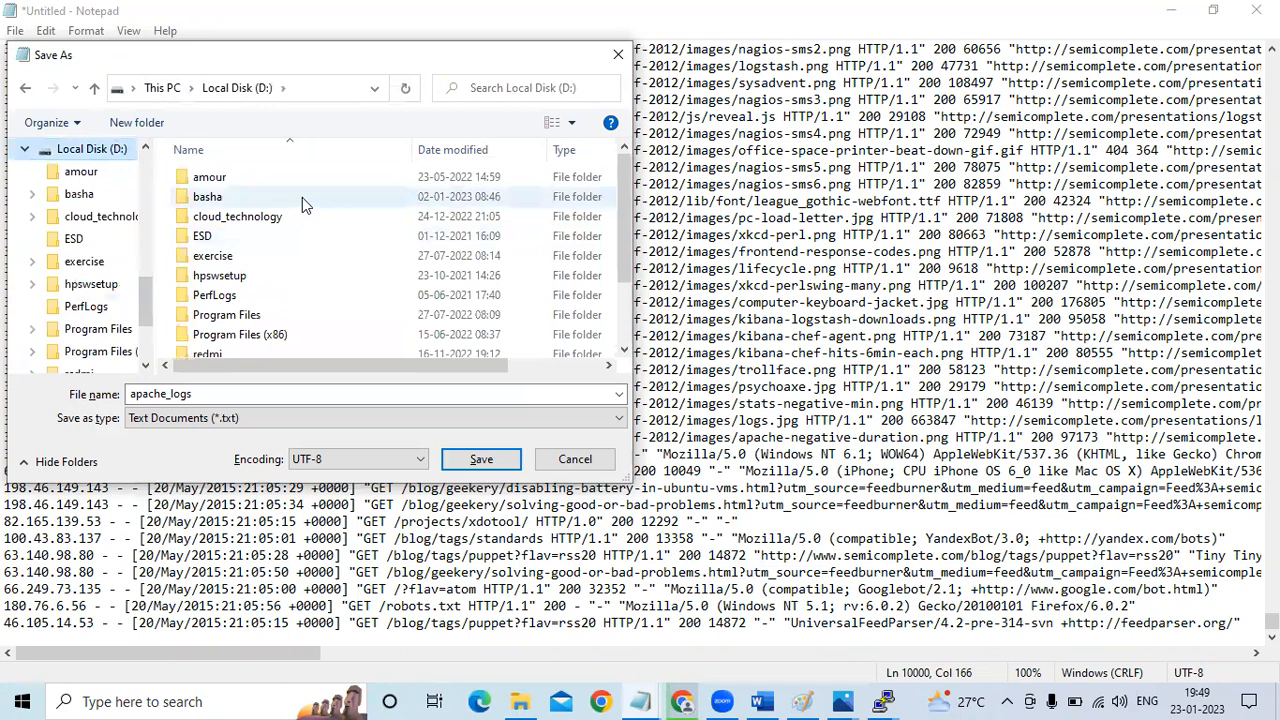
{"action": "double_click", "coordinate": [287, 223]}
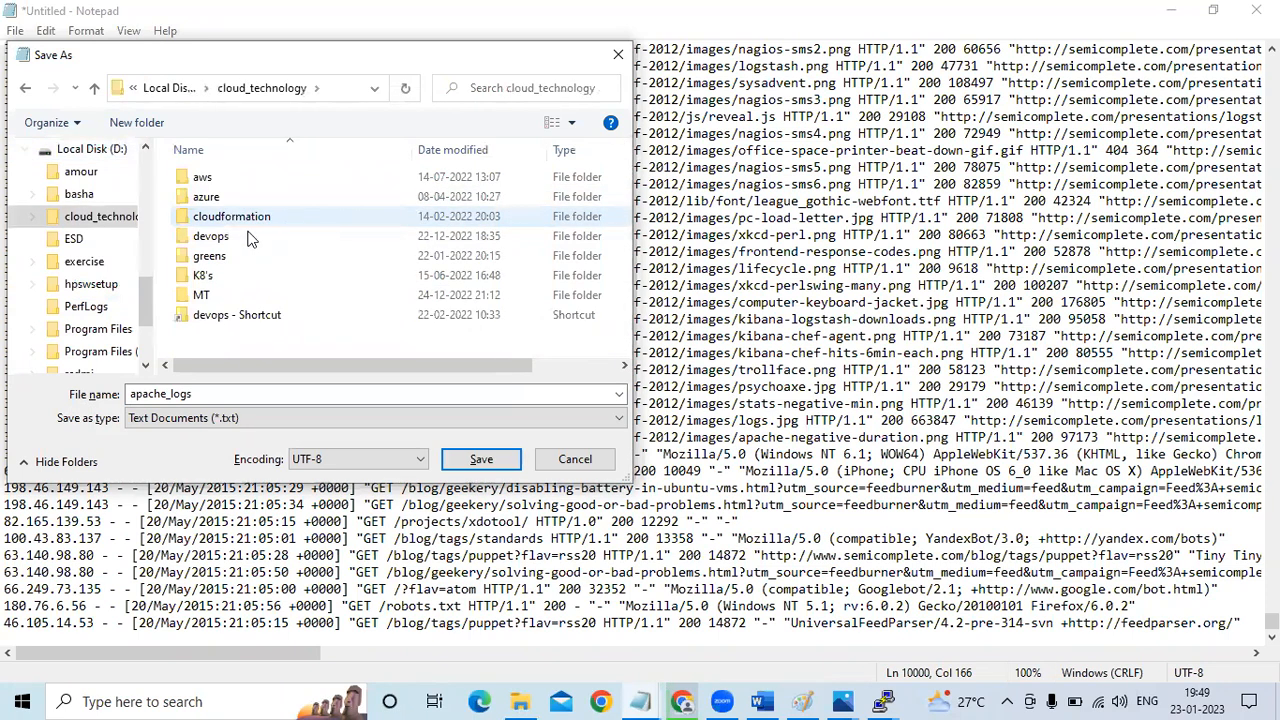
{"action": "double_click", "coordinate": [245, 239]}
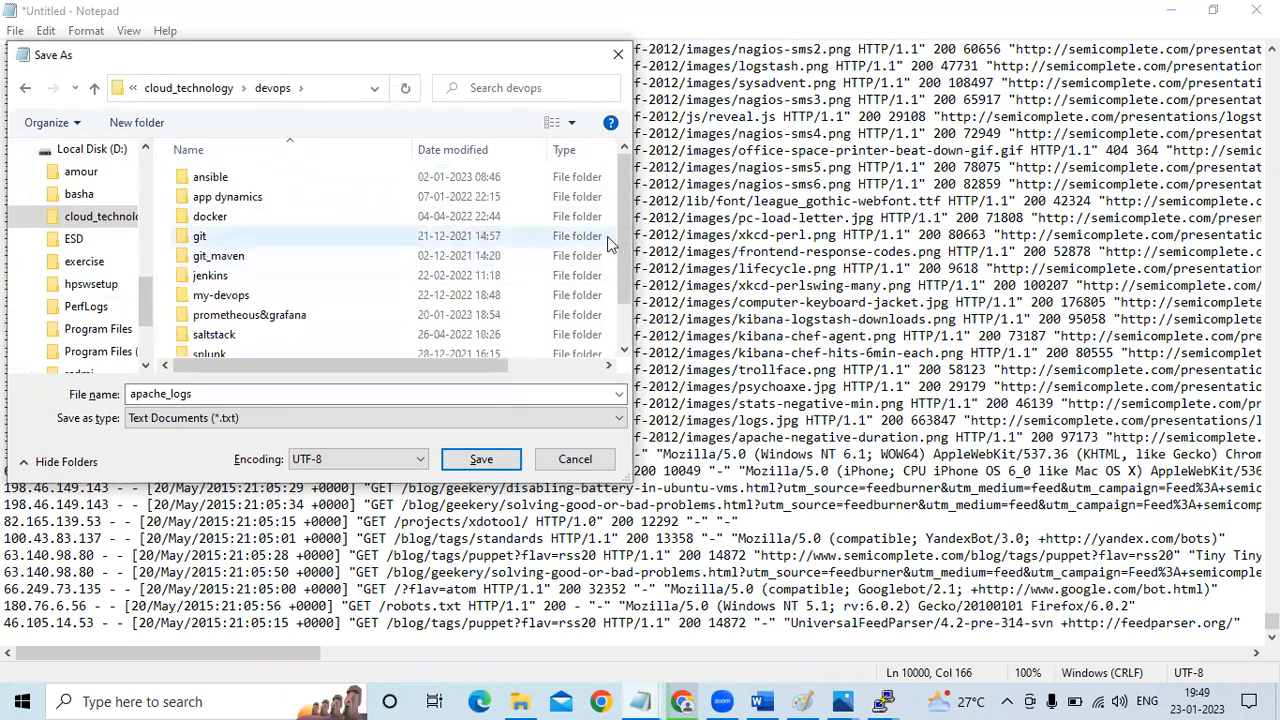
{"action": "left_click_drag", "start_coordinate": [622, 245], "coordinate": [636, 287]}
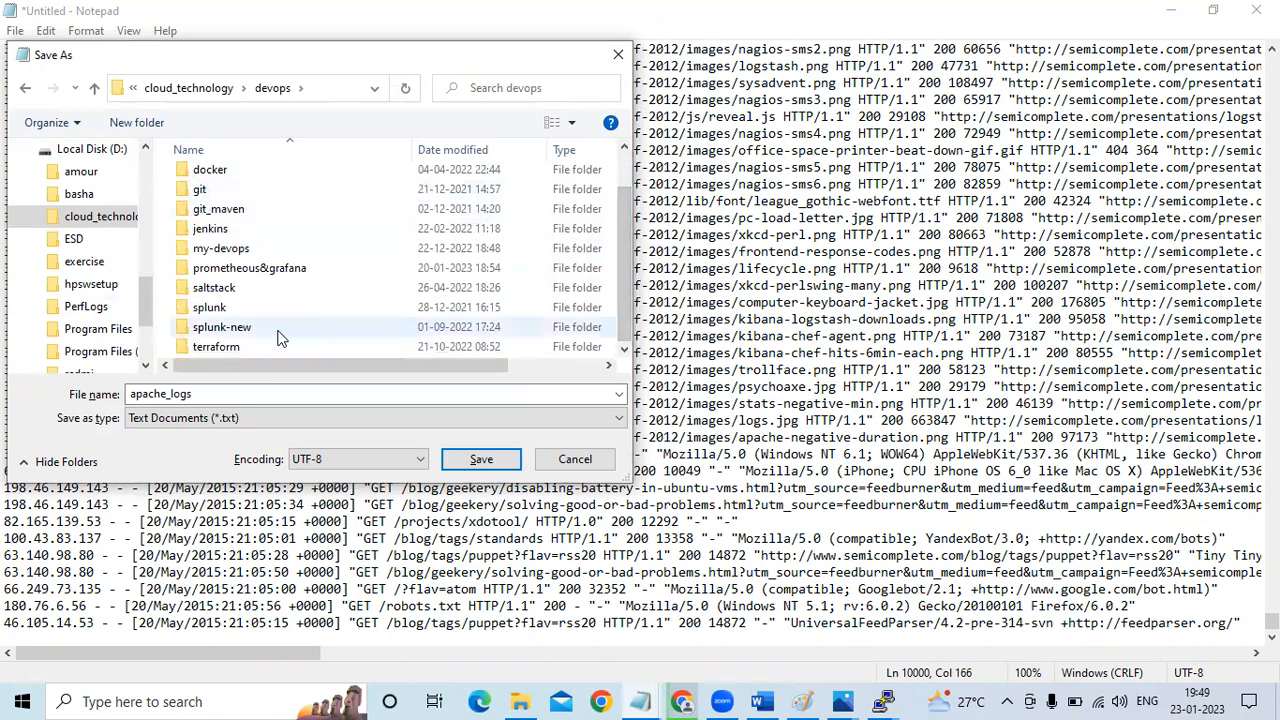
{"action": "double_click", "coordinate": [278, 330]}
{"action": "double_click", "coordinate": [235, 177]}
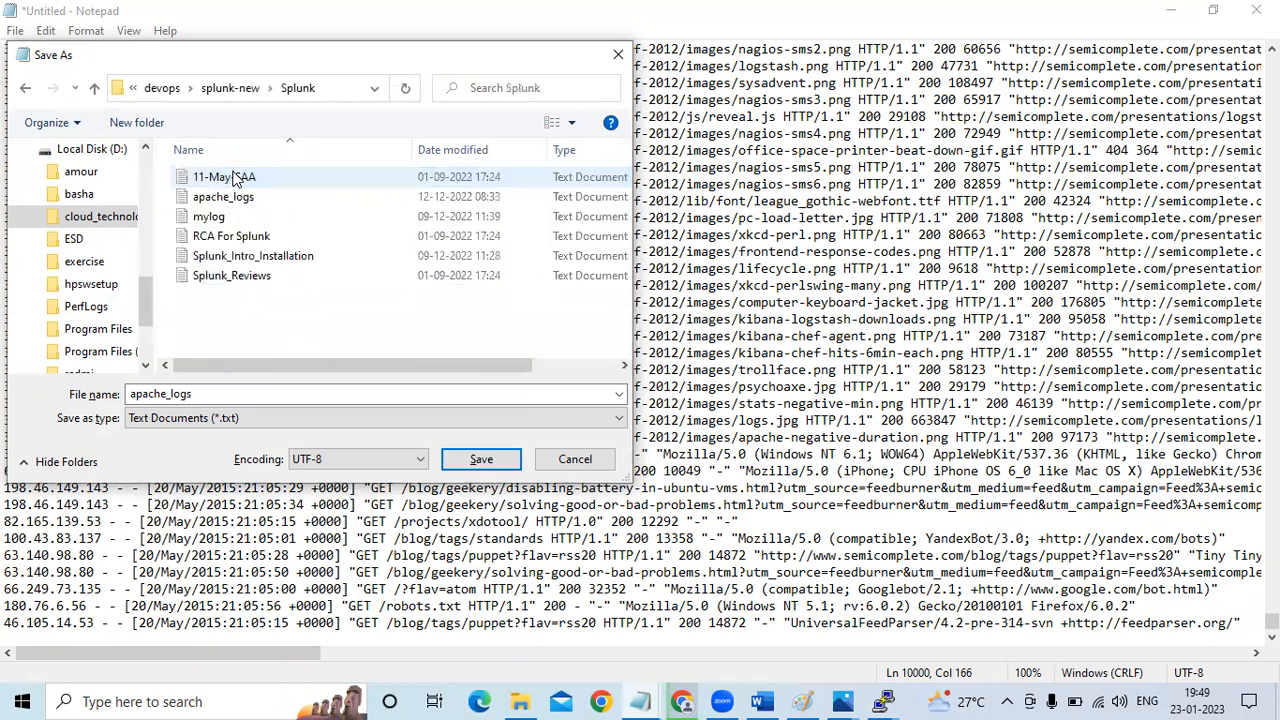
{"action": "left_click", "coordinate": [482, 460]}
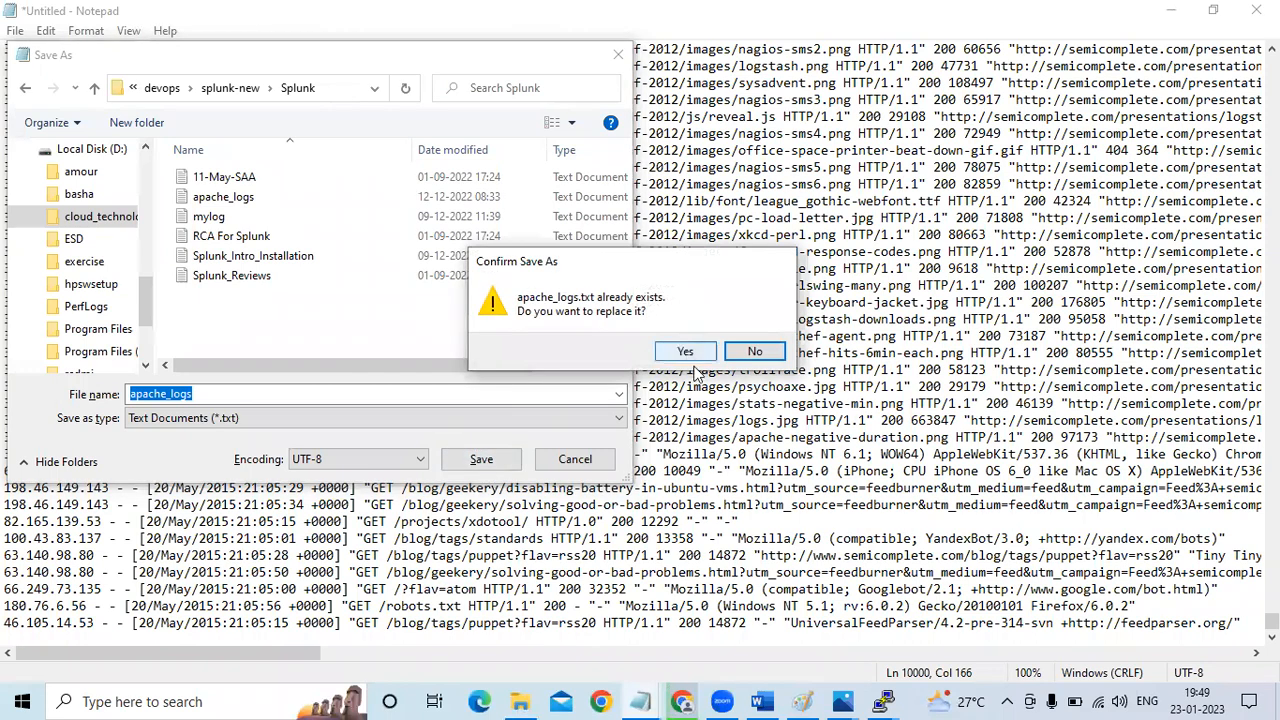
{"action": "left_click", "coordinate": [755, 353]}
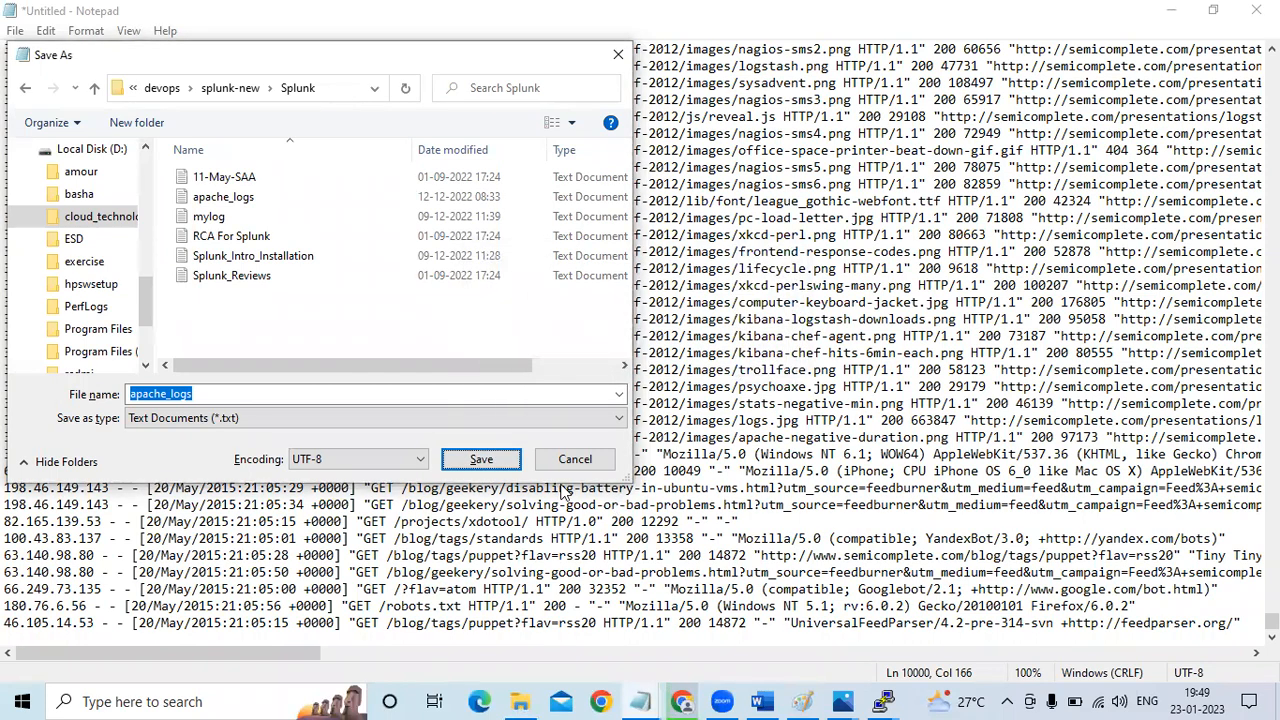
{"action": "left_click", "coordinate": [575, 459]}
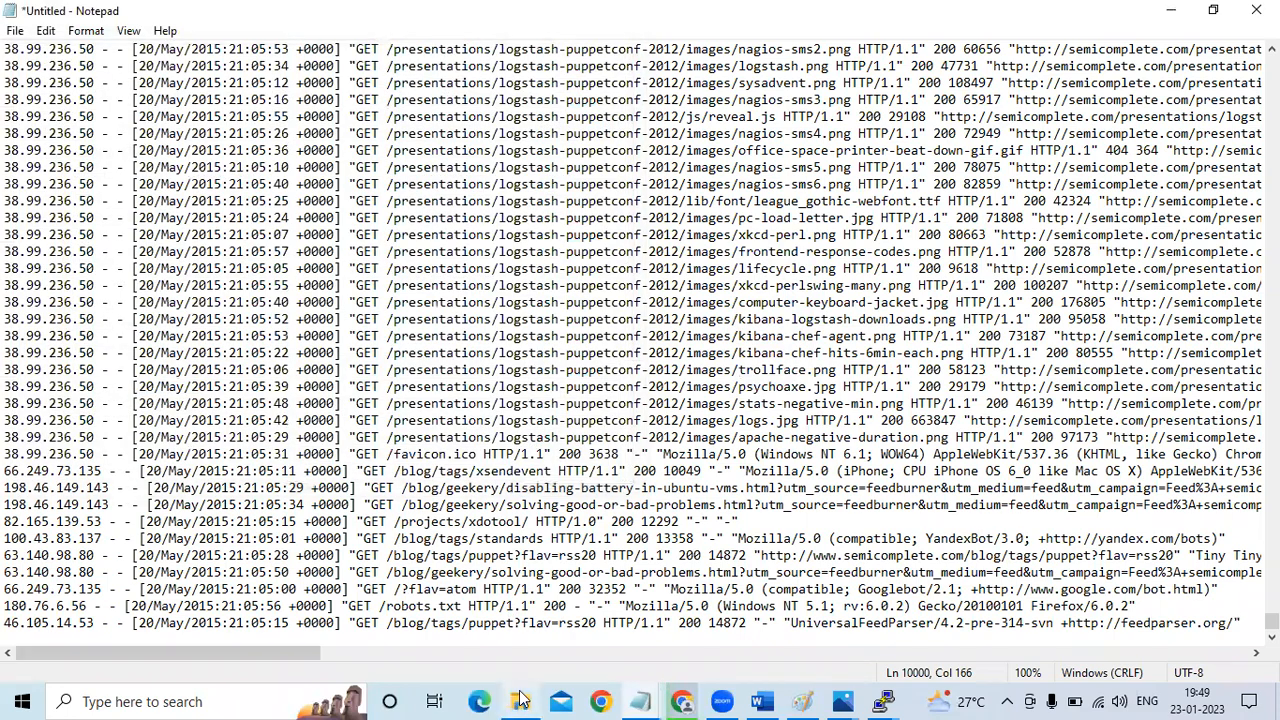
Open the existing apache_logs document from the Splunk folder, and highlight the /var/log/ path in the Word guide's Testing section
{"action": "left_click", "coordinate": [520, 701]}
{"action": "double_click", "coordinate": [238, 145]}
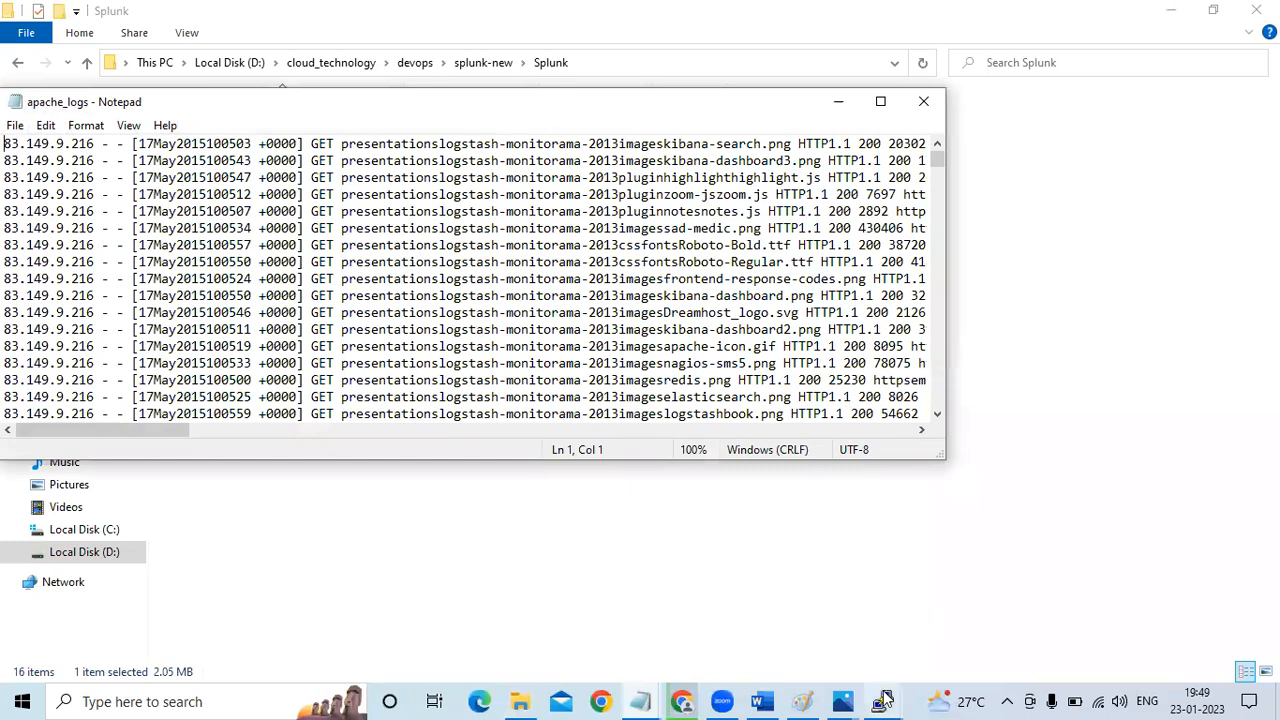
{"action": "mouse_move", "coordinate": [760, 700]}
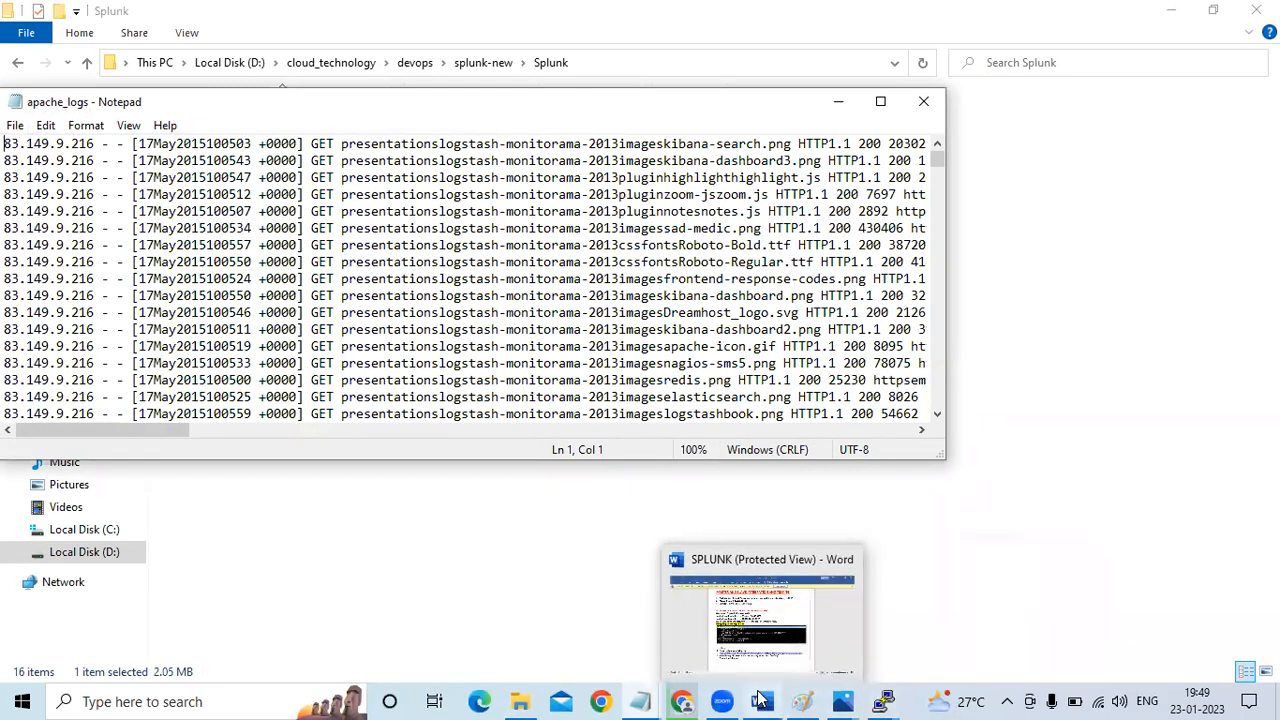
{"action": "left_click", "coordinate": [768, 648]}
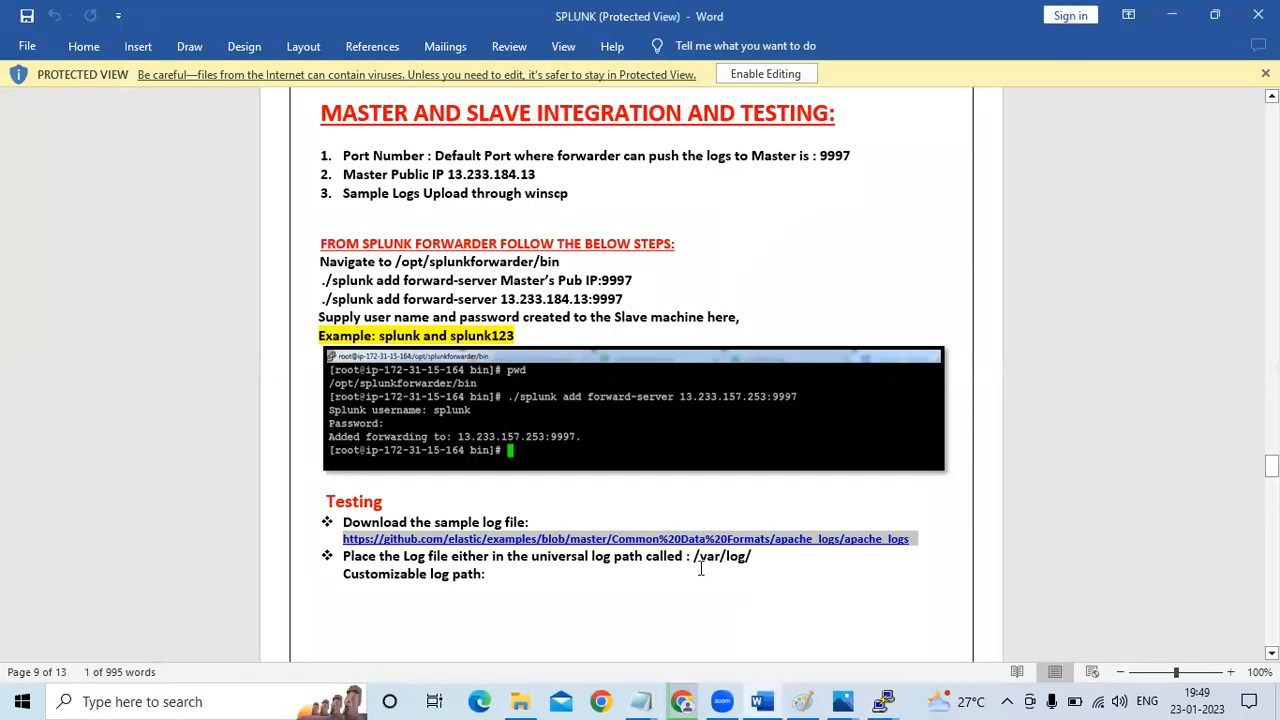
{"action": "left_click_drag", "start_coordinate": [693, 558], "coordinate": [756, 558]}
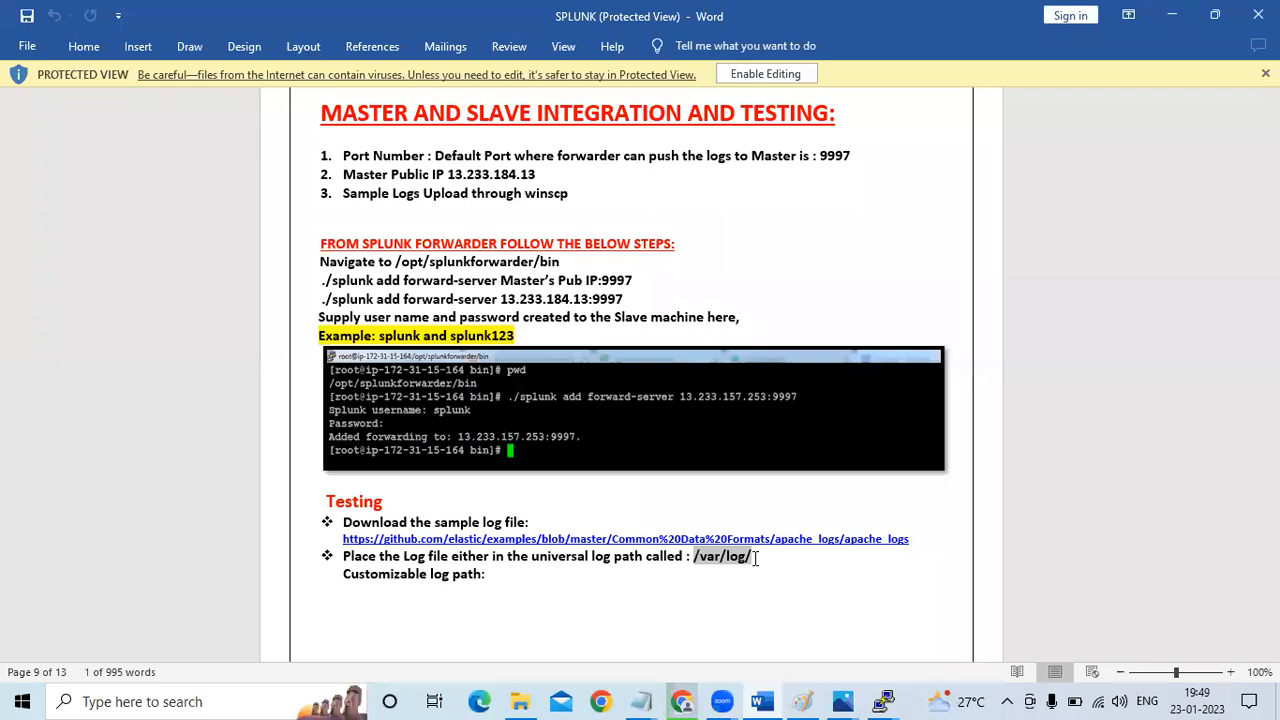
{"action": "left_click", "coordinate": [1167, 574]}
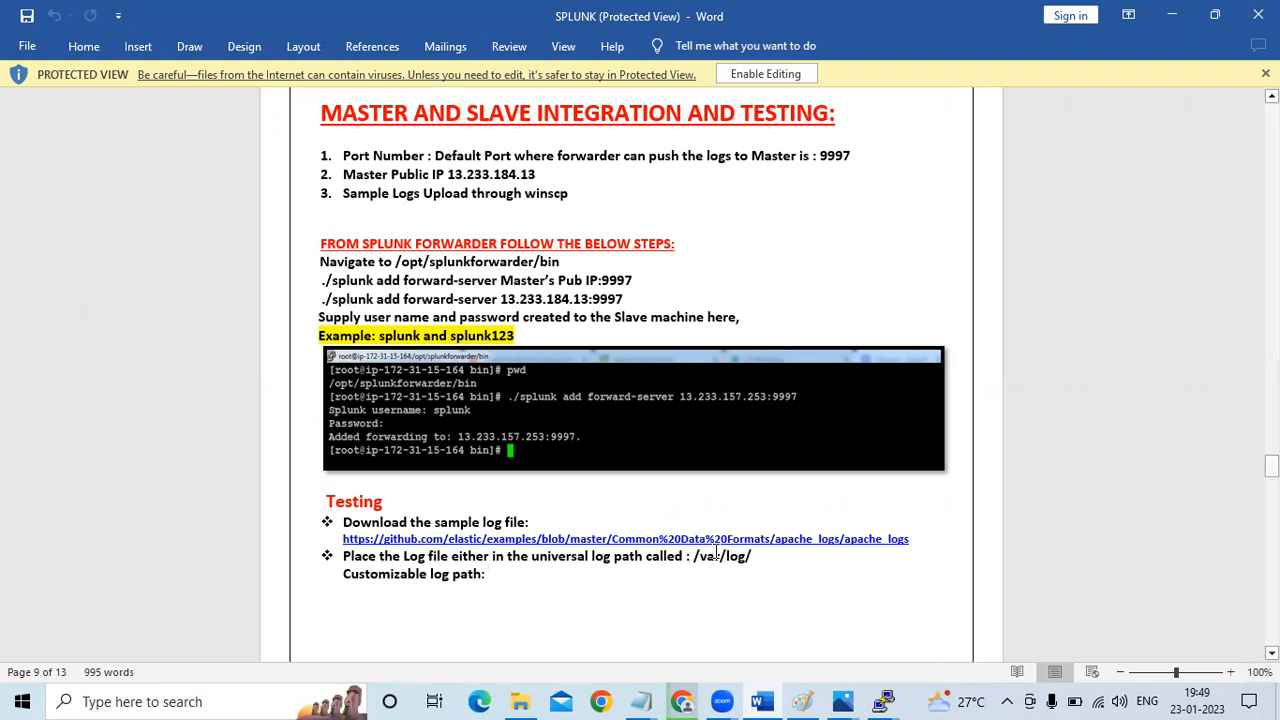
Launch WinSCP through a Windows search and dismiss its update check dialog
{"action": "left_click", "coordinate": [210, 699]}
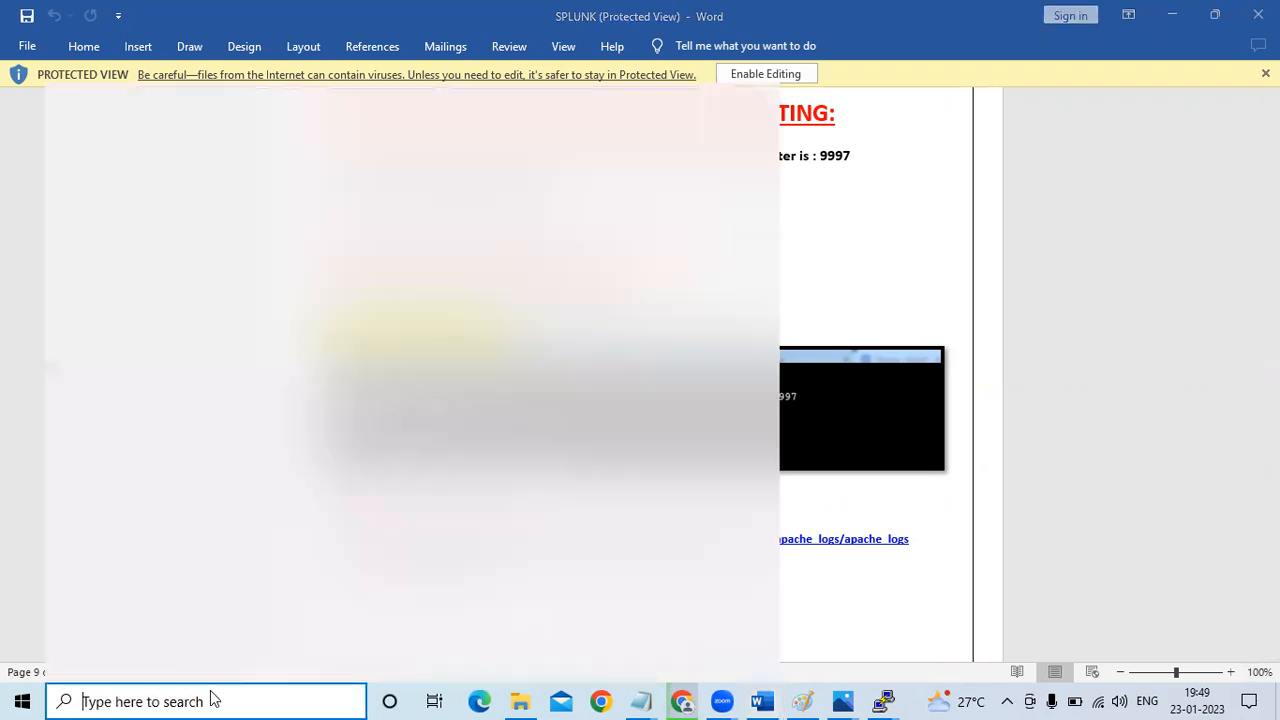
{"action": "type", "text": "wins"}
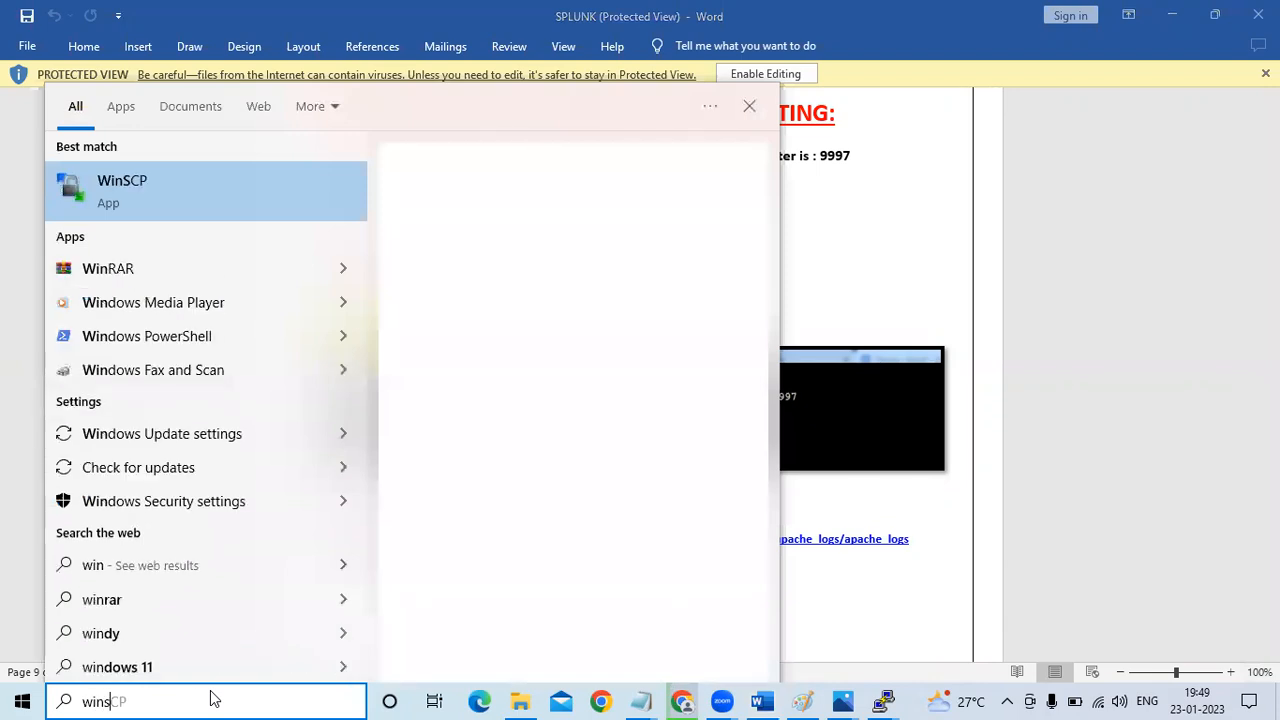
{"action": "type", "text": "c"}
{"action": "left_click", "coordinate": [129, 200]}
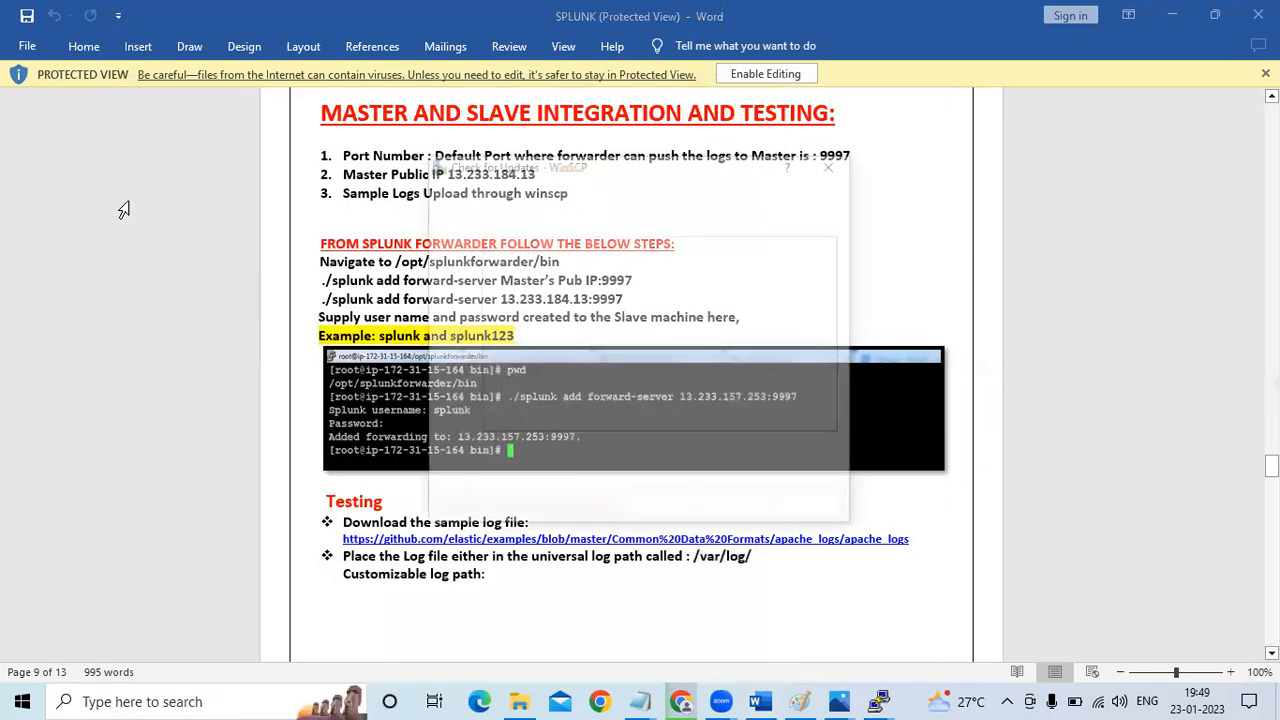
{"action": "left_click", "coordinate": [734, 509]}
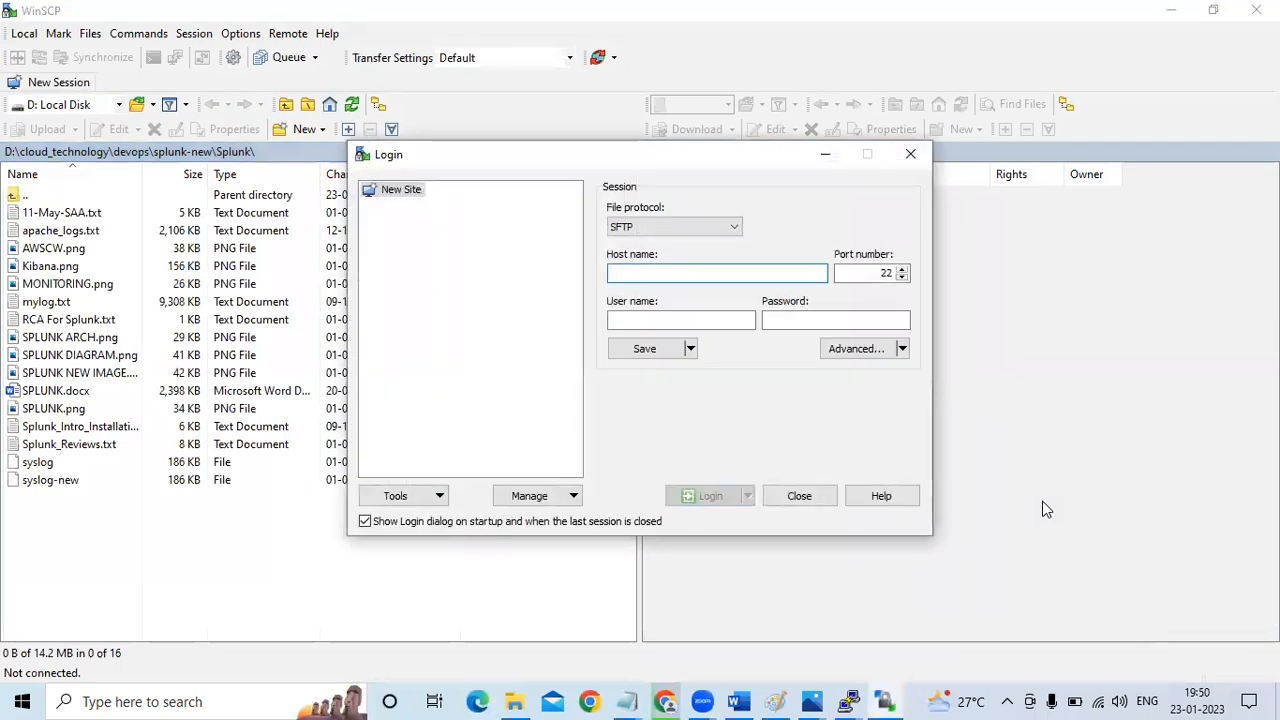
Switch to the EC2 instances page in Chrome, select only splunk-forwarder and copy its public IPv4 address
{"action": "left_click", "coordinate": [668, 700]}
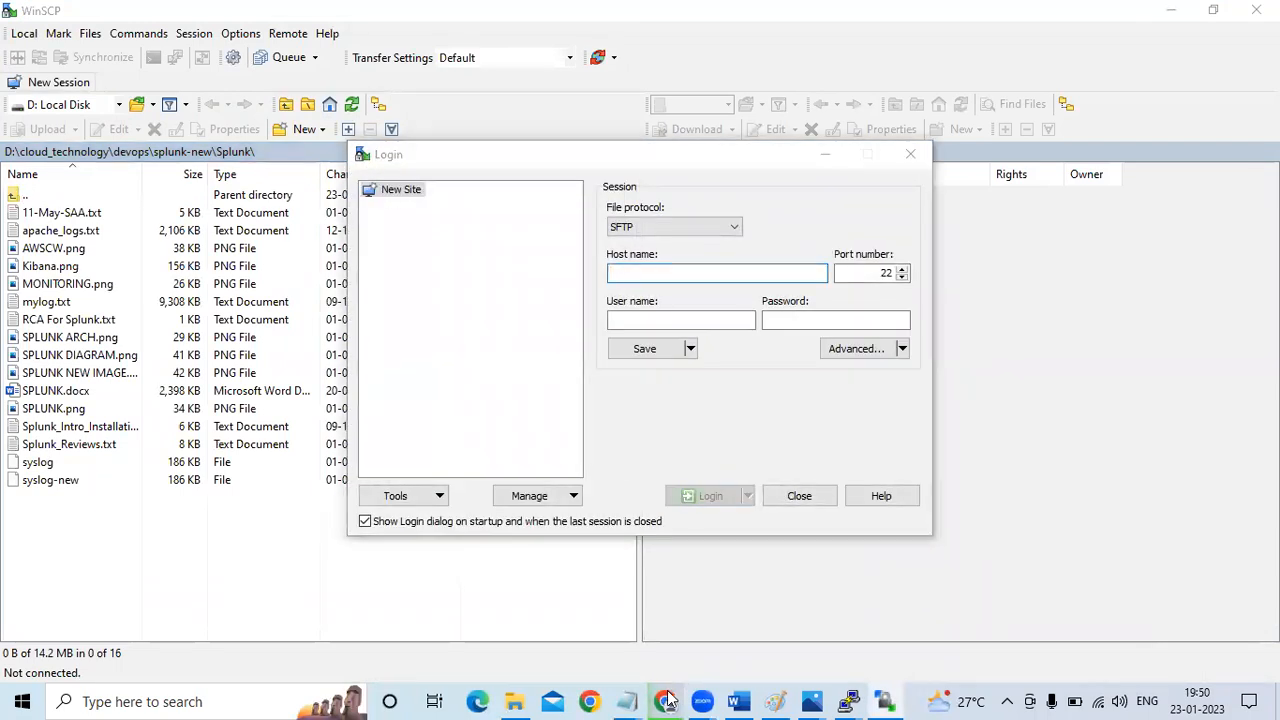
{"action": "key", "text": "ctrl+a"}
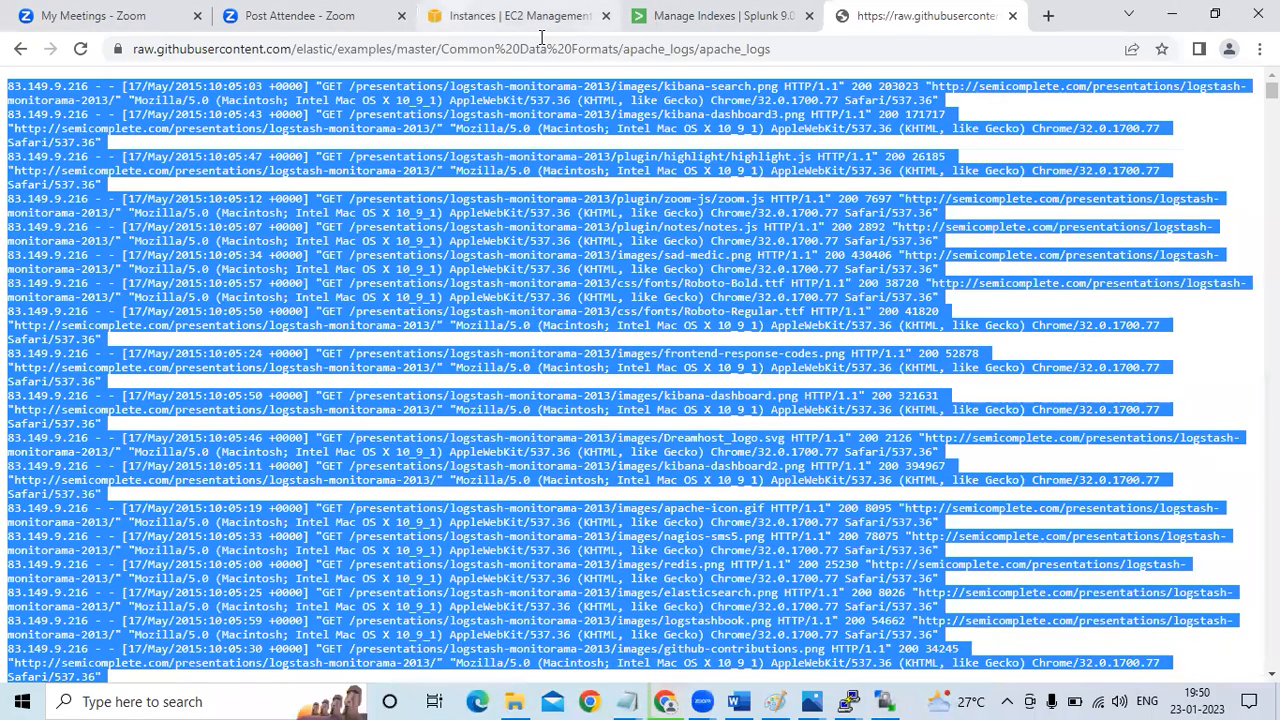
{"action": "left_click", "coordinate": [520, 16]}
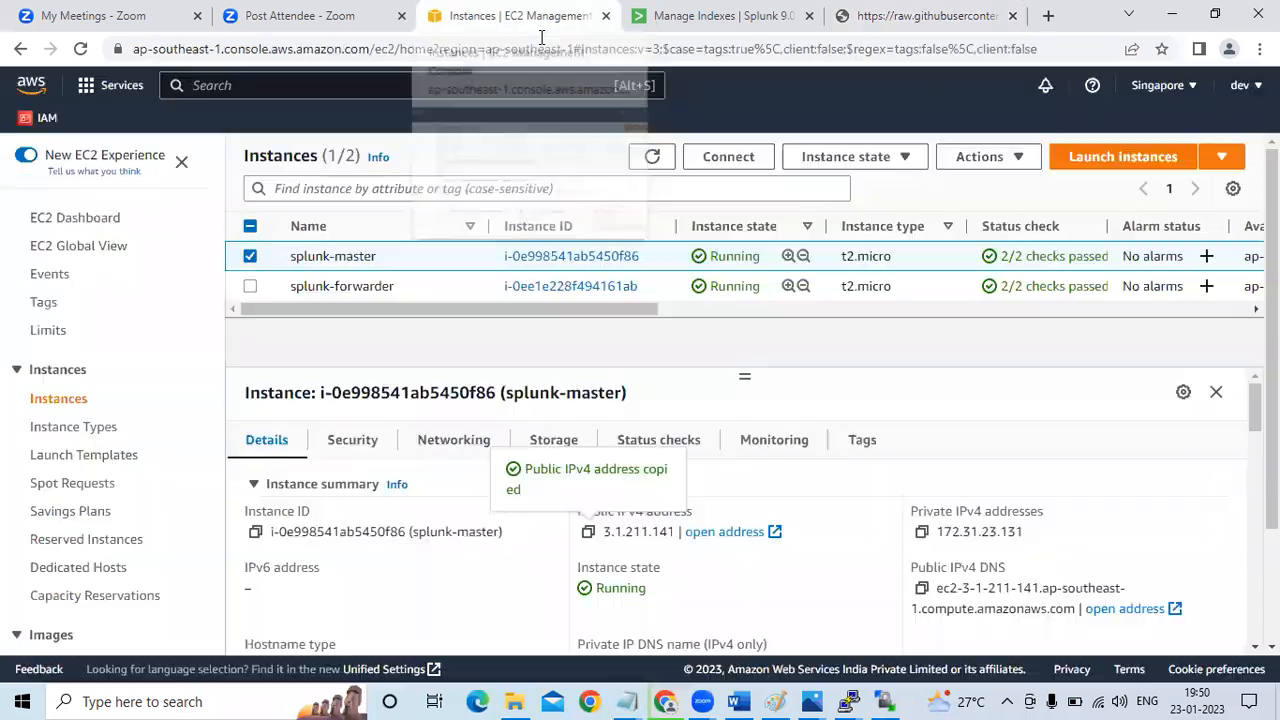
{"action": "left_click", "coordinate": [251, 256]}
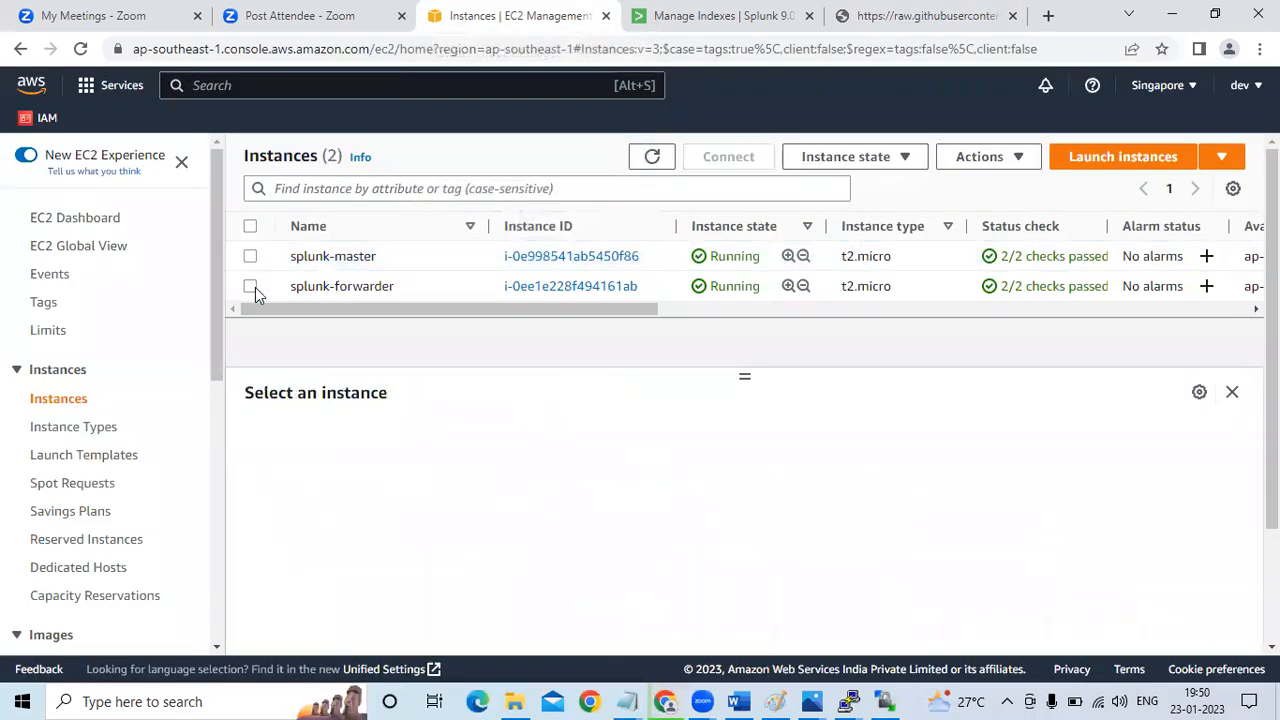
{"action": "left_click", "coordinate": [252, 287]}
{"action": "left_click", "coordinate": [589, 533]}
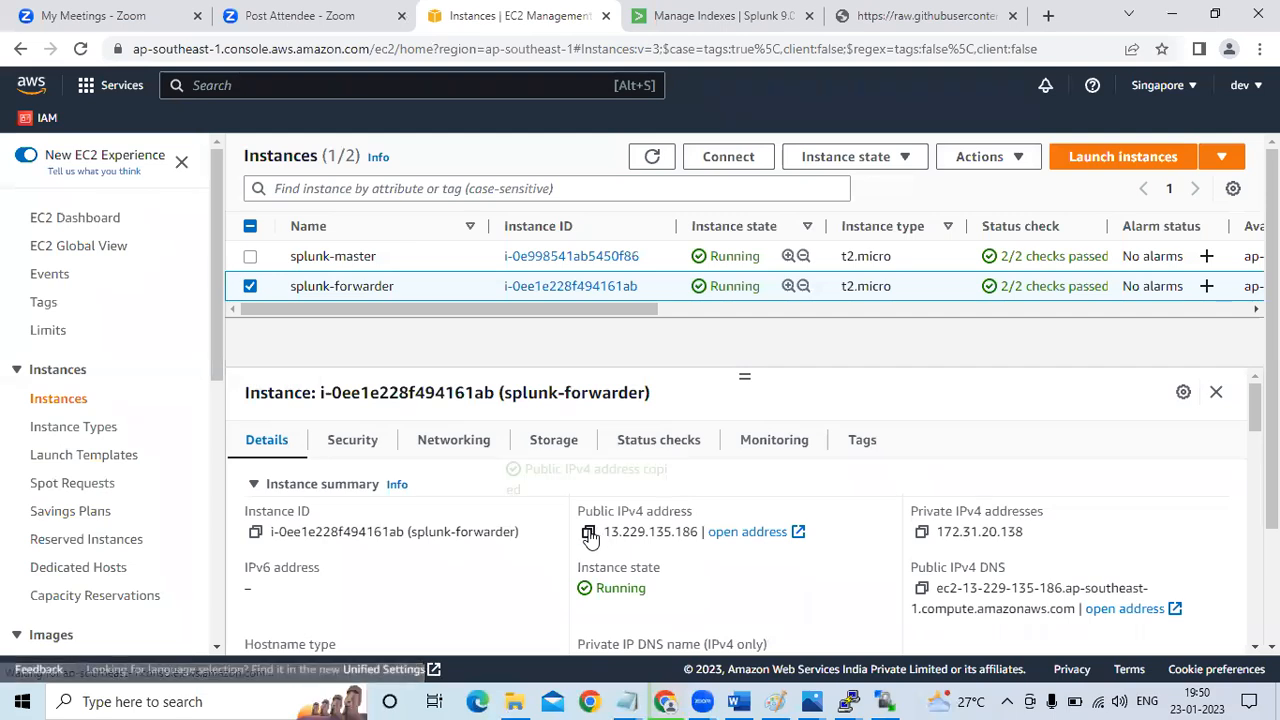
Switch to the WinSCP login and set the host name to 13.229.135.186 and the user name to ec2-user
{"action": "left_click", "coordinate": [896, 698]}
{"action": "key", "text": "ctrl+v"}
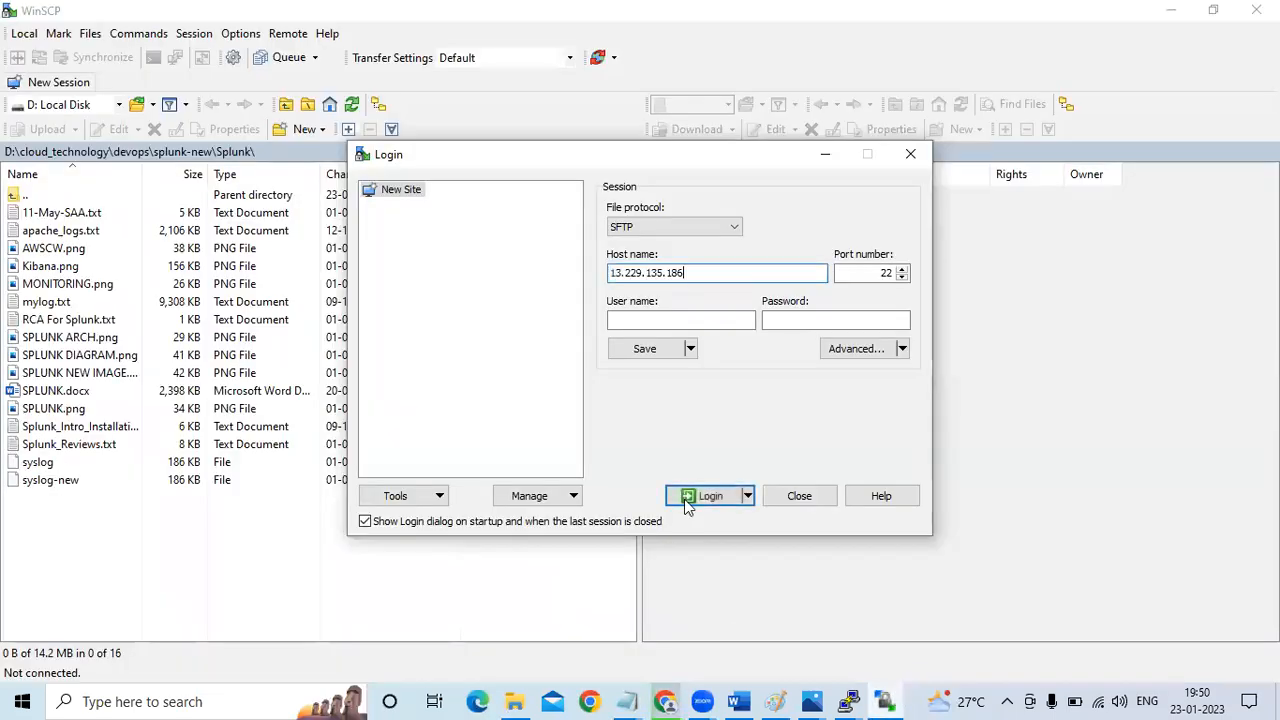
{"action": "left_click", "coordinate": [645, 319]}
{"action": "type", "text": "ec2-user"}
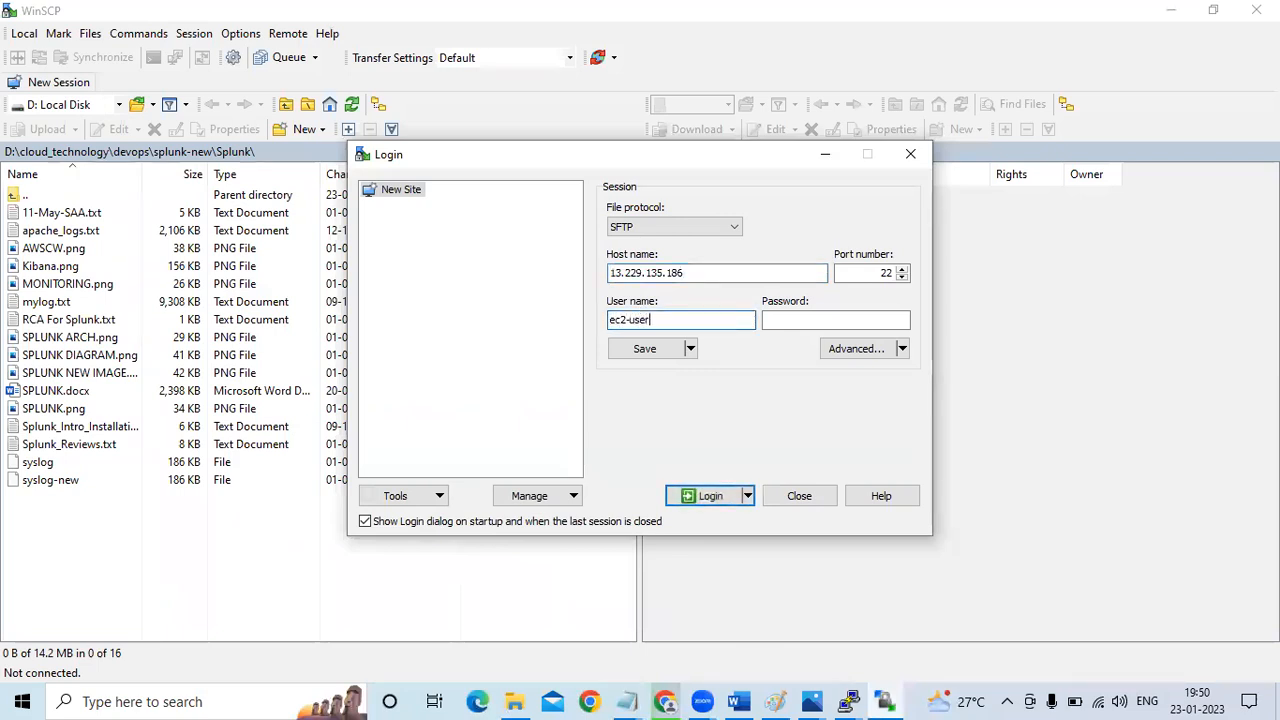
Set the myawskeypair file from Downloads as the SSH private key, and log in to the server, accepting its host key
{"action": "left_click", "coordinate": [848, 356]}
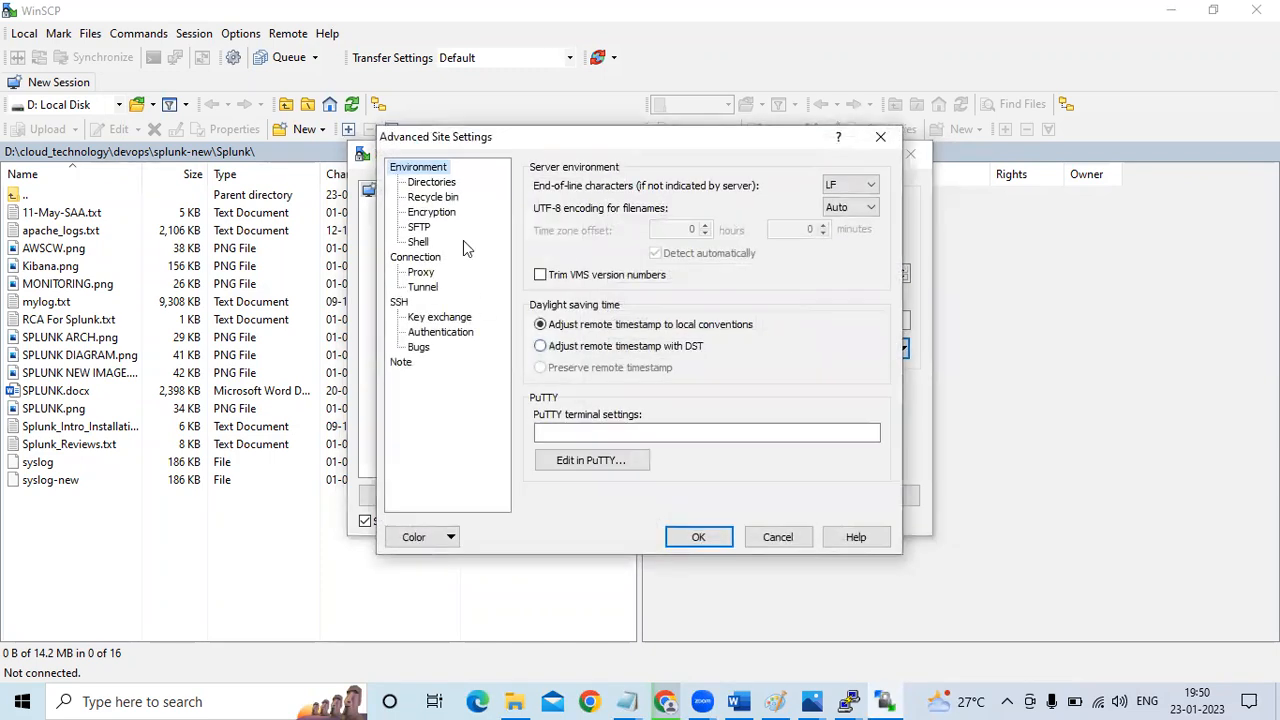
{"action": "left_click", "coordinate": [441, 333]}
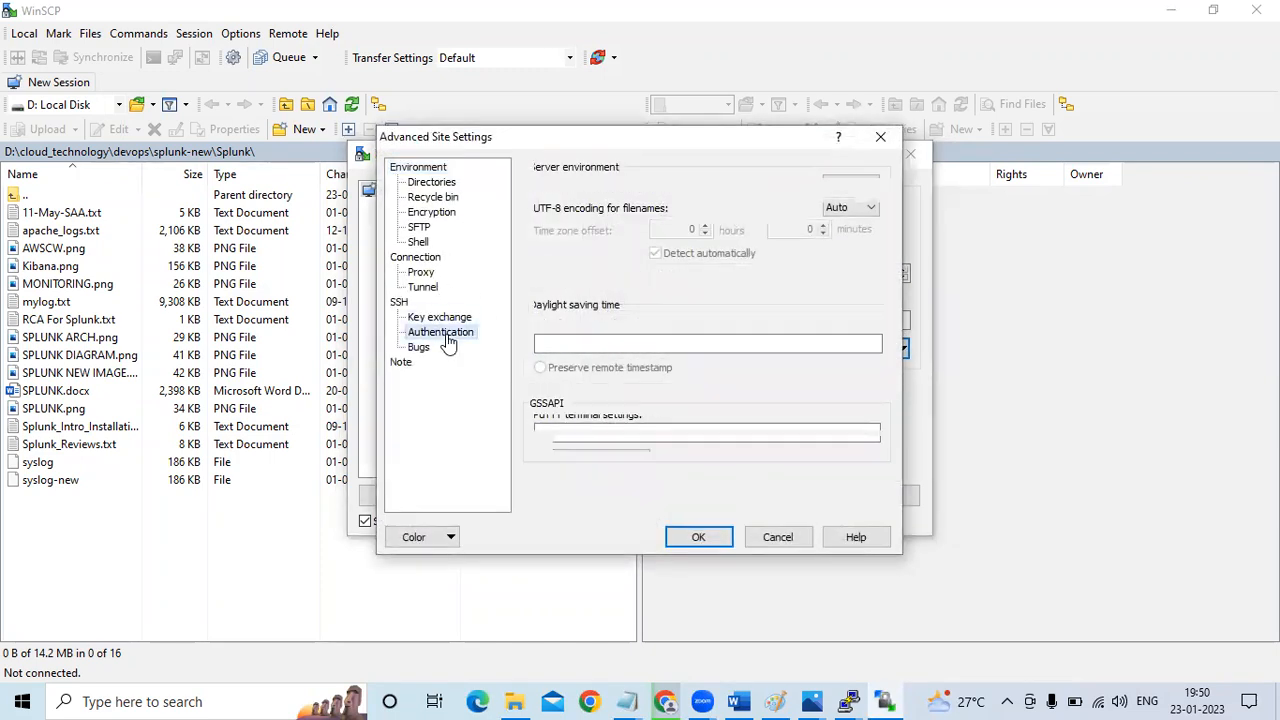
{"action": "left_click", "coordinate": [870, 345]}
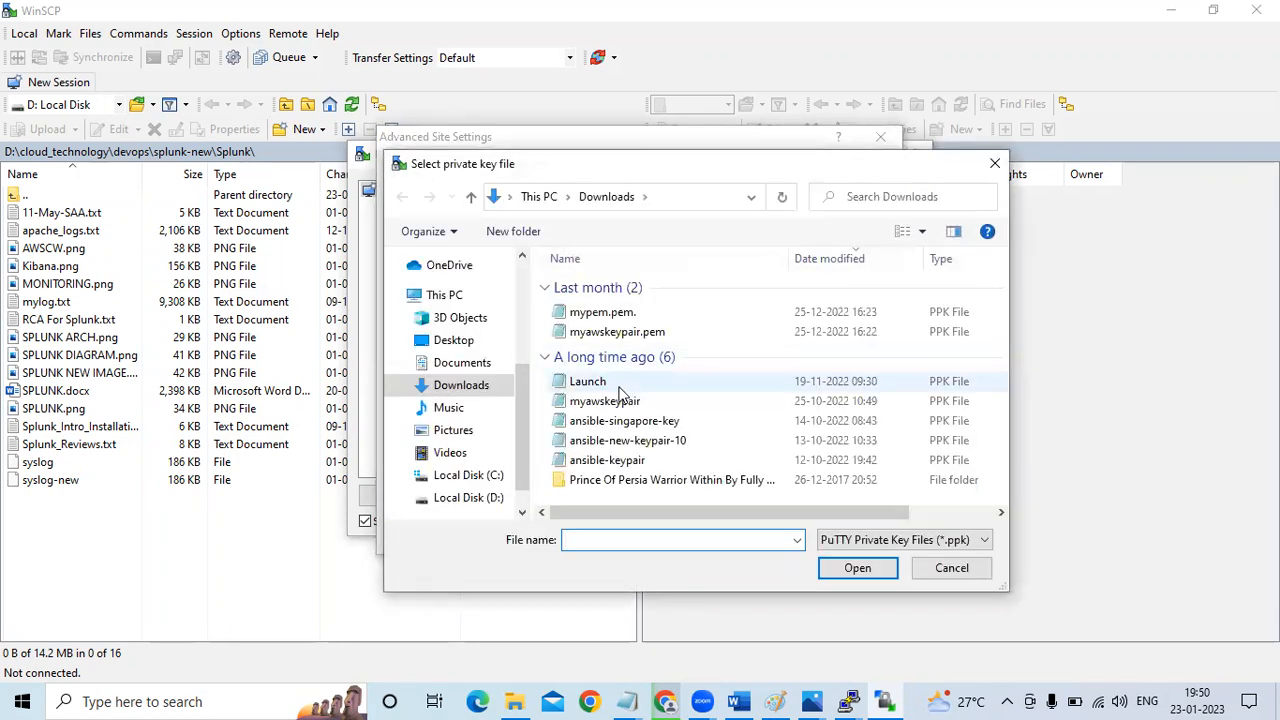
{"action": "left_click", "coordinate": [606, 401]}
{"action": "left_click", "coordinate": [852, 568]}
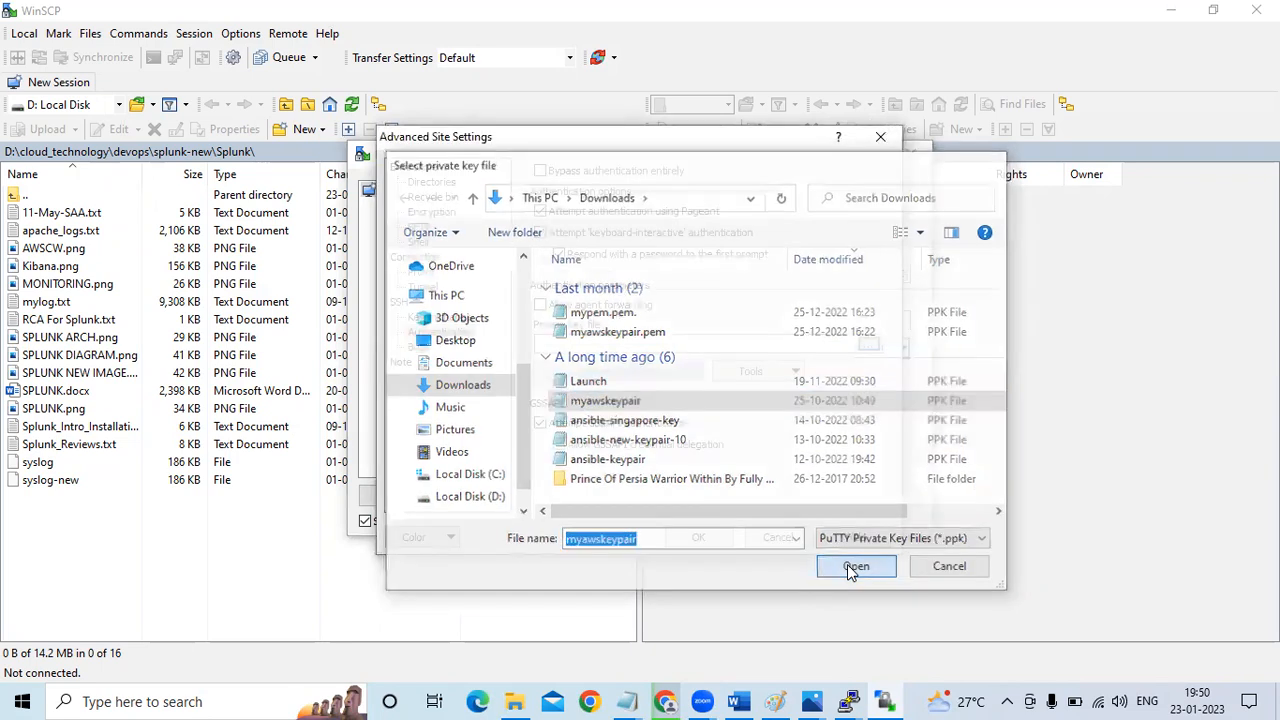
{"action": "left_click", "coordinate": [705, 530]}
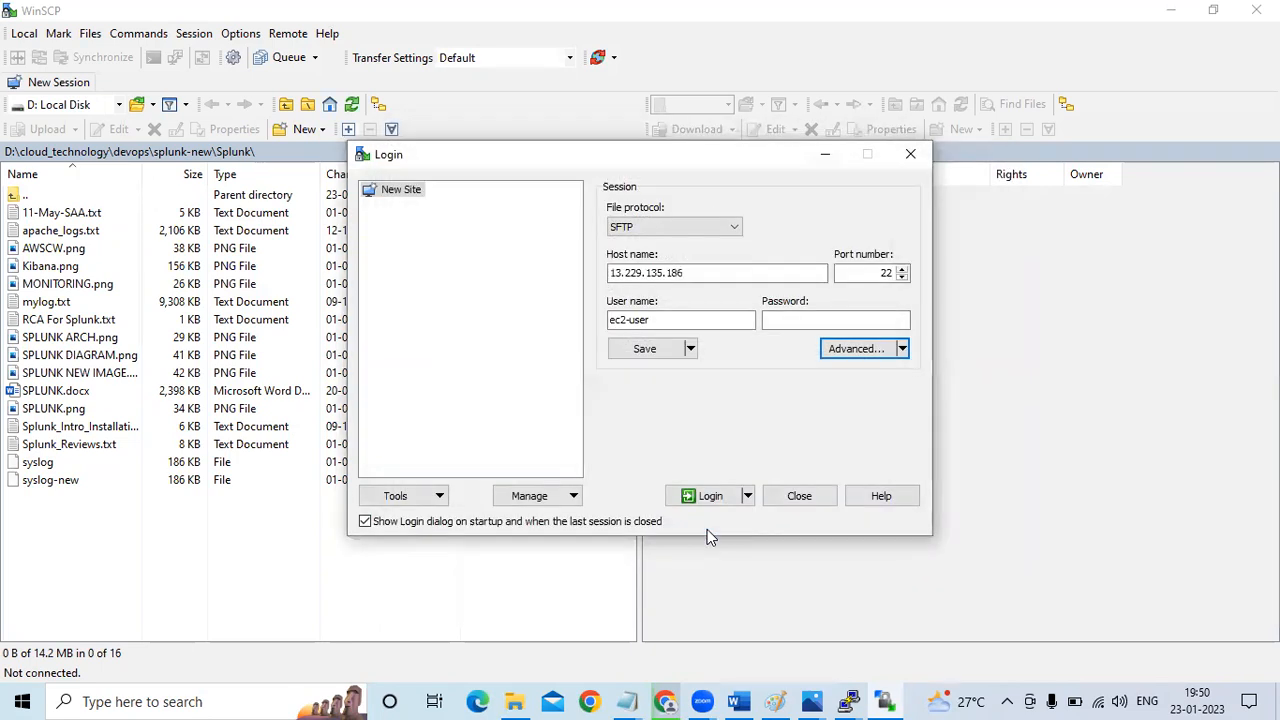
{"action": "left_click", "coordinate": [712, 500]}
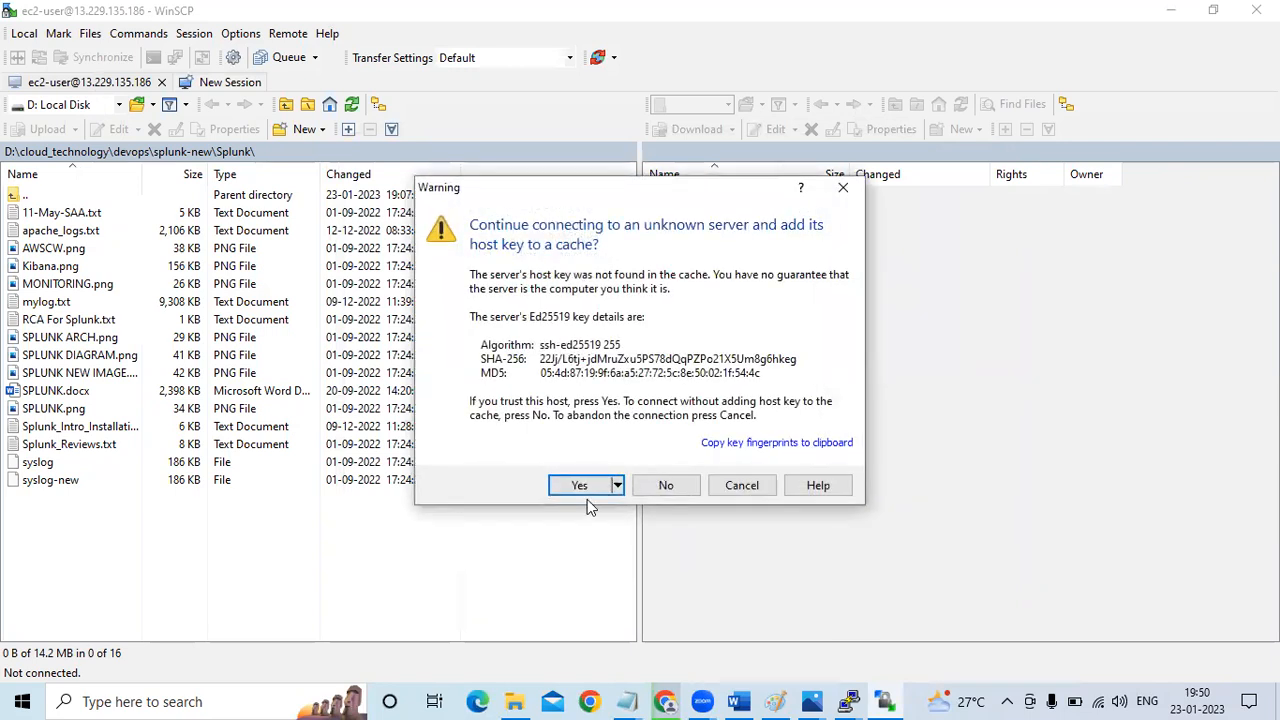
{"action": "left_click", "coordinate": [581, 487]}
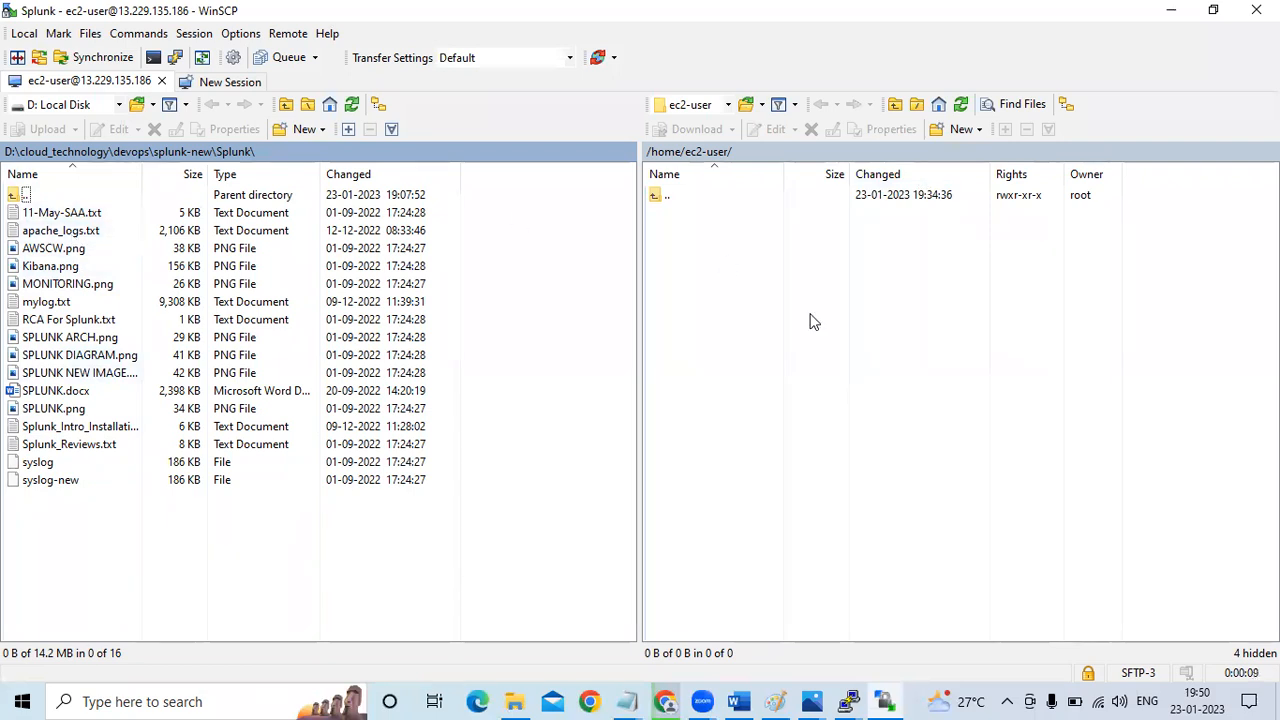
{"action": "left_click", "coordinate": [727, 105]}
{"action": "left_click", "coordinate": [697, 126]}
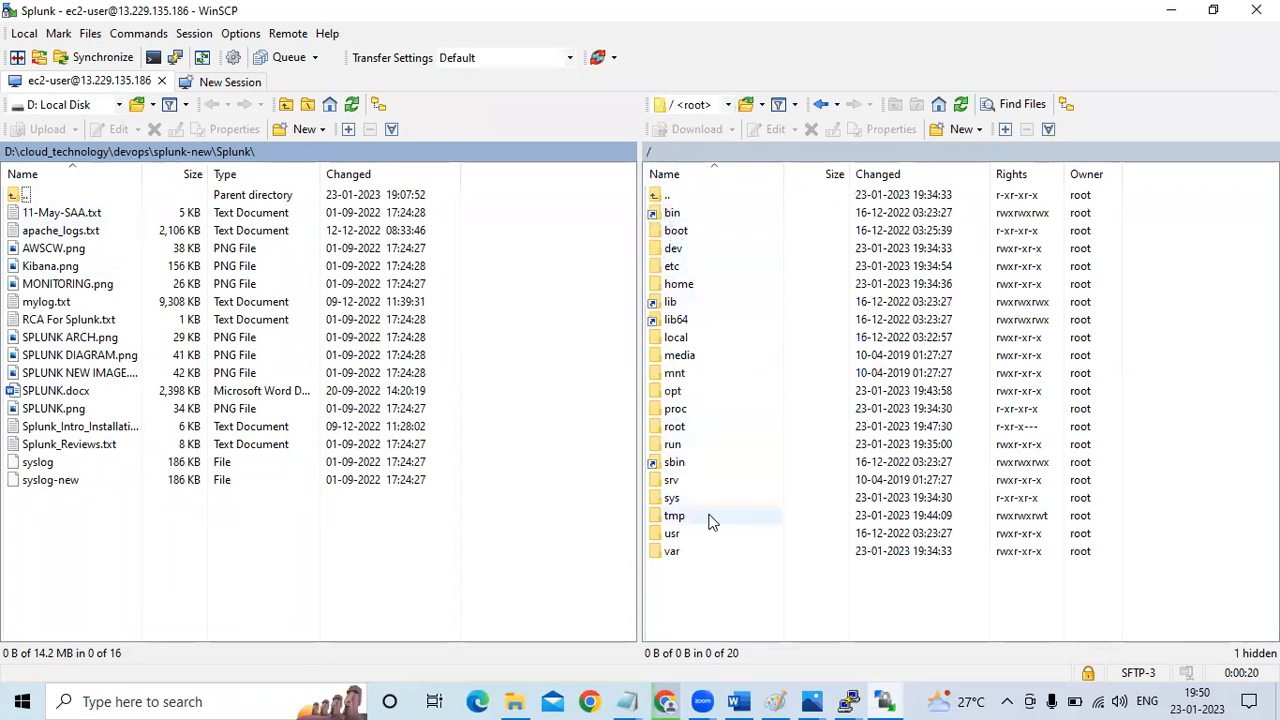
{"action": "double_click", "coordinate": [673, 391]}
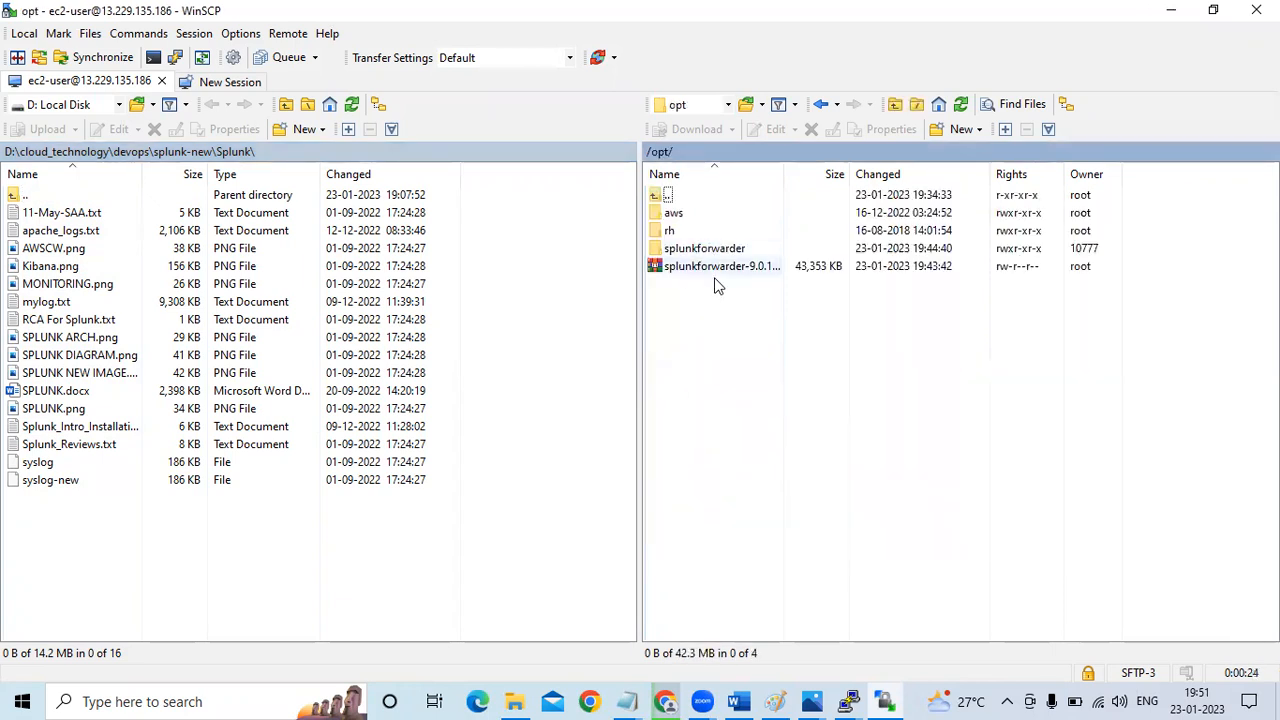
Open the /var/log folder on the remote server and try to upload the local apache_logs.txt into it
{"action": "left_click", "coordinate": [728, 106]}
{"action": "left_click", "coordinate": [700, 125]}
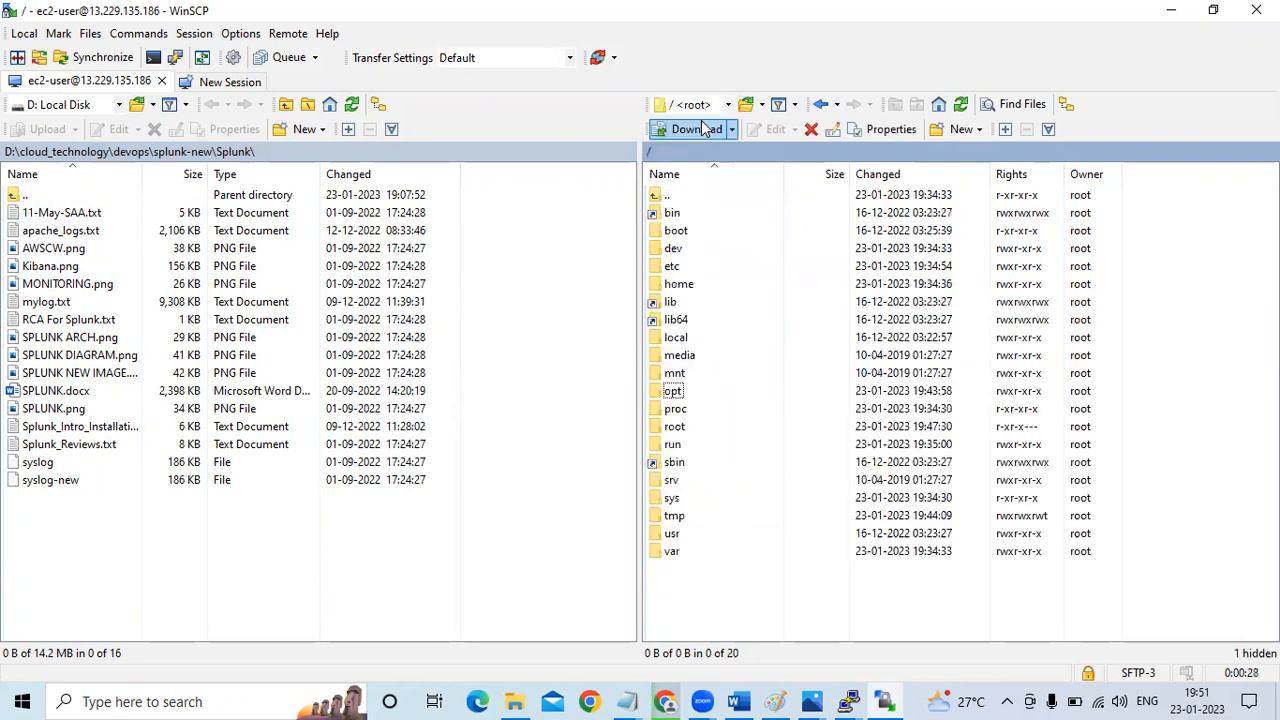
{"action": "double_click", "coordinate": [675, 555]}
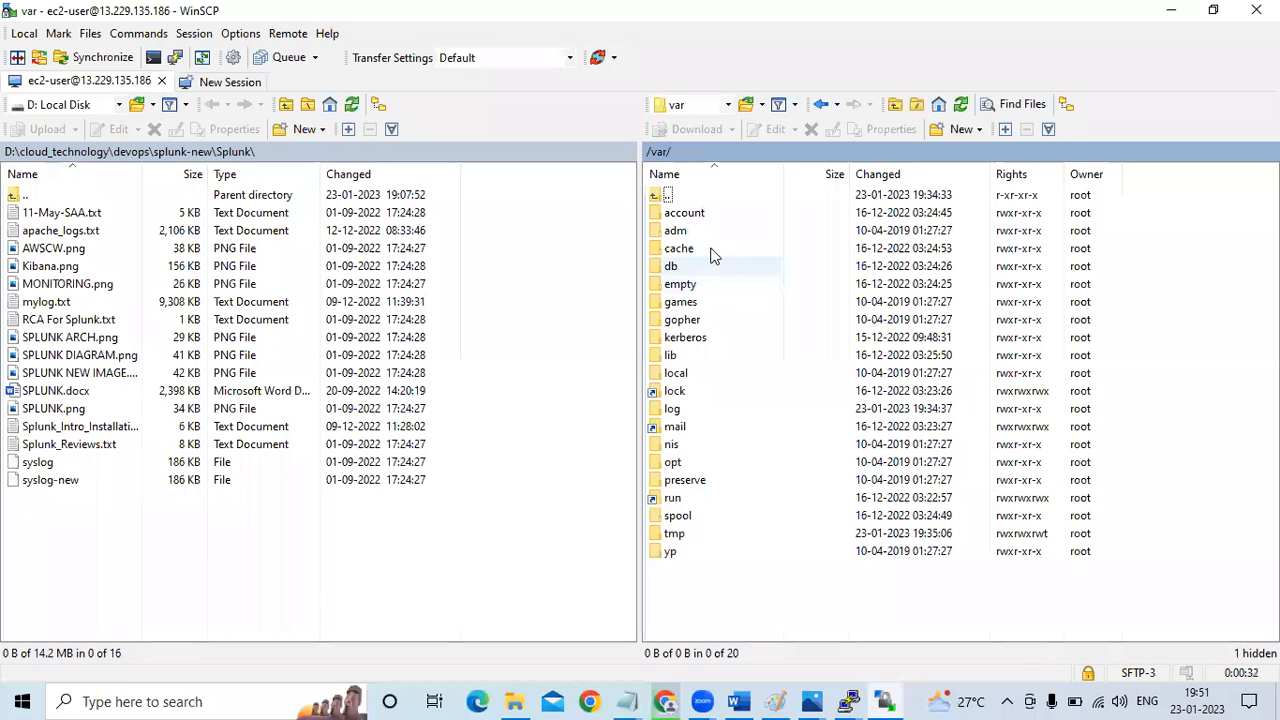
{"action": "double_click", "coordinate": [672, 410]}
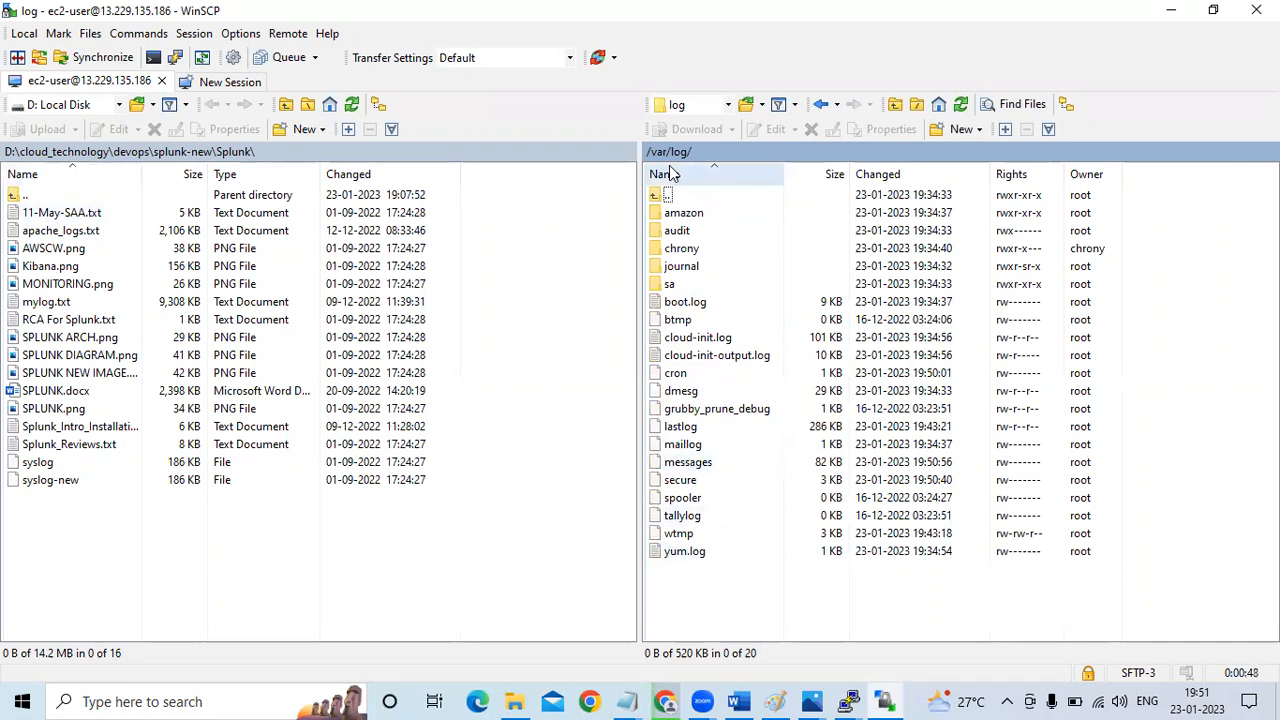
{"action": "left_click", "coordinate": [45, 231]}
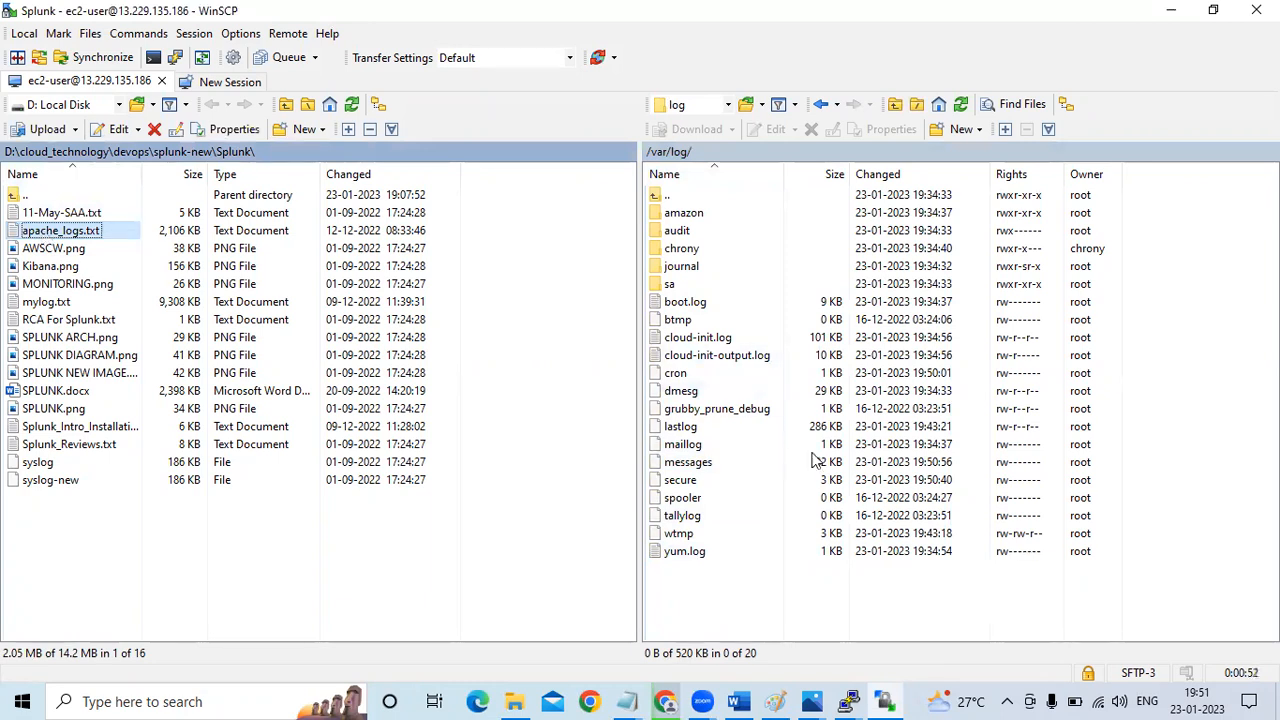
{"action": "left_click_drag", "start_coordinate": [30, 237], "coordinate": [810, 598]}
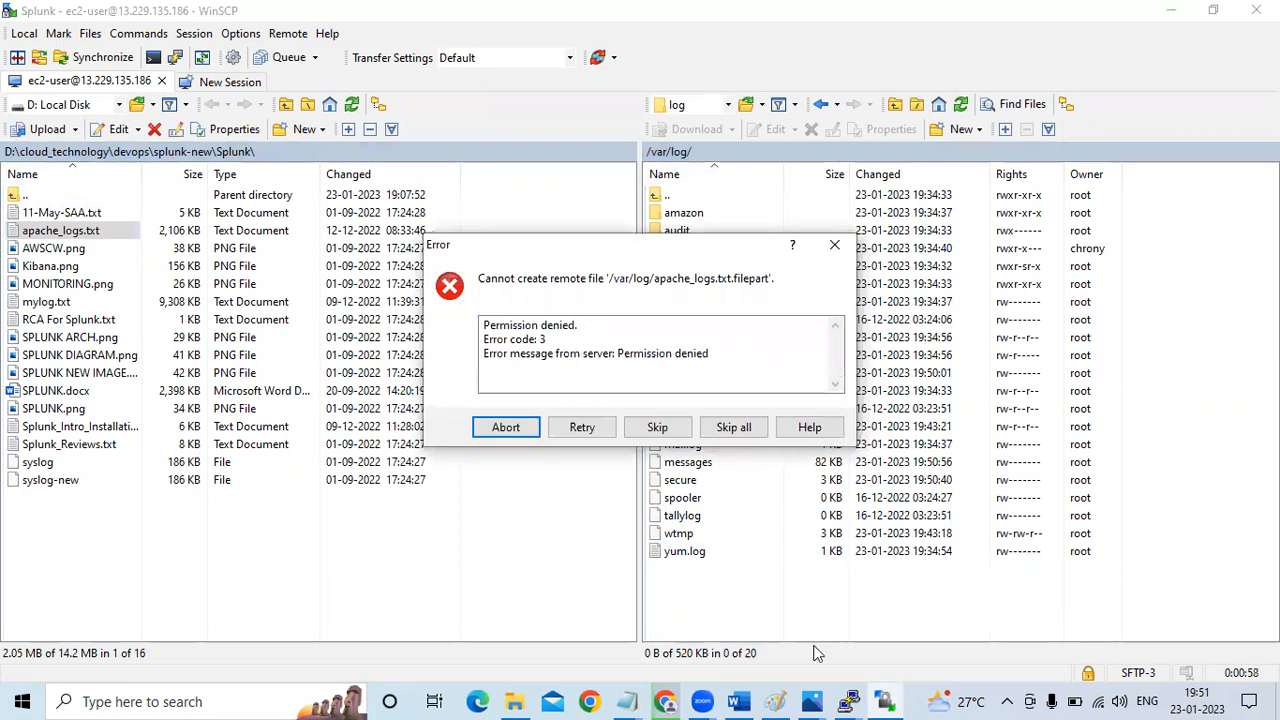
Switch to the splunk-forwarder PuTTY terminal and run chmod -Rf 777 /var/log/
{"action": "left_click", "coordinate": [850, 700]}
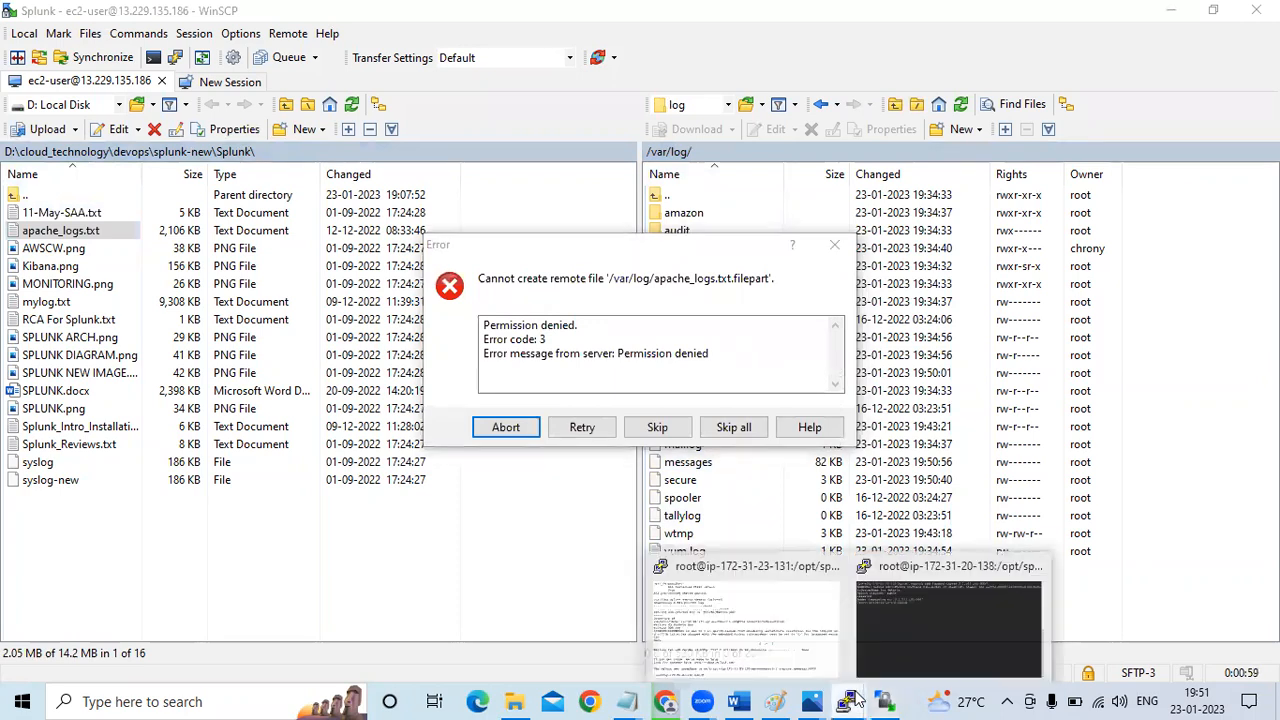
{"action": "left_click", "coordinate": [930, 627]}
{"action": "type", "text": "chm"}
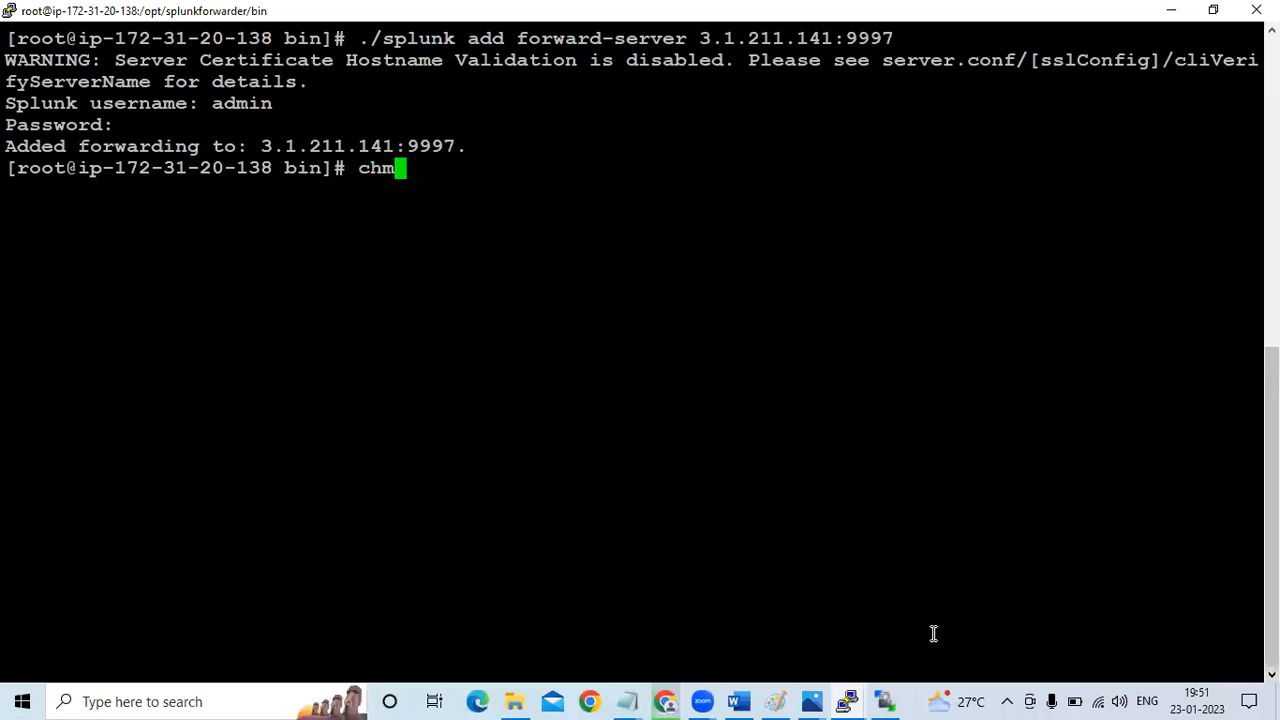
{"action": "type", "text": "od -Rf"}
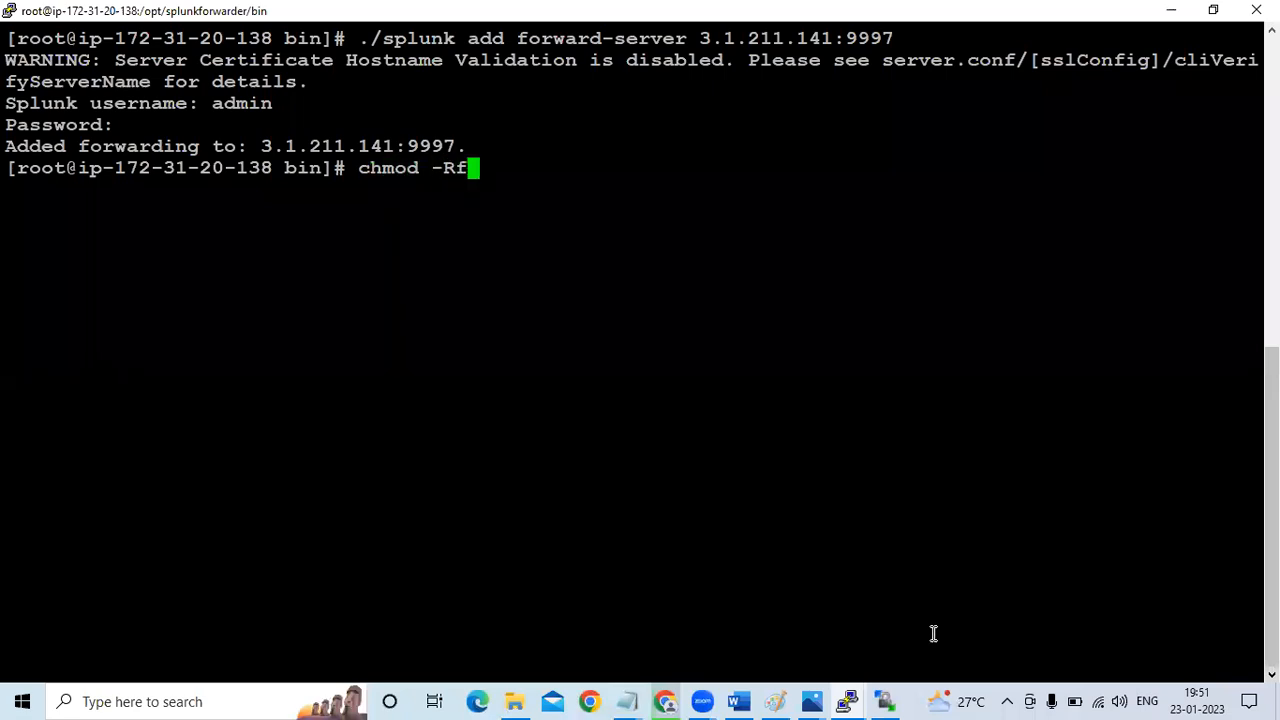
{"action": "type", "text": " 7777"}
{"action": "key", "text": "BackSpace"}
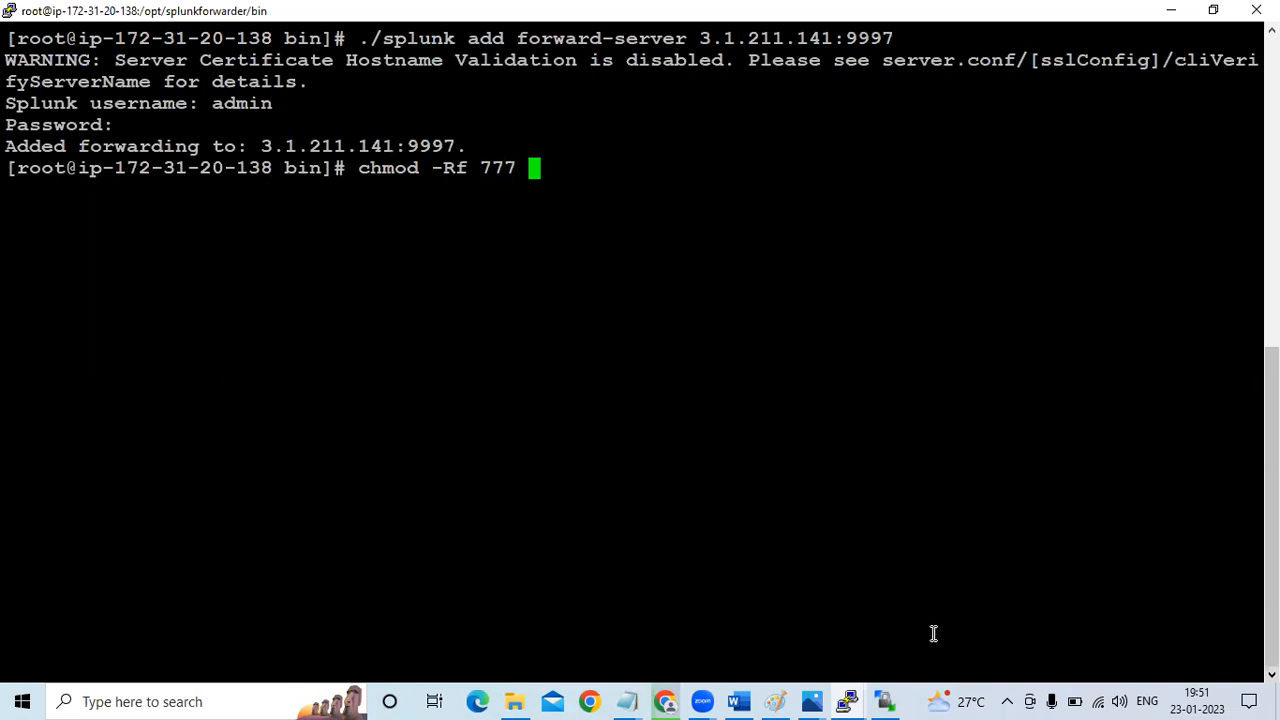
{"action": "type", "text": "/var/log/"}
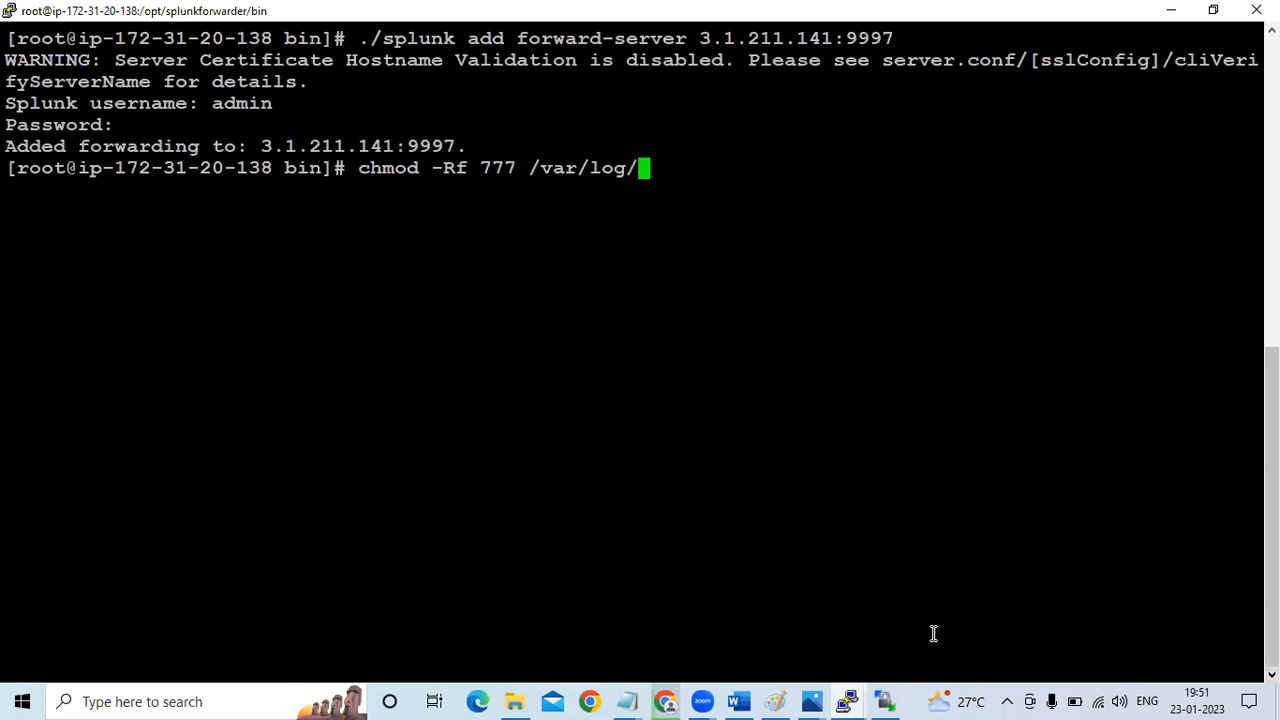
{"action": "key", "text": "alt+Tab"}
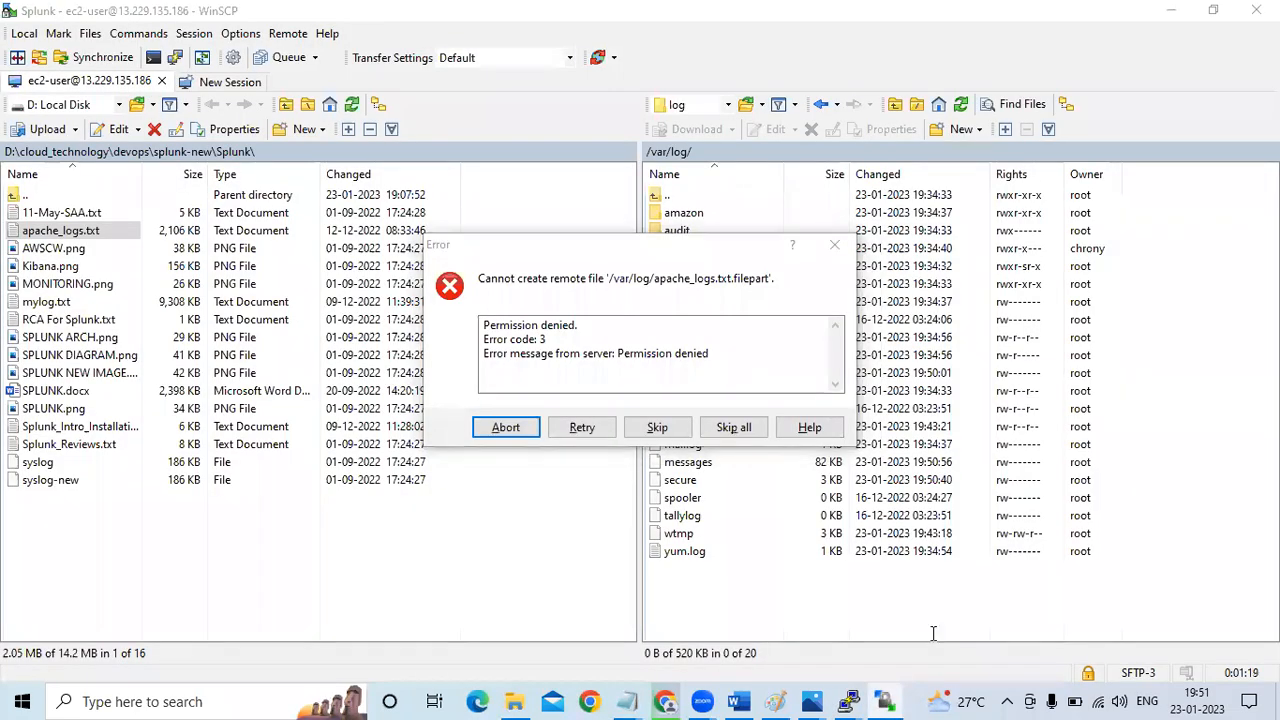
{"action": "key", "text": "alt+Tab"}
{"action": "key", "text": "Return"}
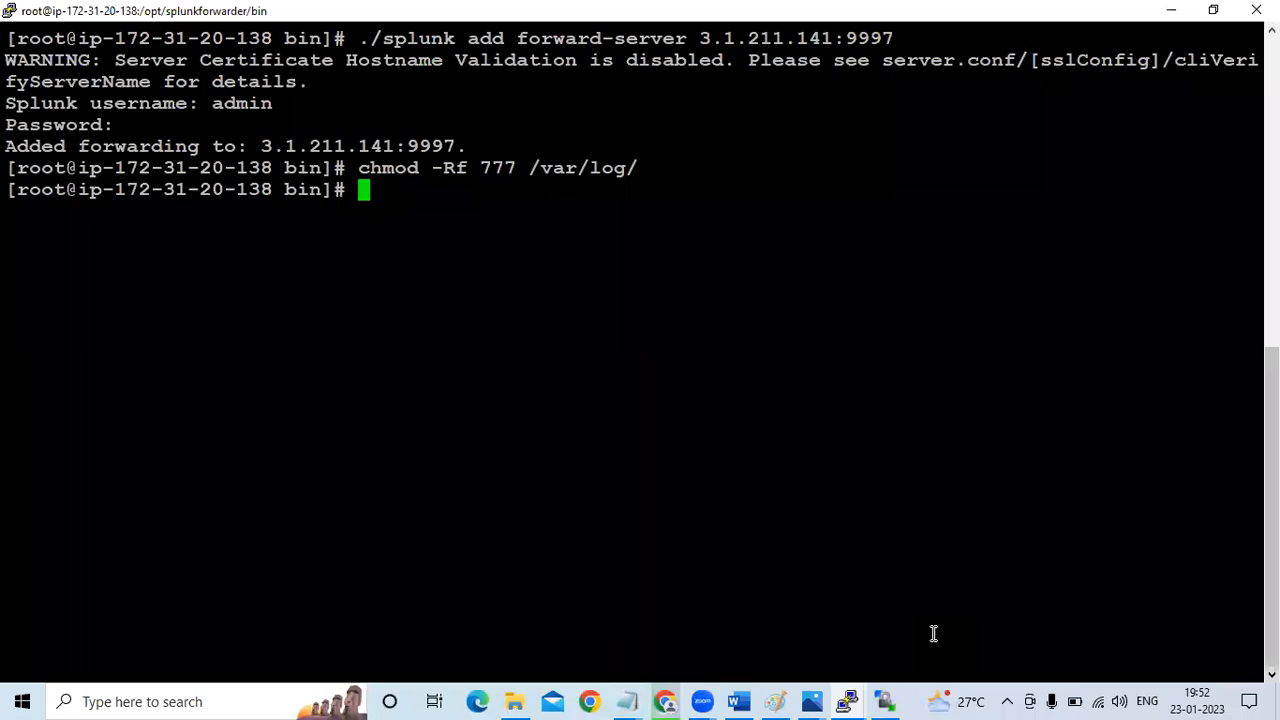
Return to WinSCP and retry the upload of apache_logs.txt to /var/log
{"action": "key", "text": "alt+Tab"}
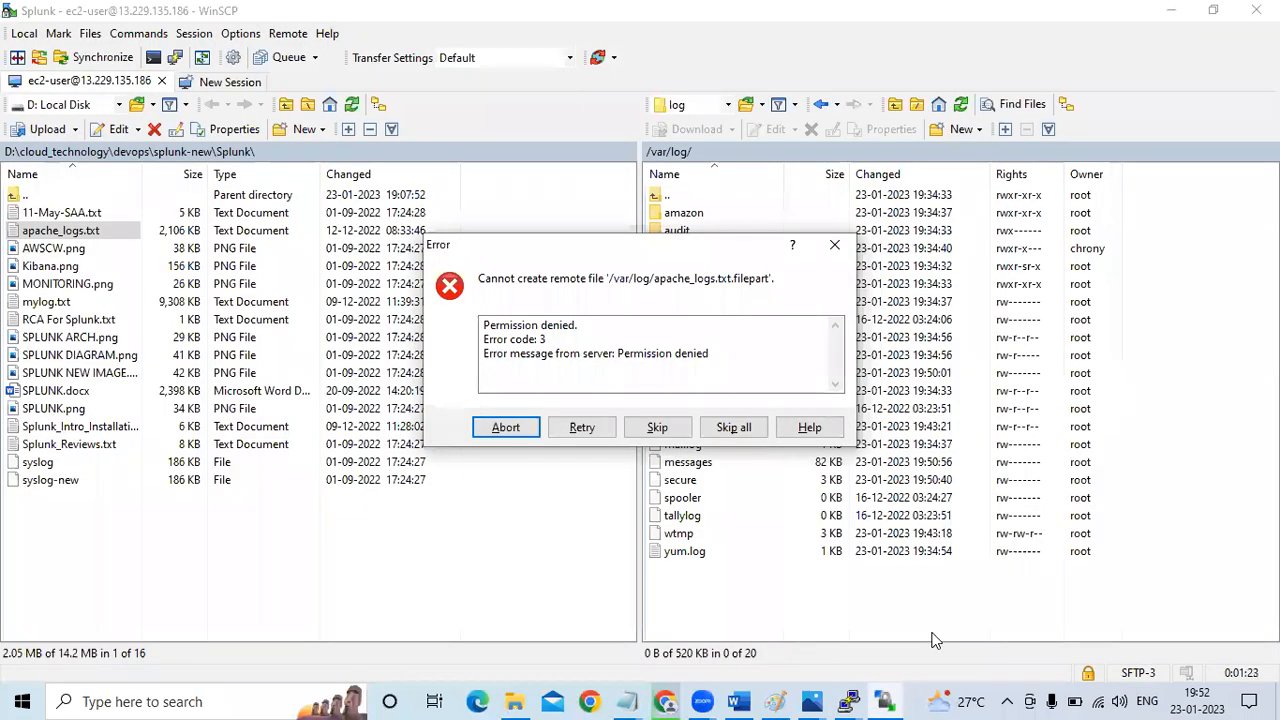
{"action": "left_click", "coordinate": [582, 428]}
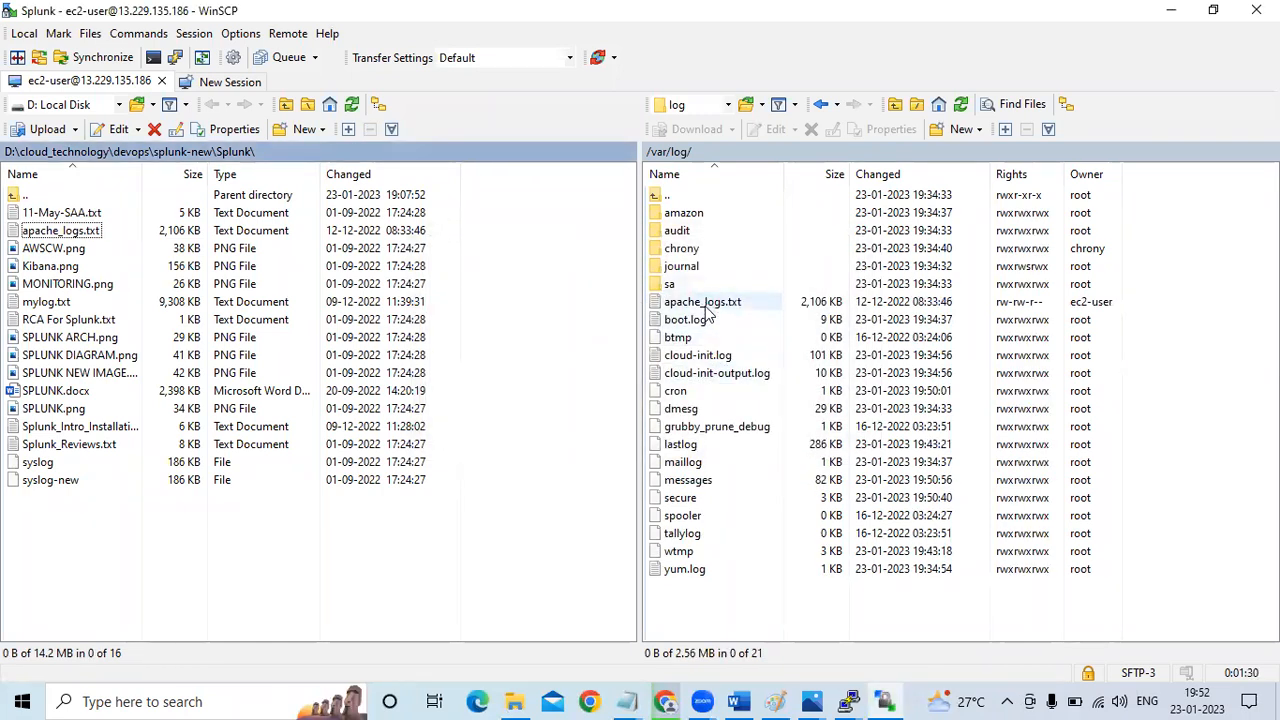
Switch to the forwarder's PuTTY terminal, change to /var/log/, list its files and highlight apache_logs.txt
{"action": "left_click", "coordinate": [848, 700]}
{"action": "left_click", "coordinate": [913, 608]}
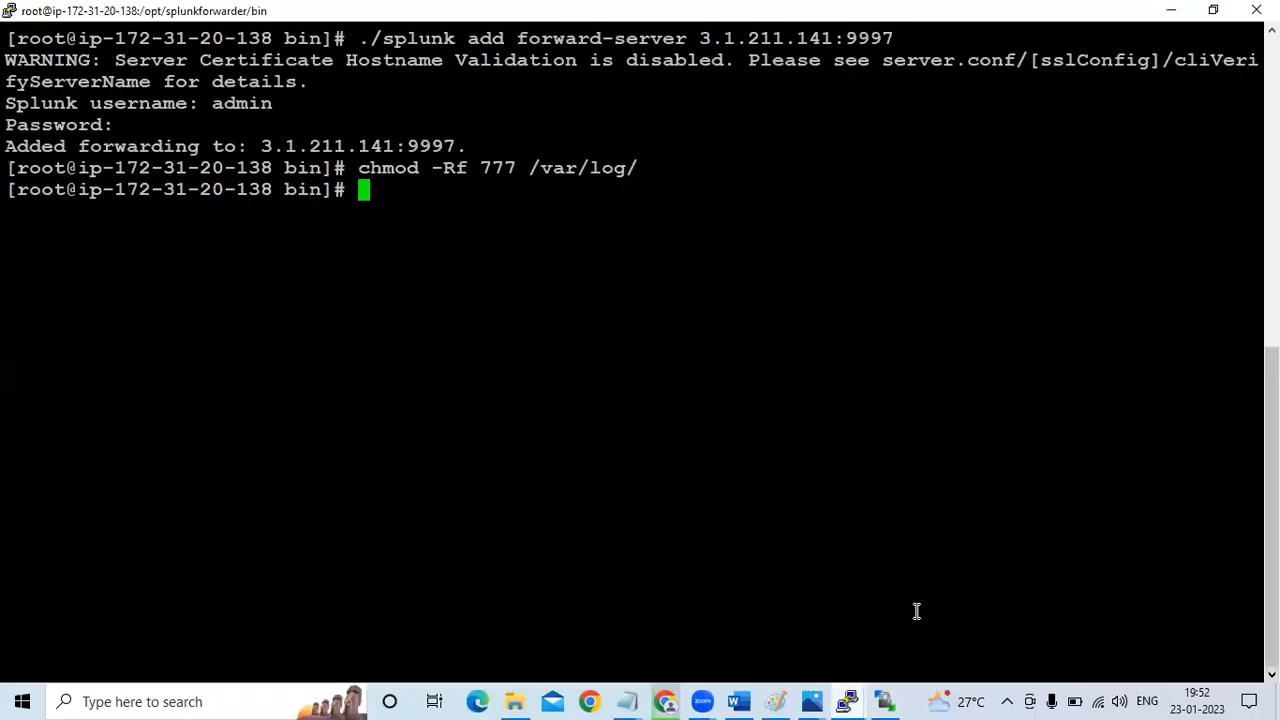
{"action": "type", "text": "cd"}
{"action": "key", "text": "Return"}
{"action": "type", "text": "cd "}
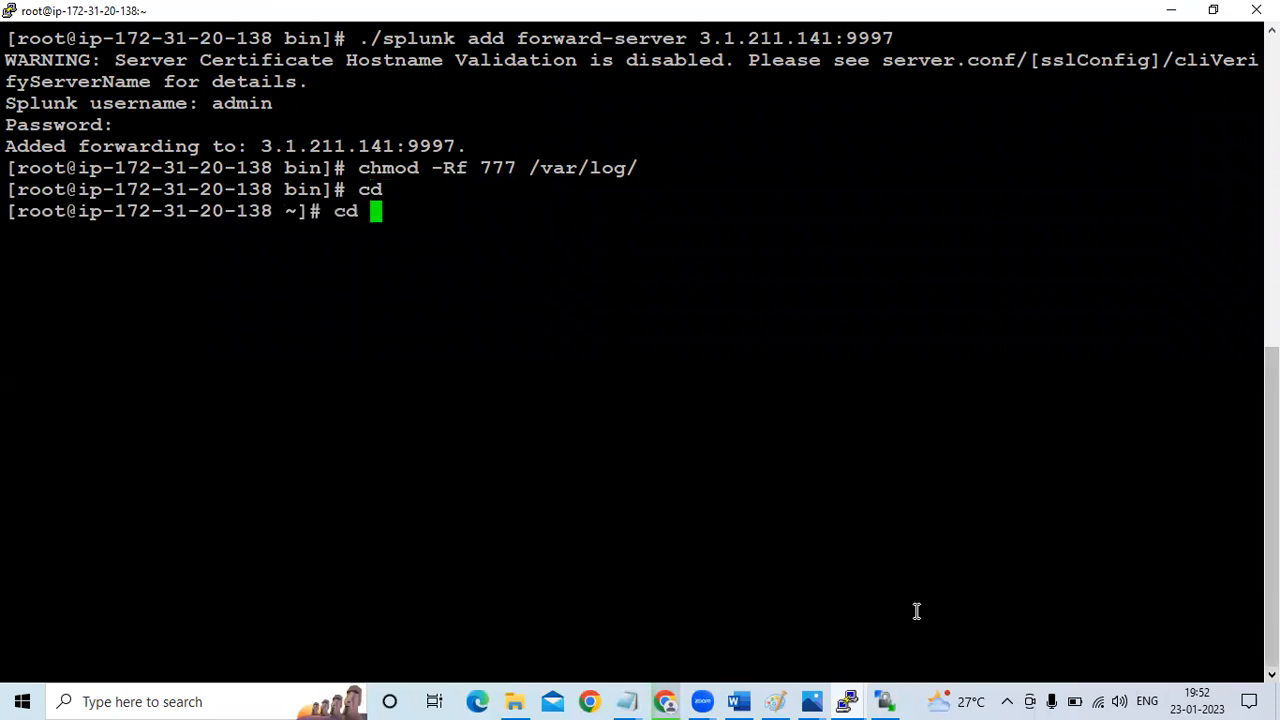
{"action": "type", "text": "/var/"}
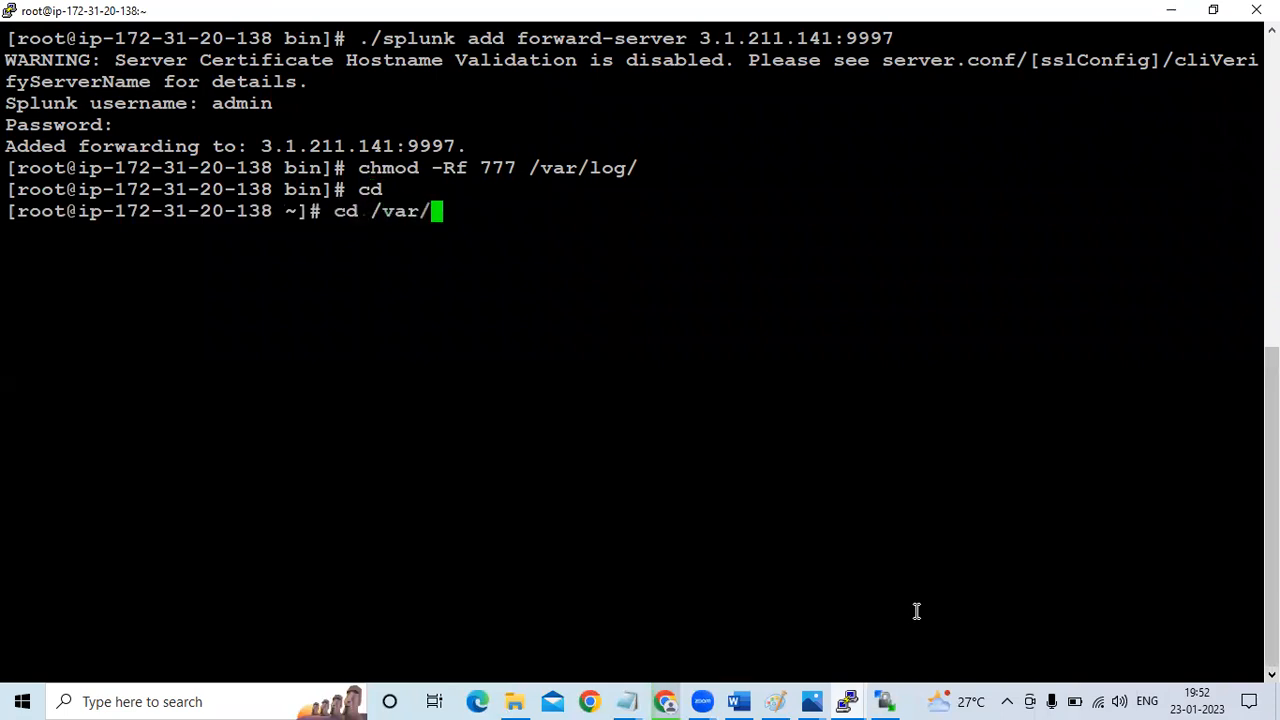
{"action": "type", "text": "log/"}
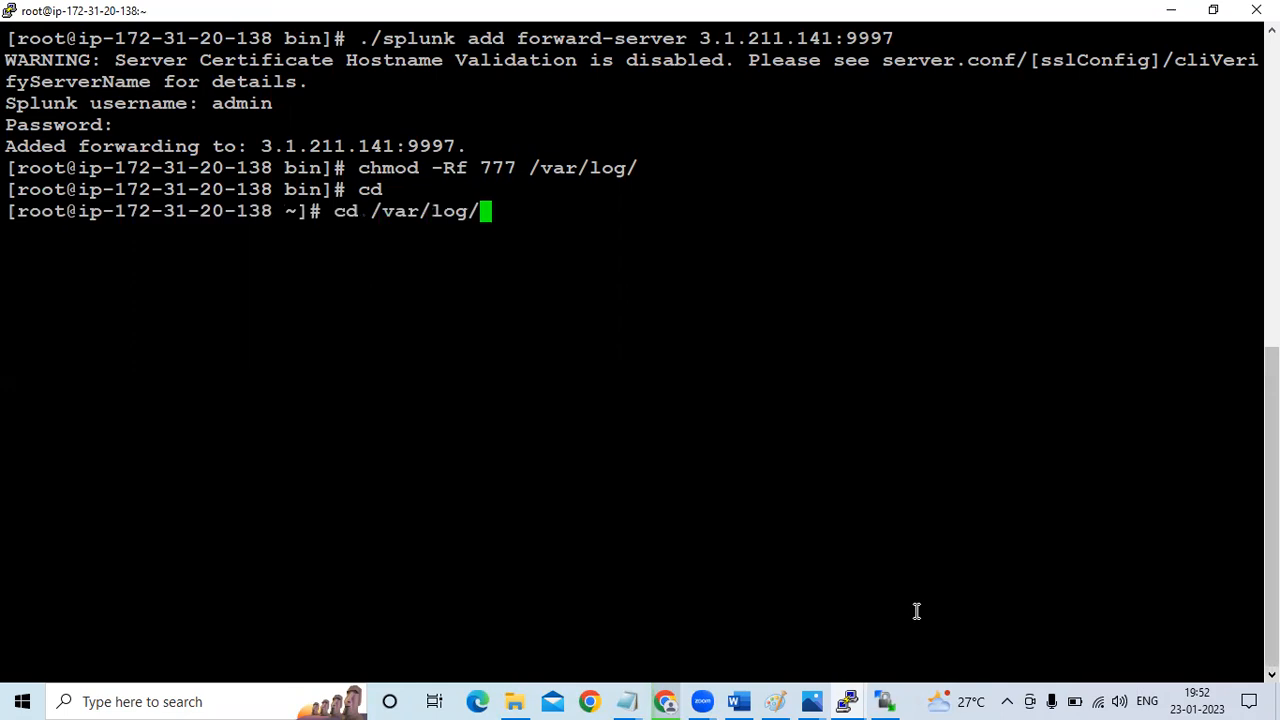
{"action": "key", "text": "Return"}
{"action": "type", "text": "ls"}
{"action": "key", "text": "Return"}
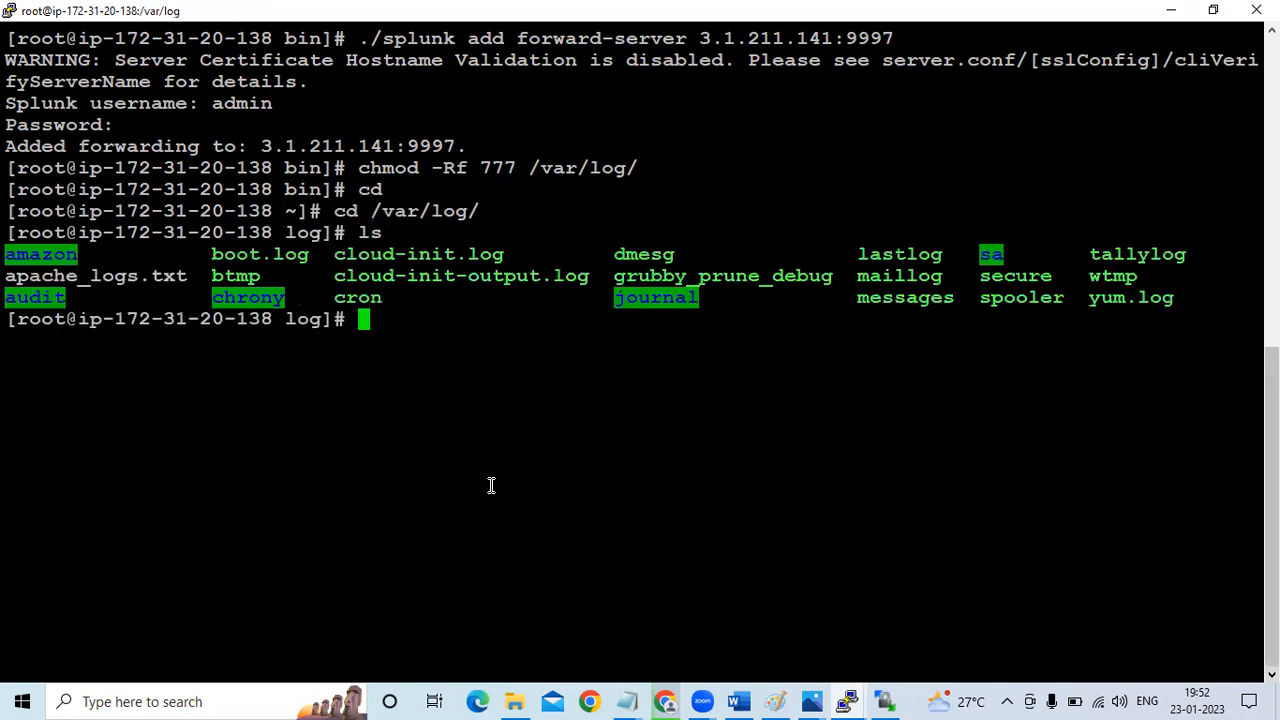
{"action": "left_click_drag", "start_coordinate": [8, 278], "coordinate": [199, 284]}
{"action": "left_click", "coordinate": [199, 280]}
{"action": "left_click", "coordinate": [627, 700]}
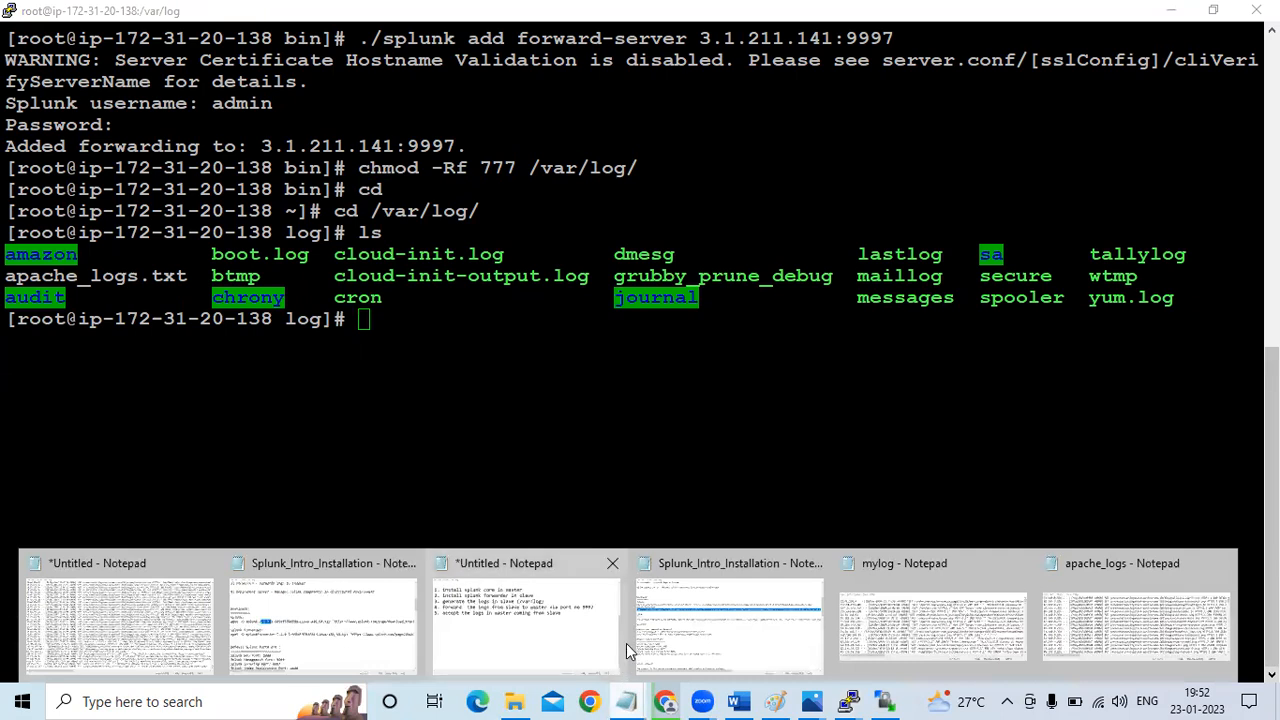
{"action": "left_click", "coordinate": [667, 612]}
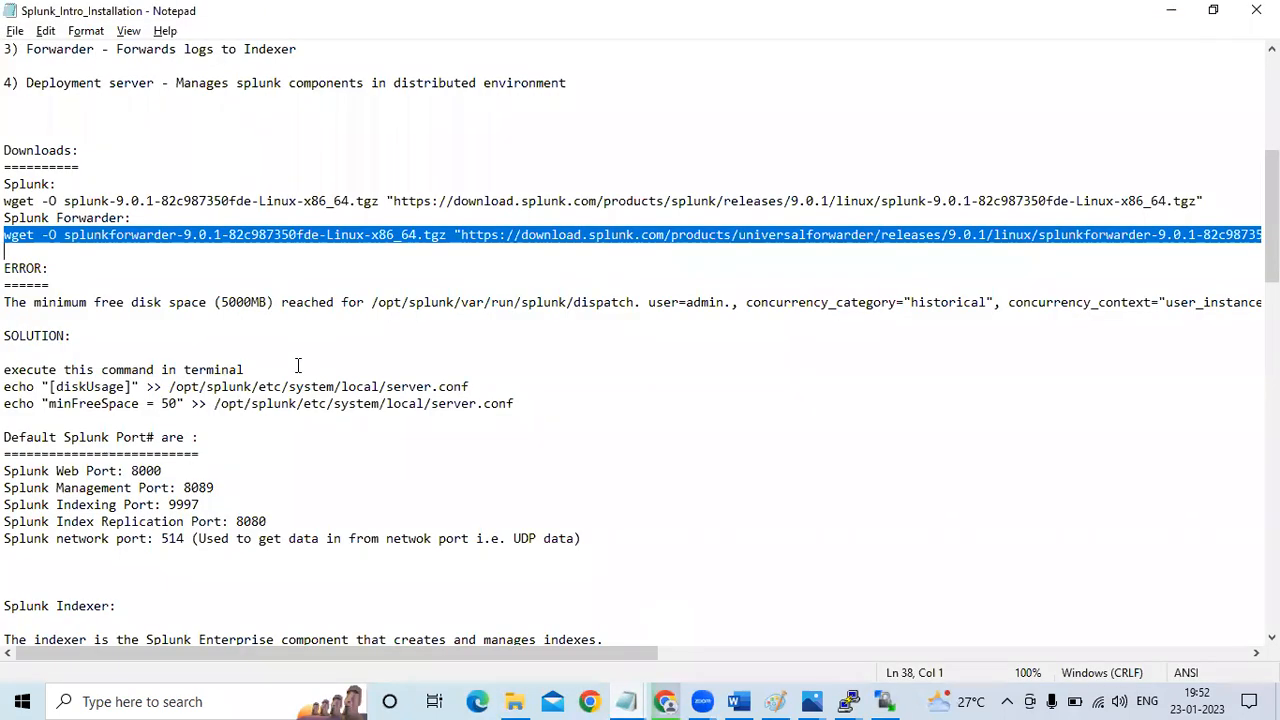
{"action": "key", "text": "alt+Tab"}
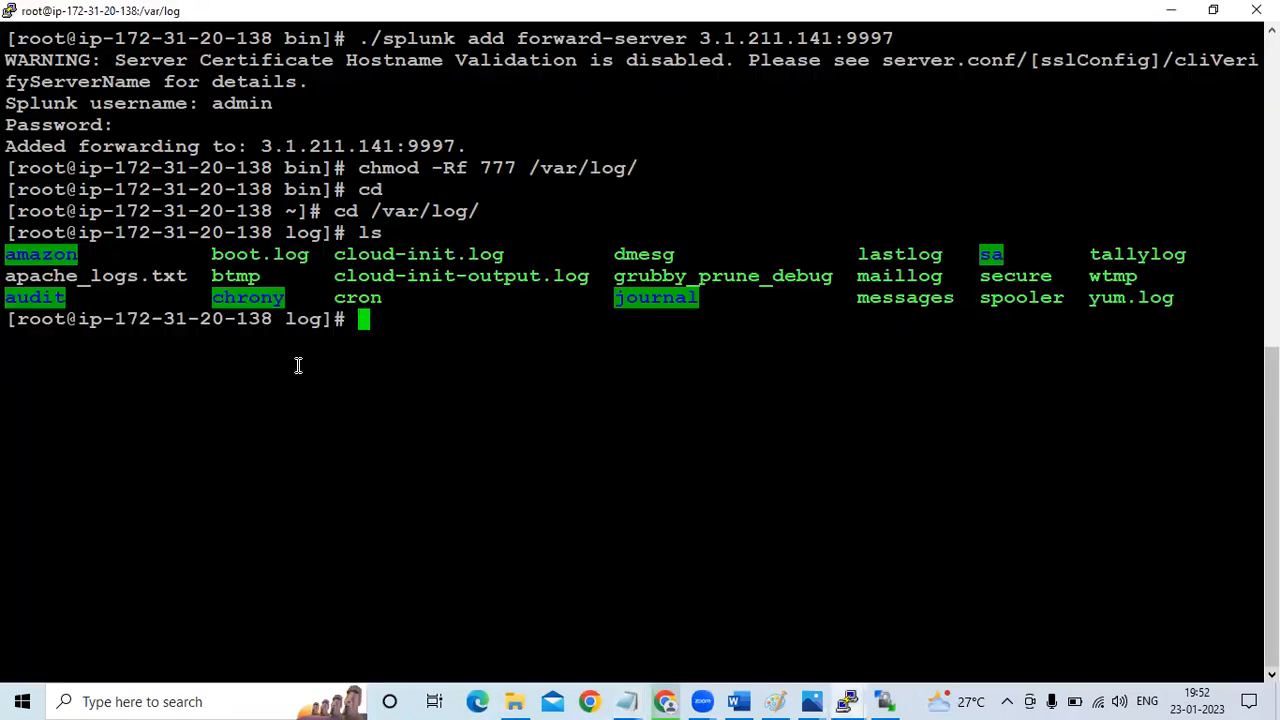
Open the untitled Notepad list of master and slave tasks, and review the items on generating and forwarding the logs
{"action": "left_click", "coordinate": [635, 698]}
{"action": "left_click", "coordinate": [504, 611]}
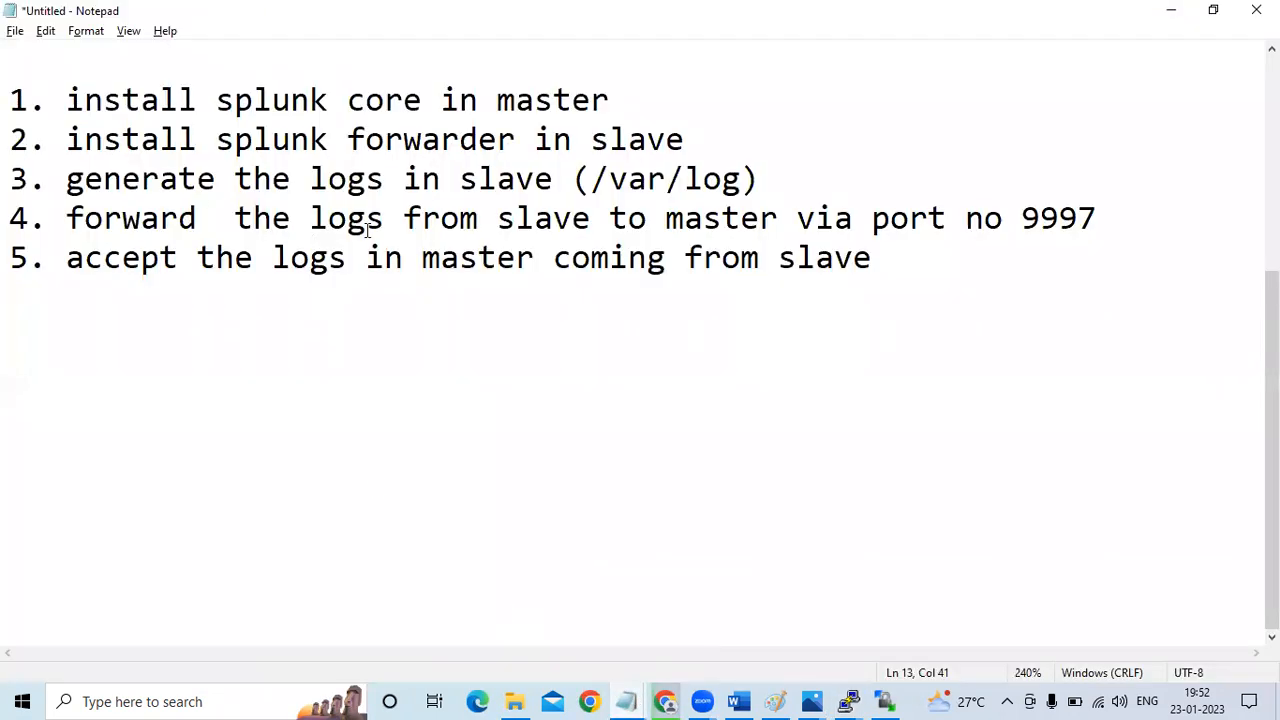
{"action": "left_click", "coordinate": [517, 168]}
{"action": "left_click", "coordinate": [388, 178]}
{"action": "left_click", "coordinate": [424, 216]}
{"action": "left_click", "coordinate": [403, 170]}
Switch to the SPLUNK Word guide and read on past the Testing section to the "Navigate to All time option" instructions
{"action": "left_click", "coordinate": [738, 701]}
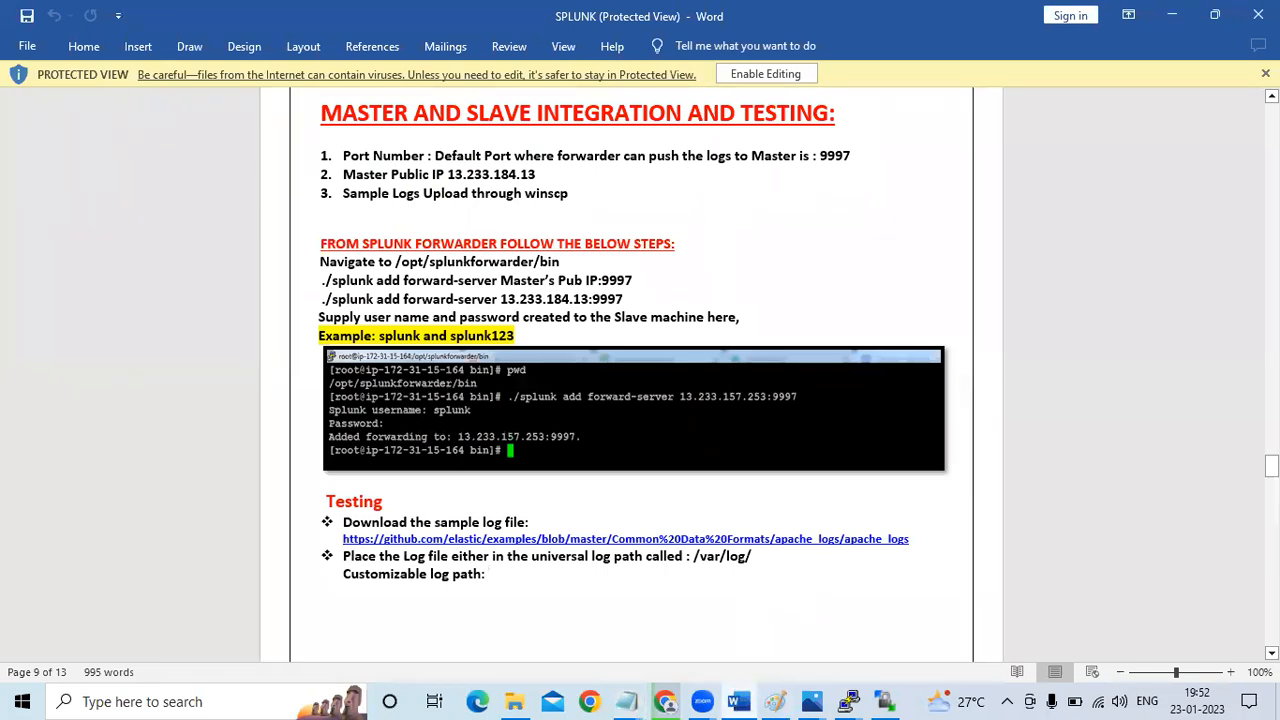
{"action": "scroll", "coordinate": [630, 375], "scroll_direction": "down", "scroll_amount": 5}
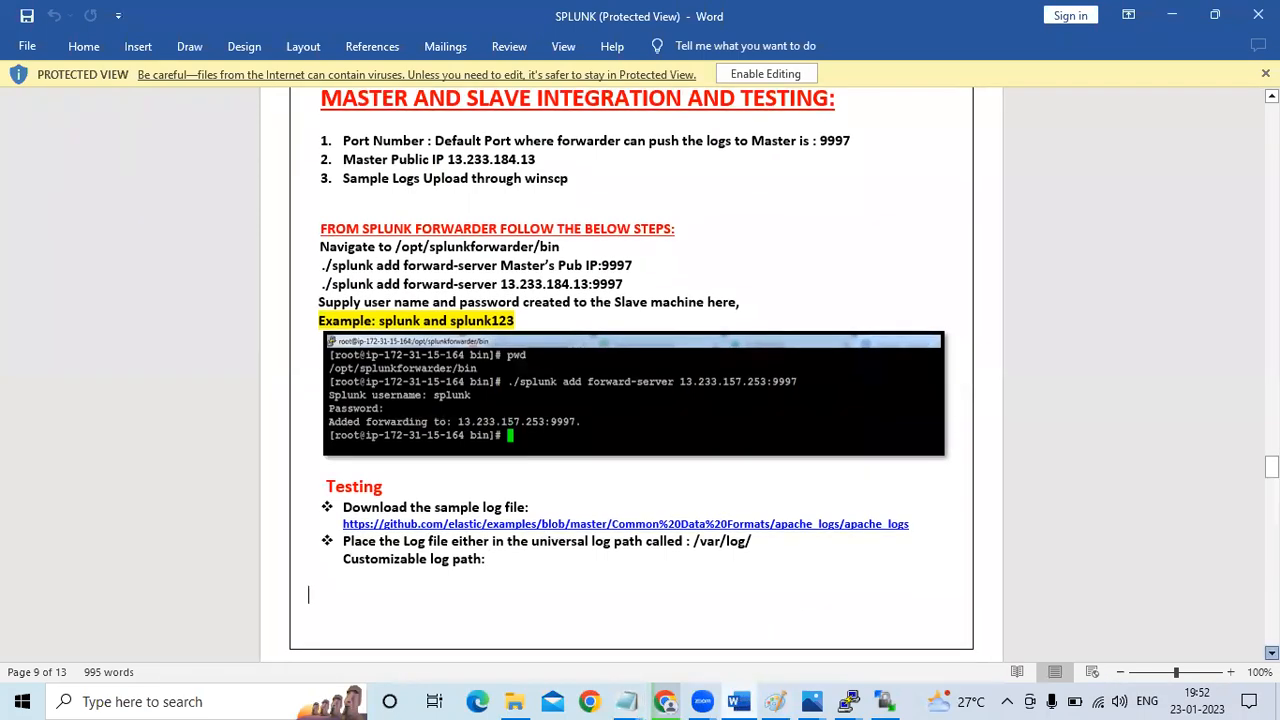
{"action": "scroll", "coordinate": [630, 375], "scroll_direction": "down", "scroll_amount": 10}
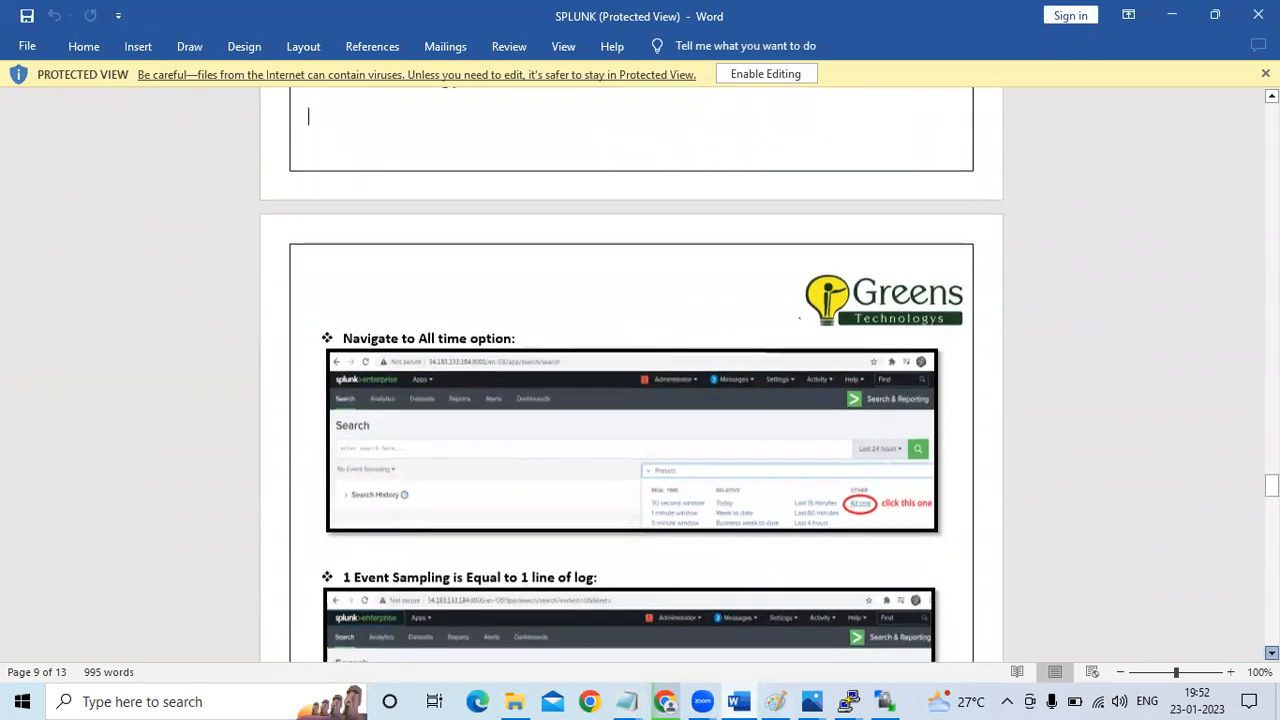
Copy the "./splunk add monitor /var/log/syslog -index main -sourcetype slave1logs" command from the guide's slave machine section
{"action": "scroll", "coordinate": [630, 375], "scroll_direction": "down", "scroll_amount": 11}
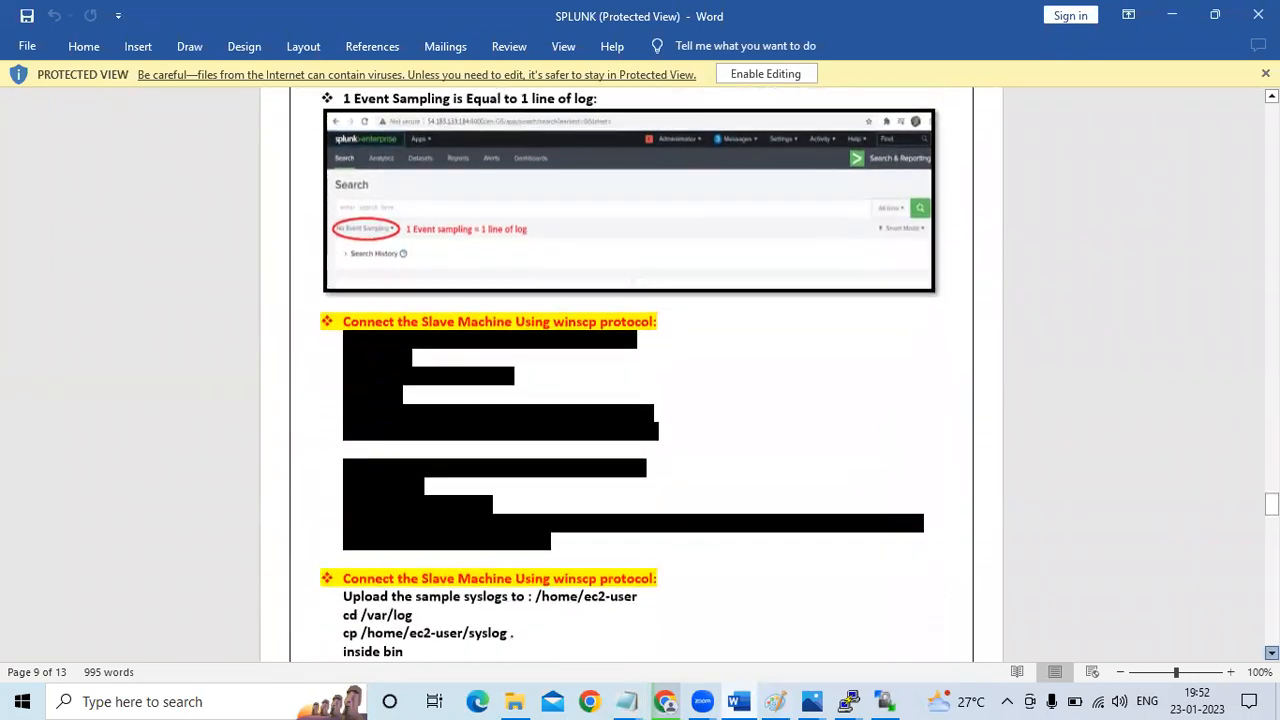
{"action": "scroll", "coordinate": [630, 375], "scroll_direction": "down", "scroll_amount": 1}
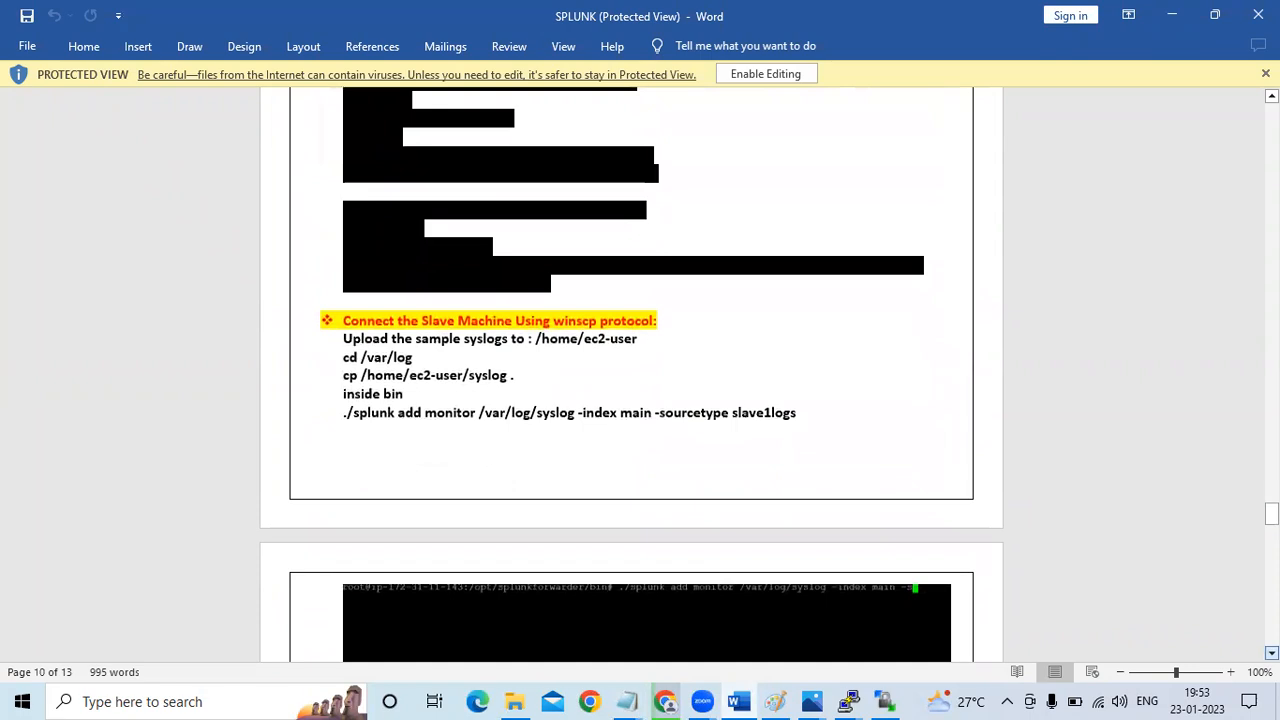
{"action": "scroll", "coordinate": [630, 375], "scroll_direction": "down", "scroll_amount": 1}
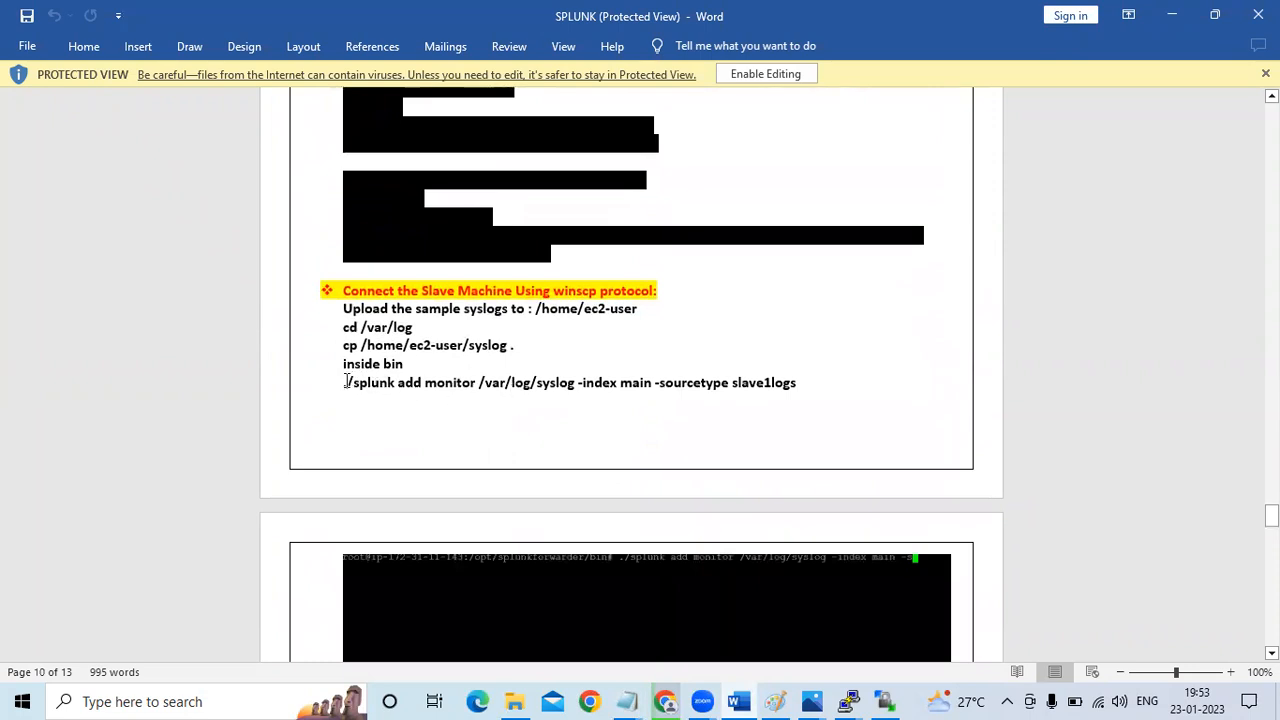
{"action": "left_click_drag", "start_coordinate": [344, 383], "coordinate": [789, 426]}
{"action": "left_click_drag", "start_coordinate": [800, 383], "coordinate": [800, 388]}
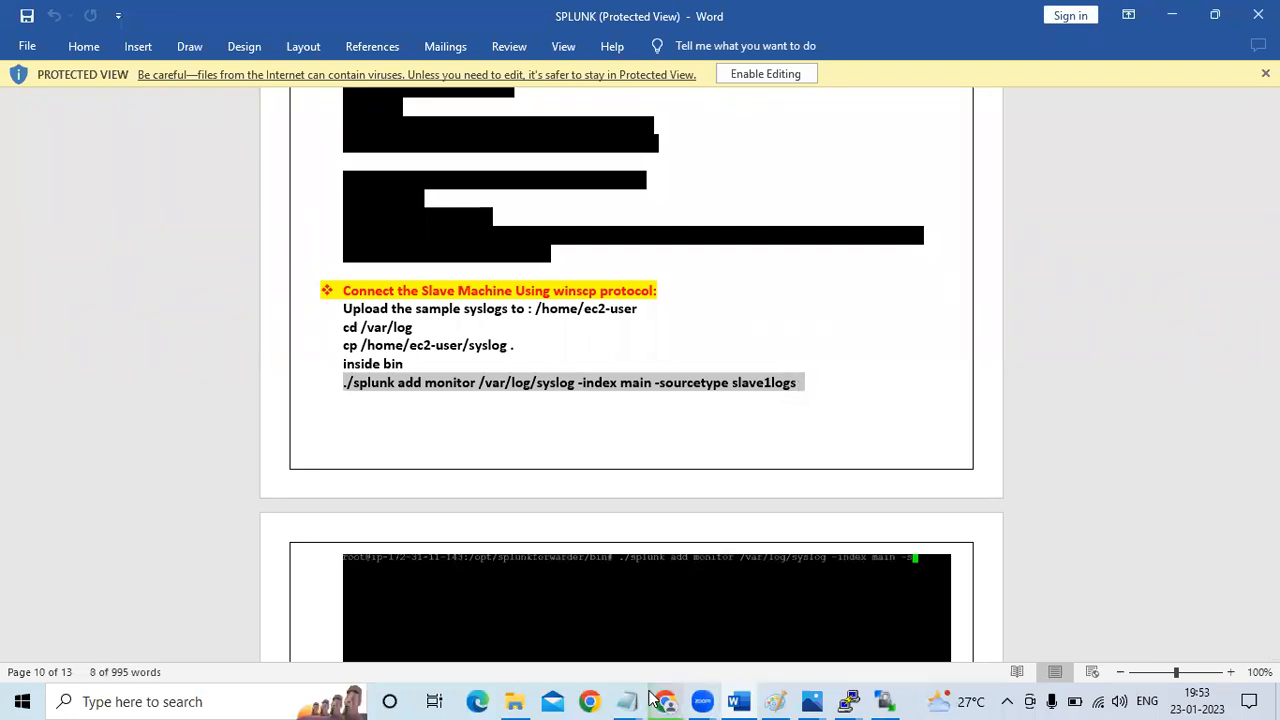
Switch to the untitled Notepad task list, paste the monitor command below item 5 and reduce the text zoom to 190%
{"action": "mouse_move", "coordinate": [632, 697]}
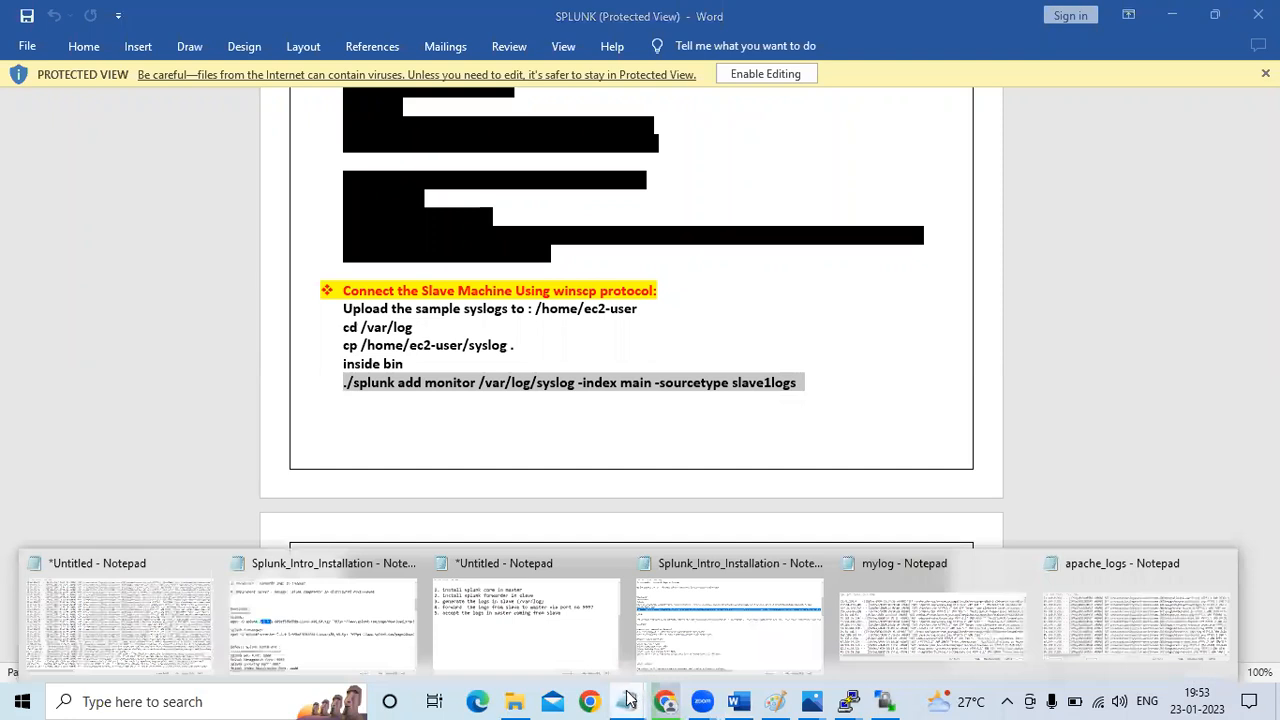
{"action": "left_click", "coordinate": [562, 648]}
{"action": "left_click", "coordinate": [908, 266]}
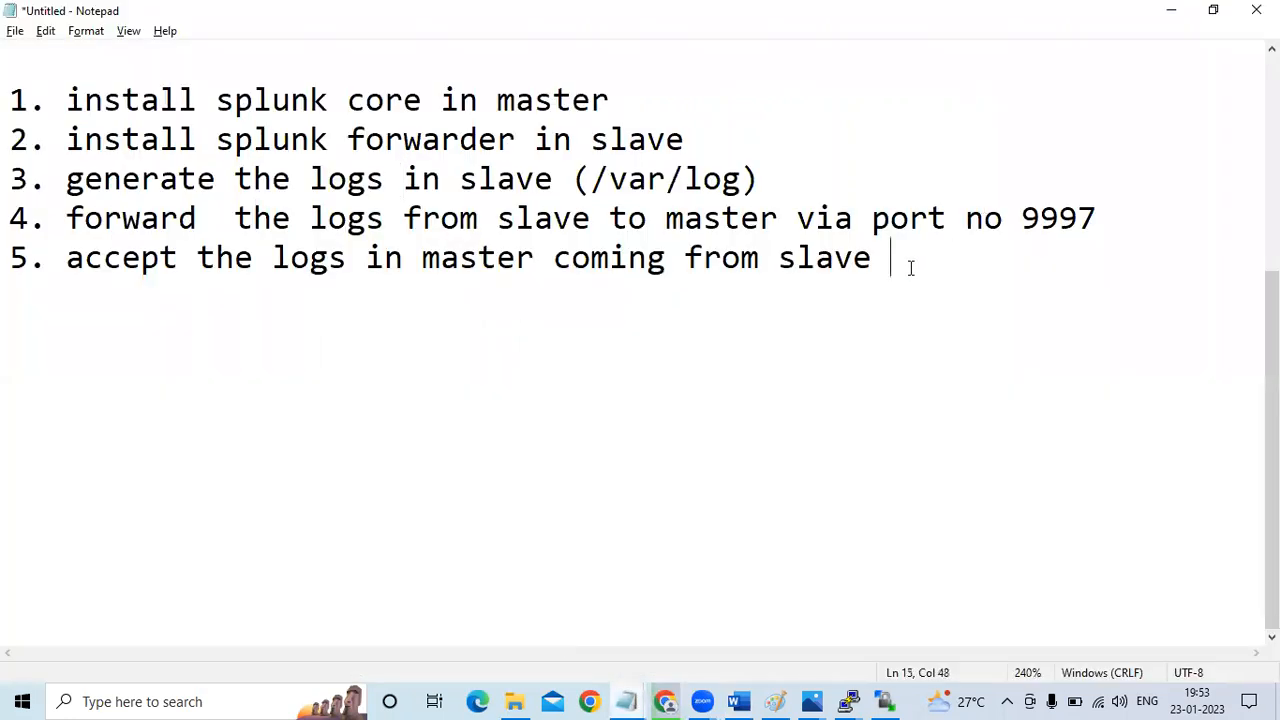
{"action": "key", "text": "Return"}
{"action": "key", "text": "Return"}
{"action": "key", "text": "ctrl+v"}
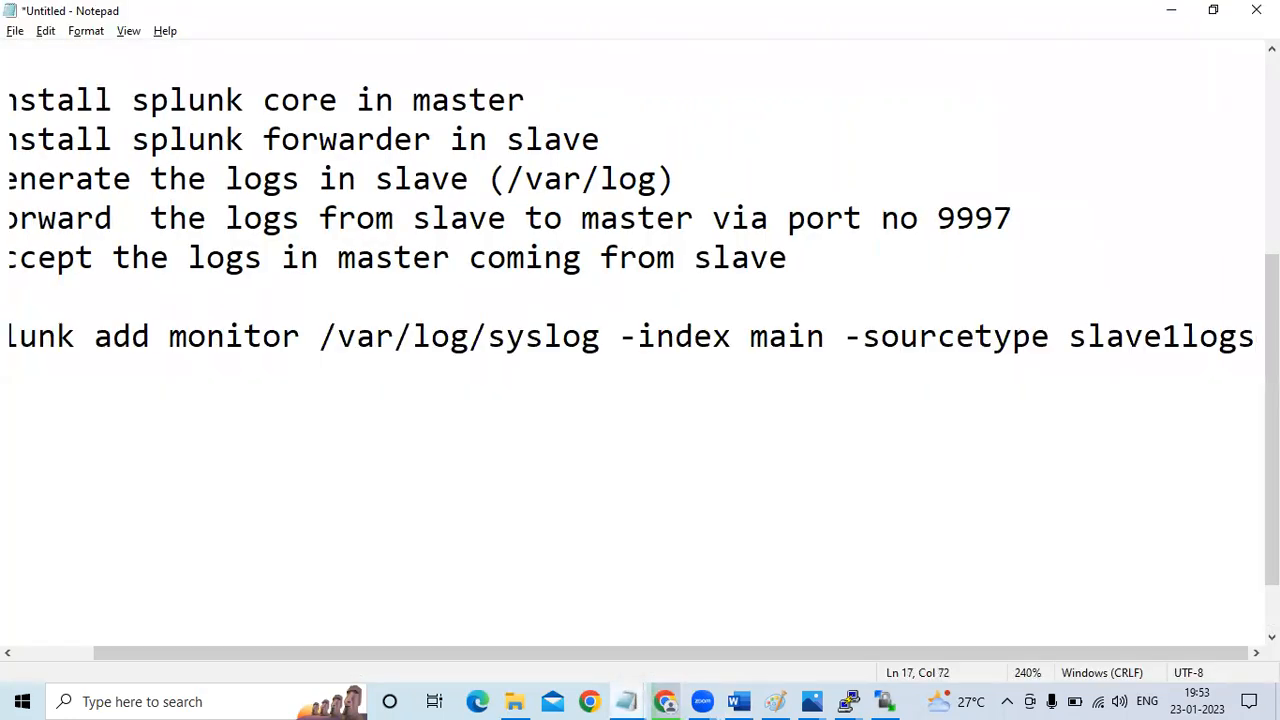
{"action": "key", "text": "ctrl+minus"}
{"action": "key", "text": "ctrl+minus"}
{"action": "key", "text": "ctrl+minus"}
{"action": "key", "text": "ctrl+minus"}
{"action": "key", "text": "ctrl+minus"}
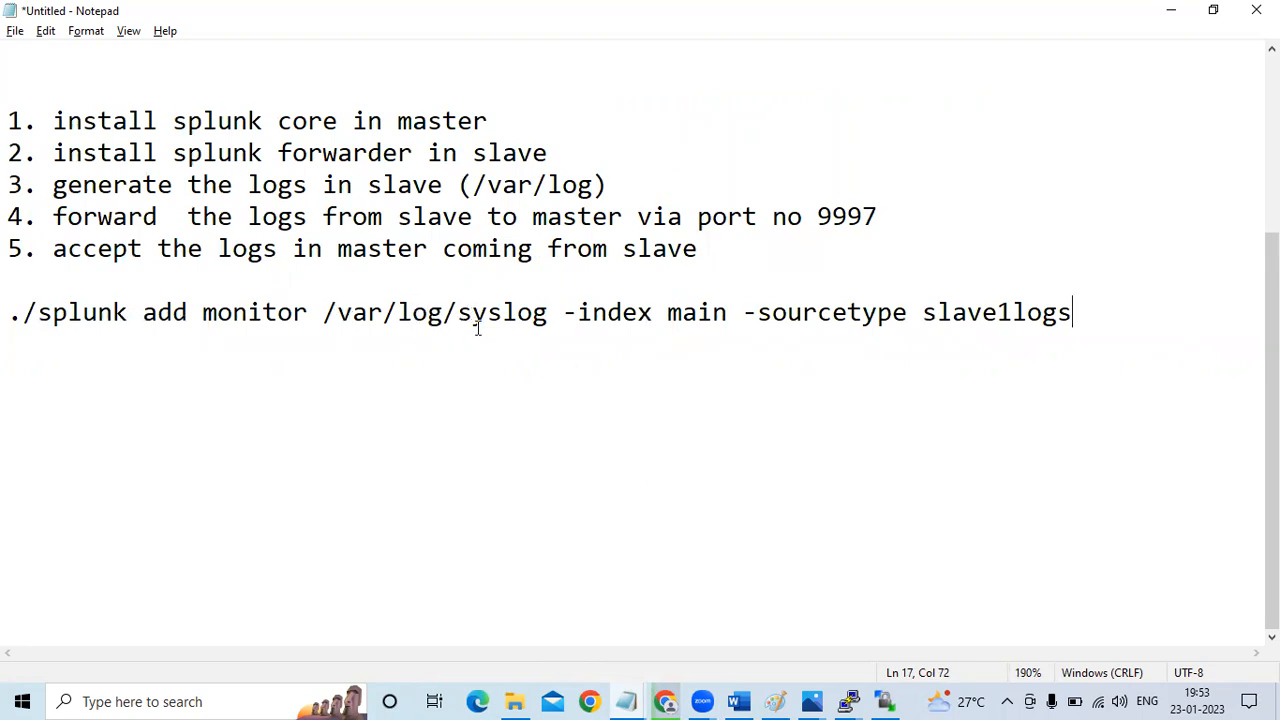
Copy the name apache_logs from the forwarder's PuTTY file listing and replace syslog with it in the Notepad monitor command
{"action": "left_click", "coordinate": [861, 699]}
{"action": "left_click", "coordinate": [937, 634]}
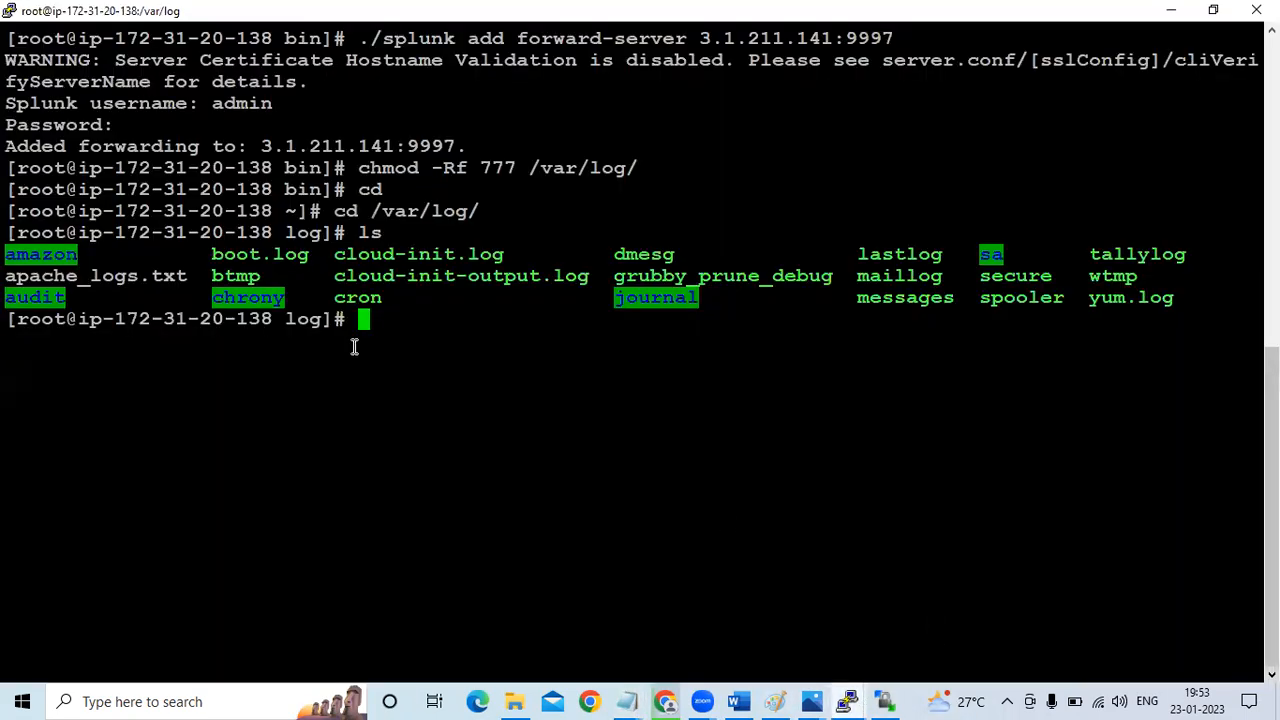
{"action": "left_click_drag", "start_coordinate": [8, 276], "coordinate": [136, 272]}
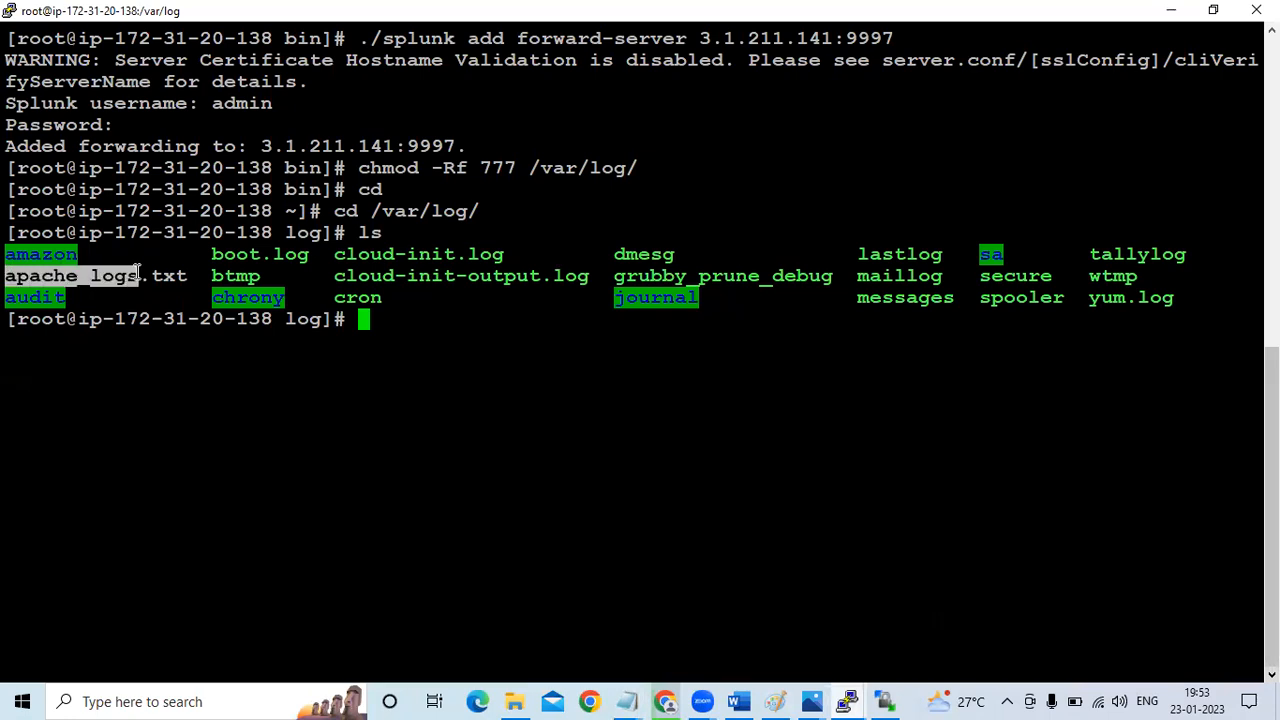
{"action": "key", "text": "alt+Tab"}
{"action": "left_click", "coordinate": [546, 312]}
{"action": "key", "text": "BackSpace"}
{"action": "key", "text": "BackSpace"}
{"action": "key", "text": "BackSpace"}
{"action": "key", "text": "BackSpace"}
{"action": "key", "text": "BackSpace"}
{"action": "key", "text": "BackSpace"}
{"action": "right_click", "coordinate": [549, 312]}
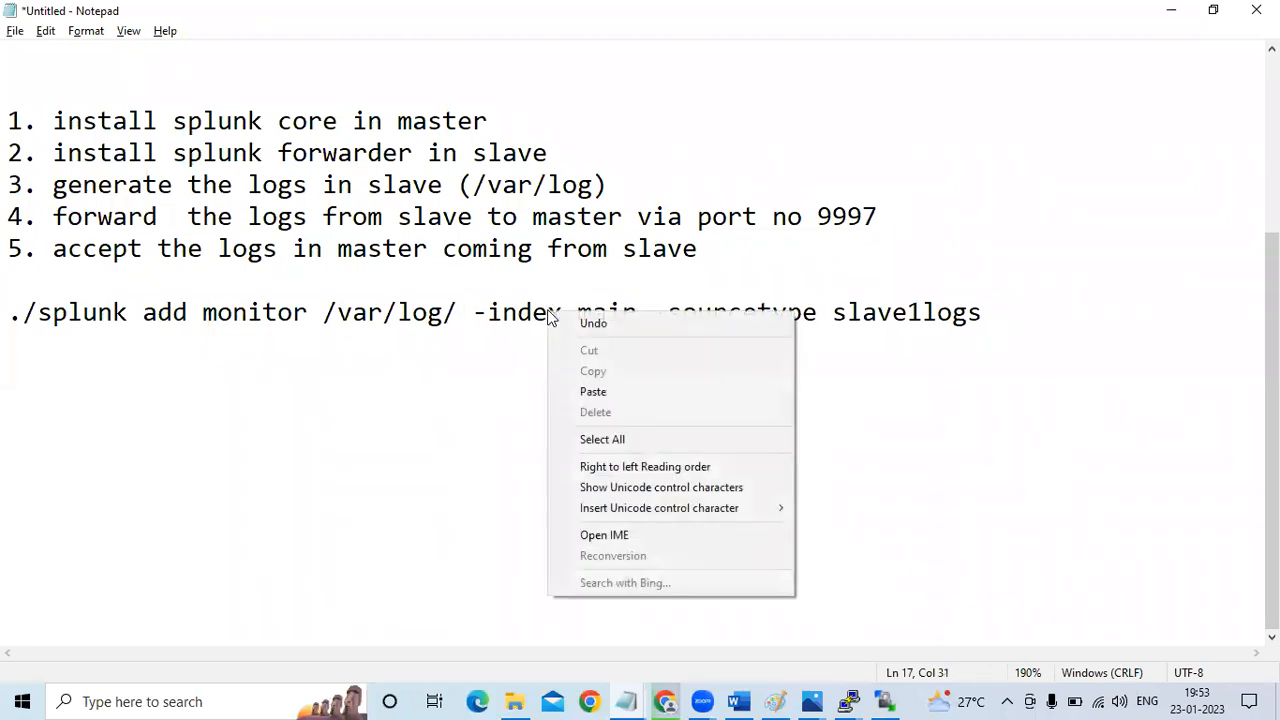
{"action": "left_click", "coordinate": [565, 389]}
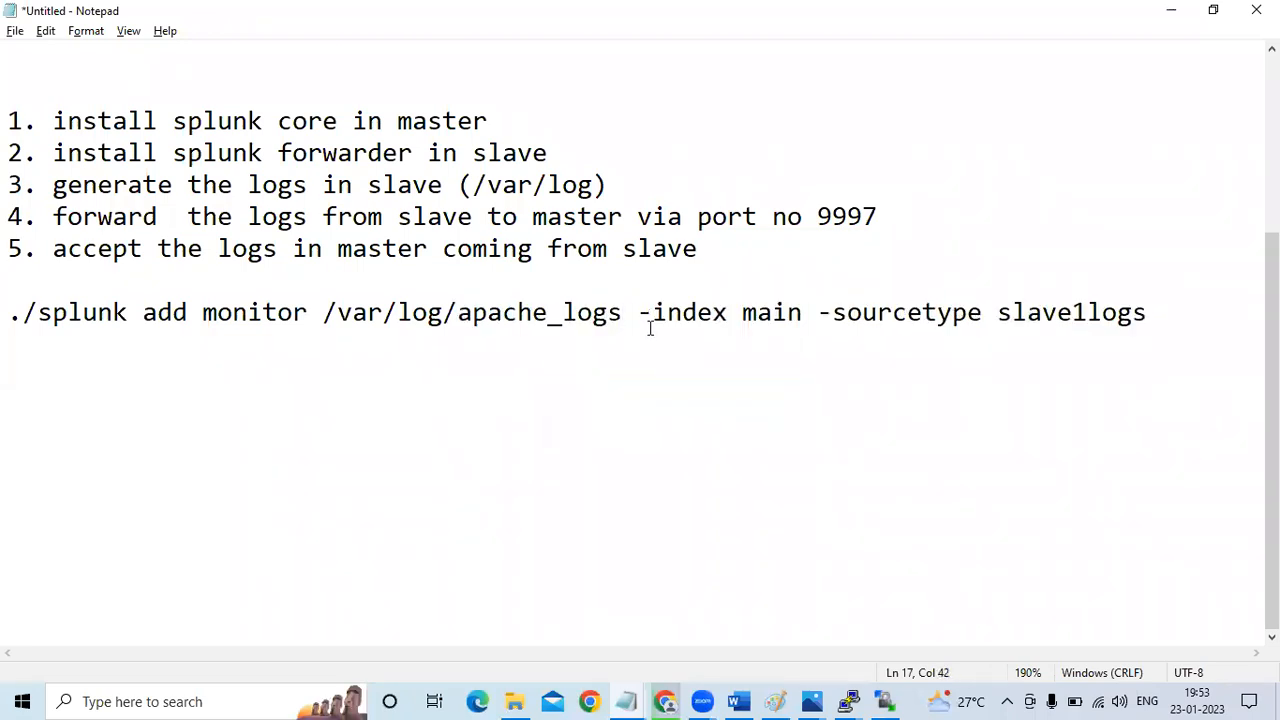
Review the -index, main and -sourcetype slave1logs parts of the Notepad monitor command
{"action": "left_click_drag", "start_coordinate": [638, 312], "coordinate": [726, 313]}
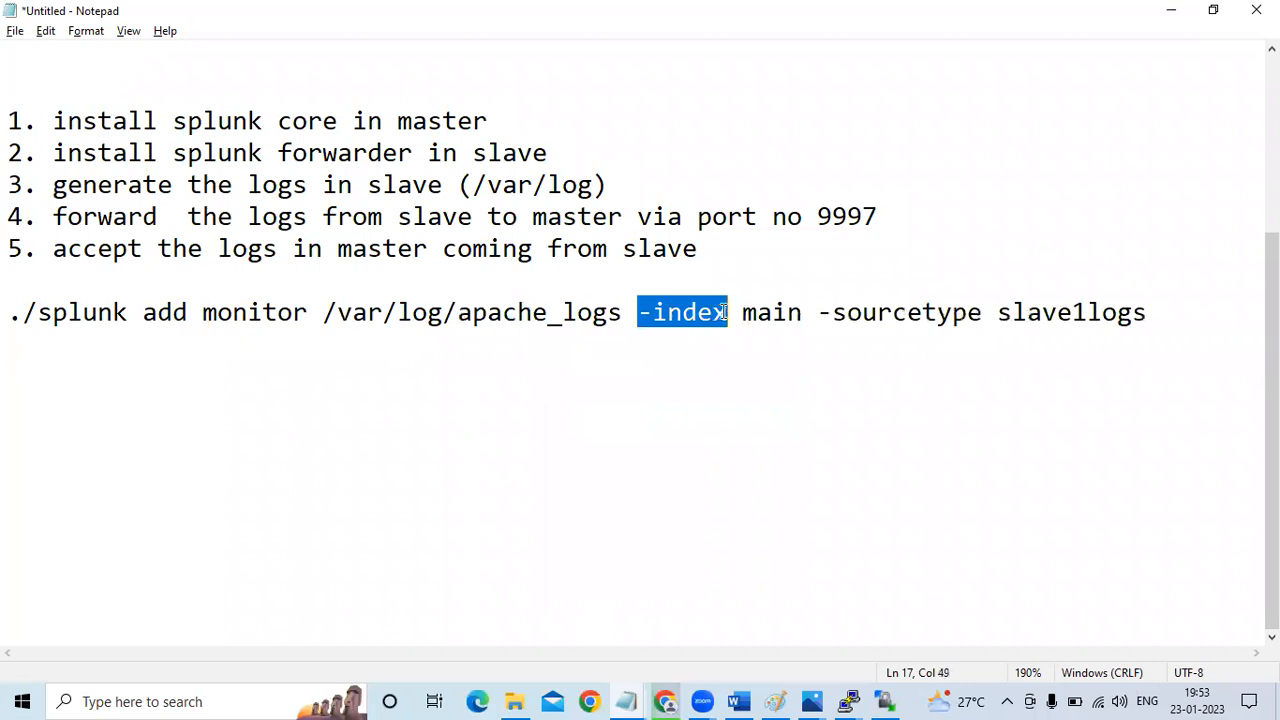
{"action": "left_click", "coordinate": [724, 313]}
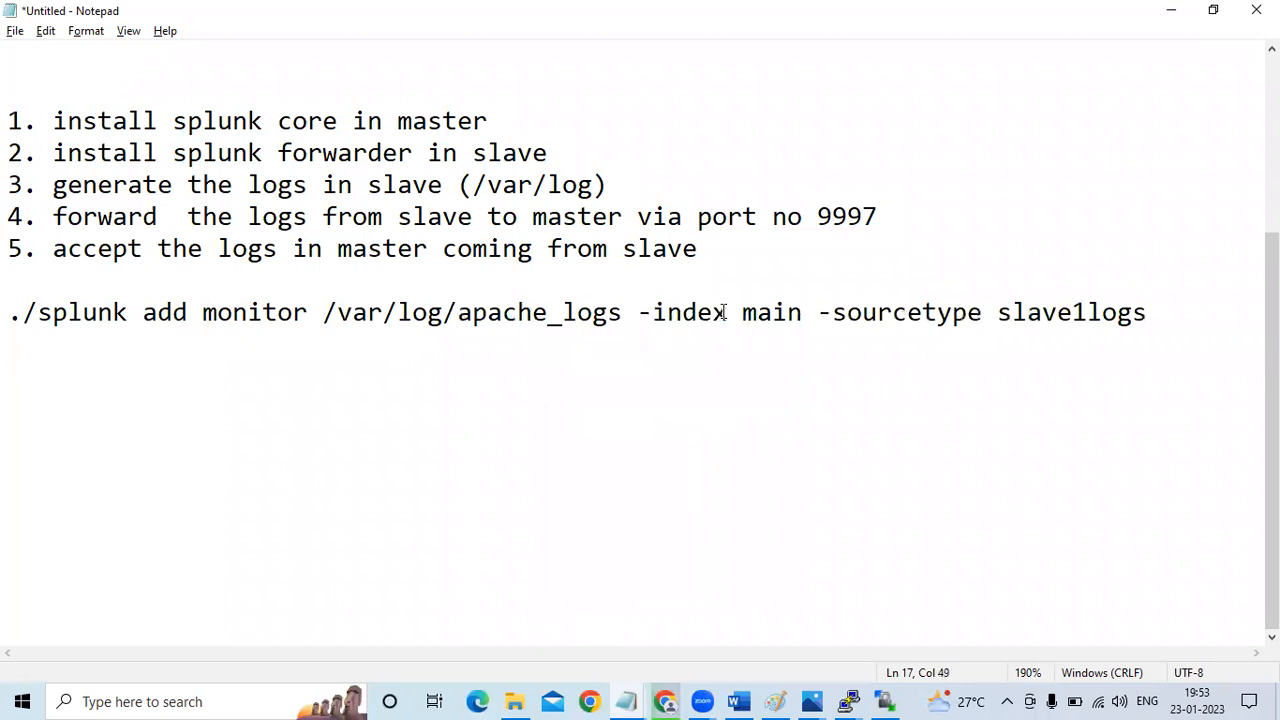
{"action": "left_click_drag", "start_coordinate": [741, 312], "coordinate": [808, 310]}
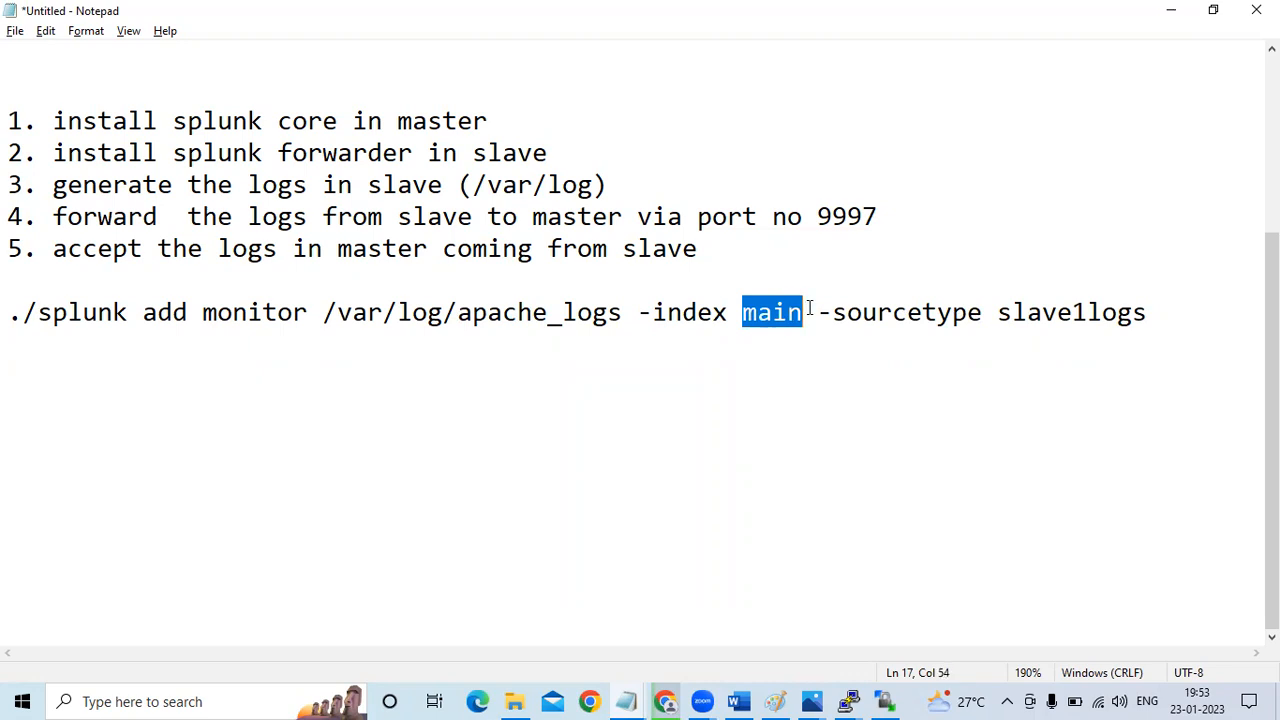
{"action": "left_click", "coordinate": [810, 312]}
{"action": "left_click_drag", "start_coordinate": [824, 316], "coordinate": [1143, 318]}
{"action": "left_click", "coordinate": [982, 310]}
{"action": "left_click", "coordinate": [1143, 318]}
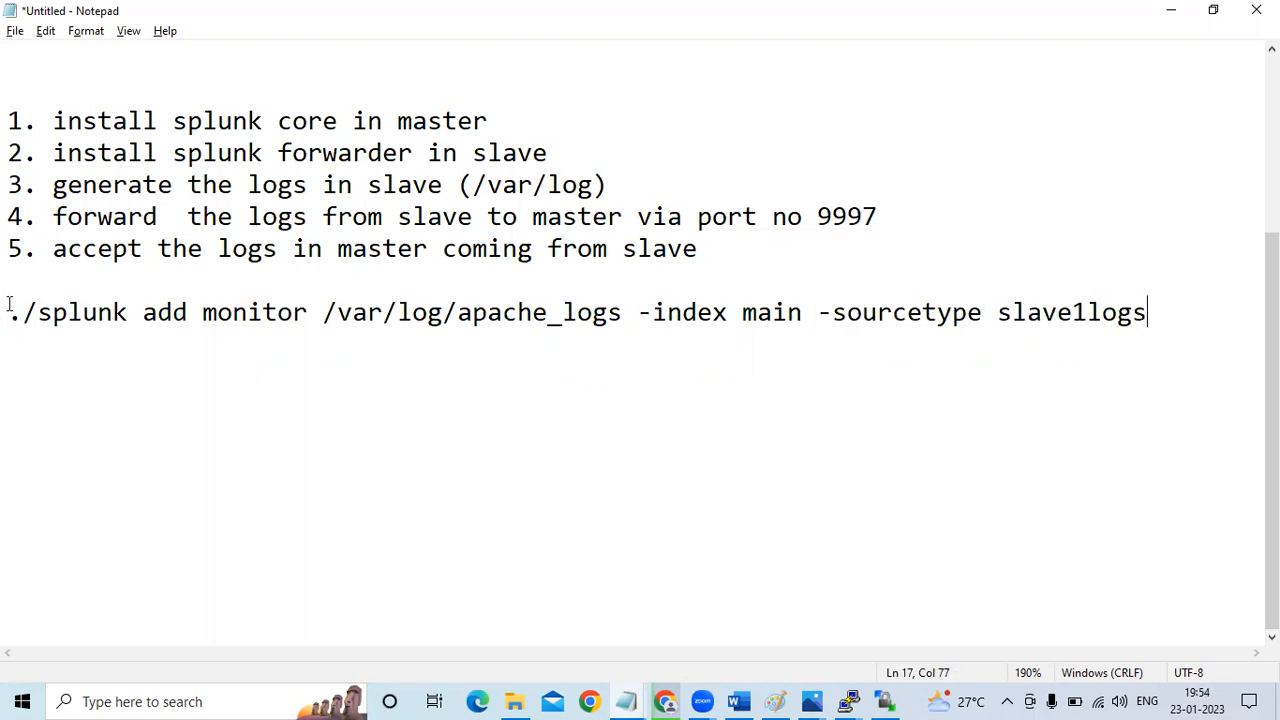
Copy the complete edited monitor command from Notepad and switch to the forwarder's PuTTY terminal
{"action": "left_click_drag", "start_coordinate": [8, 308], "coordinate": [8, 350]}
{"action": "key", "text": "ctrl+c"}
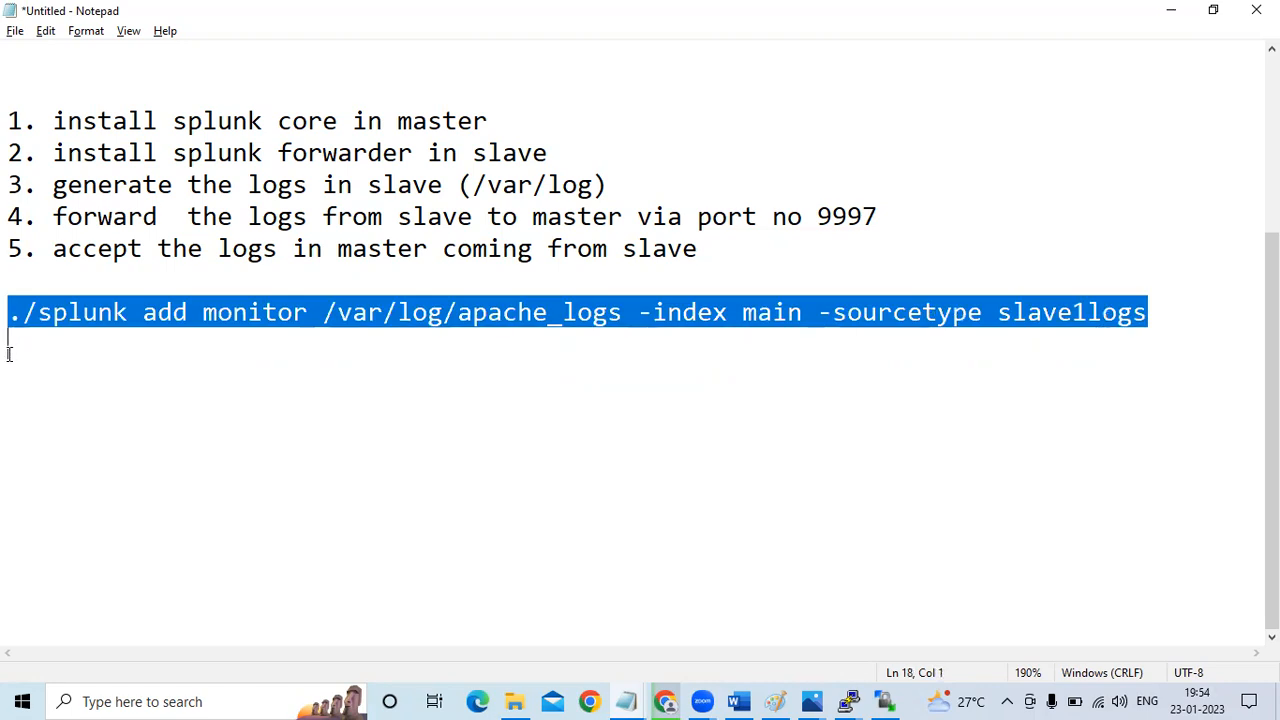
{"action": "left_click", "coordinate": [848, 701]}
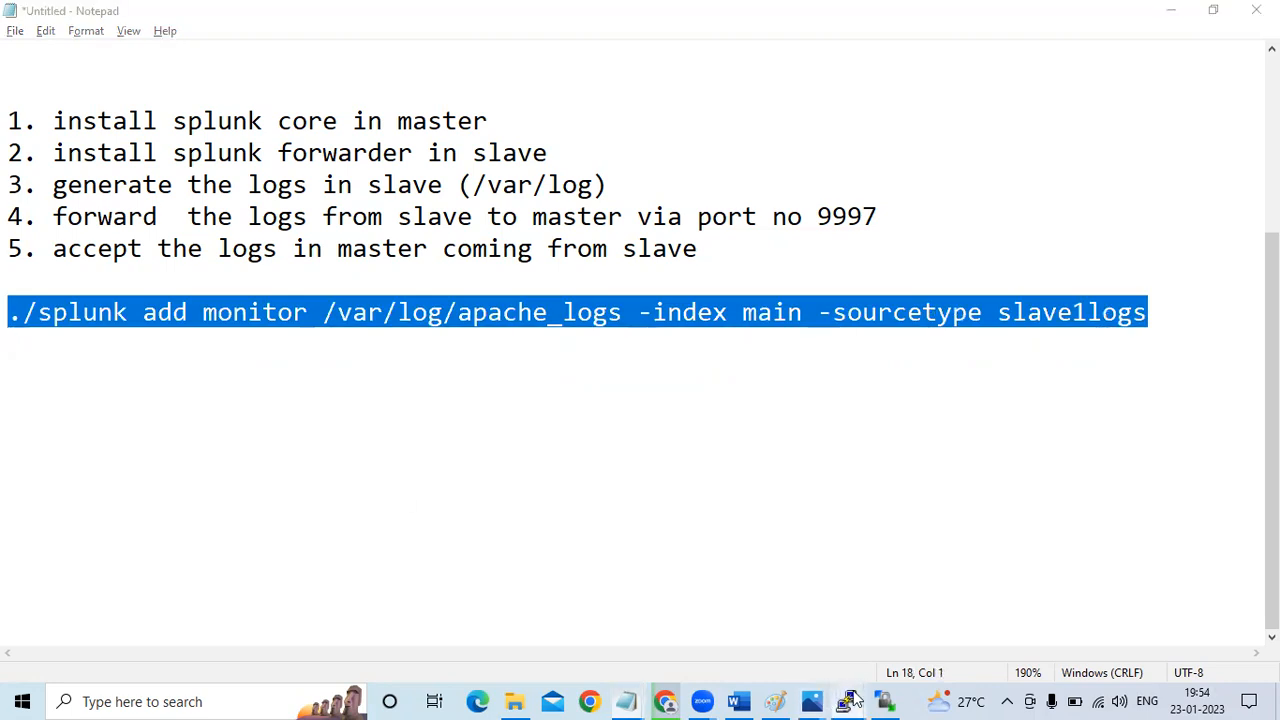
{"action": "left_click", "coordinate": [941, 608]}
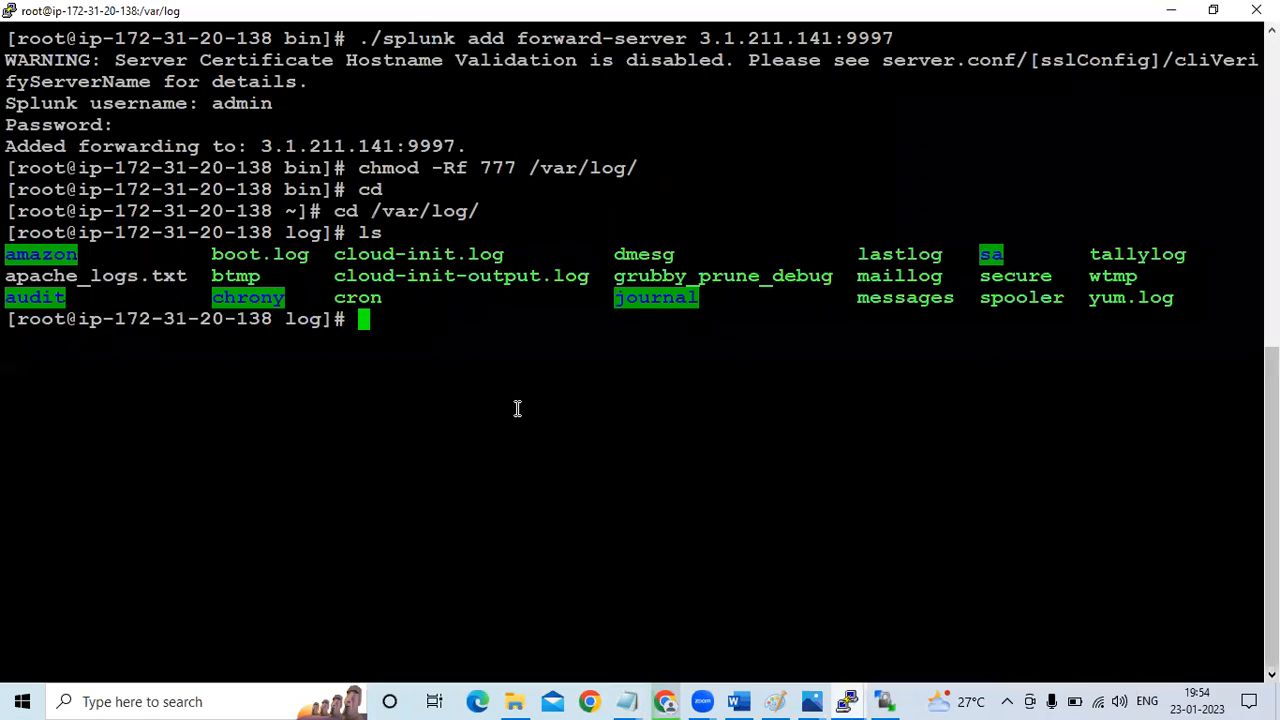
Return to the home directory and change to /opt/splunkforwarder/bin/
{"action": "type", "text": "cd"}
{"action": "key", "text": "Return"}
{"action": "type", "text": "cd"}
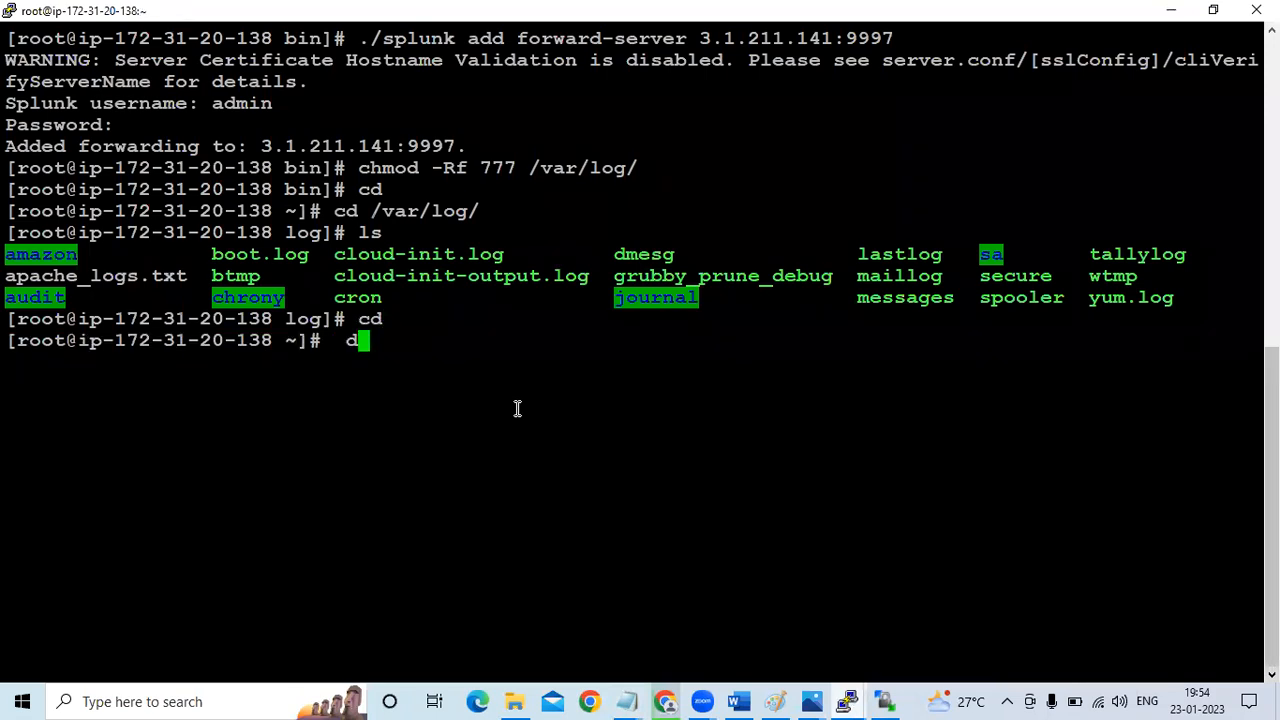
{"action": "type", "text": " op"}
{"action": "key", "text": "BackSpace"}
{"action": "key", "text": "BackSpace"}
{"action": "type", "text": "/opt/"}
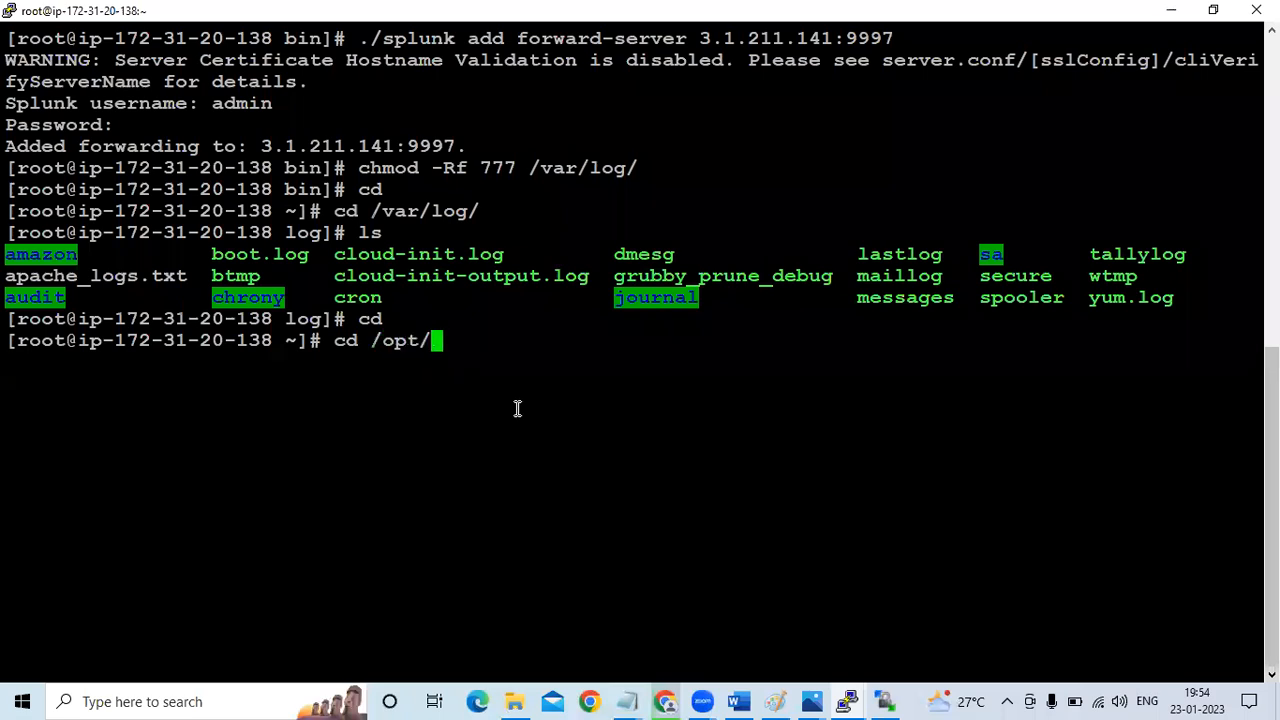
{"action": "type", "text": "s"}
{"action": "key", "text": "Tab"}
{"action": "type", "text": "b"}
{"action": "key", "text": "Tab"}
{"action": "key", "text": "Return"}
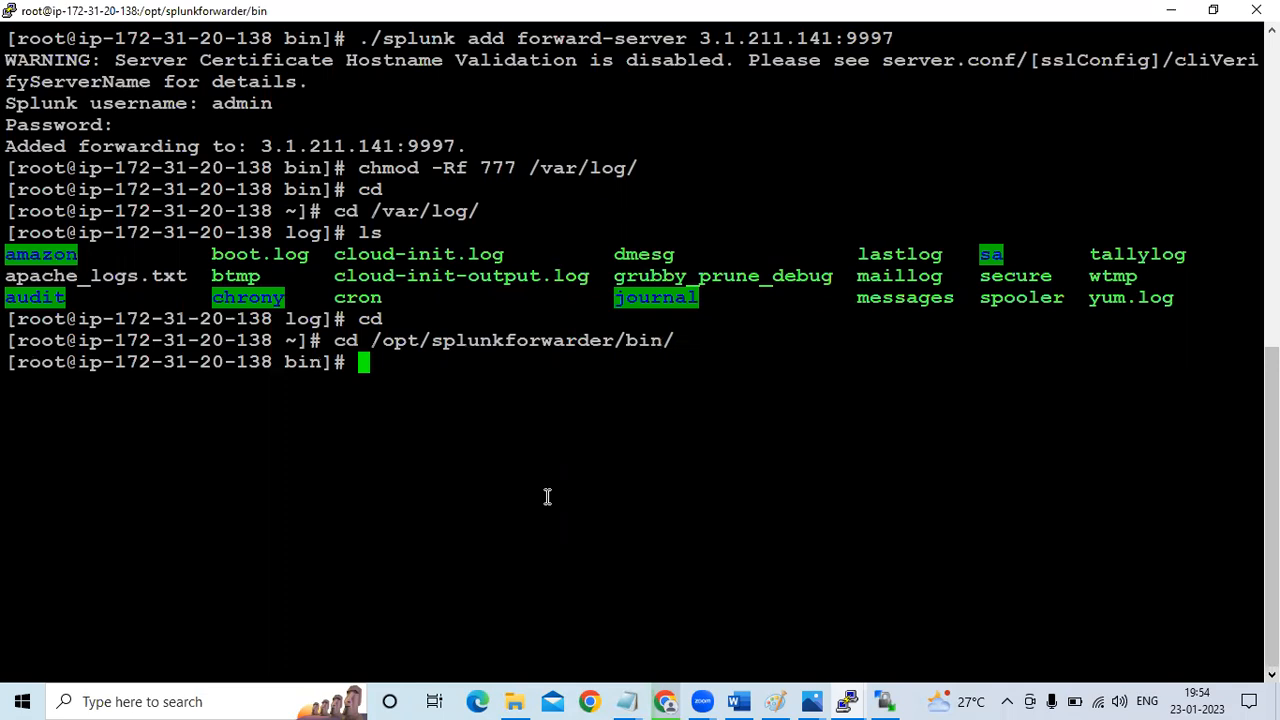
Try to add a Splunk monitor for /var/log/apache_logs with index main and sourcetype slave1logs
{"action": "right_click", "coordinate": [385, 368]}
{"action": "key", "text": "Return"}
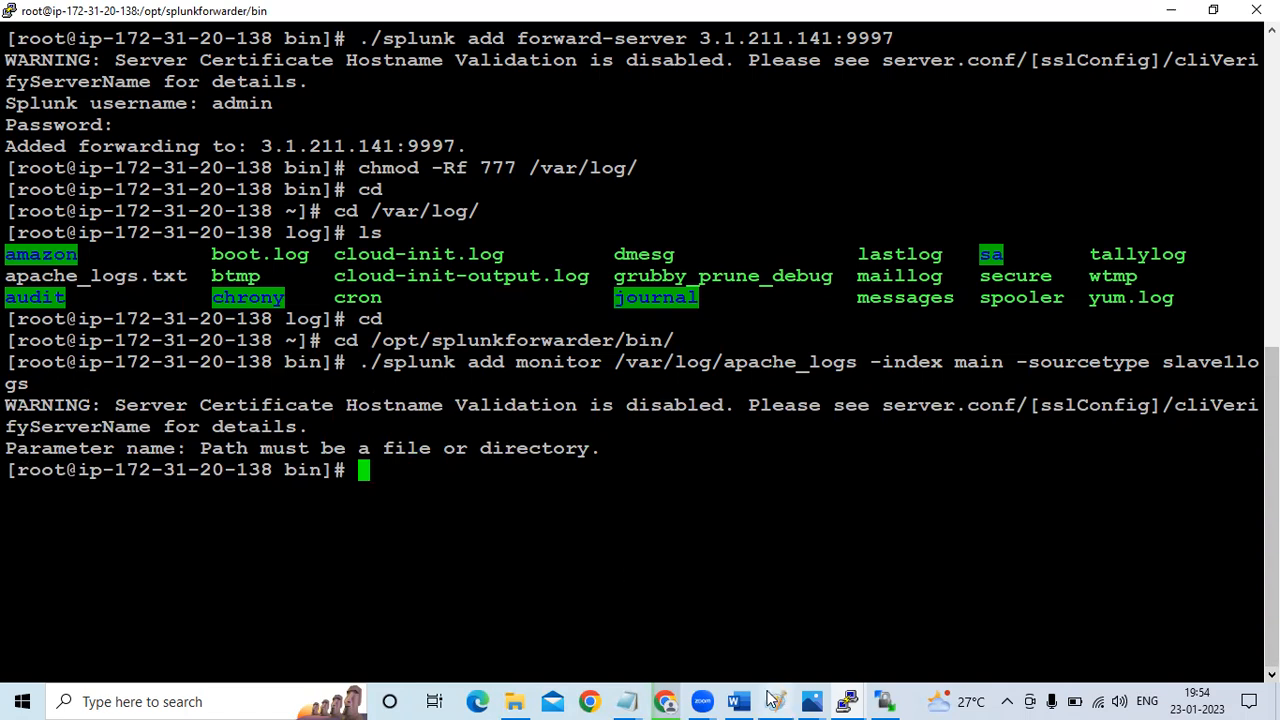
Switch to the SPLUNK Word guide and compare its monitor command, reading on to the "In master Splunk" instructions
{"action": "left_click", "coordinate": [742, 700]}
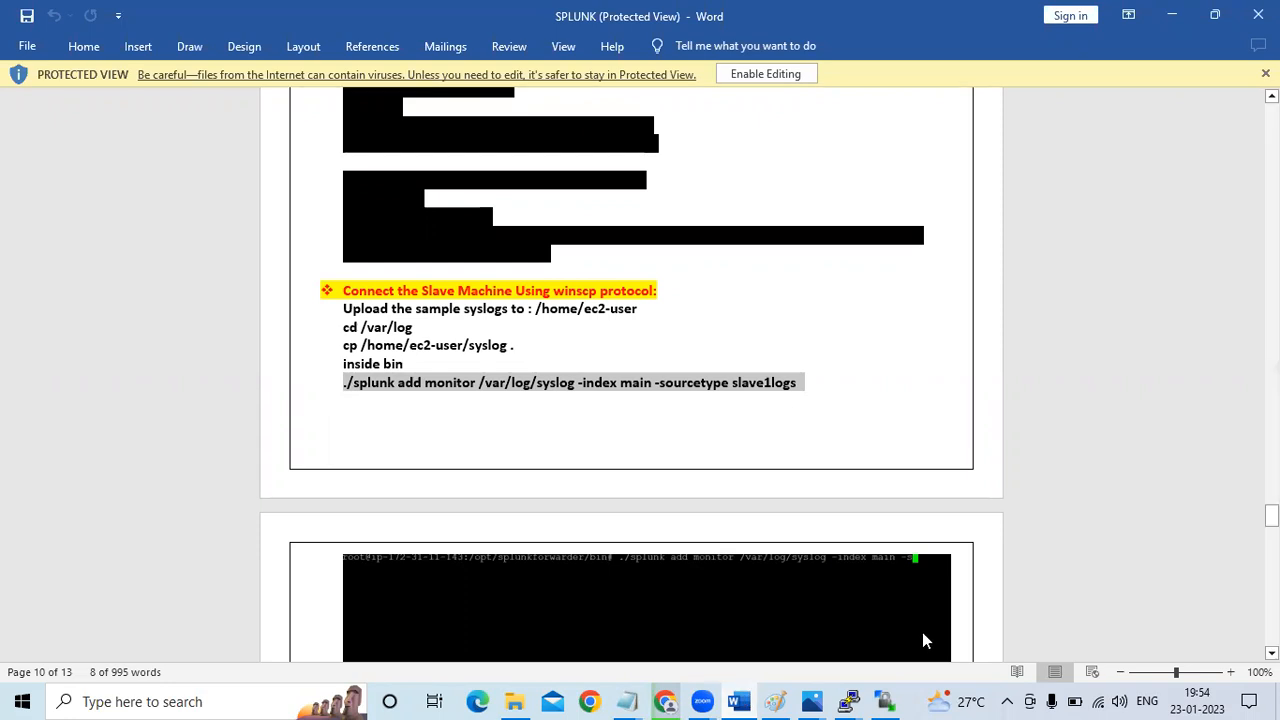
{"action": "scroll", "coordinate": [640, 375], "scroll_direction": "down", "scroll_amount": 2}
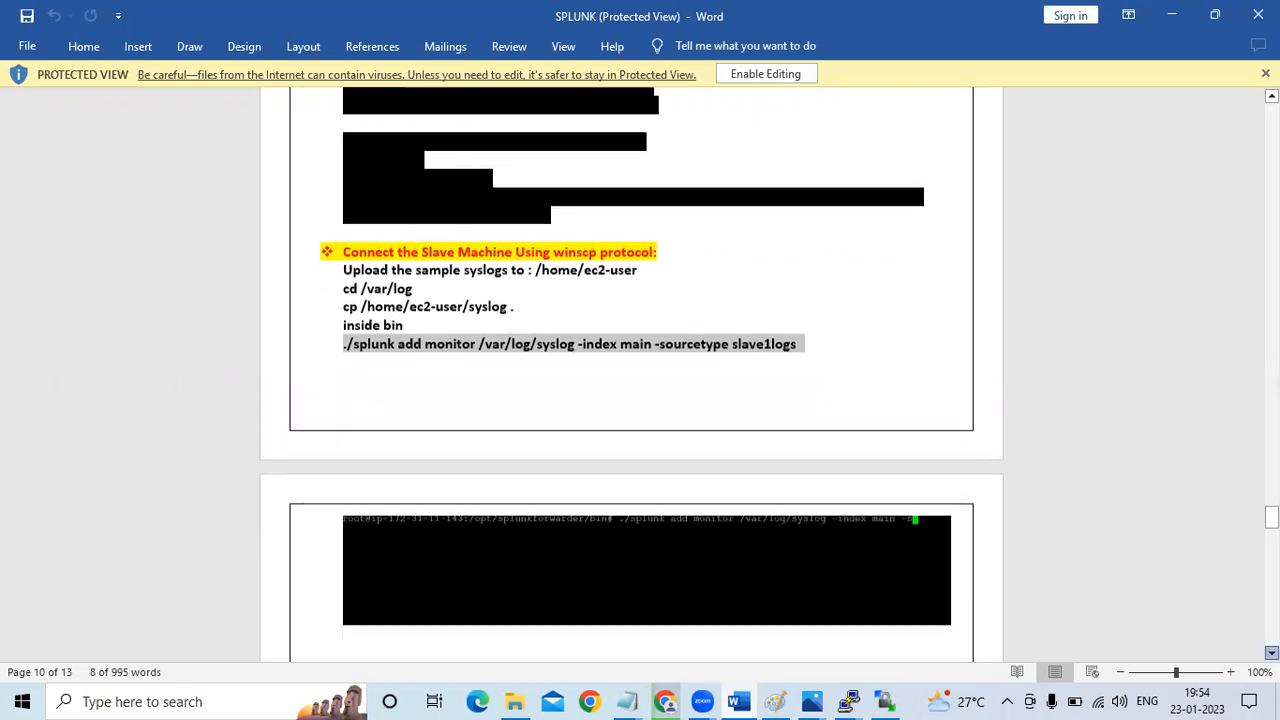
{"action": "scroll", "coordinate": [640, 375], "scroll_direction": "down", "scroll_amount": 1}
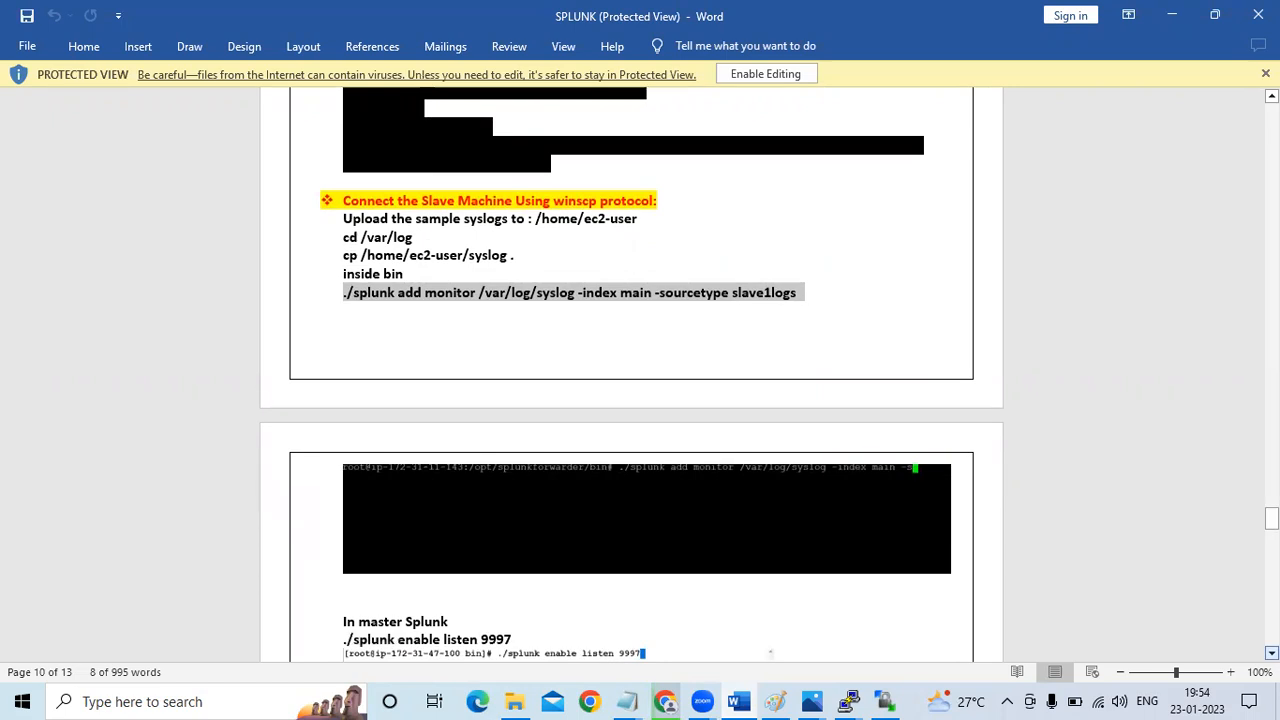
Back in the forwarder's terminal, rerun the monitor command with the path corrected to /var/log/apache_logs.txt
{"action": "key", "text": "alt+Tab"}
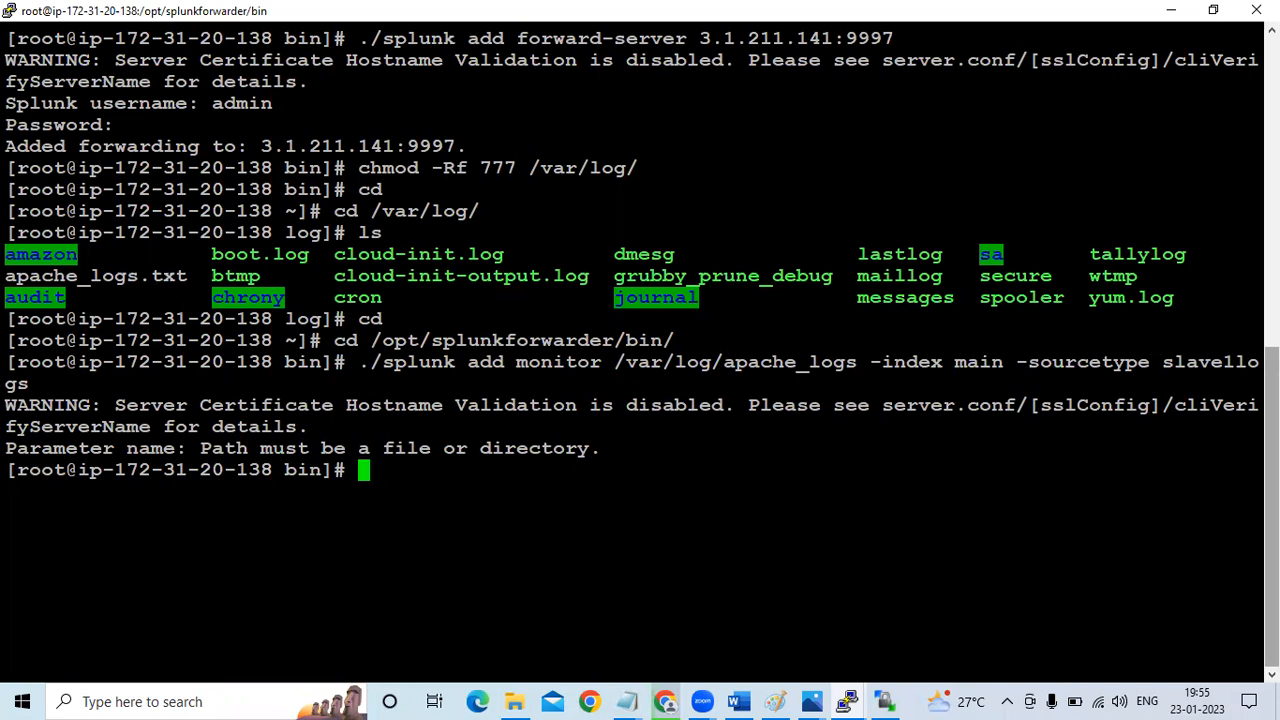
{"action": "key", "text": "Up"}
{"action": "key", "text": "Left"}
{"action": "key", "text": "Left"}
{"action": "key", "text": "Left"}
{"action": "key", "text": "Left"}
{"action": "key", "text": "Left"}
{"action": "key", "text": "Left"}
{"action": "key", "text": "Left"}
{"action": "key", "text": "Left"}
{"action": "key", "text": "Left"}
{"action": "key", "text": "Left"}
{"action": "key", "text": "Left"}
{"action": "key", "text": "Left"}
{"action": "key", "text": "Left"}
{"action": "key", "text": "Left"}
{"action": "key", "text": "Left"}
{"action": "key", "text": "Left"}
{"action": "key", "text": "Left"}
{"action": "key", "text": "Left"}
{"action": "key", "text": "Left"}
{"action": "key", "text": "Left"}
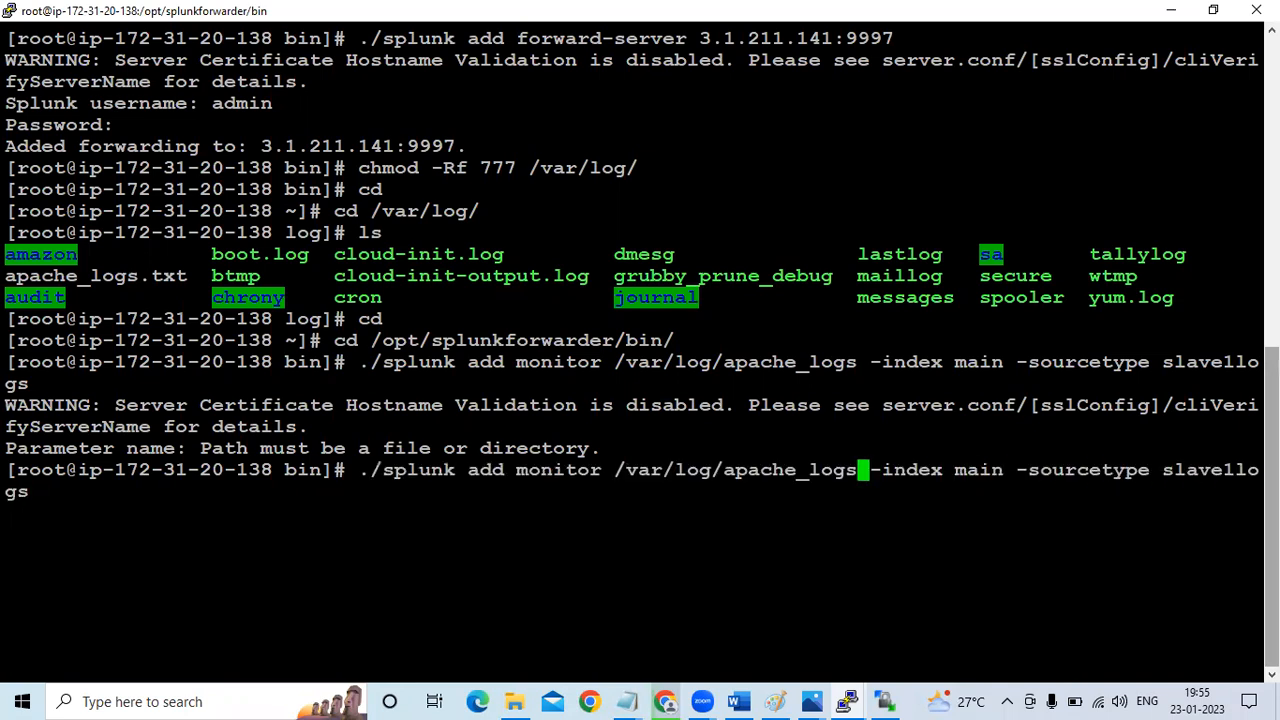
{"action": "type", "text": ".txt"}
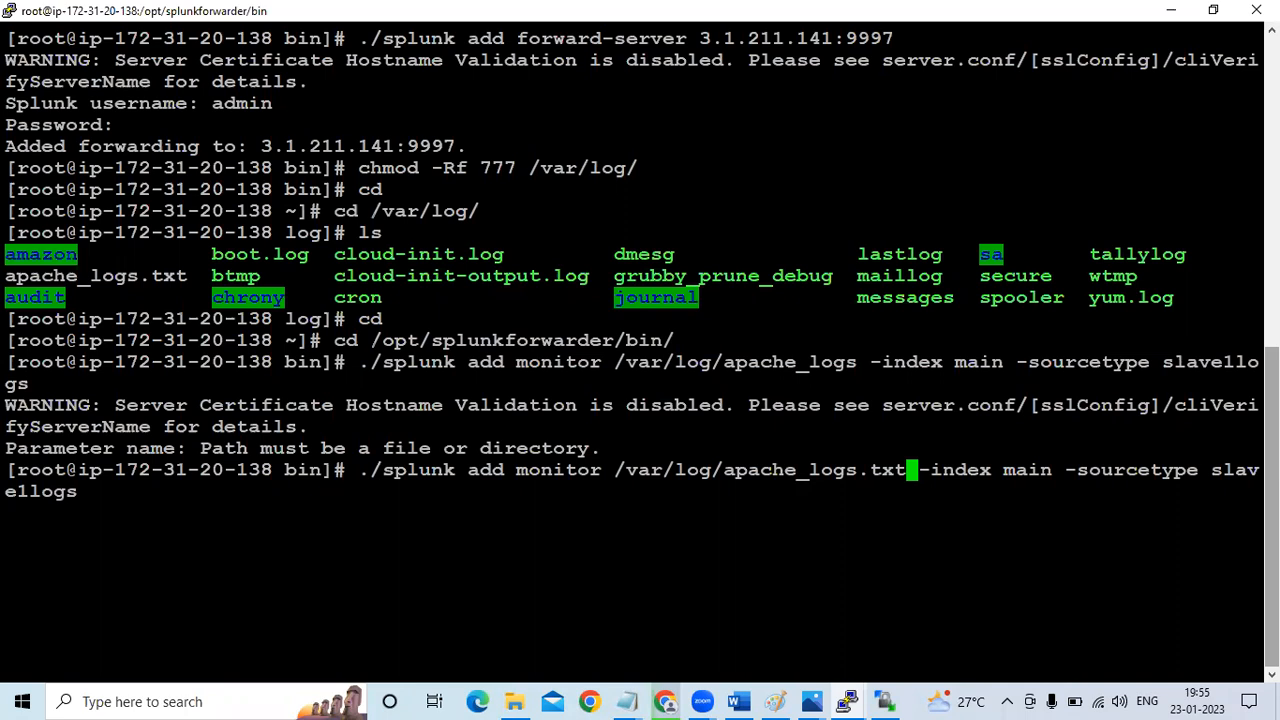
{"action": "key", "text": "End"}
{"action": "key", "text": "Return"}
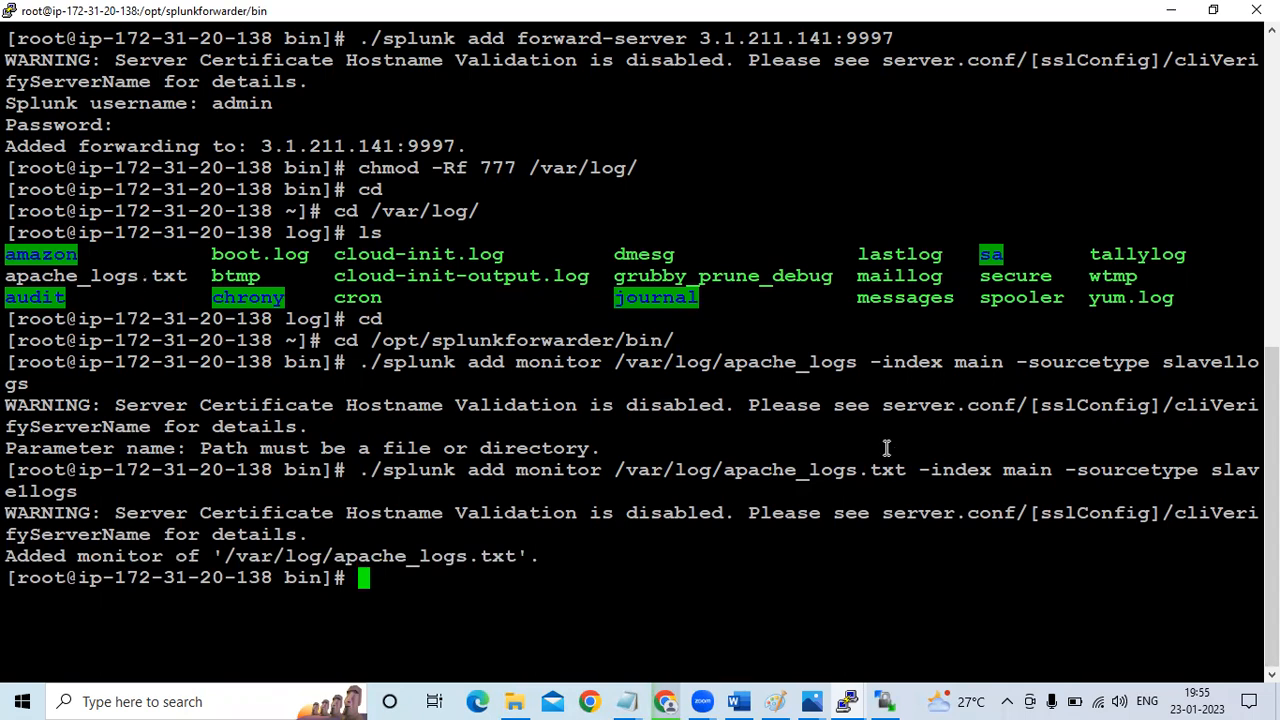
Highlight the command's output line in the terminal, and open SPLUNK DIAGRAM.png to review the port 9997 listener on the master
{"action": "left_click_drag", "start_coordinate": [28, 557], "coordinate": [546, 566]}
{"action": "left_click", "coordinate": [546, 567]}
{"action": "left_click", "coordinate": [815, 699]}
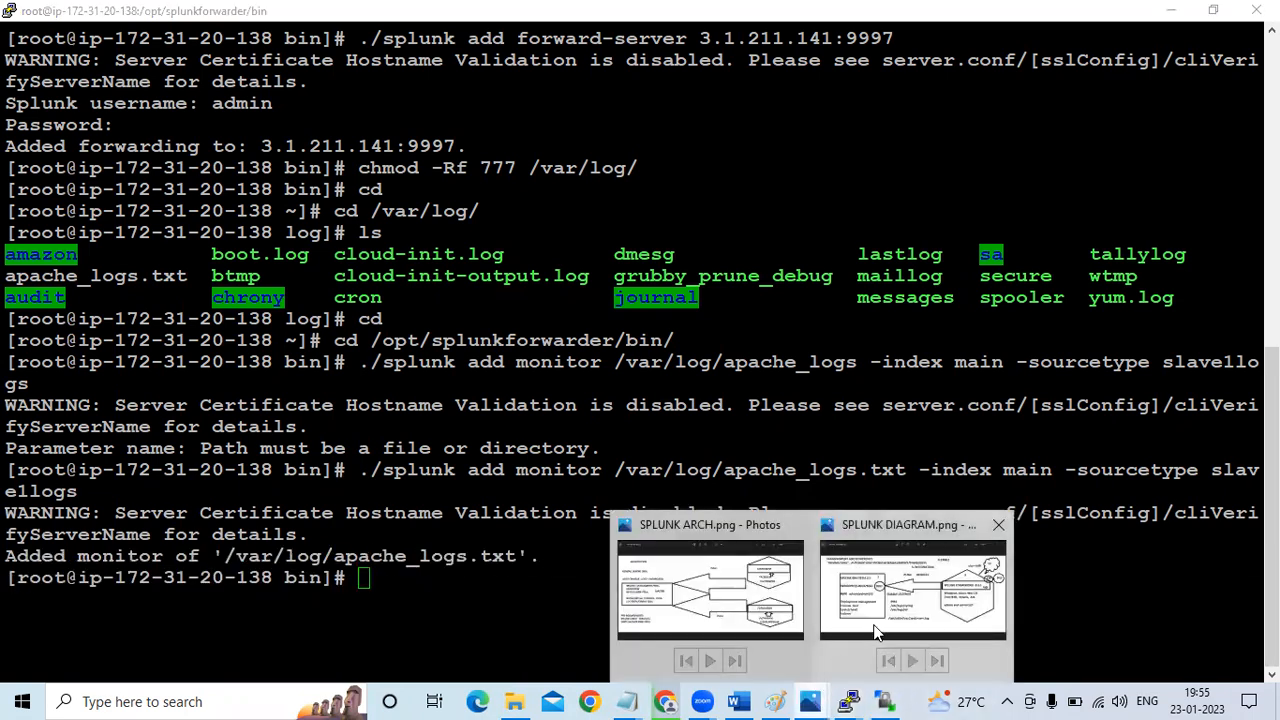
{"action": "left_click", "coordinate": [835, 554]}
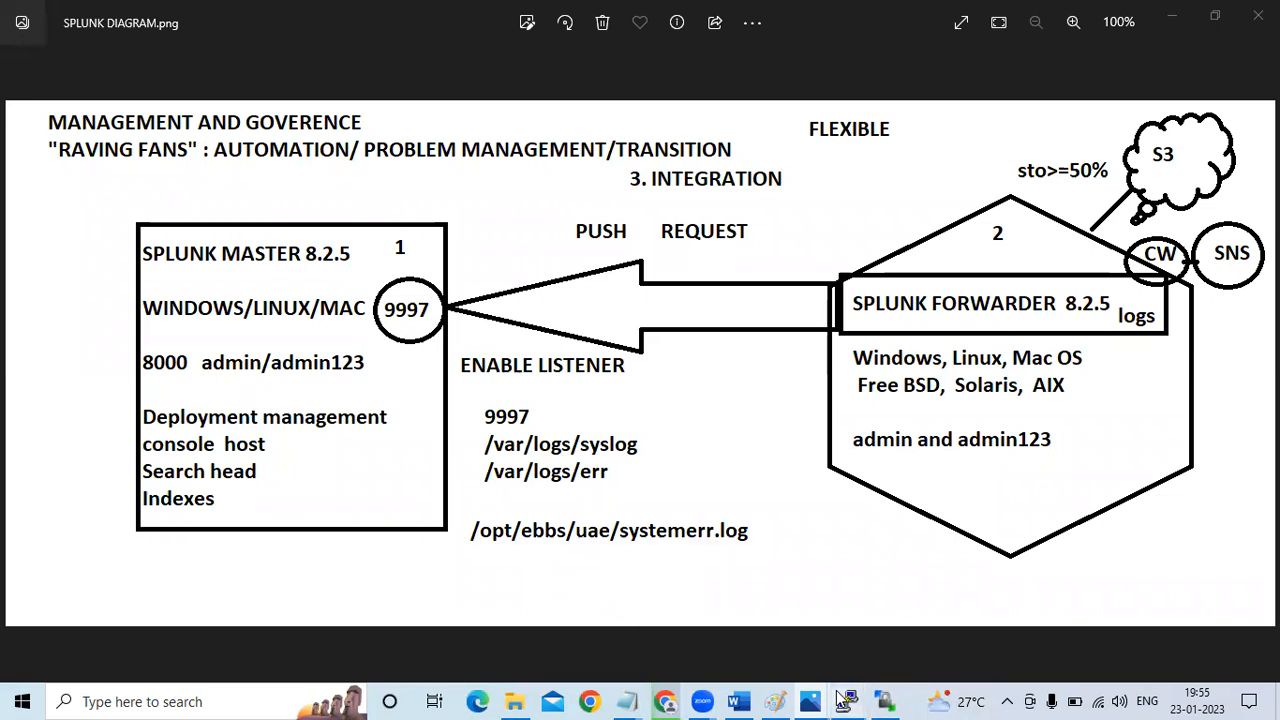
Switch to the Splunk master's PuTTY terminal and clear its screen
{"action": "mouse_move", "coordinate": [847, 700]}
{"action": "left_click", "coordinate": [772, 637]}
{"action": "type", "text": "clear"}
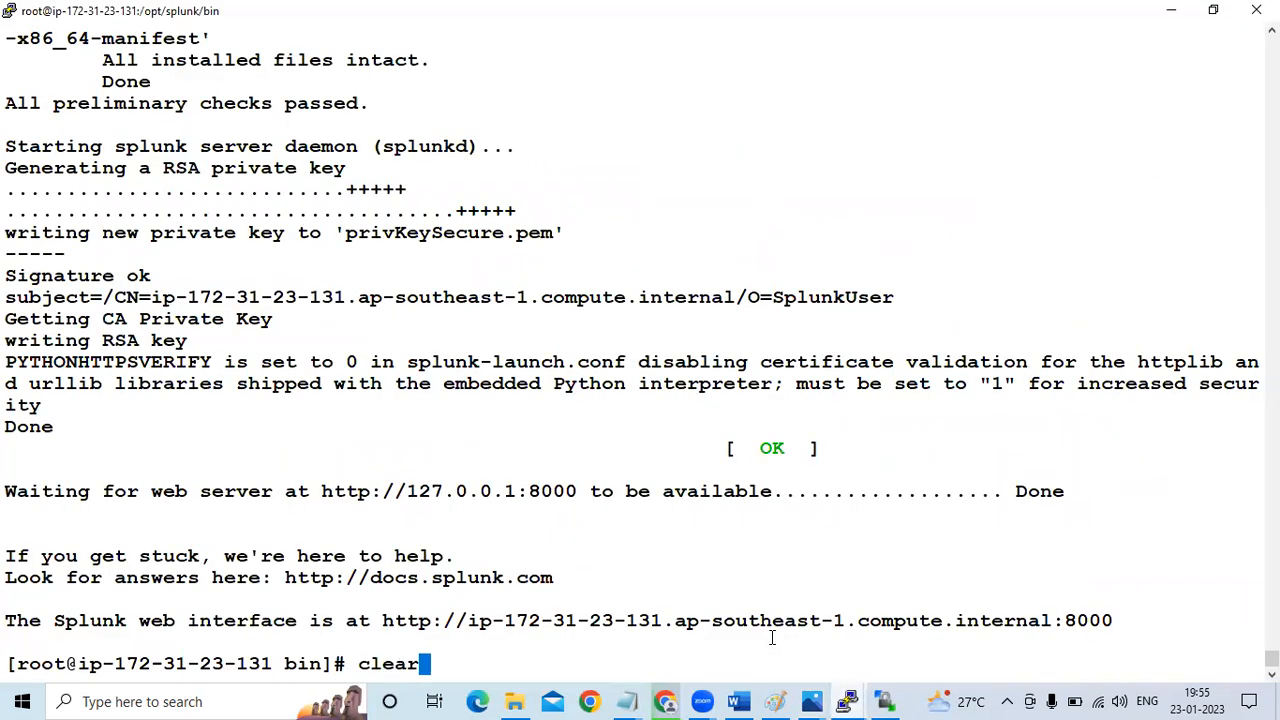
{"action": "key", "text": "Return"}
Copy the command ./splunk enable listen 9997 from the SPLUNK Word guide and run it in the master's PuTTY terminal
{"action": "left_click", "coordinate": [740, 701]}
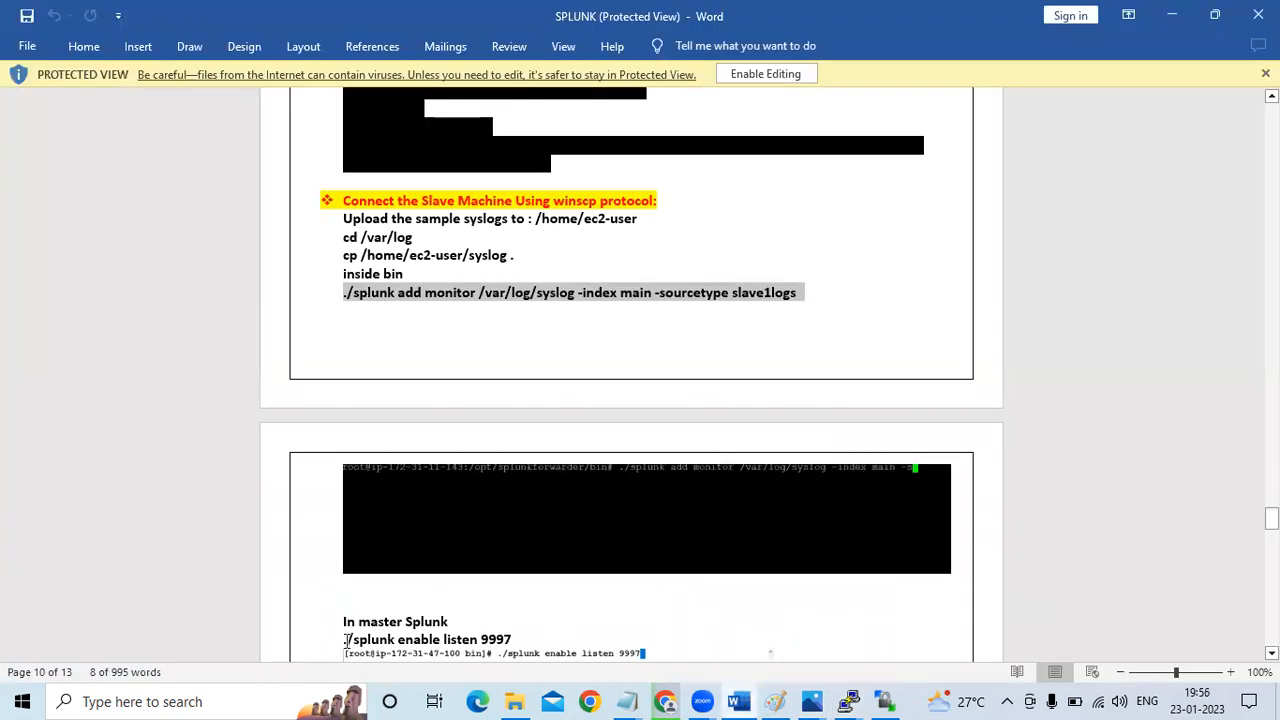
{"action": "left_click_drag", "start_coordinate": [521, 640], "coordinate": [327, 633]}
{"action": "key", "text": "ctrl+c"}
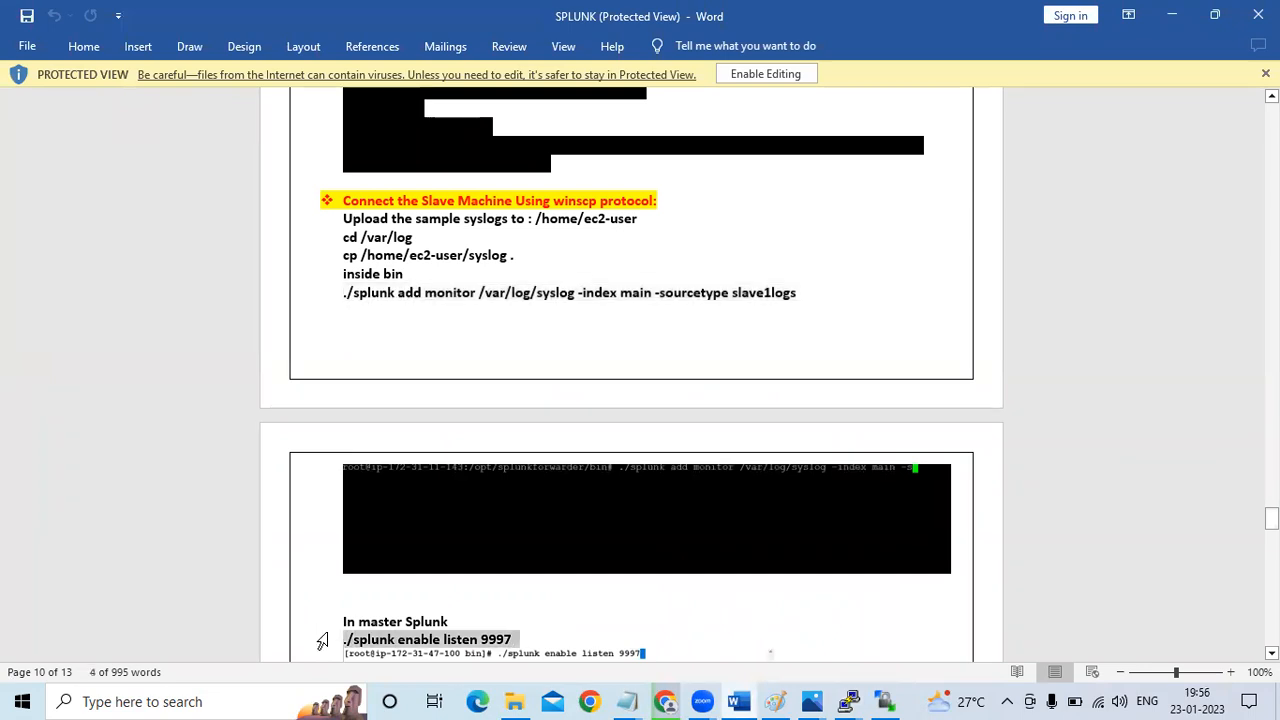
{"action": "key", "text": "alt+Tab"}
{"action": "right_click", "coordinate": [382, 50]}
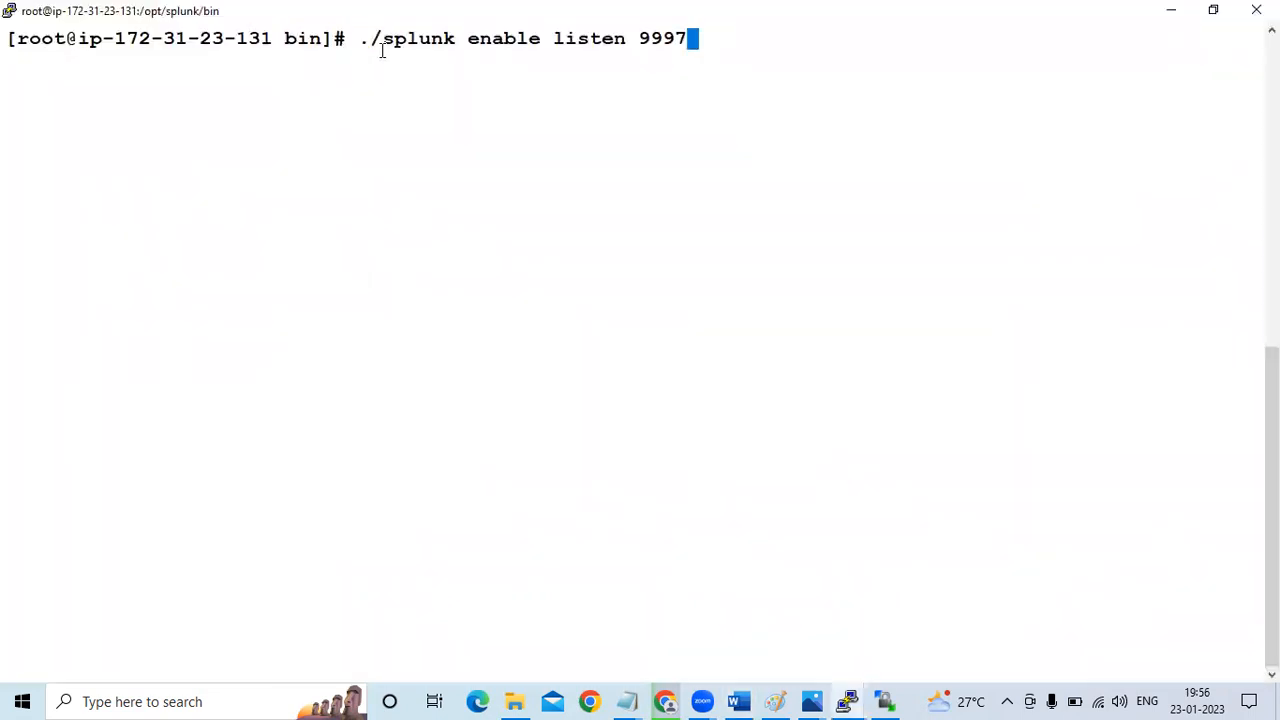
{"action": "key", "text": "Return"}
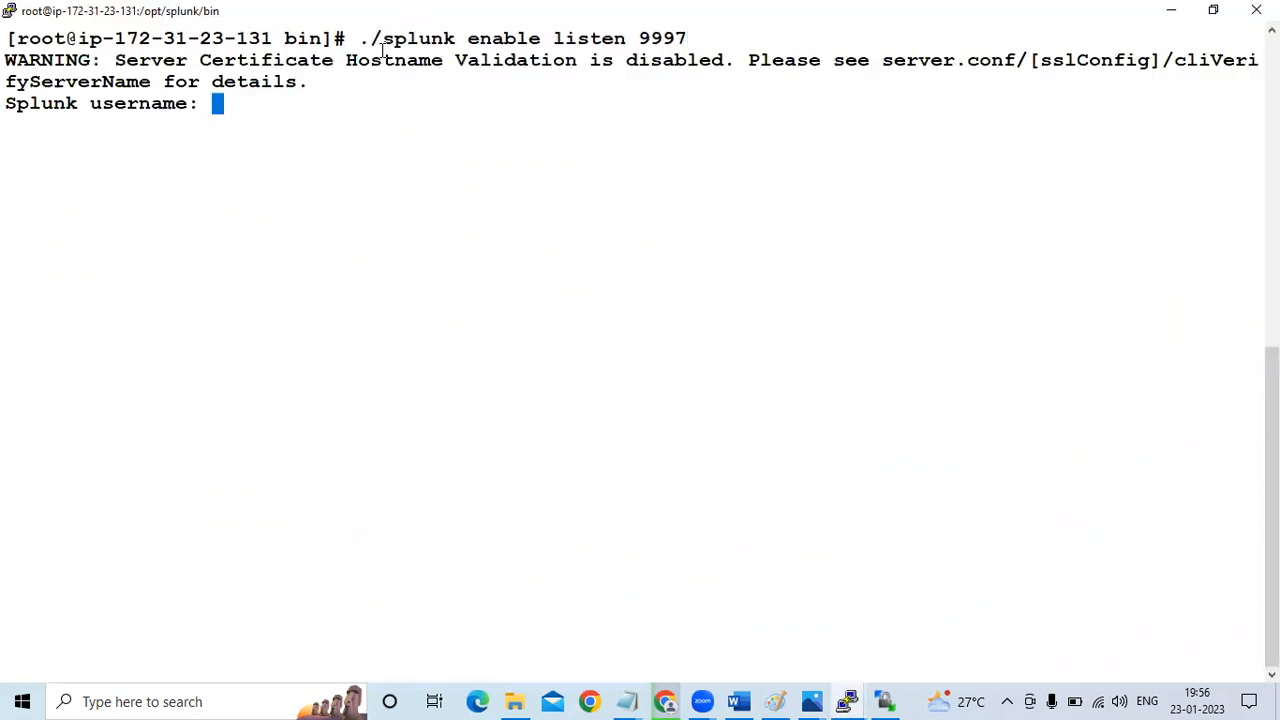
Authenticate the listener command with the Splunk username admin and the account password
{"action": "type", "text": "admin"}
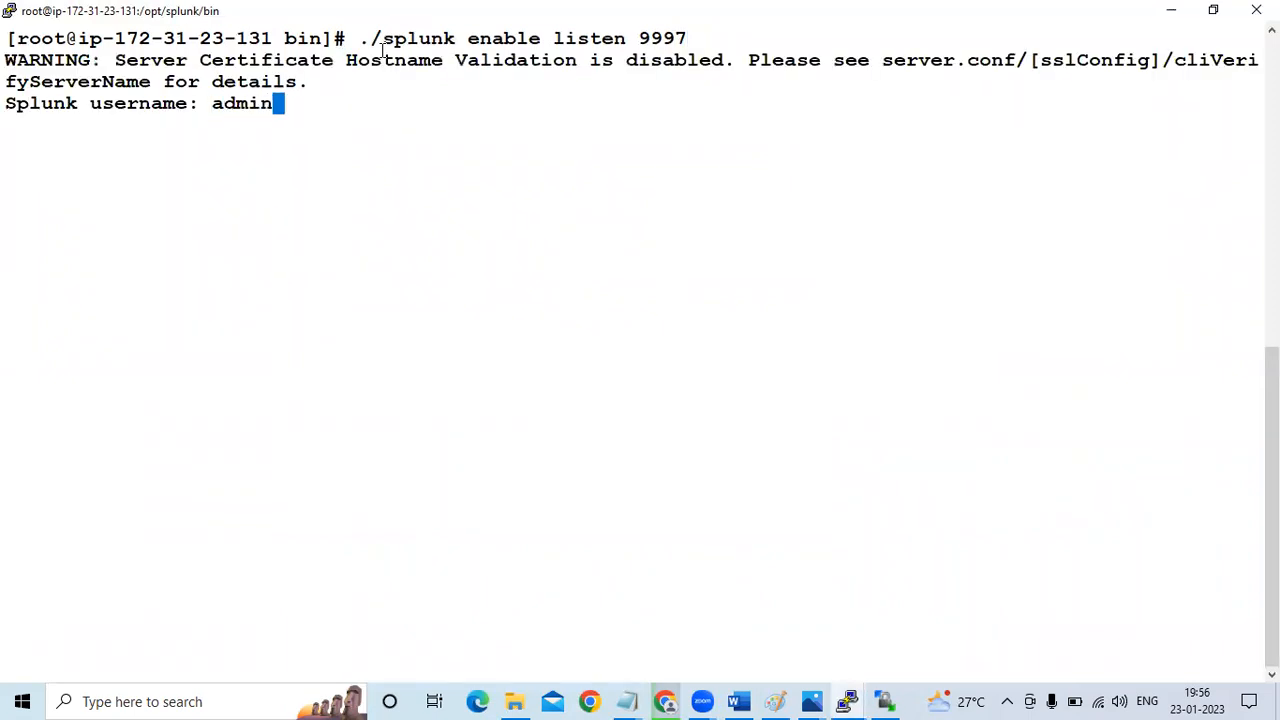
{"action": "key", "text": "Return"}
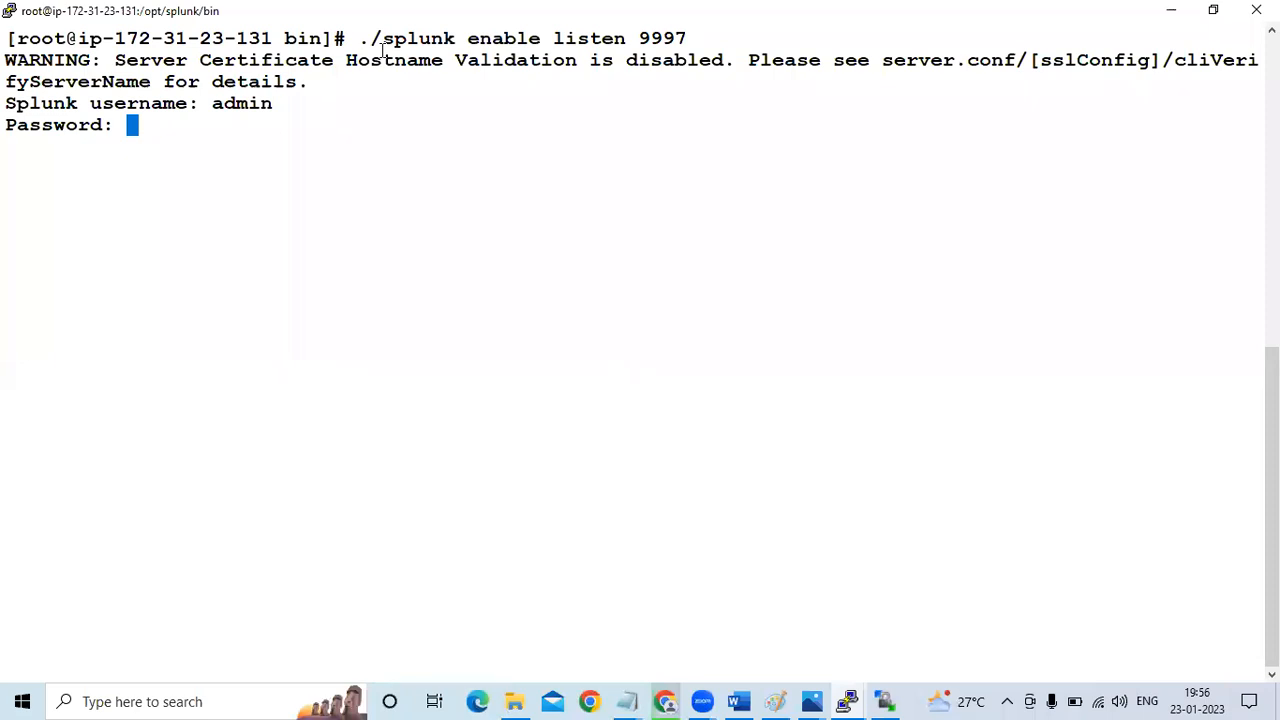
{"action": "key", "text": "Return"}
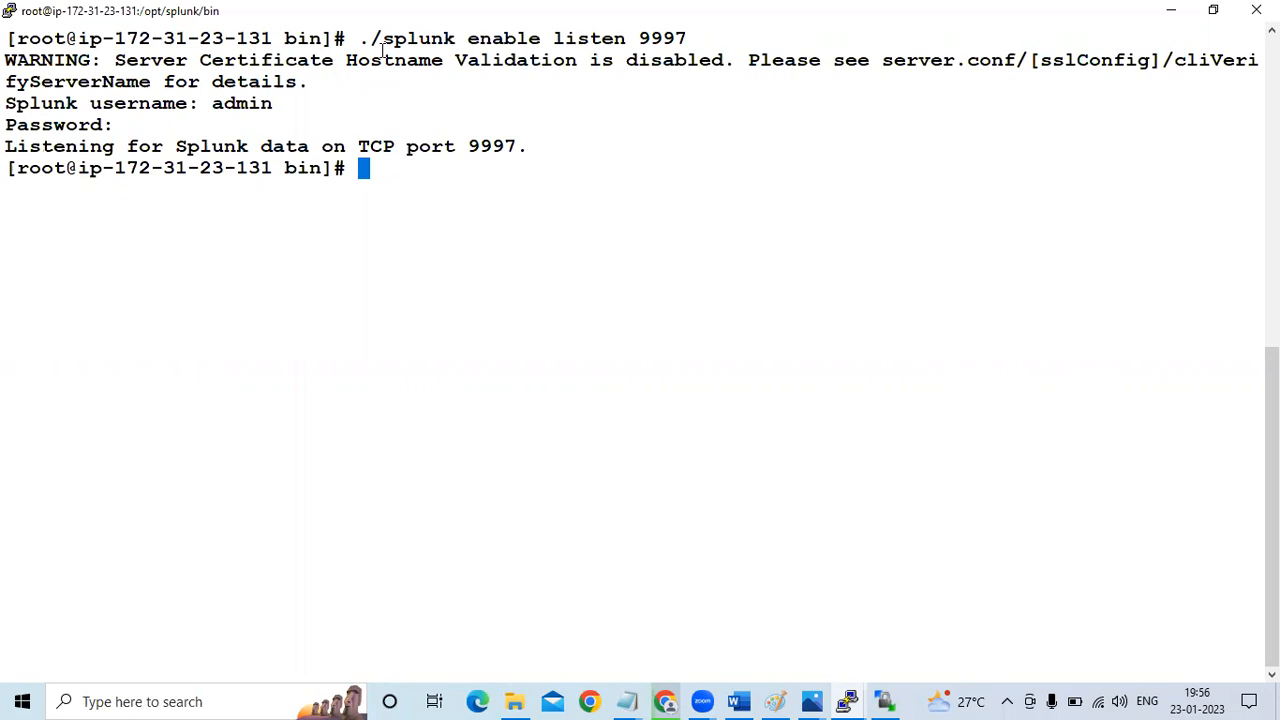
Switch to the untitled Notepad step list and renumber the "generate the logs" line as 4 and the "forward the logs" line as 3
{"action": "key", "text": "alt+Tab"}
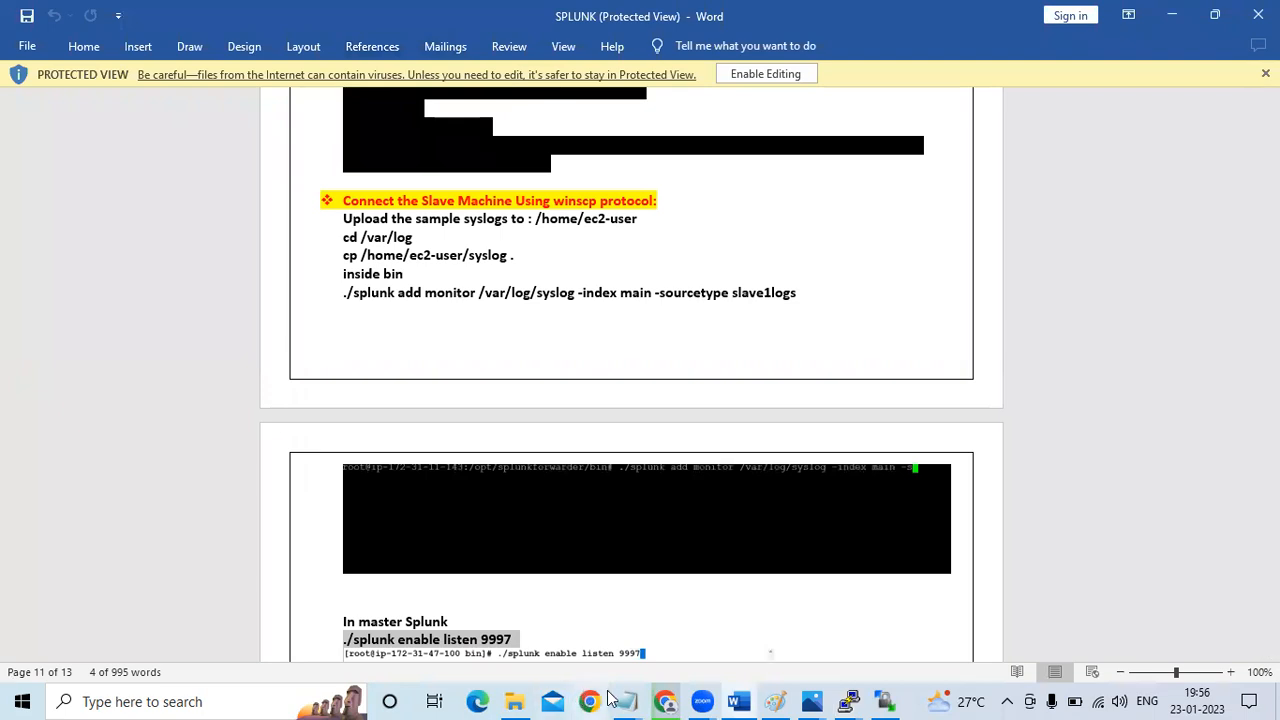
{"action": "mouse_move", "coordinate": [620, 700]}
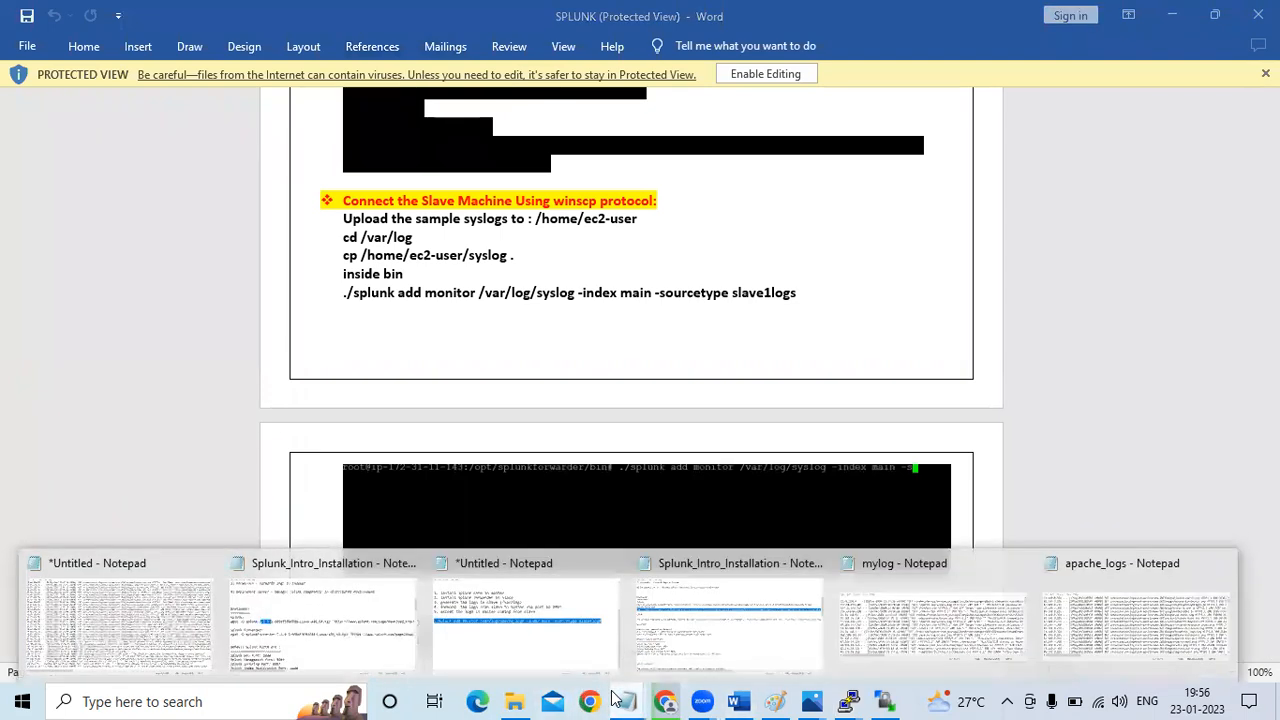
{"action": "left_click", "coordinate": [552, 610]}
{"action": "key", "text": "Up"}
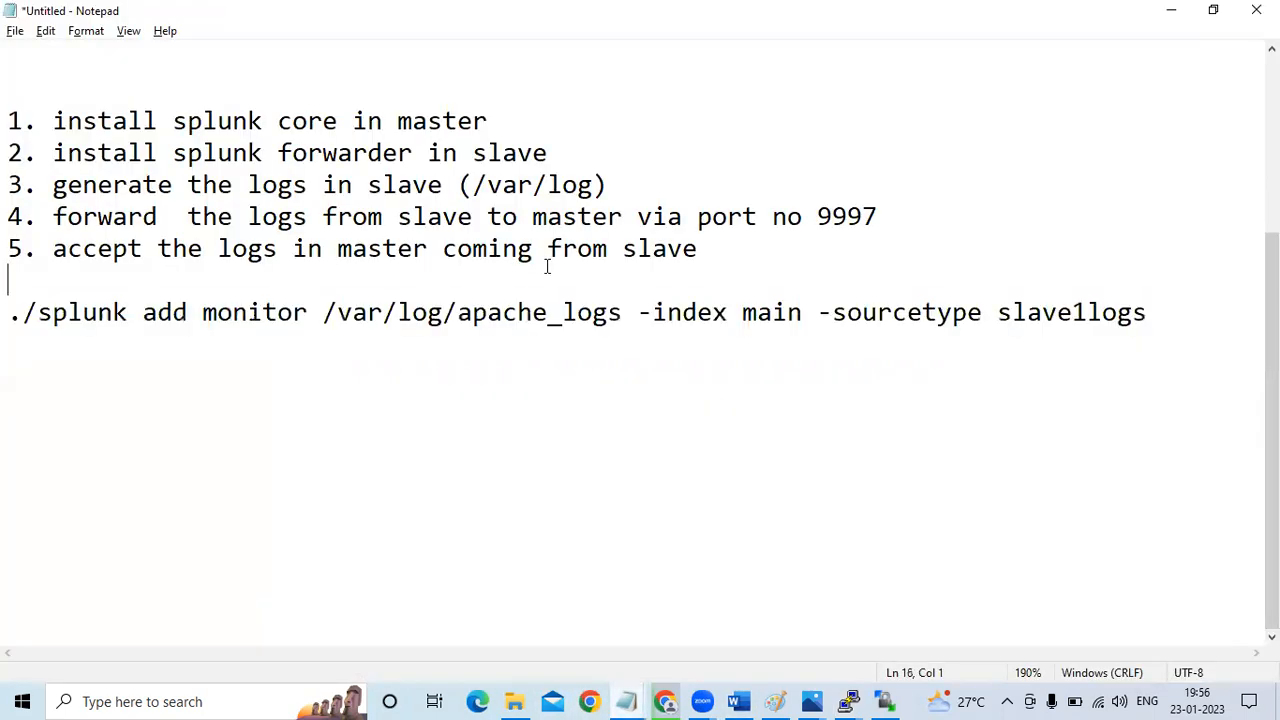
{"action": "left_click", "coordinate": [20, 183]}
{"action": "key", "text": "BackSpace"}
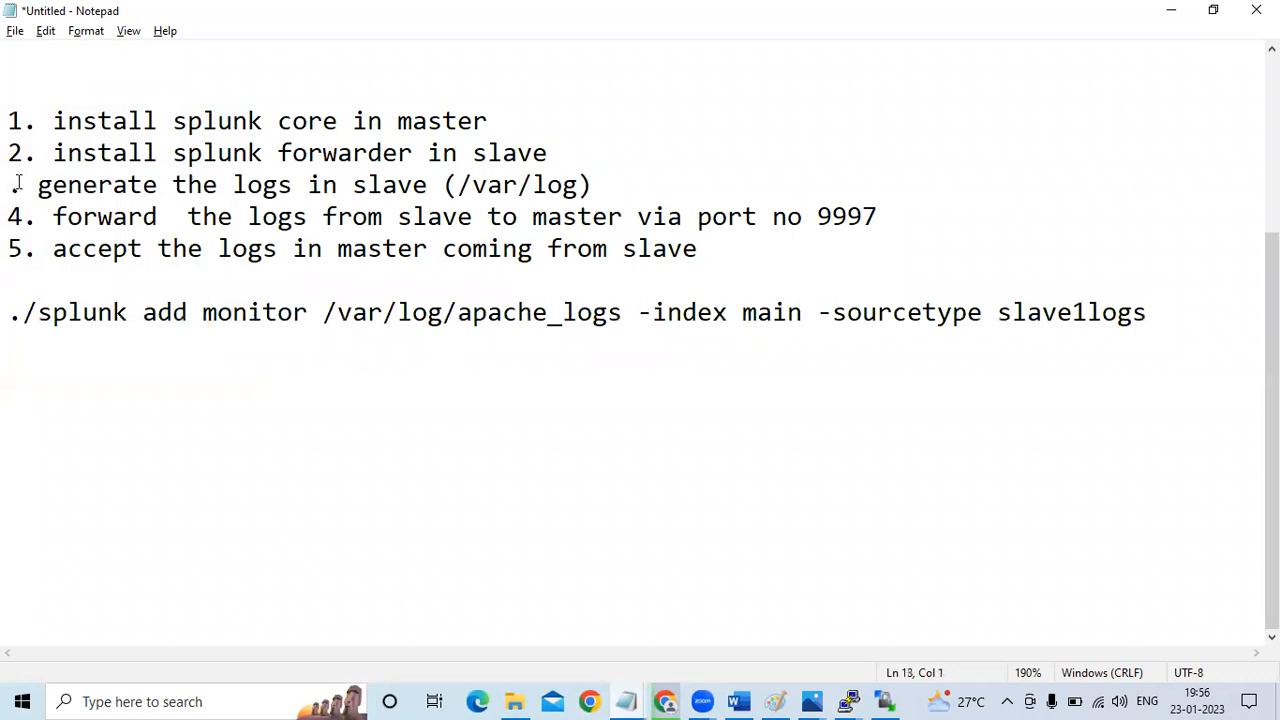
{"action": "type", "text": "4"}
{"action": "key", "text": "Down"}
{"action": "key", "text": "BackSpace"}
{"action": "type", "text": "3"}
{"action": "key", "text": "Left"}
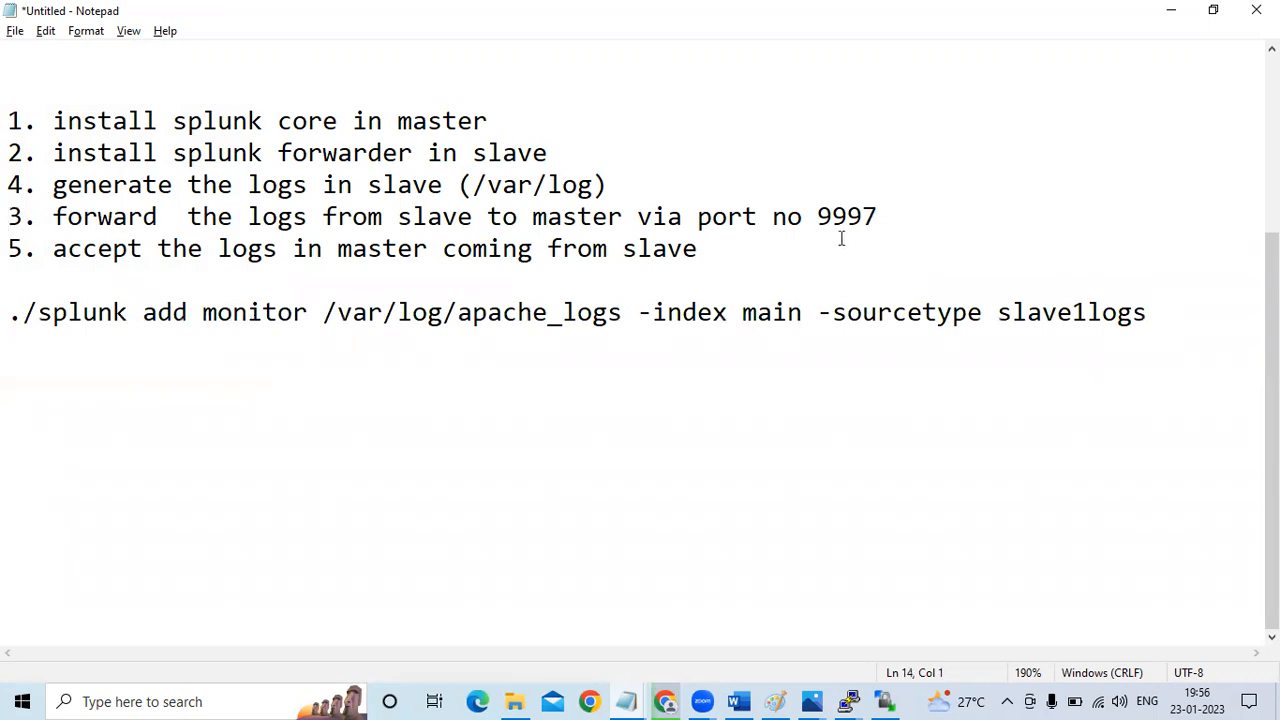
Move the "3. forward the logs from slave to master via port no 9997" line directly below item 2
{"action": "left_click", "coordinate": [895, 217]}
{"action": "key", "text": "shift+Home"}
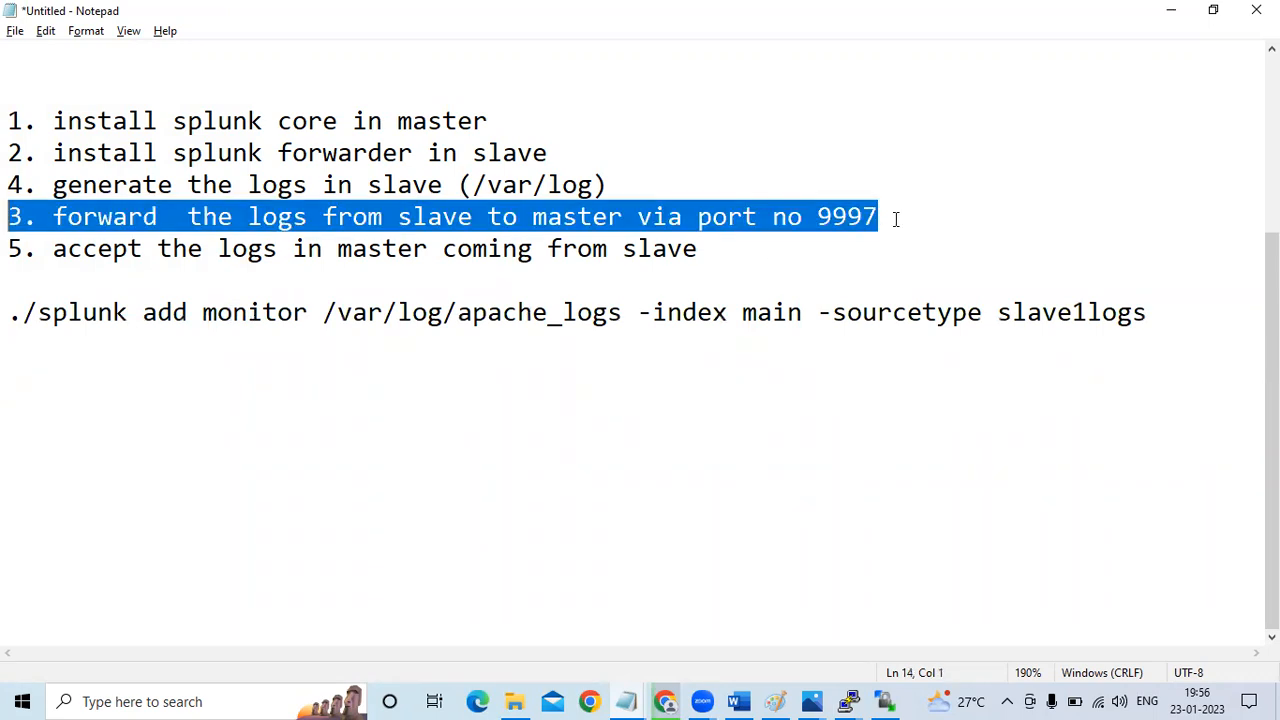
{"action": "key", "text": "ctrl+x"}
{"action": "key", "text": "Up"}
{"action": "key", "text": "Up"}
{"action": "key", "text": "End"}
{"action": "key", "text": "Return"}
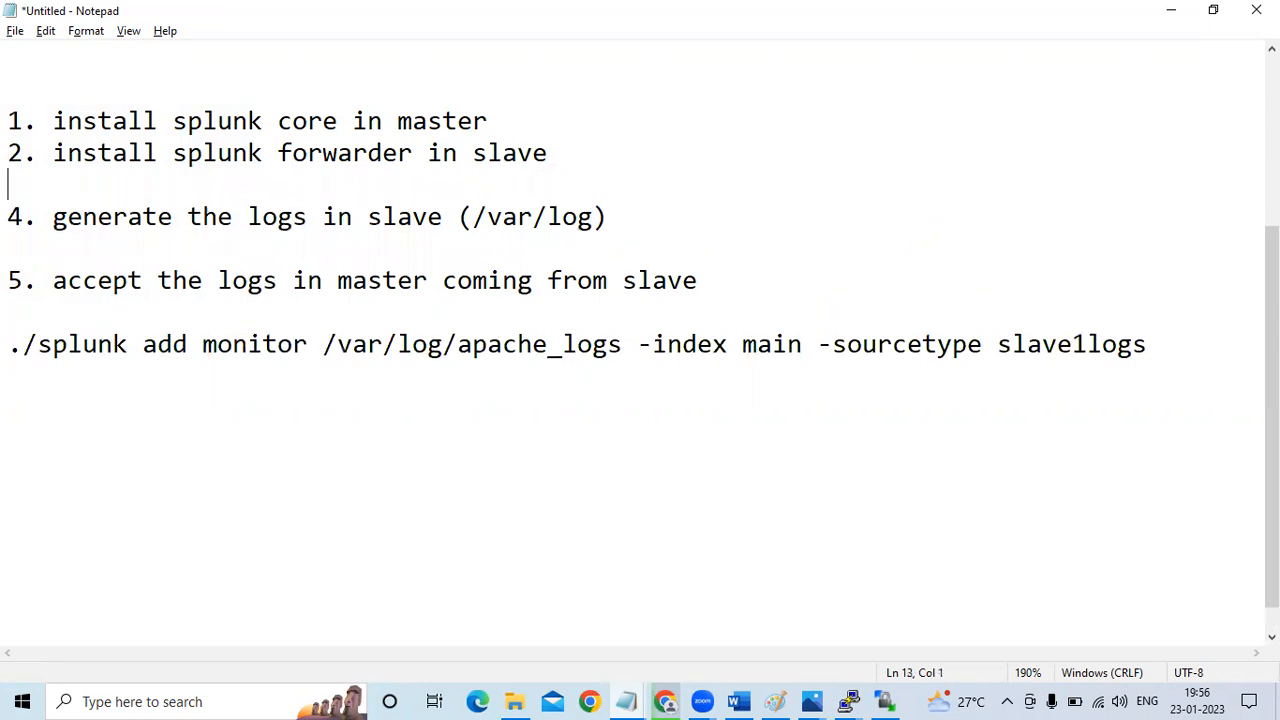
{"action": "key", "text": "ctrl+v"}
{"action": "left_click", "coordinate": [896, 219]}
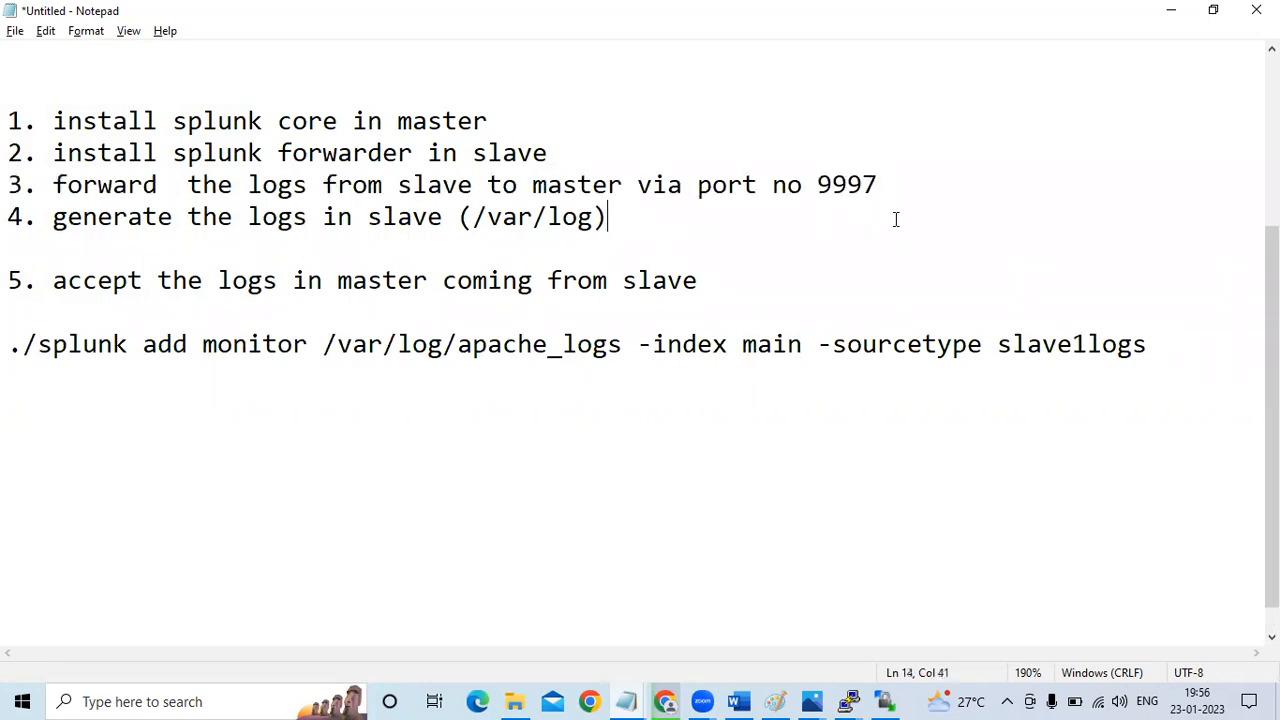
Add the line "5. push the logs from slave" on the blank line below item 4, correcting its spelling
{"action": "left_click", "coordinate": [43, 258]}
{"action": "key", "text": "Down"}
{"action": "key", "text": "Up"}
{"action": "type", "text": "5.push thge"}
{"action": "key", "text": "BackSpace"}
{"action": "key", "text": "BackSpace"}
{"action": "key", "text": "BackSpace"}
{"action": "key", "text": "BackSpace"}
{"action": "key", "text": "BackSpace"}
{"action": "key", "text": "BackSpace"}
{"action": "key", "text": "BackSpace"}
{"action": "key", "text": "BackSpace"}
{"action": "key", "text": "BackSpace"}
{"action": "type", "text": "pusht h"}
{"action": "key", "text": "BackSpace"}
{"action": "type", "text": "the logs from slave"}
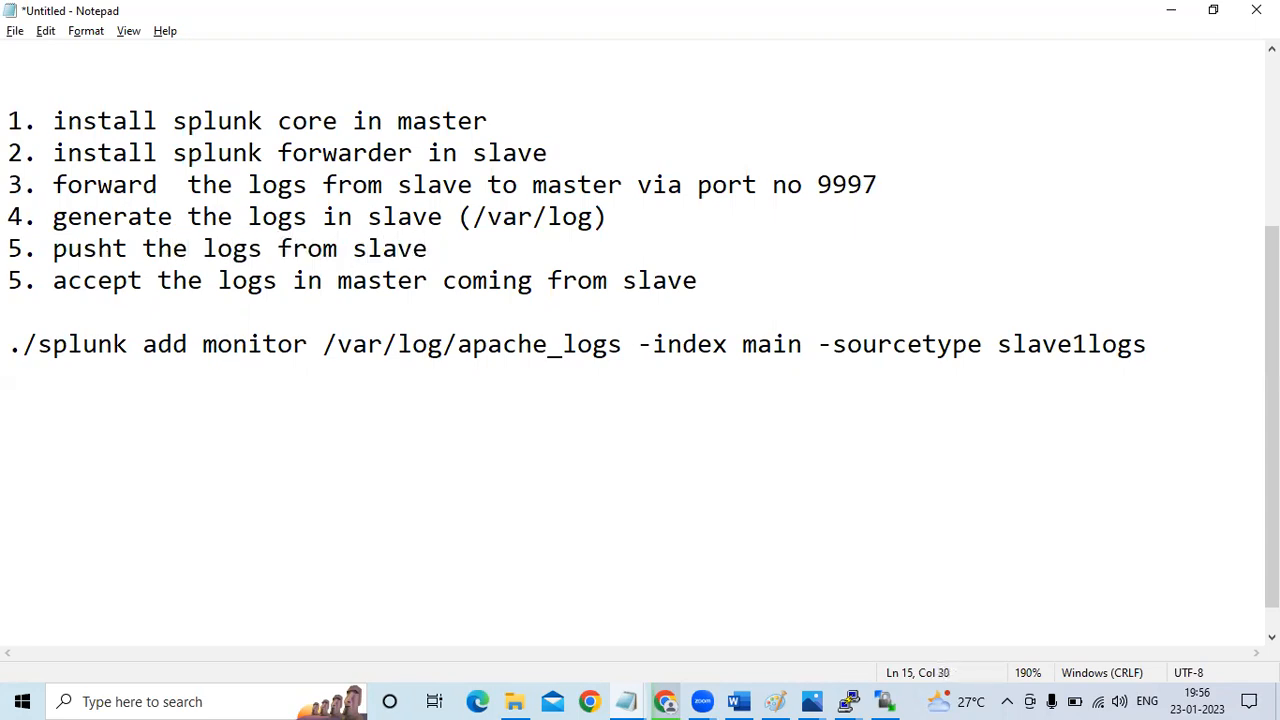
{"action": "left_click", "coordinate": [203, 184]}
{"action": "left_click", "coordinate": [57, 182]}
{"action": "left_click", "coordinate": [386, 300]}
{"action": "left_click", "coordinate": [141, 248]}
{"action": "key", "text": "Left"}
{"action": "key", "text": "BackSpace"}
Check the Word guide's master and slave integration section, and reword item 3 in the Notepad list to "add forward server port no 9997"
{"action": "left_click", "coordinate": [738, 700]}
{"action": "left_click_drag", "start_coordinate": [1271, 517], "coordinate": [1271, 464]}
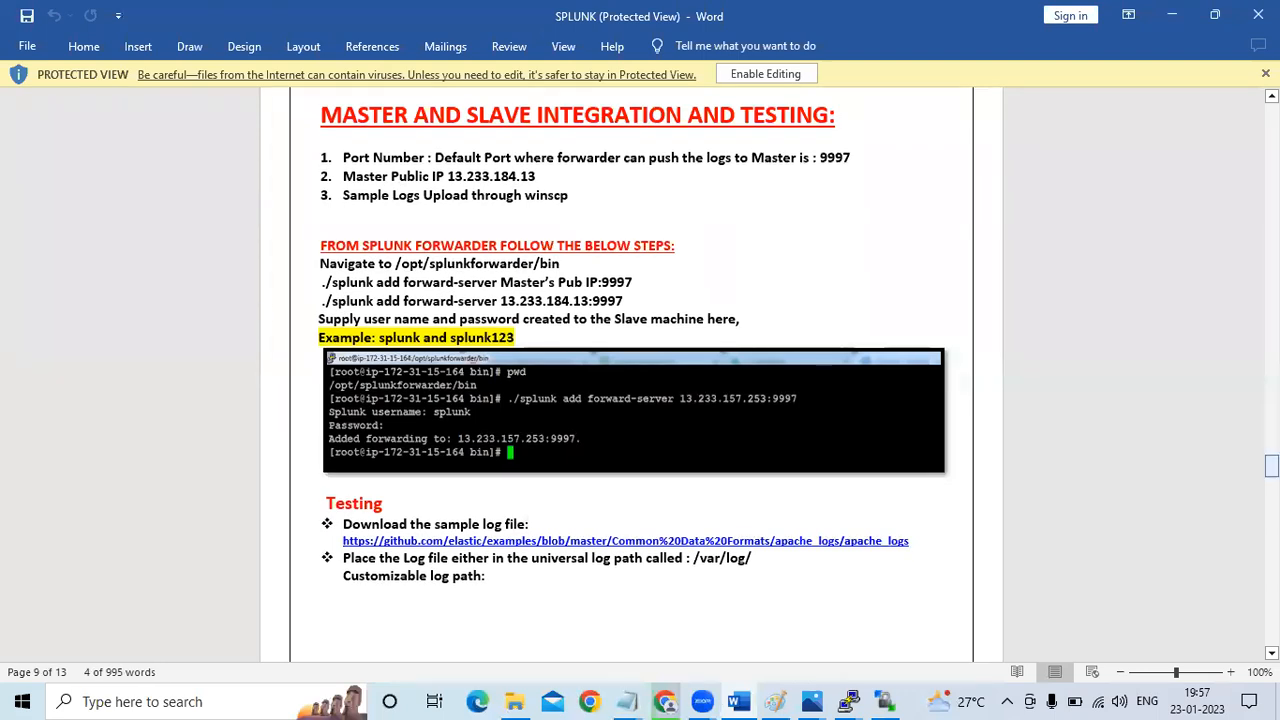
{"action": "key", "text": "alt+Tab"}
{"action": "left_click_drag", "start_coordinate": [53, 184], "coordinate": [680, 187]}
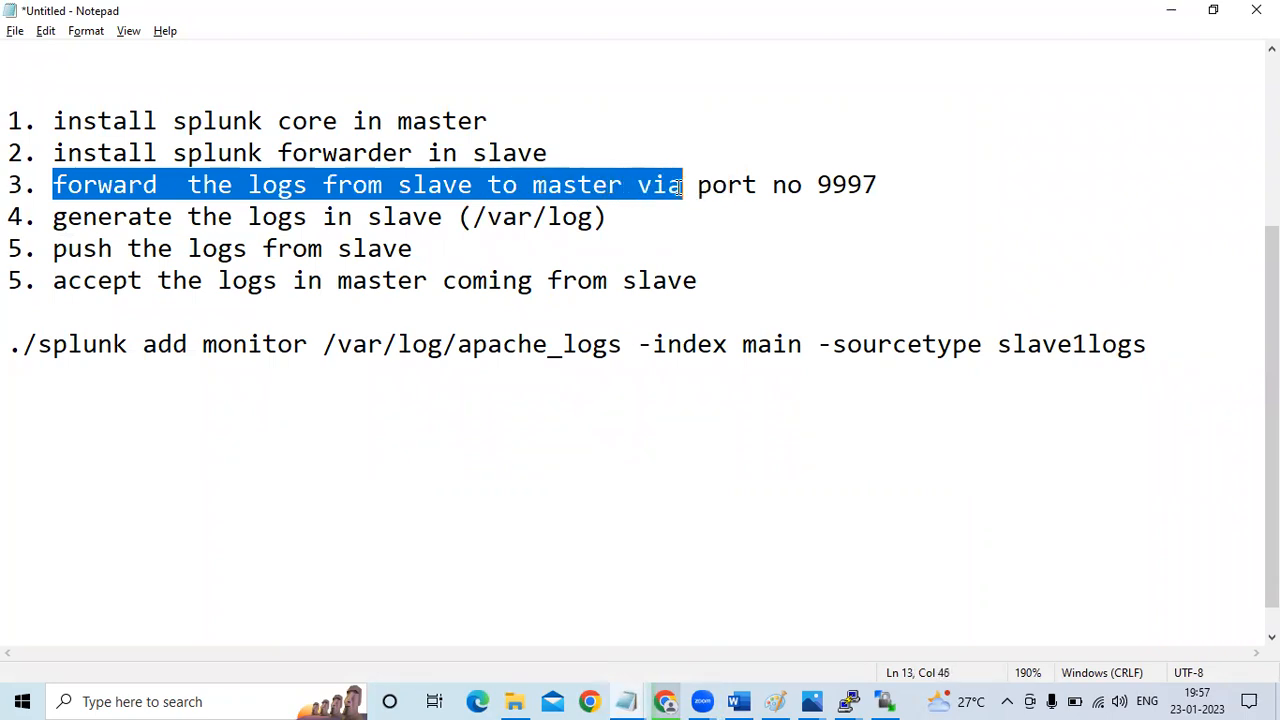
{"action": "type", "text": "add forward server"}
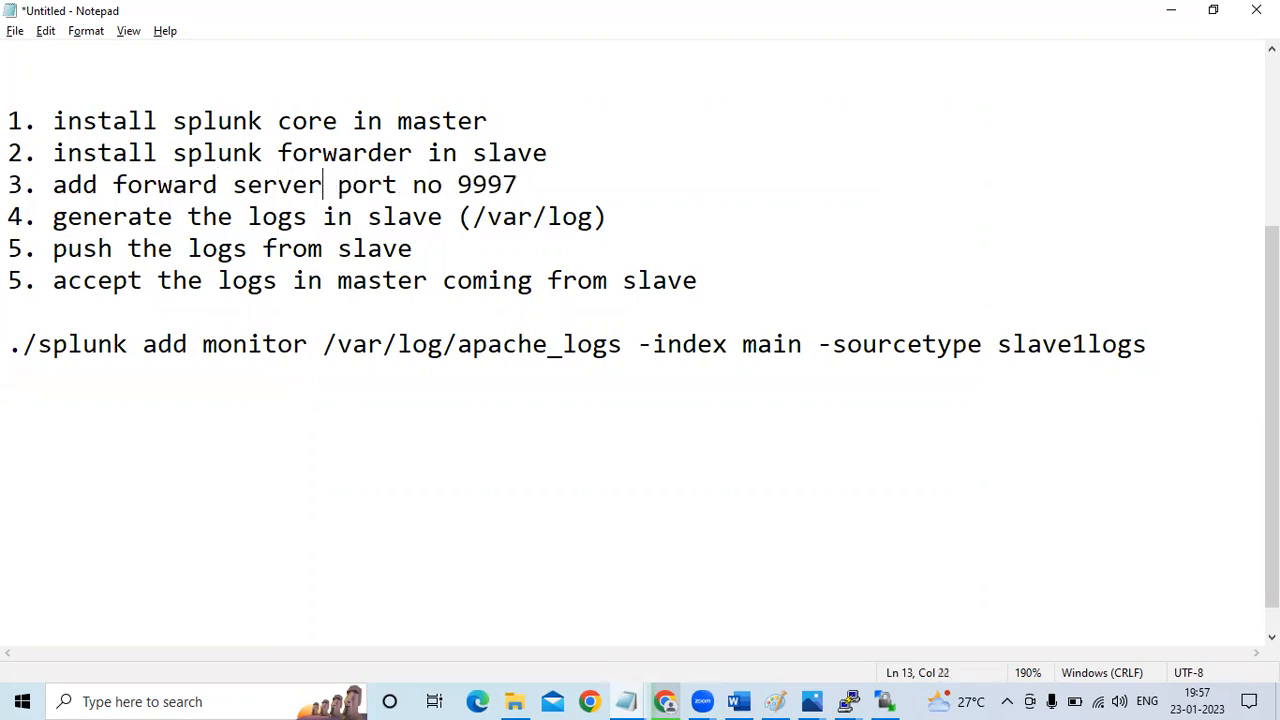
Compare the Notepad list with the Word guide's forward-server instructions, and read on to the guide's sample search under Task
{"action": "left_click", "coordinate": [794, 270]}
{"action": "left_click", "coordinate": [284, 110]}
{"action": "left_click", "coordinate": [601, 173]}
{"action": "left_click", "coordinate": [486, 189]}
{"action": "left_click", "coordinate": [750, 699]}
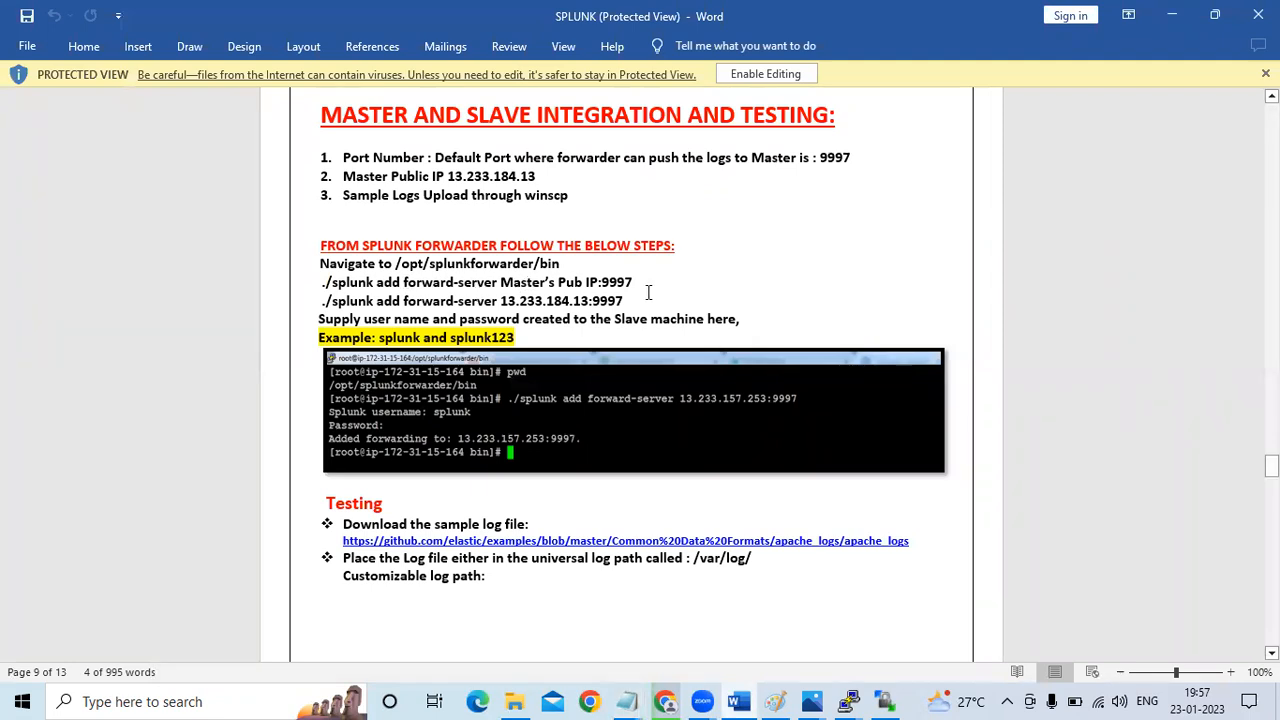
{"action": "key", "text": "alt+Tab"}
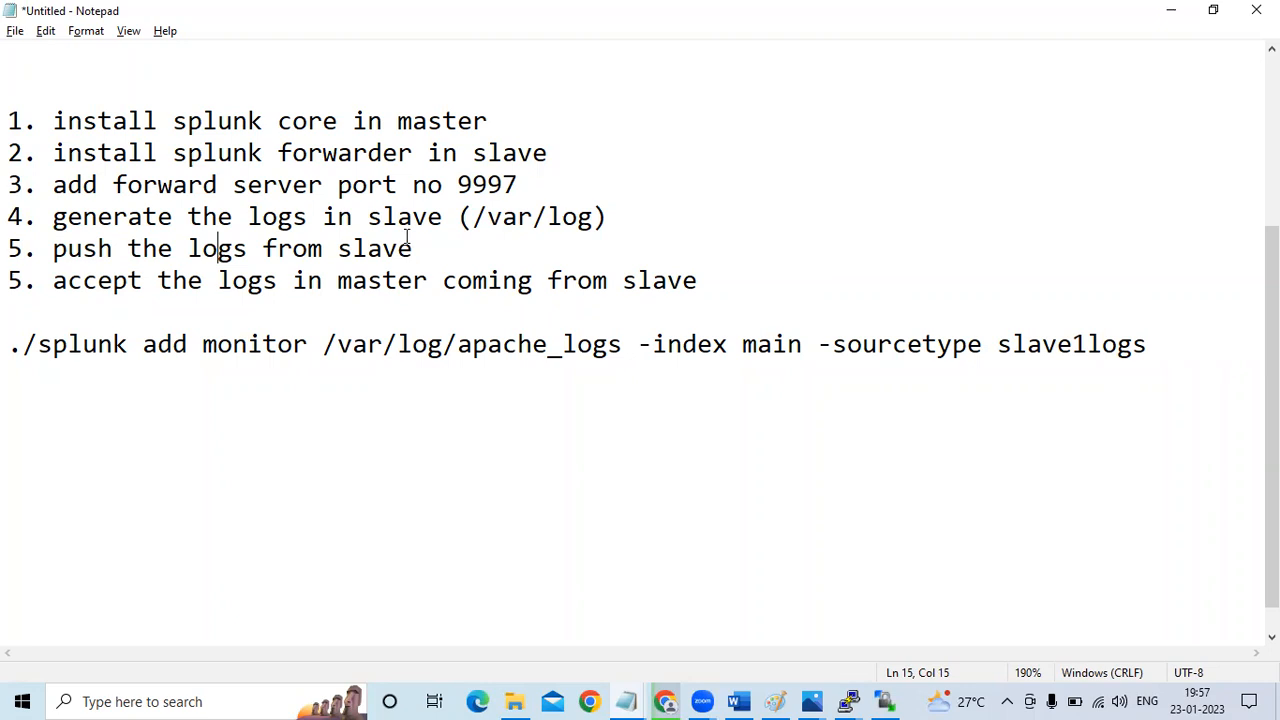
{"action": "left_click", "coordinate": [740, 701]}
{"action": "left_click", "coordinate": [960, 578]}
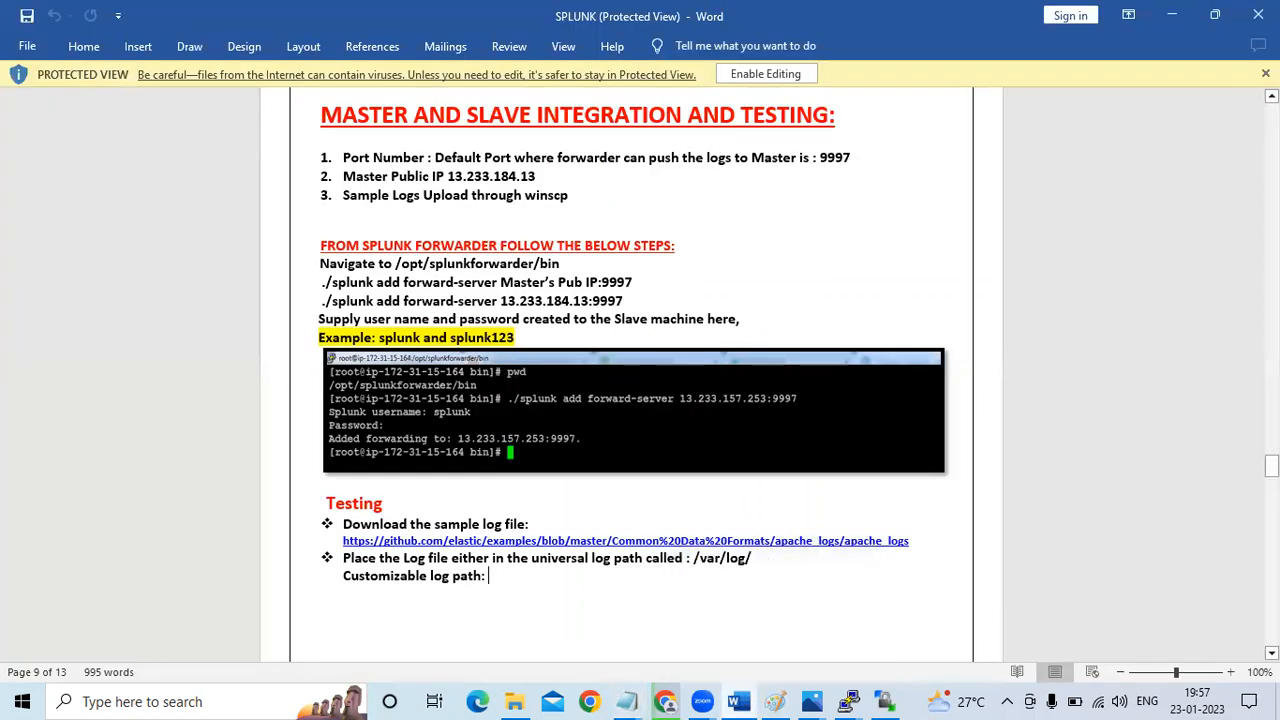
{"action": "left_click_drag", "start_coordinate": [1271, 465], "coordinate": [1271, 542]}
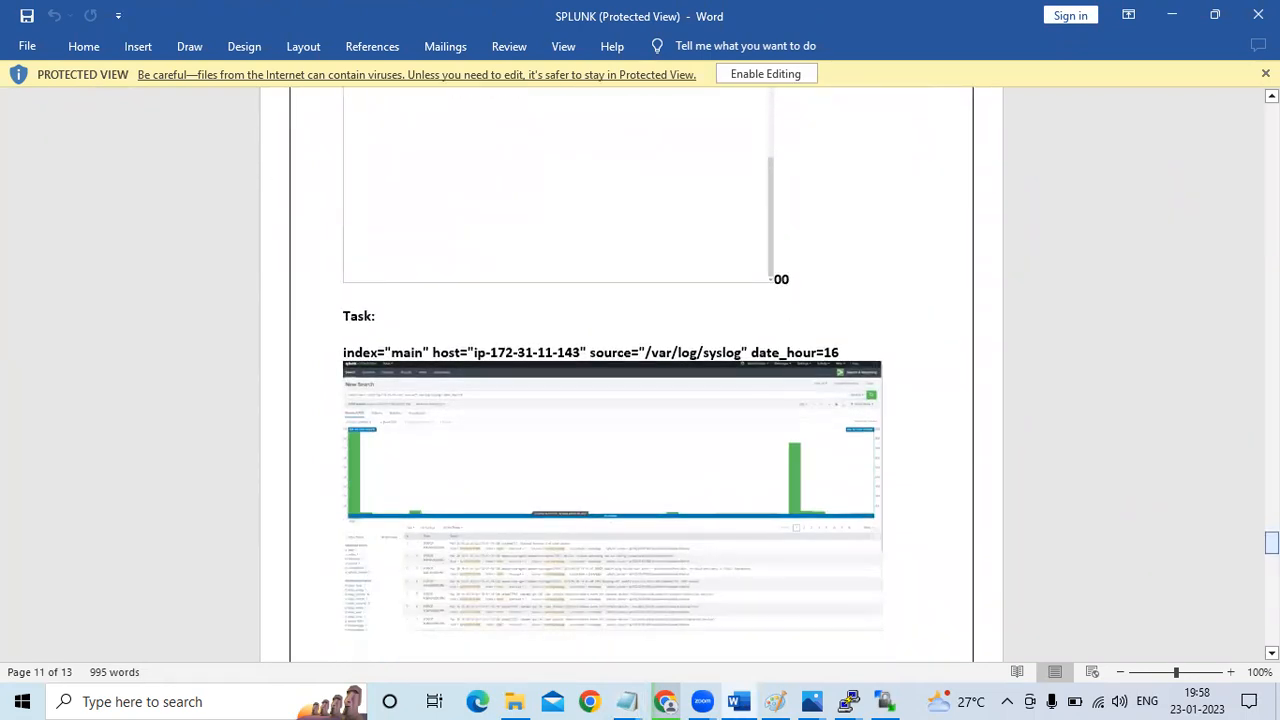
{"action": "key", "text": "alt+Tab"}
{"action": "key", "text": "alt+Tab"}
Switch to the Splunk Enterprise page in Chrome and open the Search & Reporting app
{"action": "left_click", "coordinate": [658, 693]}
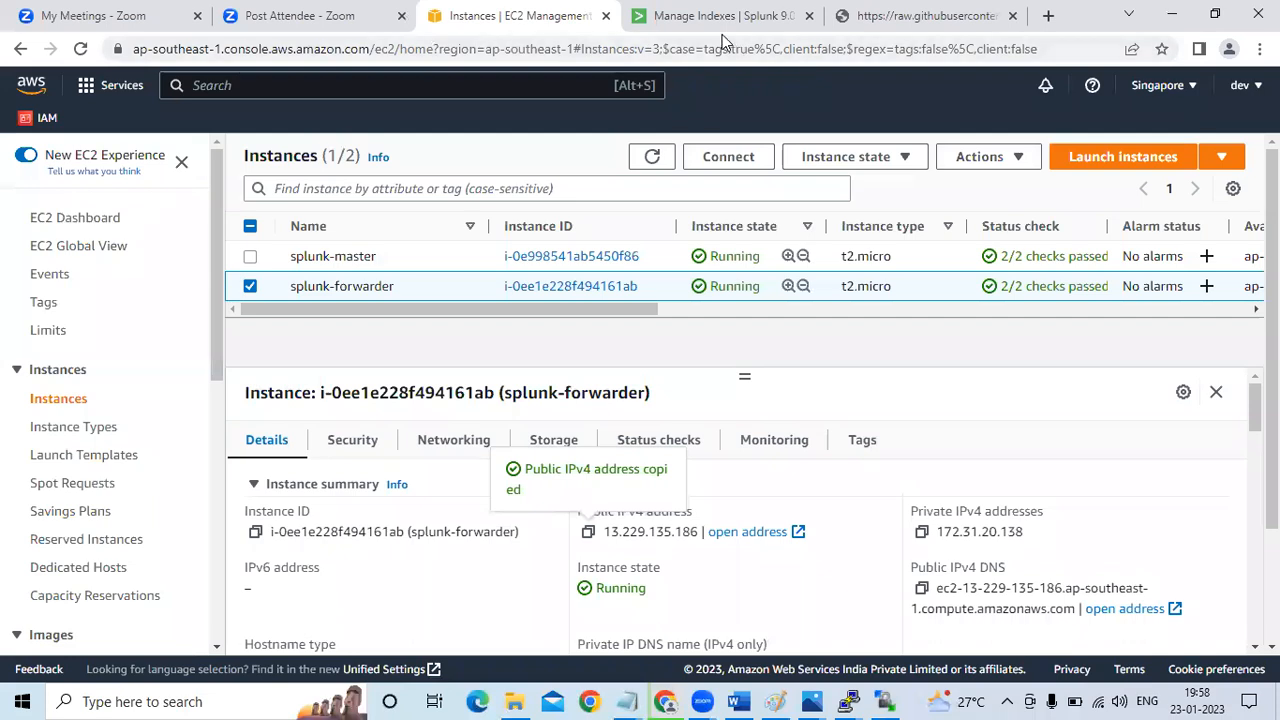
{"action": "left_click", "coordinate": [720, 32]}
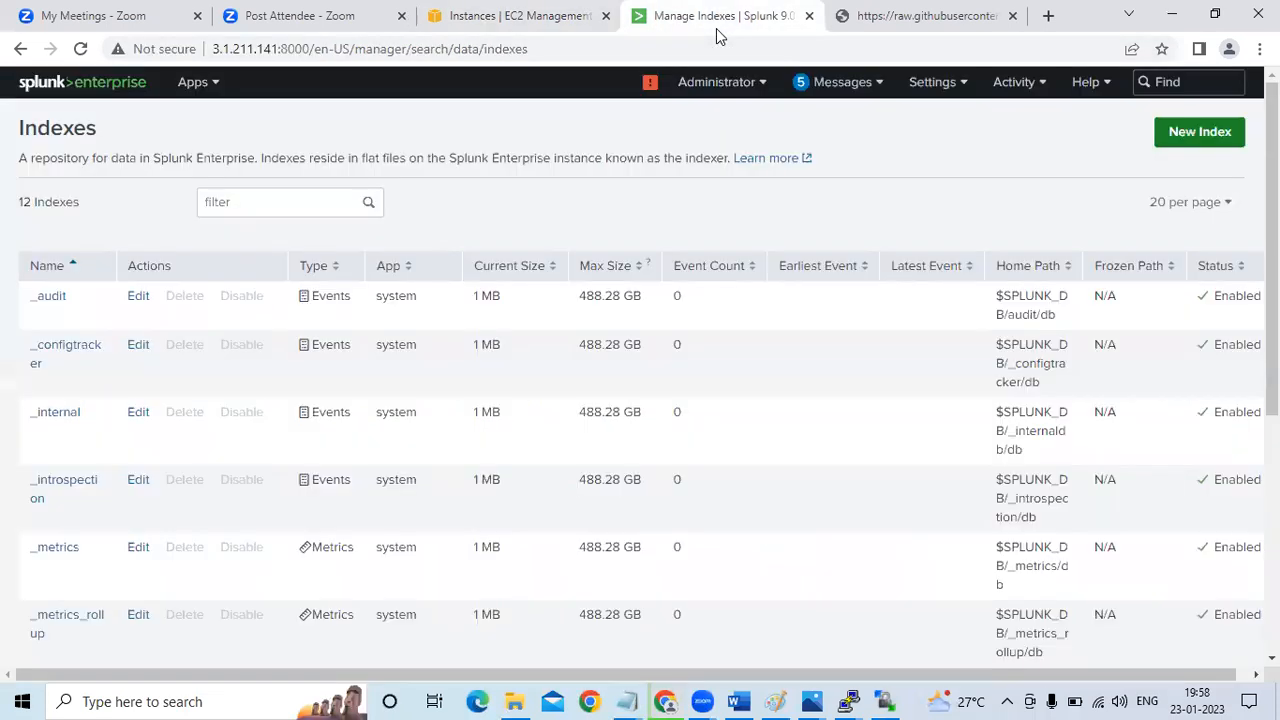
{"action": "left_click", "coordinate": [64, 84]}
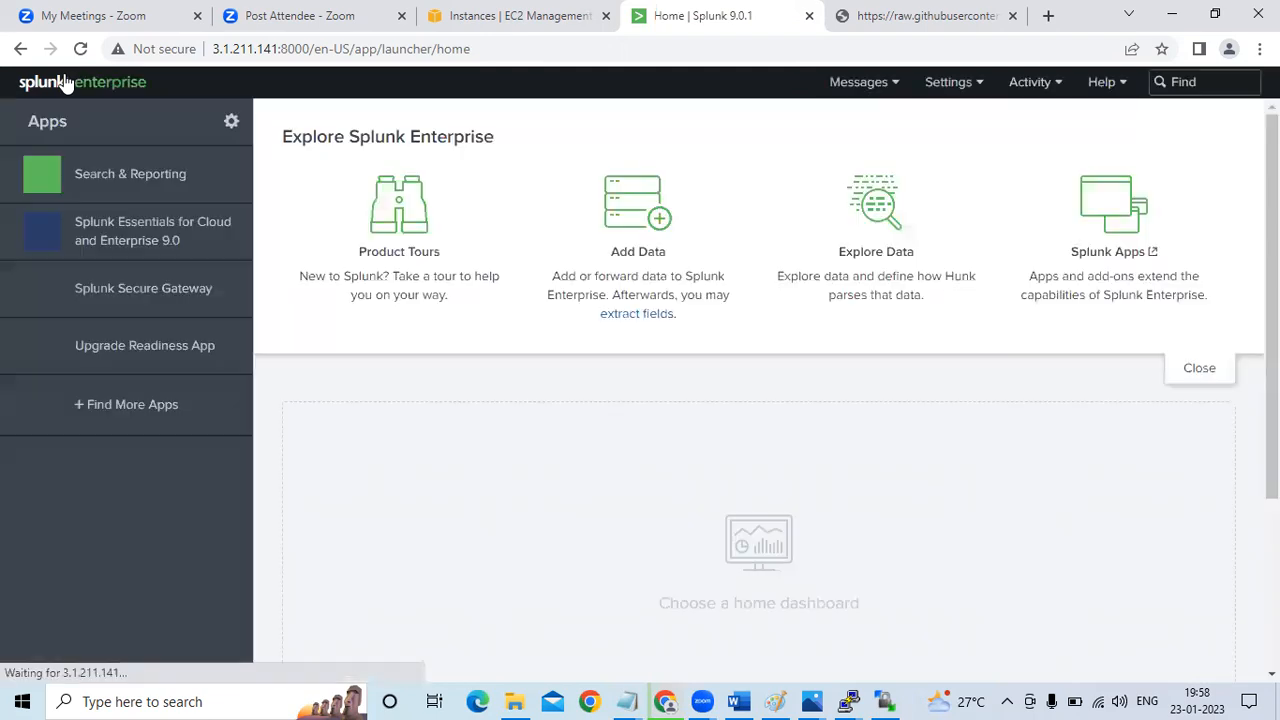
{"action": "left_click", "coordinate": [130, 176]}
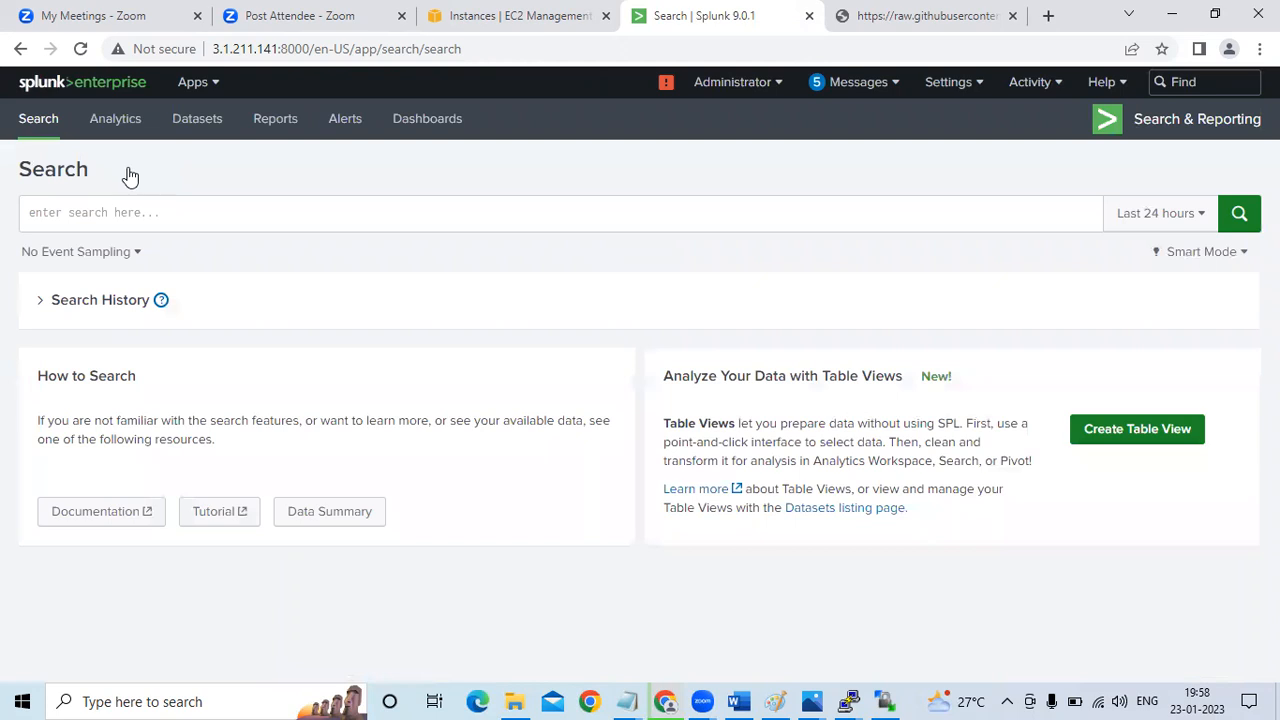
Run a search for "error" with the time range set to All time
{"action": "left_click", "coordinate": [555, 204]}
{"action": "type", "text": "error"}
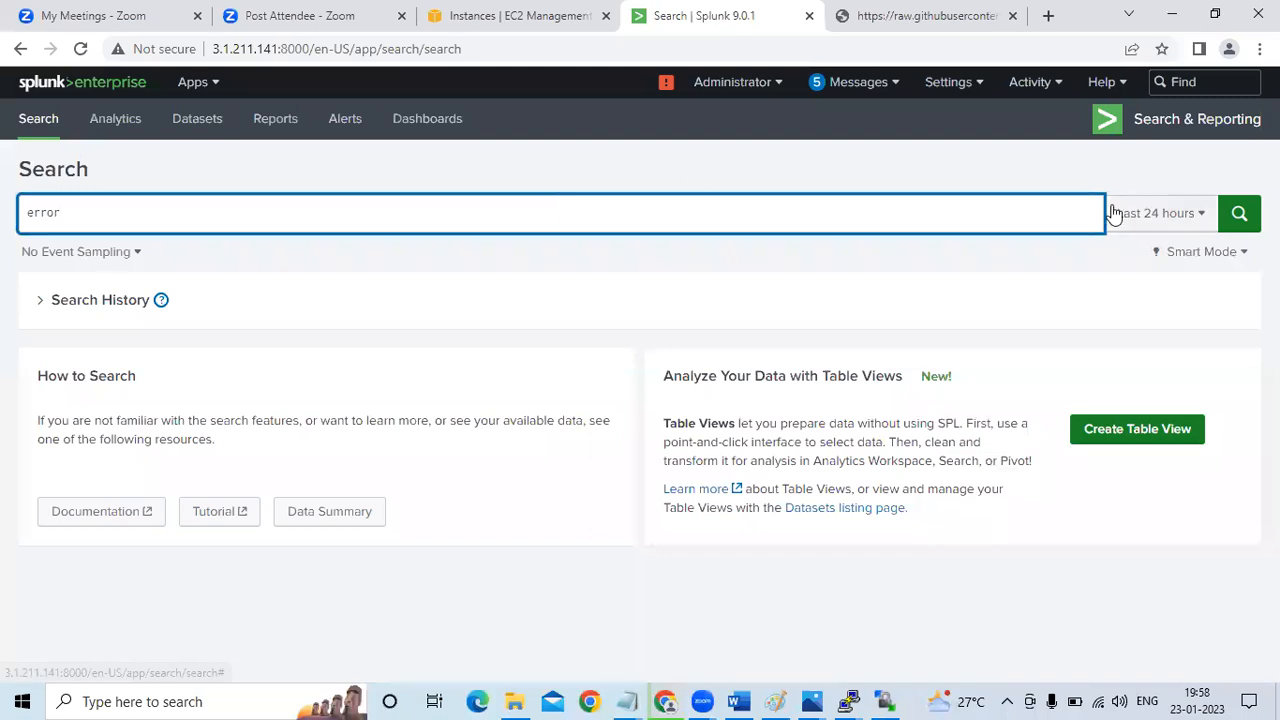
{"action": "left_click", "coordinate": [1210, 216]}
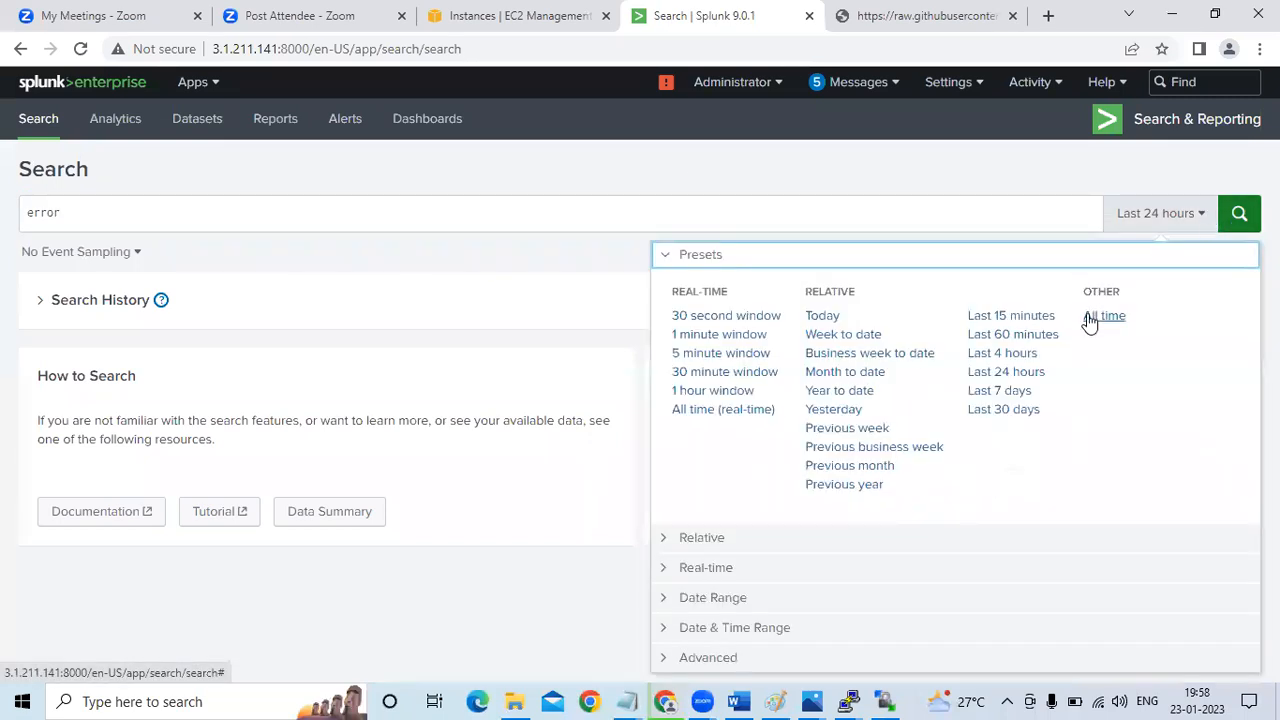
{"action": "left_click", "coordinate": [1096, 320]}
{"action": "left_click", "coordinate": [1239, 216]}
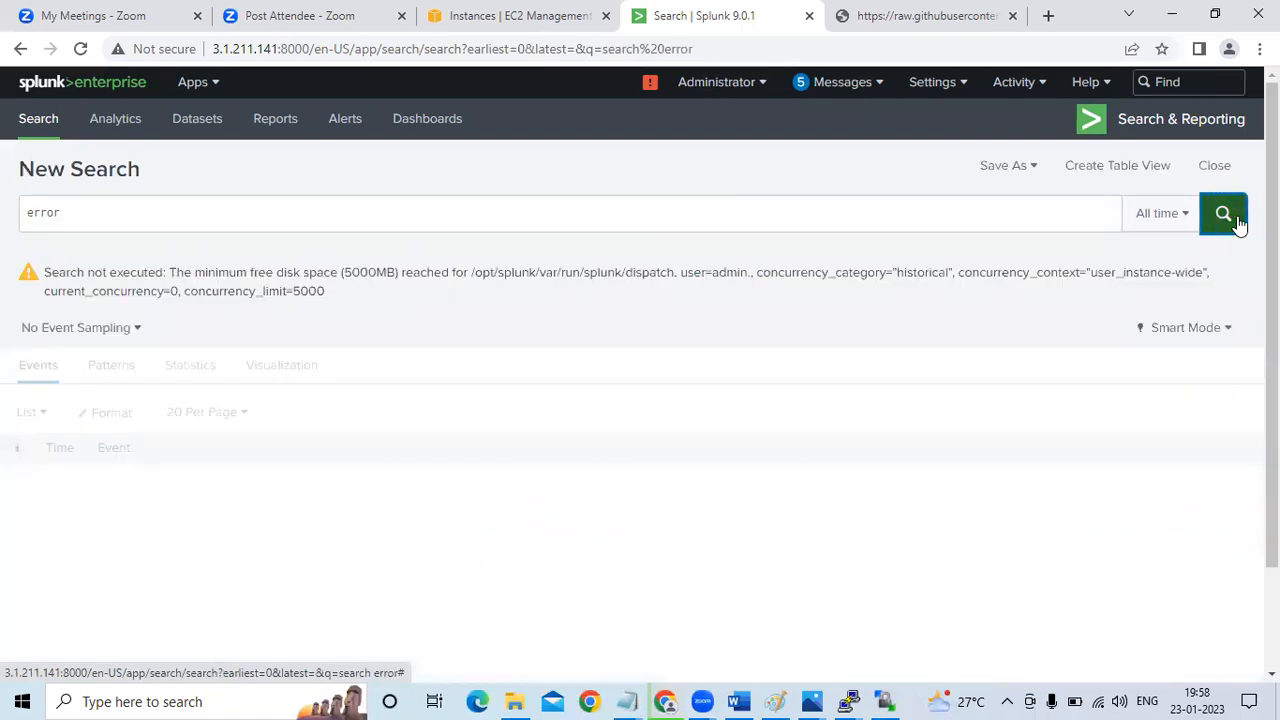
Examine the minimum free disk space warning under the search, and look up its solution in the Splunk_Intro_Installation Notepad file
{"action": "left_click_drag", "start_coordinate": [41, 274], "coordinate": [352, 304]}
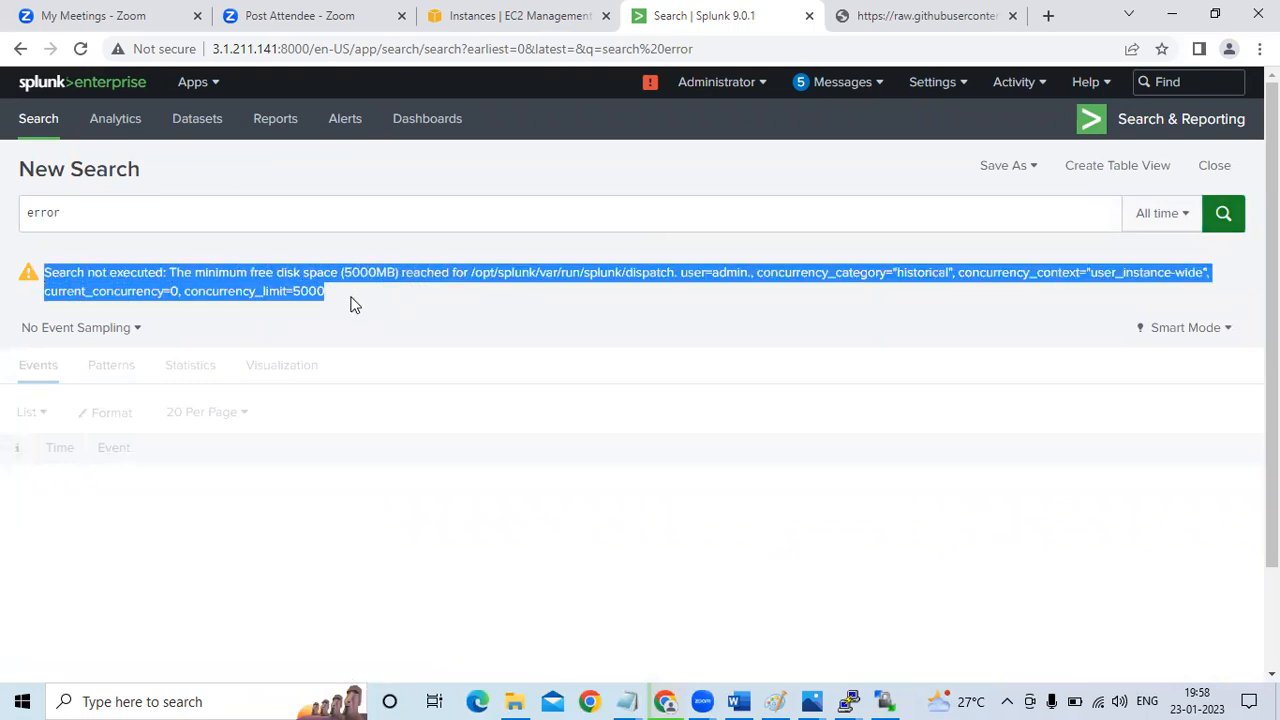
{"action": "left_click", "coordinate": [352, 304]}
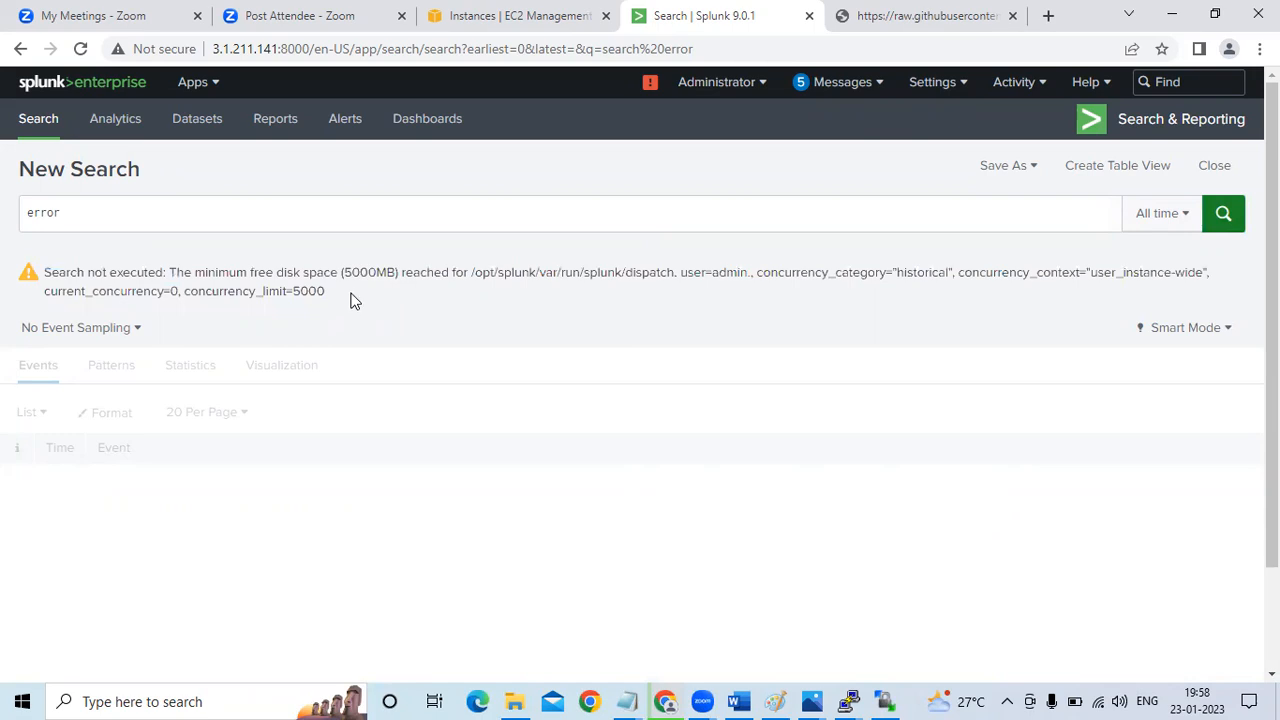
{"action": "left_click_drag", "start_coordinate": [352, 272], "coordinate": [382, 274]}
{"action": "left_click", "coordinate": [431, 295]}
{"action": "left_click", "coordinate": [632, 700]}
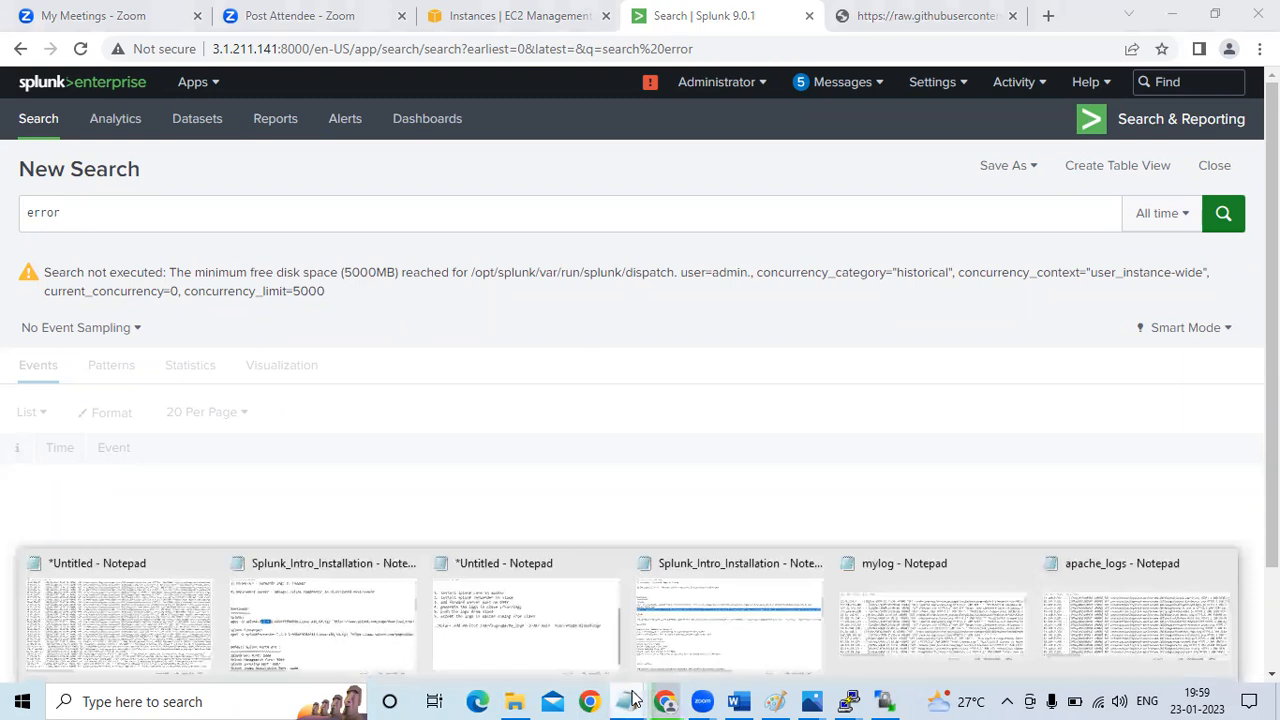
{"action": "left_click", "coordinate": [757, 613]}
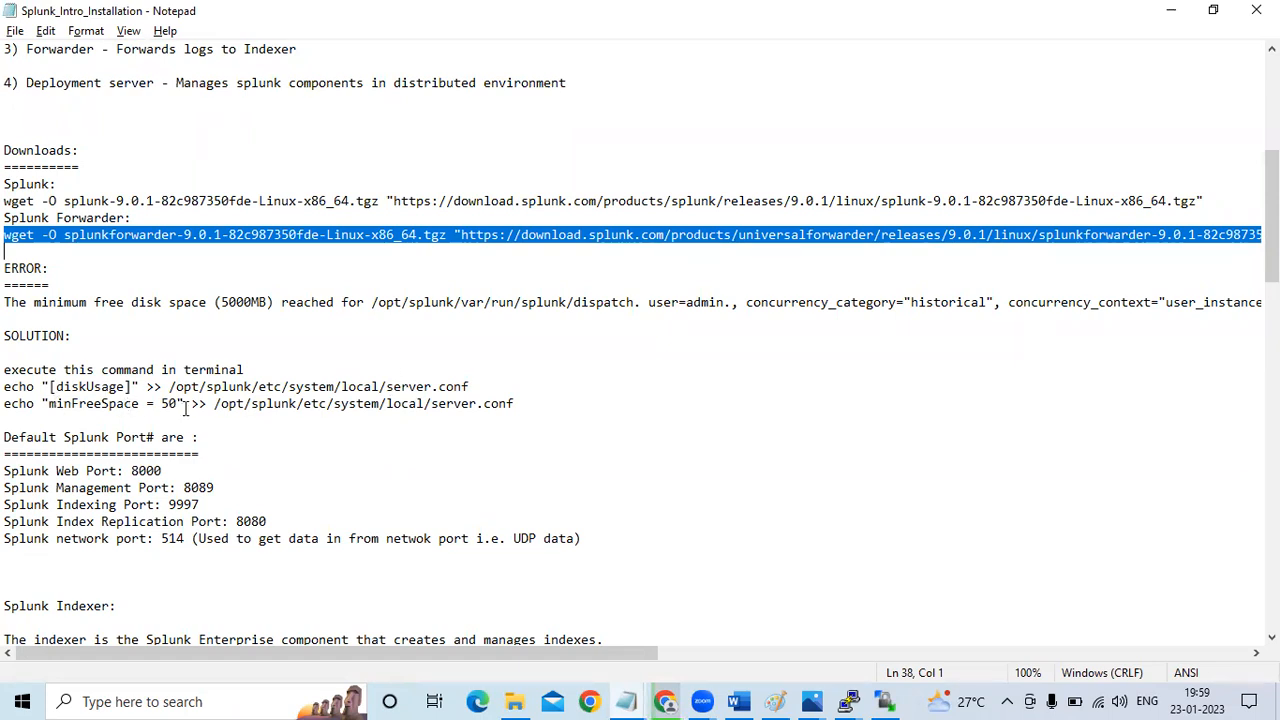
{"action": "left_click", "coordinate": [425, 363]}
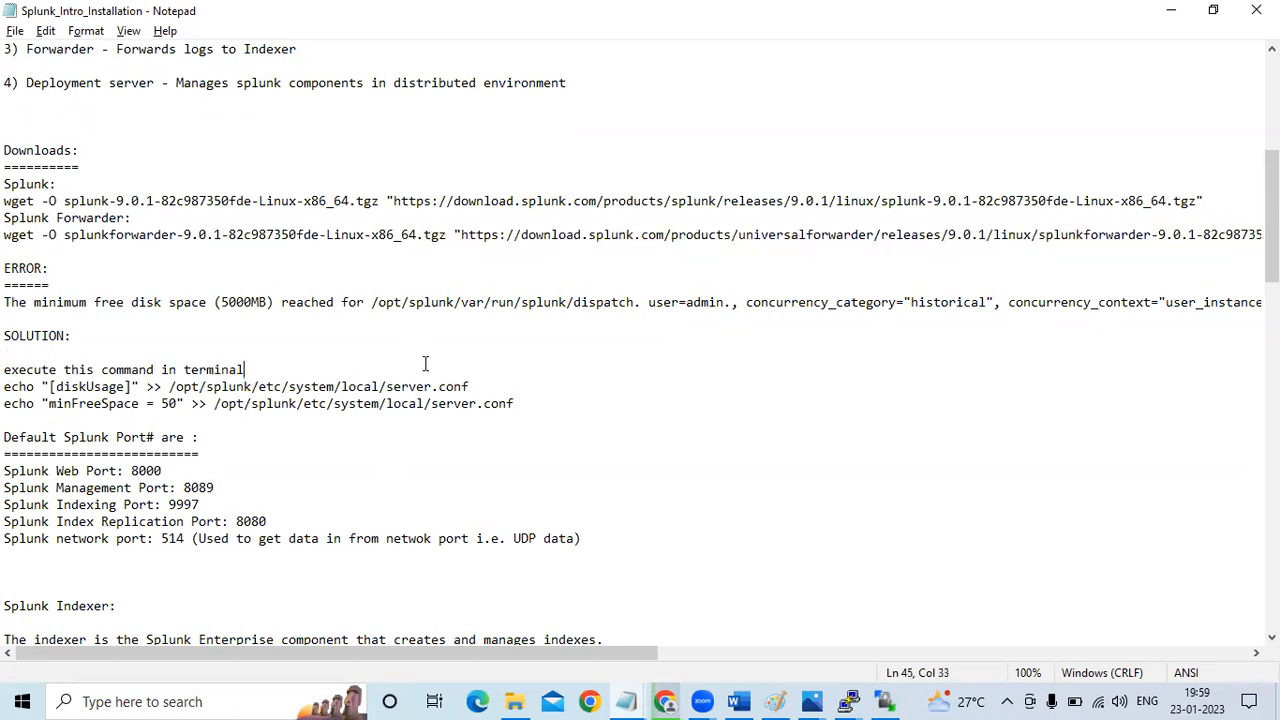
Copy the echo "[diskUsage]" command from the Notepad solution and run it in the splunk-master terminal to append it to /opt/splunk/etc/system/local/server.conf
{"action": "left_click_drag", "start_coordinate": [425, 363], "coordinate": [471, 388]}
{"action": "key", "text": "ctrl+c"}
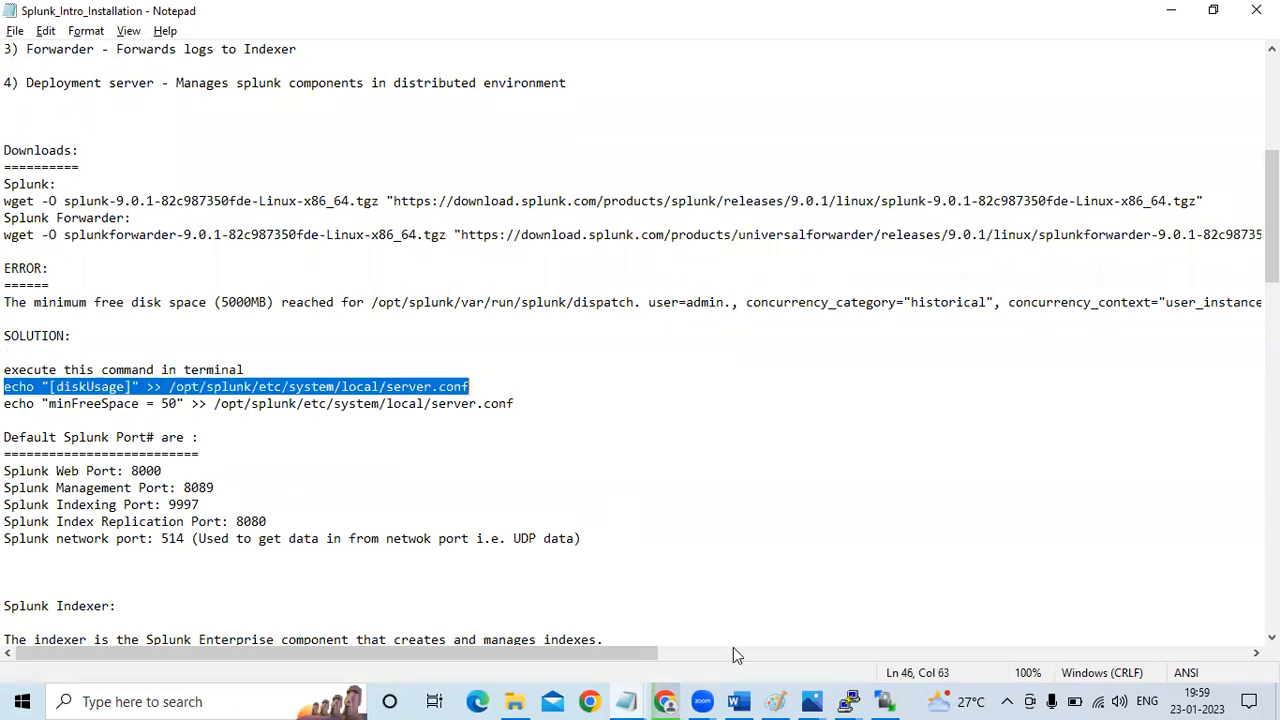
{"action": "left_click", "coordinate": [852, 700]}
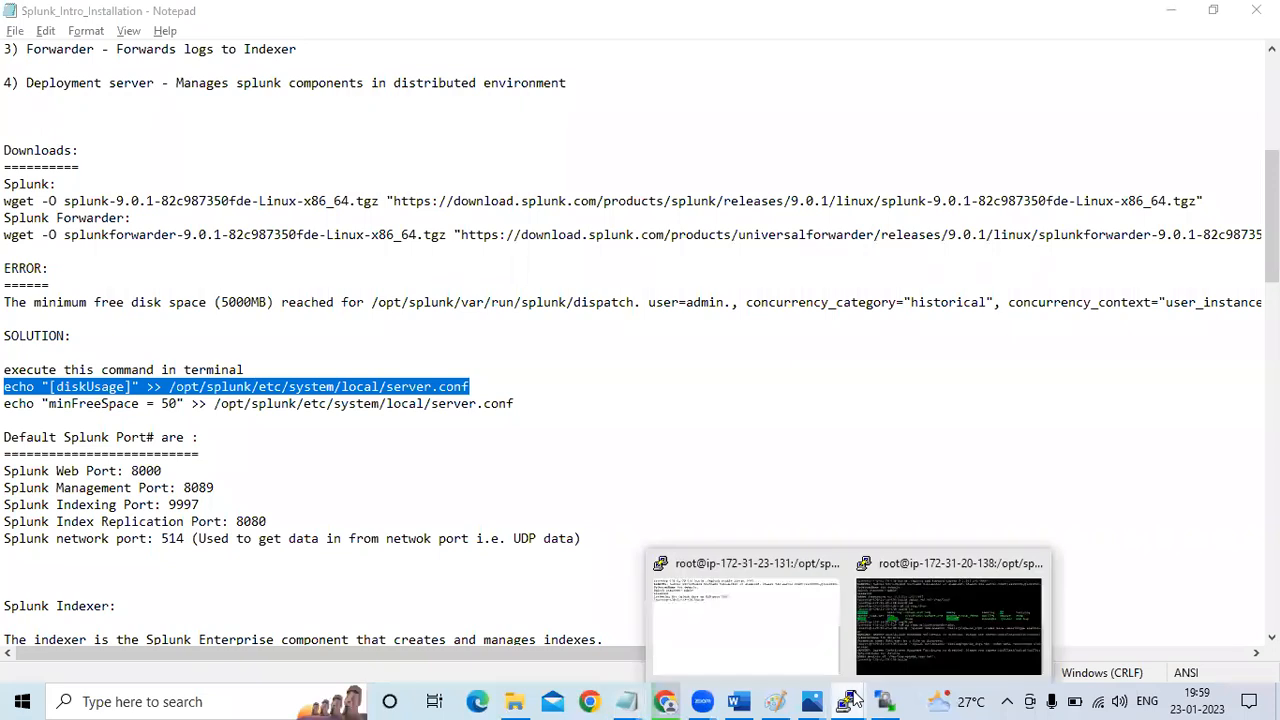
{"action": "left_click", "coordinate": [774, 627]}
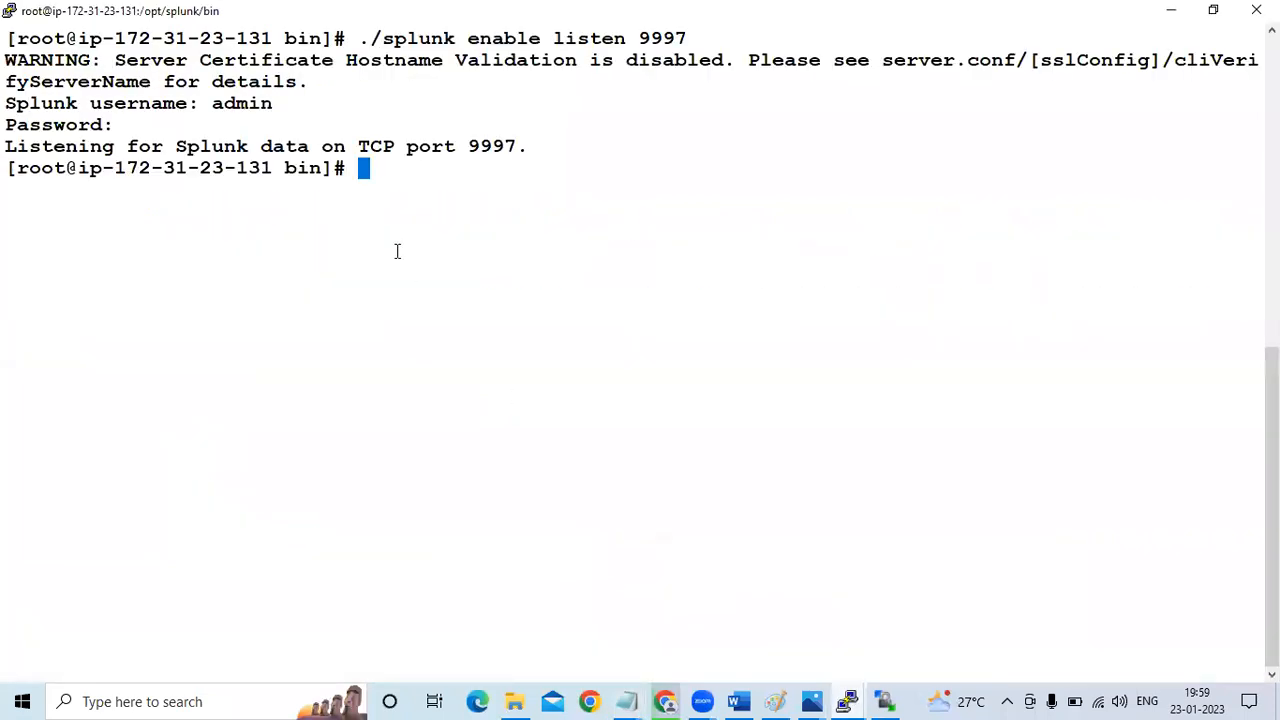
{"action": "right_click", "coordinate": [390, 168]}
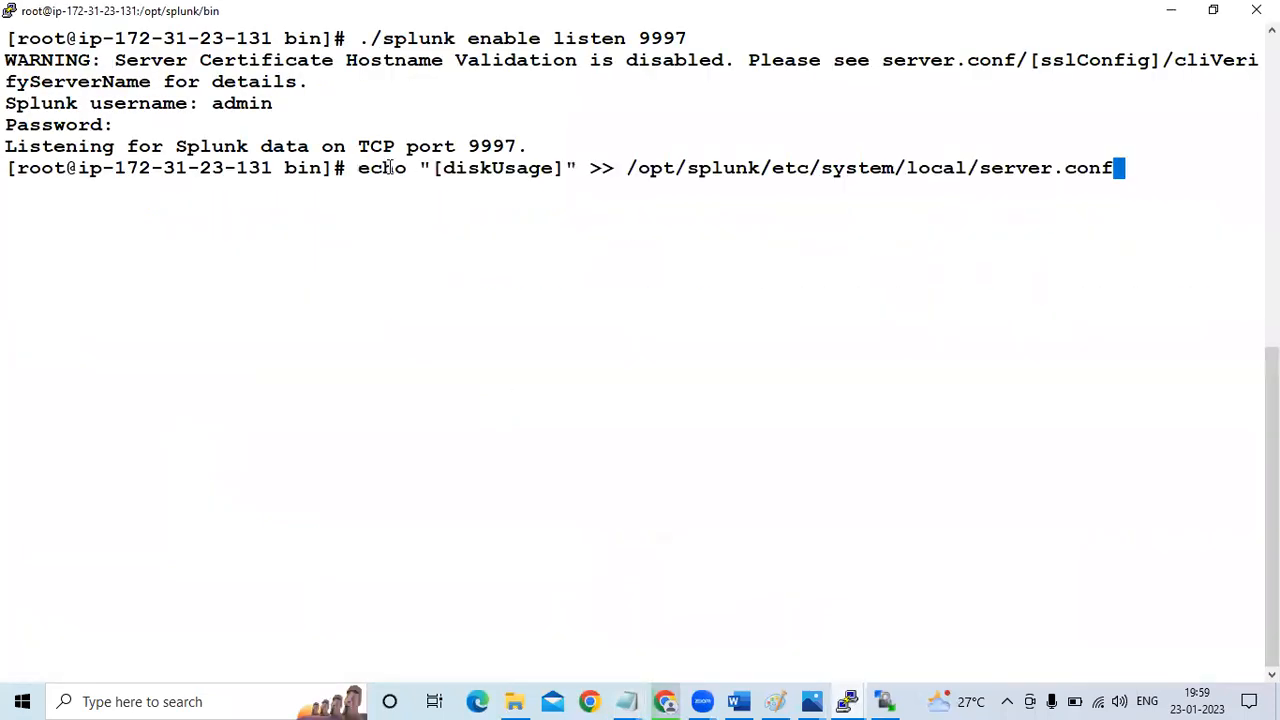
{"action": "key", "text": "Return"}
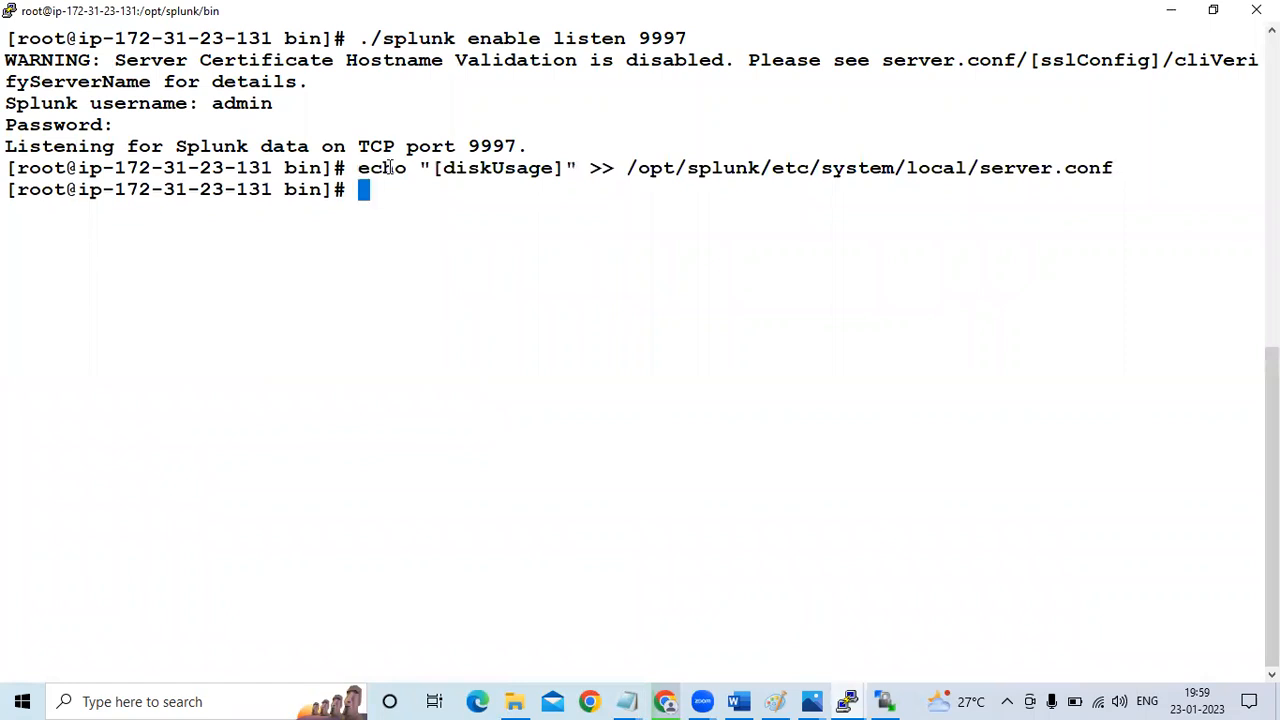
Copy the echo "minFreeSpace = 50" command from Notepad and run it in the splunk-master terminal to append the setting to server.conf
{"action": "key", "text": "alt+Tab"}
{"action": "left_click_drag", "start_coordinate": [4, 404], "coordinate": [8, 425]}
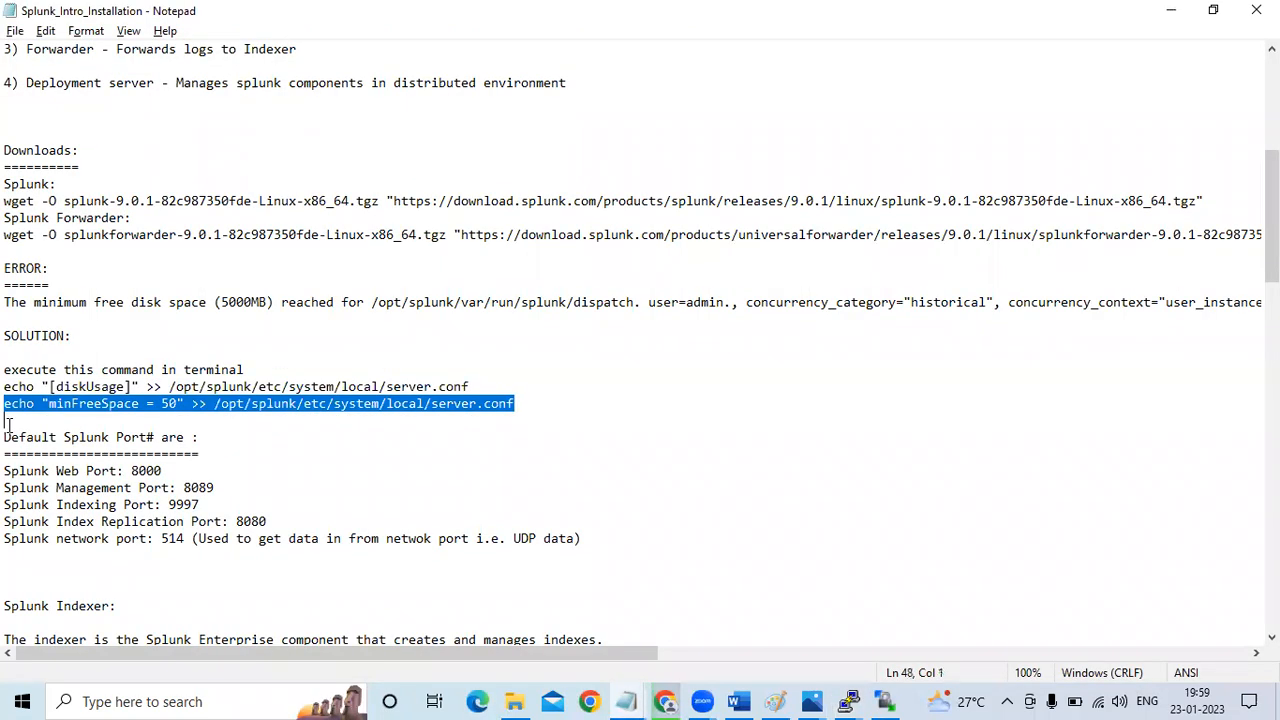
{"action": "key", "text": "alt+Tab"}
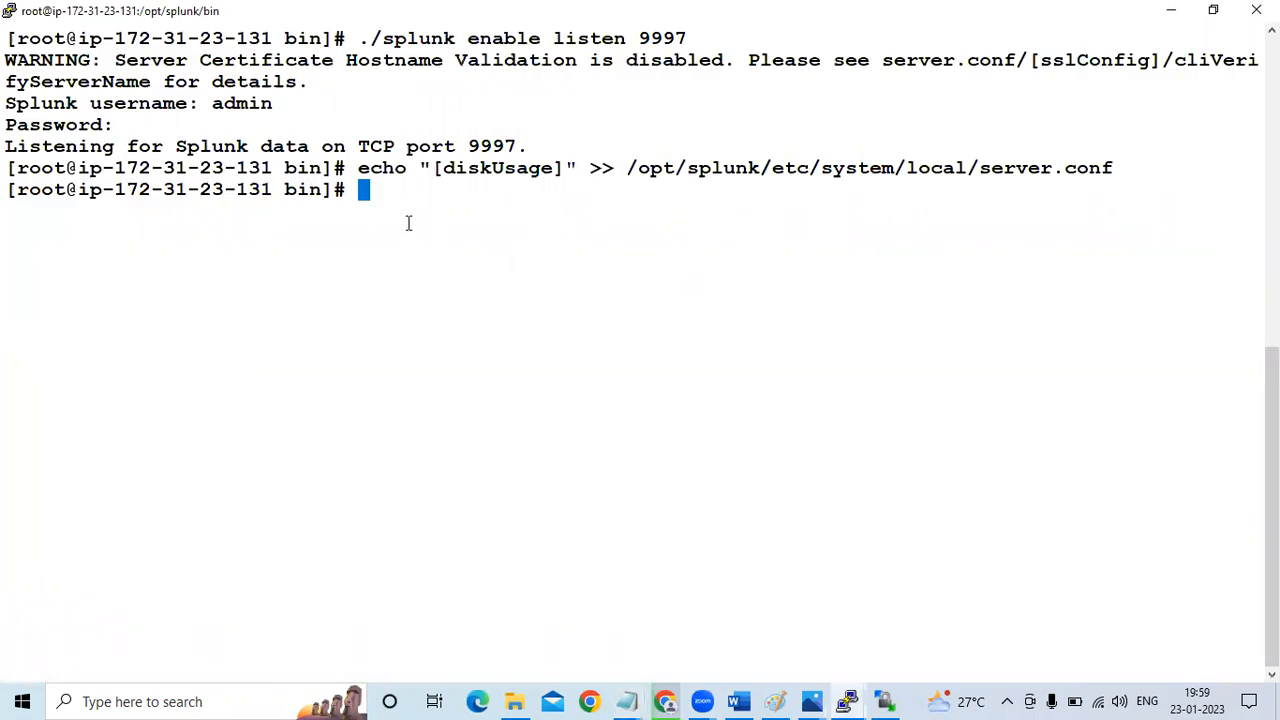
{"action": "right_click", "coordinate": [380, 192]}
{"action": "key", "text": "Return"}
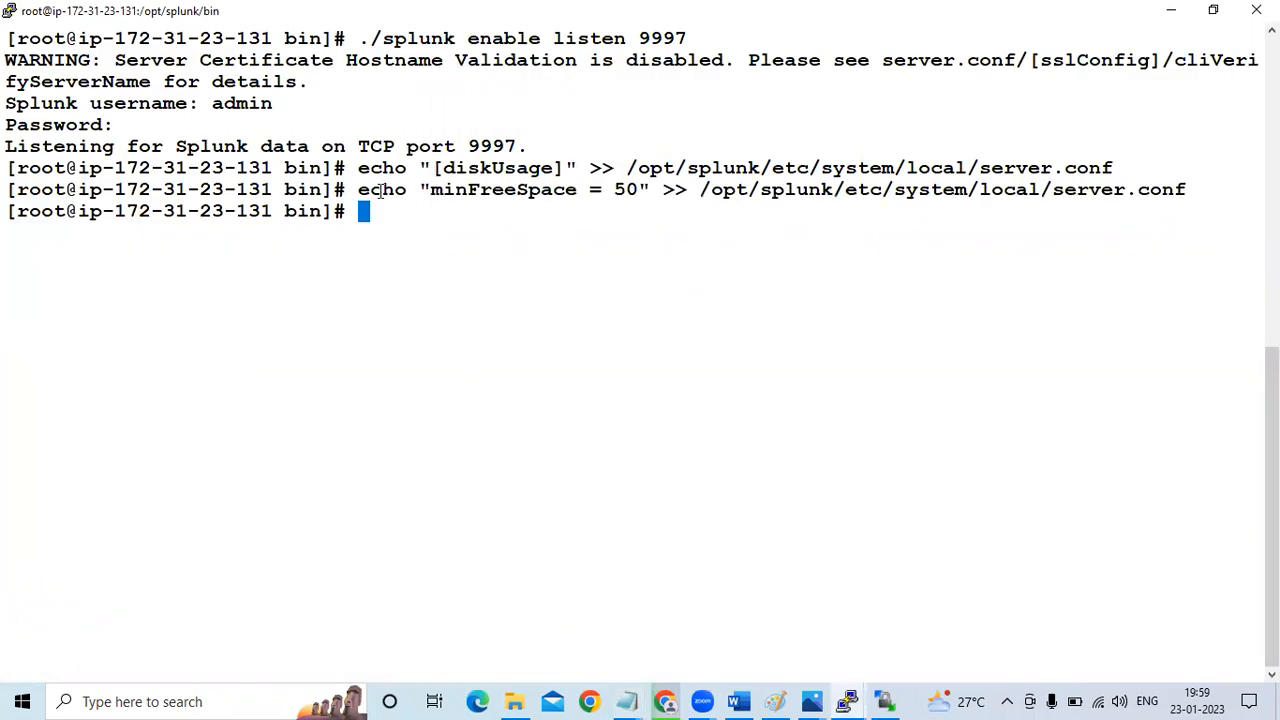
Switch to Chrome and reload the Splunk search page to retest the "error" search
{"action": "key", "text": "alt+Tab"}
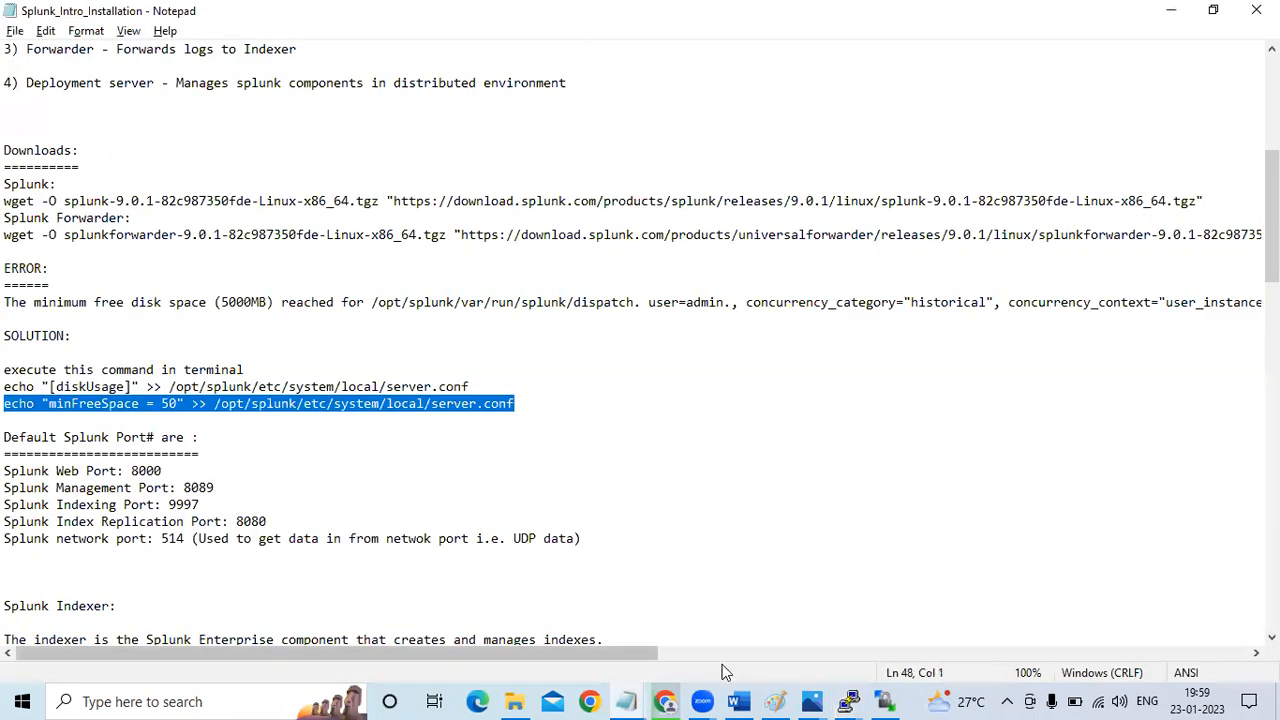
{"action": "left_click", "coordinate": [678, 697]}
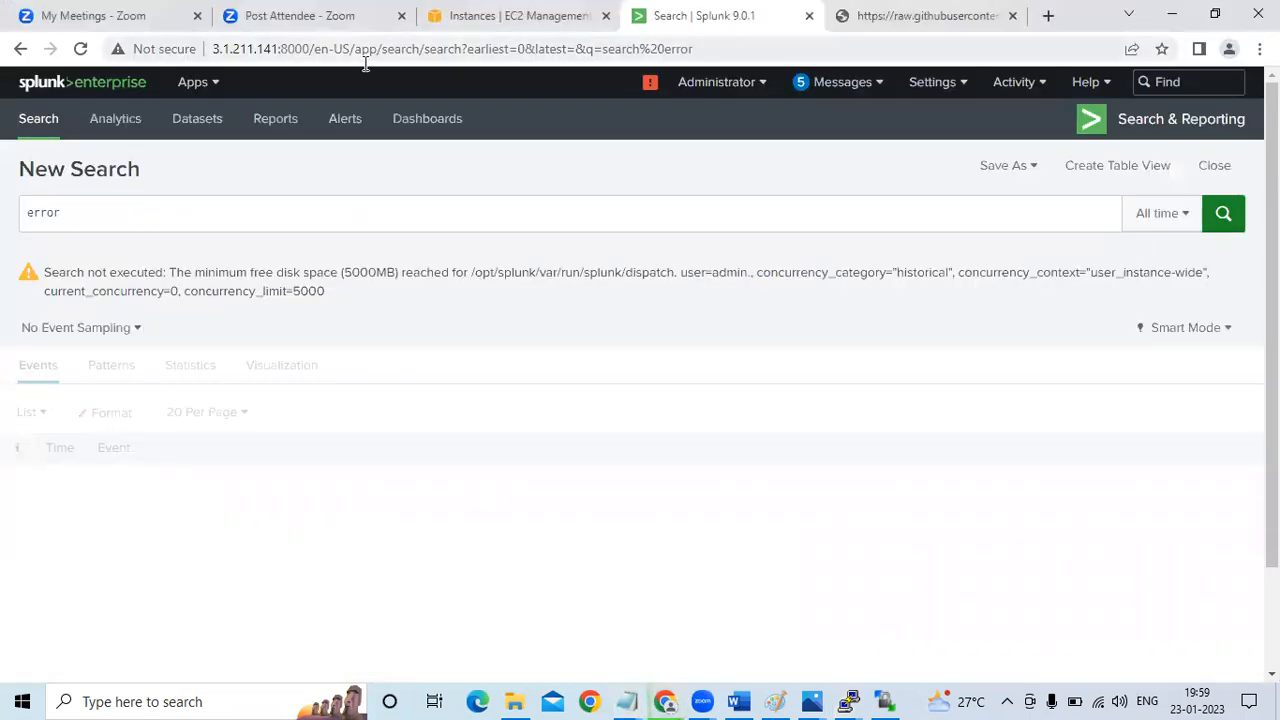
{"action": "left_click", "coordinate": [81, 48]}
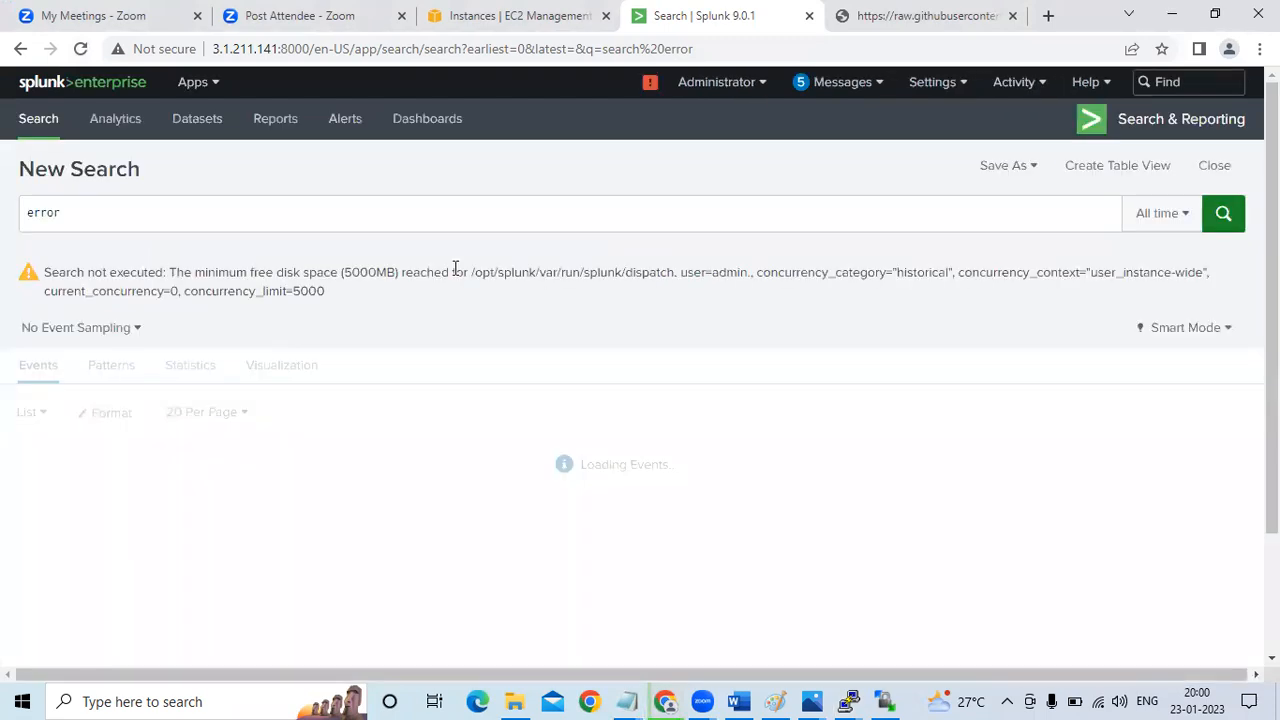
{"action": "left_click", "coordinate": [433, 219]}
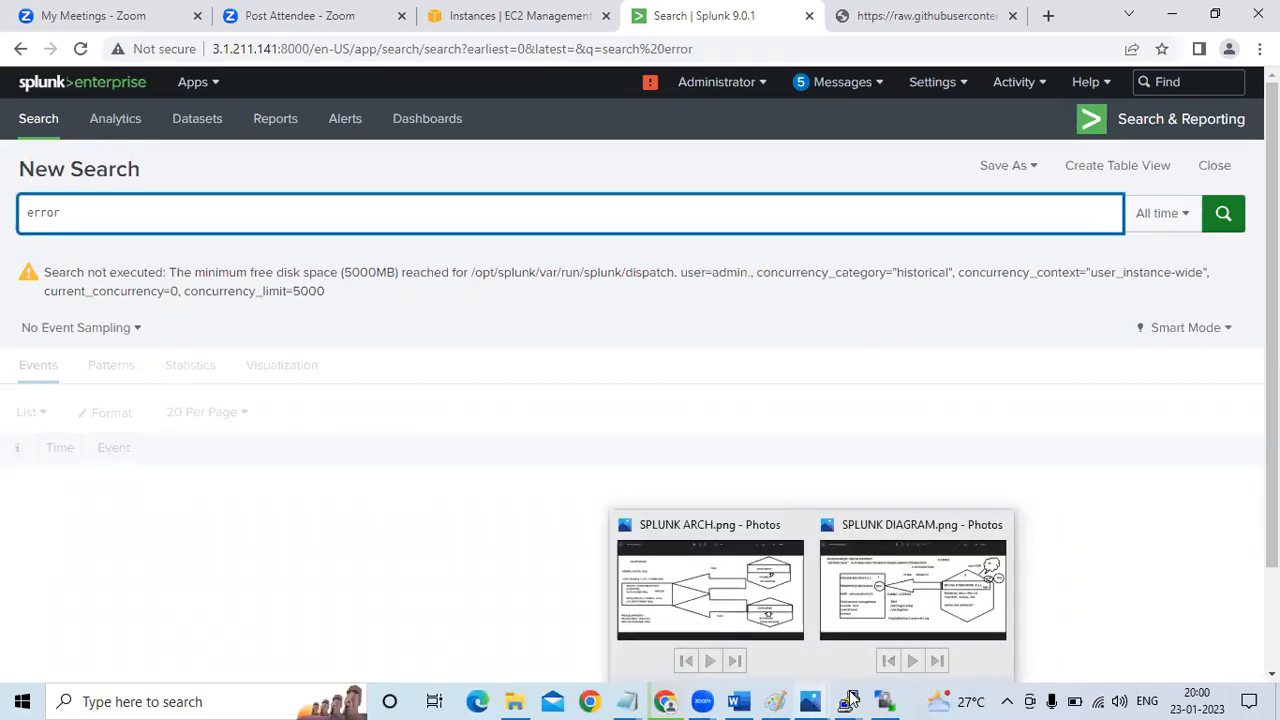
Return to the splunk-master terminal and review the running Splunk processes with ps -ef | grep splunk
{"action": "left_click", "coordinate": [848, 701]}
{"action": "left_click", "coordinate": [784, 614]}
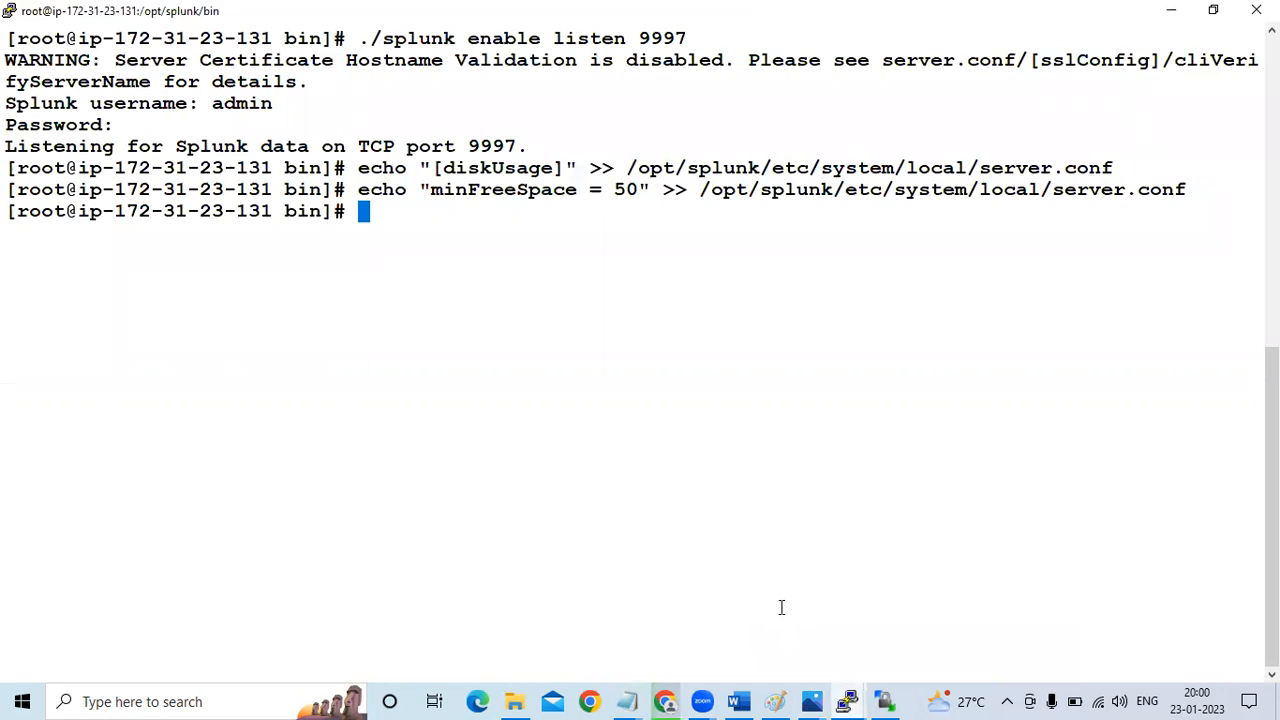
{"action": "left_click", "coordinate": [738, 701]}
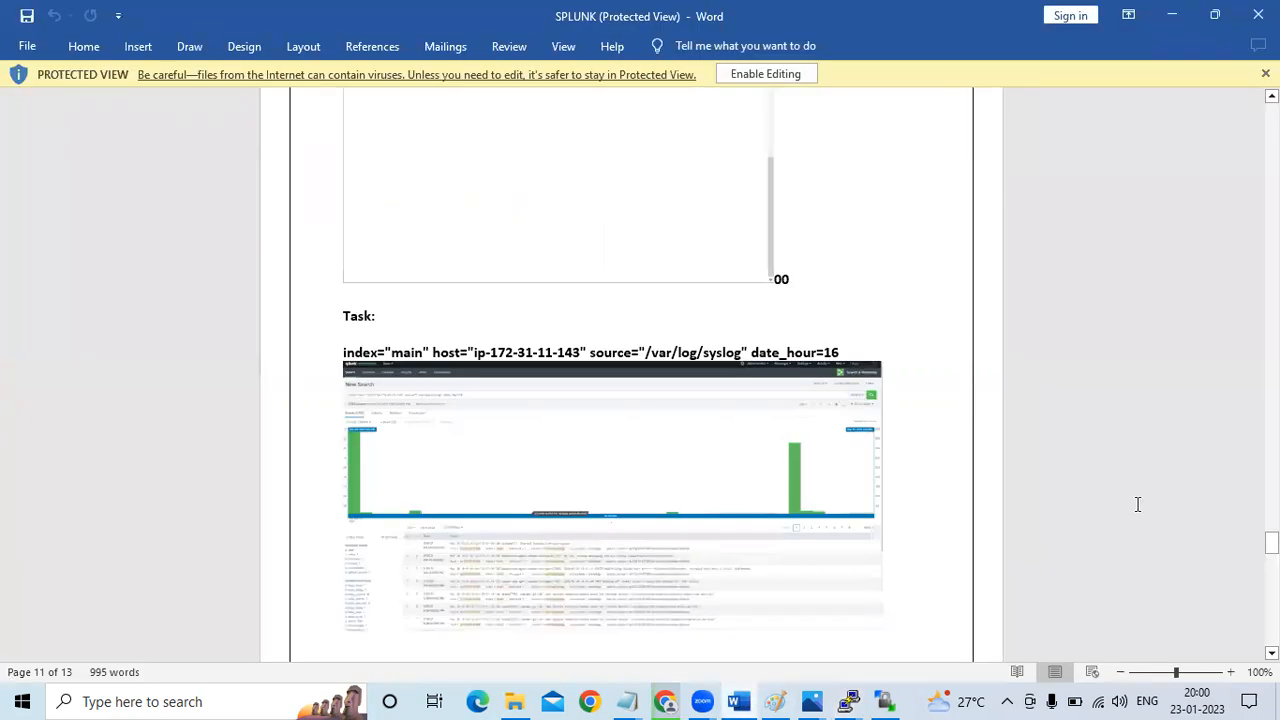
{"action": "key", "text": "alt+Tab"}
{"action": "type", "text": "ps -ef | grep splunk"}
{"action": "key", "text": "Return"}
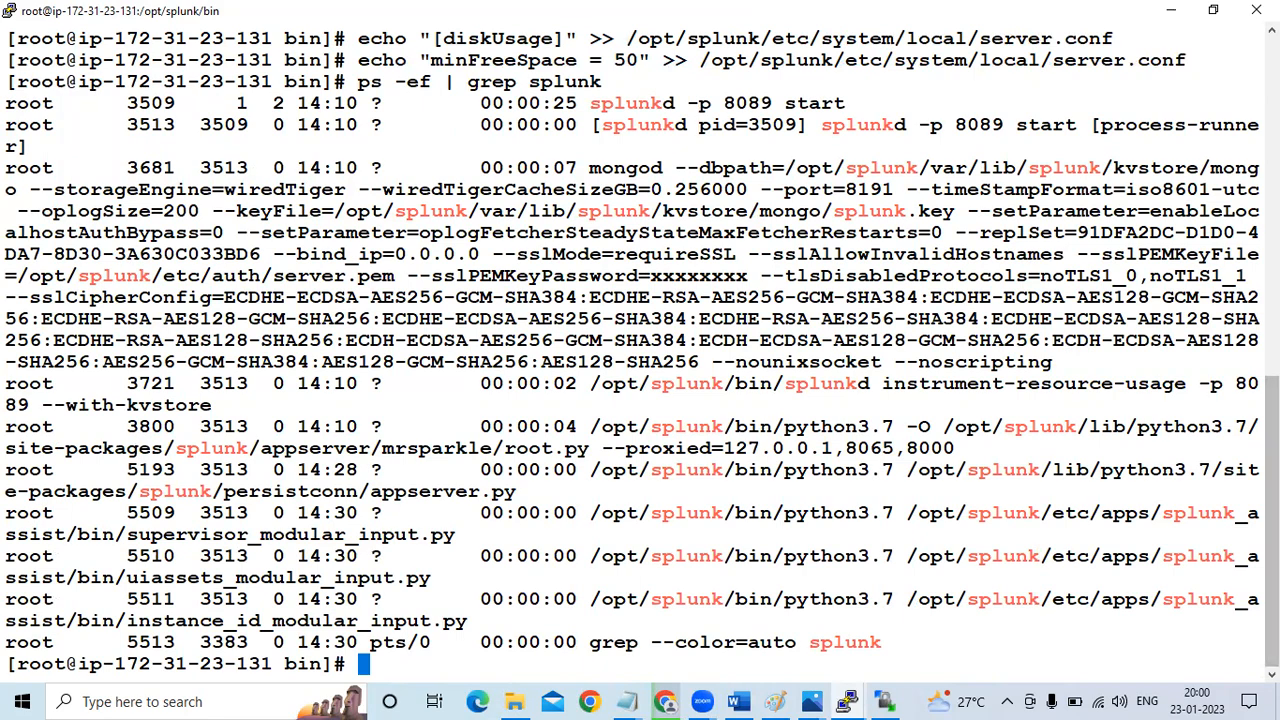
{"action": "scroll", "coordinate": [640, 350], "scroll_direction": "up", "scroll_amount": 3}
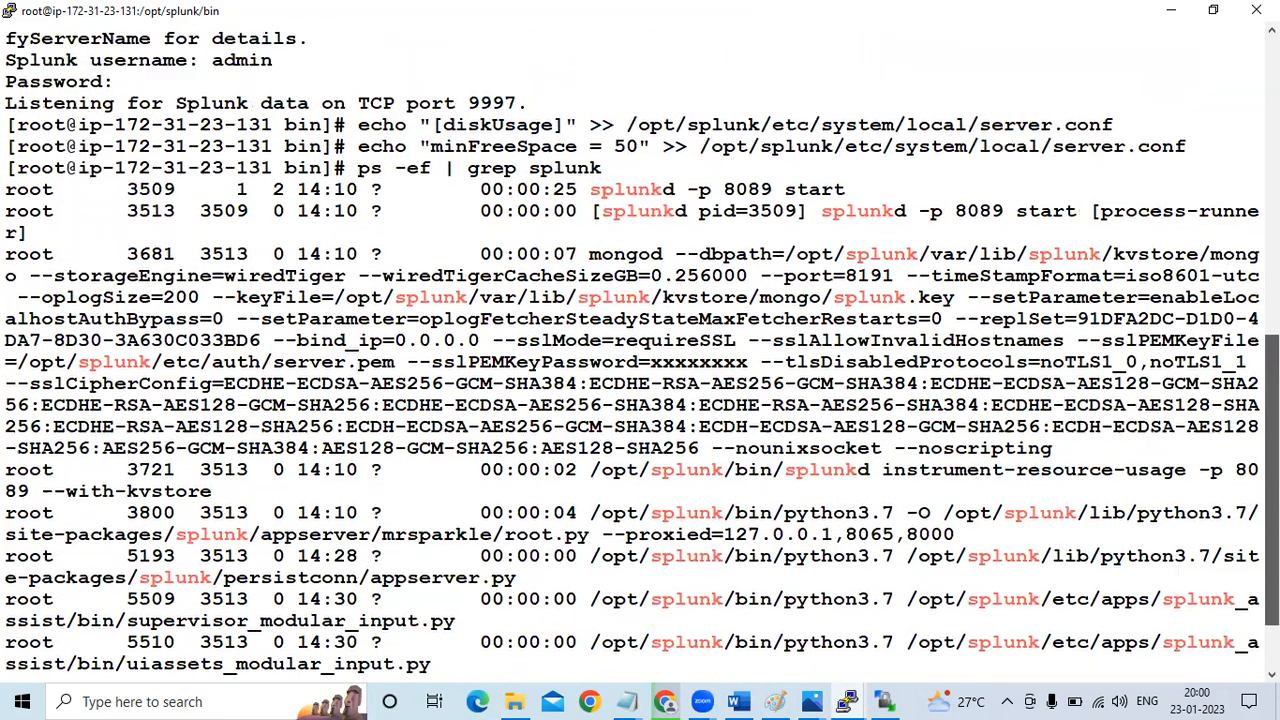
{"action": "scroll", "coordinate": [640, 350], "scroll_direction": "up", "scroll_amount": 1}
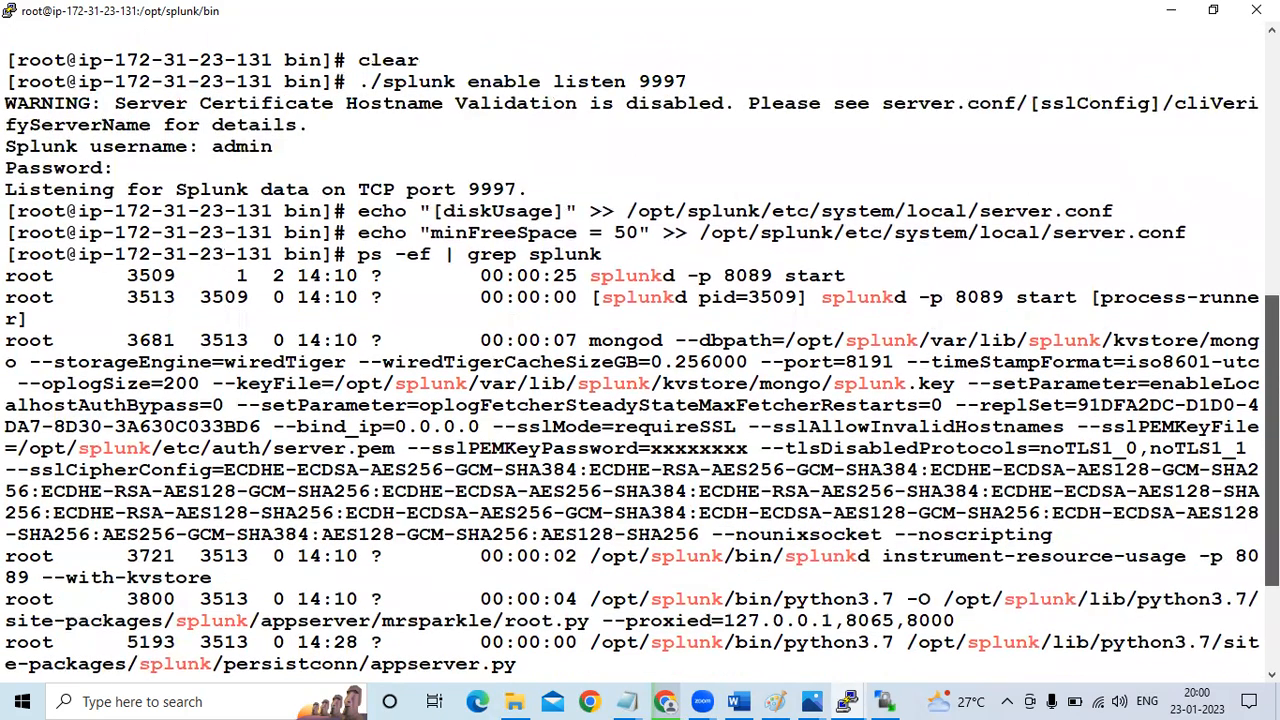
{"action": "scroll", "coordinate": [640, 350], "scroll_direction": "up", "scroll_amount": 1}
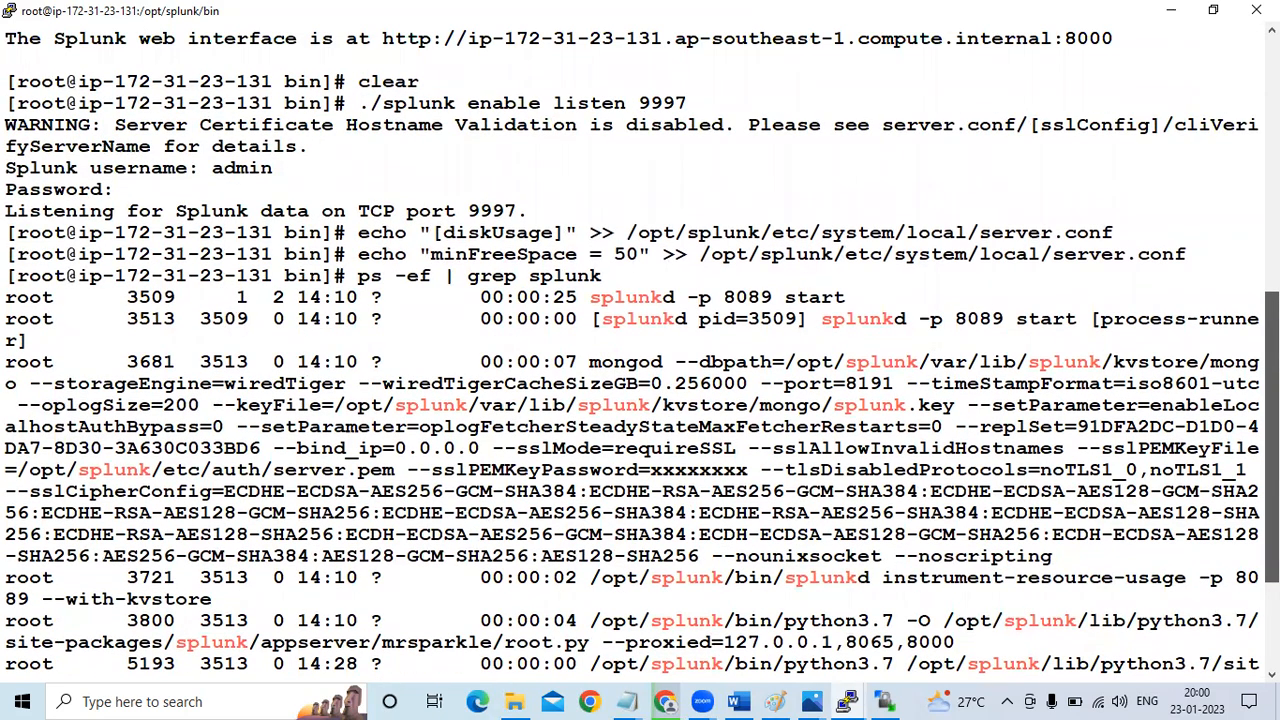
{"action": "scroll", "coordinate": [640, 350], "scroll_direction": "down", "scroll_amount": 1}
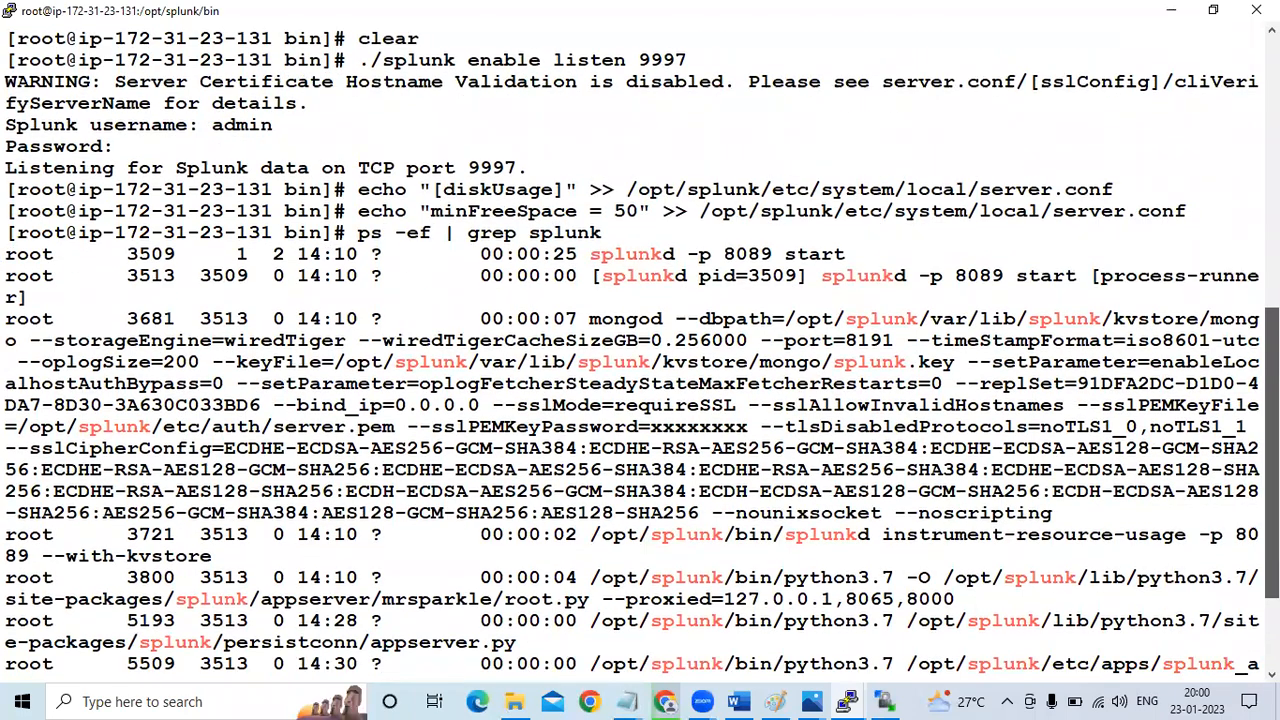
{"action": "scroll", "coordinate": [640, 350], "scroll_direction": "down", "scroll_amount": 5}
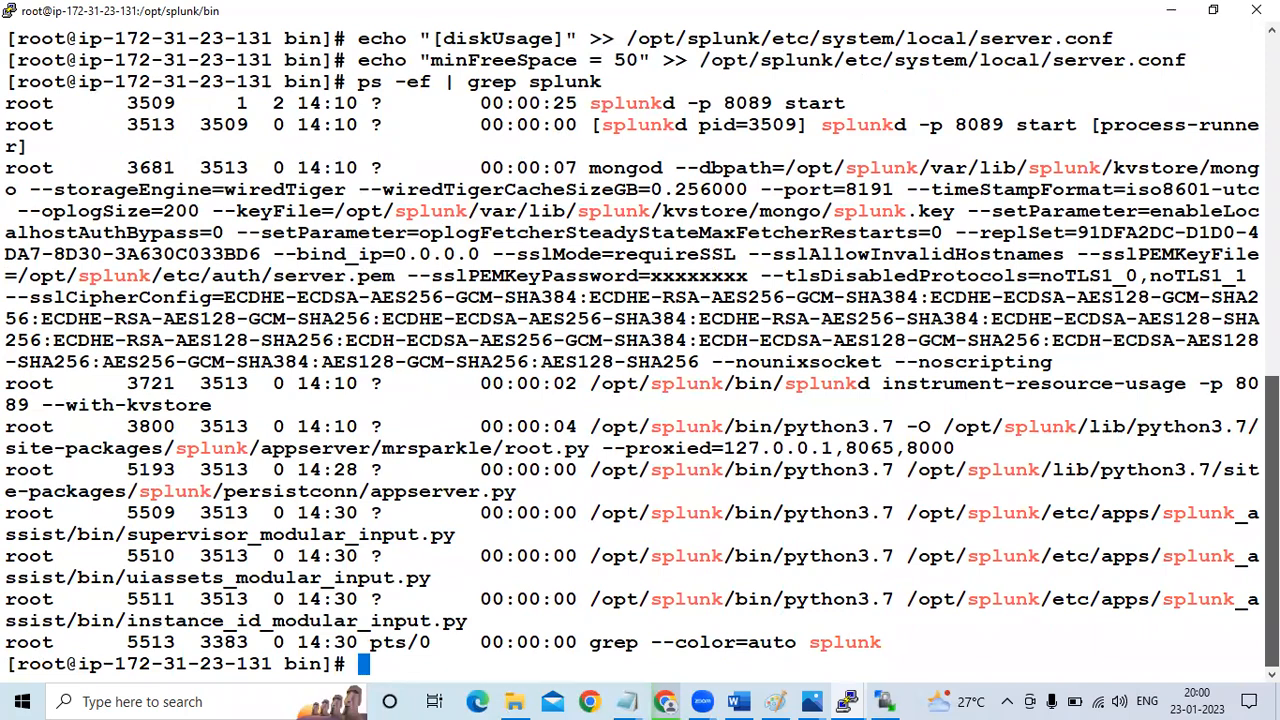
Clear the terminal and shut down Splunk with ./splunk stop
{"action": "type", "text": "clear"}
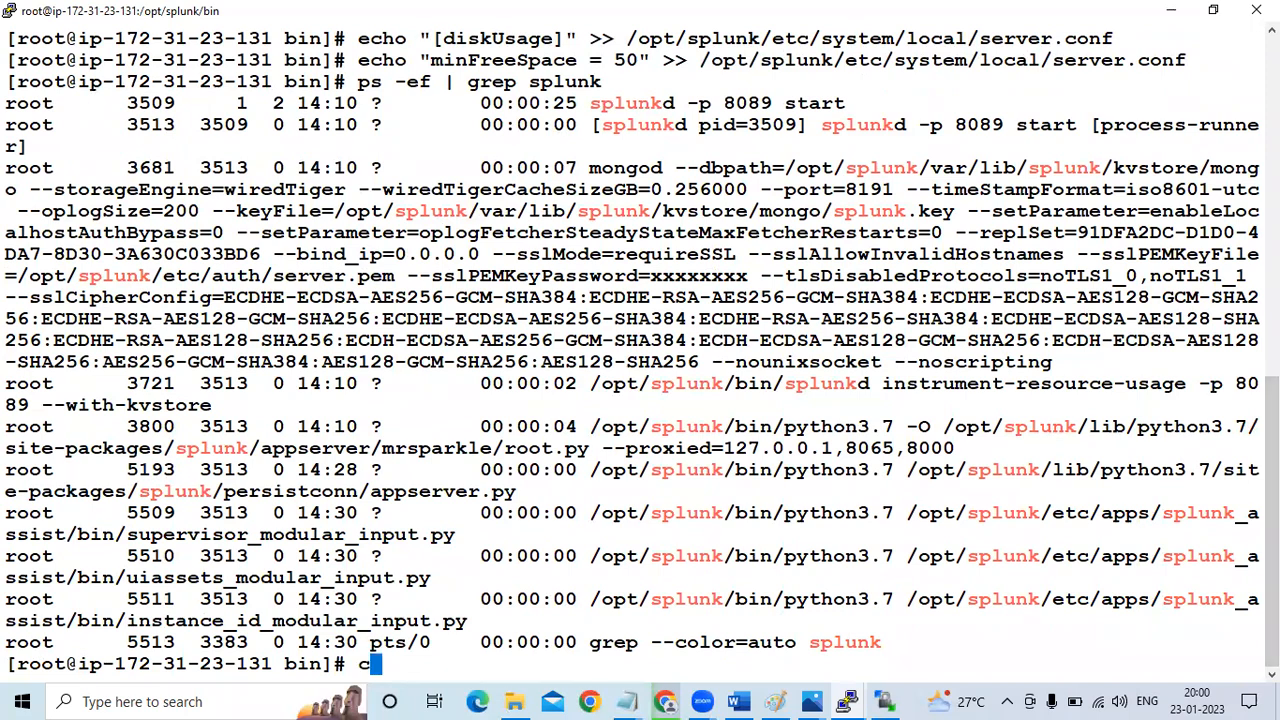
{"action": "key", "text": "Return"}
{"action": "key", "text": "Return"}
{"action": "key", "text": "Return"}
{"action": "type", "text": "./splunk stop"}
{"action": "key", "text": "Return"}
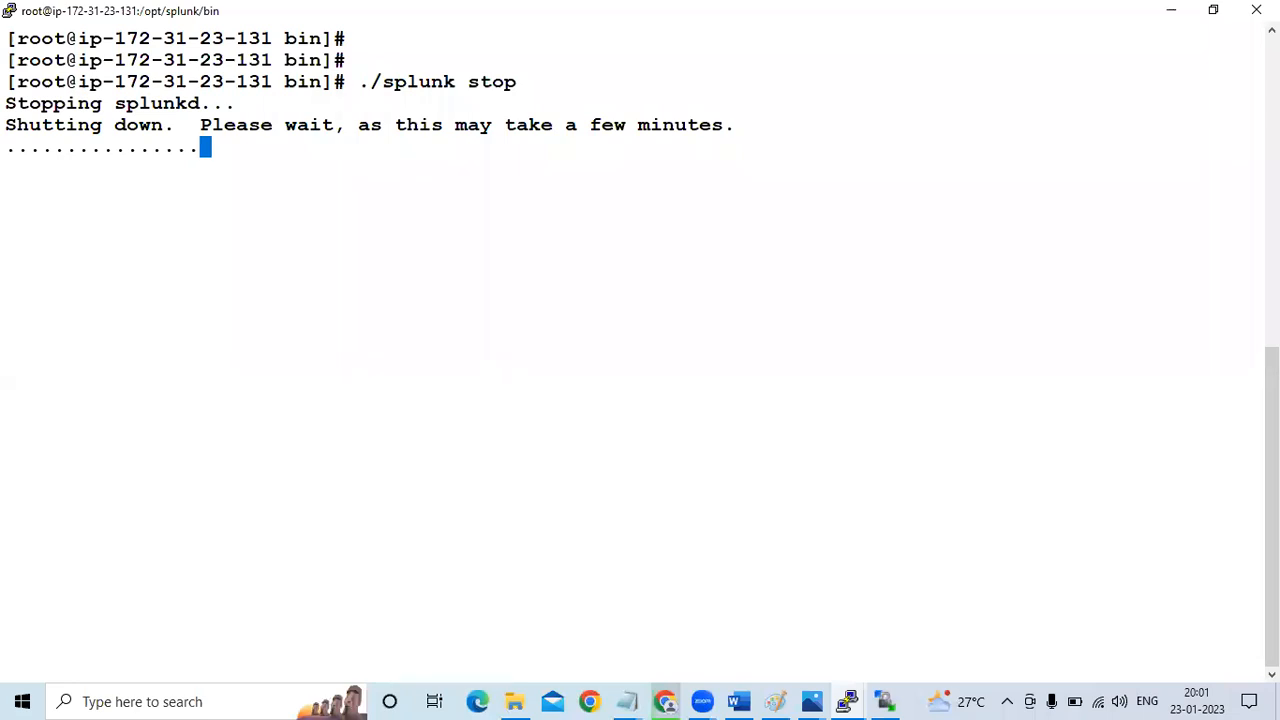
Check the Splunk page in Chrome, and restart the server from the splunk-master terminal with ./splunk start
{"action": "left_click", "coordinate": [665, 700]}
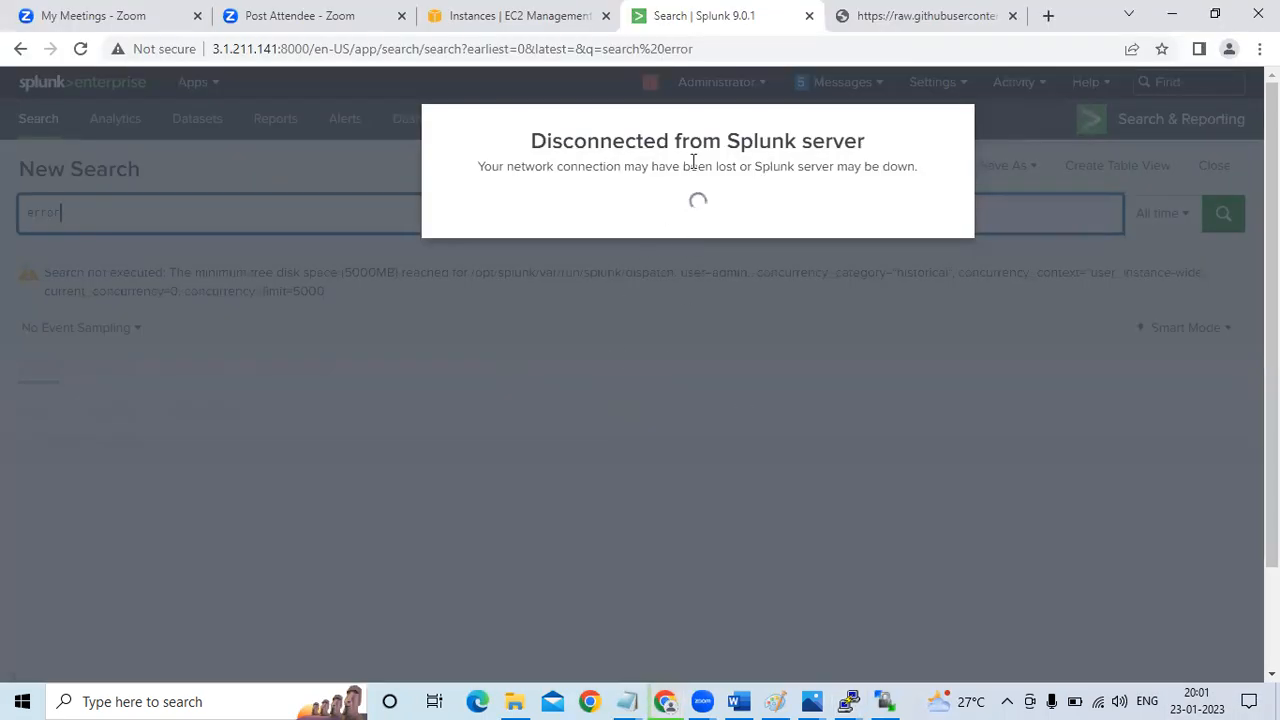
{"action": "key", "text": "alt+Tab"}
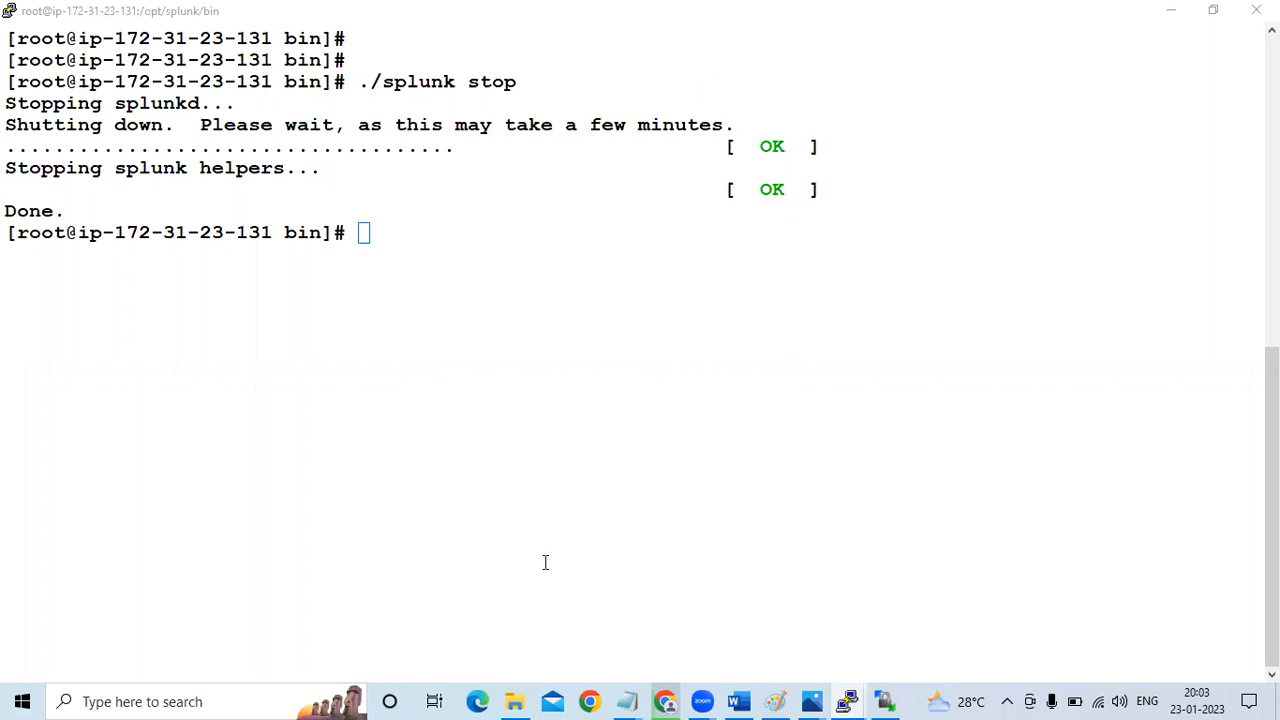
{"action": "left_click", "coordinate": [463, 247]}
{"action": "key", "text": "Up"}
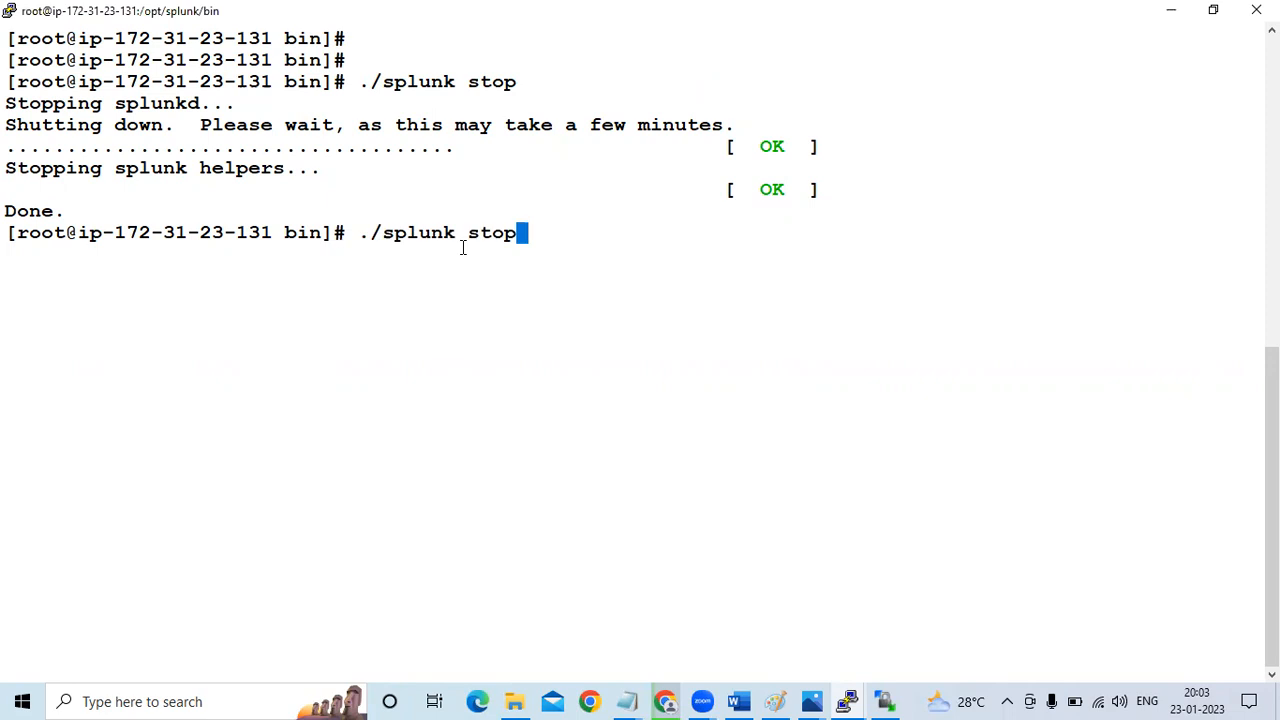
{"action": "key", "text": "BackSpace"}
{"action": "key", "text": "BackSpace"}
{"action": "type", "text": "art"}
{"action": "key", "text": "Return"}
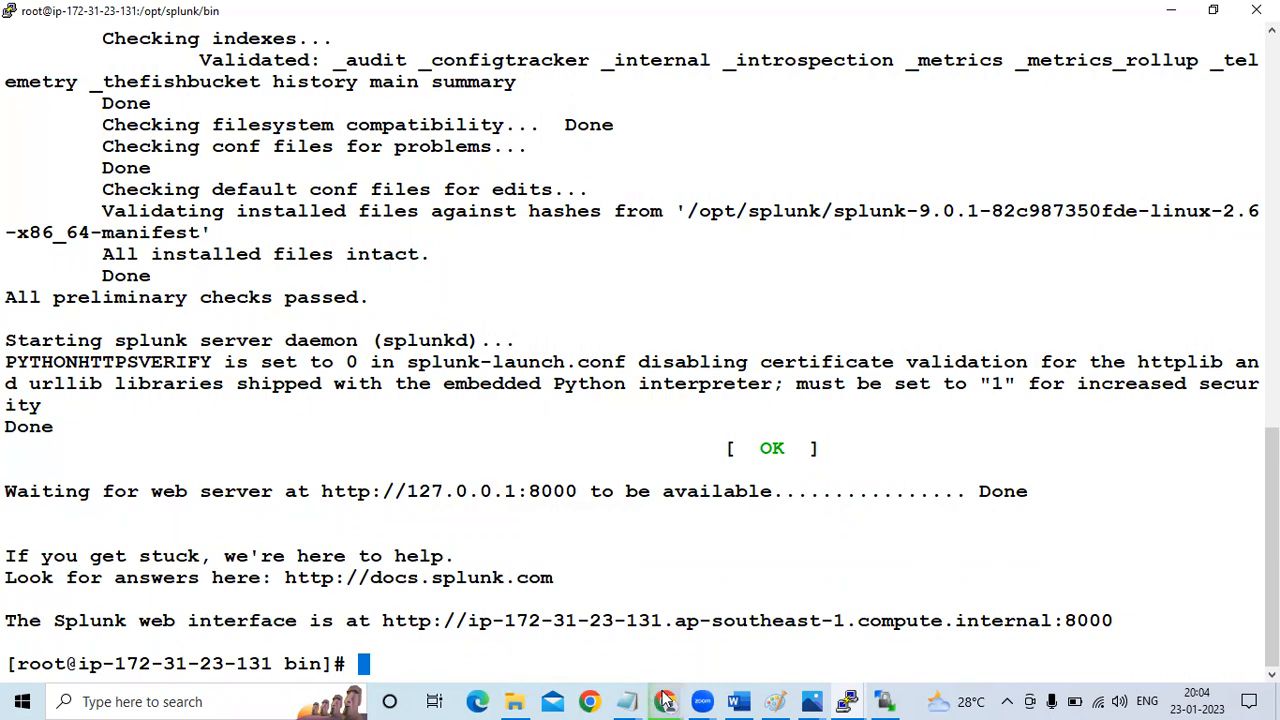
Reload Splunk Web in Chrome and sign in as admin with the account password
{"action": "mouse_move", "coordinate": [665, 700]}
{"action": "left_click", "coordinate": [649, 617]}
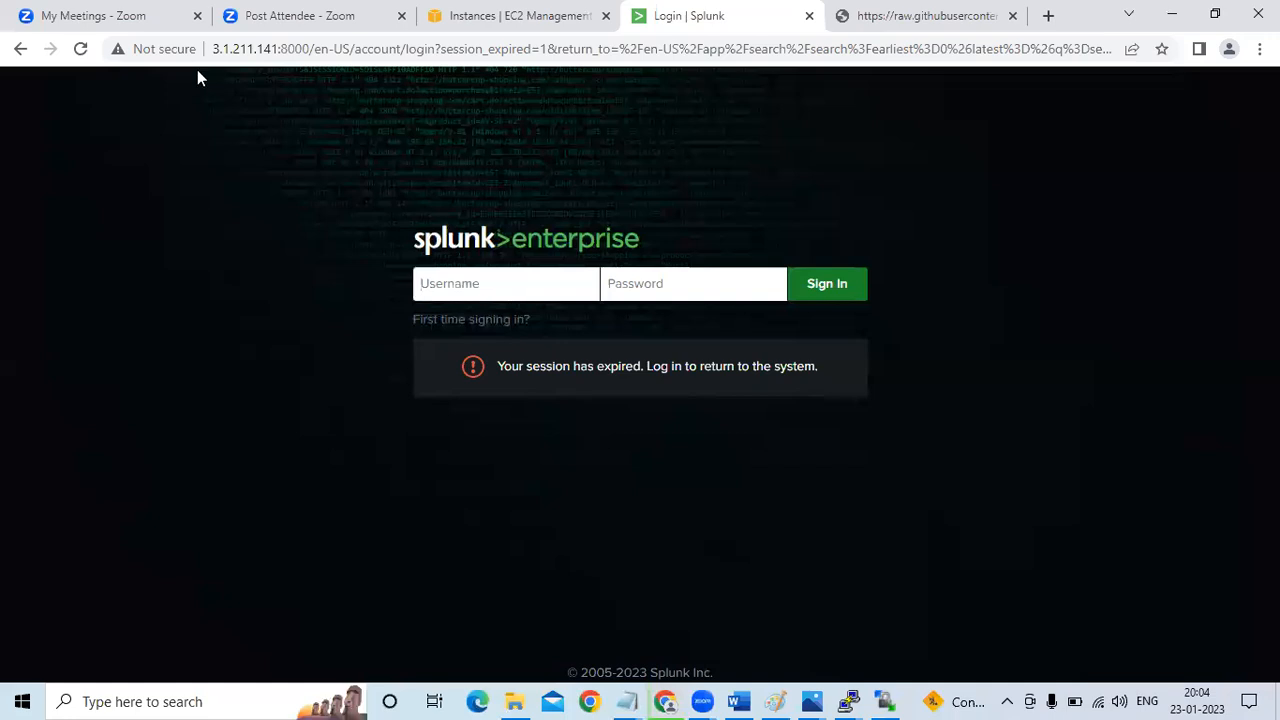
{"action": "left_click", "coordinate": [82, 50]}
{"action": "type", "text": "admin"}
{"action": "left_click", "coordinate": [643, 279]}
{"action": "type", "text": "****"}
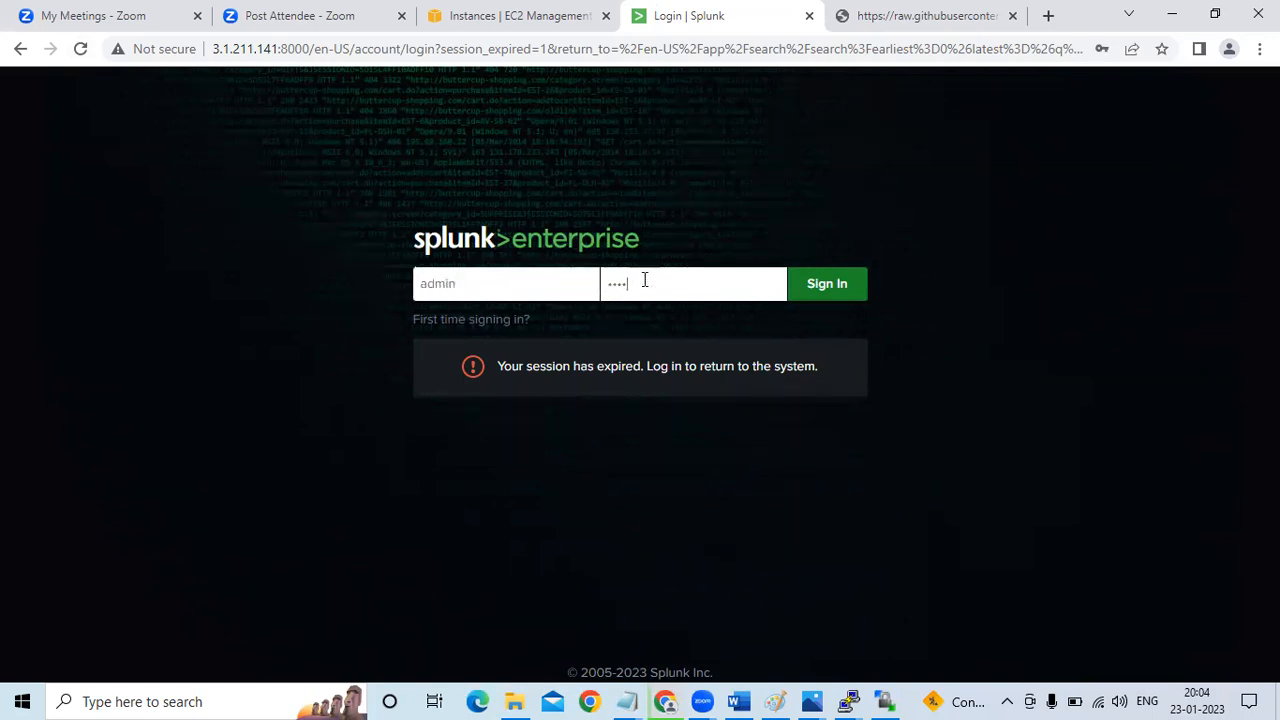
{"action": "key", "text": "Return"}
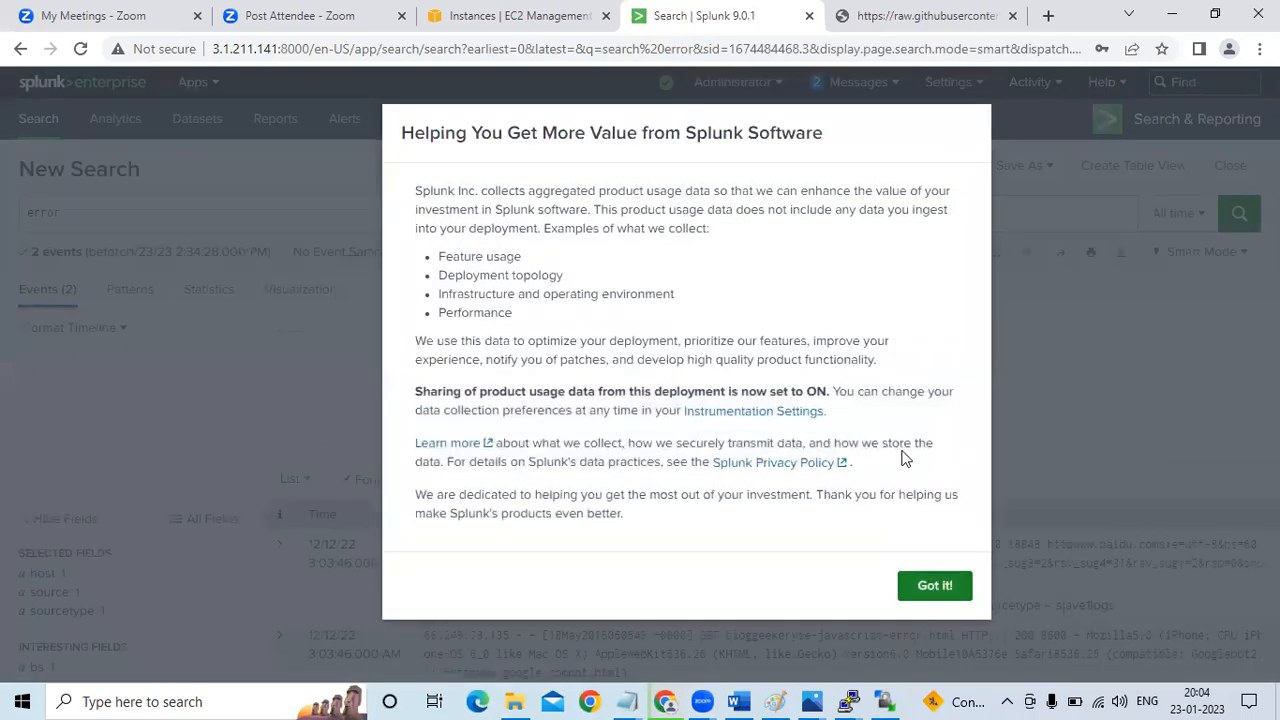
Dismiss the product usage data notice and review the events returned by the "error" search
{"action": "left_click", "coordinate": [932, 585]}
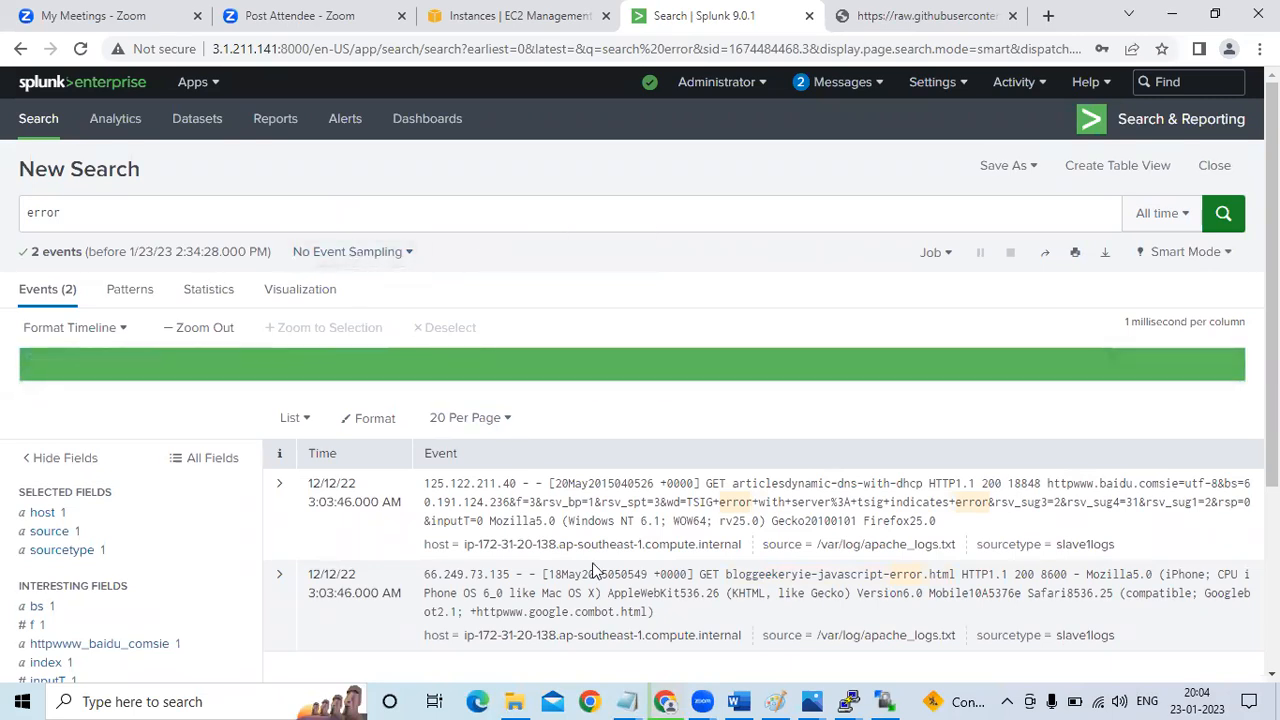
{"action": "scroll", "coordinate": [1215, 515], "scroll_direction": "down", "scroll_amount": 3}
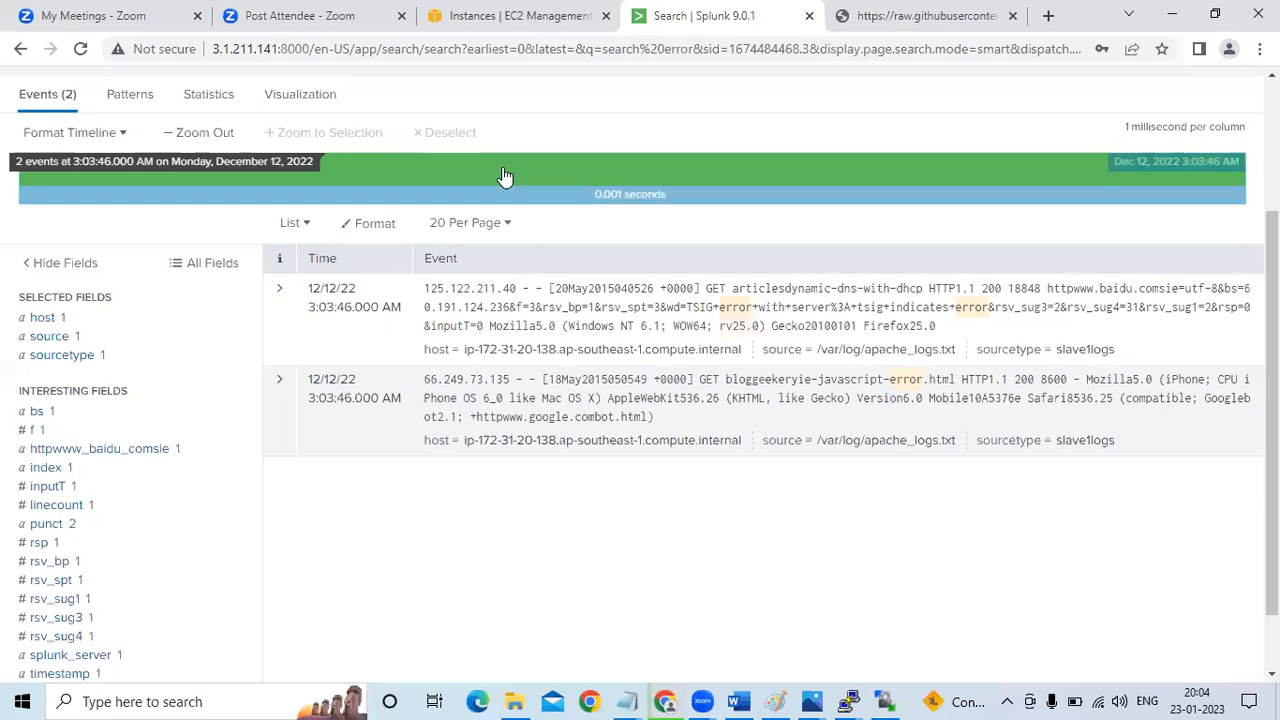
{"action": "scroll", "coordinate": [1272, 400], "scroll_direction": "up", "scroll_amount": 3}
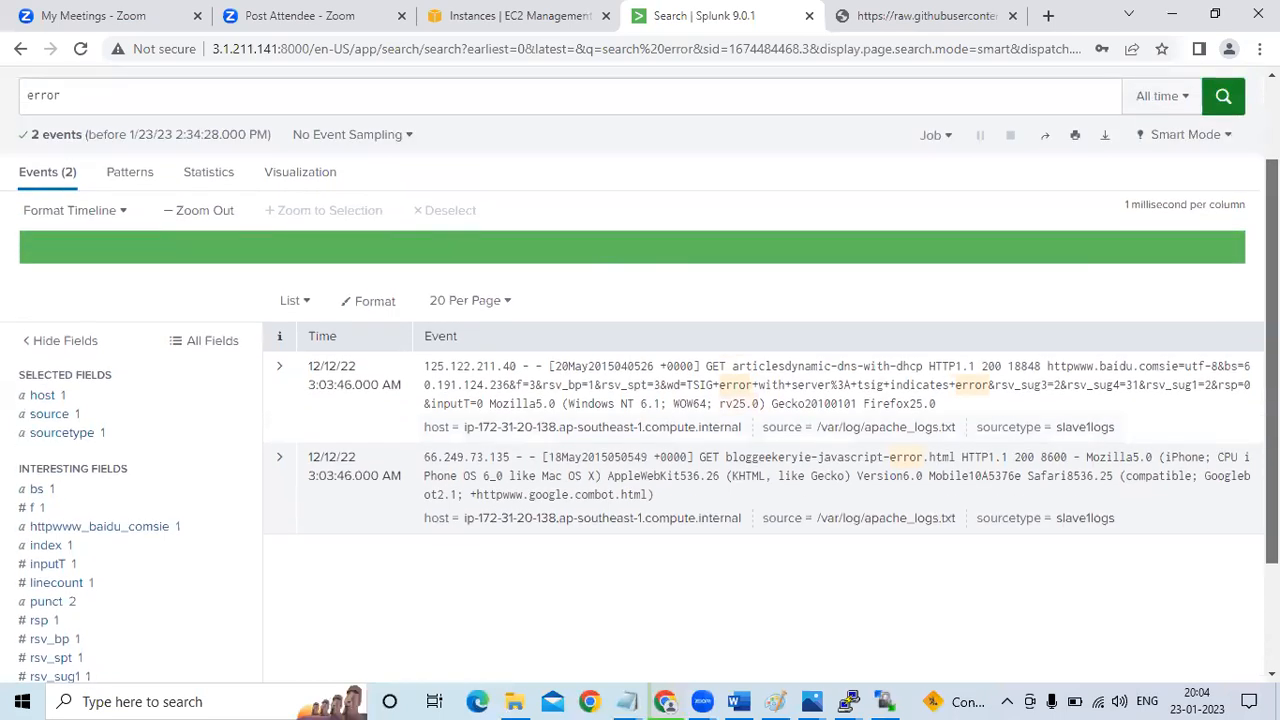
Clear the "error" query from the search field and switch to the sample search under Task in the Word guide
{"action": "left_click", "coordinate": [139, 178]}
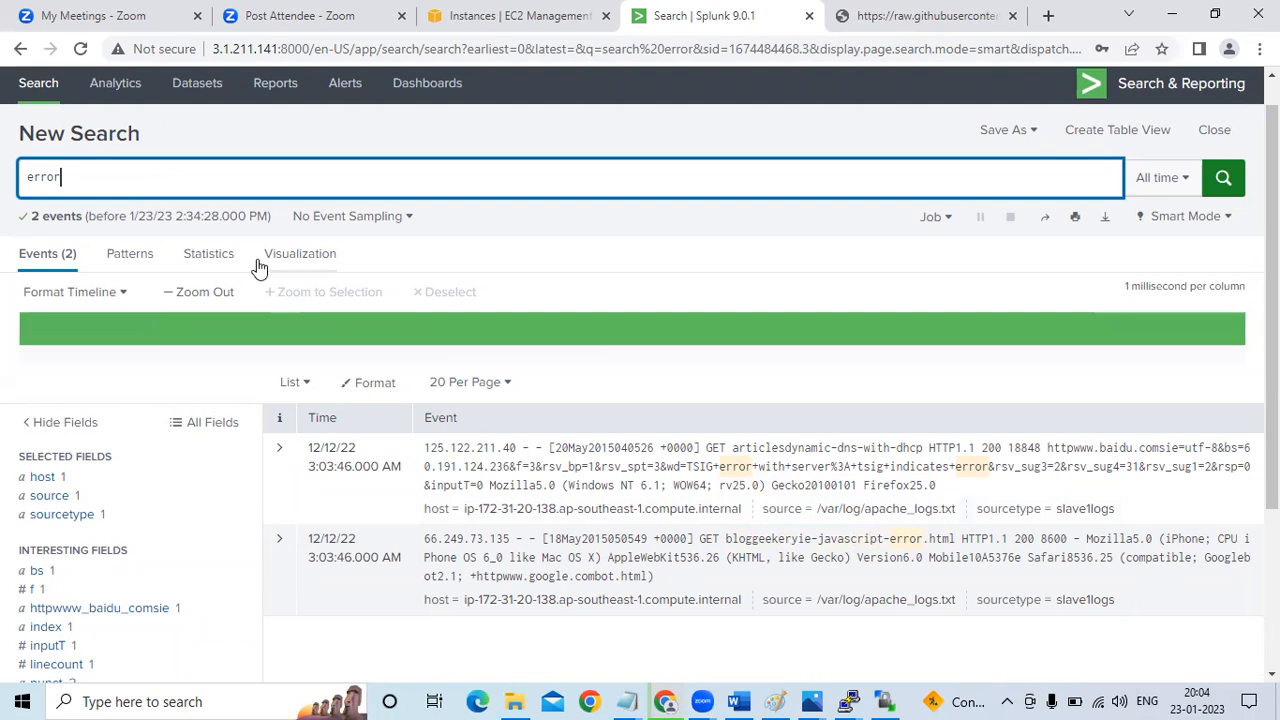
{"action": "left_click", "coordinate": [128, 176]}
{"action": "key", "text": "BackSpace"}
{"action": "key", "text": "BackSpace"}
{"action": "key", "text": "BackSpace"}
{"action": "key", "text": "BackSpace"}
{"action": "key", "text": "BackSpace"}
{"action": "left_click", "coordinate": [748, 700]}
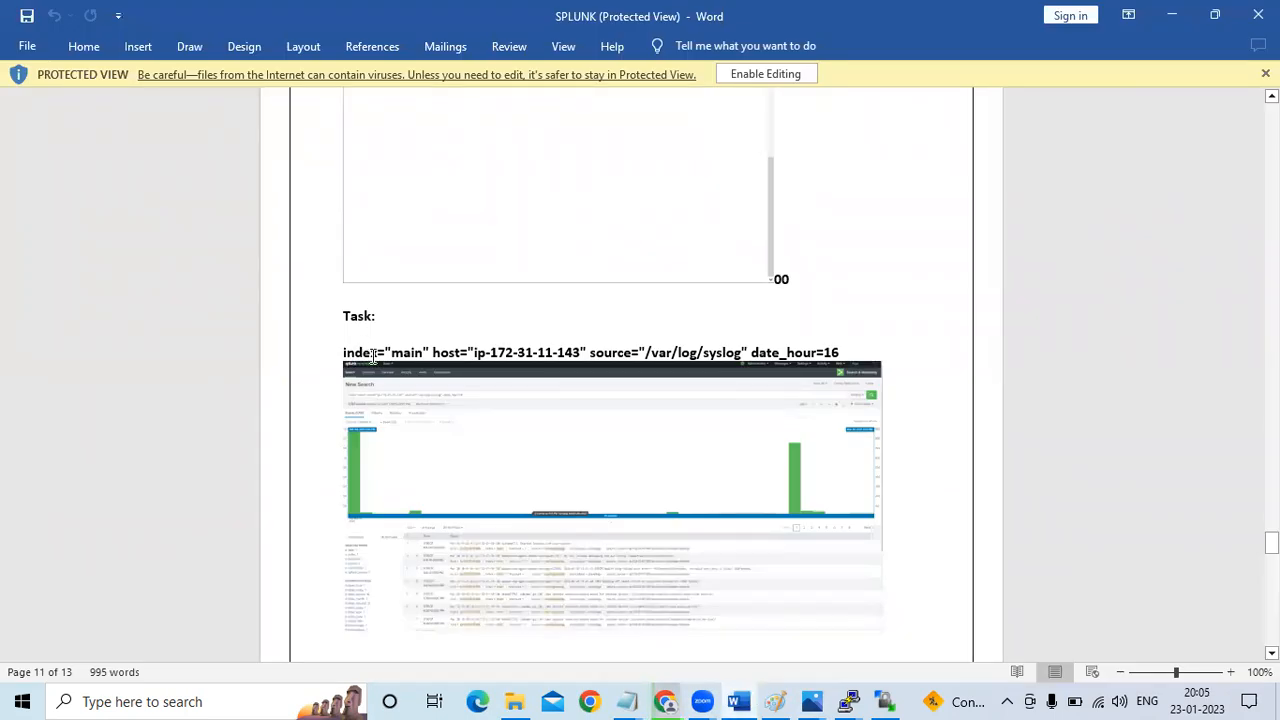
Return to Splunk in Chrome and enter the search index="main" host="ip-172-31-20-138.ap-southeast-1.compute.internal"
{"action": "key", "text": "alt+Tab"}
{"action": "type", "text": "inde"}
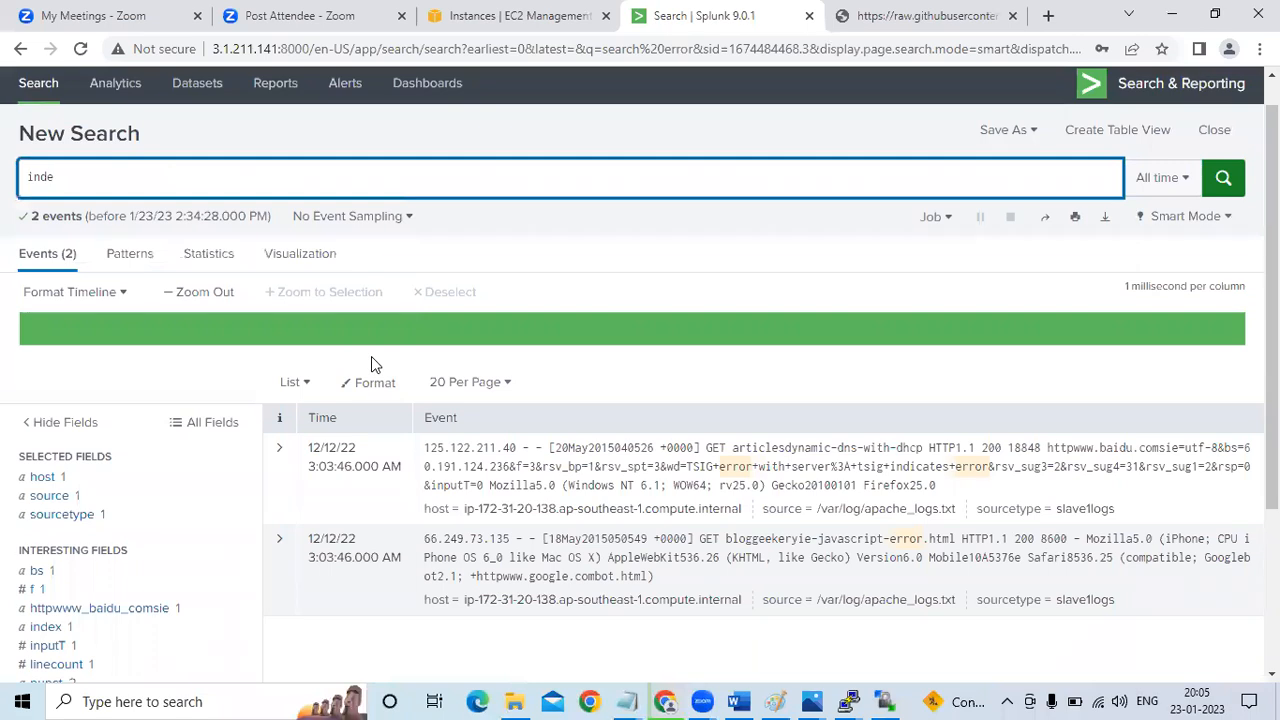
{"action": "type", "text": "x=\"mai"}
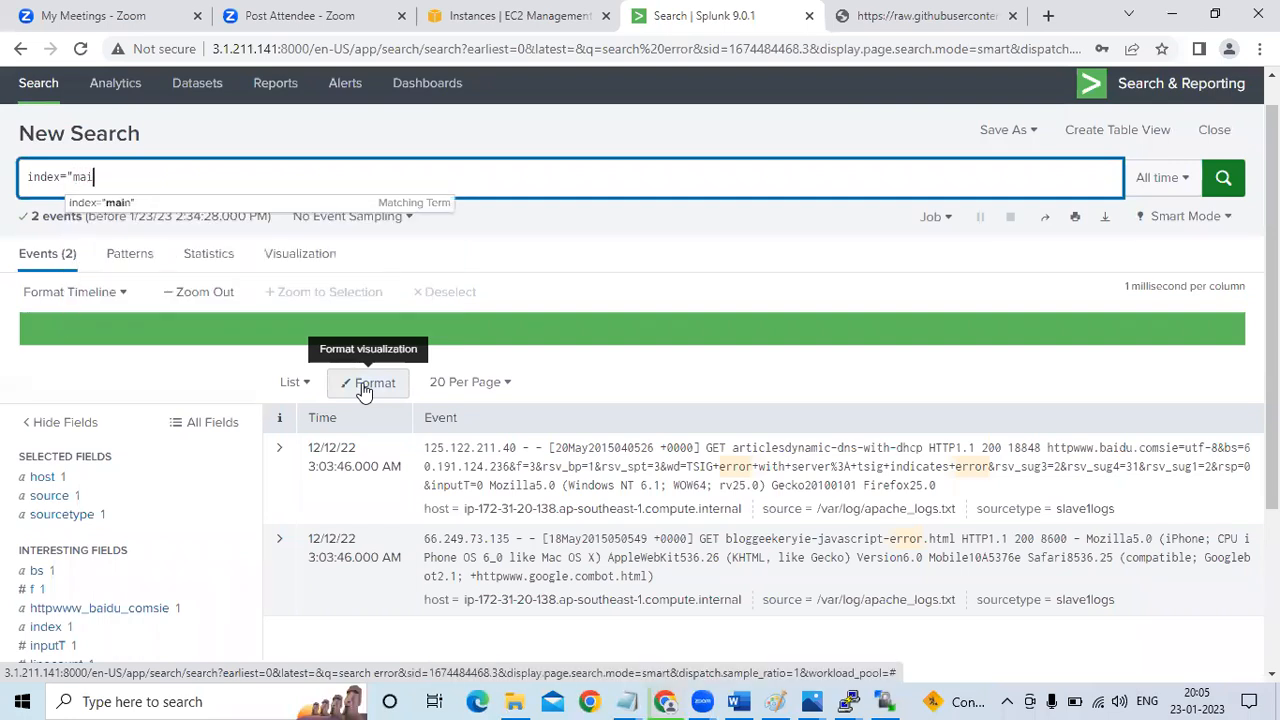
{"action": "key", "text": "Tab"}
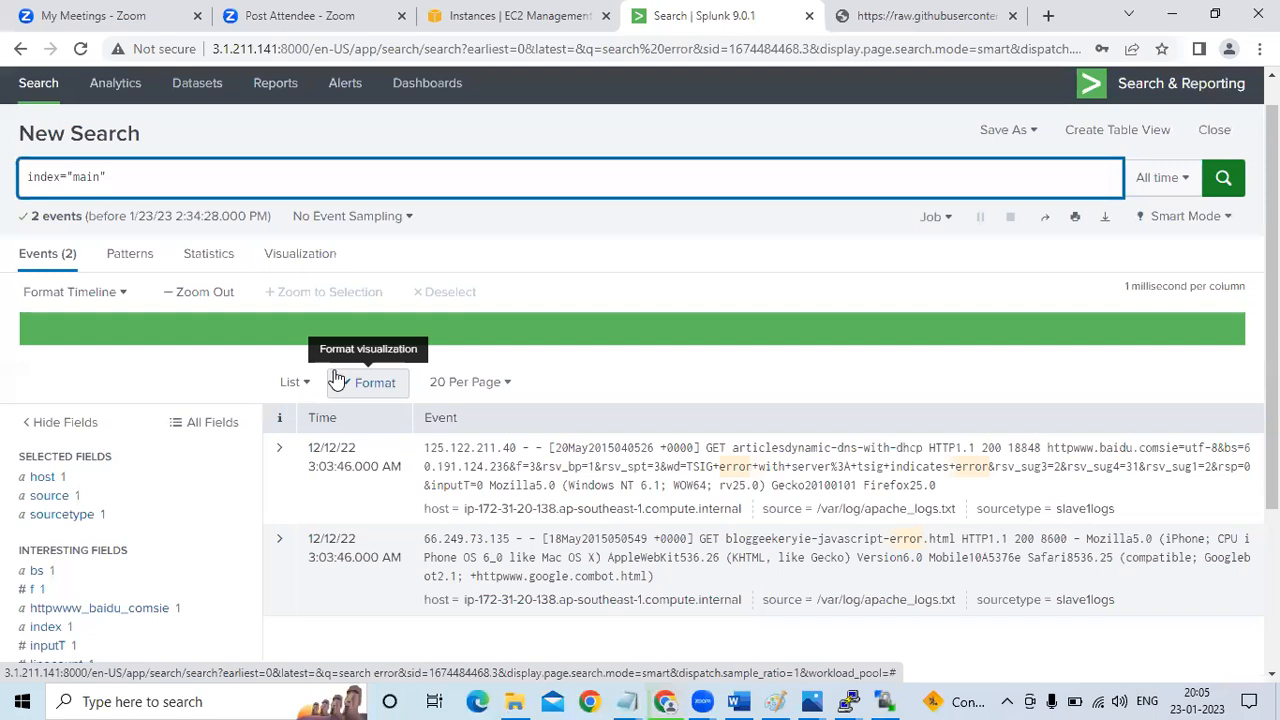
{"action": "type", "text": "host"}
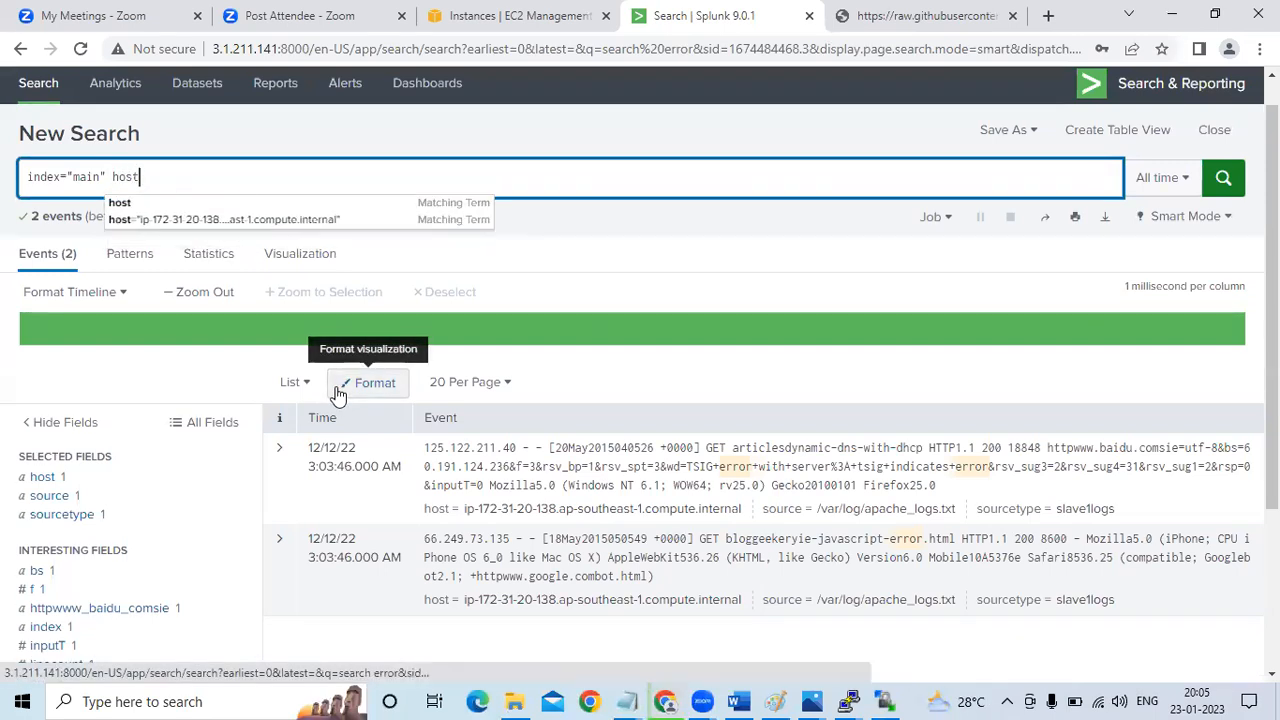
{"action": "left_click", "coordinate": [200, 219]}
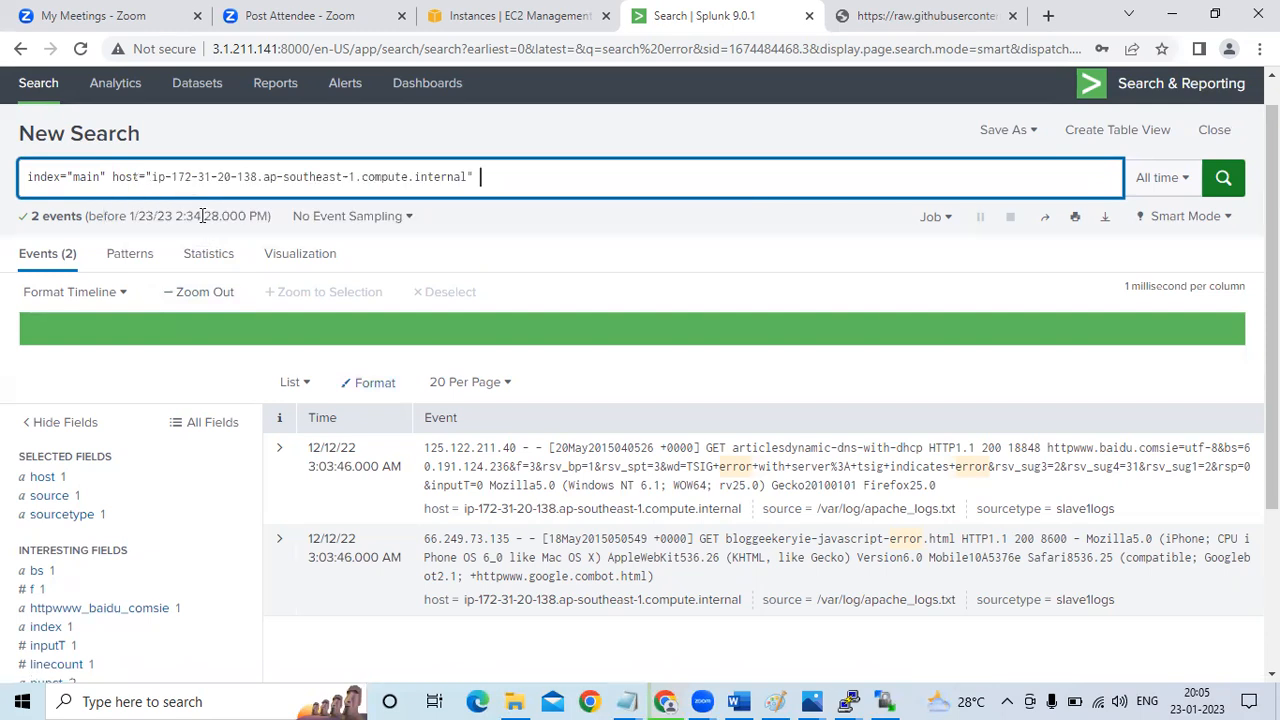
Add the keyword "get" to the index and host query, run the search, and examine the matching events
{"action": "key", "text": "alt+Tab"}
{"action": "key", "text": "alt+Tab"}
{"action": "type", "text": "eroor"}
{"action": "key", "text": "BackSpace"}
{"action": "key", "text": "BackSpace"}
{"action": "key", "text": "BackSpace"}
{"action": "key", "text": "BackSpace"}
{"action": "key", "text": "BackSpace"}
{"action": "type", "text": "get"}
{"action": "key", "text": "Return"}
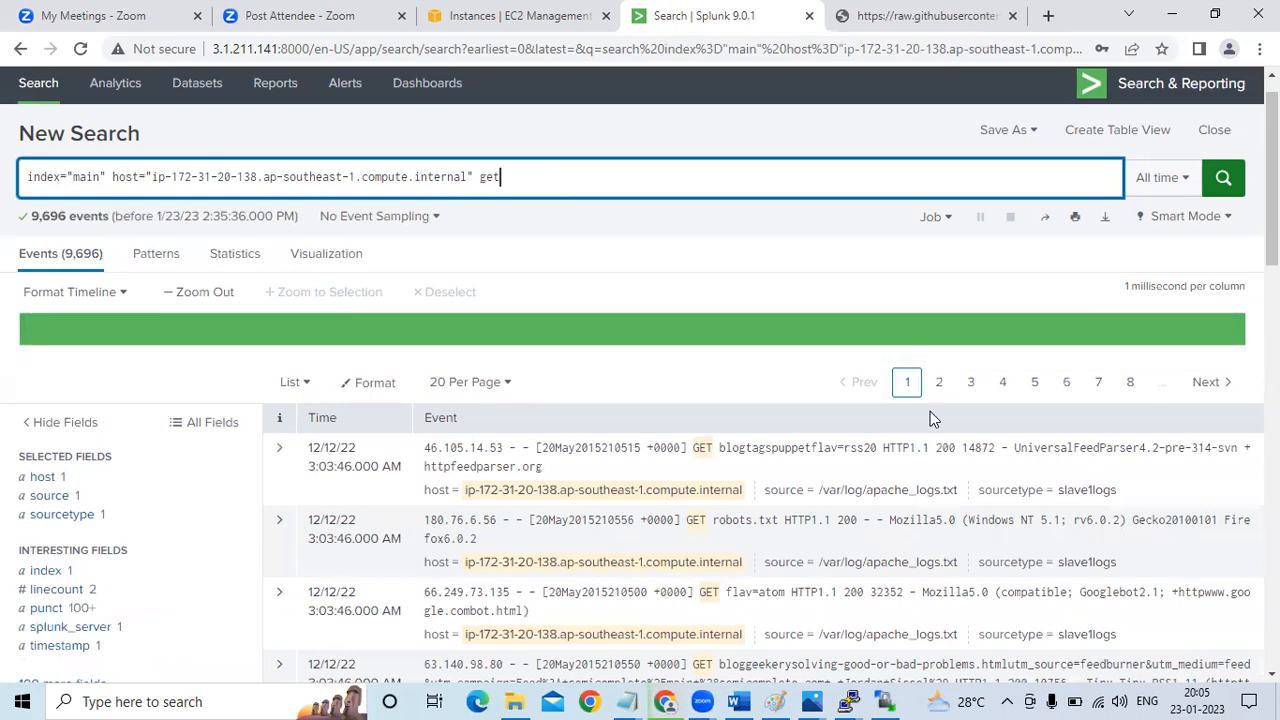
{"action": "scroll", "coordinate": [235, 300], "scroll_direction": "up", "scroll_amount": 2}
{"action": "scroll", "coordinate": [235, 300], "scroll_direction": "down", "scroll_amount": 1}
{"action": "scroll", "coordinate": [383, 301], "scroll_direction": "down", "scroll_amount": 2}
{"action": "left_click", "coordinate": [700, 451]}
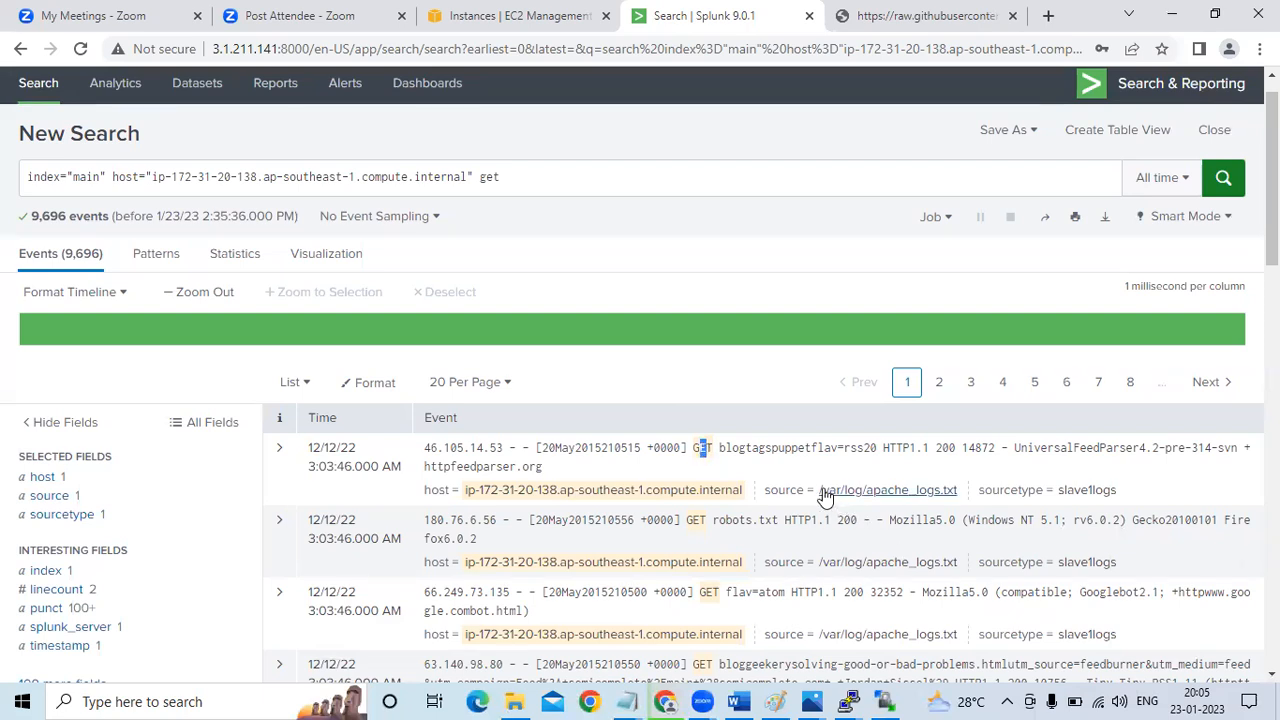
Replace "get" in the query with source="/var/log/apache_logs.txt" and run the search
{"action": "left_click", "coordinate": [535, 185]}
{"action": "key", "text": "BackSpace"}
{"action": "key", "text": "BackSpace"}
{"action": "key", "text": "BackSpace"}
{"action": "type", "text": "sourc"}
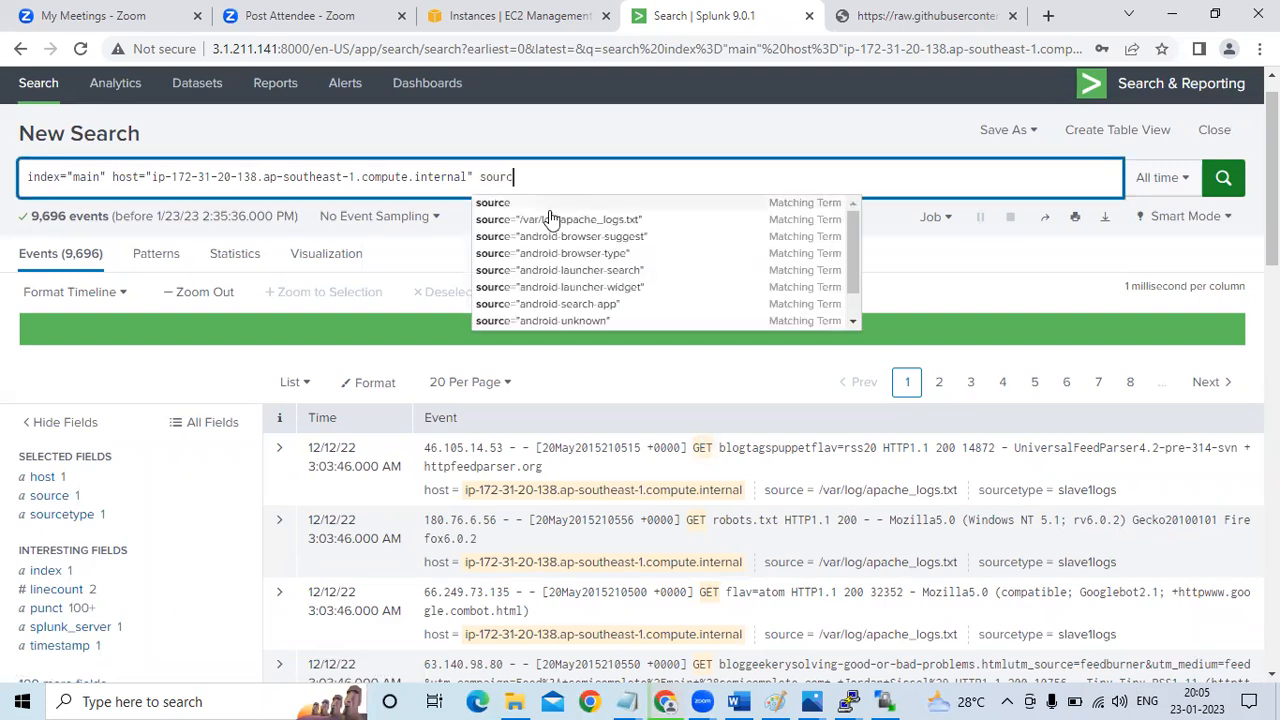
{"action": "left_click", "coordinate": [557, 221]}
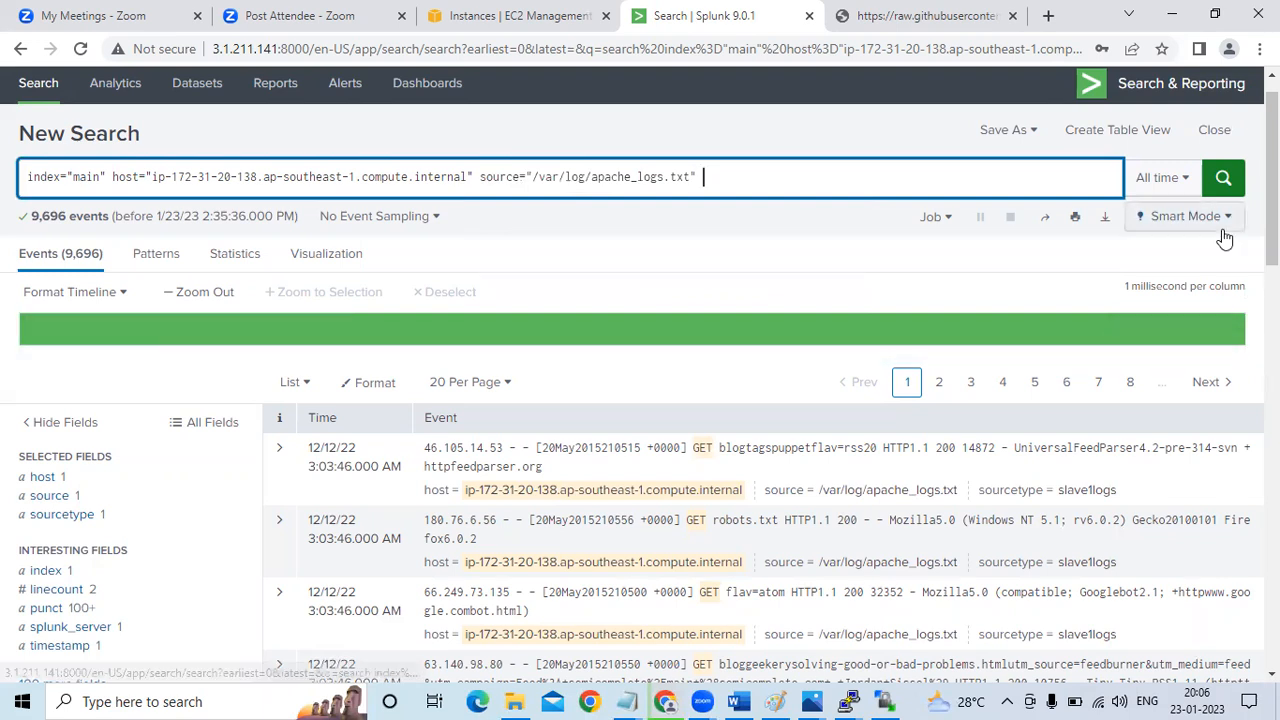
{"action": "left_click", "coordinate": [1224, 180]}
{"action": "left_click", "coordinate": [1226, 182]}
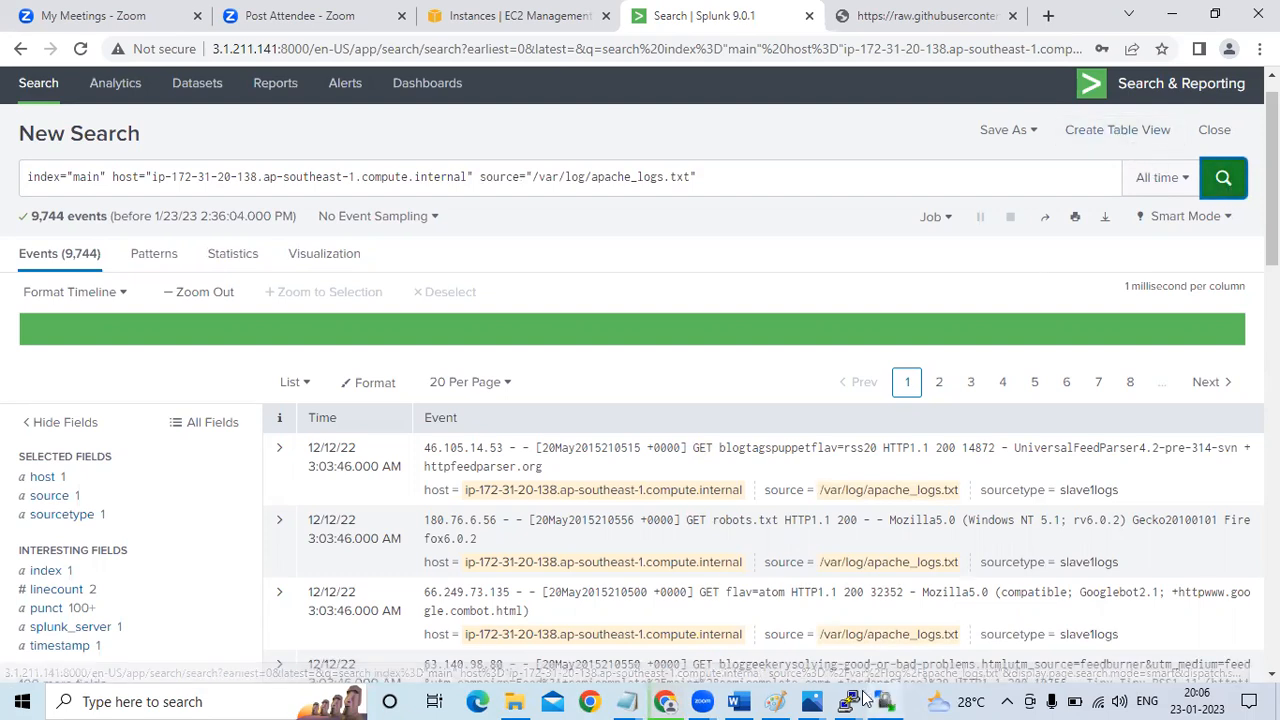
{"action": "left_click", "coordinate": [741, 700]}
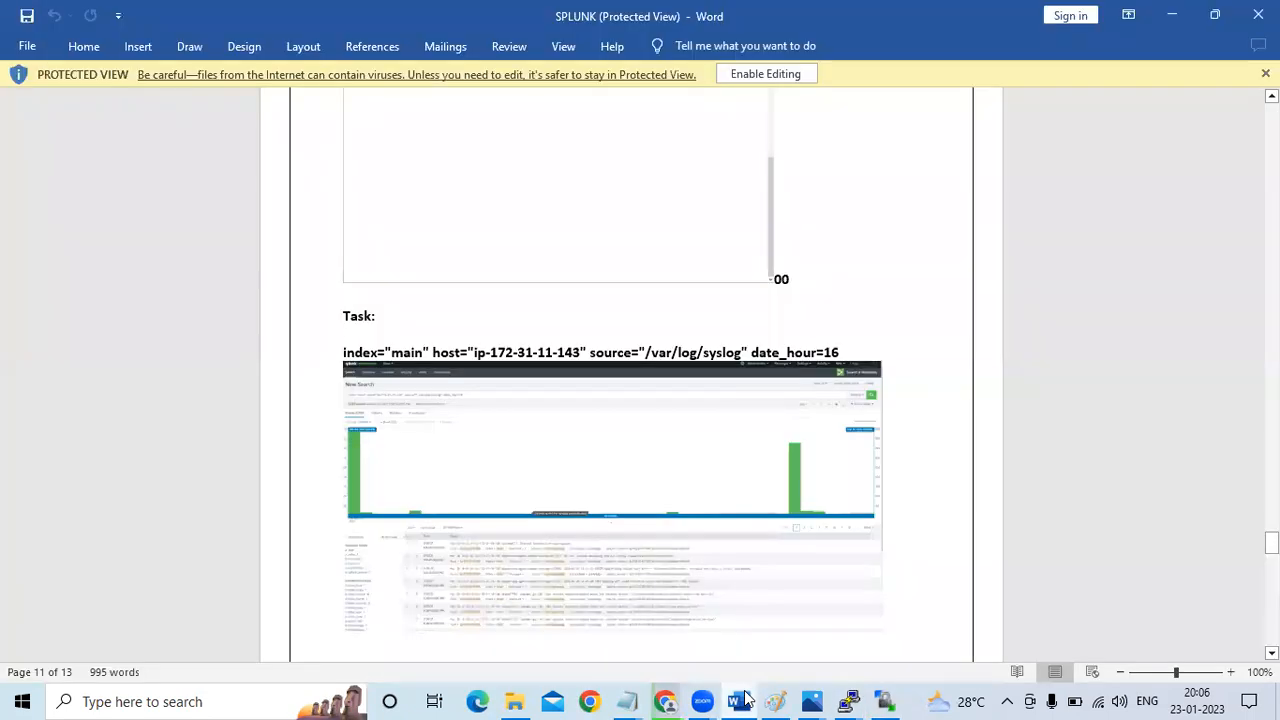
{"action": "left_click", "coordinate": [741, 700]}
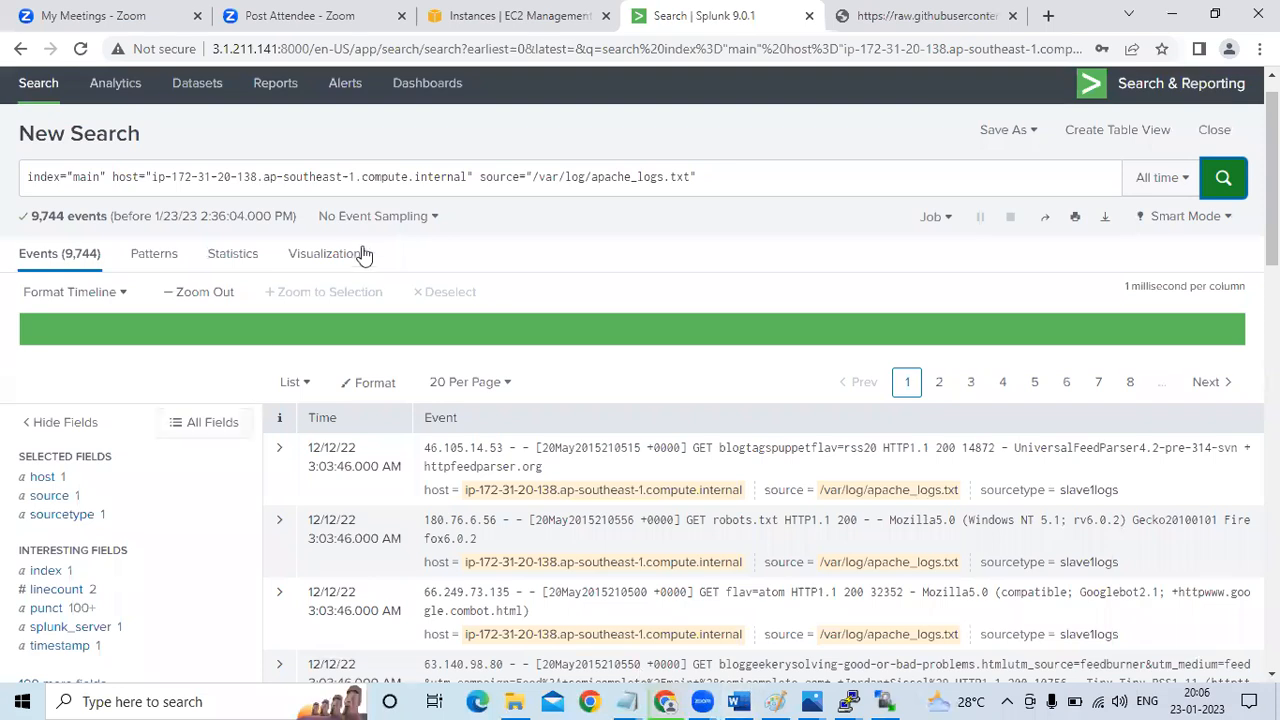
{"action": "left_click_drag", "start_coordinate": [315, 258], "coordinate": [566, 180]}
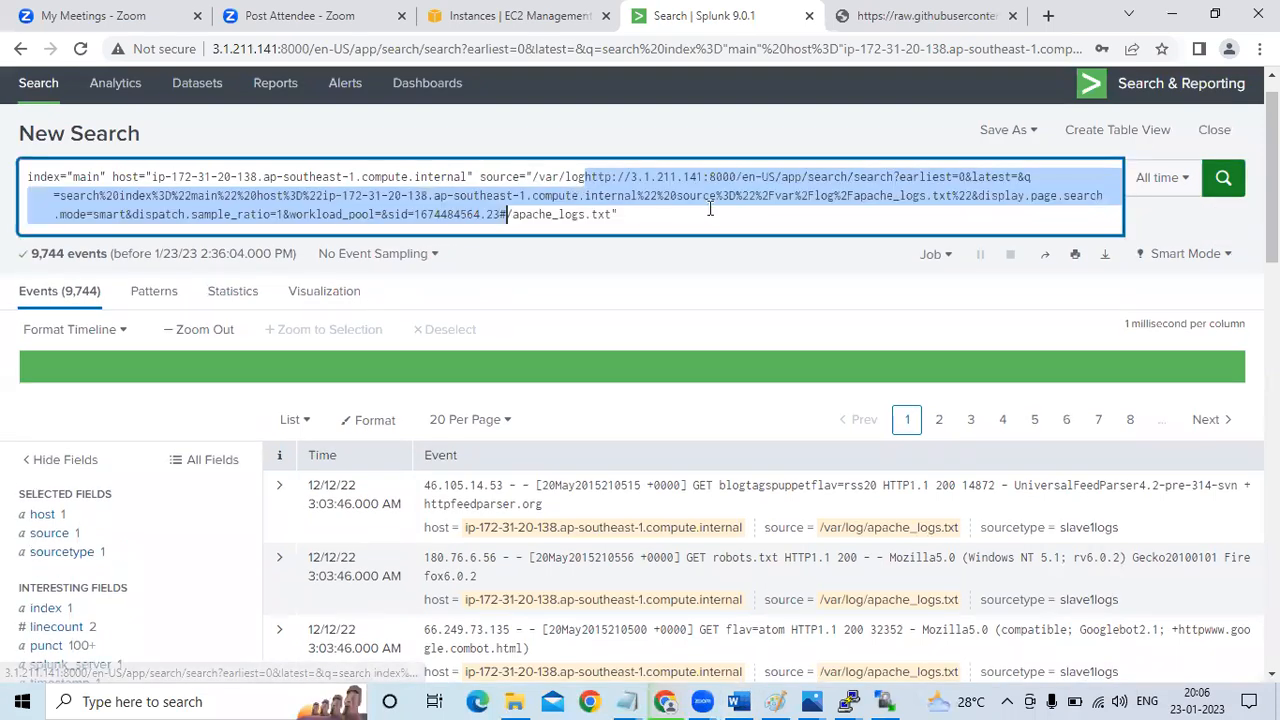
{"action": "left_click", "coordinate": [678, 212]}
{"action": "key", "text": "ctrl+a"}
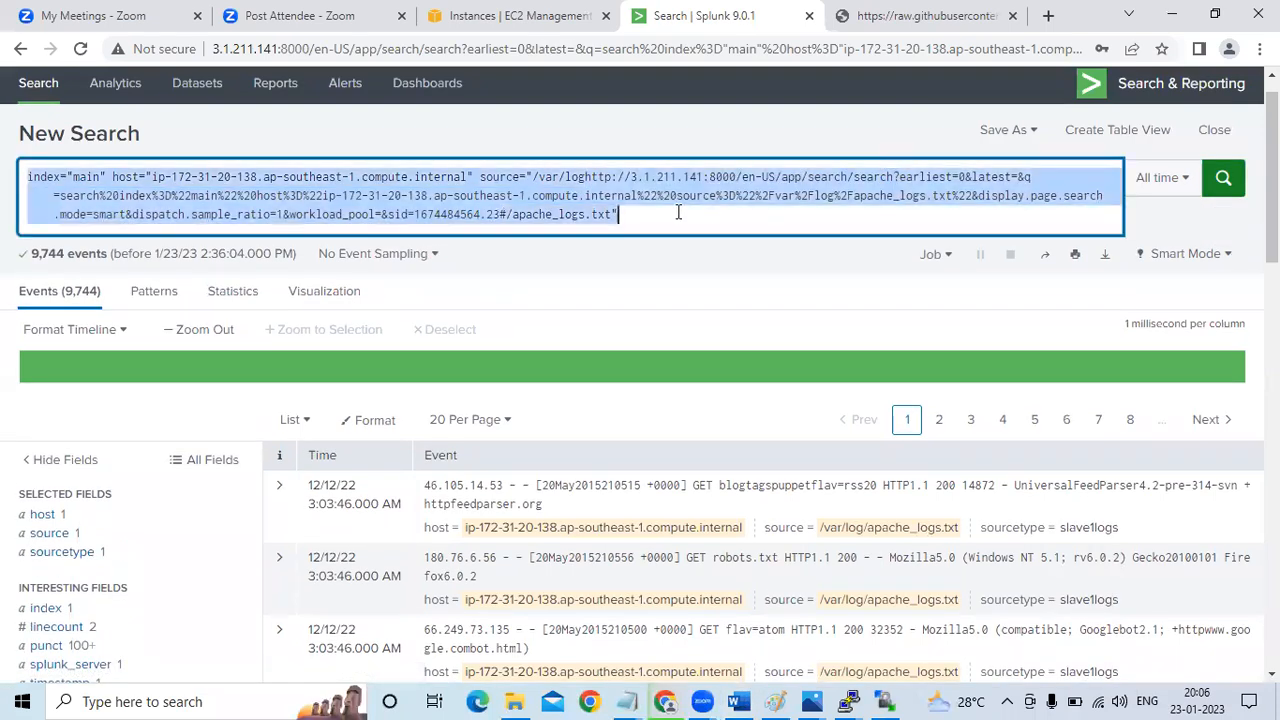
{"action": "type", "text": "error"}
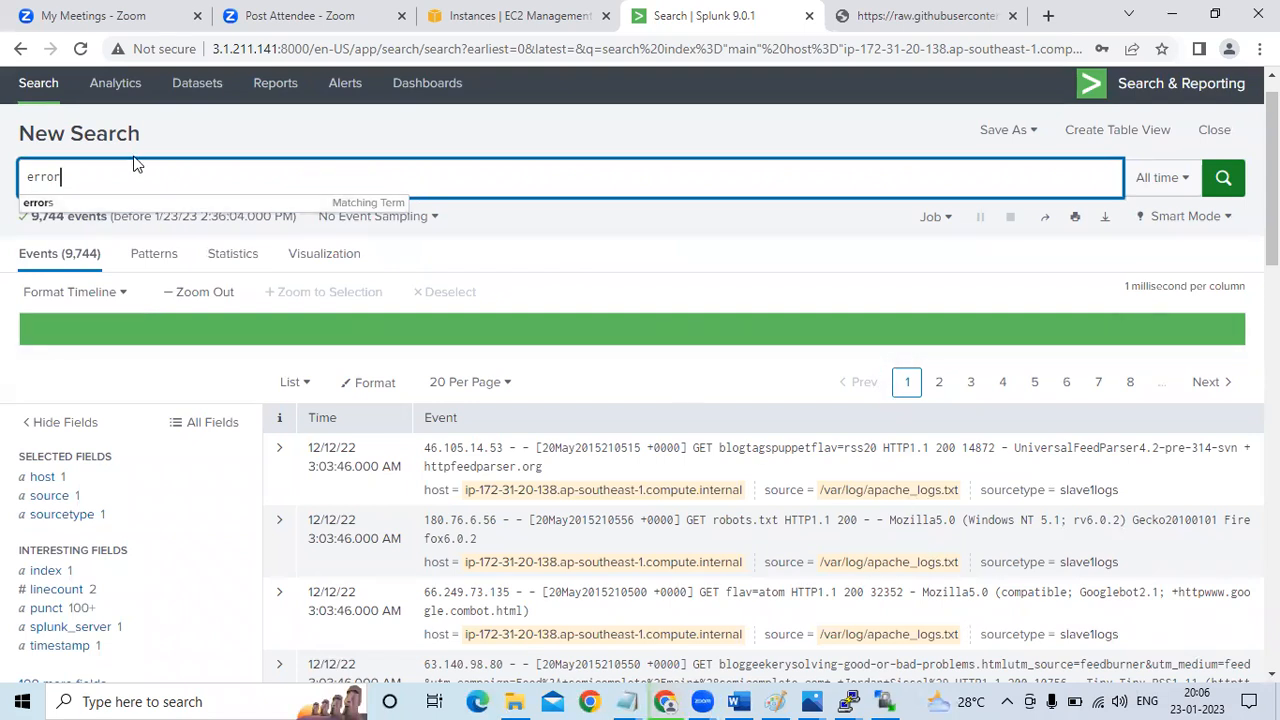
Replace the query with "mozilla" and run it, refine the term to mozilla1.22, and search again
{"action": "left_click_drag", "start_coordinate": [131, 169], "coordinate": [6, 149]}
{"action": "type", "text": "mozilla"}
{"action": "key", "text": "Return"}
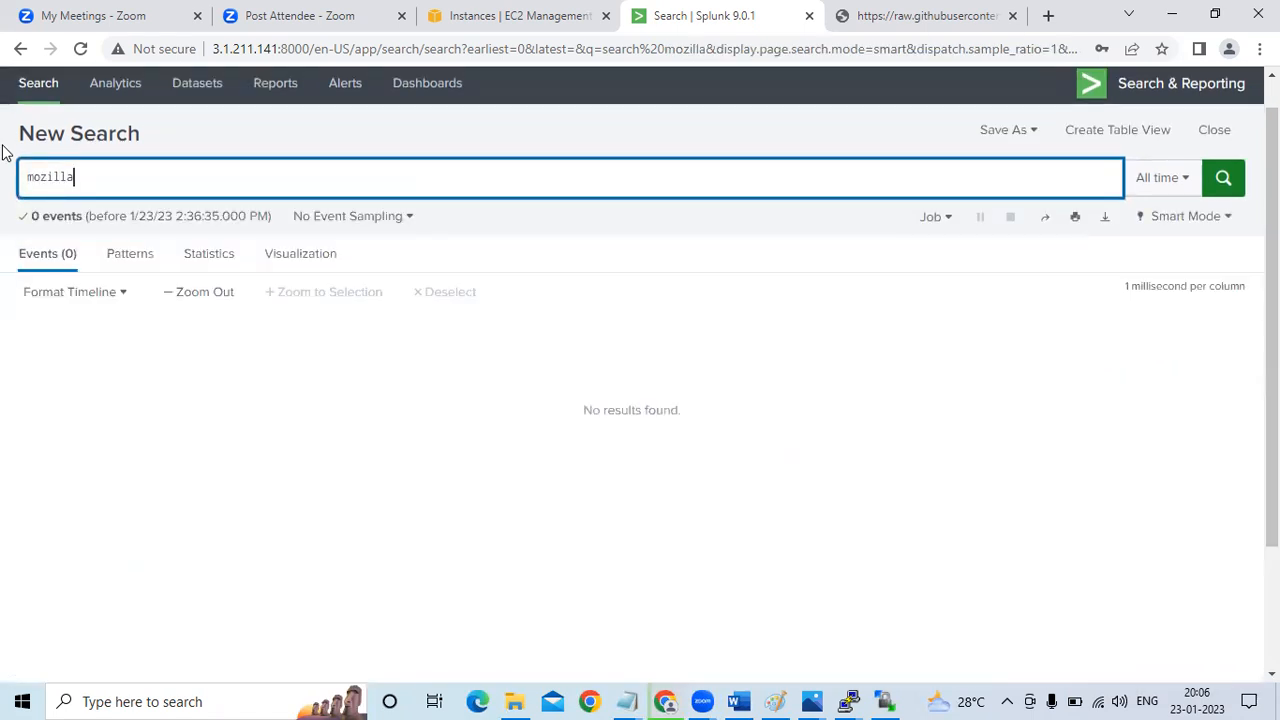
{"action": "key", "text": "BackSpace"}
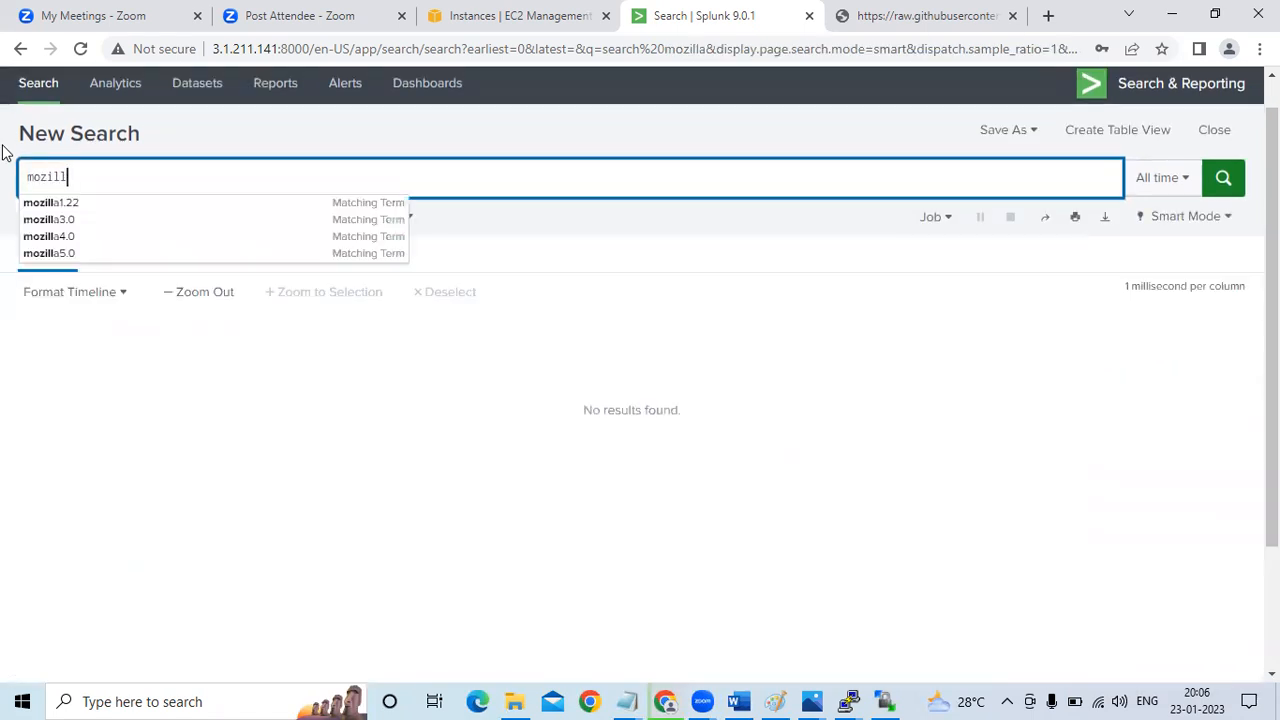
{"action": "left_click", "coordinate": [48, 204]}
{"action": "key", "text": "BackSpace"}
{"action": "key", "text": "Return"}
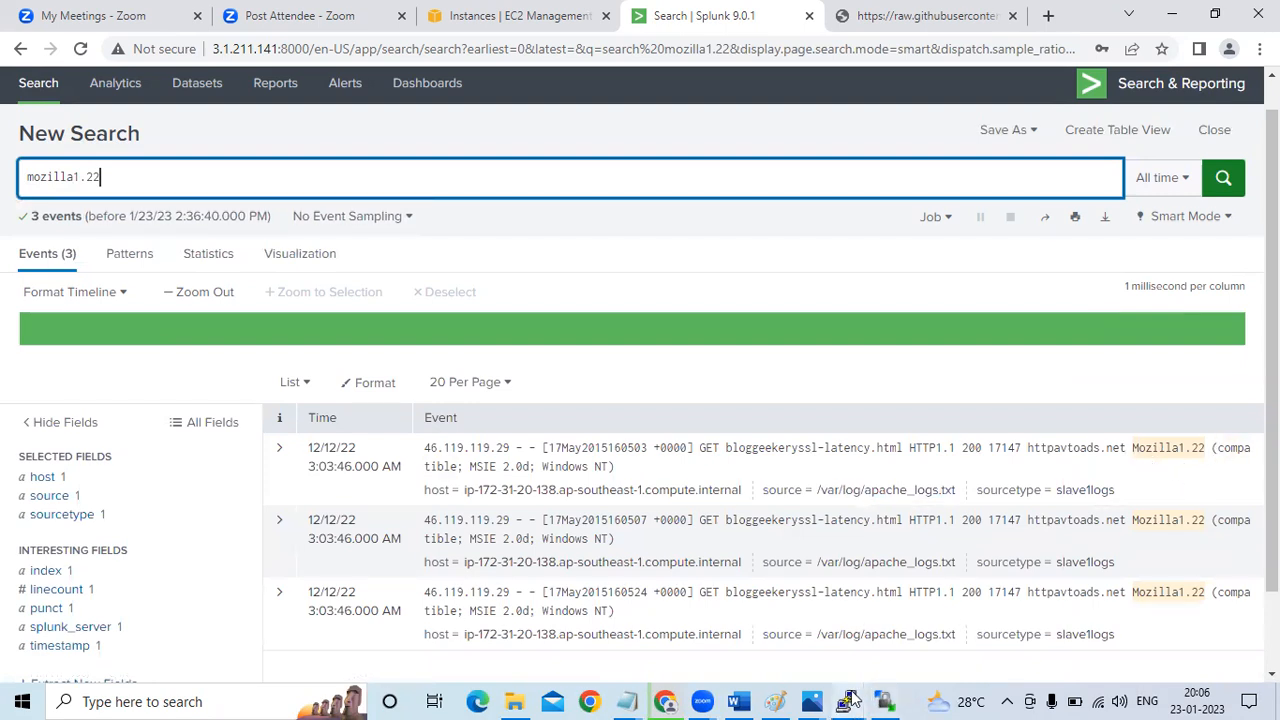
Switch to the Paint diagram and add the text "/apache_logs.txt" after /var/log in the SLAVE 1 box
{"action": "mouse_move", "coordinate": [847, 701]}
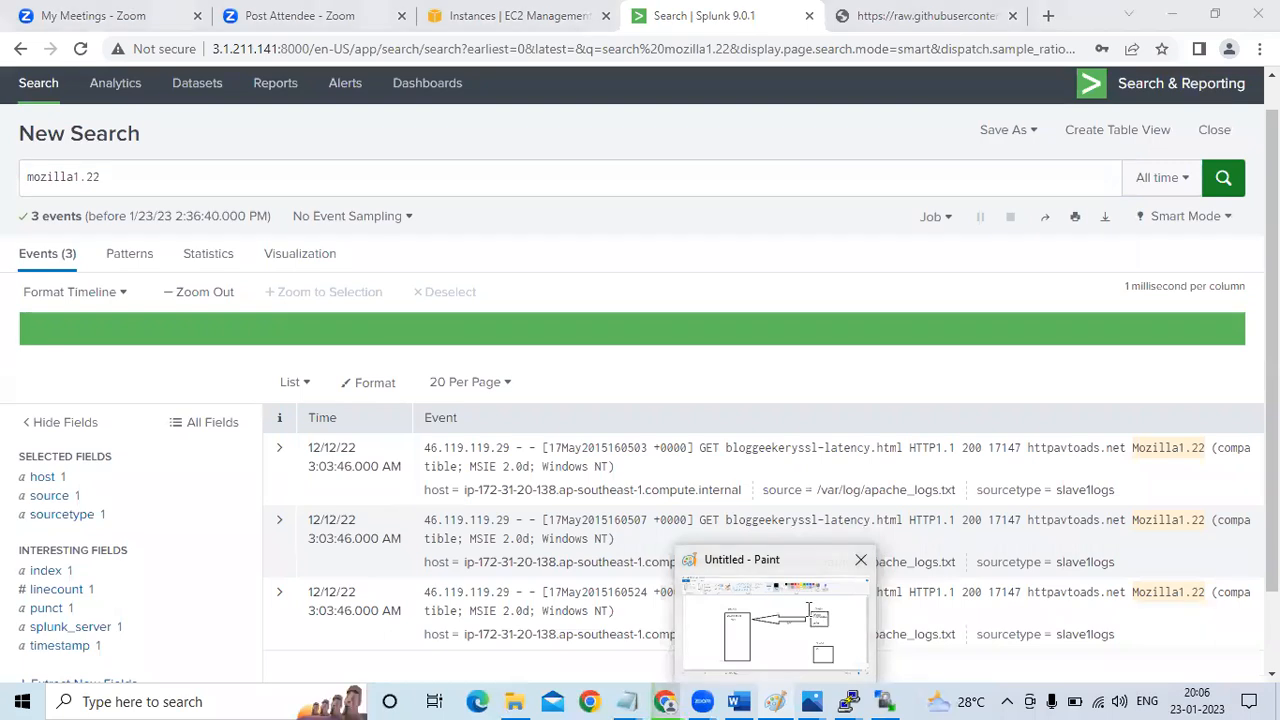
{"action": "left_click", "coordinate": [815, 612]}
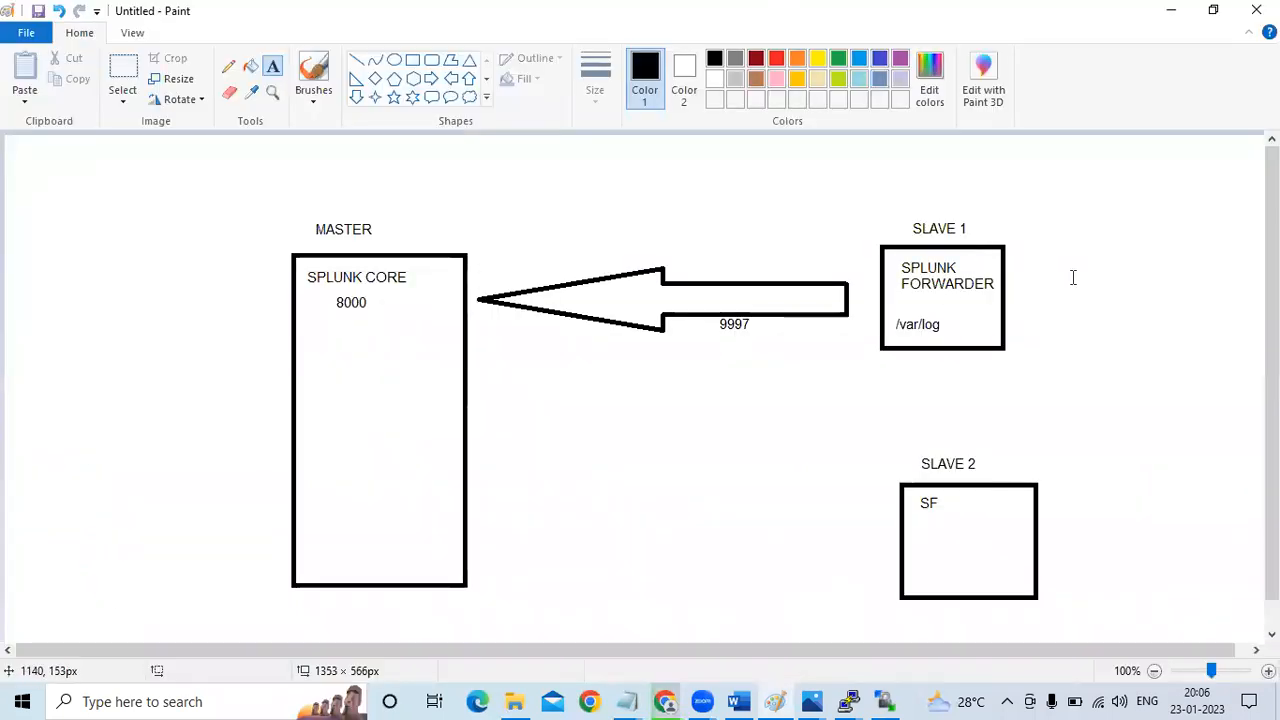
{"action": "left_click", "coordinate": [941, 330]}
{"action": "type", "text": "/apache"}
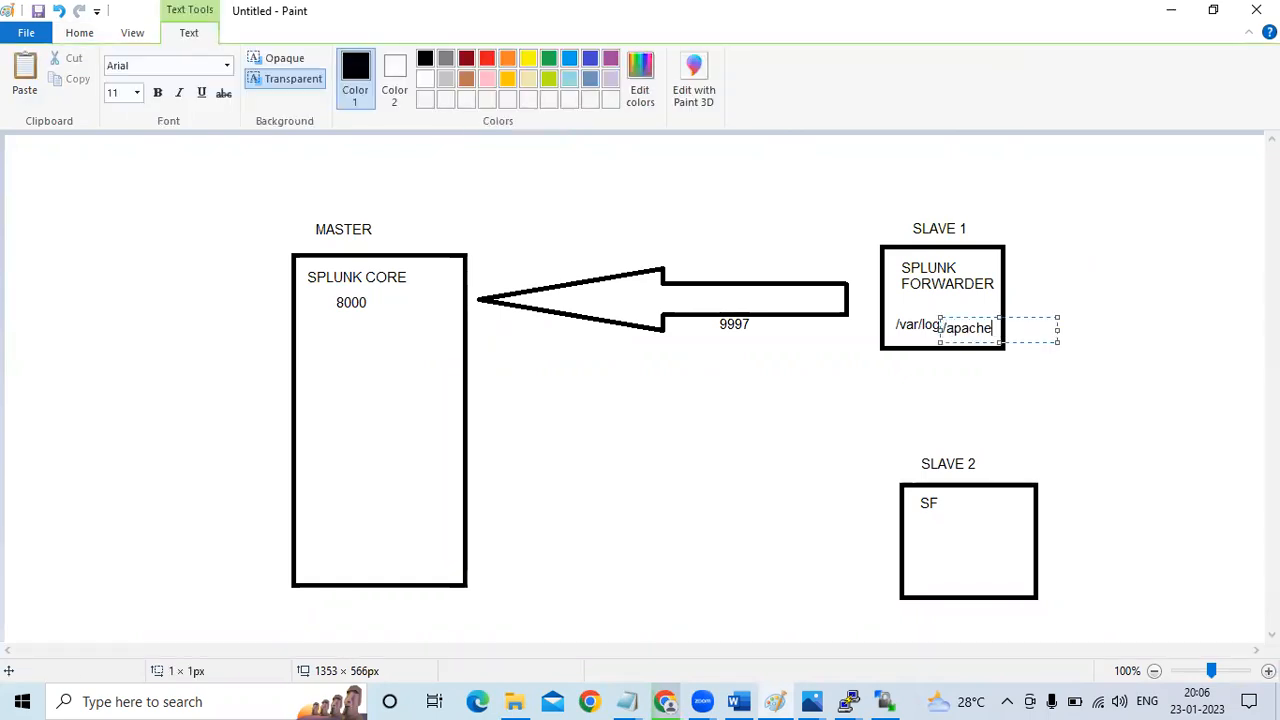
{"action": "type", "text": "_logs"}
{"action": "type", "text": ".txt"}
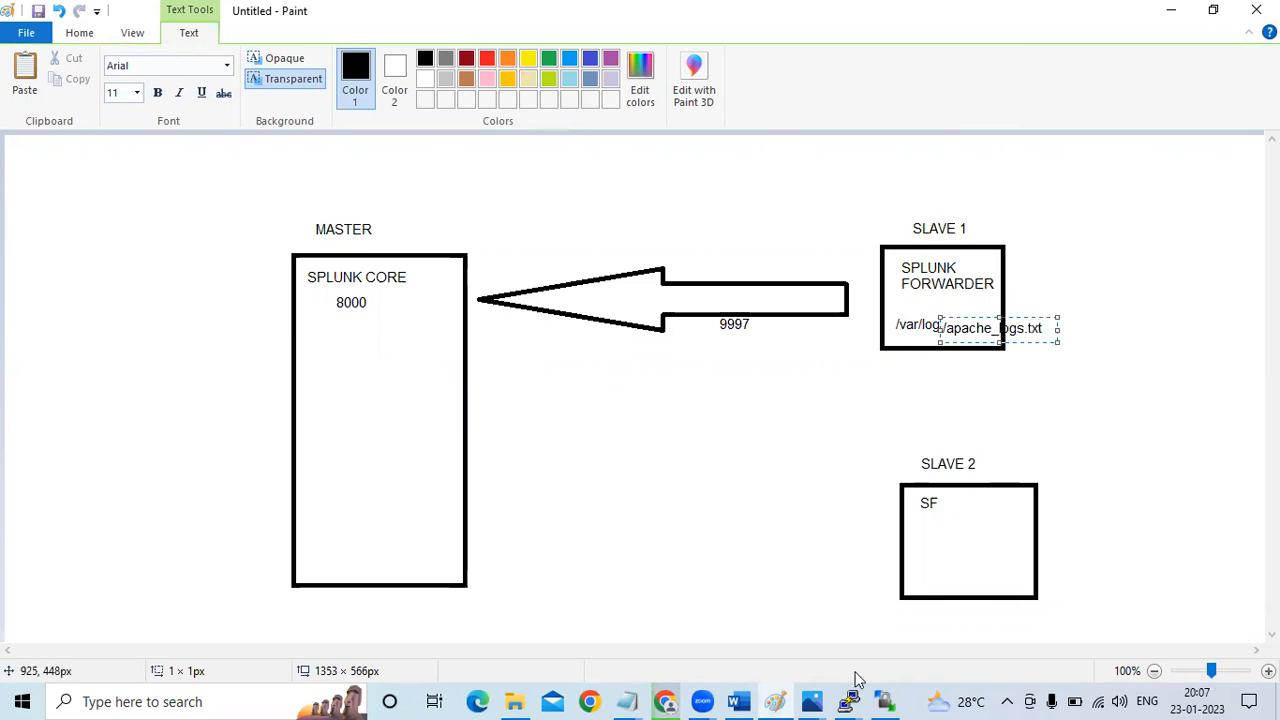
Return to Splunk in Chrome and open the mozilla1.22 search results as a new pivot
{"action": "left_click", "coordinate": [665, 701]}
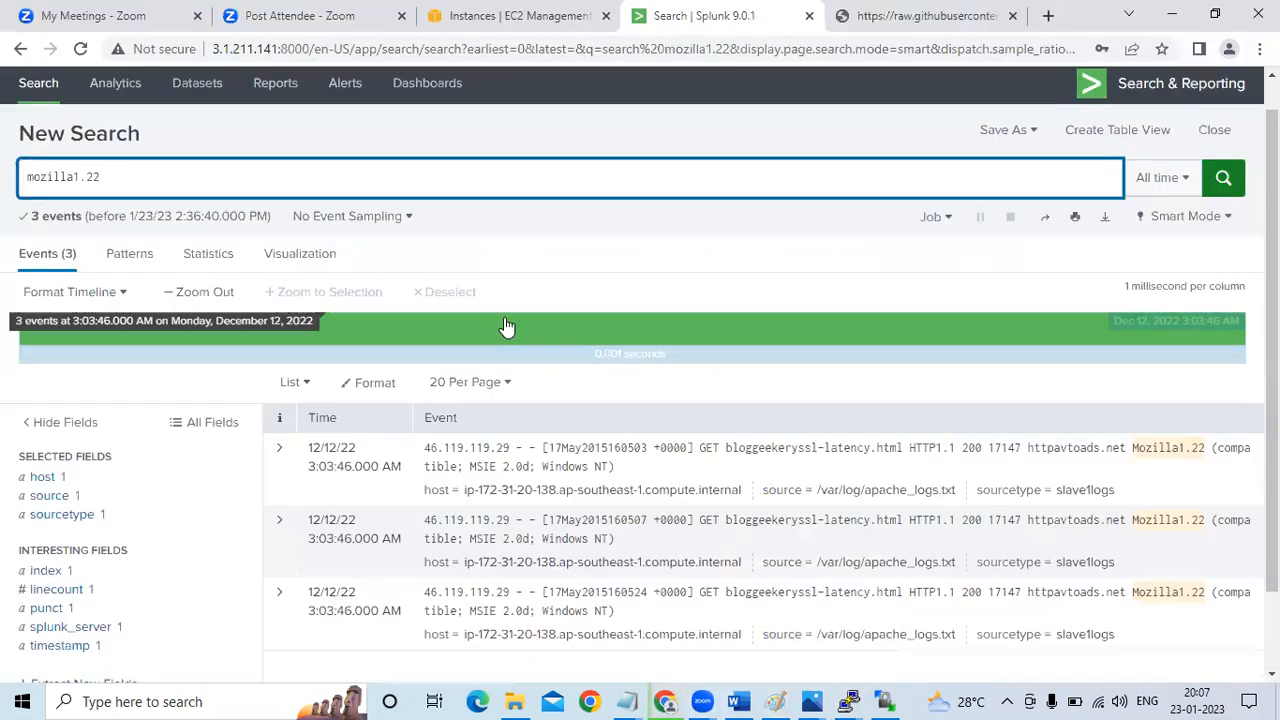
{"action": "left_click", "coordinate": [306, 262]}
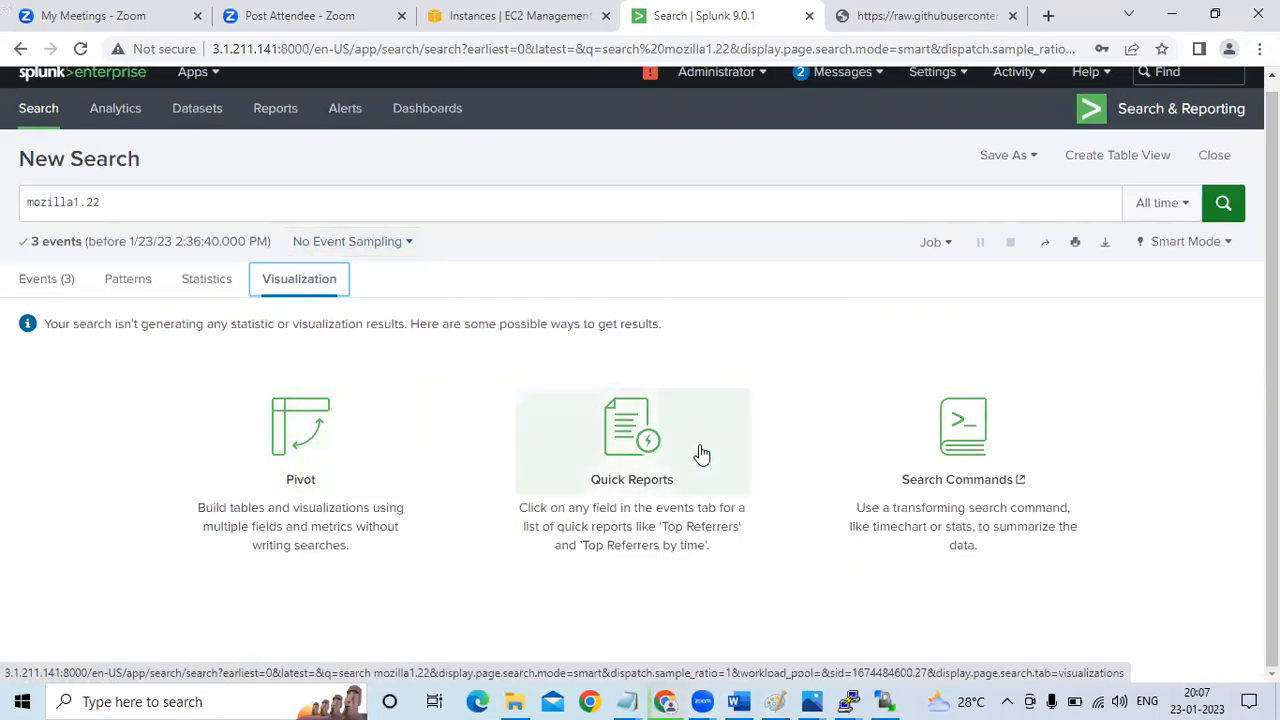
{"action": "left_click", "coordinate": [296, 403]}
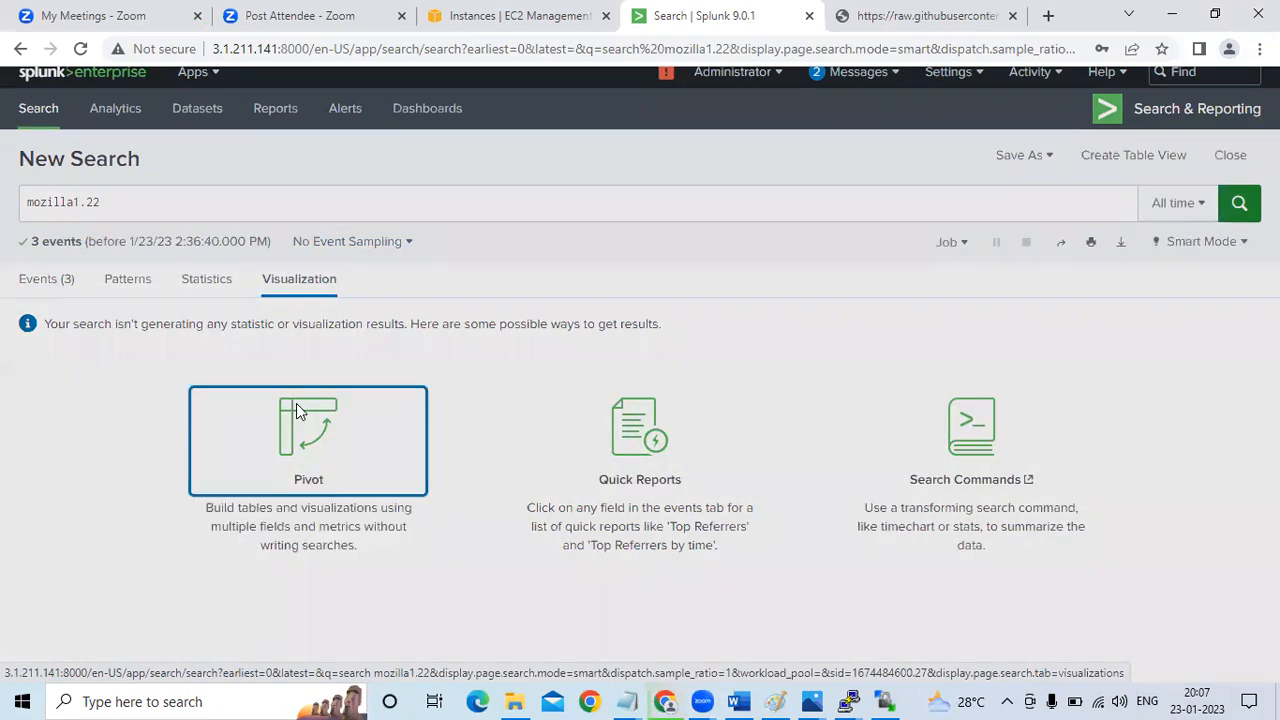
{"action": "left_click", "coordinate": [745, 362]}
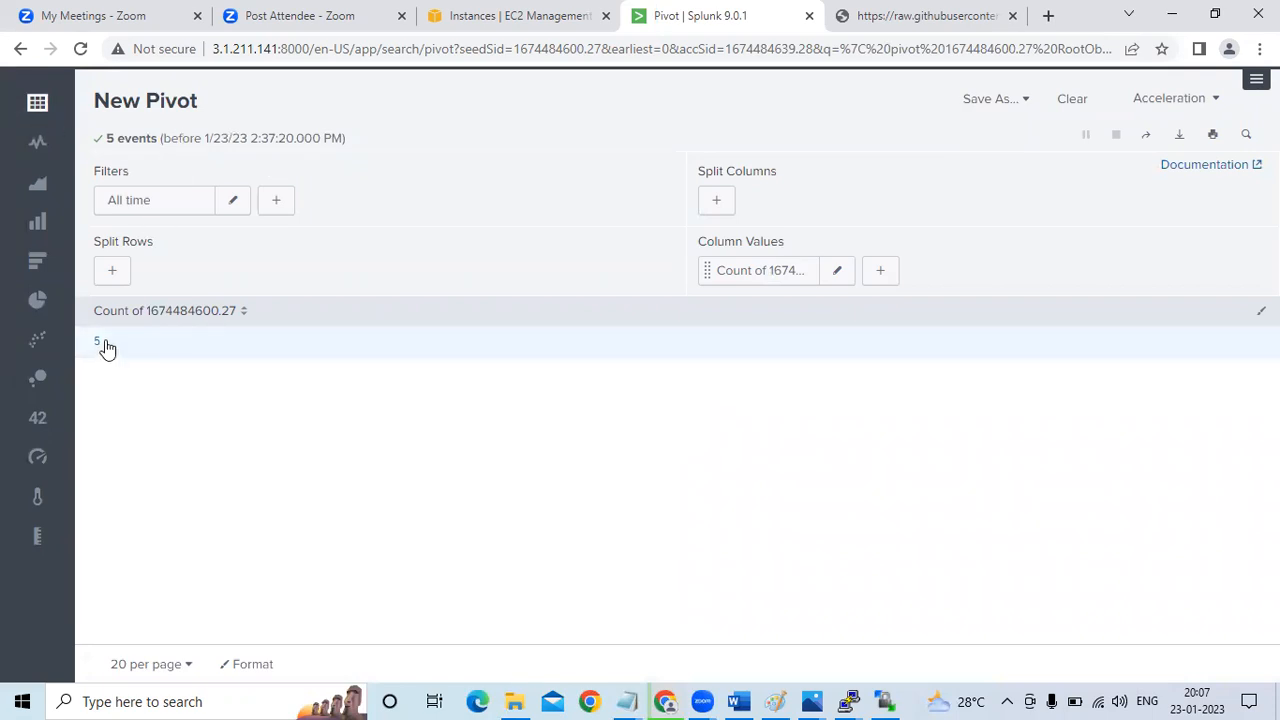
Display the pivot as a line chart, look over its axis settings, and change it to an area chart
{"action": "left_click", "coordinate": [31, 146]}
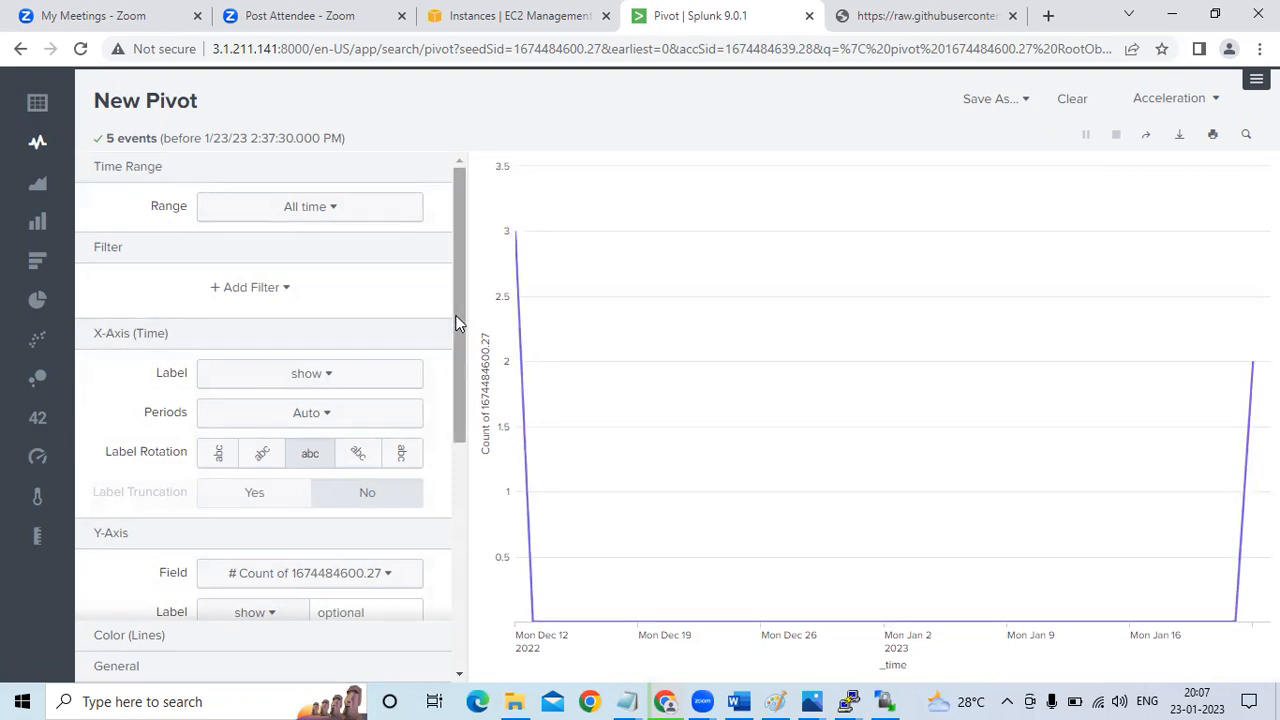
{"action": "scroll", "coordinate": [444, 420], "scroll_direction": "down", "scroll_amount": 5}
{"action": "scroll", "coordinate": [444, 450], "scroll_direction": "up", "scroll_amount": 5}
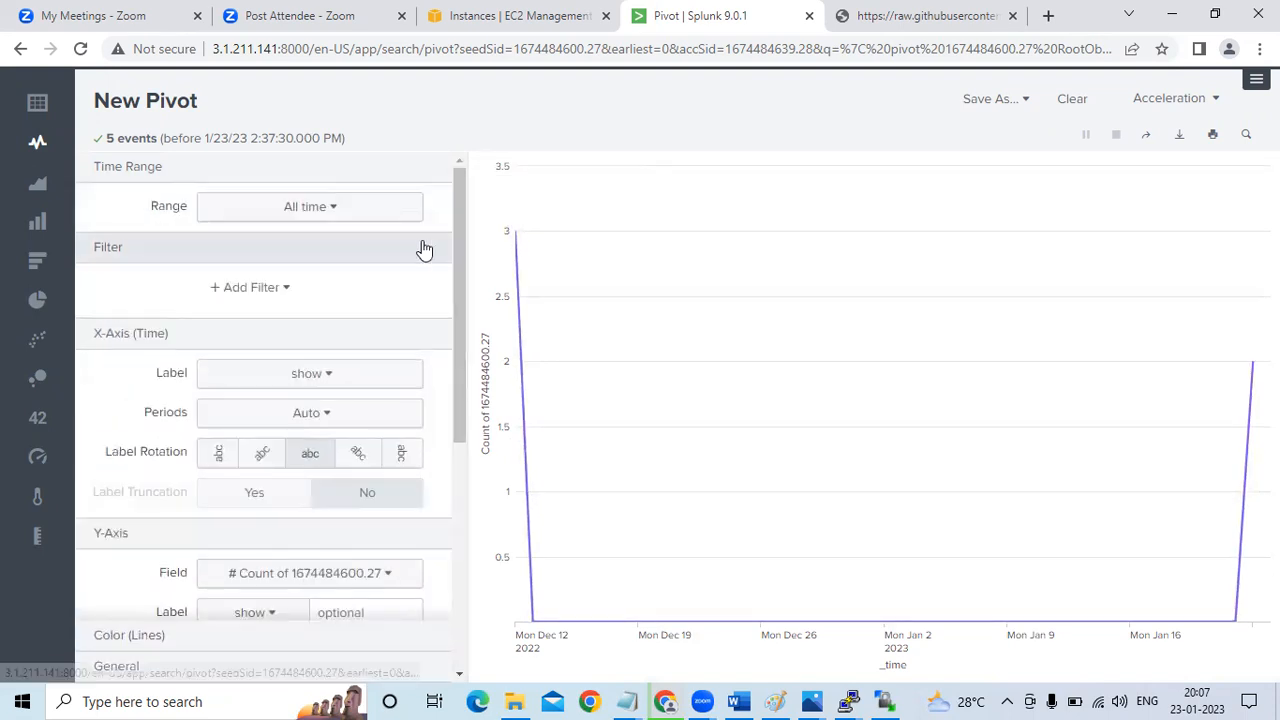
{"action": "left_click", "coordinate": [35, 188]}
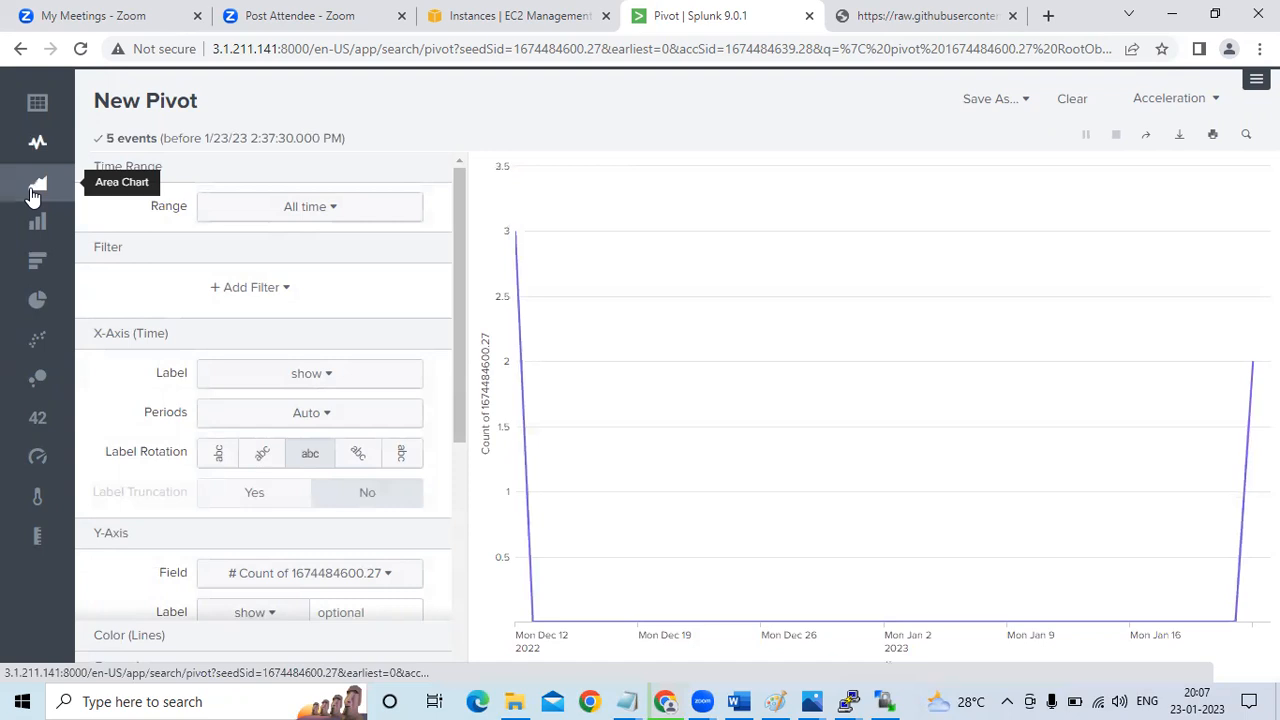
{"action": "mouse_move", "coordinate": [517, 556]}
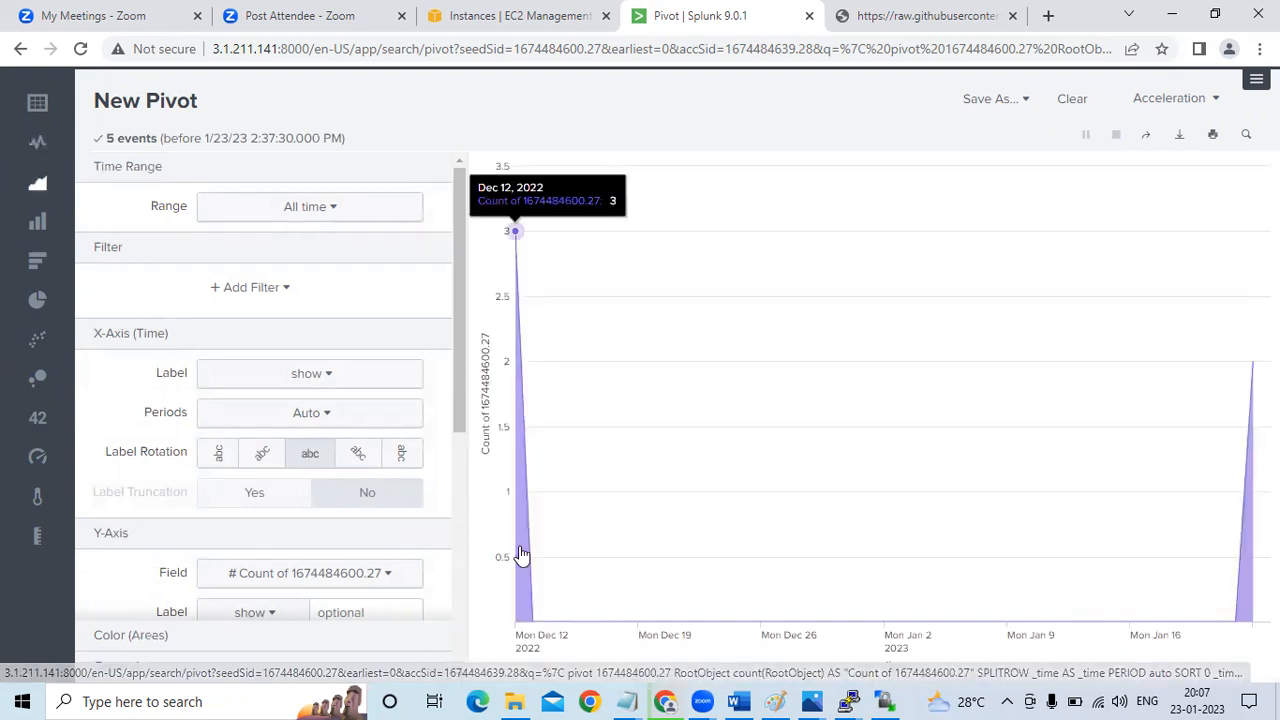
Preview the pivot as a column chart, pie chart and radial gauge, and finish on the single value display
{"action": "left_click", "coordinate": [36, 226]}
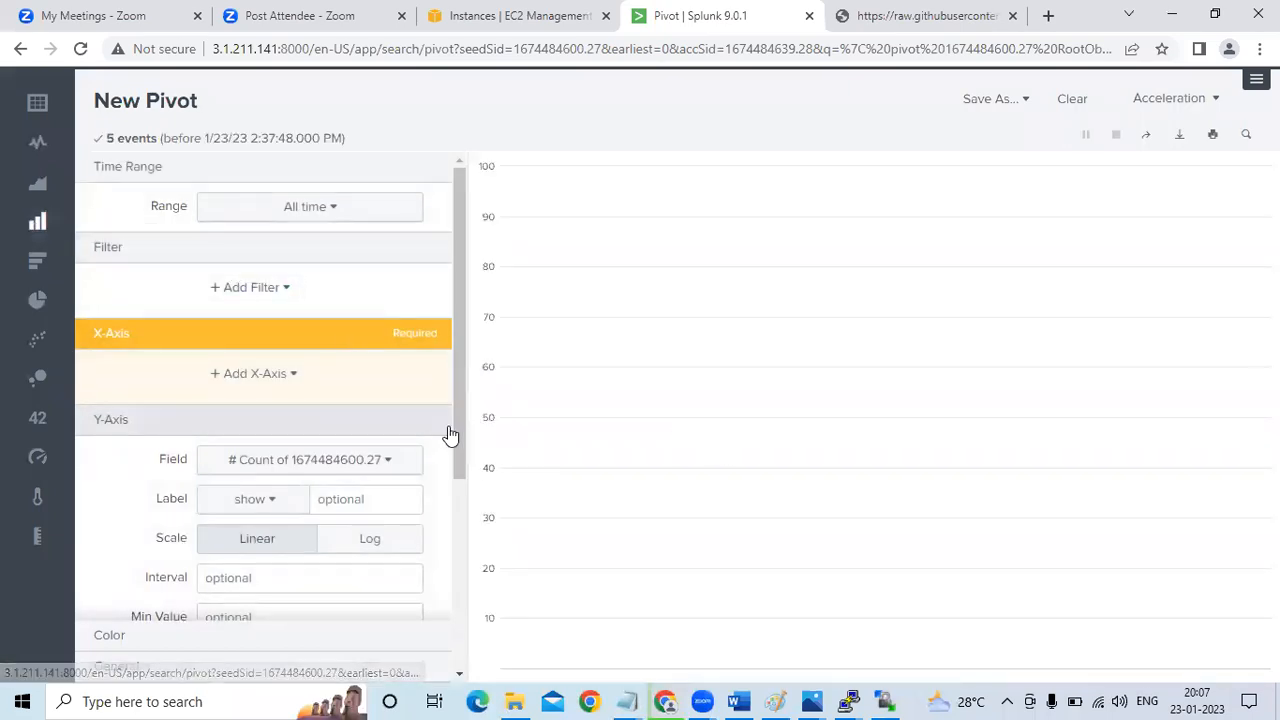
{"action": "left_click_drag", "start_coordinate": [449, 430], "coordinate": [450, 515]}
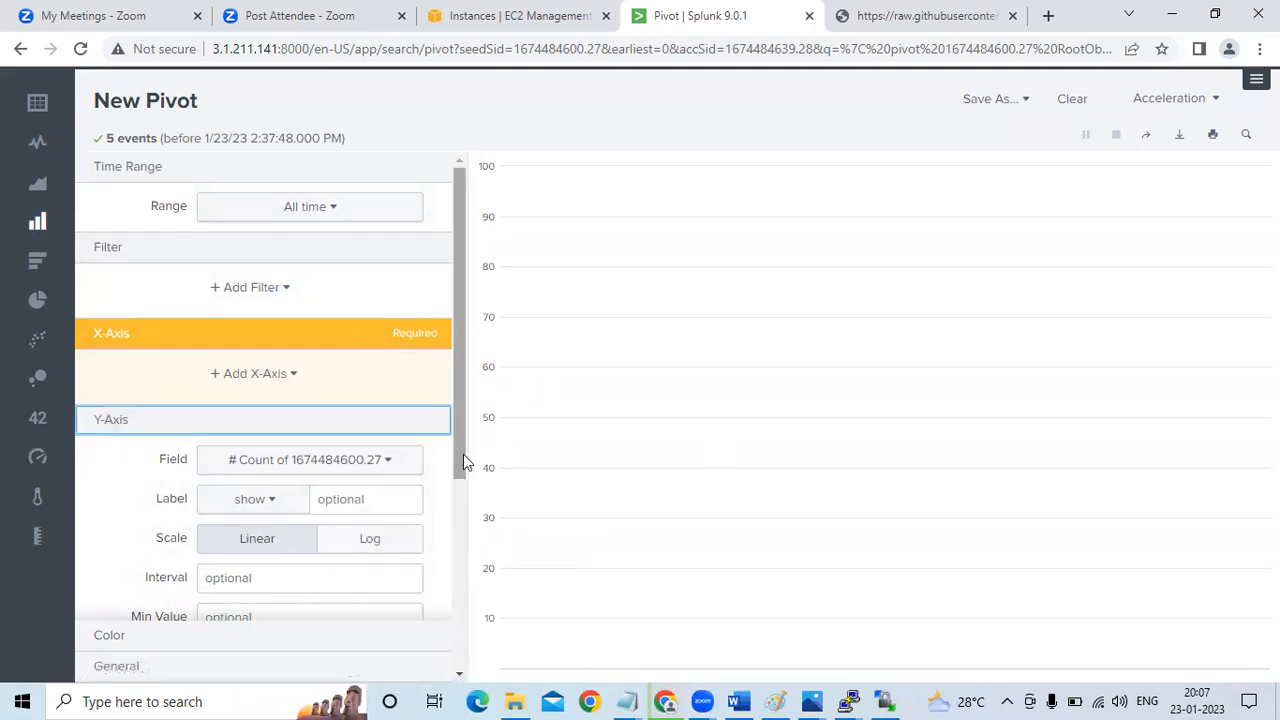
{"action": "left_click", "coordinate": [37, 304]}
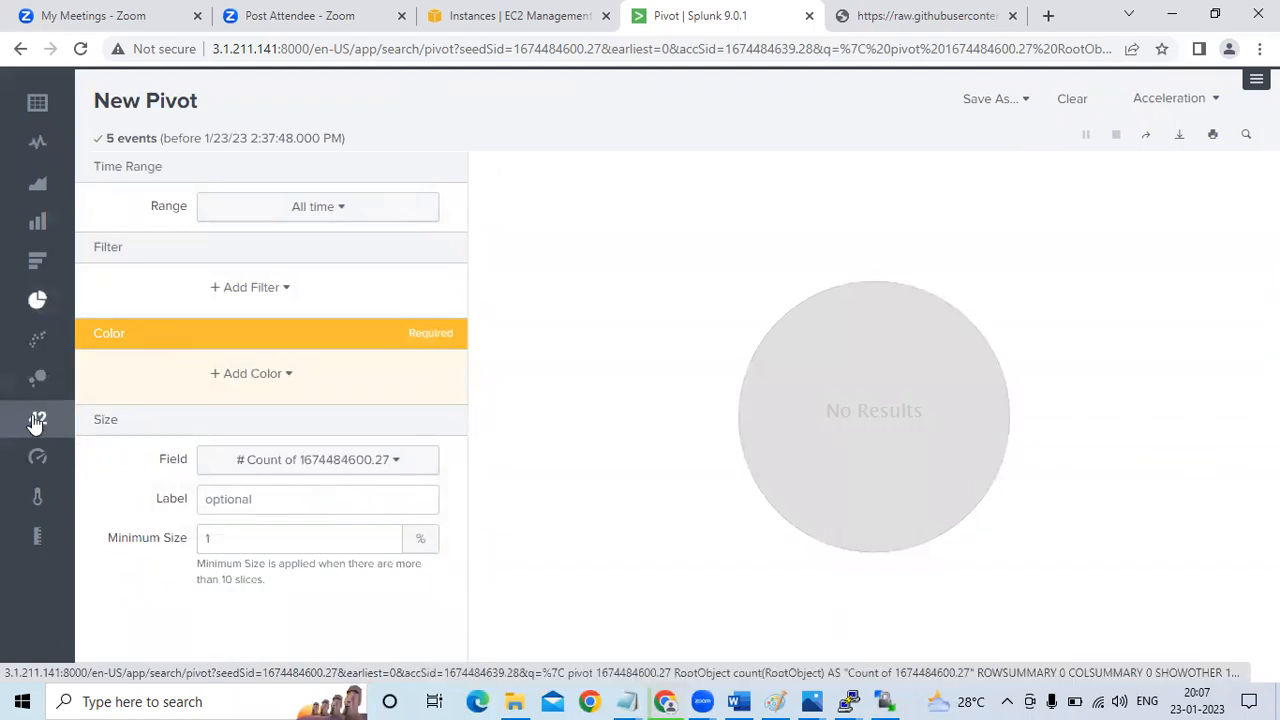
{"action": "left_click", "coordinate": [38, 462]}
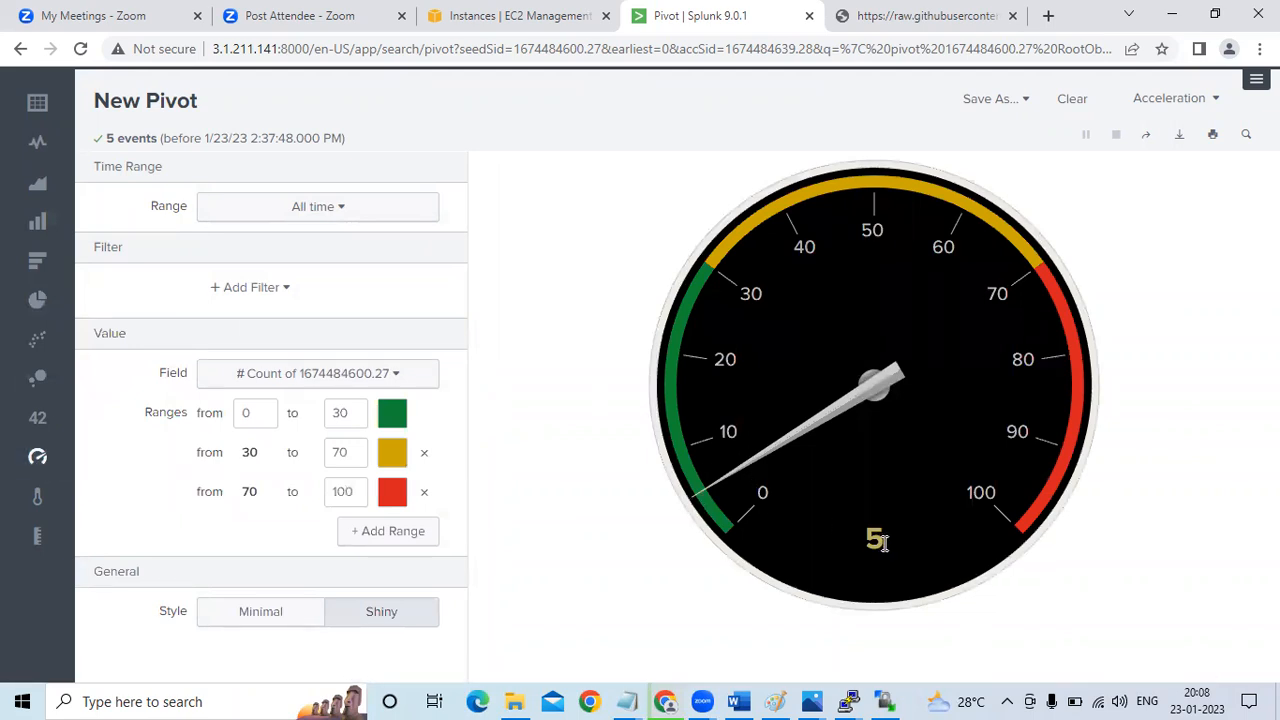
{"action": "left_click", "coordinate": [36, 420]}
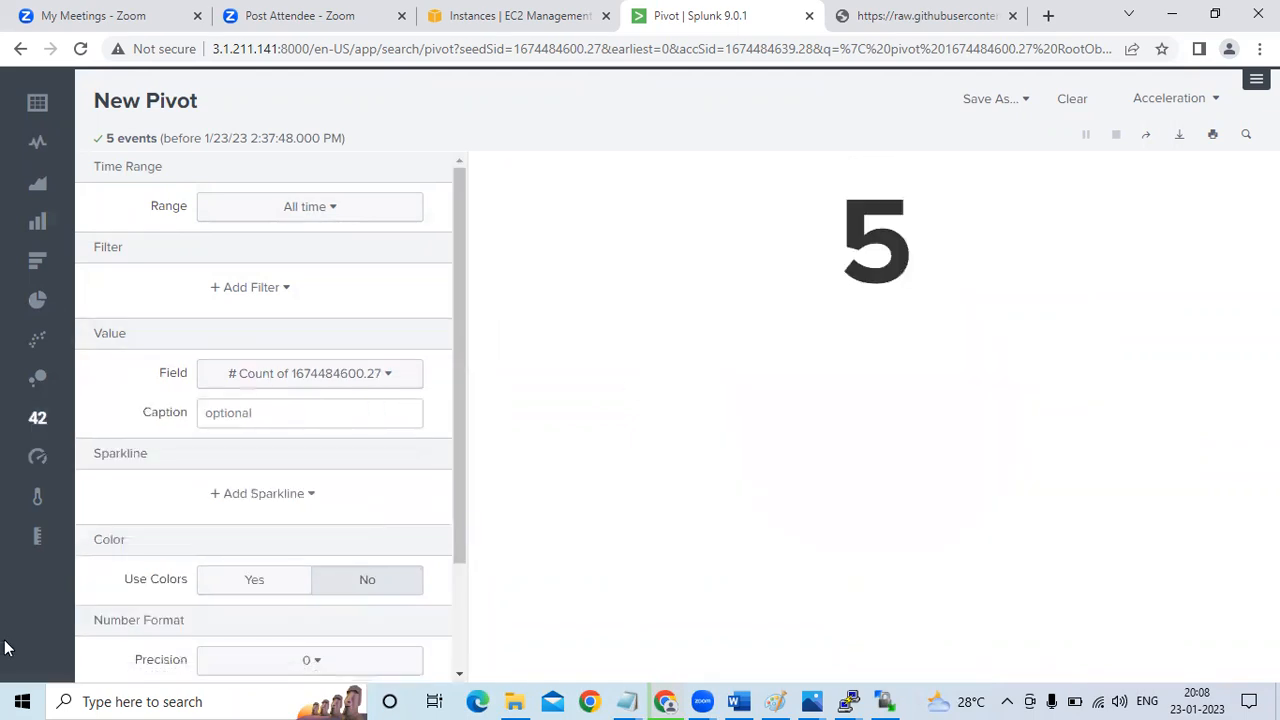
Display the pivot as a filler gauge, look over the task section in the SPLUNK Word document, and return to the pivot
{"action": "left_click", "coordinate": [33, 494]}
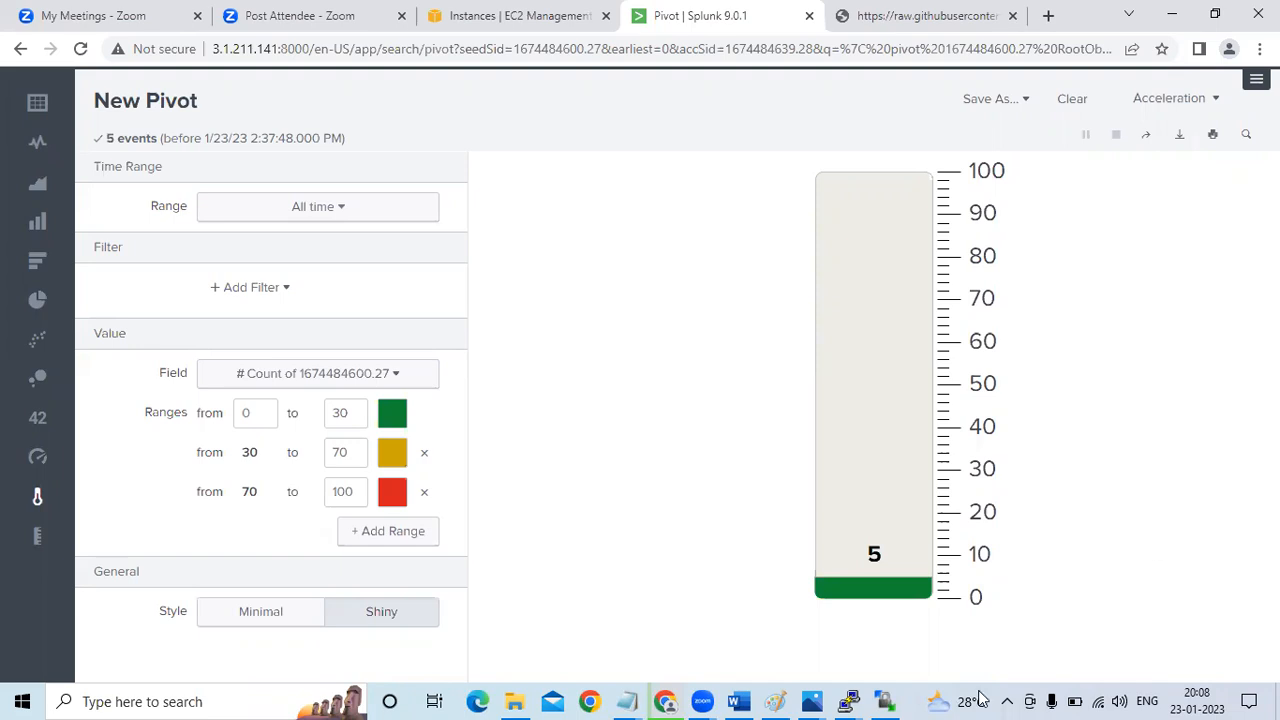
{"action": "left_click", "coordinate": [754, 692]}
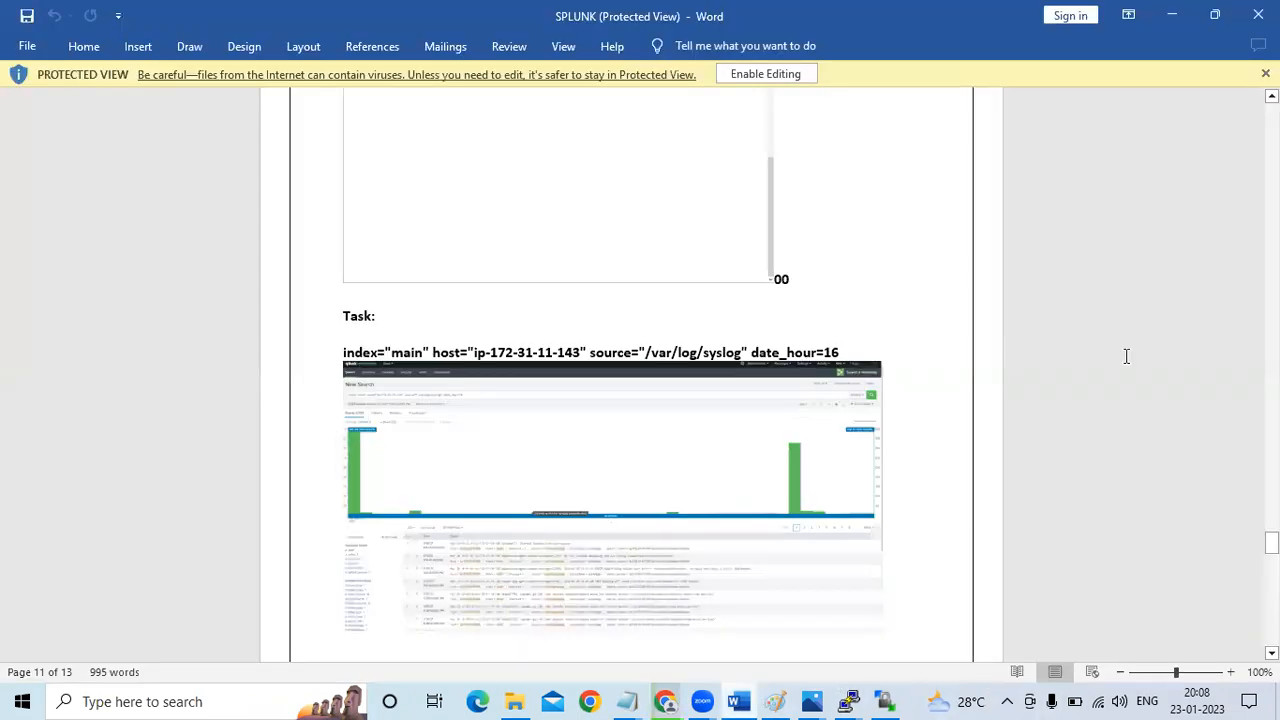
{"action": "mouse_move", "coordinate": [1271, 541]}
{"action": "left_mouse_down"}
{"action": "mouse_move", "coordinate": [1271, 634]}
{"action": "mouse_move", "coordinate": [1271, 537]}
{"action": "left_mouse_up"}
{"action": "key", "text": "alt+Tab"}
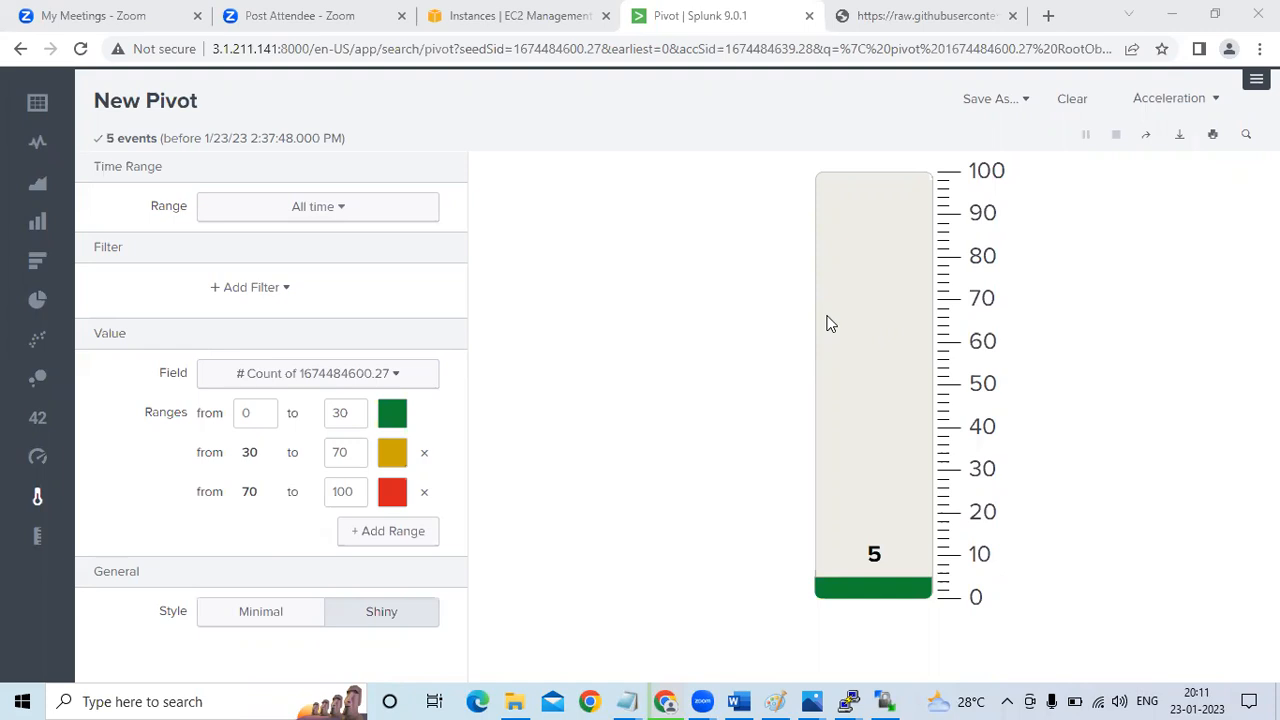
Switch to the untitled Notepad file with the Splunk steps and add the heading "aws." a few lines below the add monitor command
{"action": "mouse_move", "coordinate": [628, 699]}
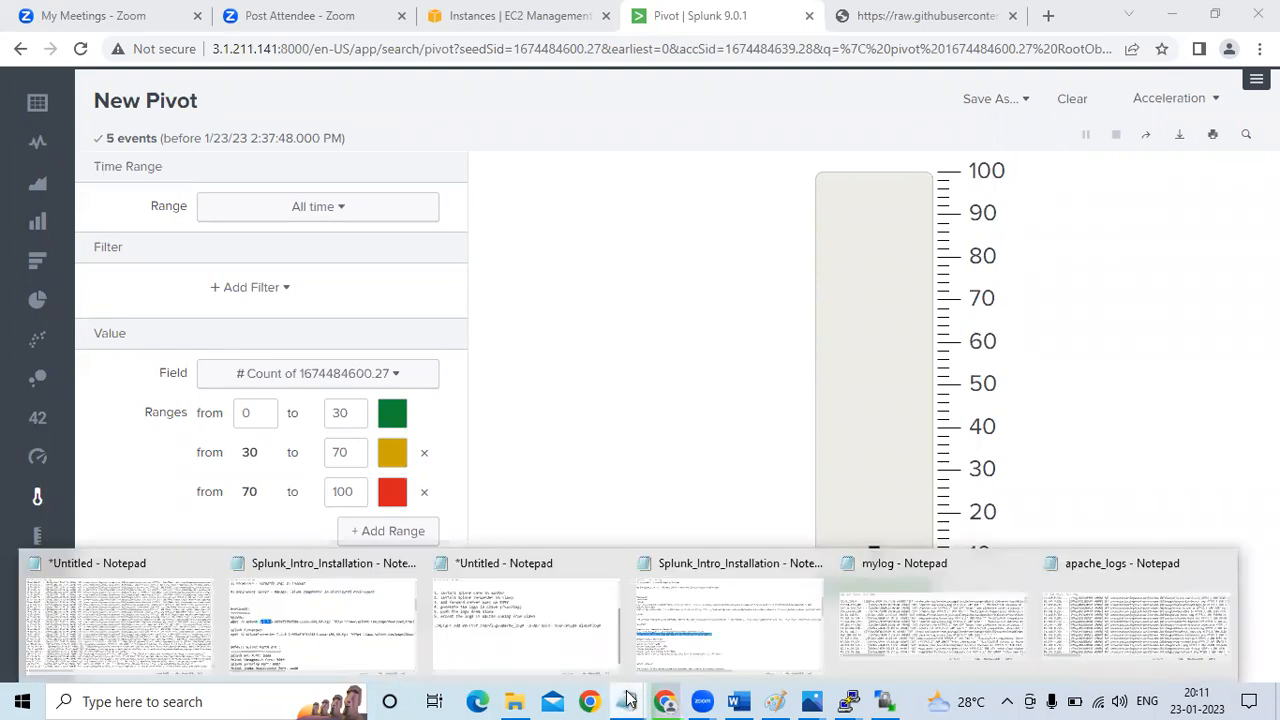
{"action": "left_click", "coordinate": [520, 630]}
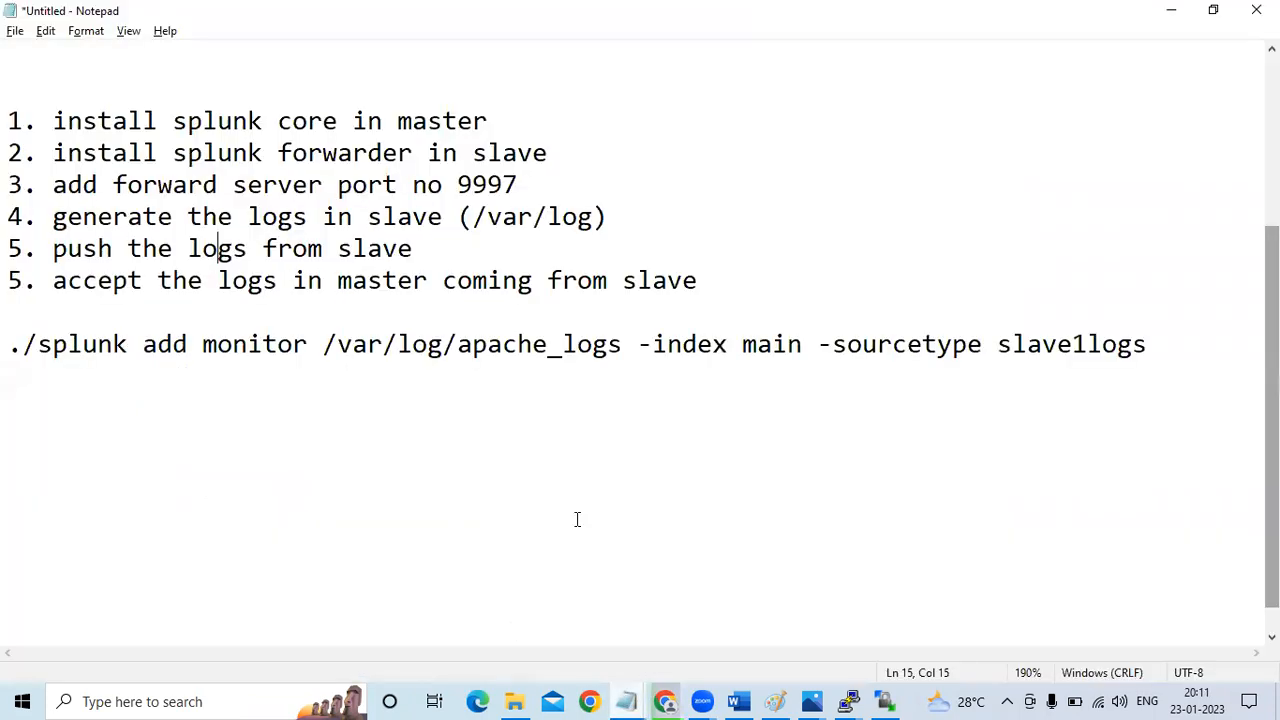
{"action": "left_click", "coordinate": [1167, 343]}
{"action": "key", "text": "Return"}
{"action": "key", "text": "Return"}
{"action": "key", "text": "Return"}
{"action": "key", "text": "Return"}
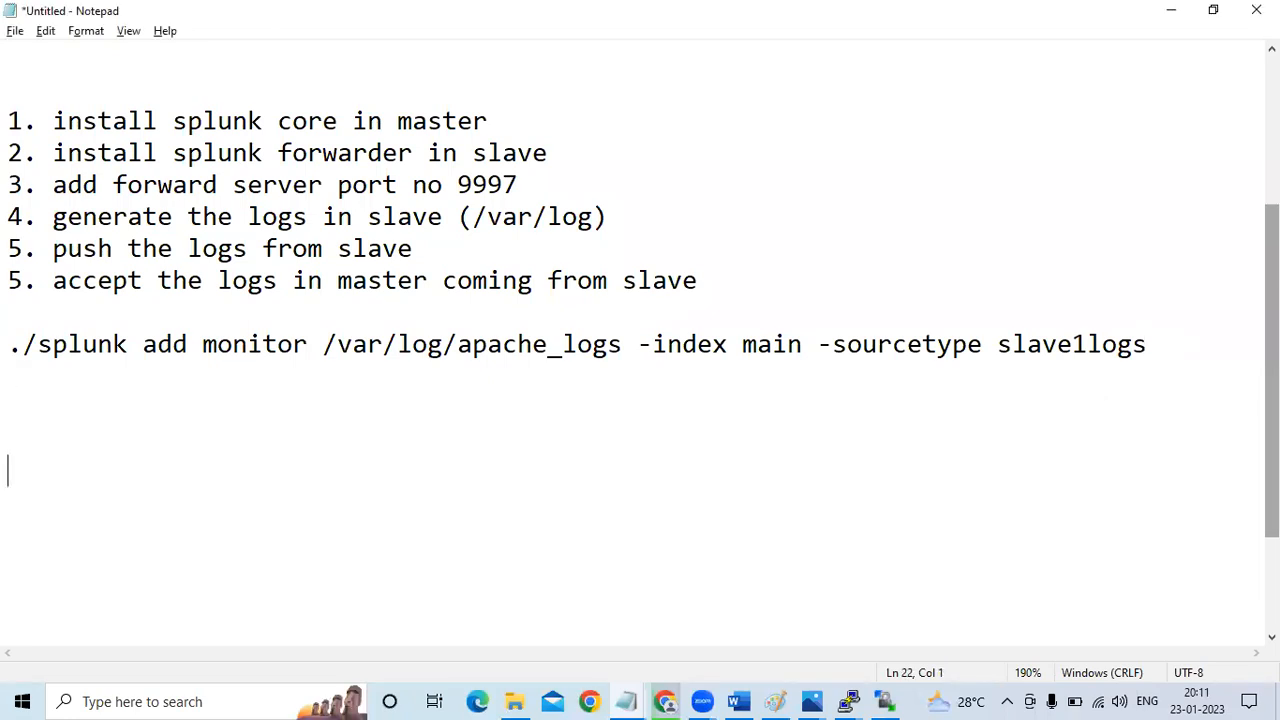
{"action": "type", "text": "aws."}
{"action": "key", "text": "Return"}
{"action": "key", "text": "Return"}
Add the line "ec2,s3,iam" under the aws heading, leaving one blank line between them
{"action": "type", "text": "ec2"}
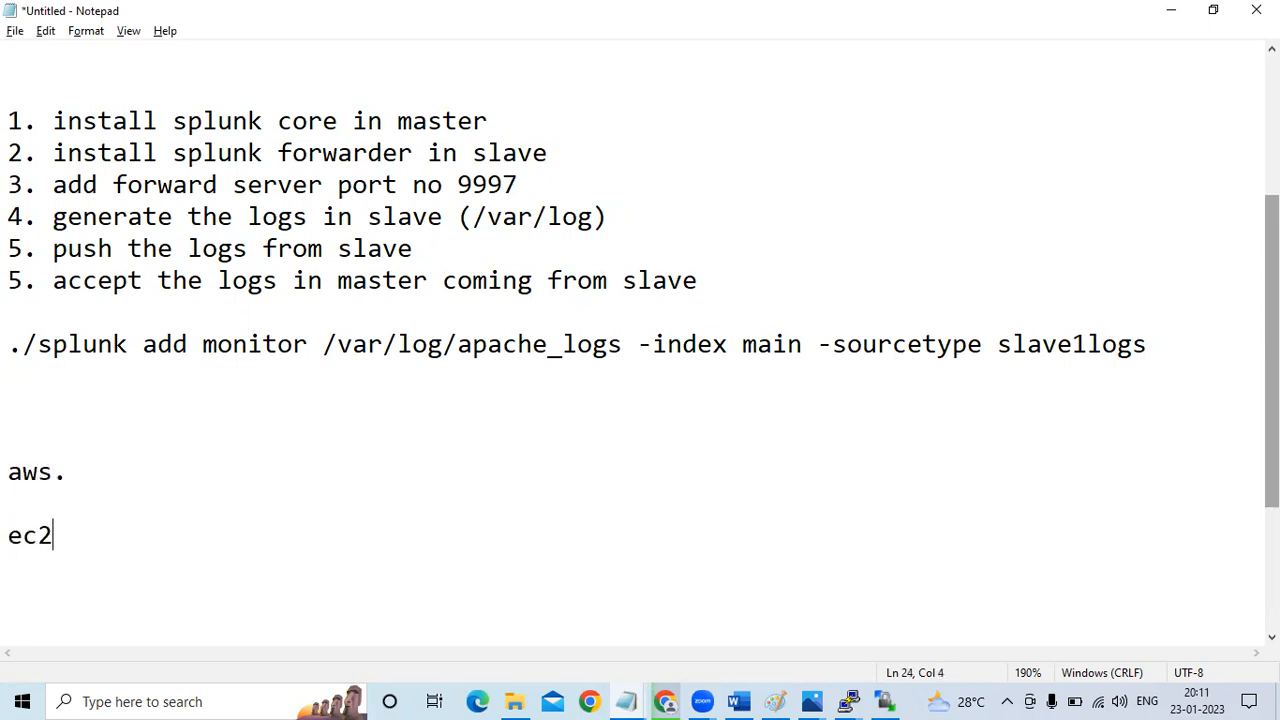
{"action": "type", "text": ",s3,iam"}
{"action": "key", "text": "Return"}
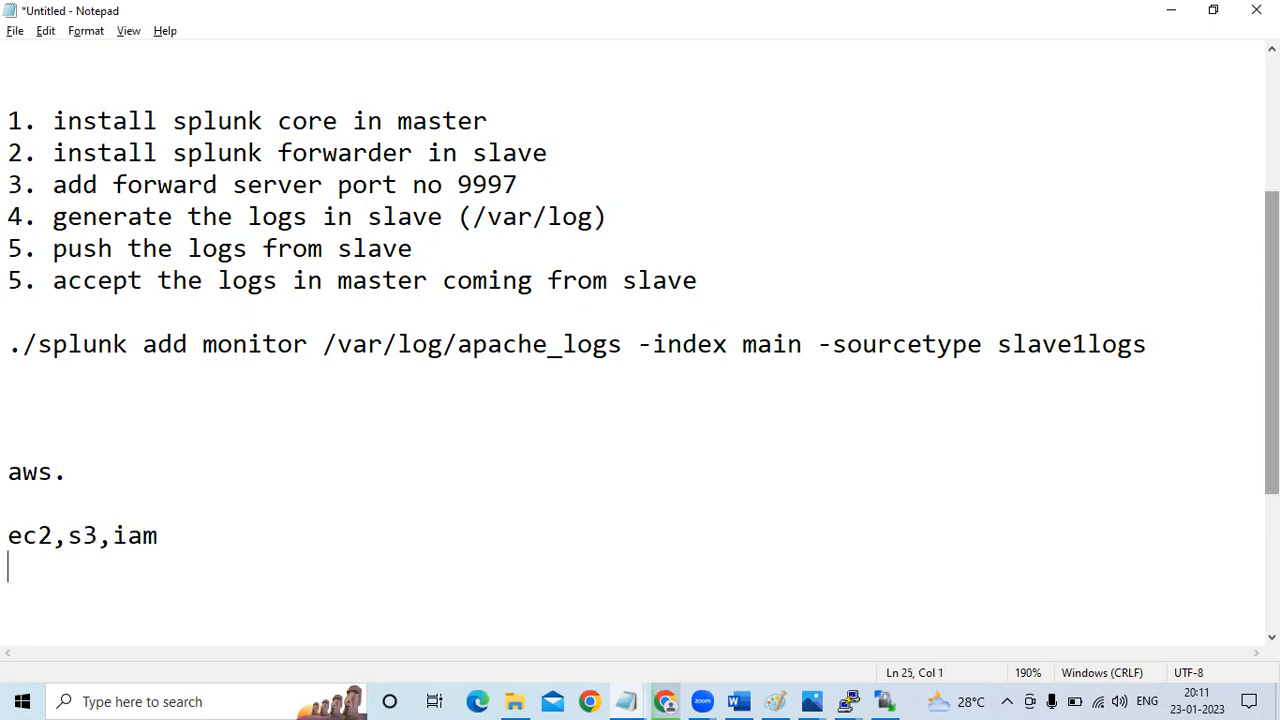
Add "vpc,lb&asg,cw, r53" as the second line of the AWS topic list
{"action": "type", "text": "vpc."}
{"action": "key", "text": "BackSpace"}
{"action": "type", "text": ","}
{"action": "key", "text": "BackSpace"}
{"action": "type", "text": "lb&asg"}
{"action": "type", "text": ",cw"}
{"action": "key", "text": "BackSpace"}
{"action": "type", "text": "cw, "}
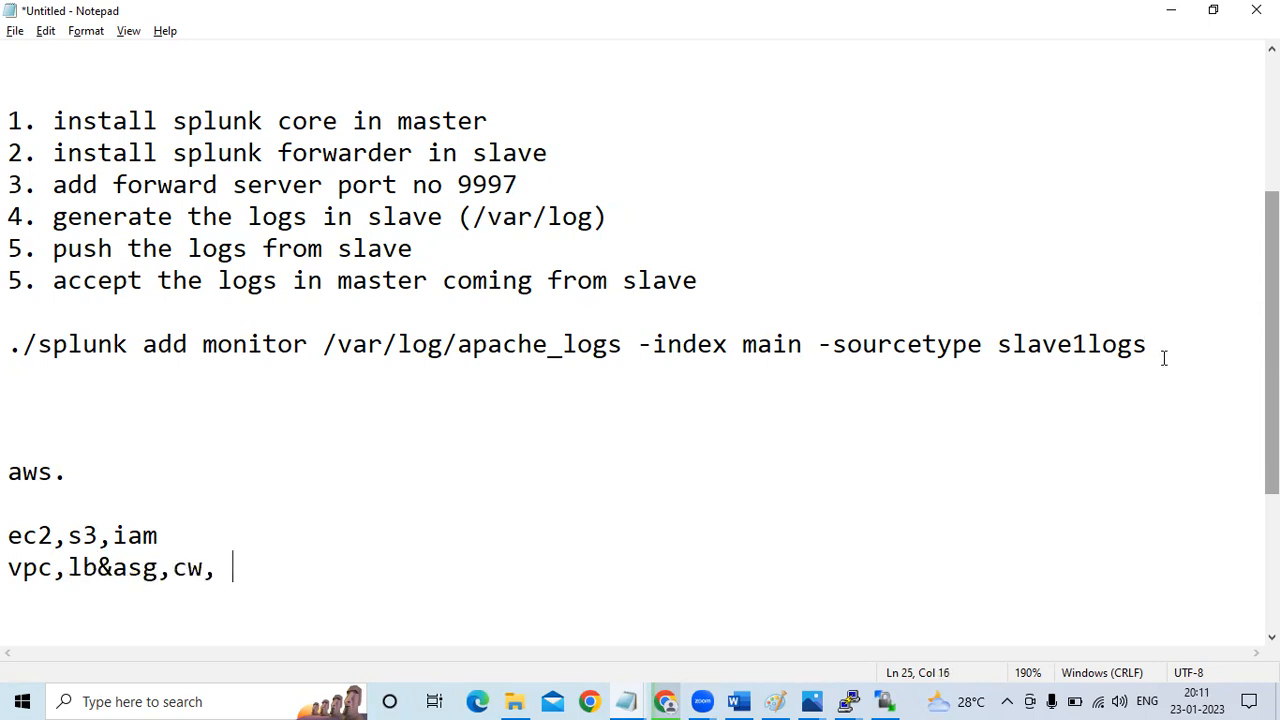
{"action": "type", "text": "r53"}
{"action": "key", "text": "Return"}
Start a third AWS line with "rds," and append ",lambda" after r53 on the line above
{"action": "type", "text": "rds,"}
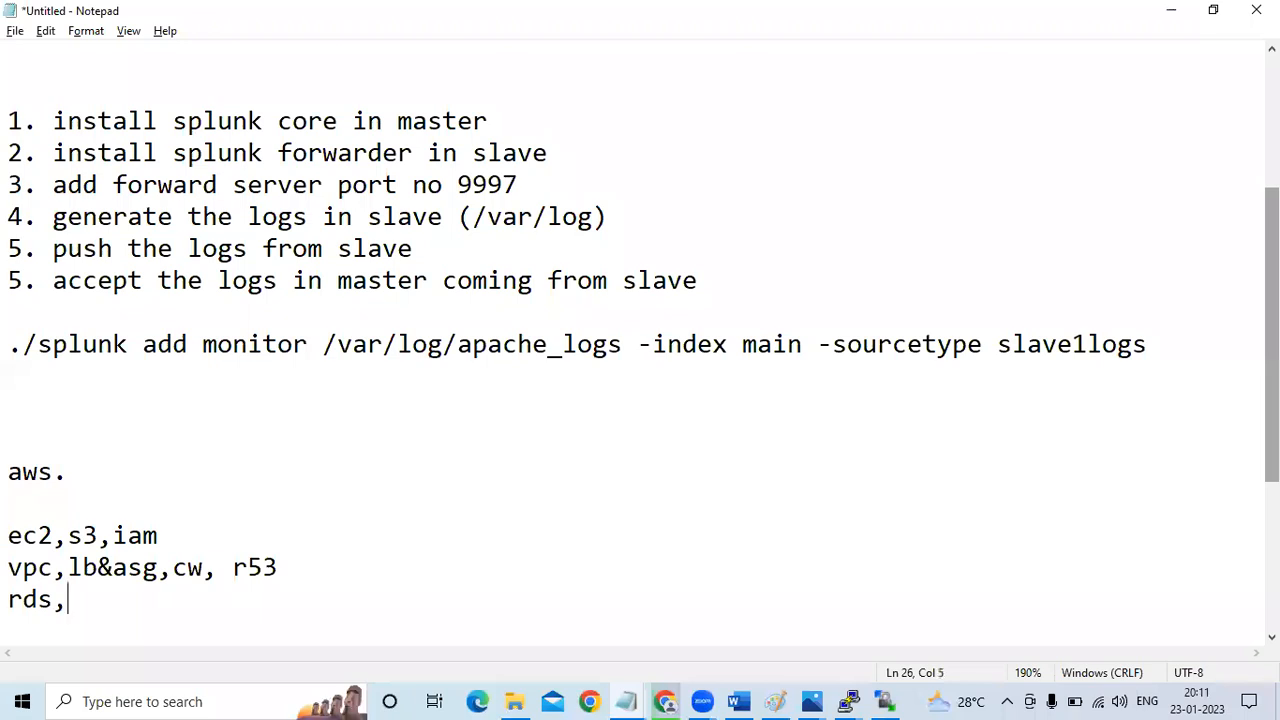
{"action": "type", "text": "lambda"}
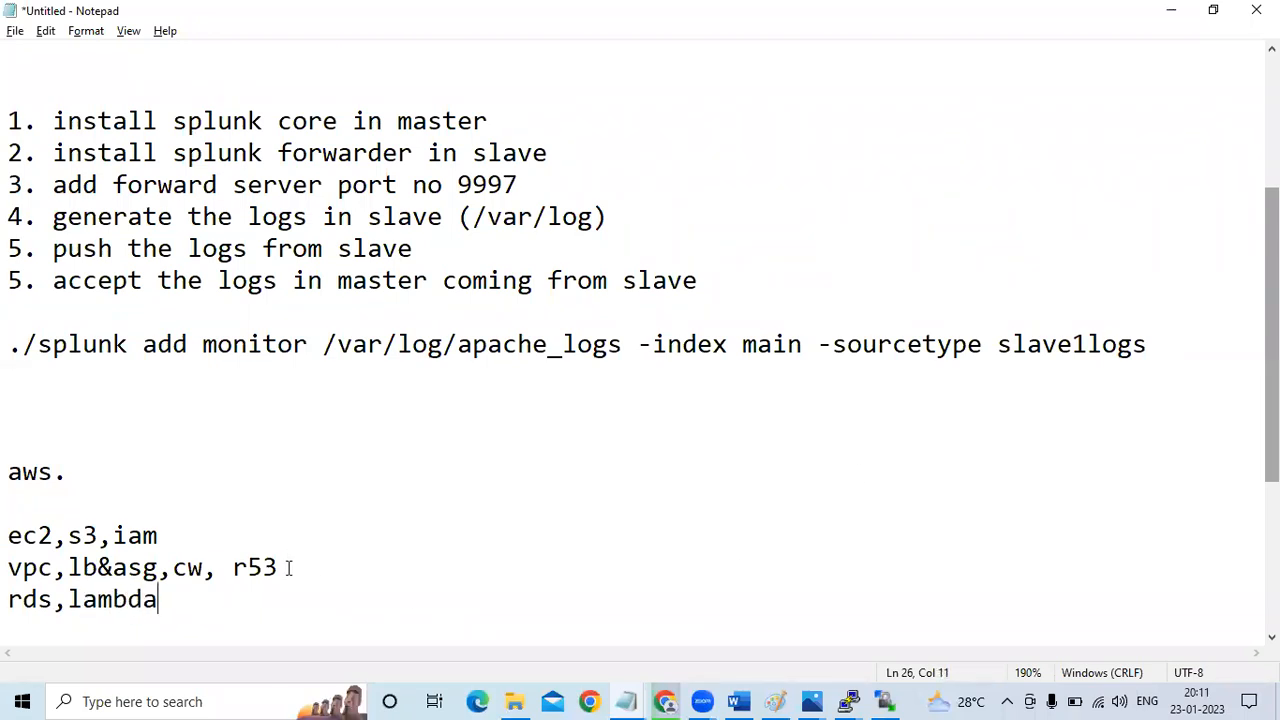
{"action": "type", "text": ","}
{"action": "key", "text": "BackSpace"}
{"action": "key", "text": "BackSpace"}
{"action": "key", "text": "BackSpace"}
{"action": "key", "text": "BackSpace"}
{"action": "key", "text": "BackSpace"}
{"action": "key", "text": "BackSpace"}
{"action": "key", "text": "BackSpace"}
{"action": "left_click", "coordinate": [330, 567]}
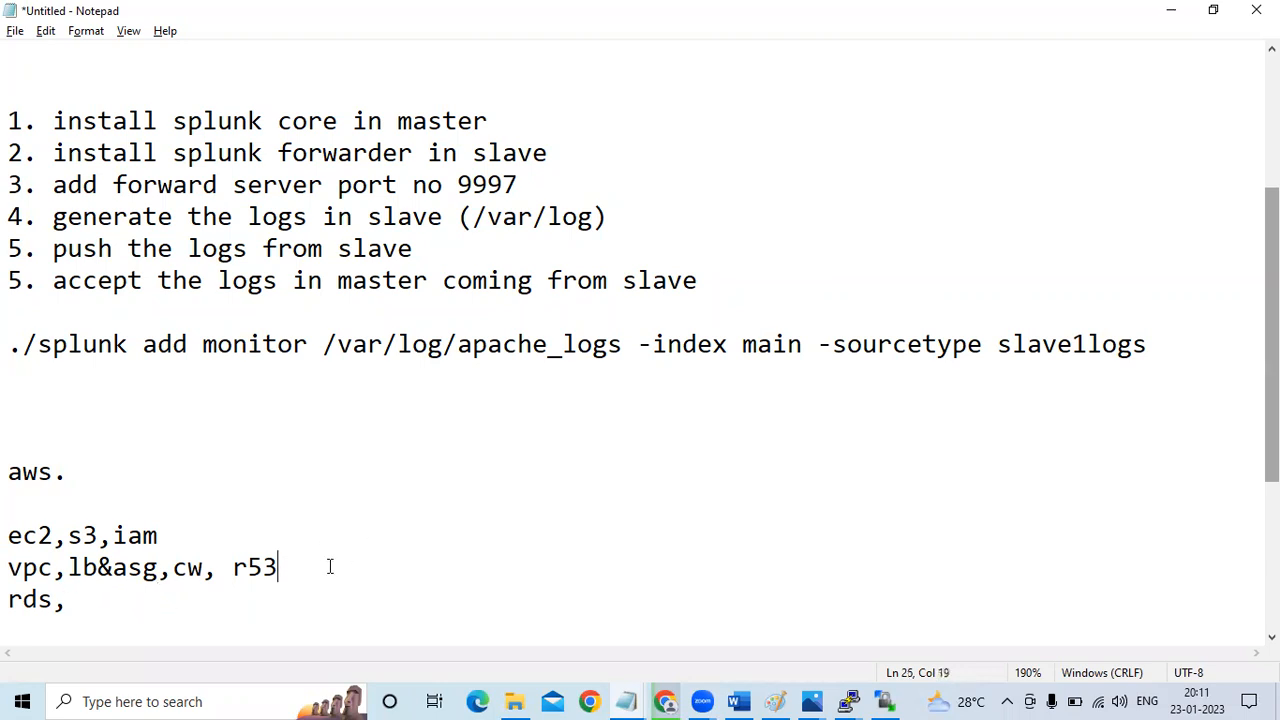
{"action": "type", "text": ",lambda"}
Complete the rds line with "cd & cp, migration" and start a new line below it
{"action": "left_click", "coordinate": [148, 598]}
{"action": "type", "text": "cd & cp, migration"}
{"action": "key", "text": "Return"}
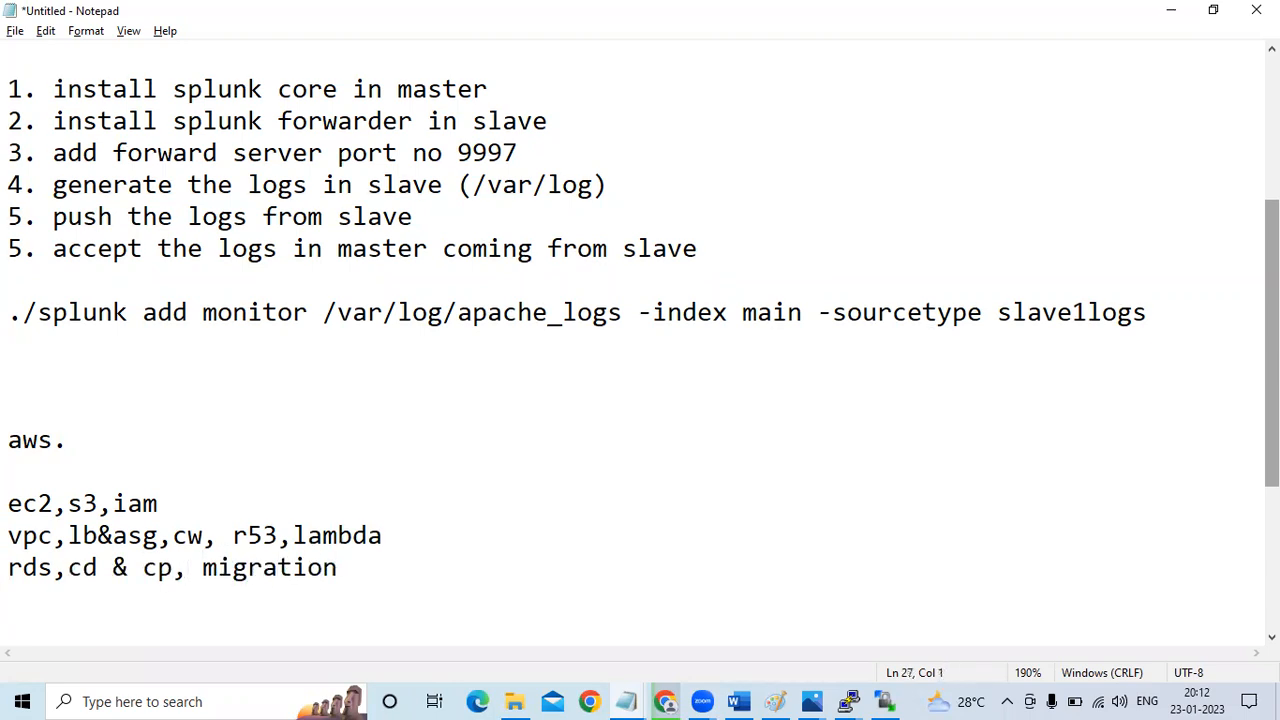
Add "cloud formation, cloud front ," as the fourth AWS line, followed by a blank line
{"action": "type", "text": "cf, cf"}
{"action": "key", "text": "BackSpace"}
{"action": "key", "text": "BackSpace"}
{"action": "key", "text": "BackSpace"}
{"action": "key", "text": "BackSpace"}
{"action": "key", "text": "BackSpace"}
{"action": "type", "text": "loud formation, cloud front ,"}
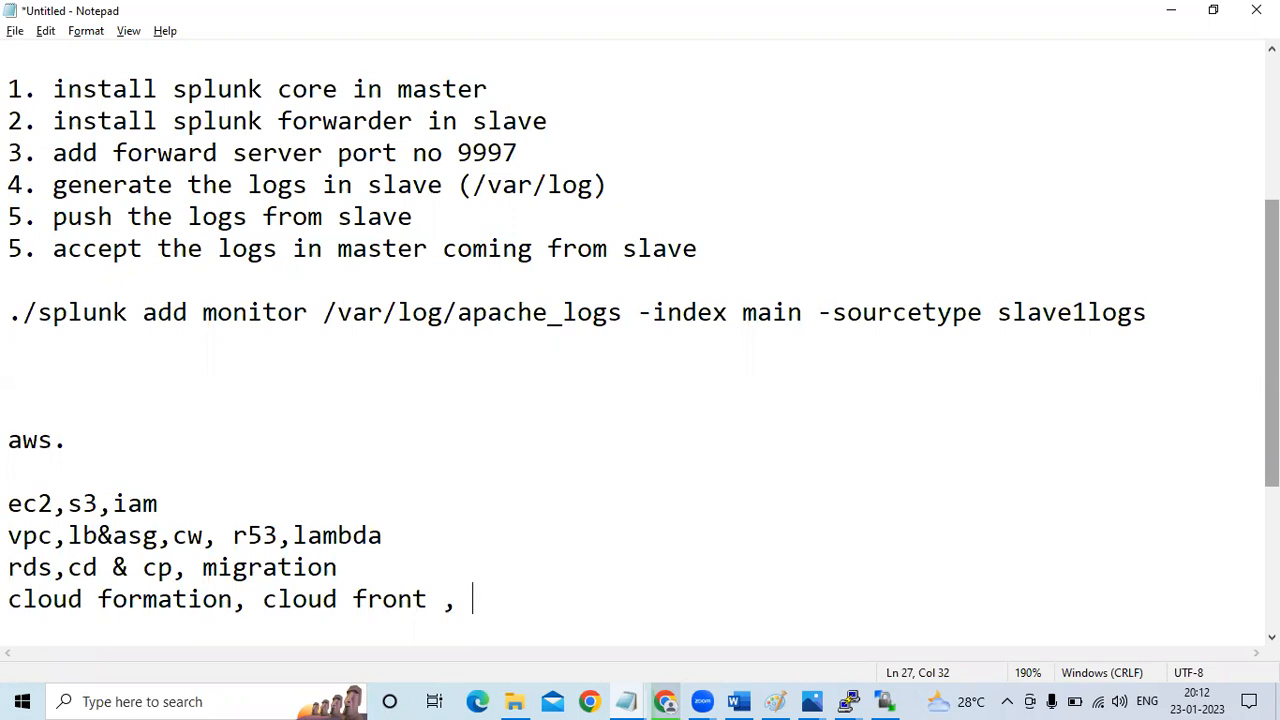
{"action": "key", "text": "Return"}
{"action": "key", "text": "Return"}
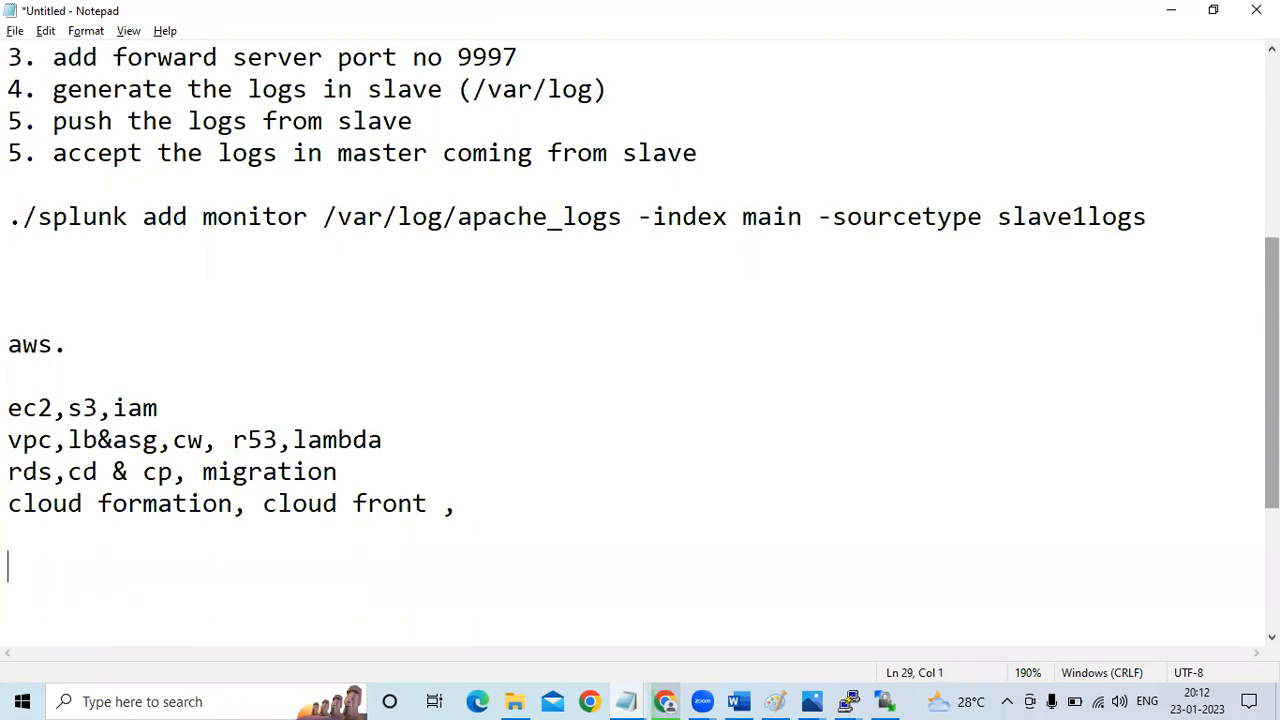
Add the heading "devops" and beneath it the line "git, jenkins , docker , ansible , terraform"
{"action": "type", "text": "devops"}
{"action": "key", "text": "Return"}
{"action": "type", "text": "git,"}
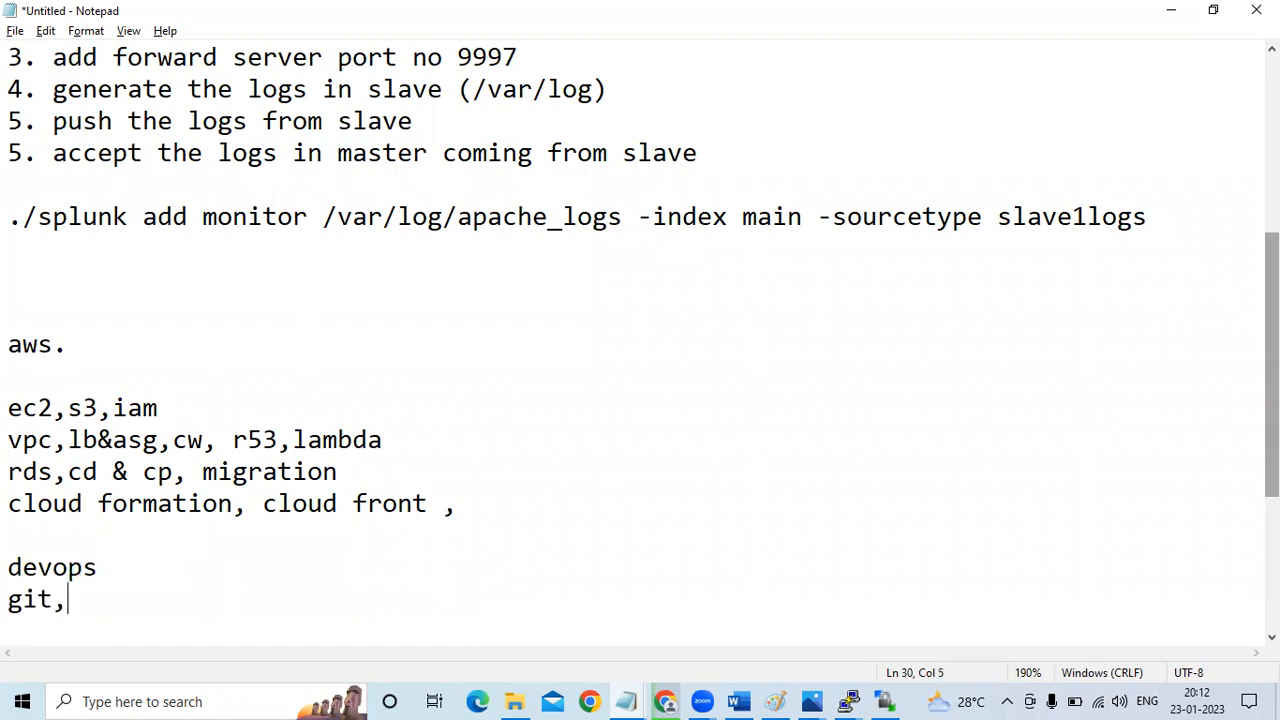
{"action": "type", "text": " jenkins "}
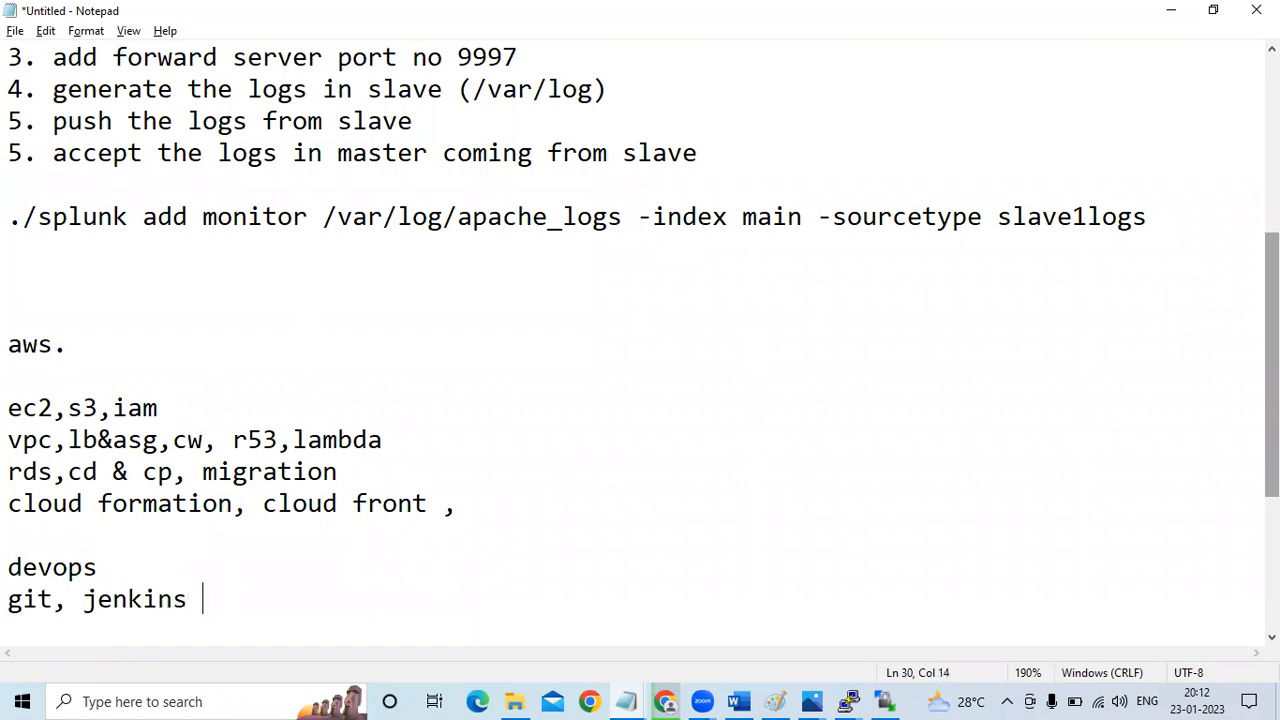
{"action": "type", "text": ", docker , "}
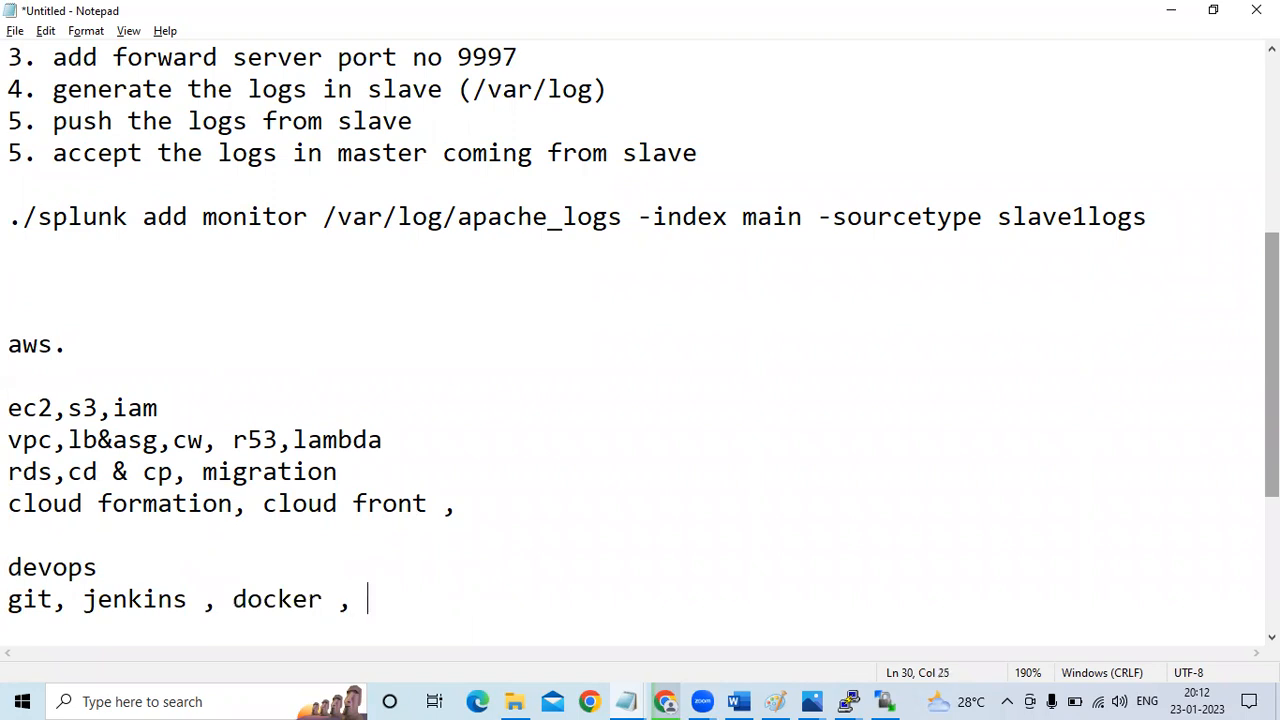
{"action": "type", "text": "ansible , t"}
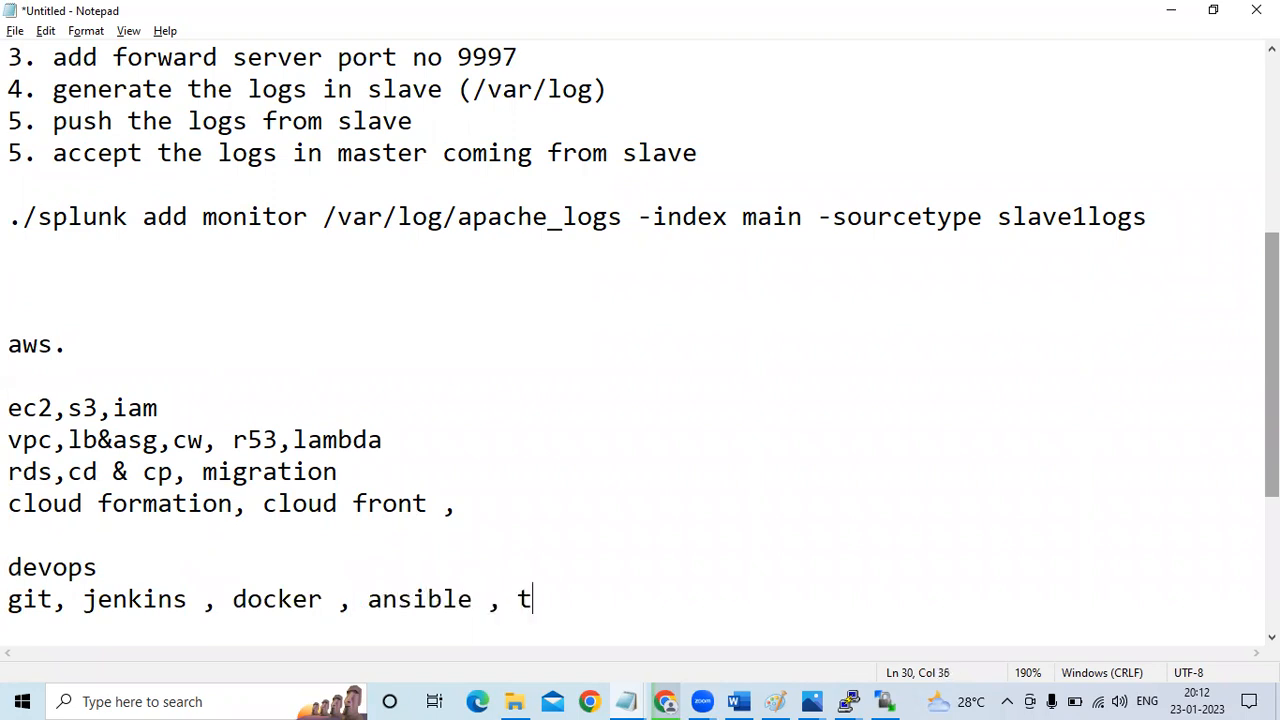
{"action": "type", "text": "erraform"}
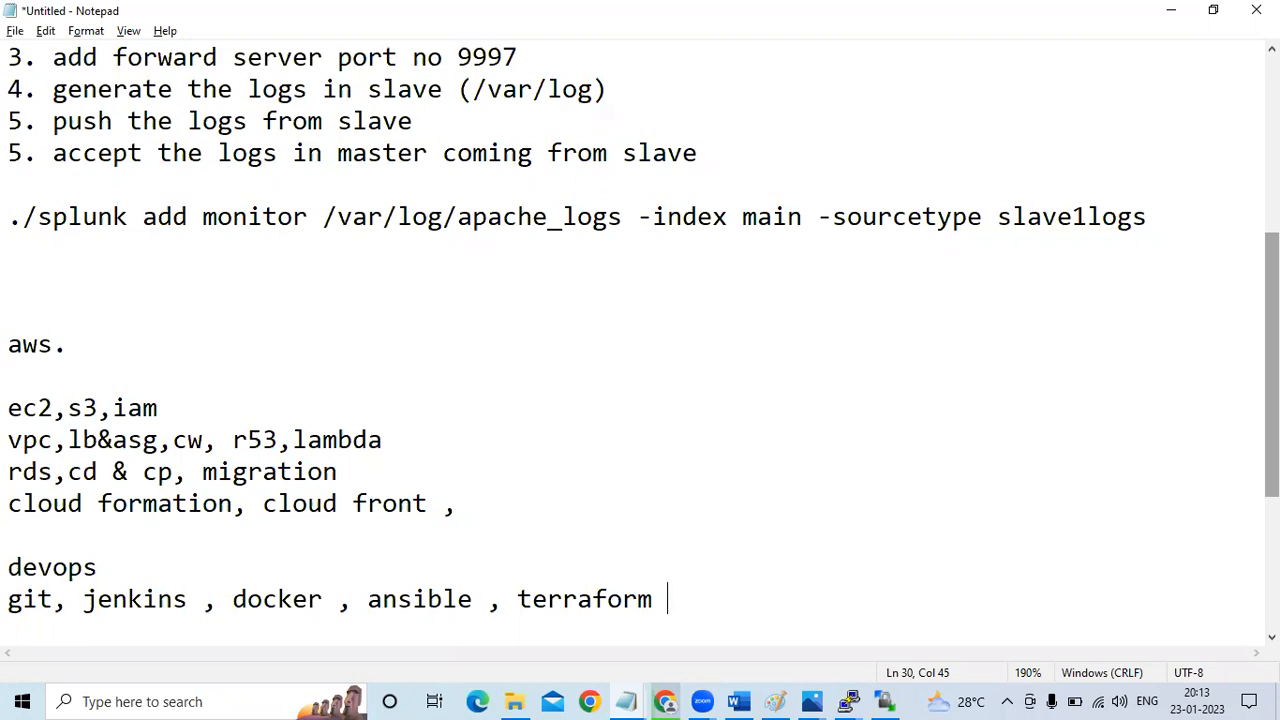
{"action": "left_click", "coordinate": [106, 8]}
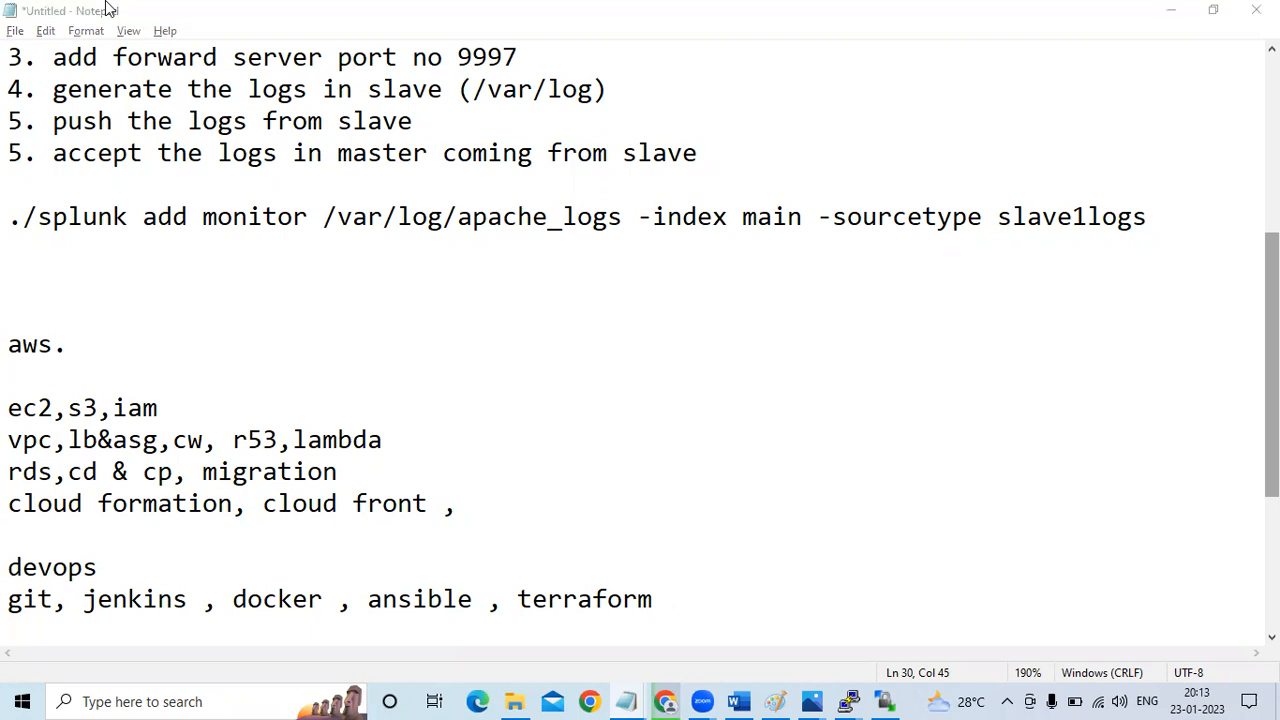